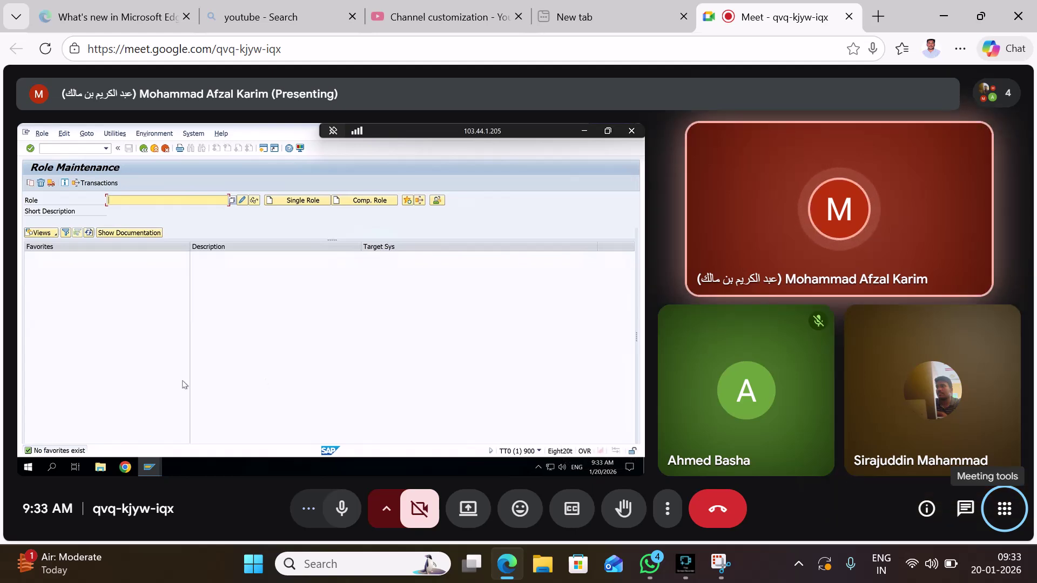
Show the shared SAP Role Maintenance screen full screen in Meet and dismiss the SAP popup
key("XF86MonBrightnessDown")
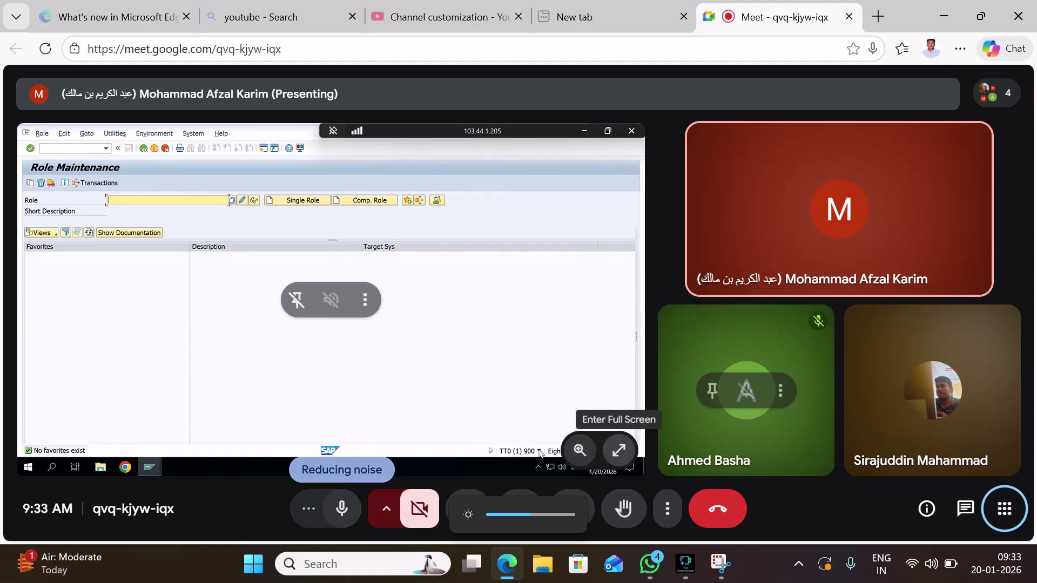
left_click(619, 450)
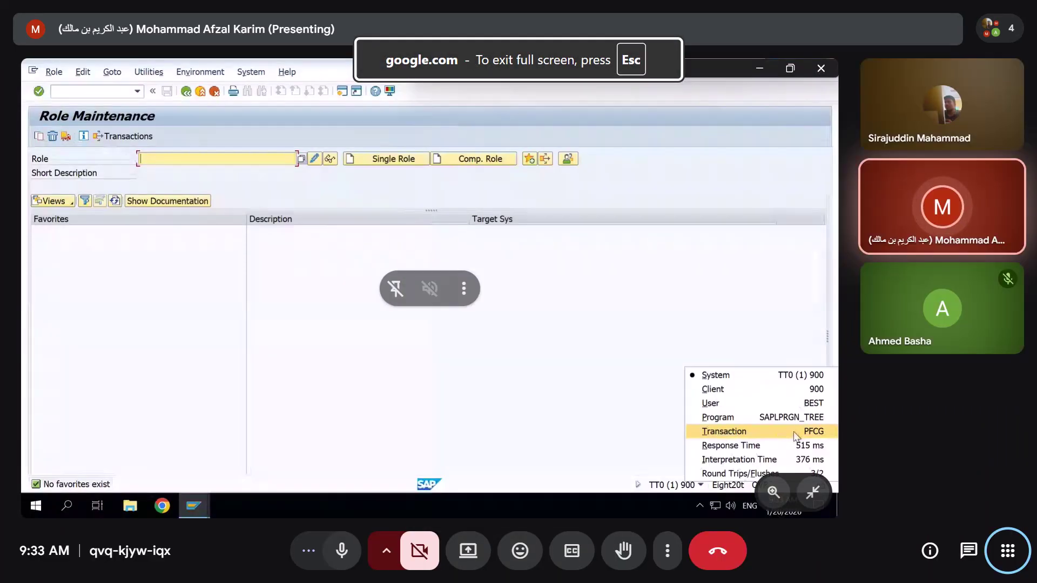
left_click(395, 353)
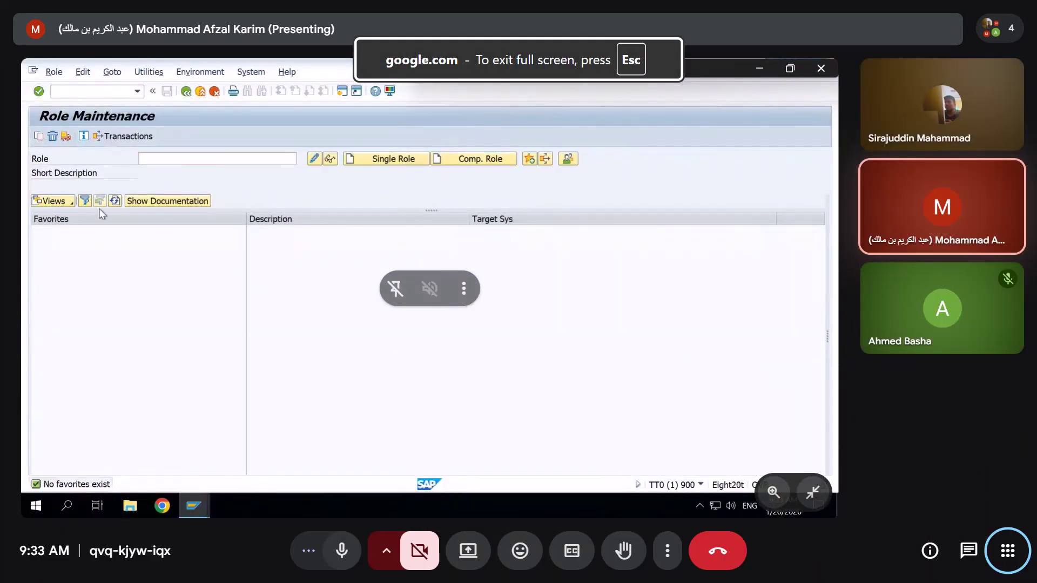
Enter ZSEC123 in the Role field of Role Maintenance
left_click(195, 157)
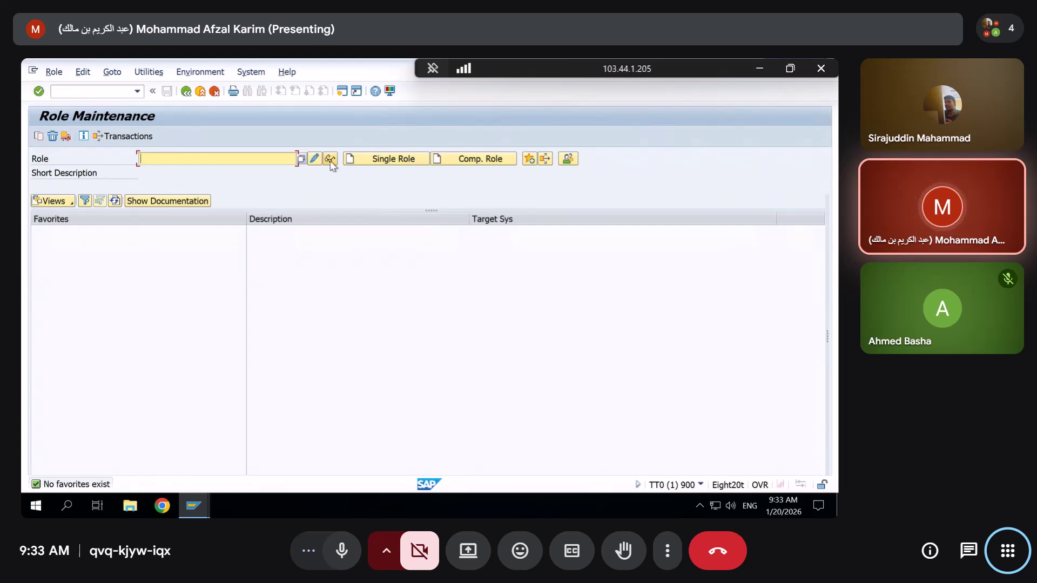
key("ctrl+d")
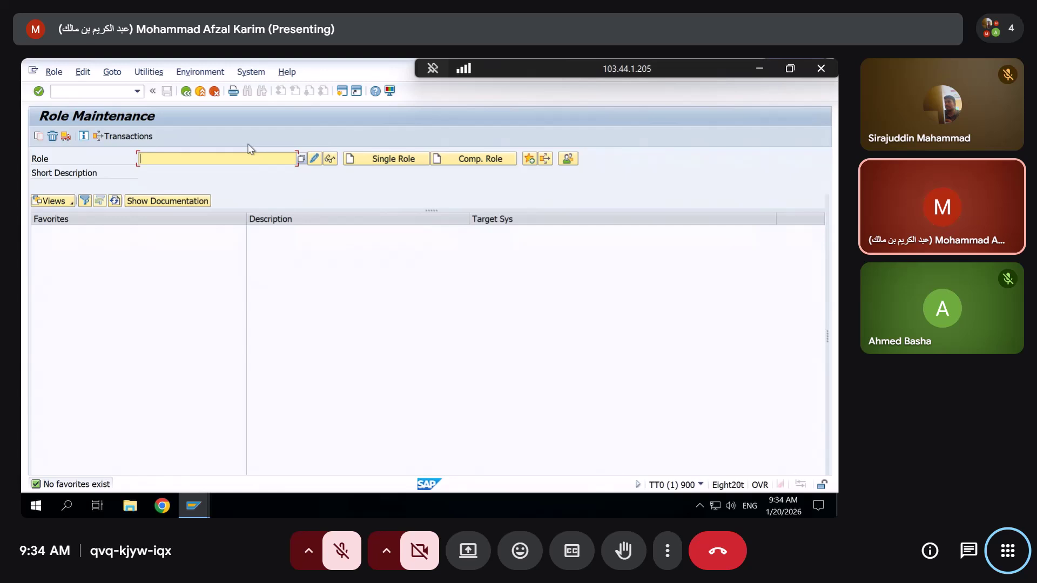
type("Z")
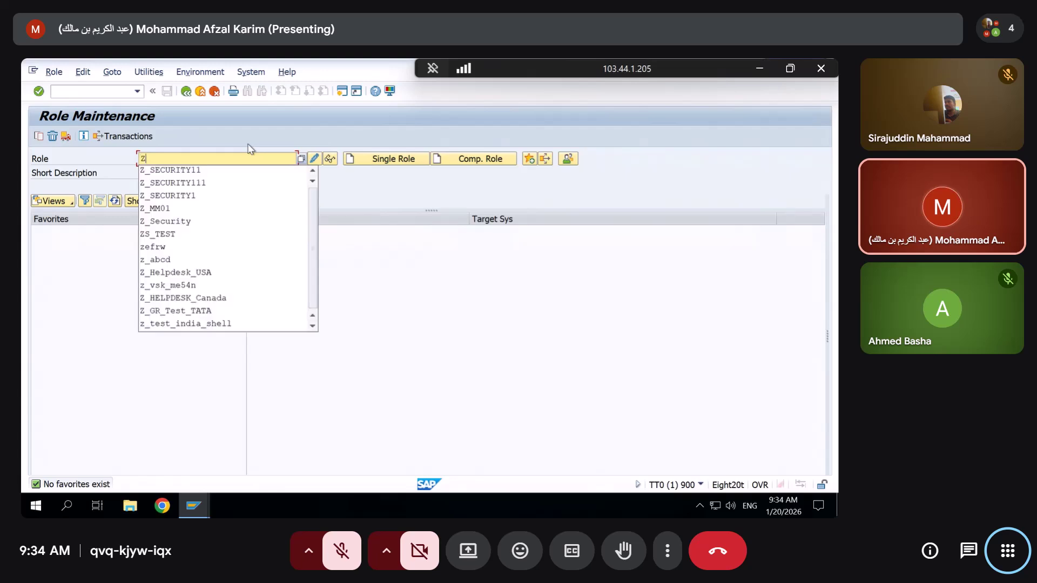
type("SEC")
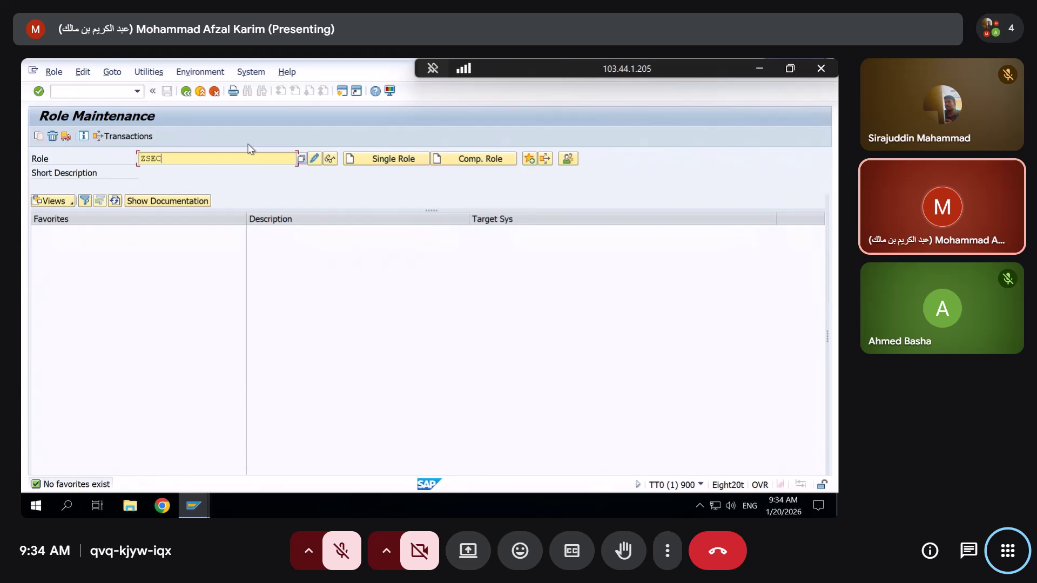
type("123")
Create single role ZSEC123 with description and long text 'pfcg role'
left_click(399, 158)
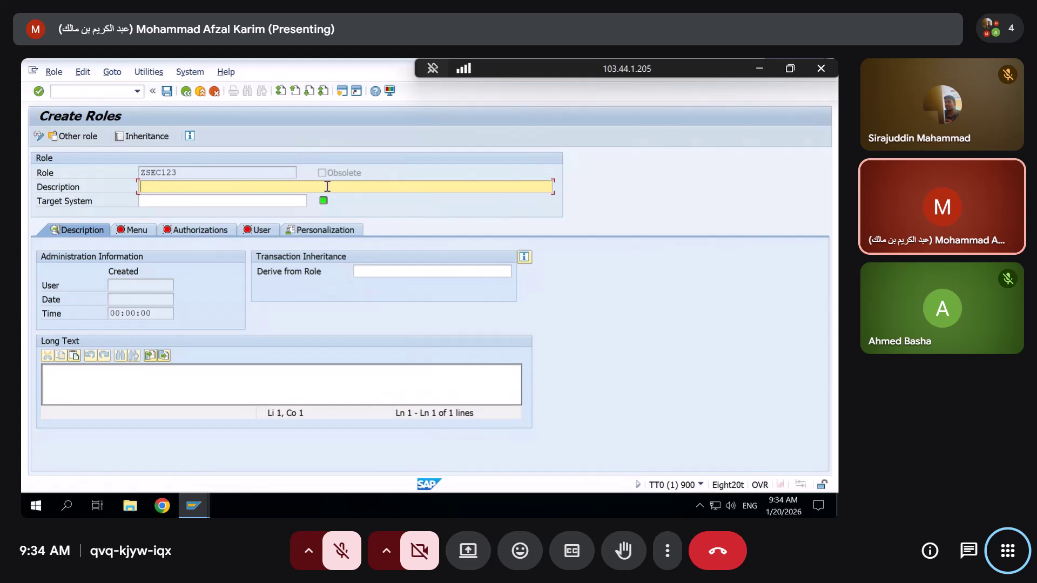
type("pfcg")
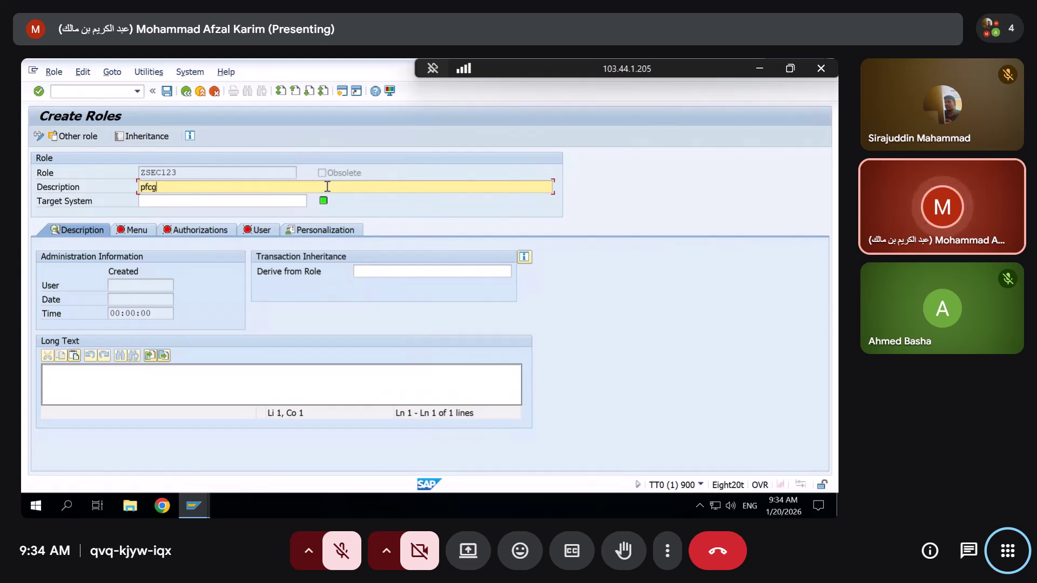
type(" role")
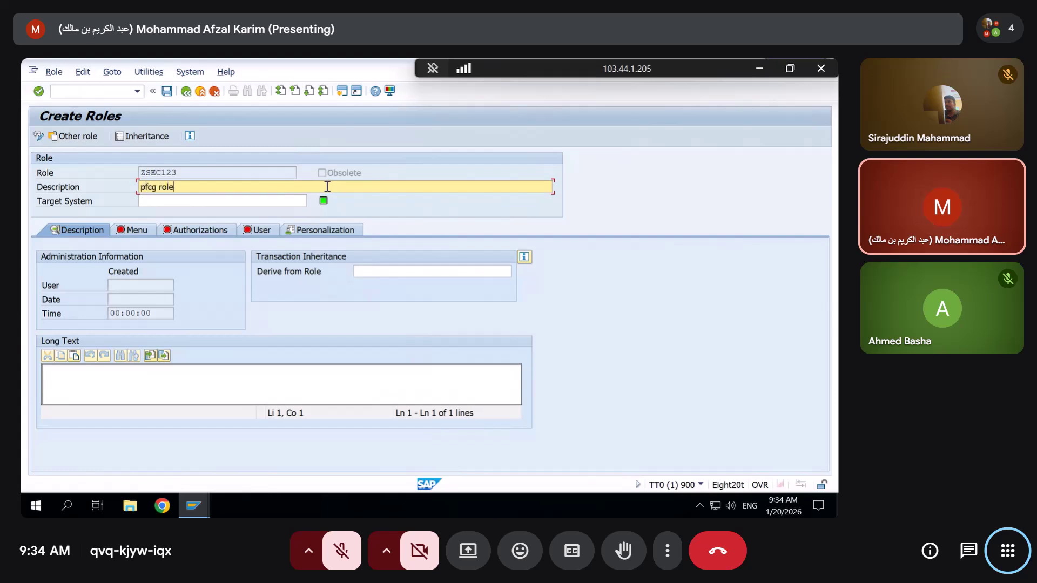
left_click(114, 384)
type("p")
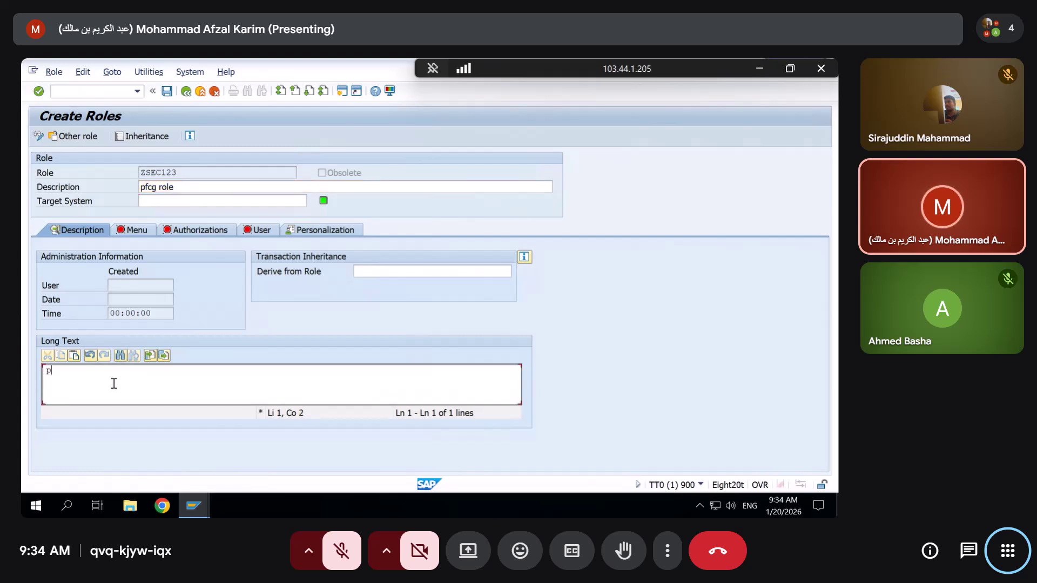
type("fcg role")
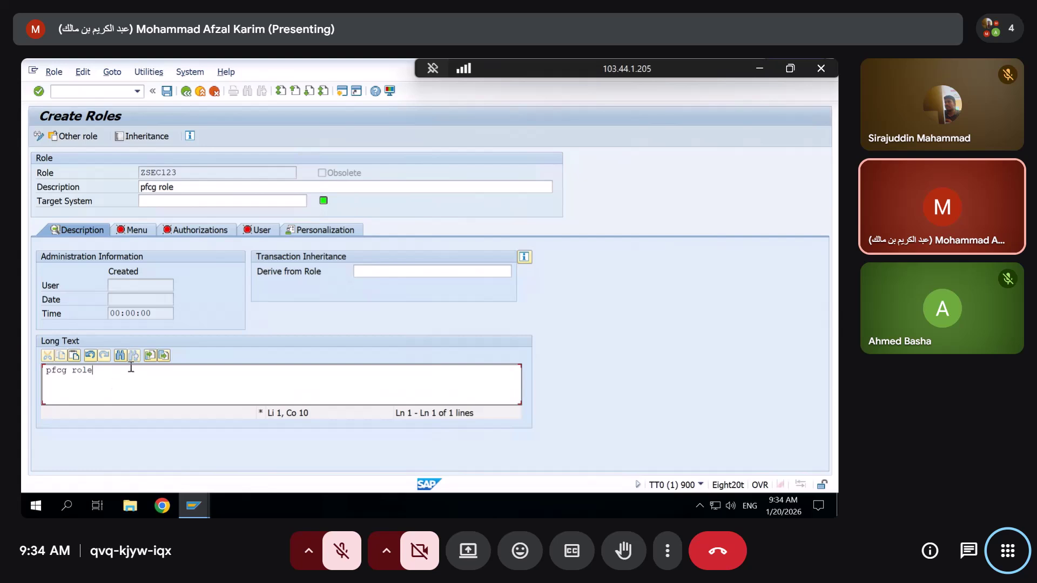
left_click(126, 232)
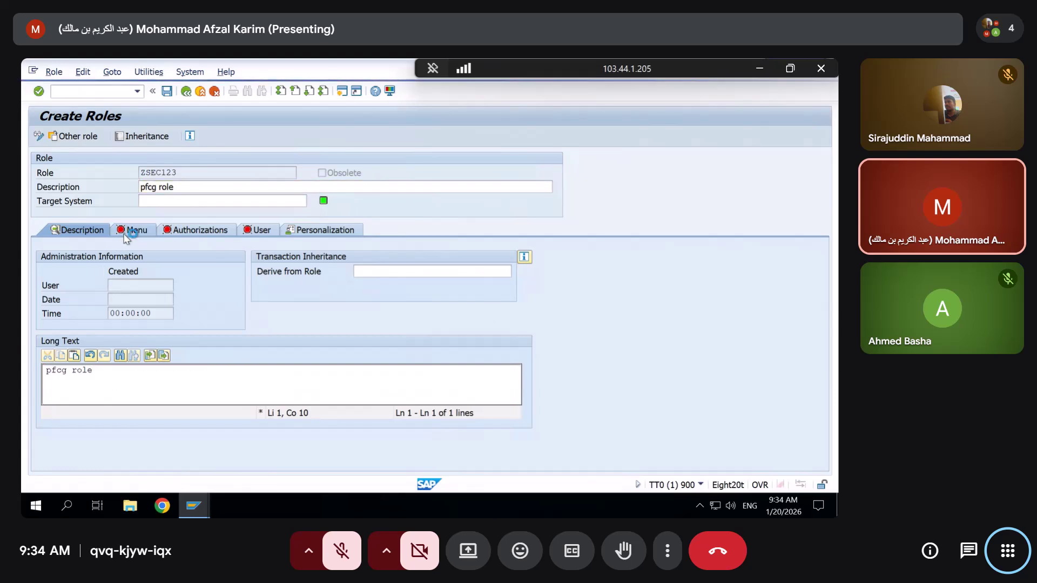
Save role ZSEC123 and enter transaction PFCG in the Assign Transactions list
left_click(189, 306)
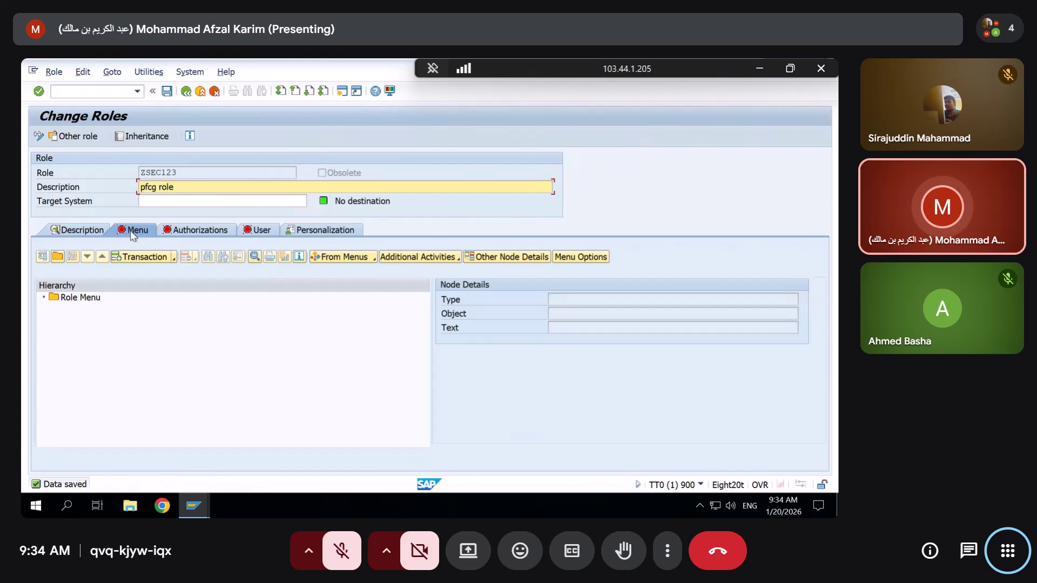
left_click(142, 257)
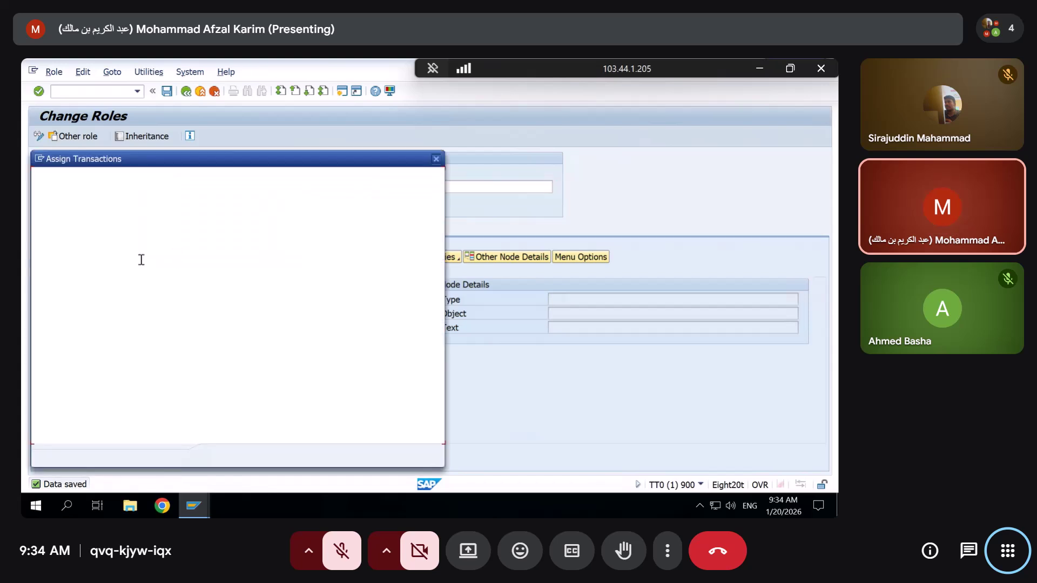
type("pfcg")
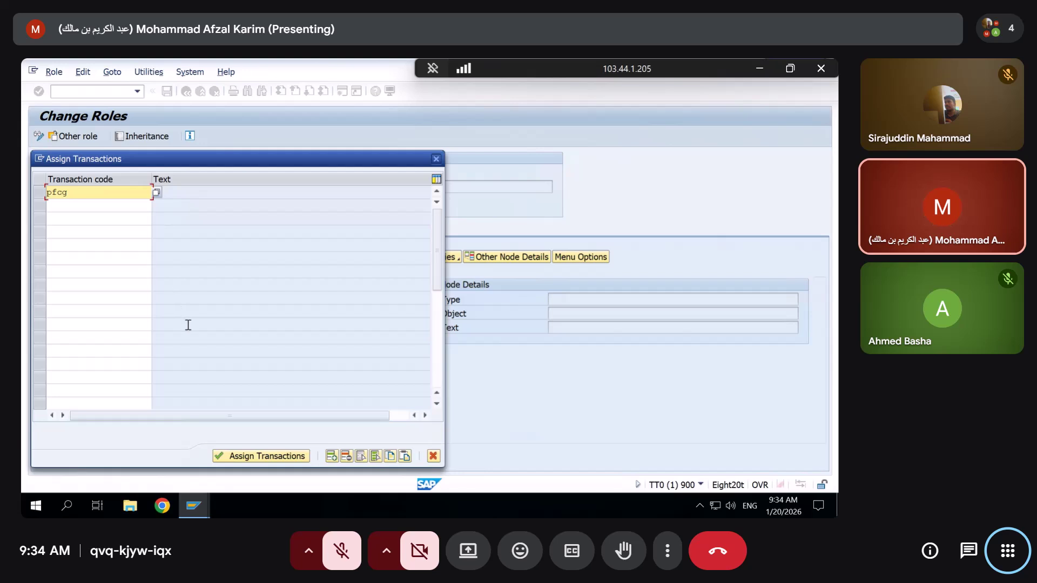
left_click_drag(128, 149, 346, 148)
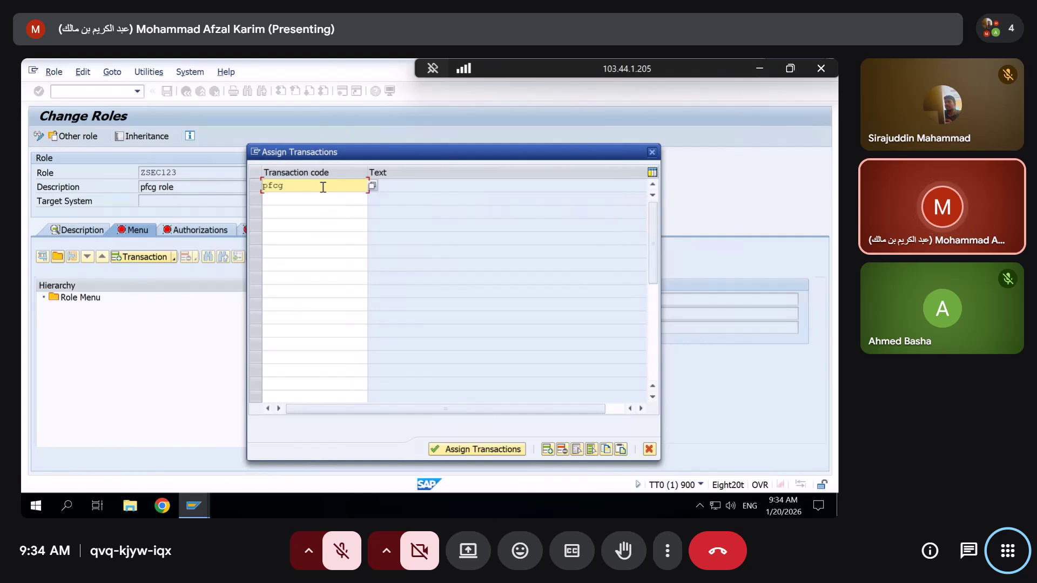
key("Return")
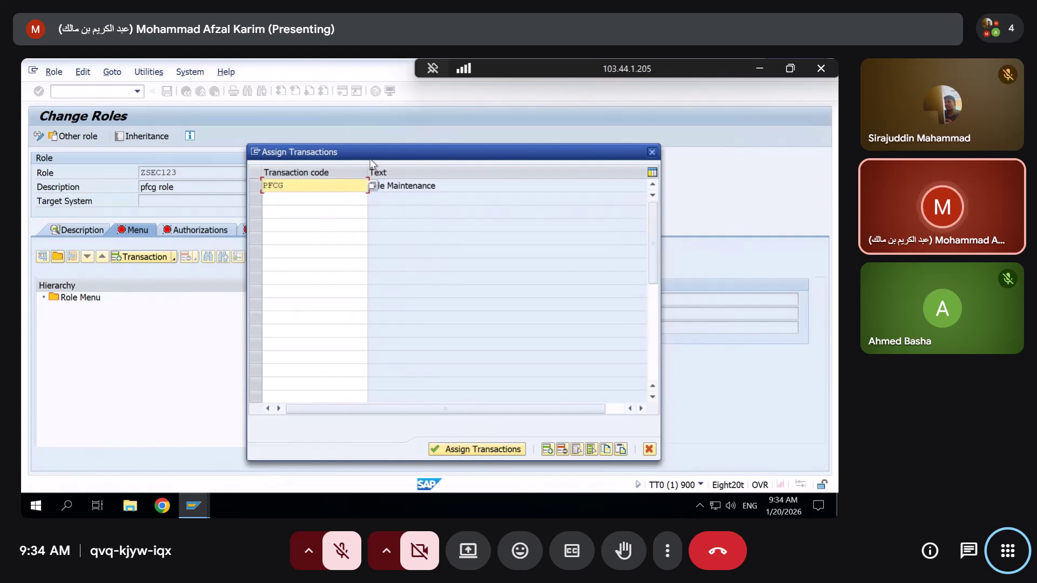
left_click_drag(291, 152, 231, 244)
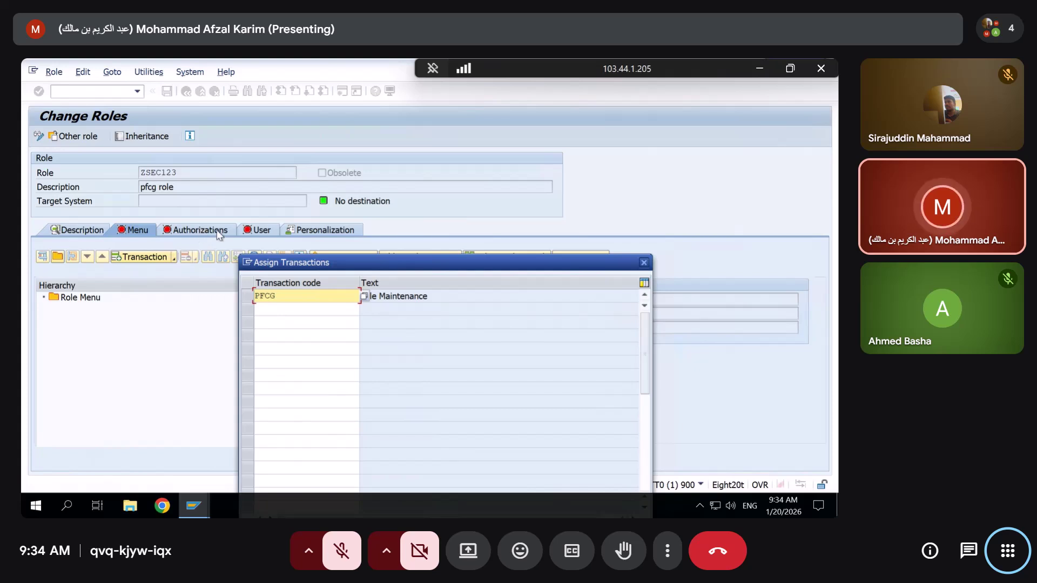
left_click_drag(702, 69, 568, 69)
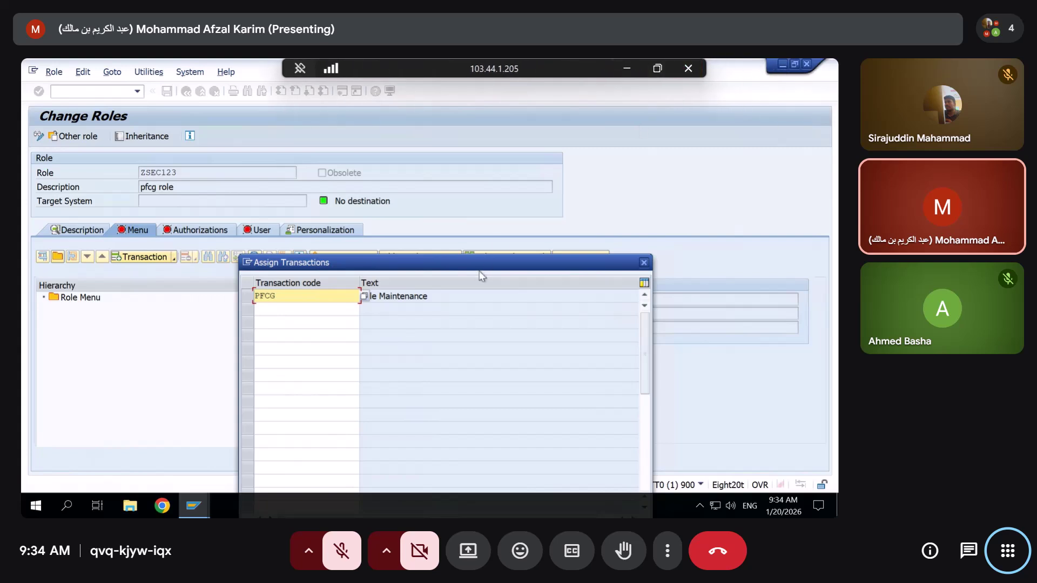
left_click_drag(371, 271, 397, 210)
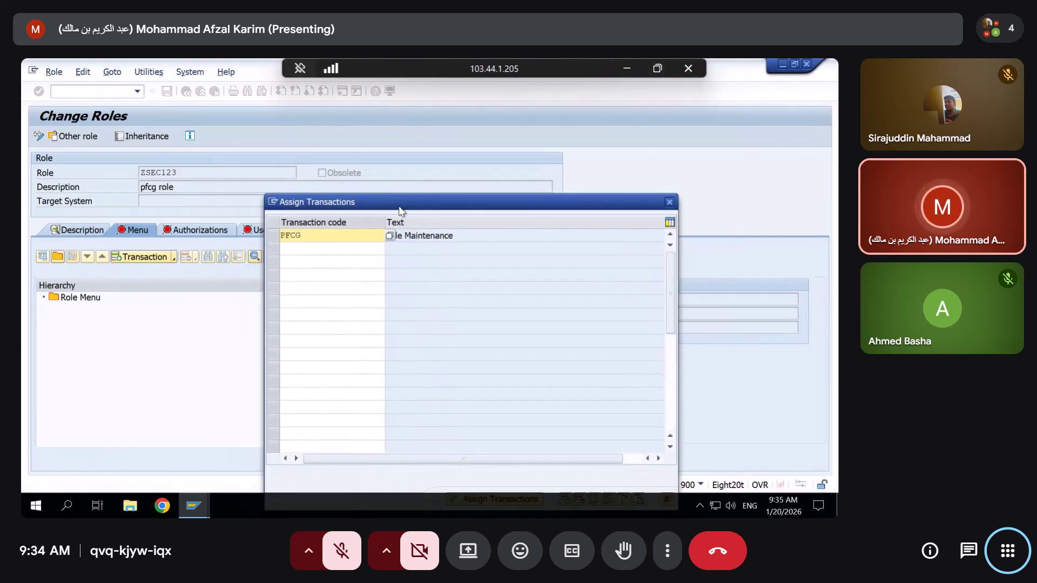
Launch Paint and sketch a set of rounded-rectangle boxes on the canvas
left_click(75, 503)
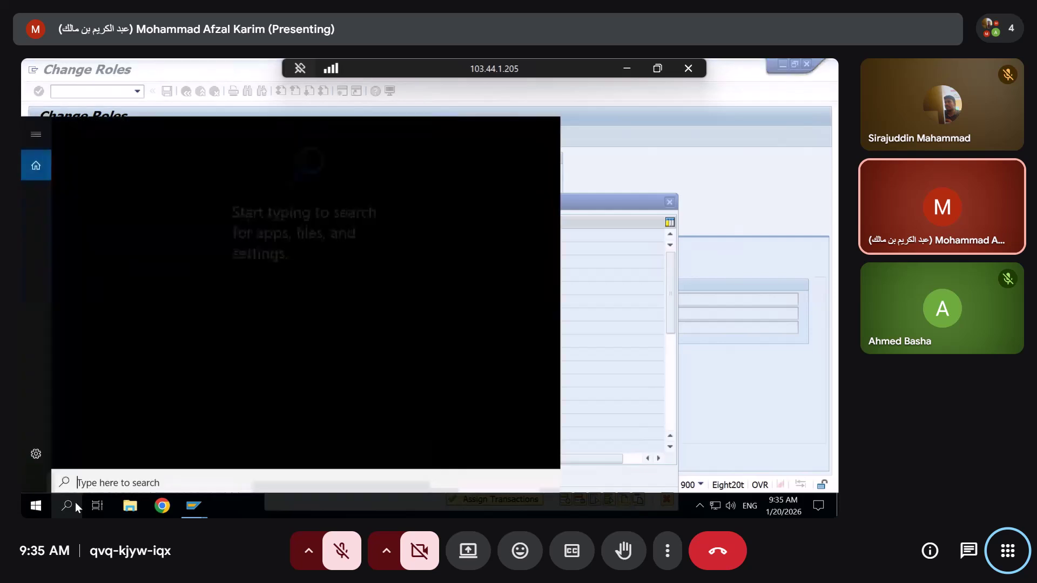
type("paint")
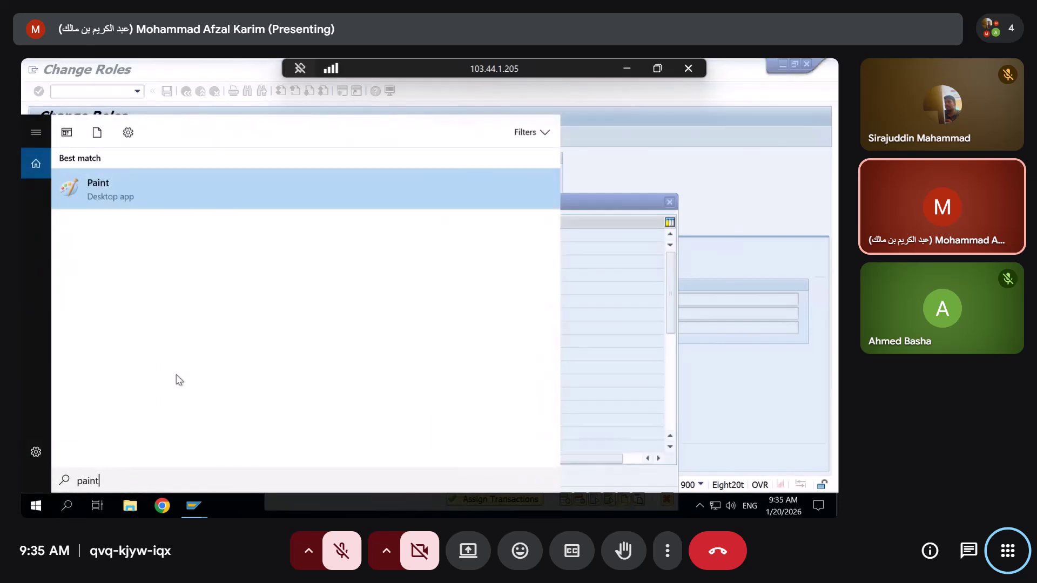
key("Return")
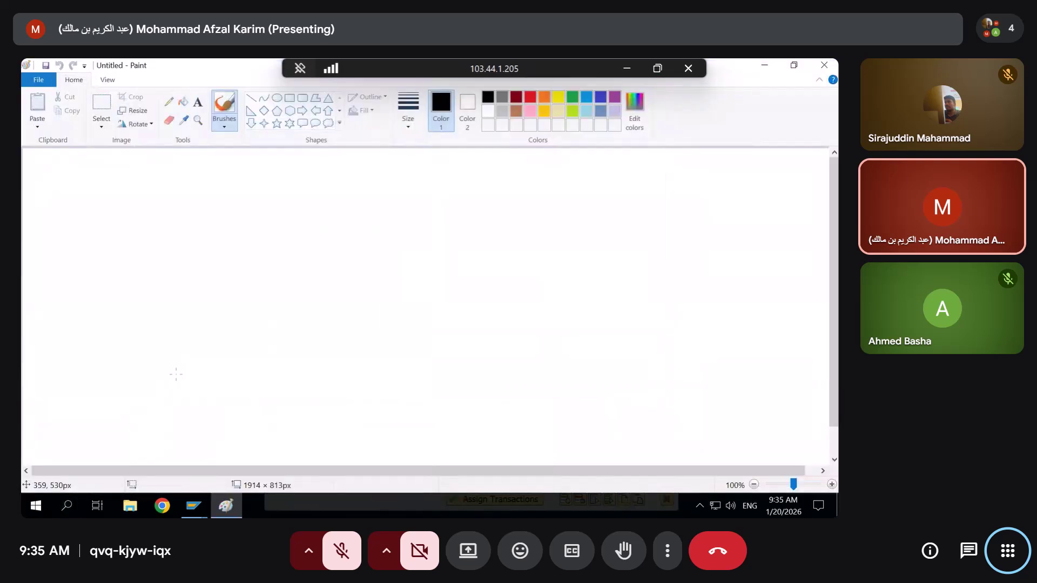
left_click(302, 99)
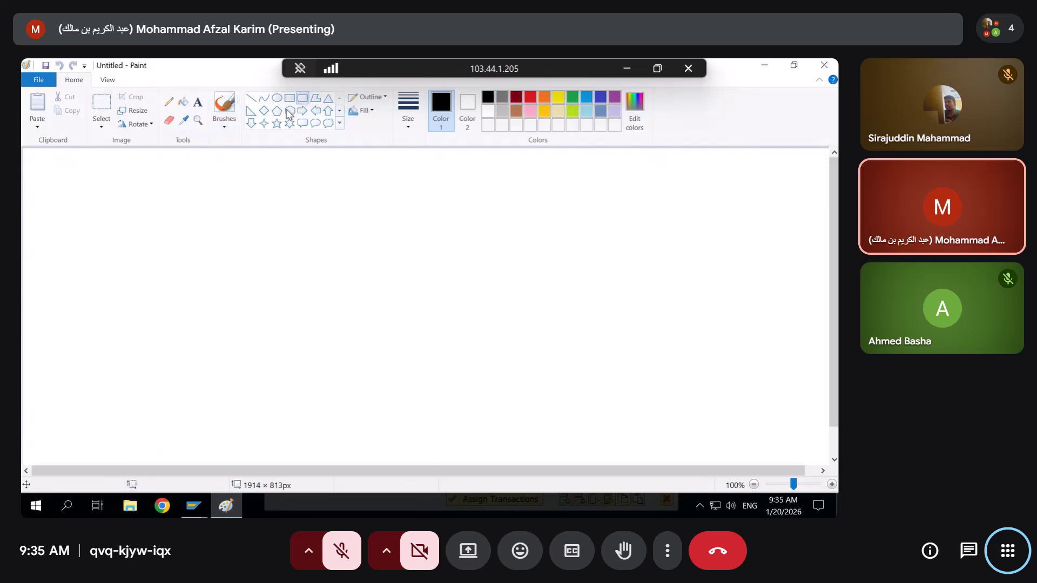
left_click_drag(31, 155, 300, 323)
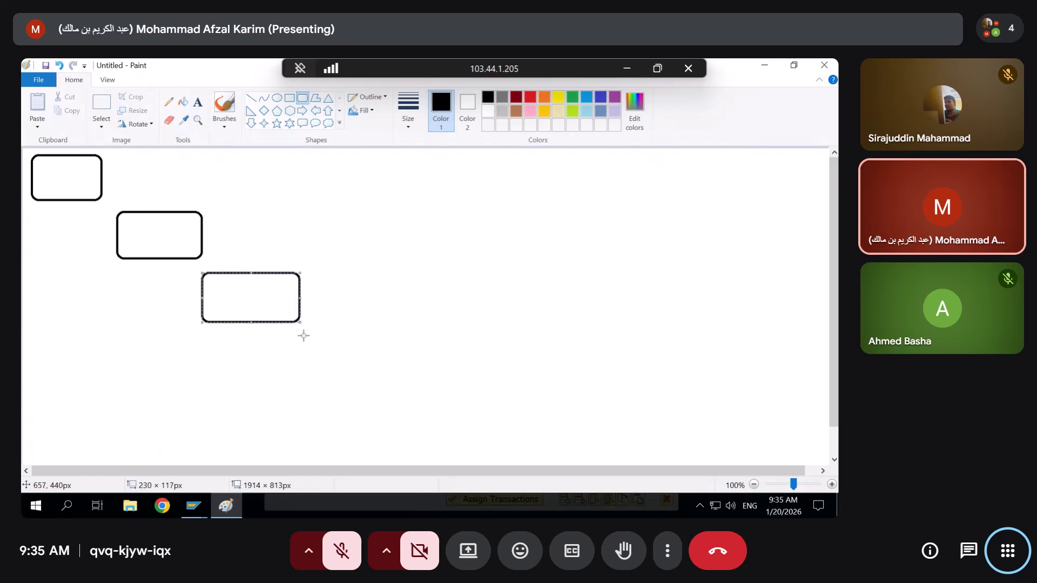
left_click(304, 336)
left_click_drag(331, 344, 405, 369)
left_click_drag(303, 381, 421, 418)
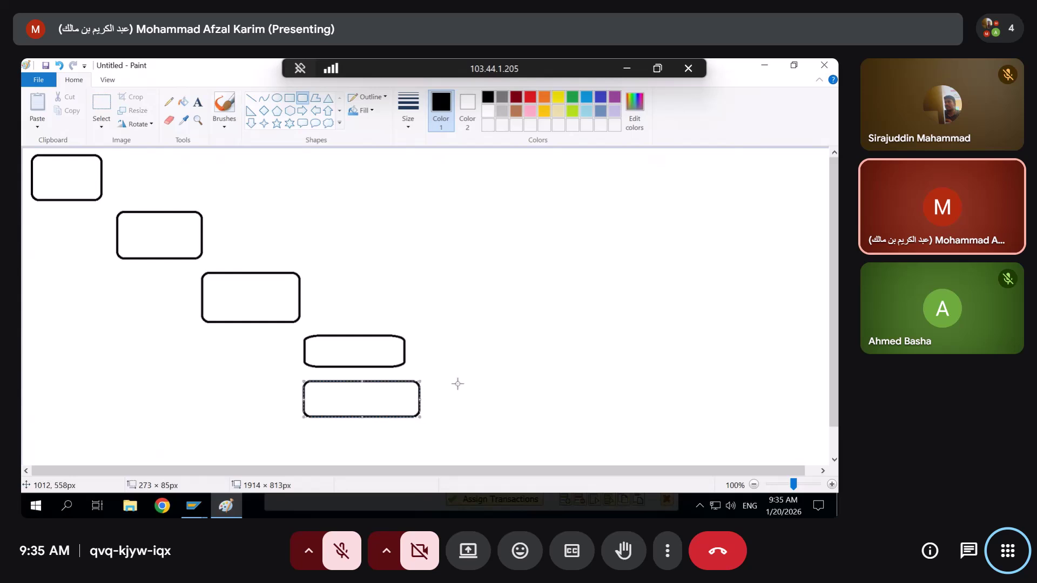
left_click_drag(433, 342, 523, 371)
left_click_drag(457, 395, 559, 424)
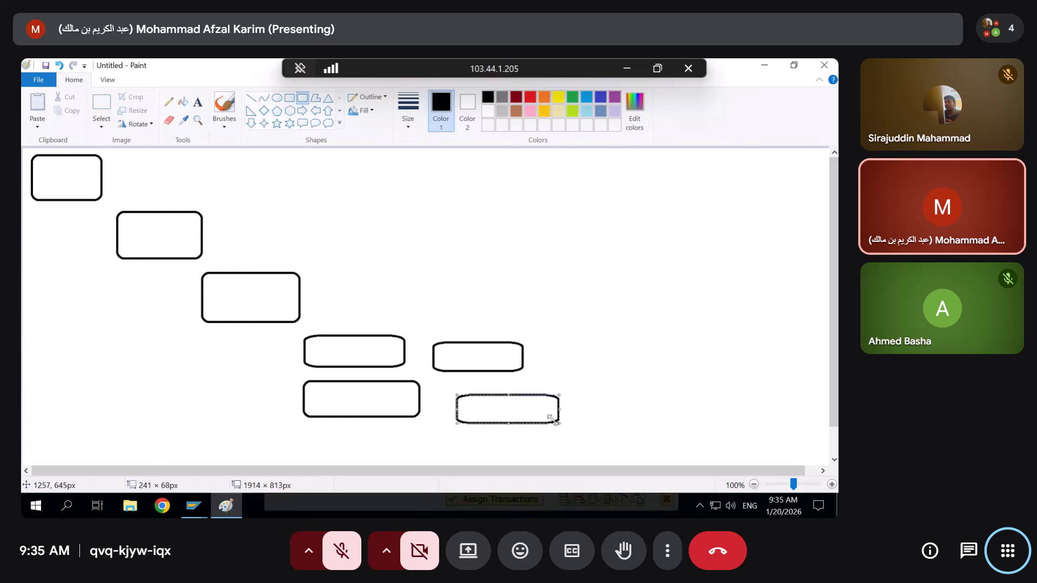
left_click(413, 277)
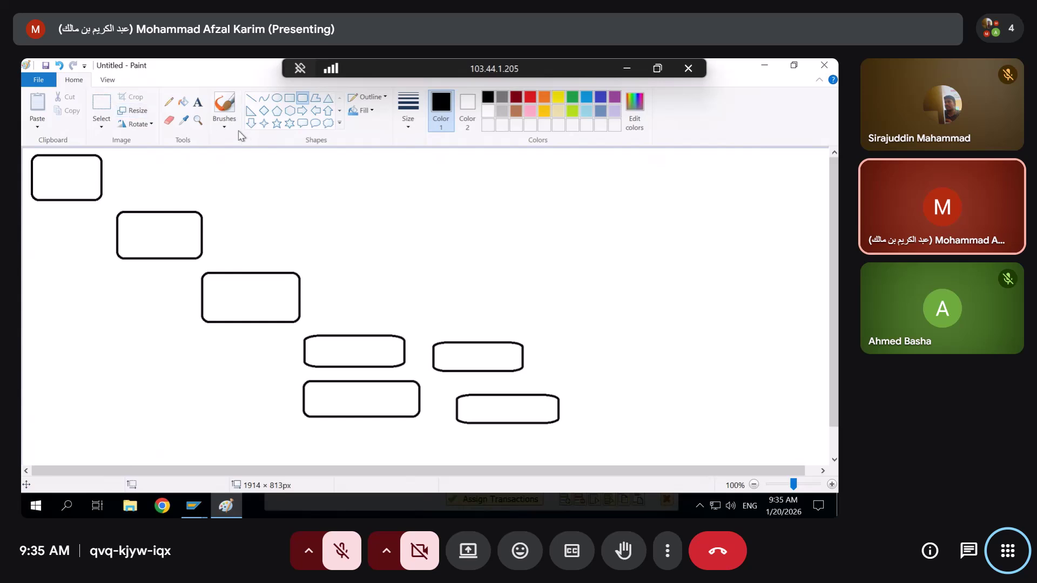
Shift the lower group of boxes right and draw a new rounded box in the gap
left_click(101, 108)
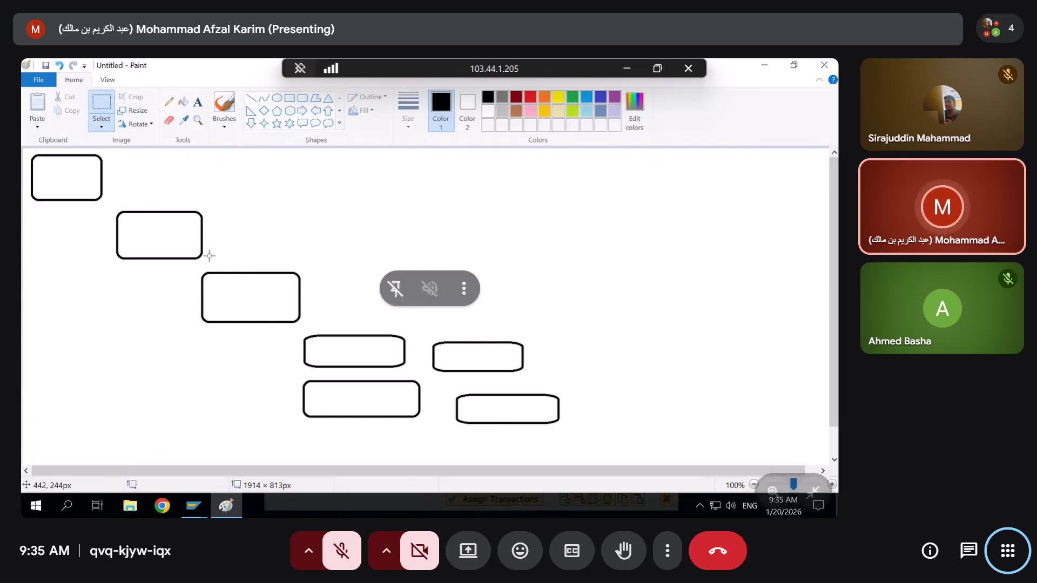
left_click_drag(188, 264, 622, 440)
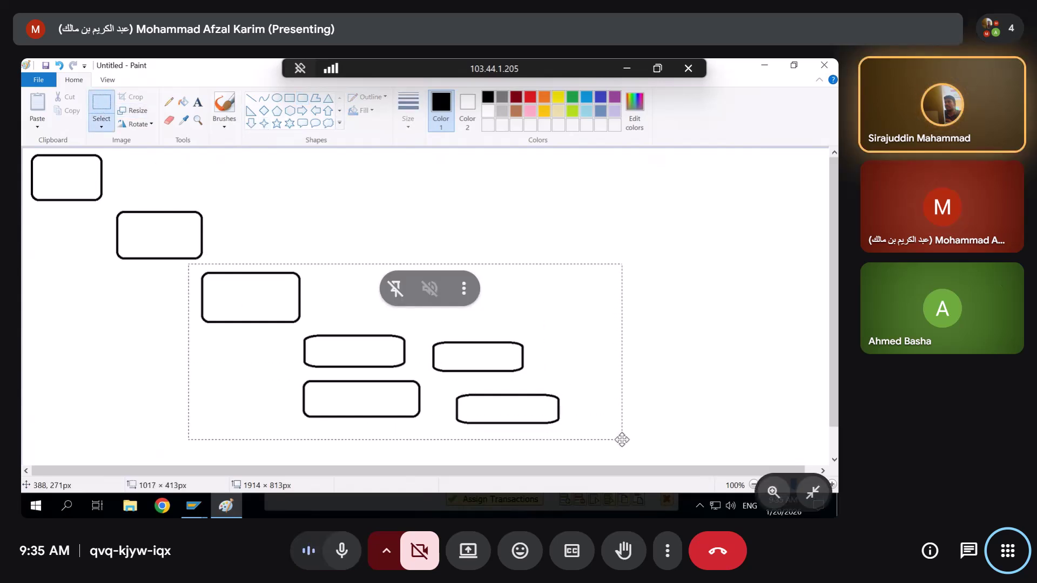
left_click_drag(464, 313, 584, 331)
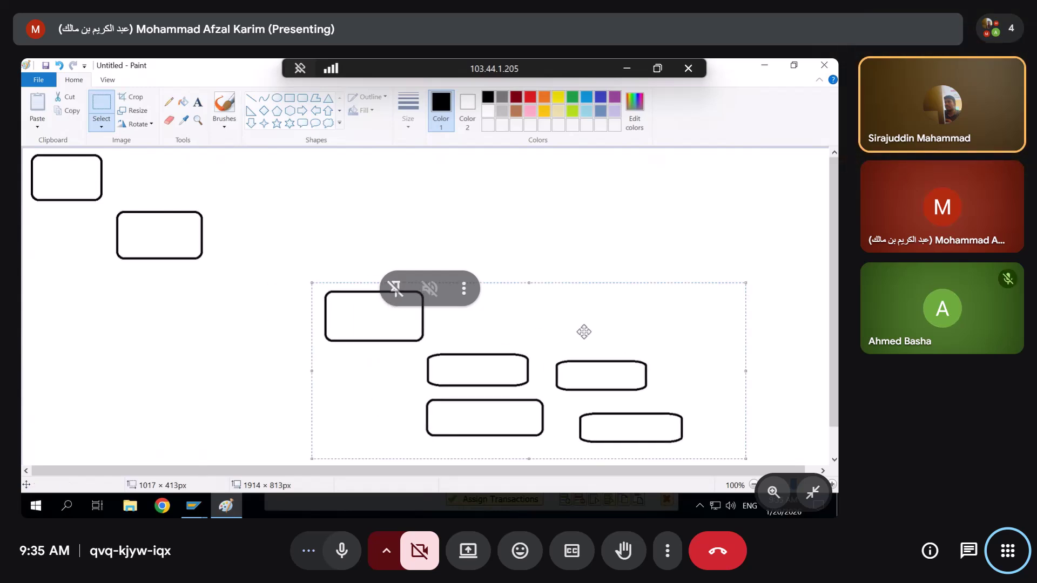
left_click(302, 97)
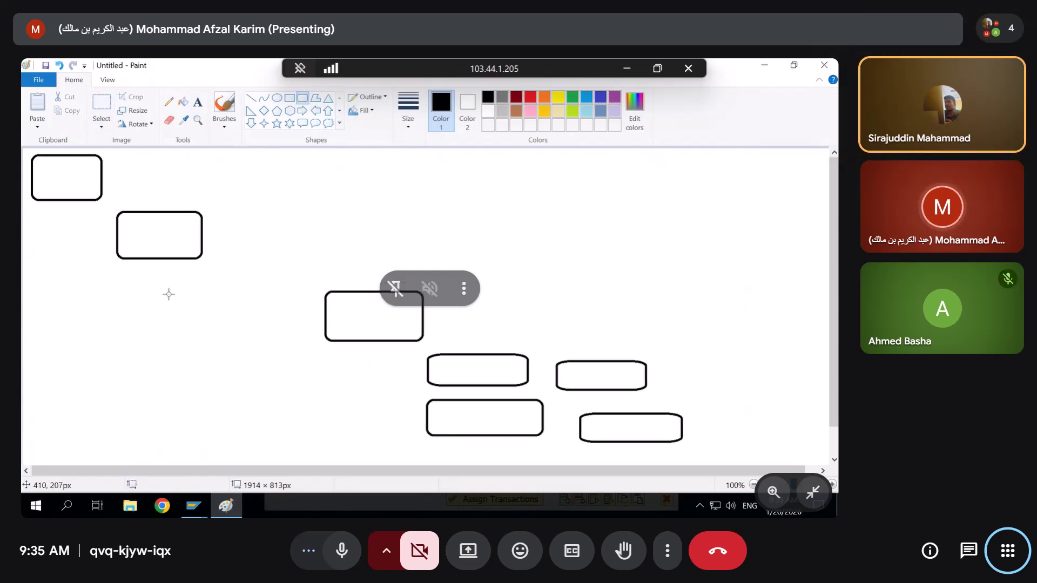
left_click_drag(167, 291, 276, 339)
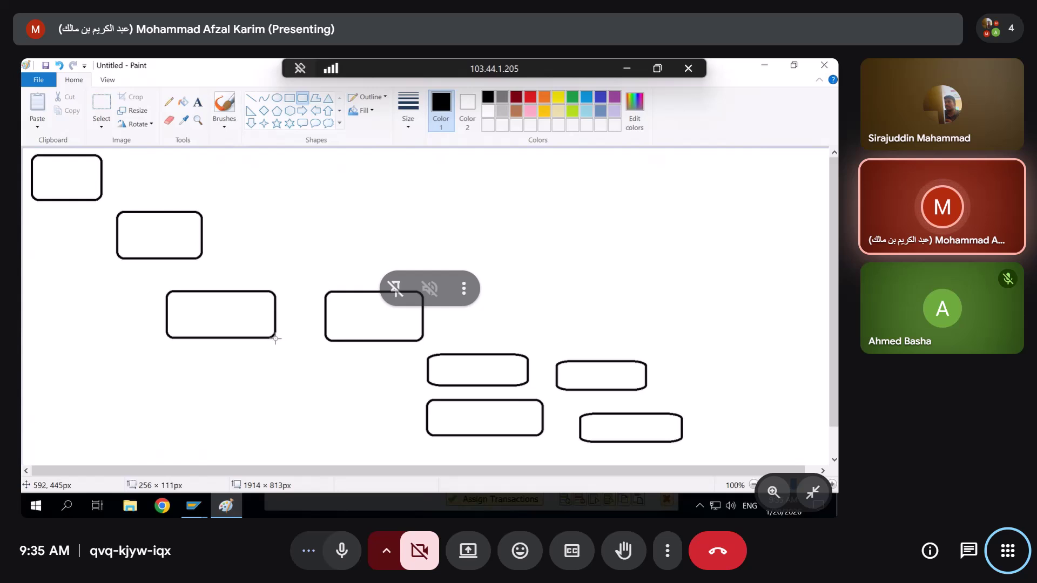
Check the SAP transaction list, leaving only PFCG with an empty second row, then return to Paint
mouse_move(200, 509)
left_click(203, 440)
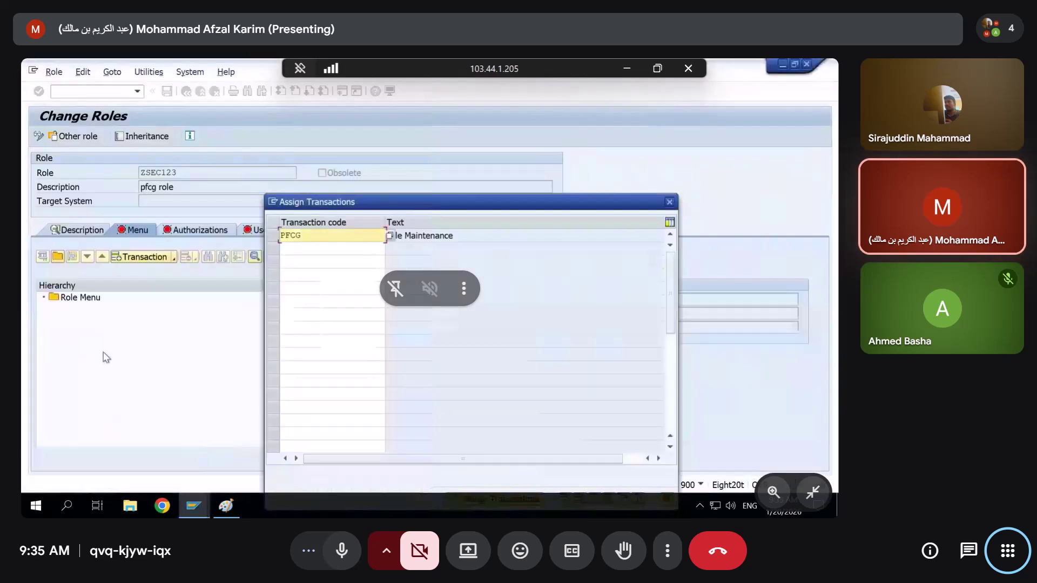
left_click(322, 251)
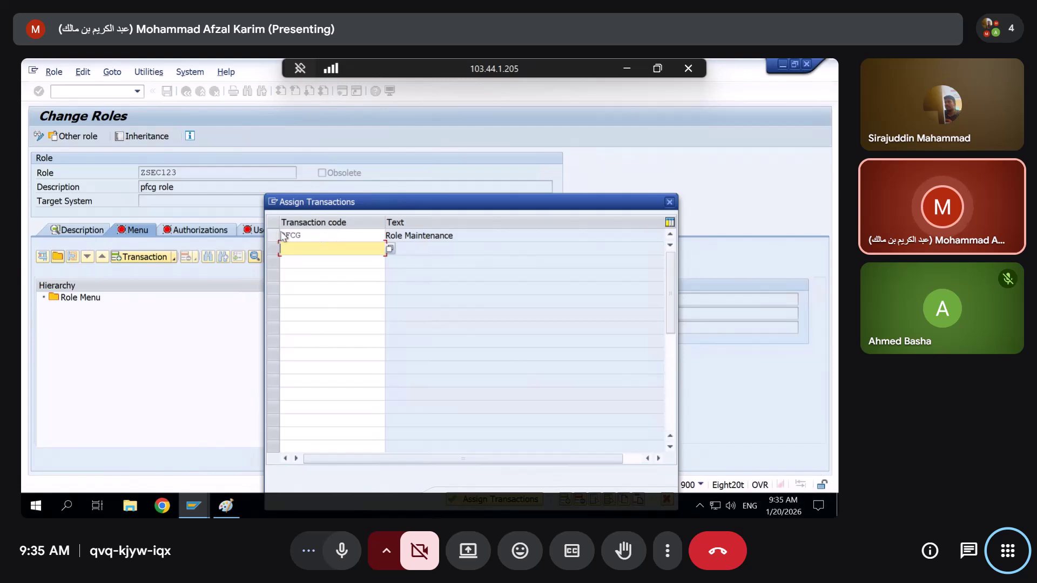
left_click(303, 236)
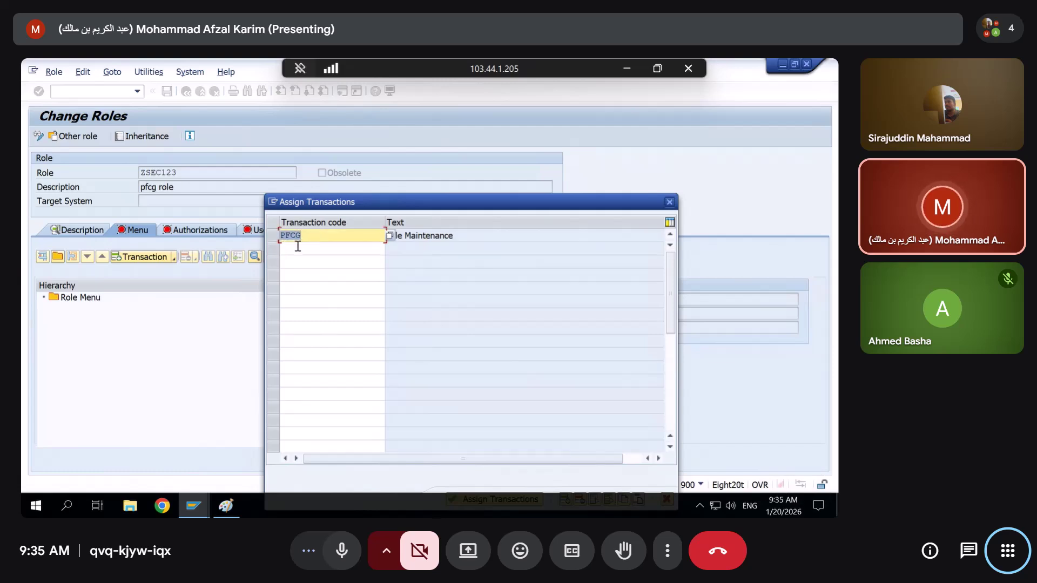
left_click(324, 250)
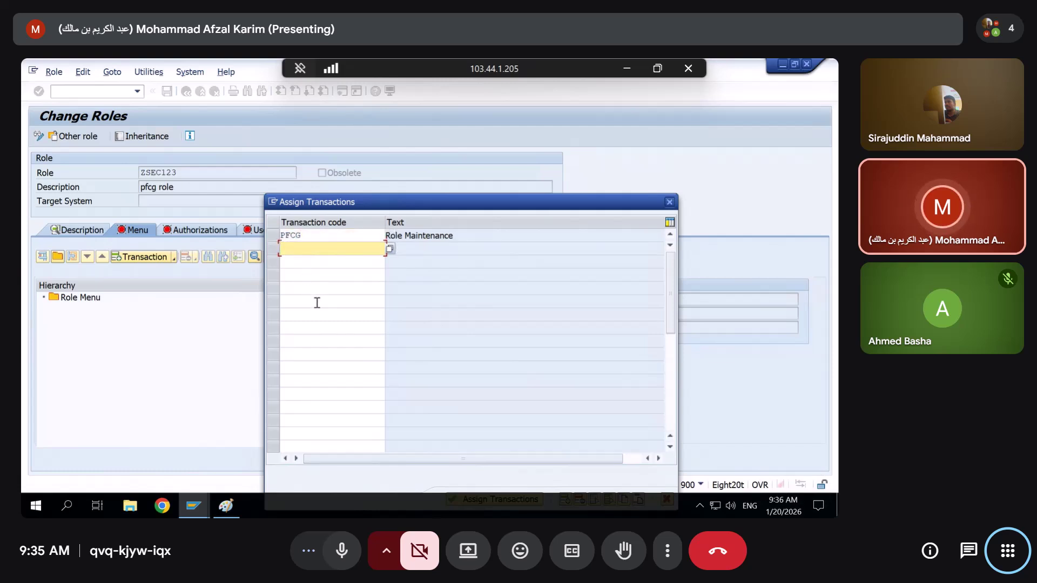
left_click(226, 505)
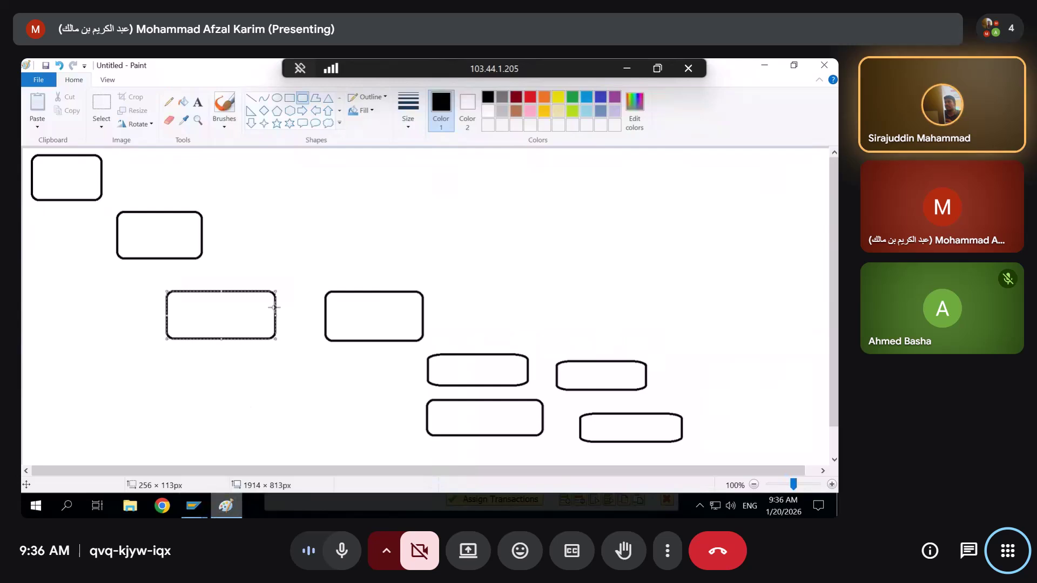
Draw straight connector lines linking all eight rounded boxes into a branching tree
left_click(306, 182)
left_click(252, 99)
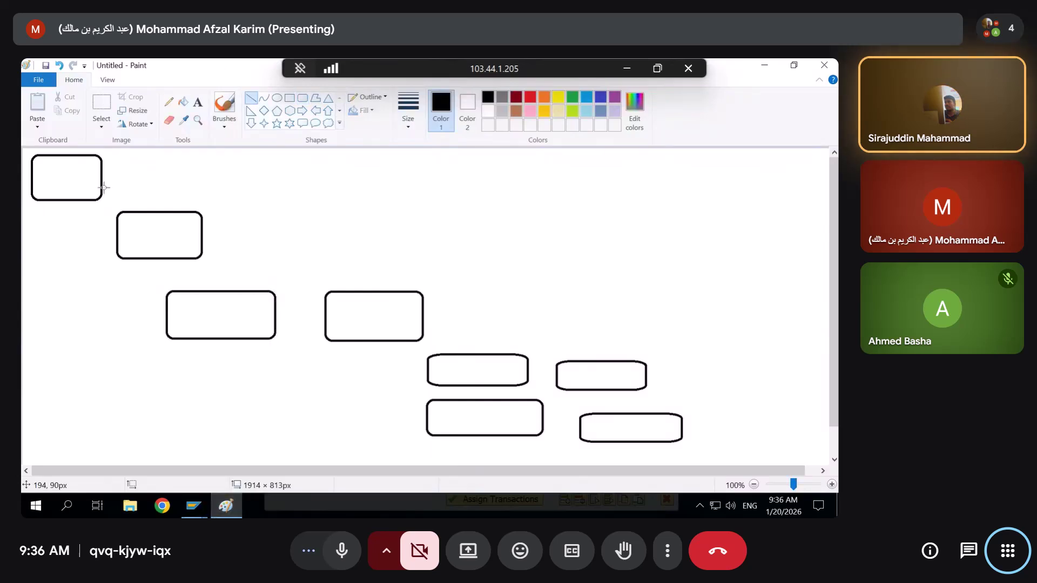
left_click_drag(67, 201, 73, 231)
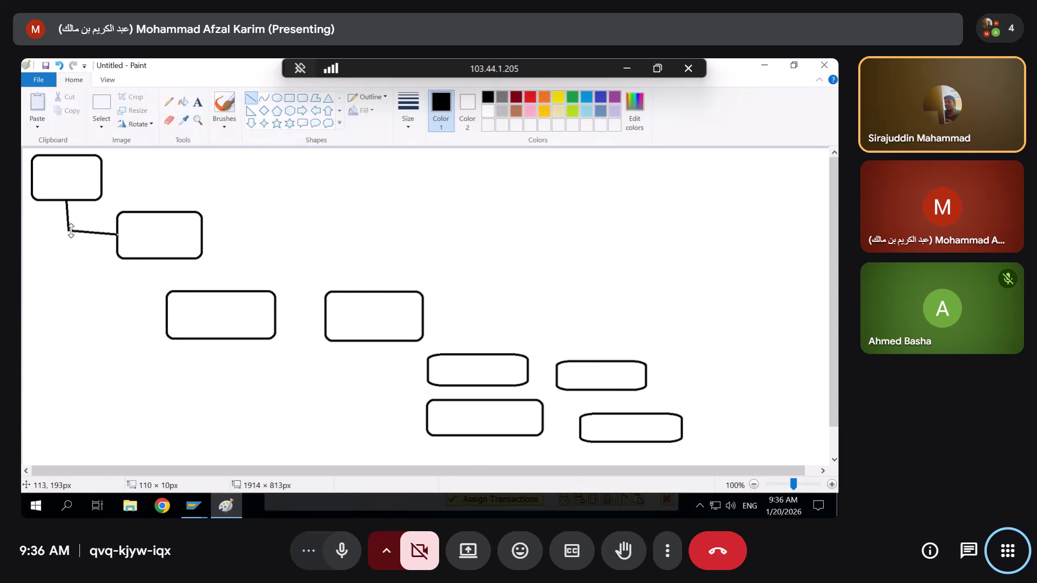
left_click_drag(136, 301, 169, 318)
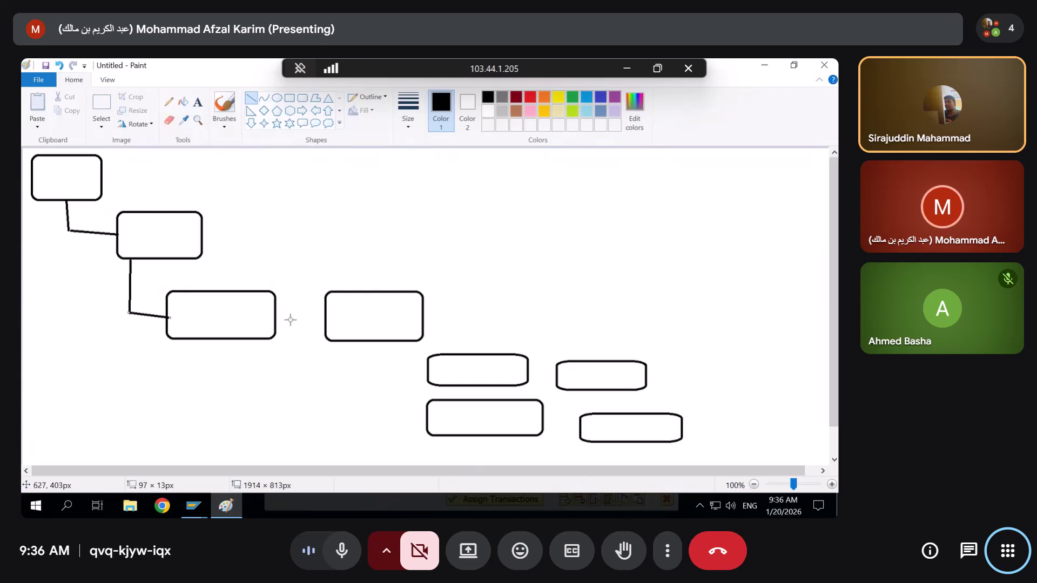
left_click_drag(277, 315, 326, 316)
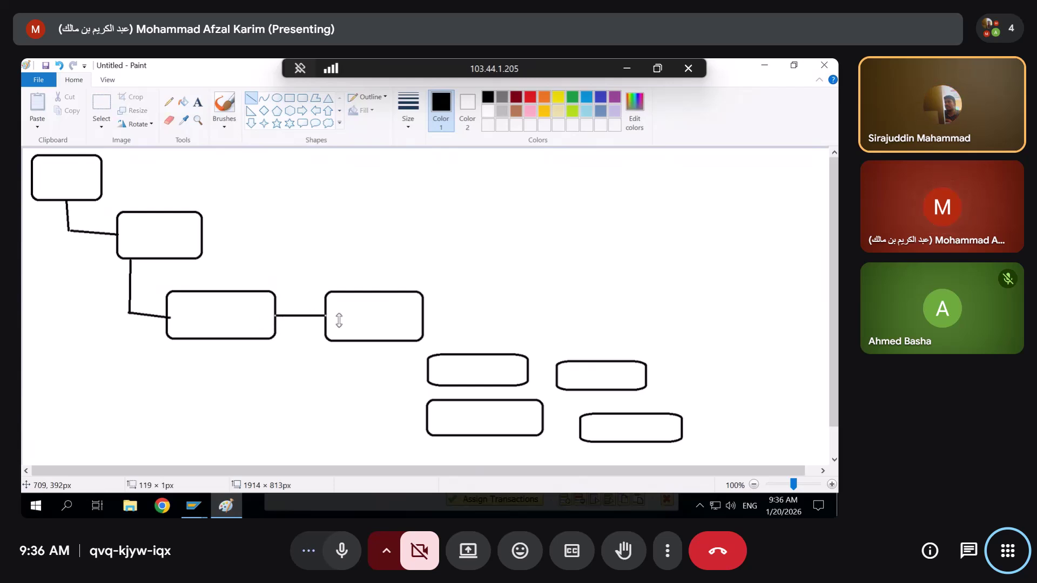
left_click_drag(373, 341, 374, 432)
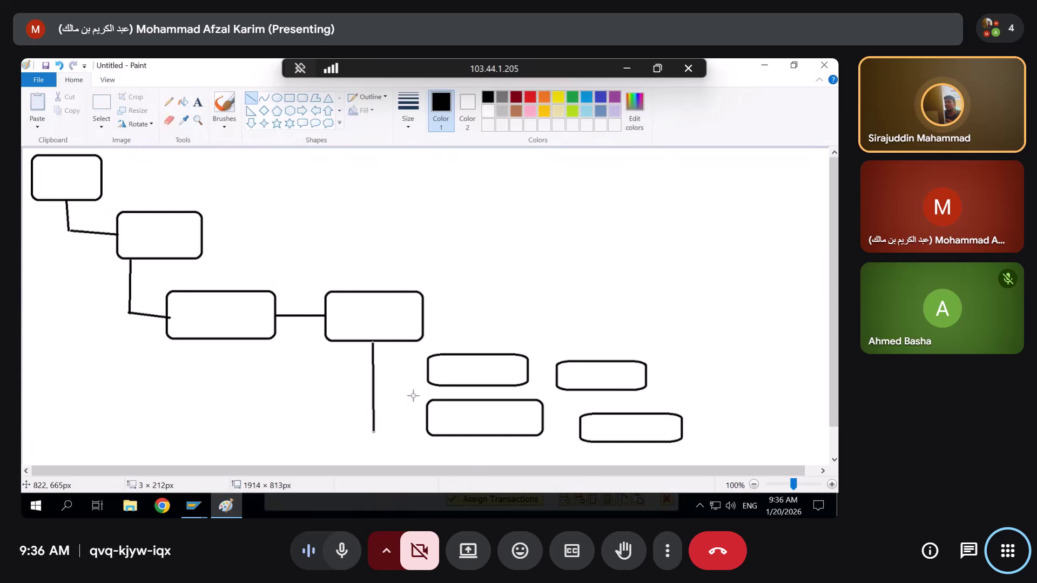
left_click_drag(429, 368, 372, 368)
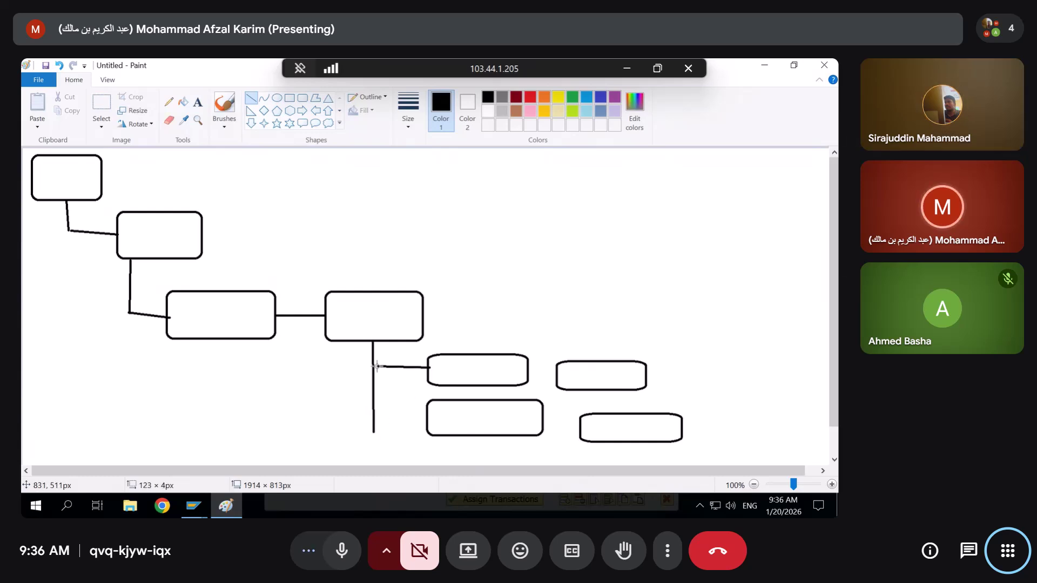
left_click_drag(426, 423, 372, 431)
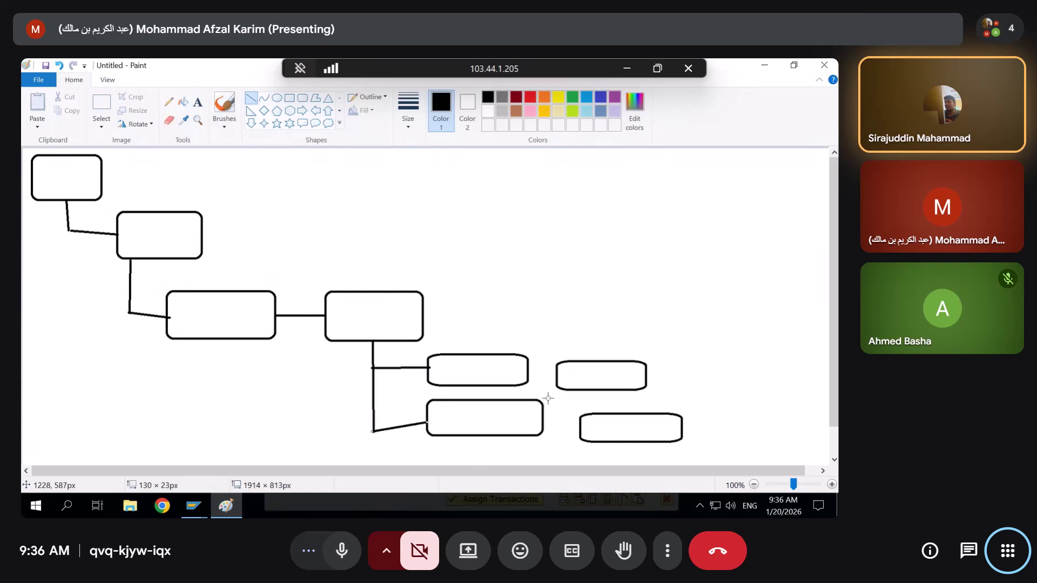
left_click_drag(560, 372, 525, 371)
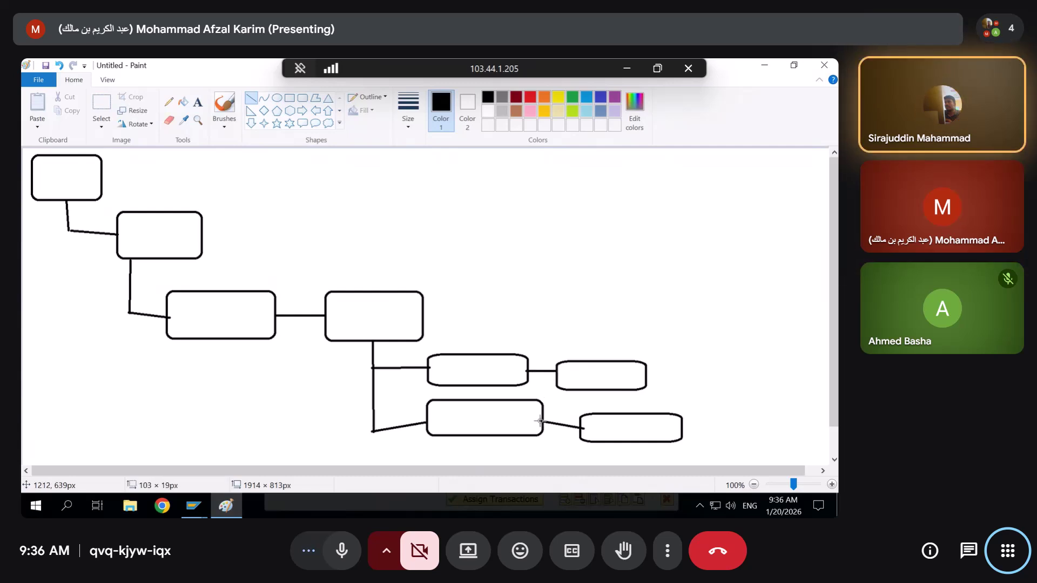
Add MM01 beneath PFCG and assign both transactions to the ZSEC123 role menu
left_click(765, 65)
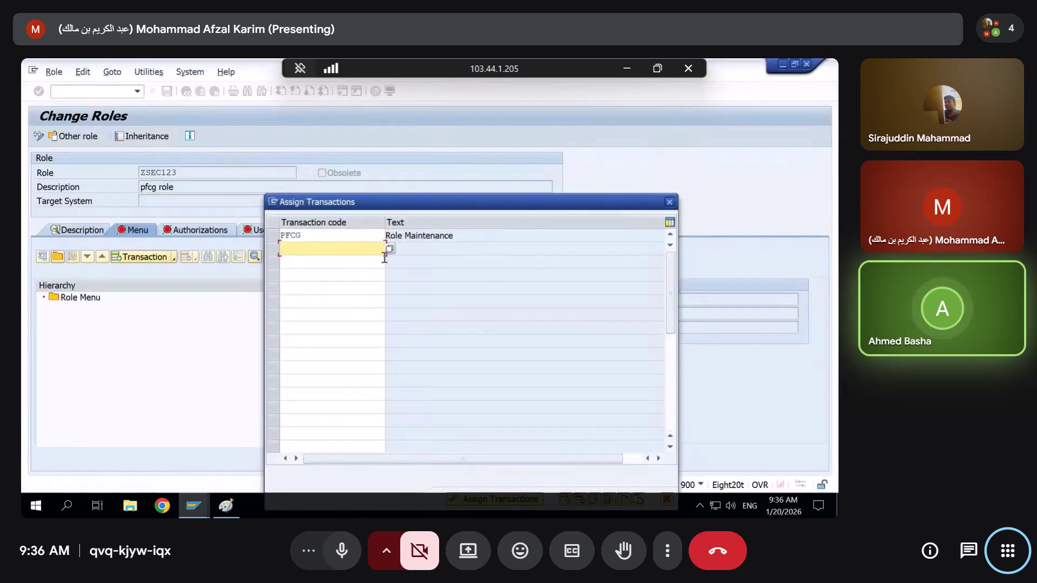
left_click_drag(467, 205, 484, 126)
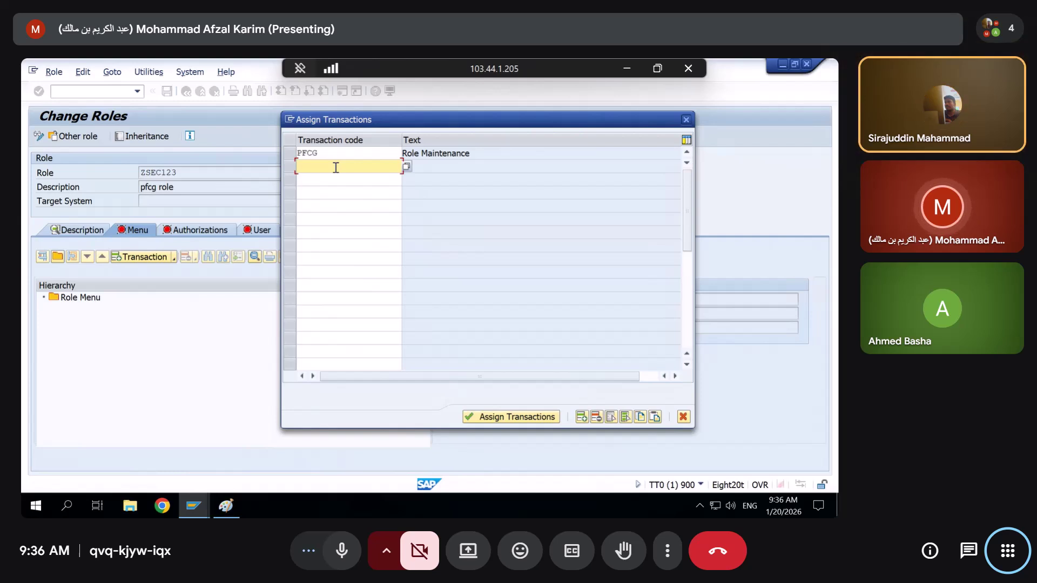
type("mm01")
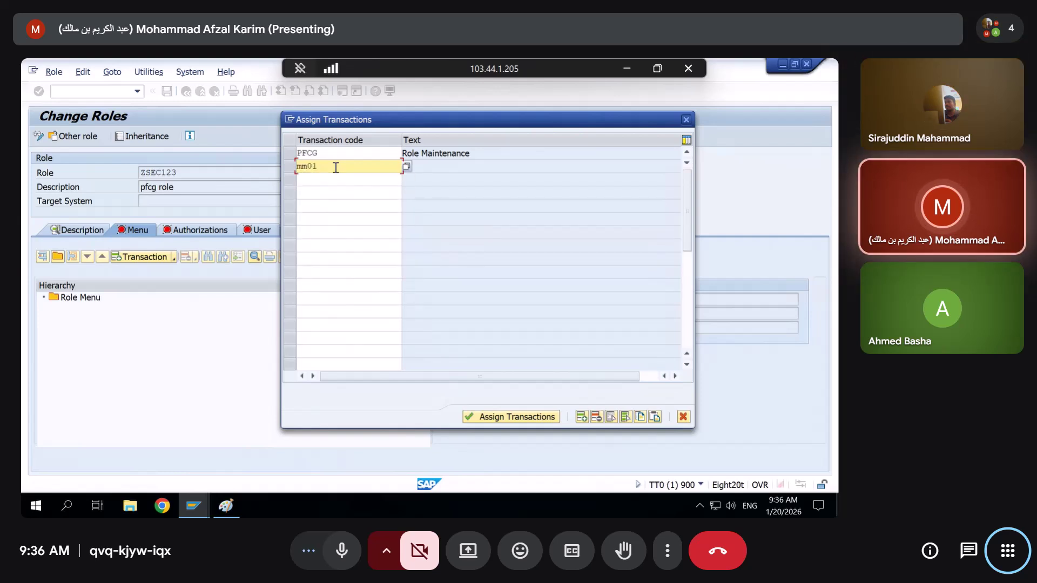
key("Return")
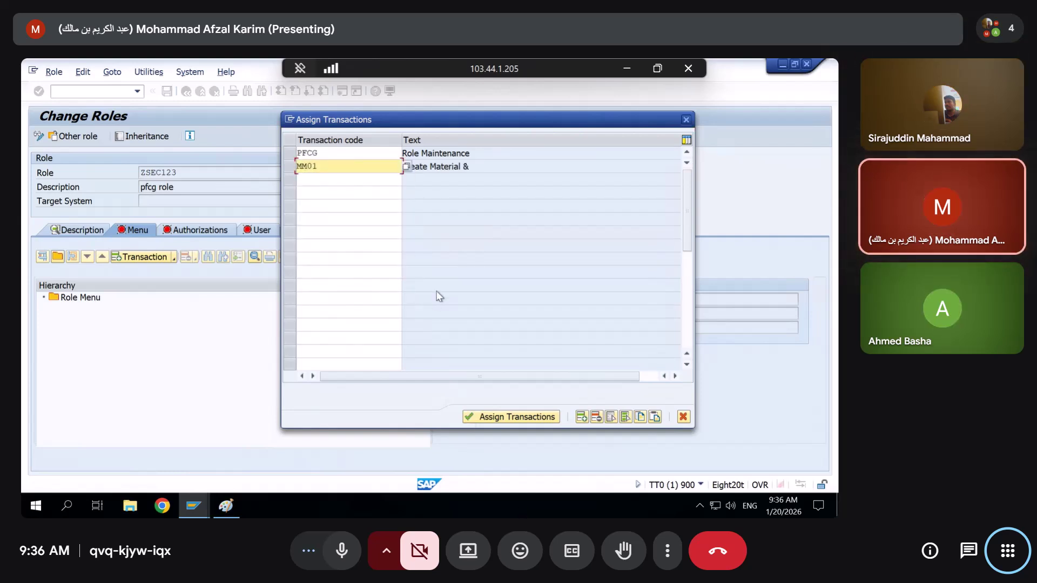
left_click(512, 417)
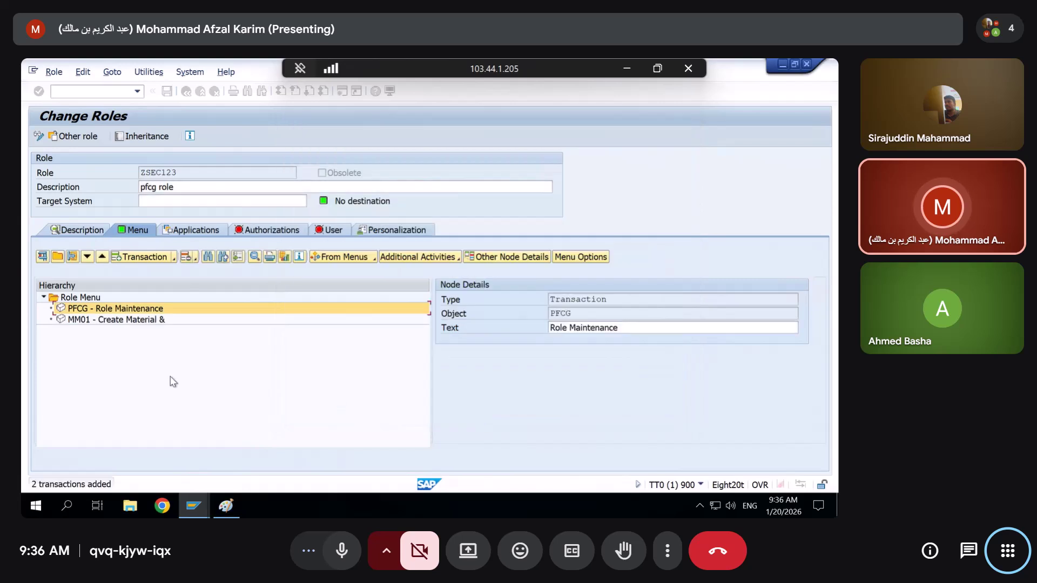
Generate the profile name and open authorization data to view S_TCODE covering MM01 and PFCG
left_click(239, 232)
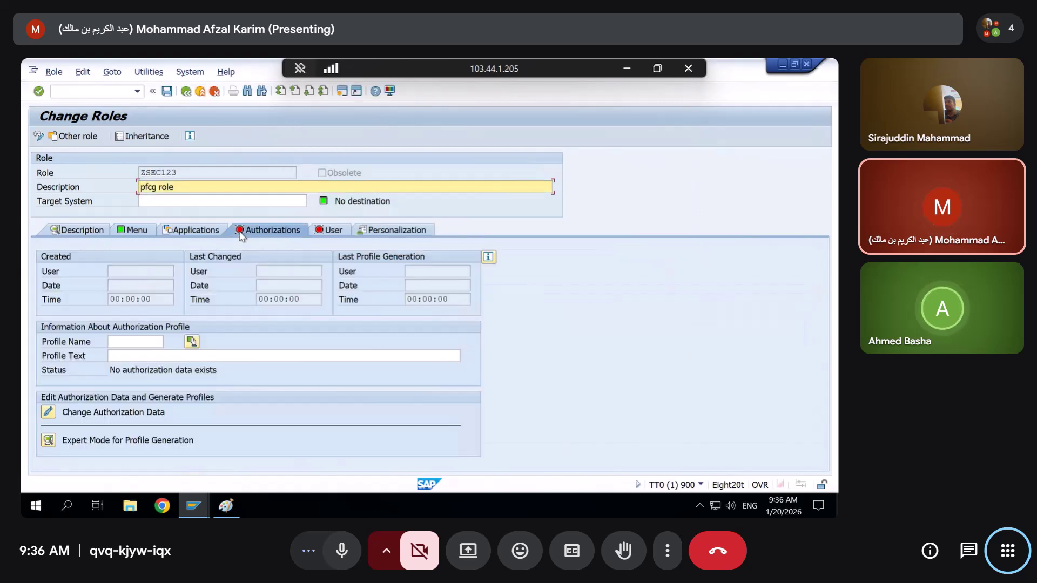
left_click(191, 341)
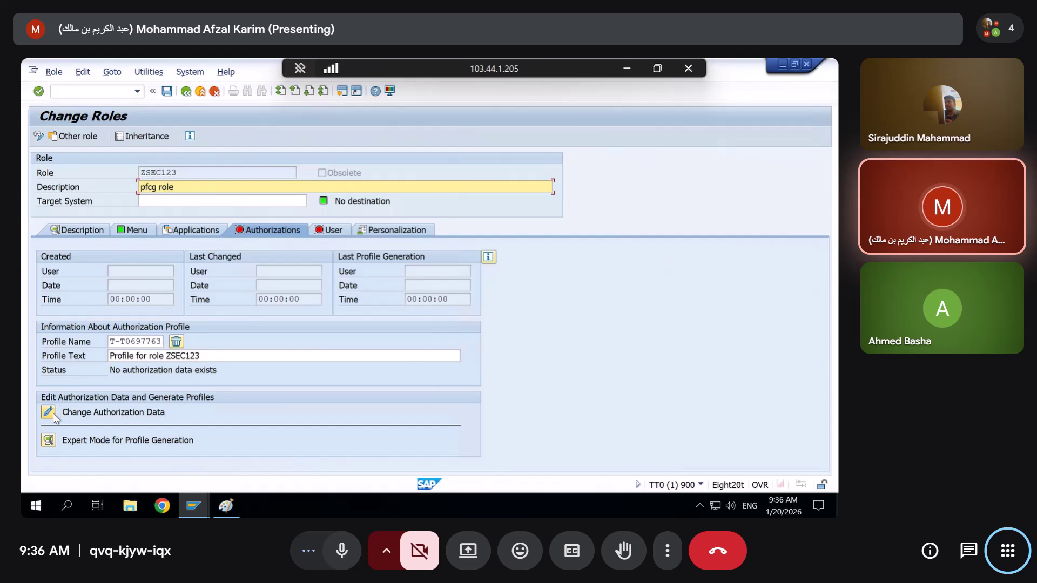
left_click(53, 441)
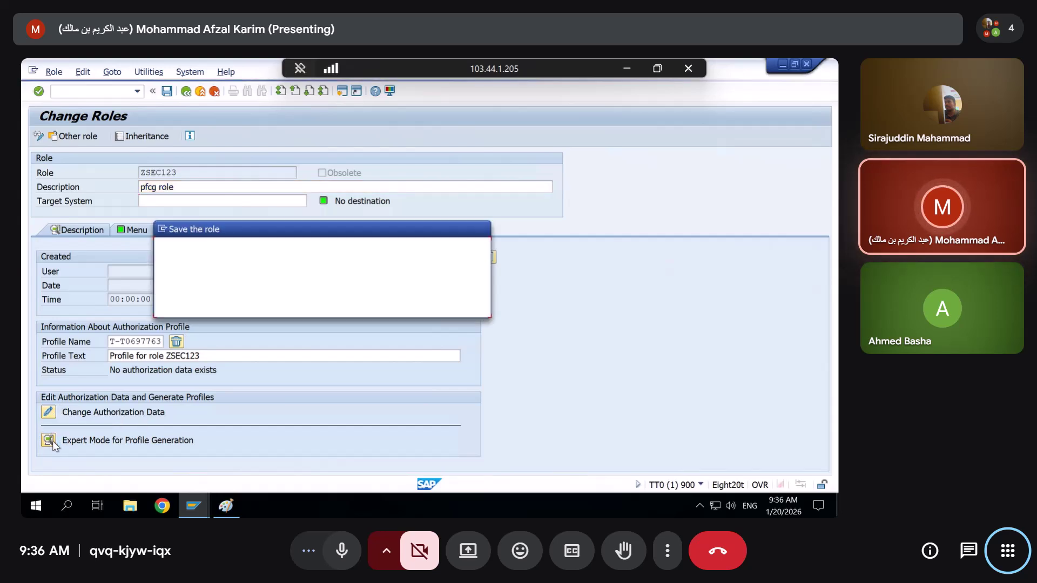
left_click(232, 306)
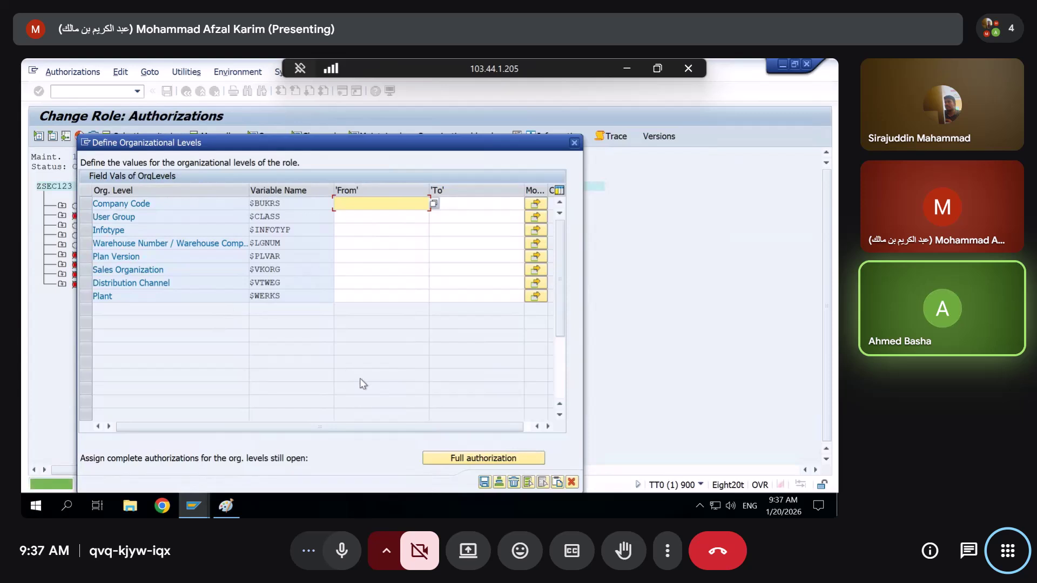
left_click(485, 482)
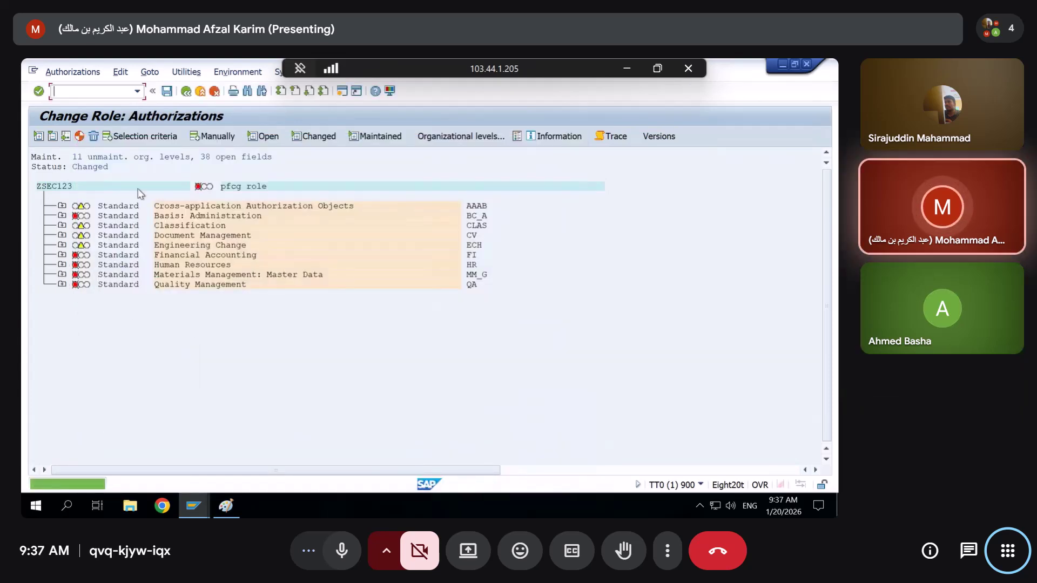
left_click(62, 207)
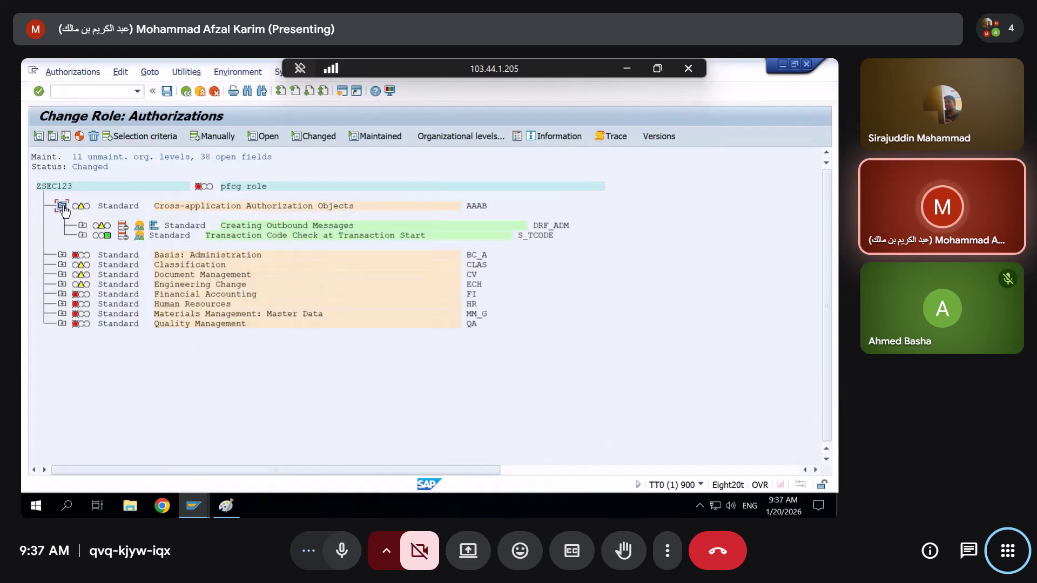
left_click(82, 236)
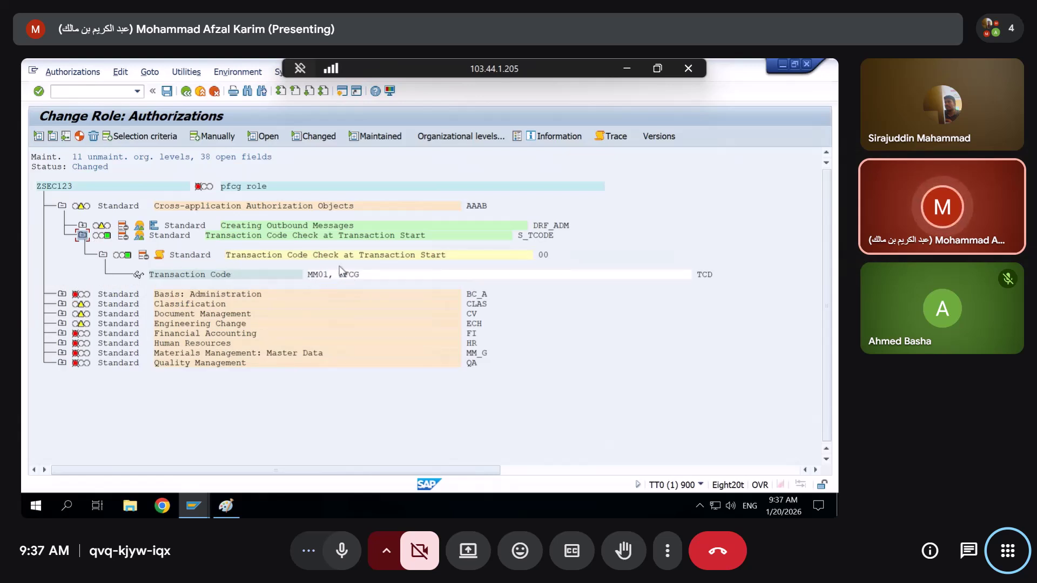
Expand the Classification group, then exit authorization maintenance and confirm
key("ctrl+d")
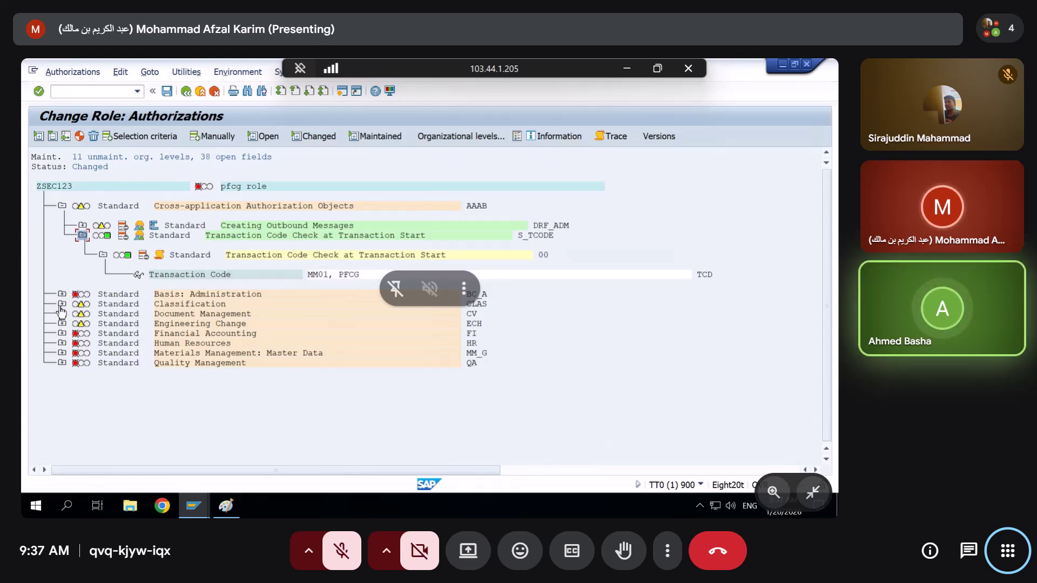
left_click(62, 304)
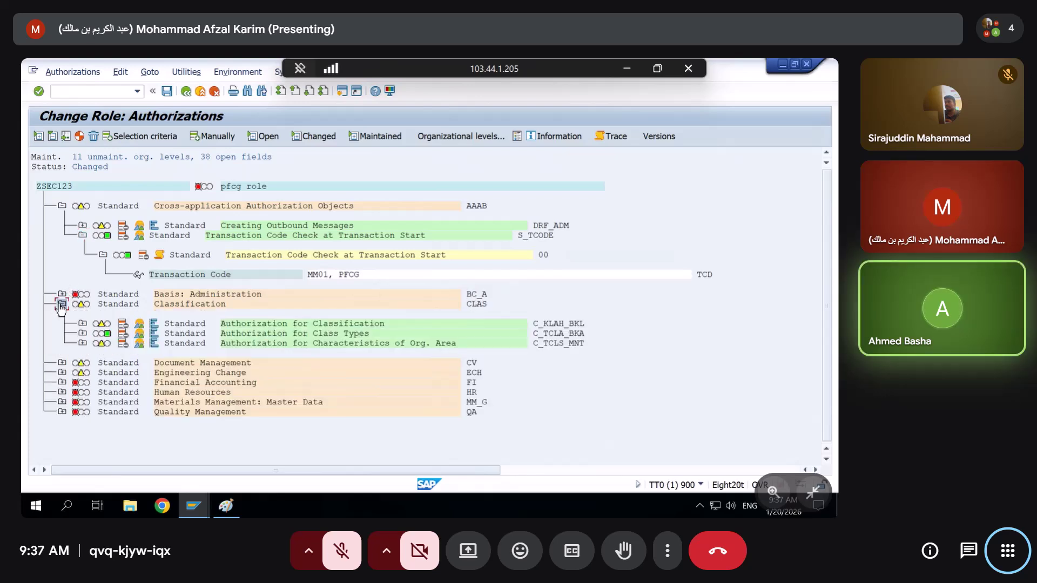
left_click(199, 91)
left_click(261, 237)
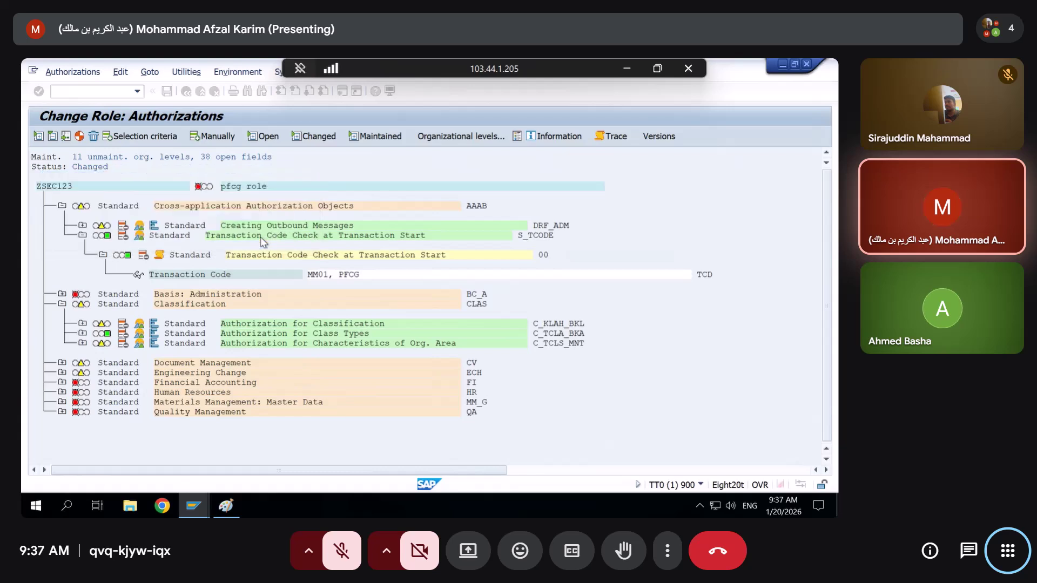
Remove PFCG and delete all remaining nodes from the ZSEC123 role menu
mouse_move(131, 236)
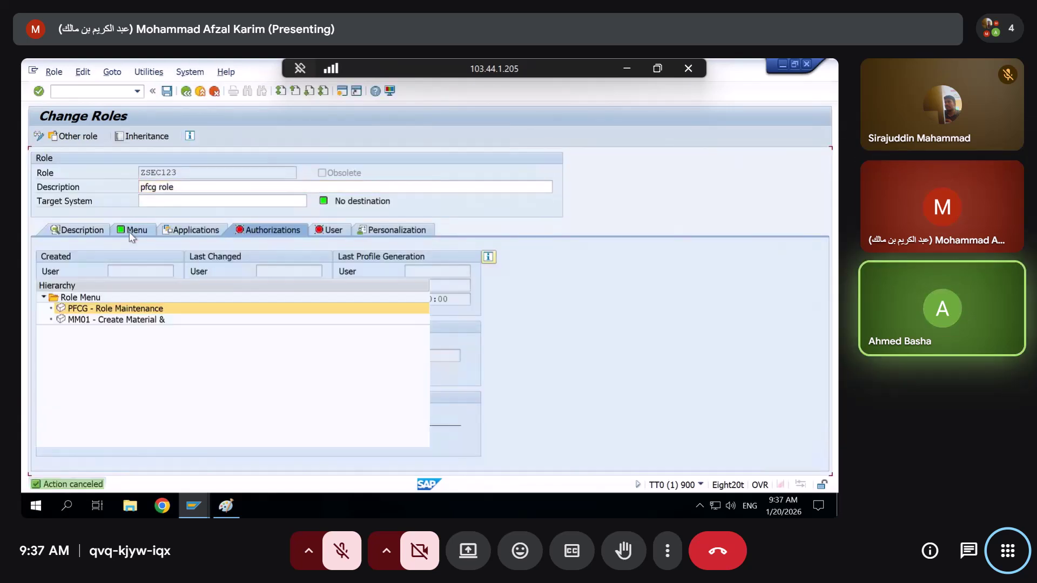
left_click(110, 345)
left_click(98, 310)
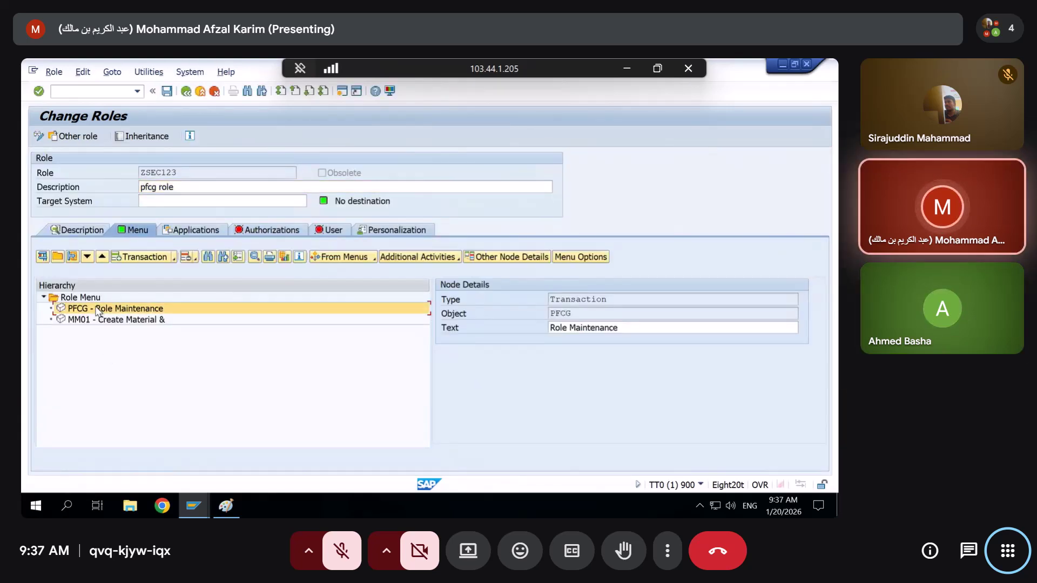
left_click(182, 258)
left_click(186, 259)
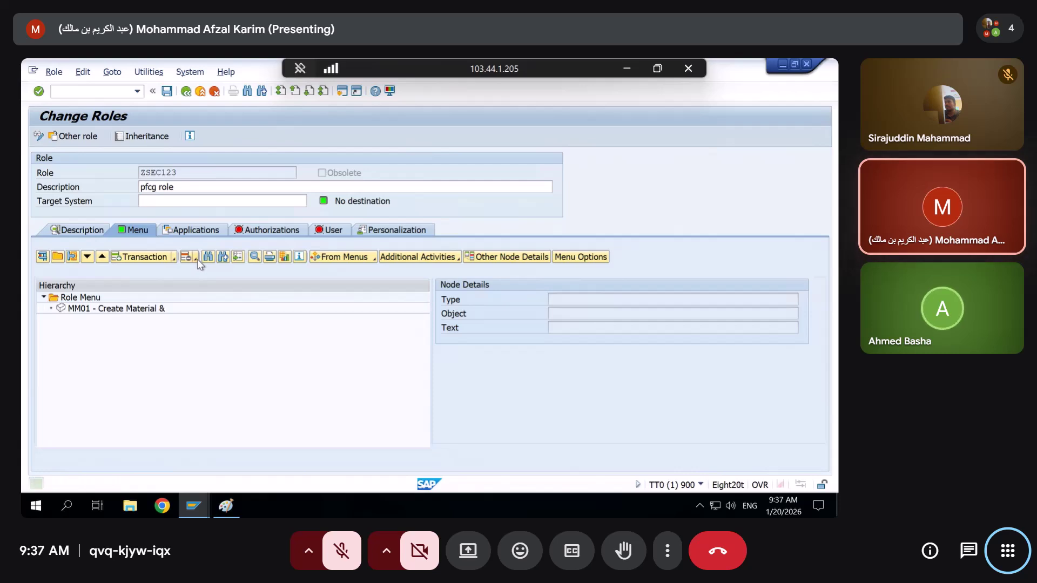
left_click(197, 259)
left_click(212, 271)
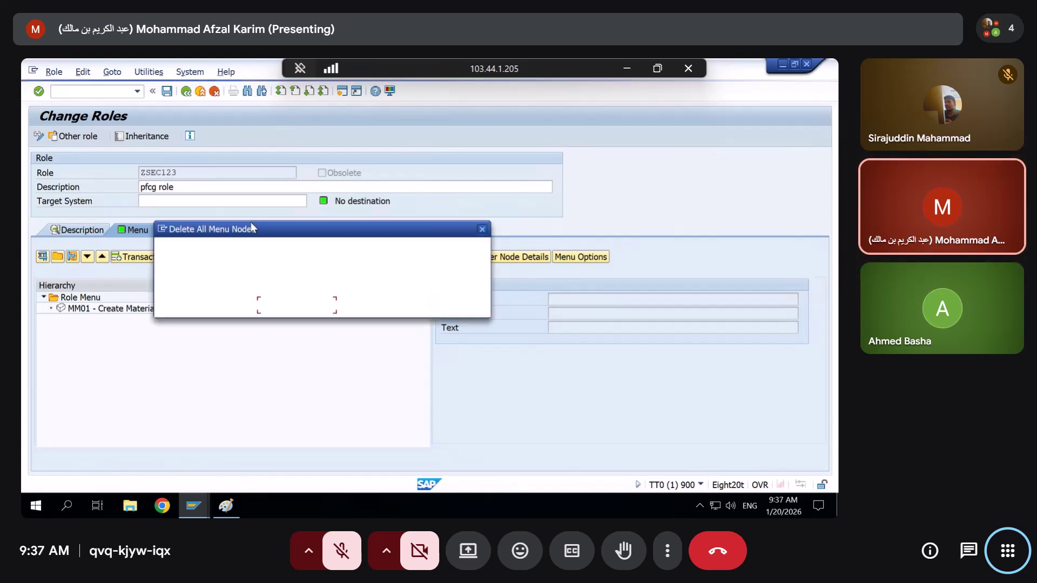
left_click(222, 306)
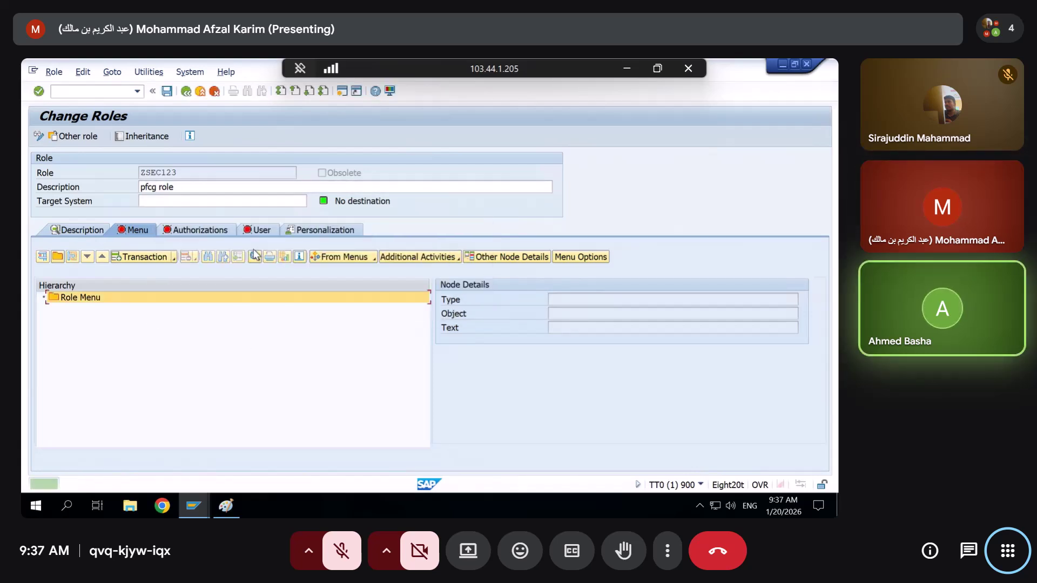
Change authorization data without selecting a template and choose to add objects manually
left_click(200, 231)
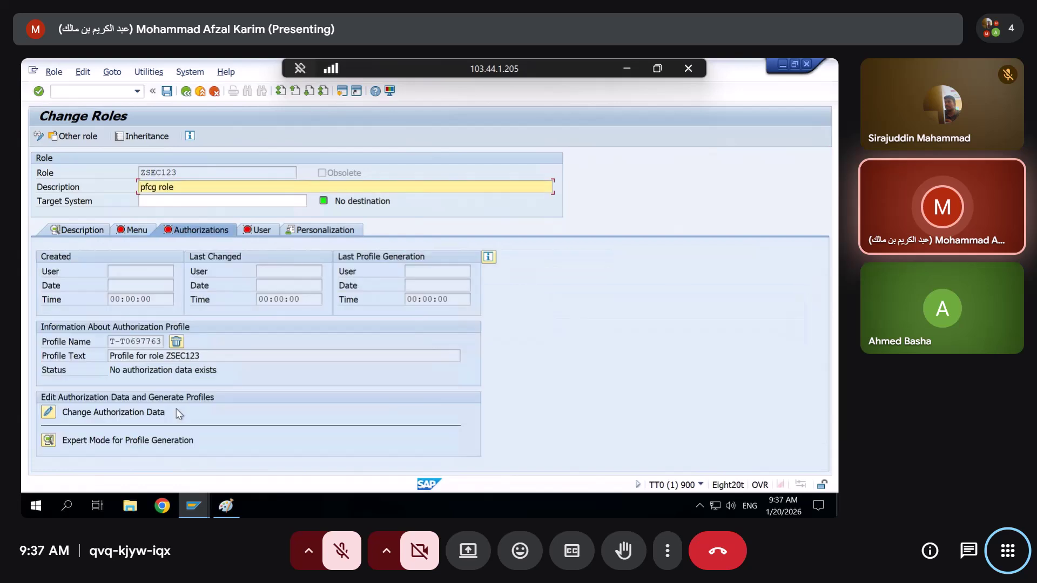
left_click(47, 442)
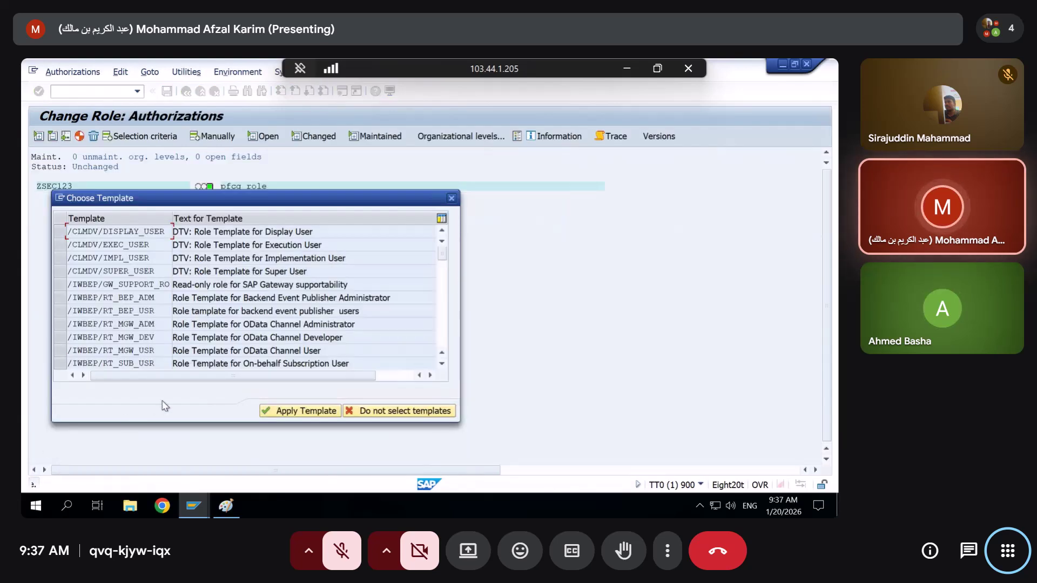
left_click(409, 412)
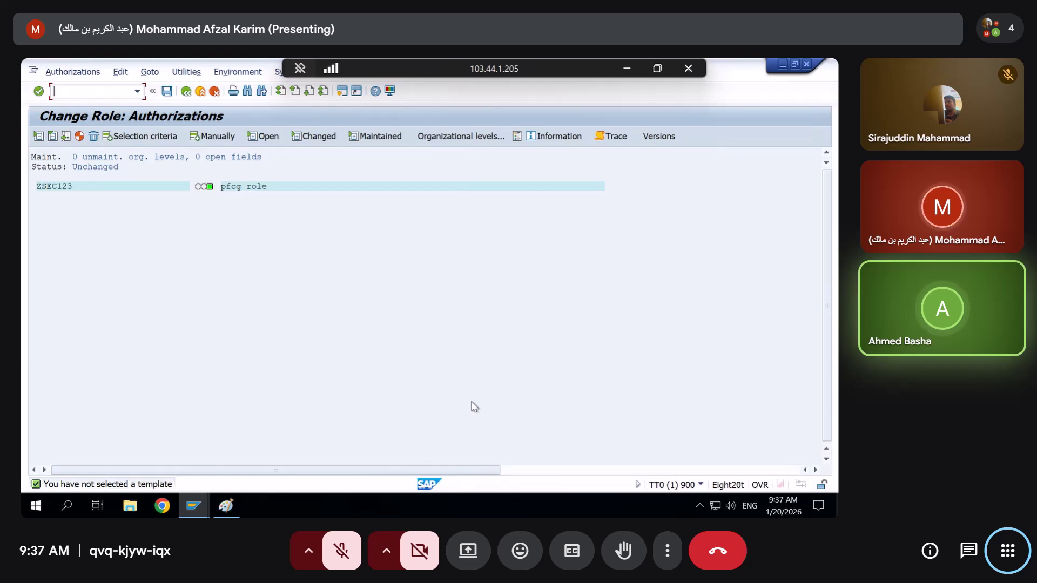
left_click(216, 141)
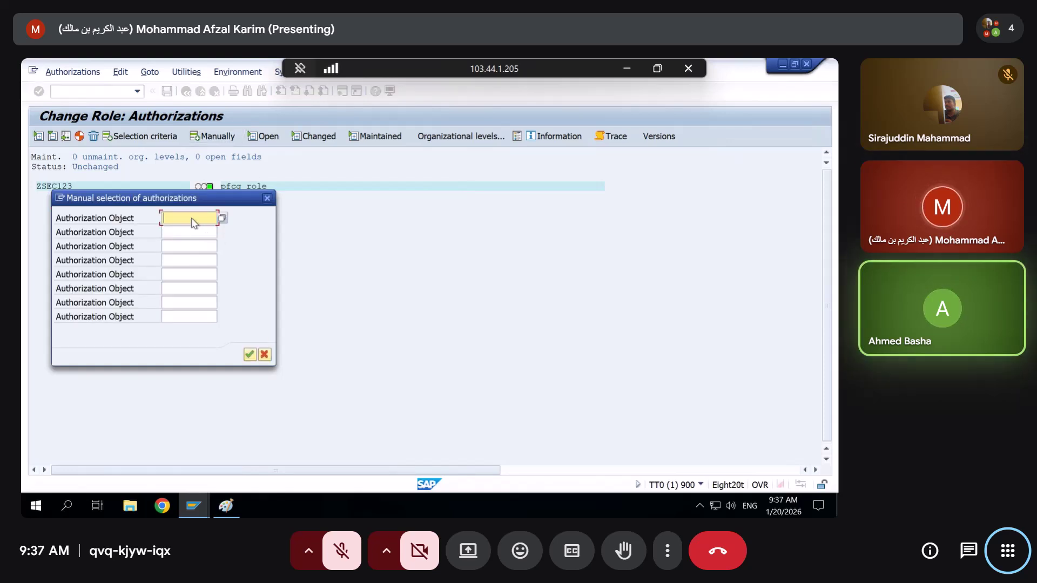
Add an S_TCODE authorization allowing transaction ME21N to role ZSEC123 and save it
type("S_TCODE")
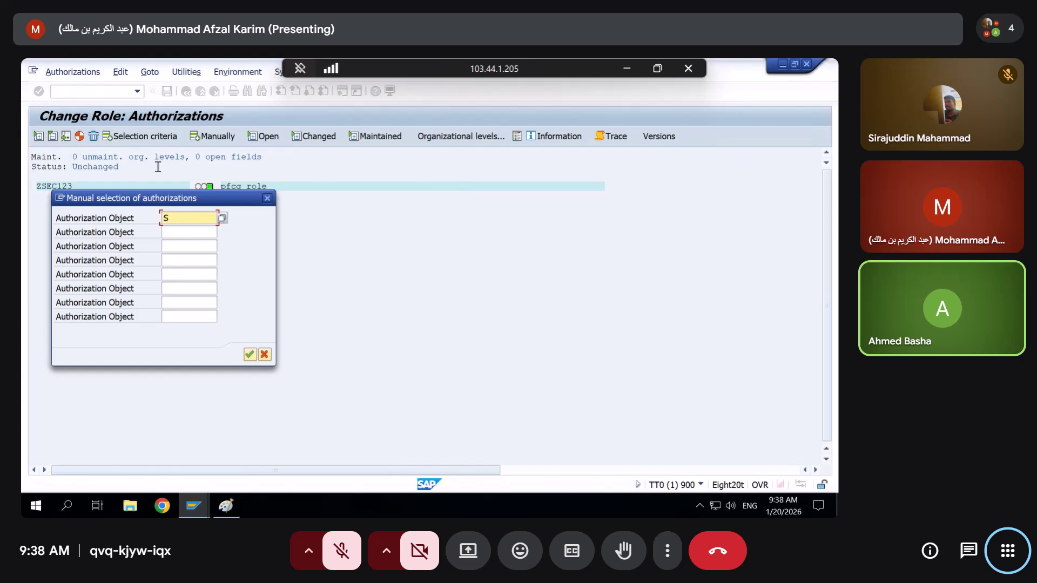
key("Return")
left_click(62, 205)
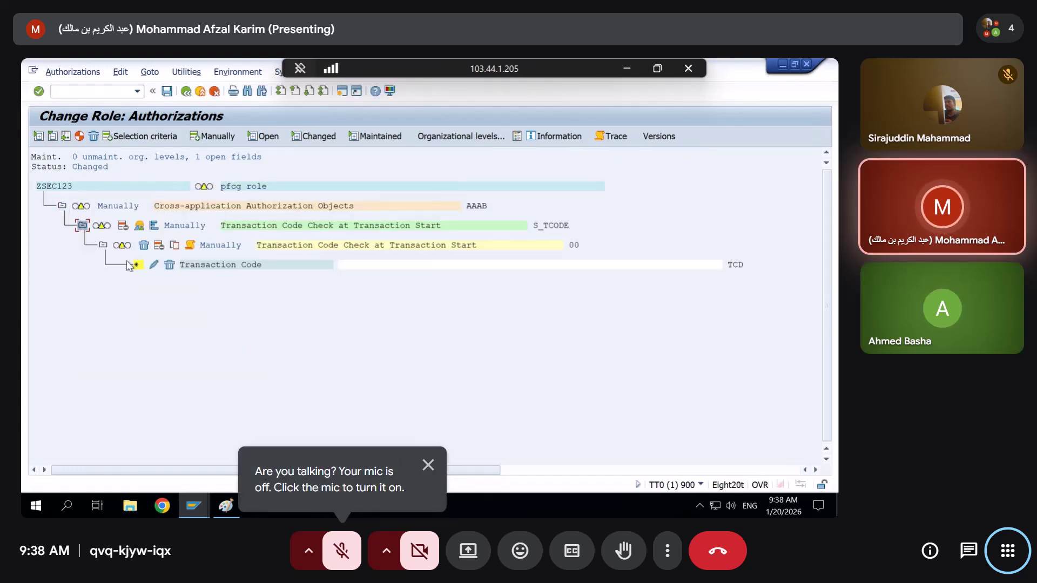
left_click(154, 265)
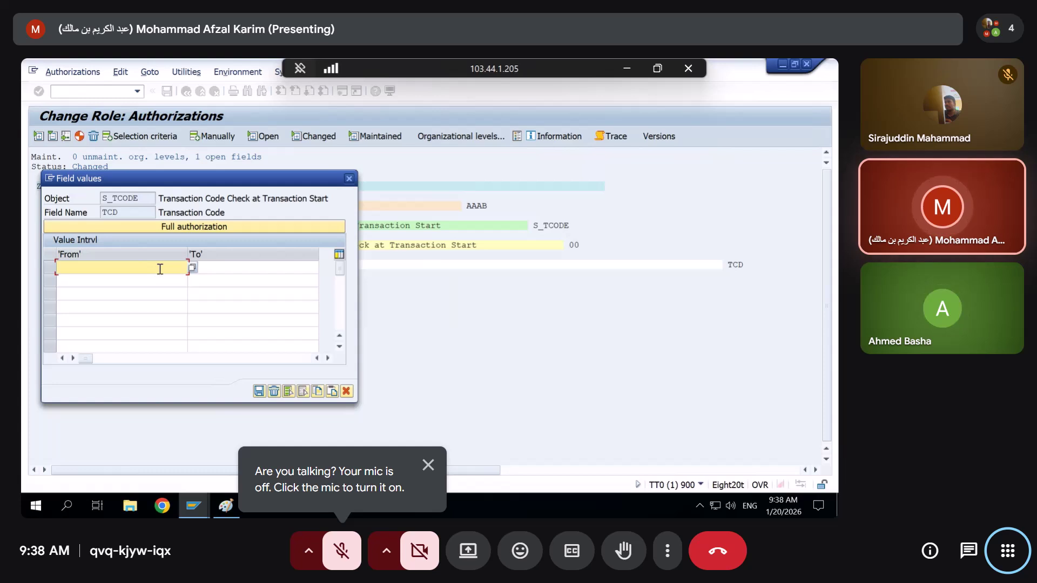
type("ne")
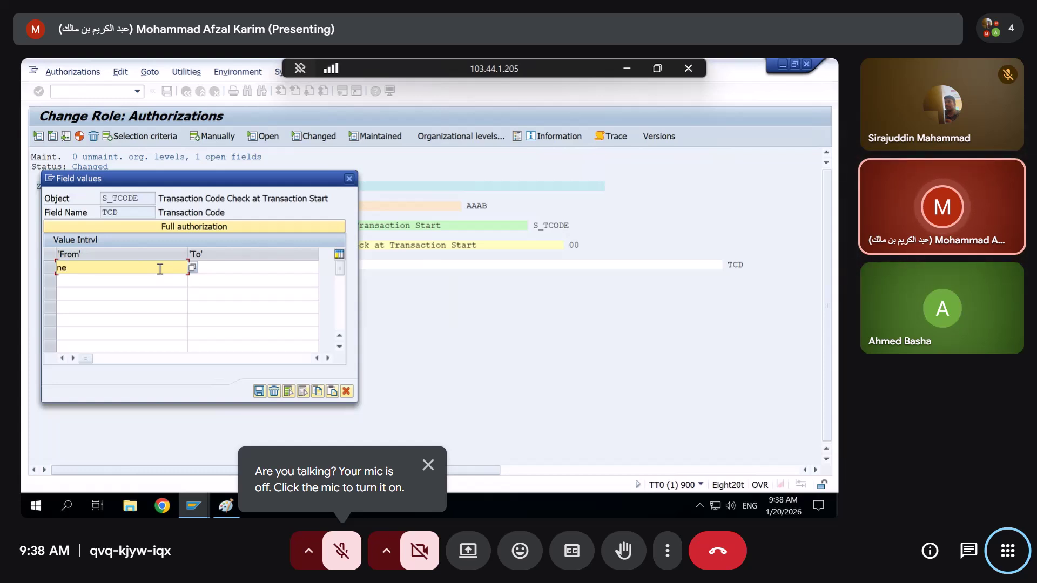
type("21n")
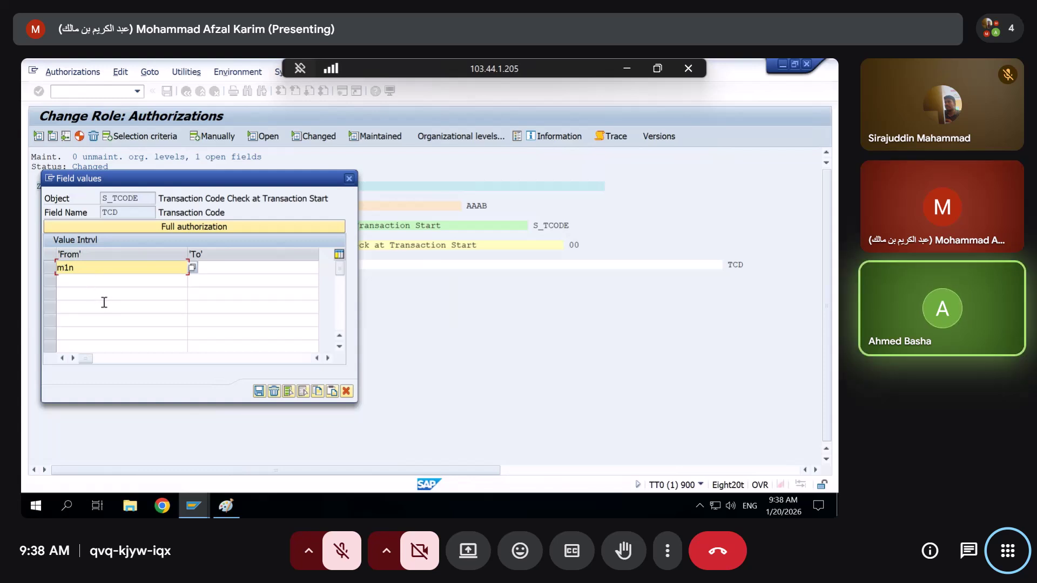
type("me2")
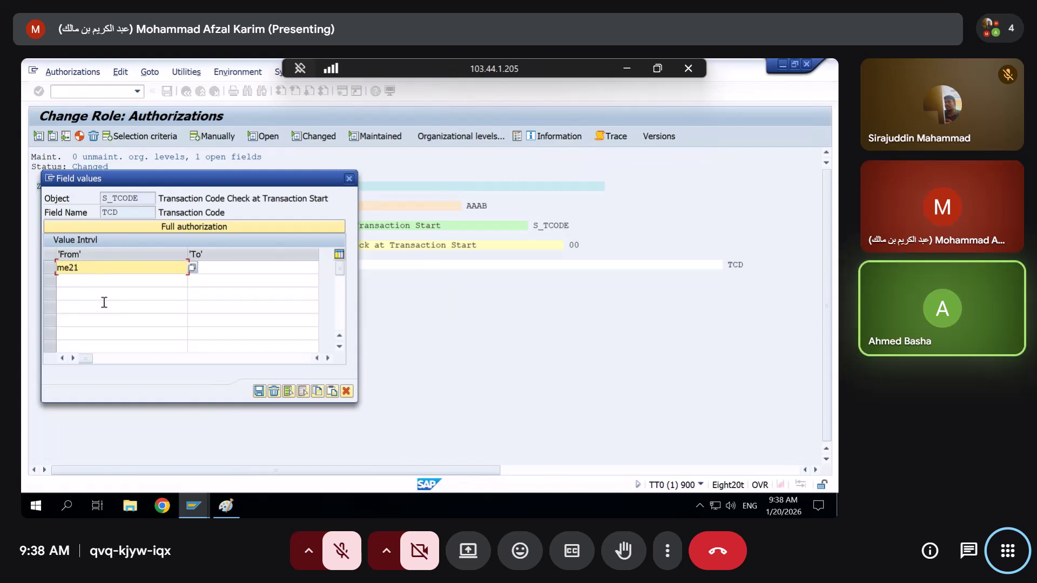
key("Return")
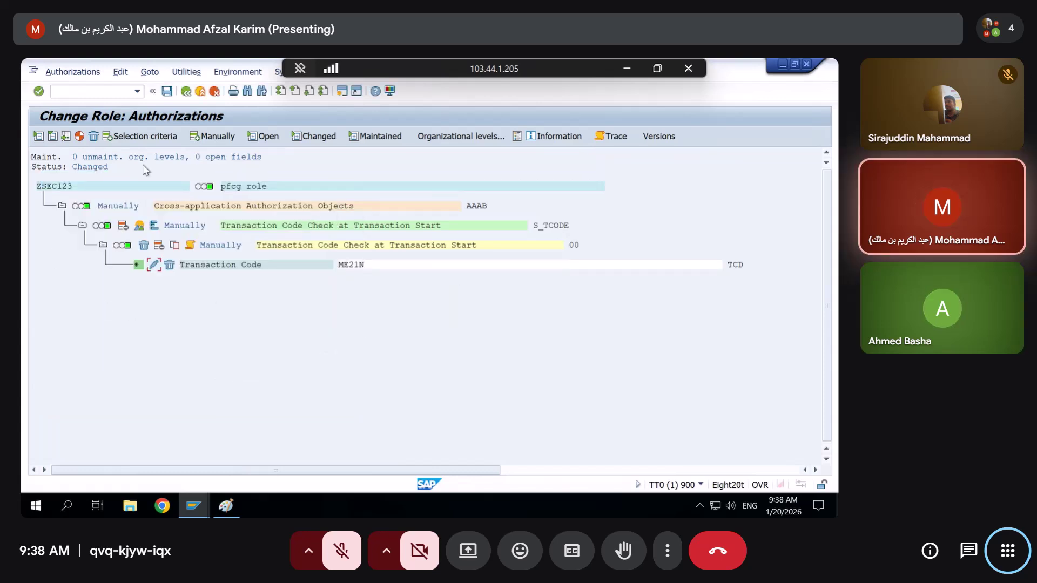
left_click(166, 92)
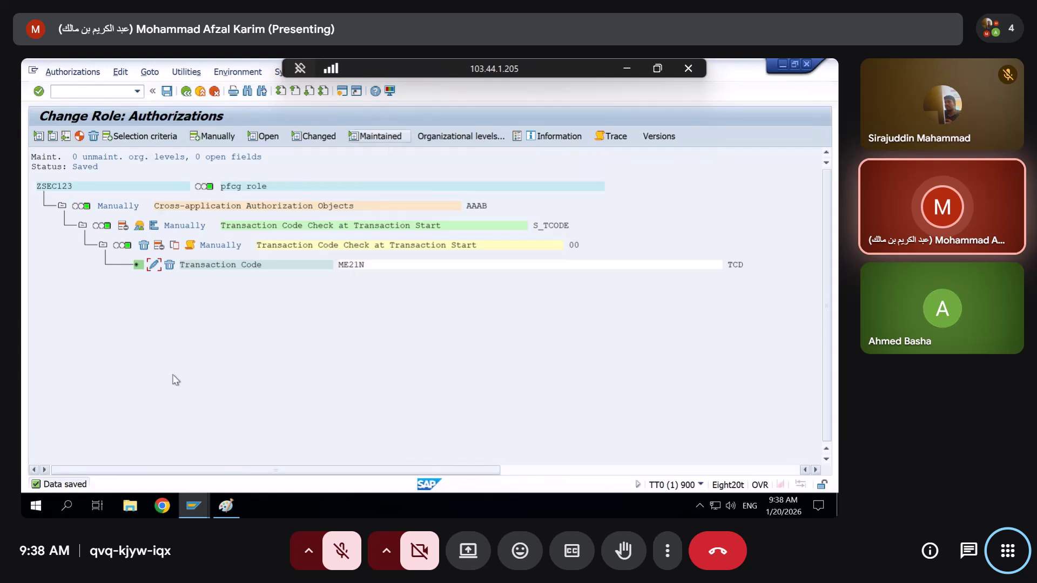
Return to the role overview and show ZSEC123's empty menu
left_click(62, 206)
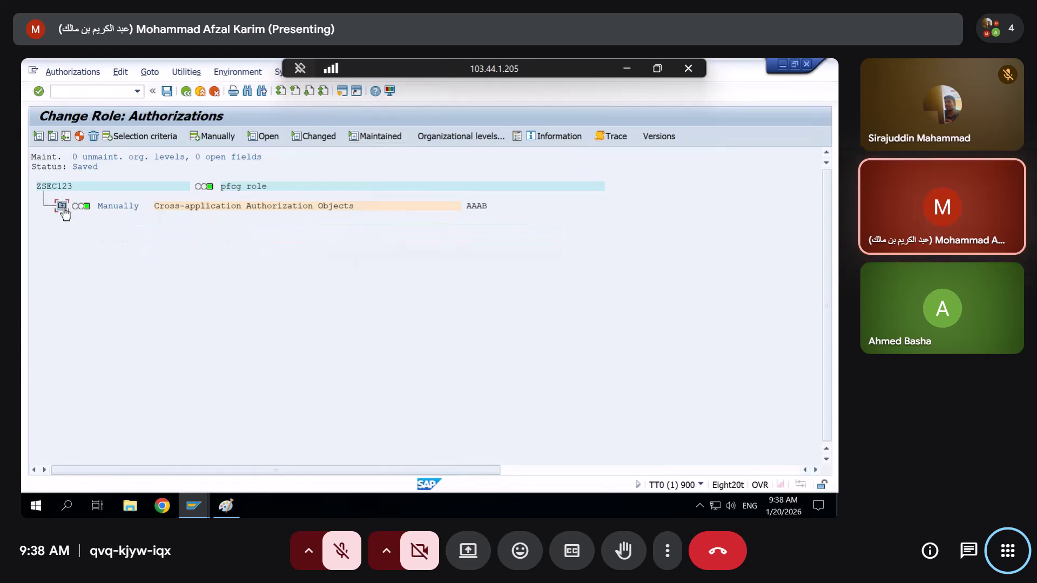
left_click(62, 206)
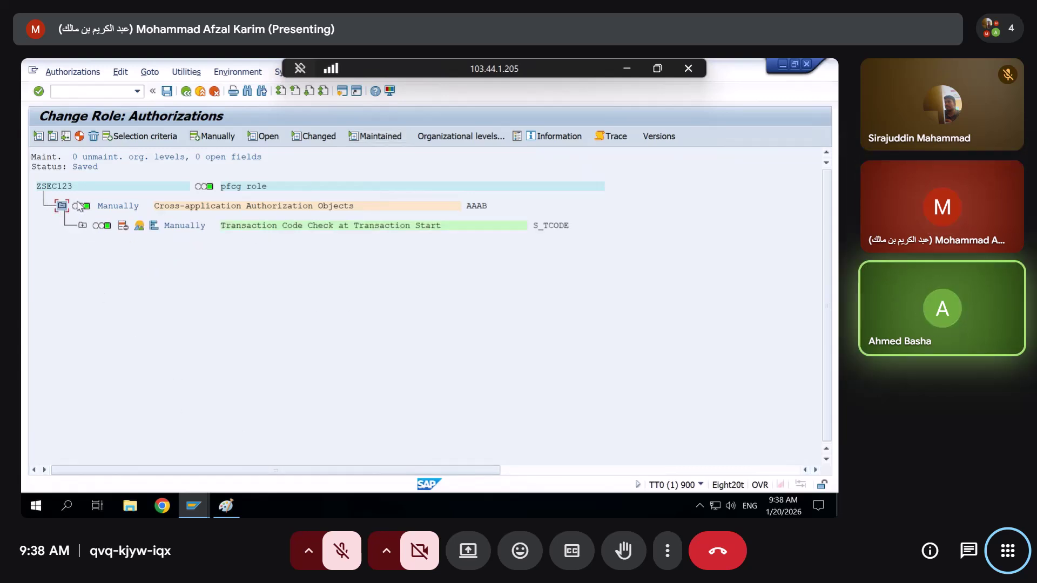
left_click(186, 91)
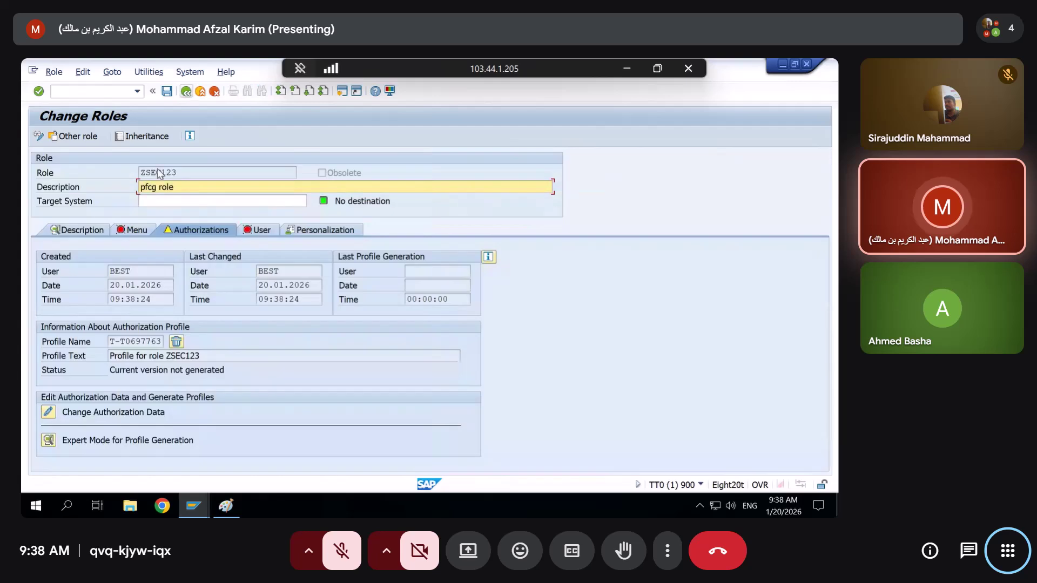
left_click(137, 231)
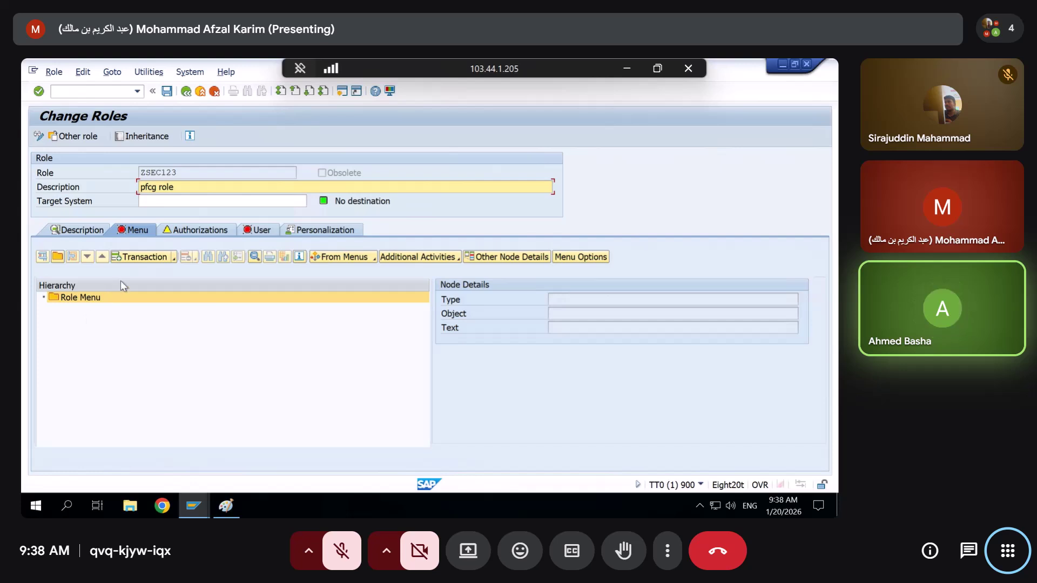
Add transaction ME21N to the ZSEC123 role menu
left_click(122, 256)
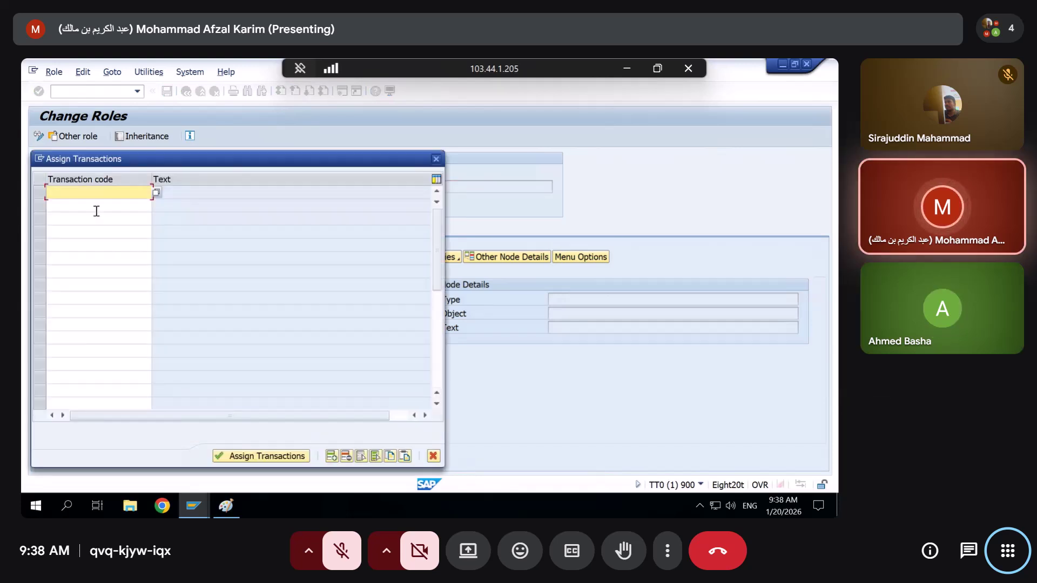
type("me21n")
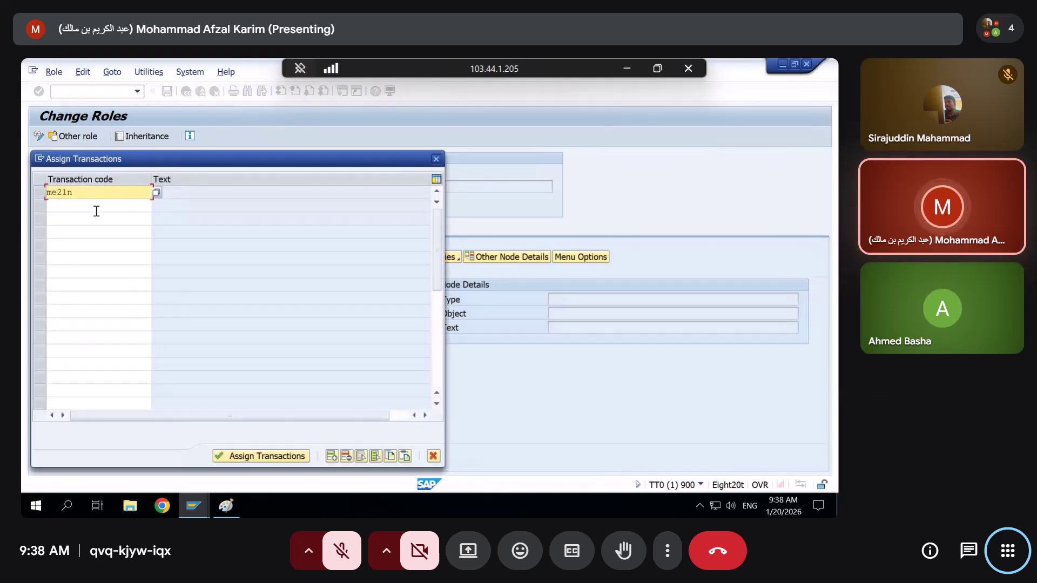
key("Return")
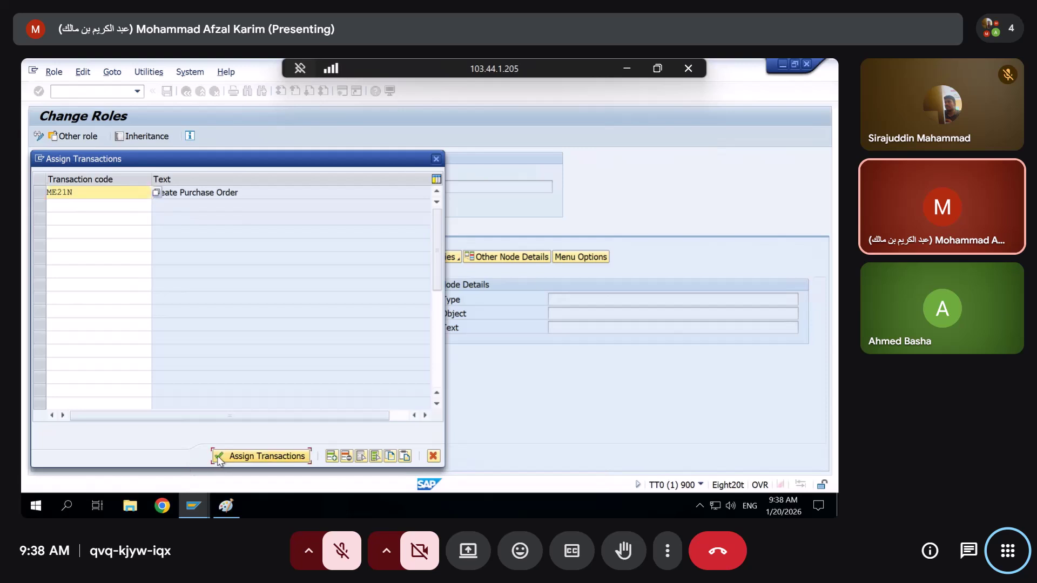
left_click(217, 457)
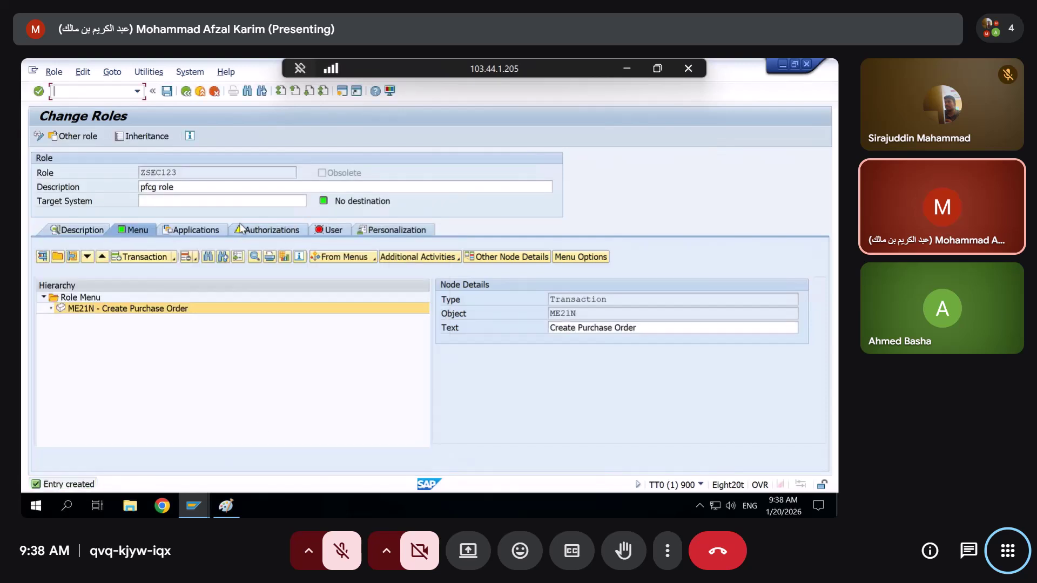
In the authorization data, delete the old ME21N S_TCODE authorization and confirm
left_click(242, 229)
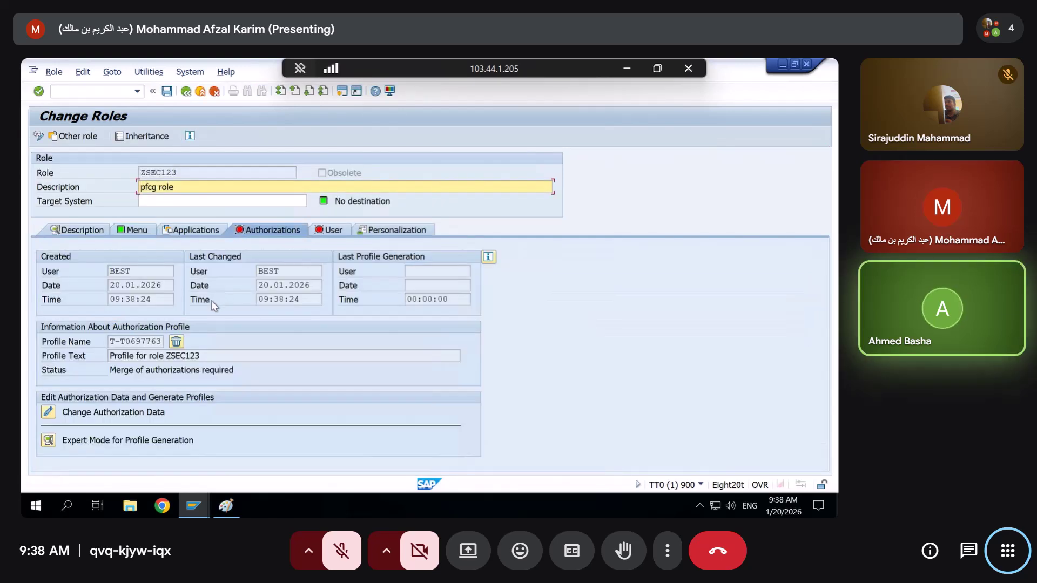
left_click(48, 413)
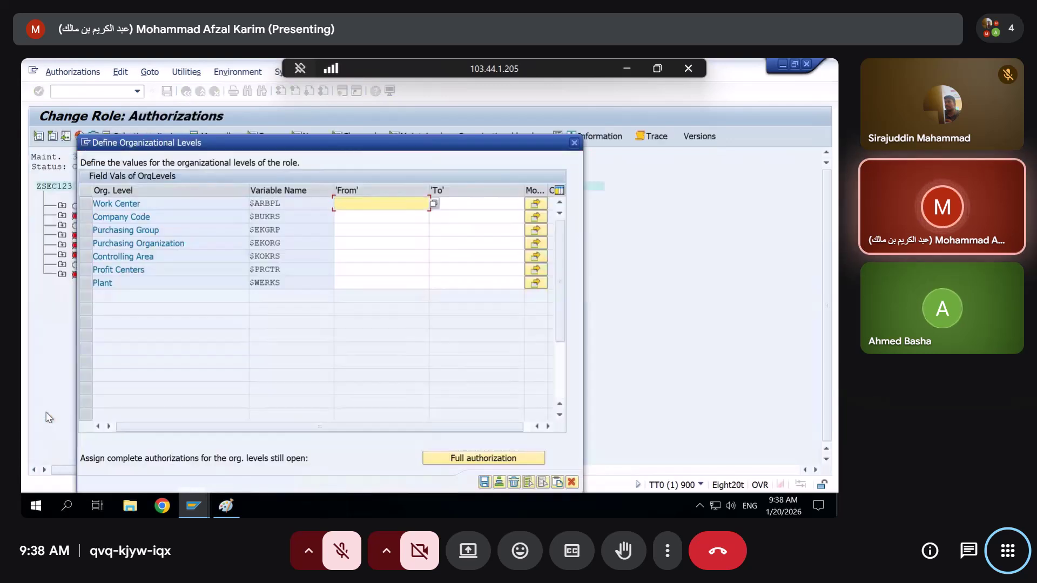
left_click(484, 482)
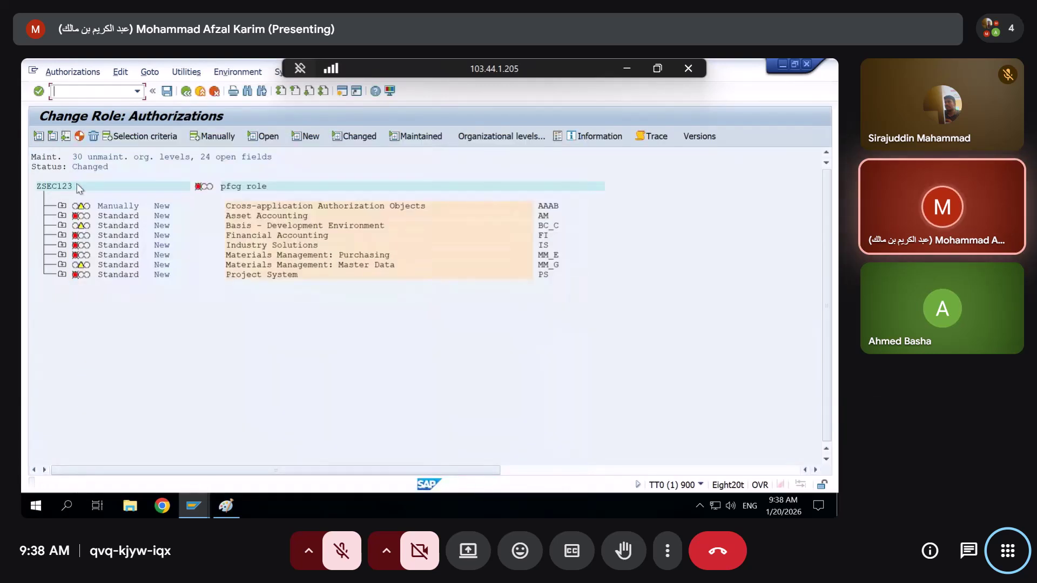
left_click(61, 207)
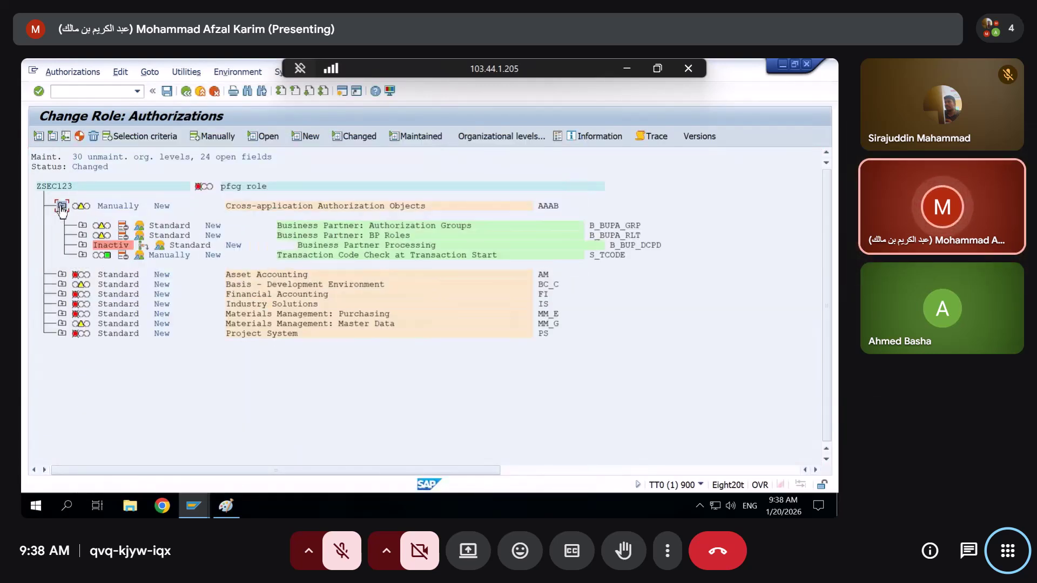
left_click(82, 255)
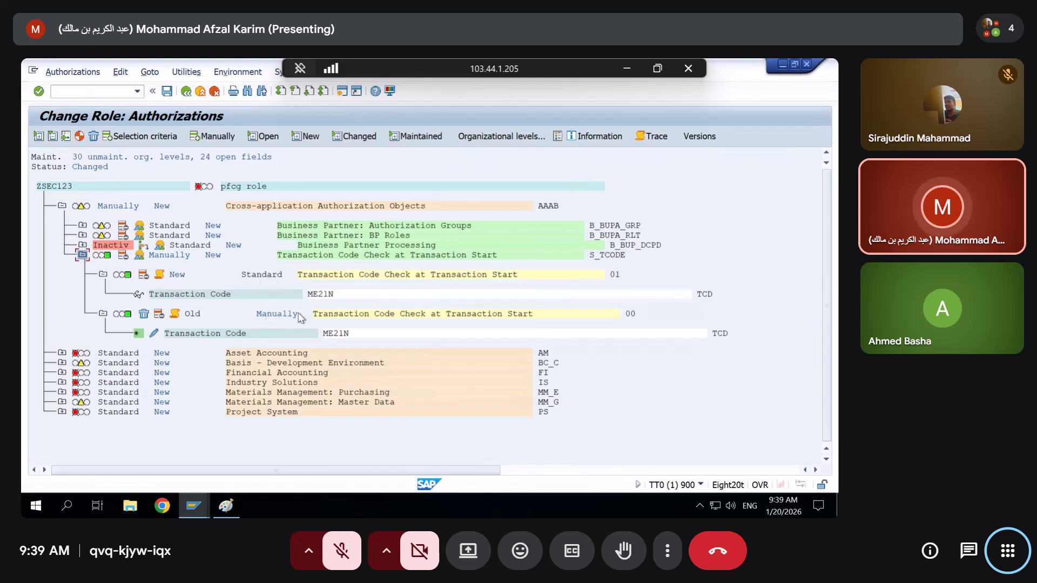
left_click(148, 314)
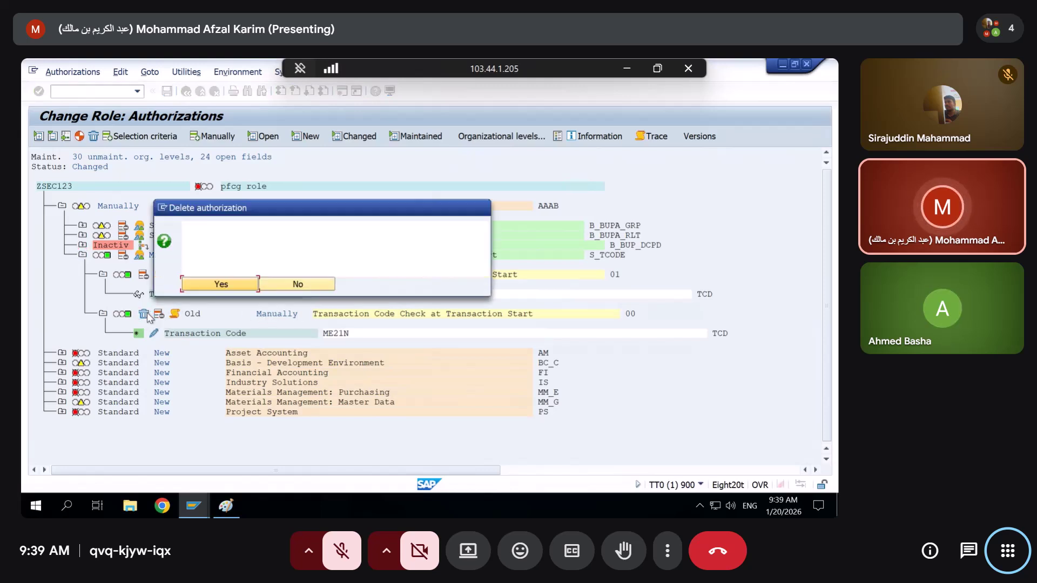
left_click(203, 287)
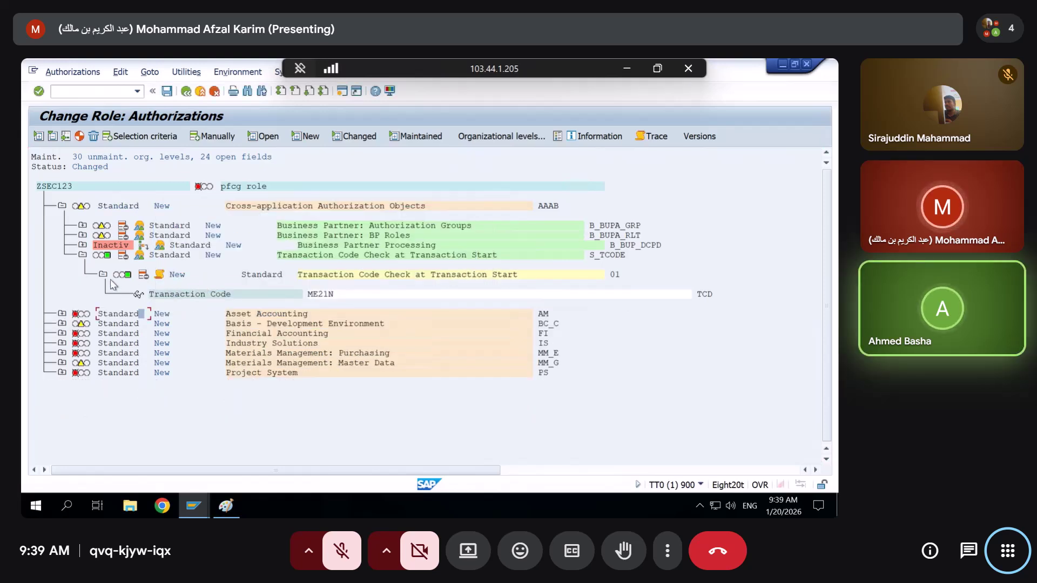
Exit authorization maintenance without saving and remove ME21N from the role menu
left_click(186, 91)
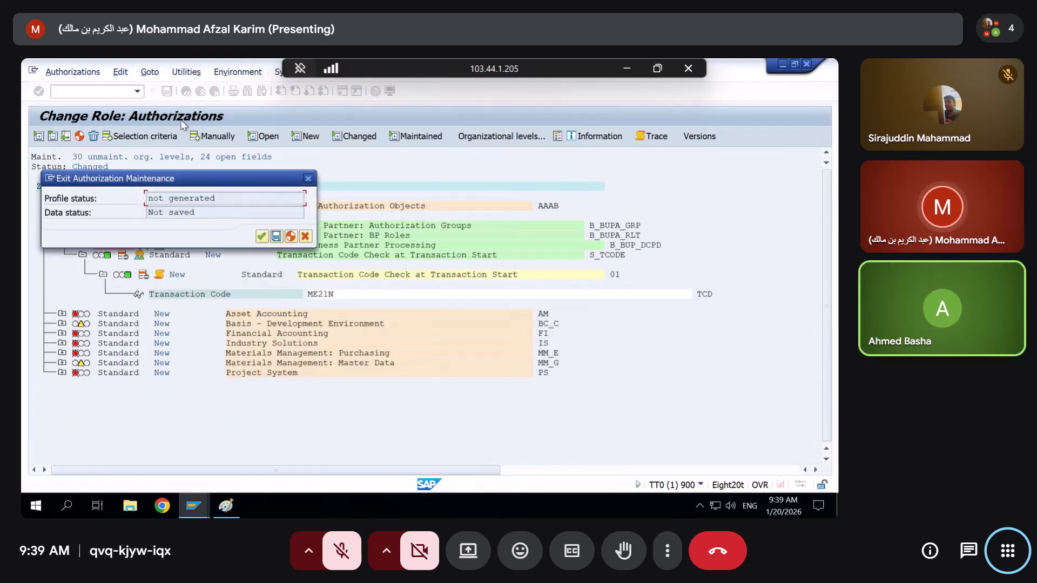
left_click(262, 233)
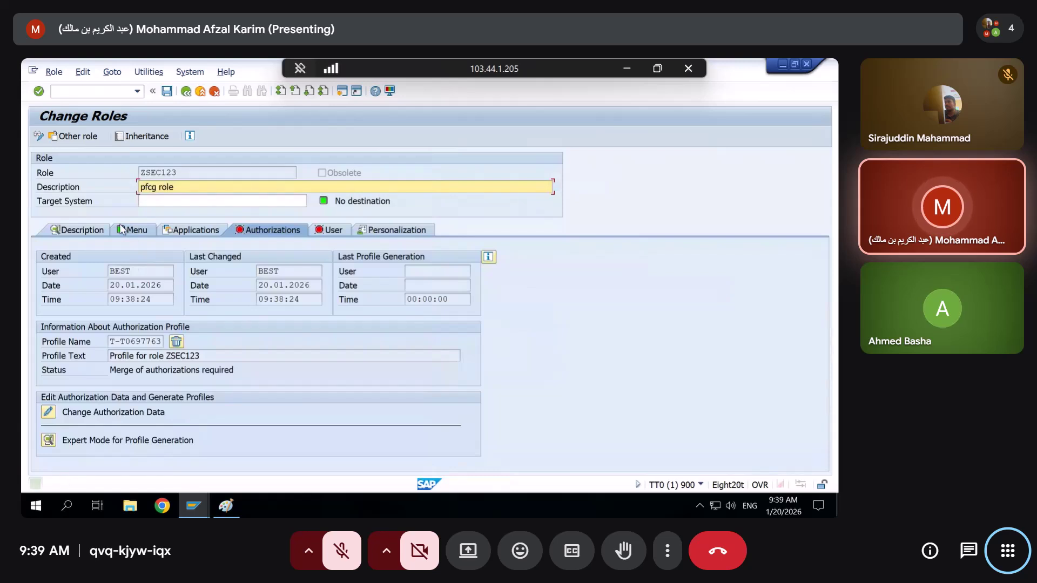
left_click(122, 230)
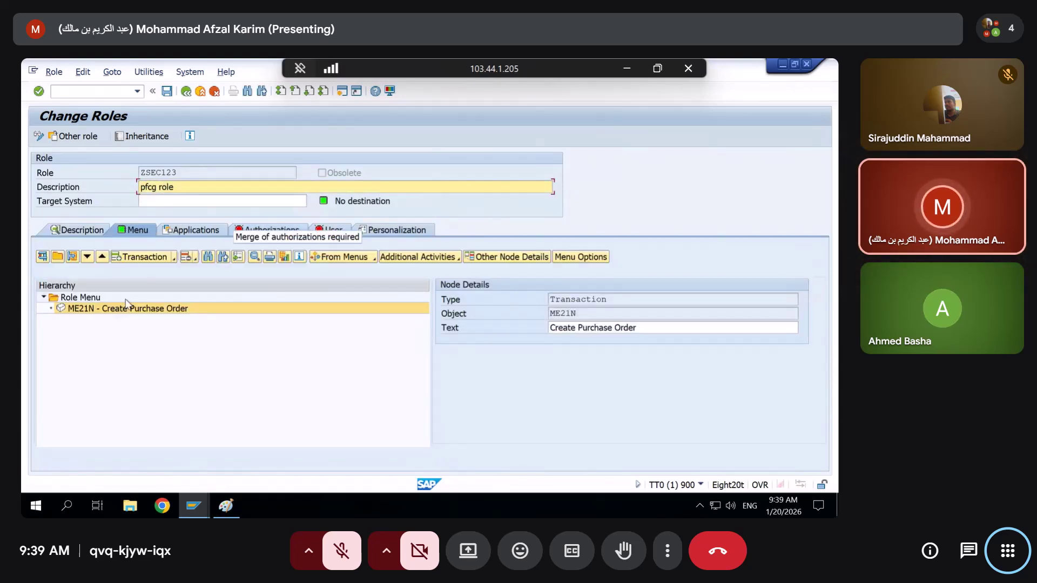
left_click(185, 257)
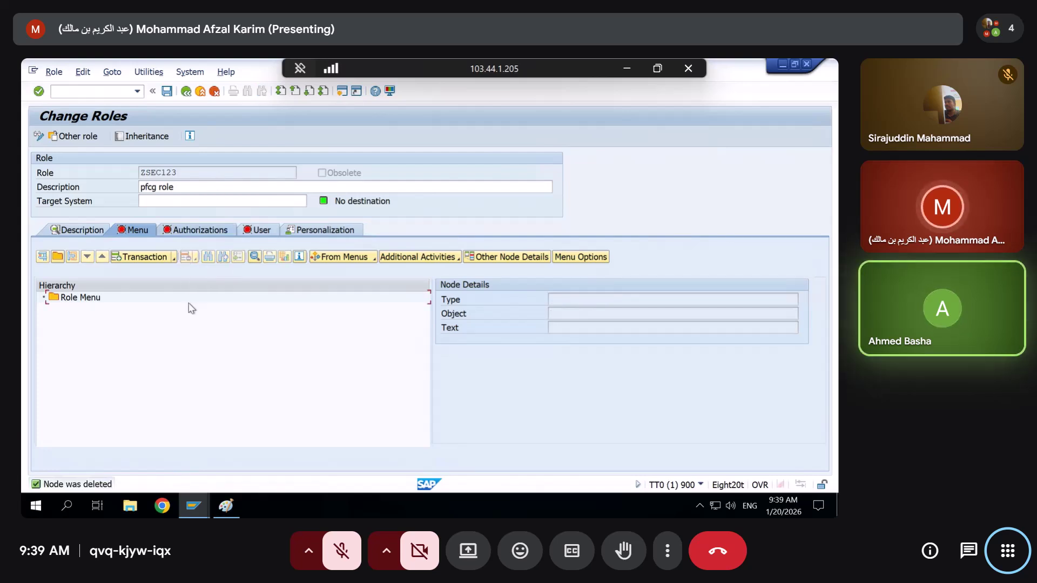
left_click(199, 230)
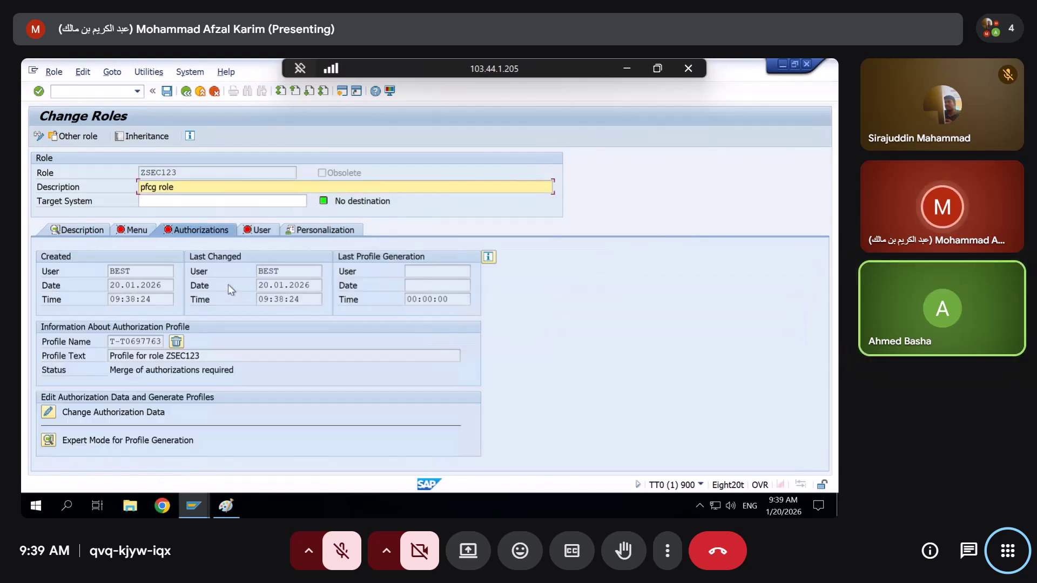
left_click(134, 231)
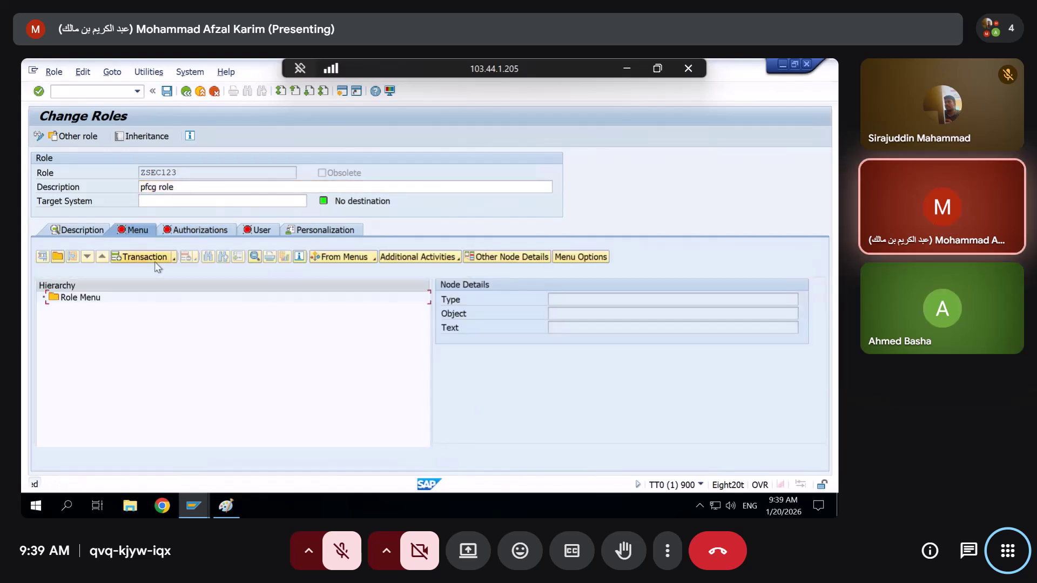
Add PFCG (Role Maintenance) to the ZSEC123 menu and save the role
left_click(154, 259)
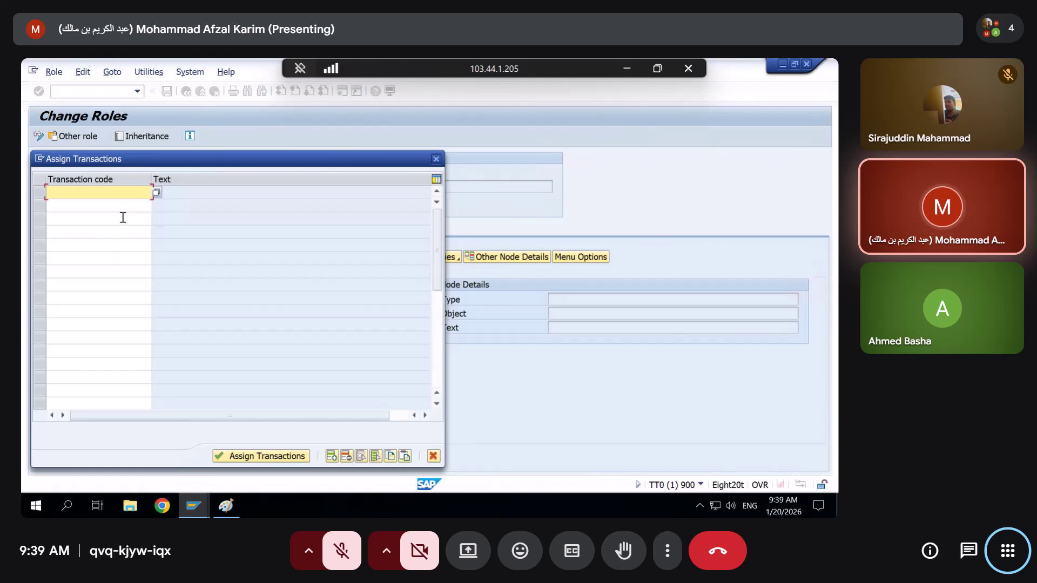
type("pfcg")
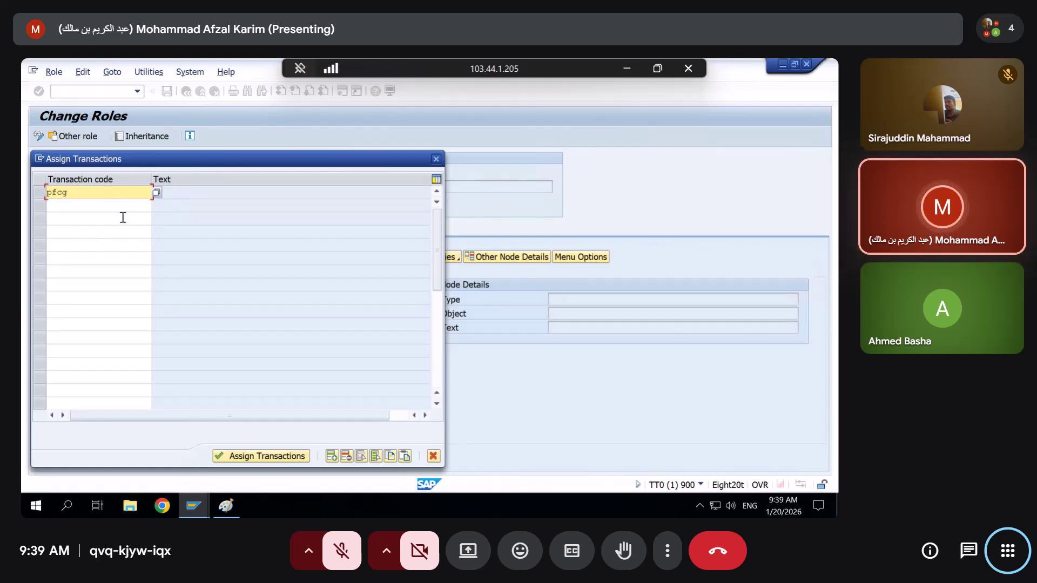
key("Return")
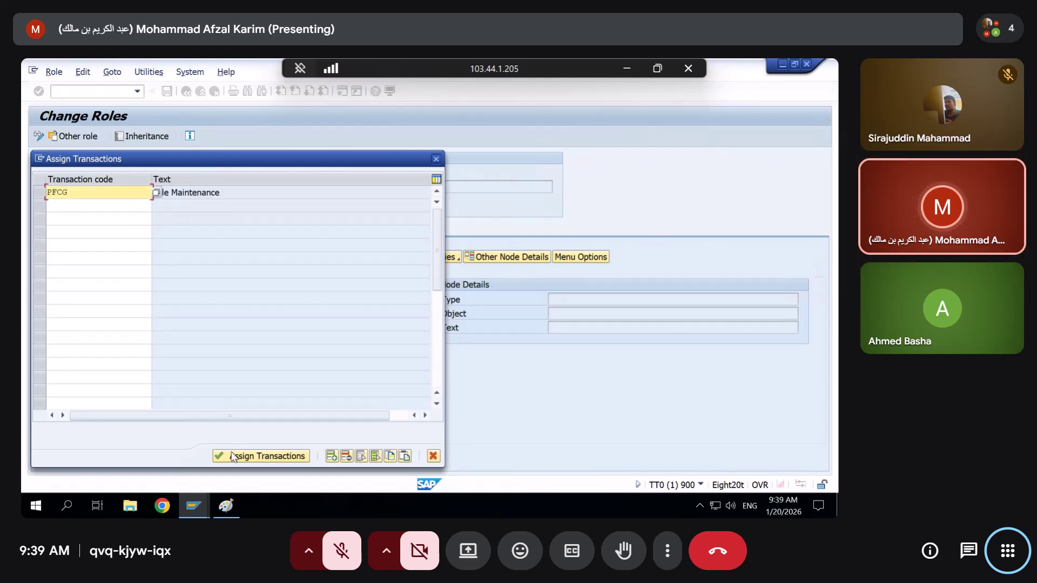
left_click(233, 457)
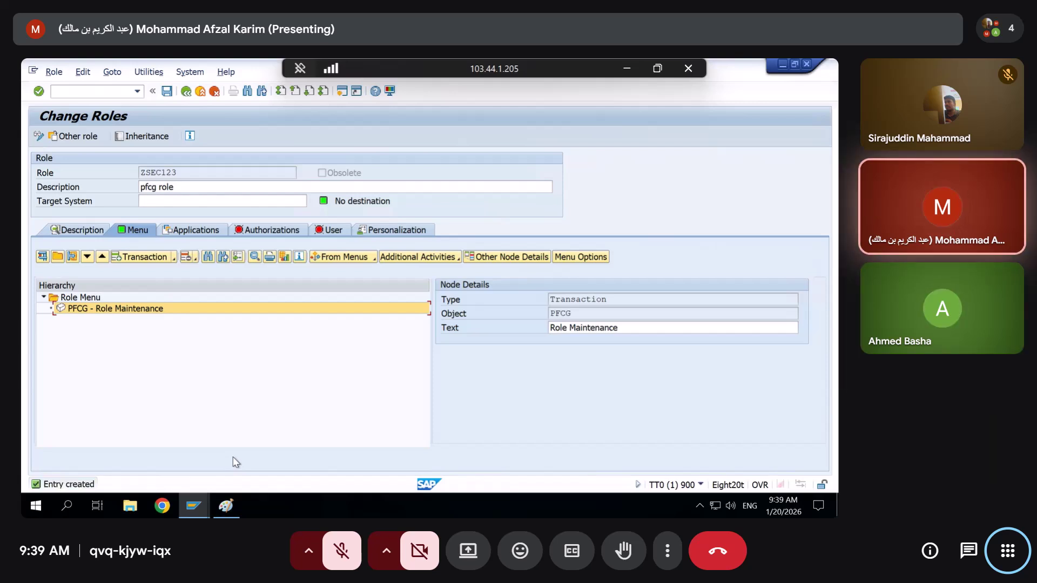
key("ctrl+s")
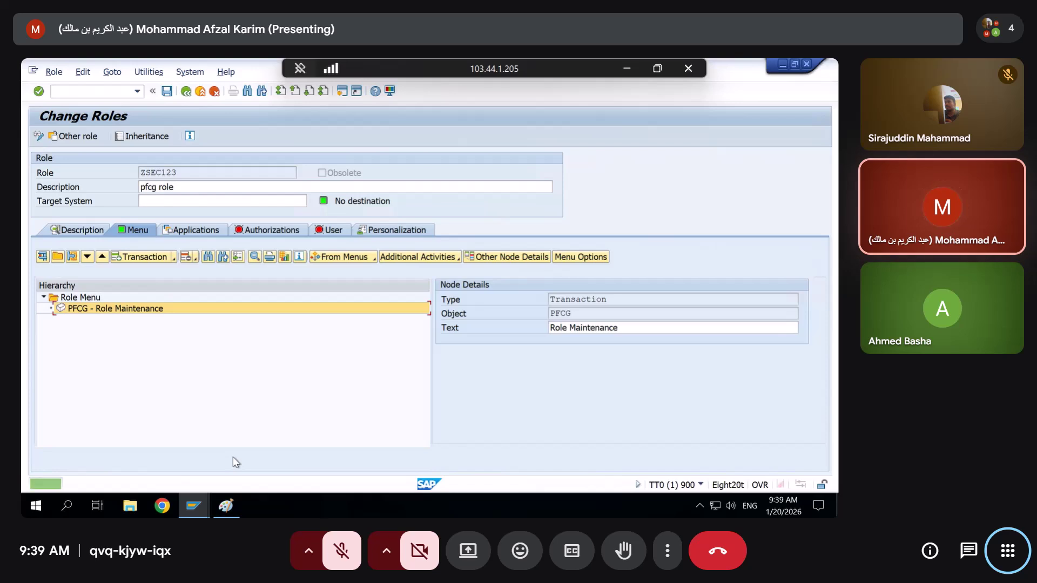
left_click(279, 232)
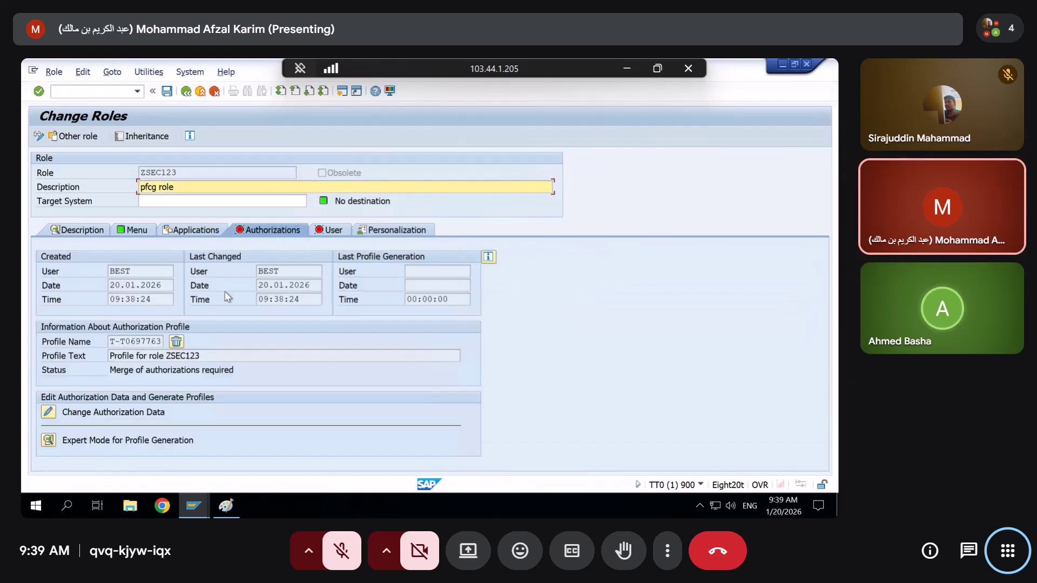
Open ZSEC123's authorization data, leave without saving, and reopen it past the org levels prompt
left_click(50, 413)
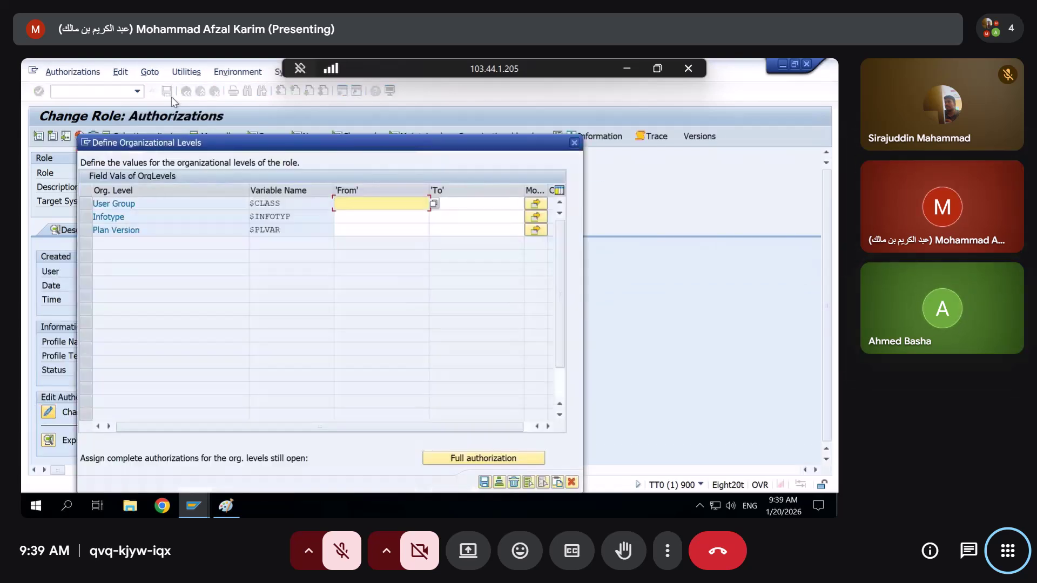
left_click(574, 143)
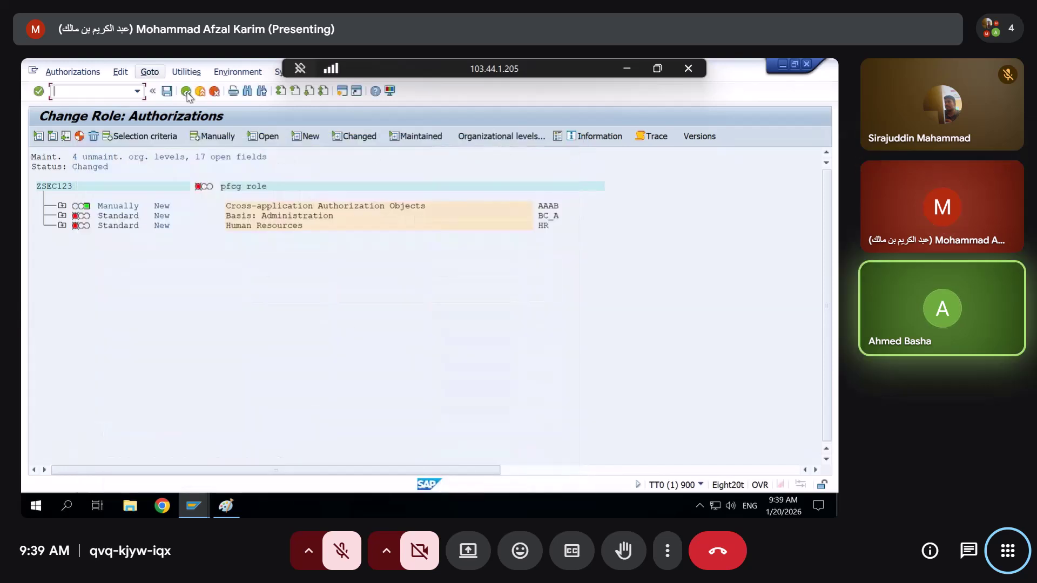
left_click(186, 92)
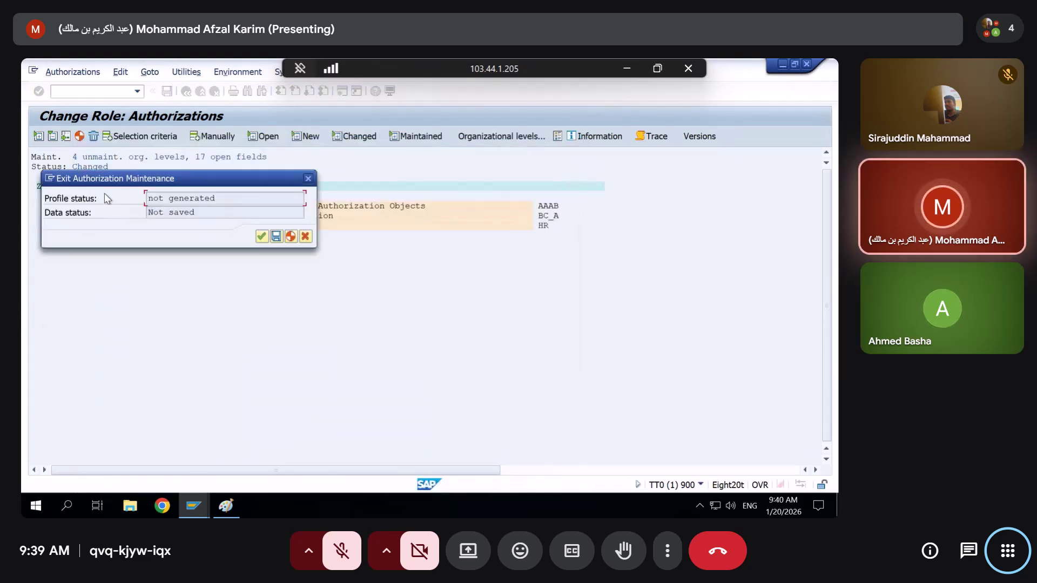
left_click(261, 236)
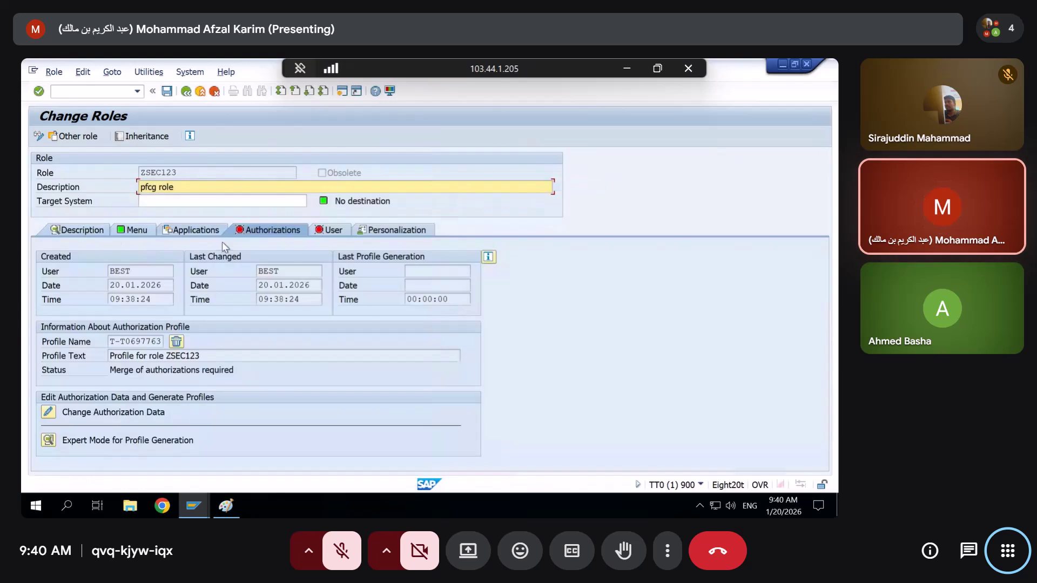
left_click(49, 412)
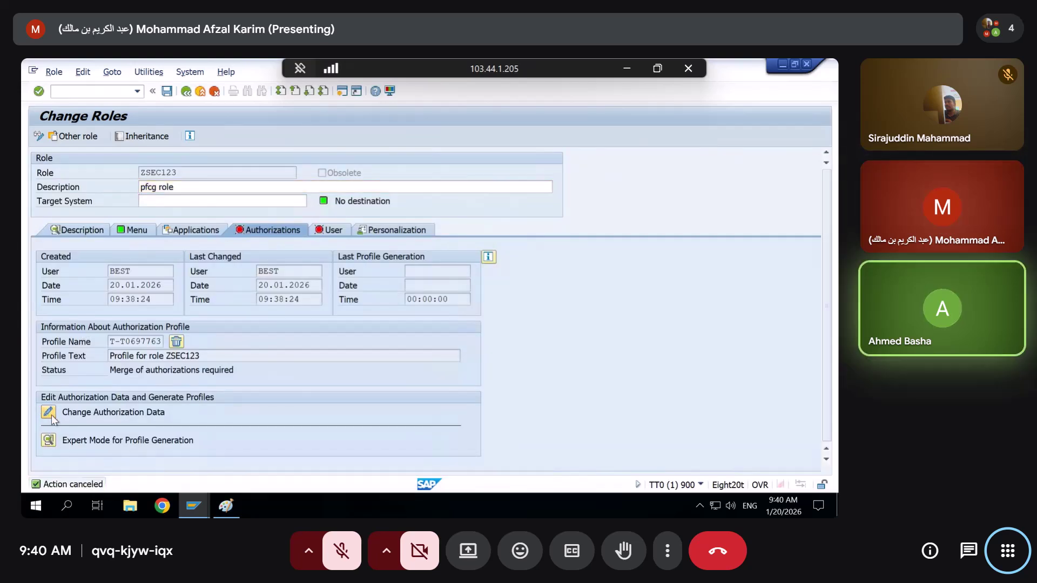
left_click(483, 482)
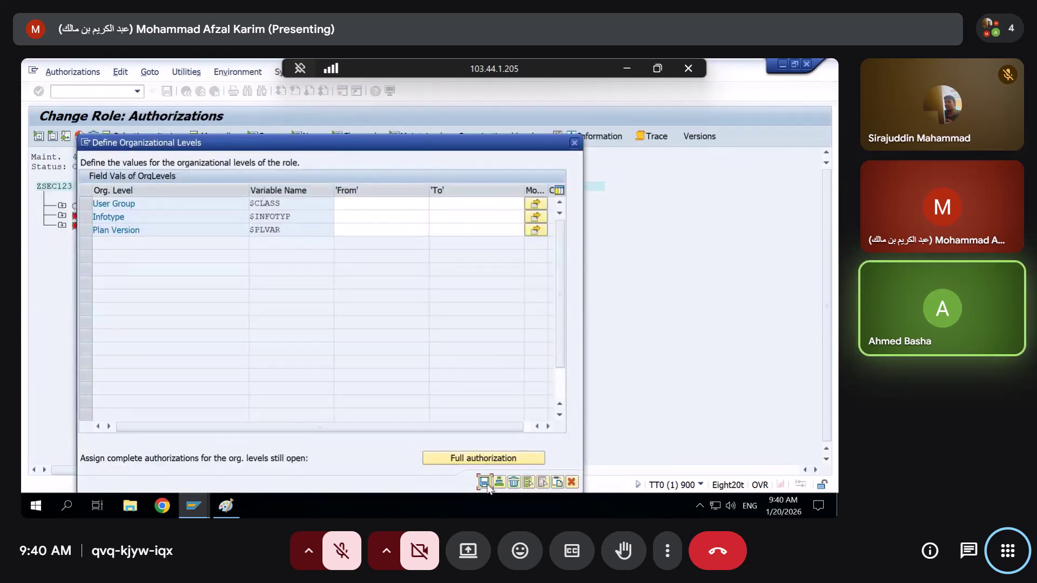
Expand Basis: Administration, Human Resources, S_USER_GRP and S_USER_SAS, then bring Paint forward
left_click(61, 216)
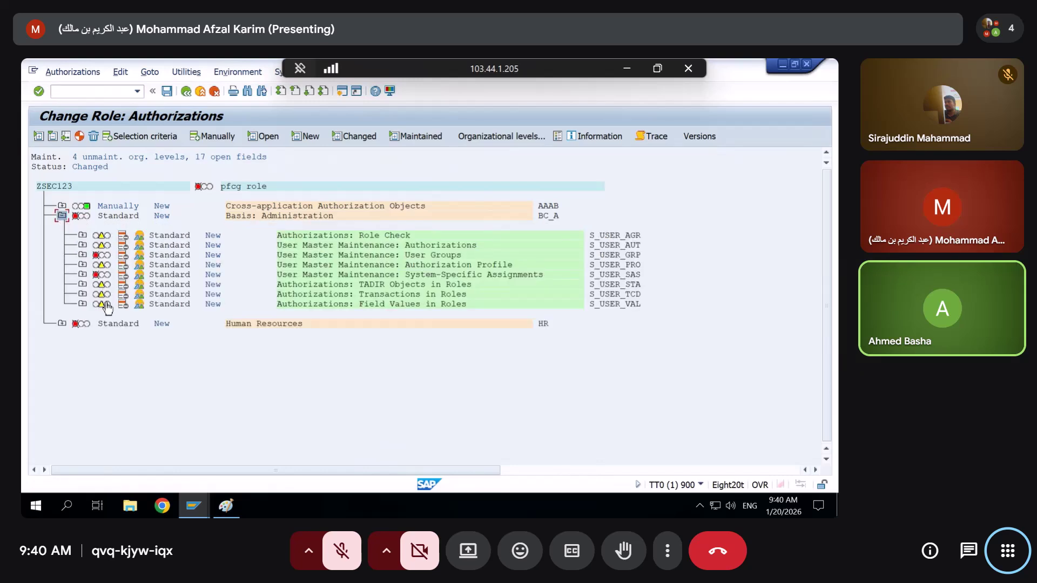
left_click(62, 323)
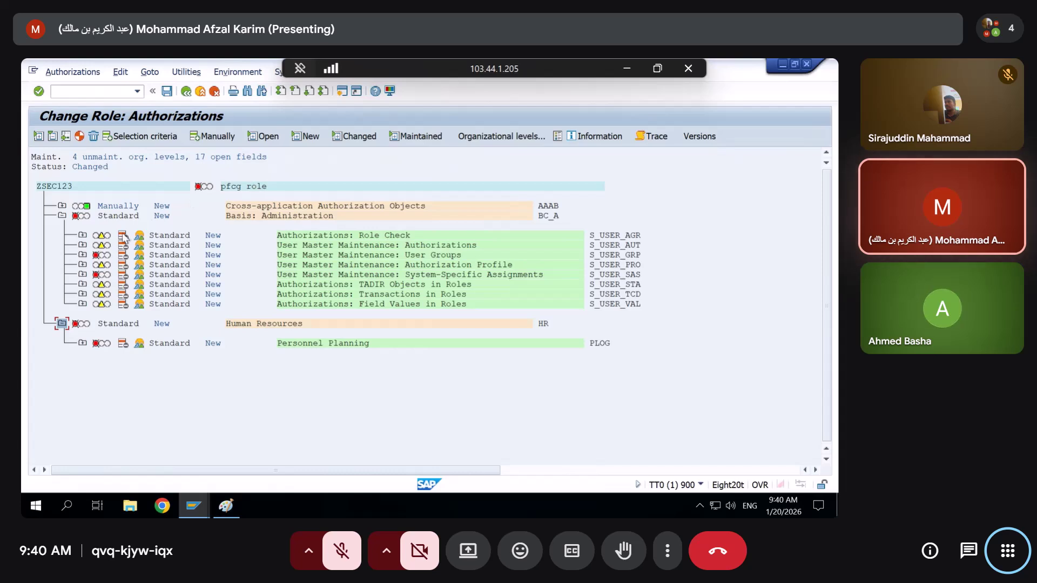
mouse_move(102, 260)
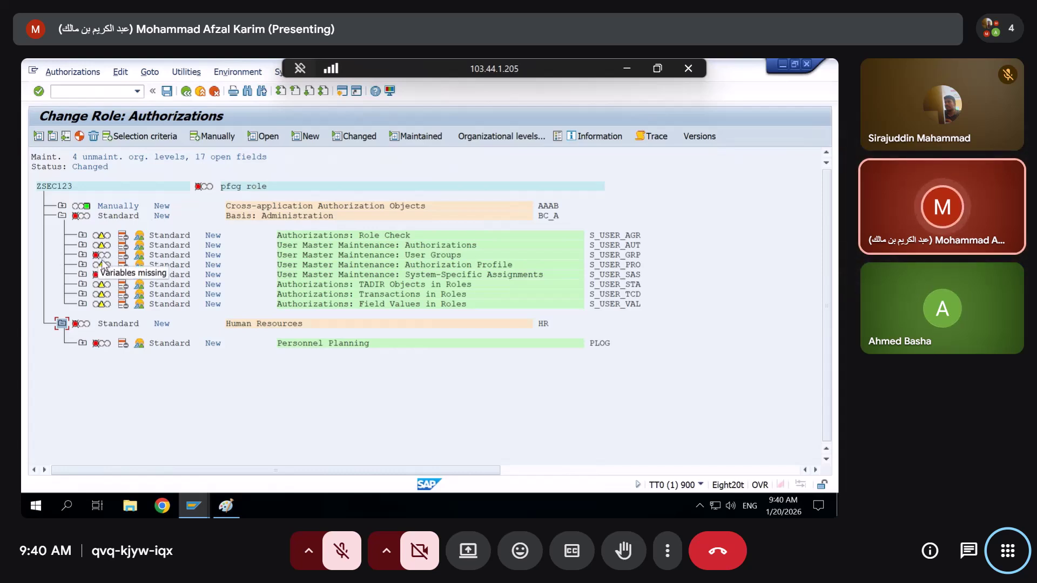
left_click(82, 255)
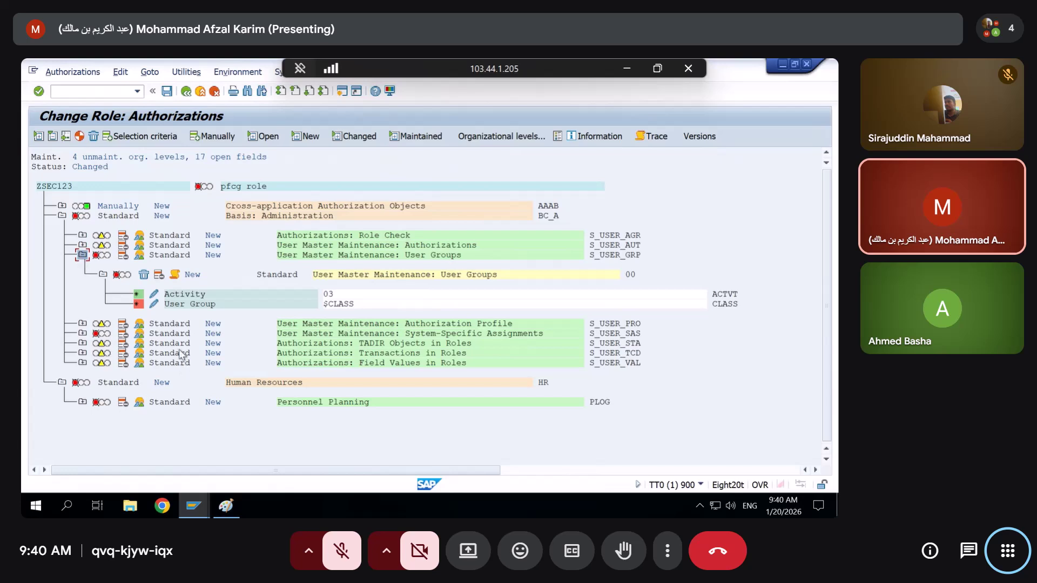
left_click(82, 333)
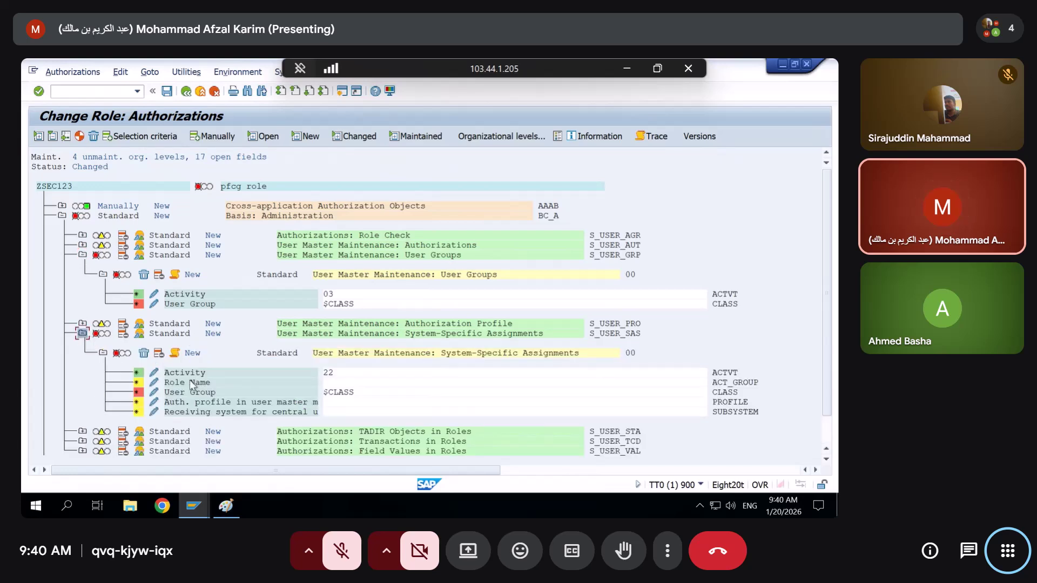
left_click(226, 506)
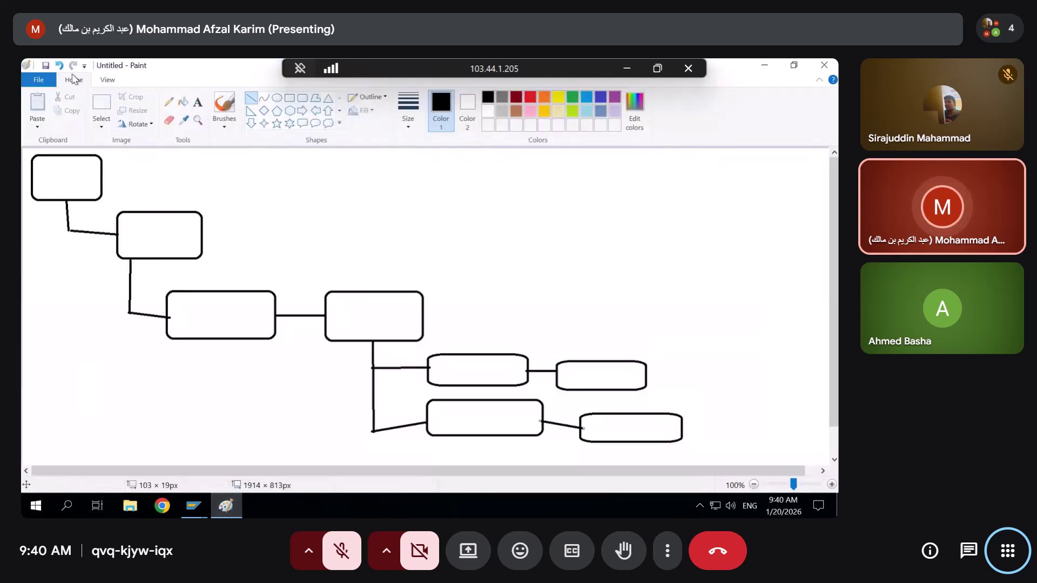
Label the upper diagram boxes USER, Role, TCode and Auth obj
left_click(168, 101)
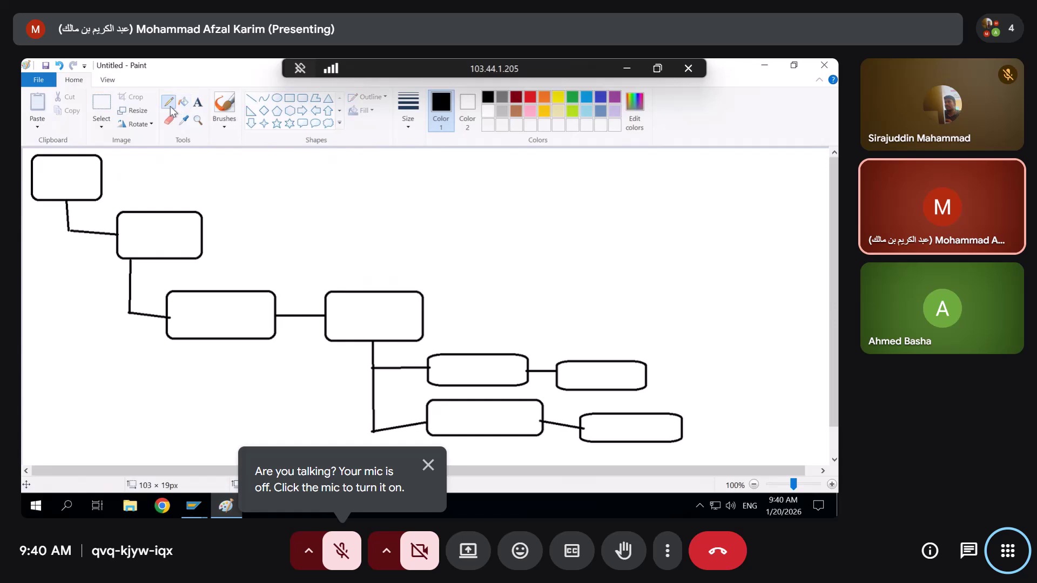
left_click(198, 102)
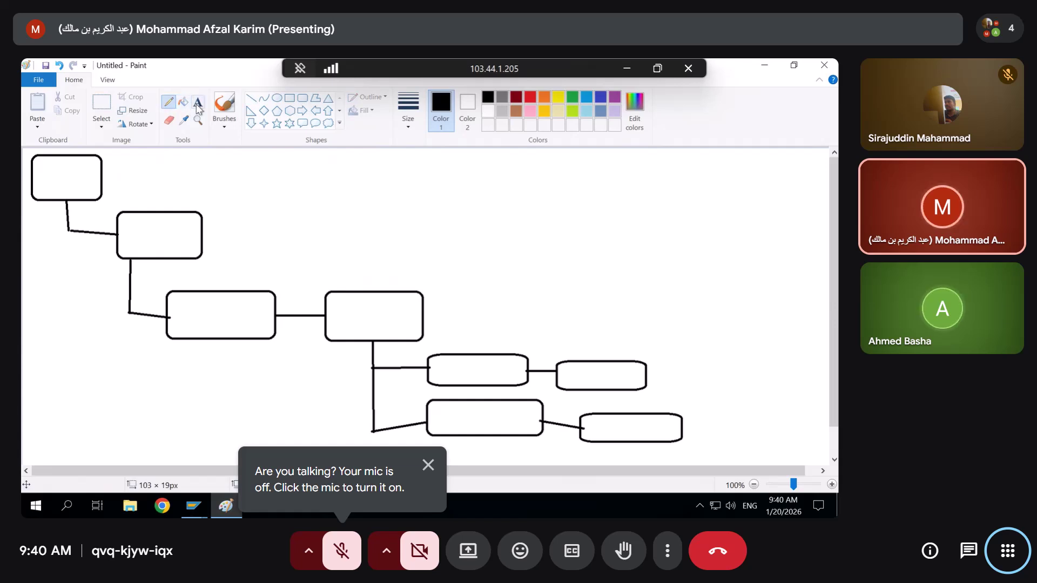
left_click(61, 169)
type("USERE")
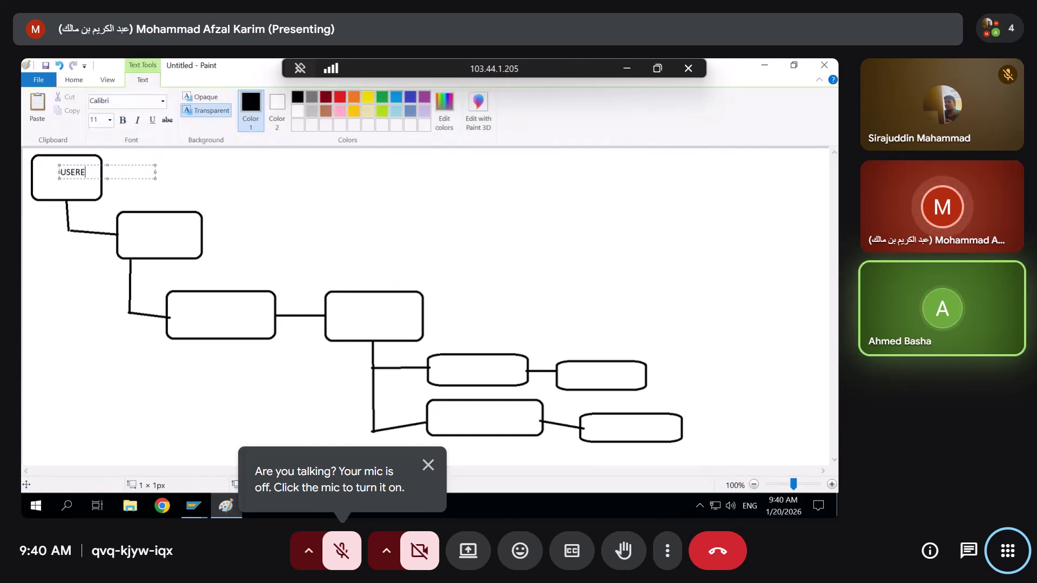
key("BackSpace")
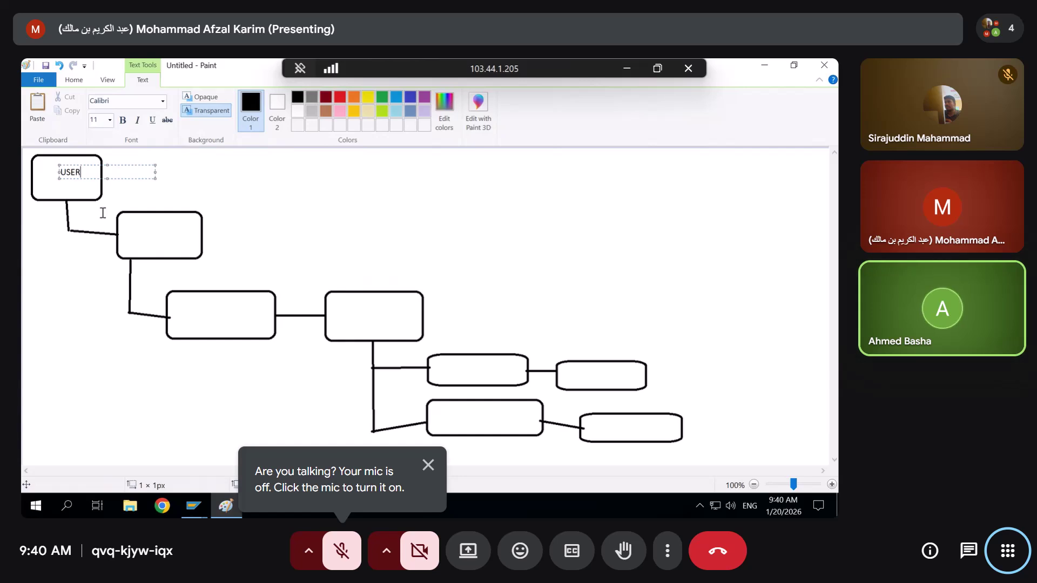
left_click(147, 238)
left_click(139, 226)
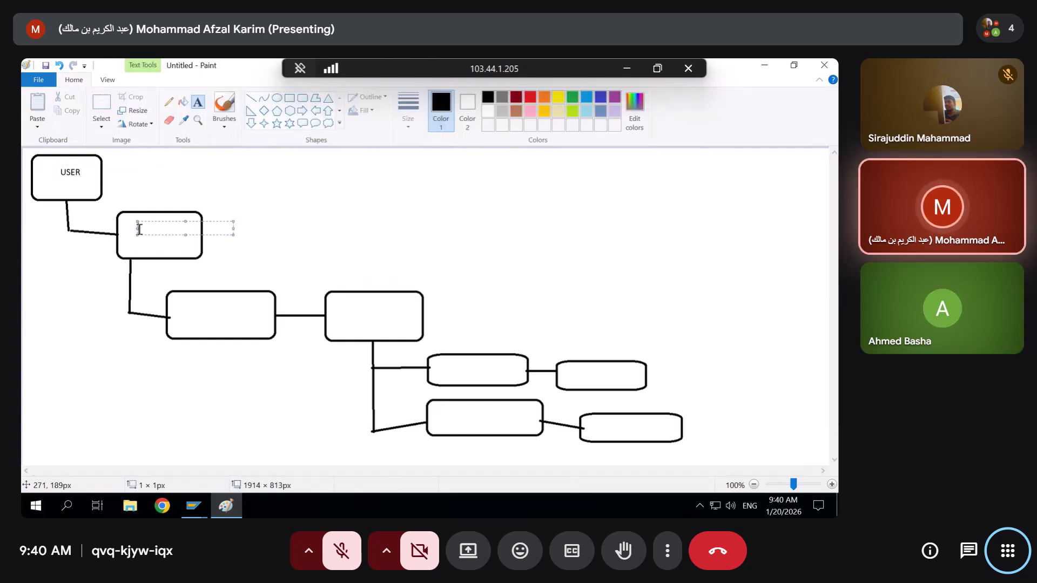
type("Role")
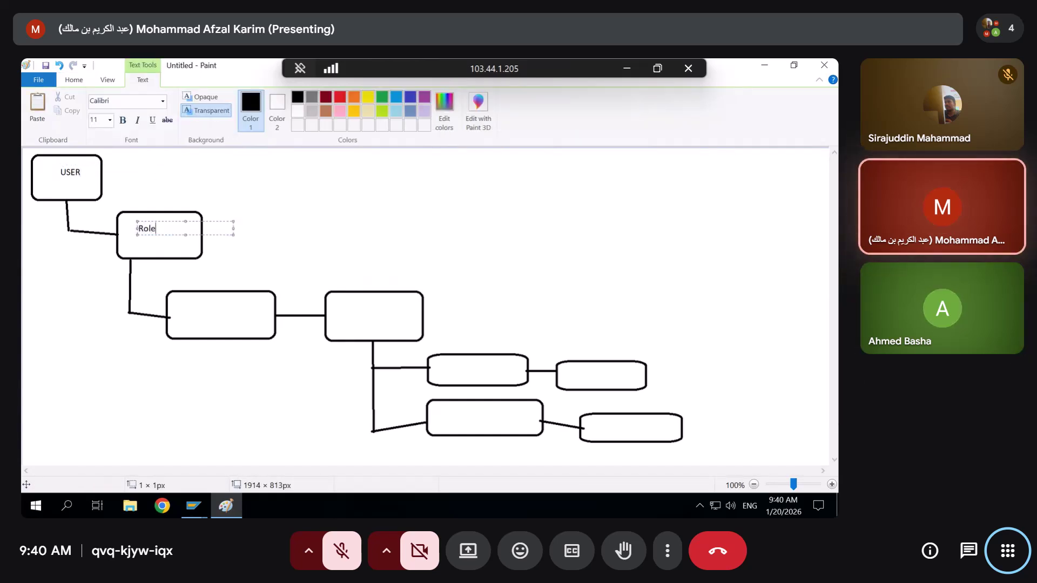
left_click(195, 315)
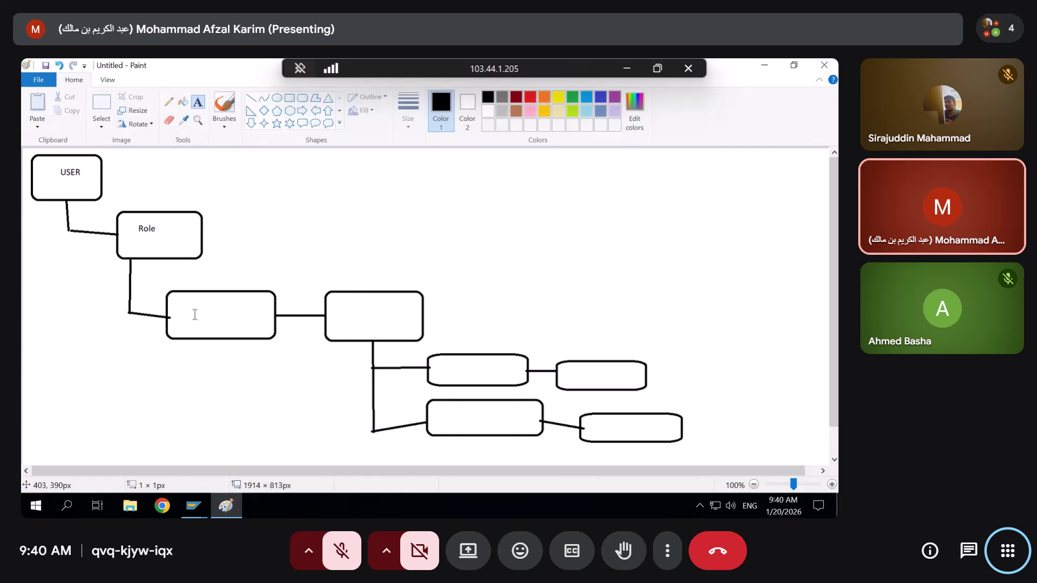
left_click(195, 315)
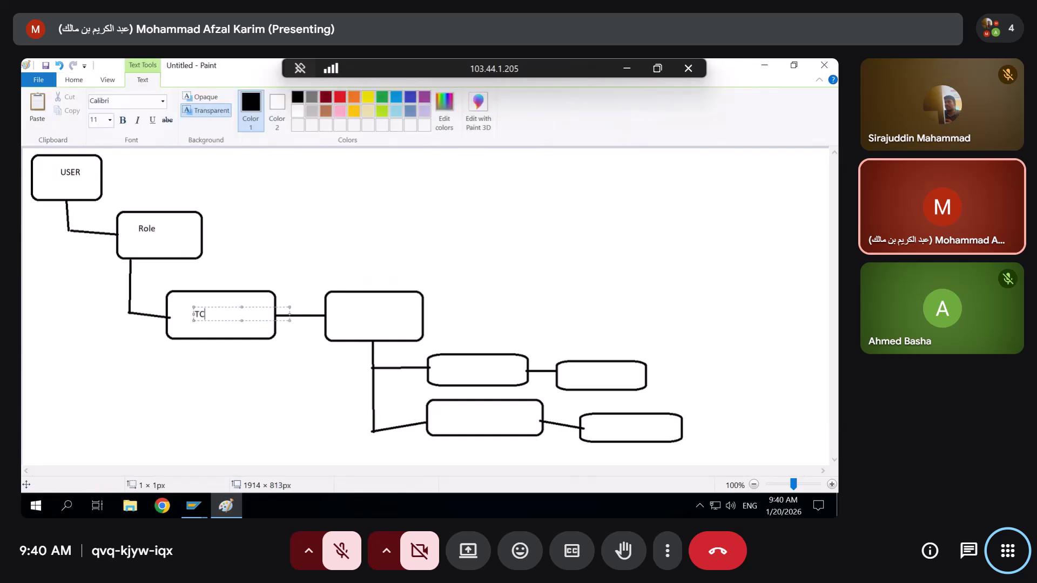
left_click(383, 316)
left_click(383, 316)
type("Auth obj")
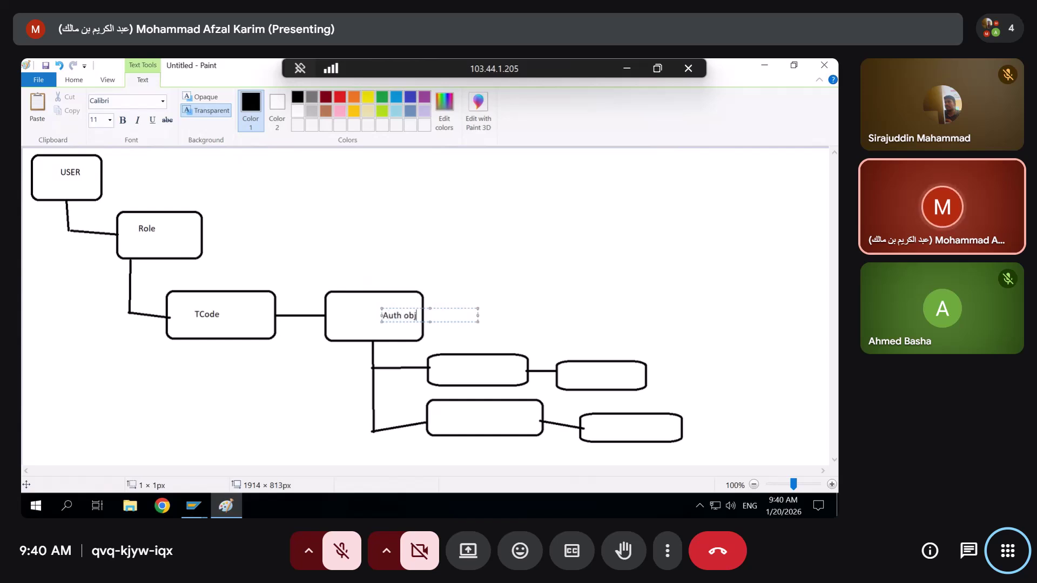
left_click(464, 371)
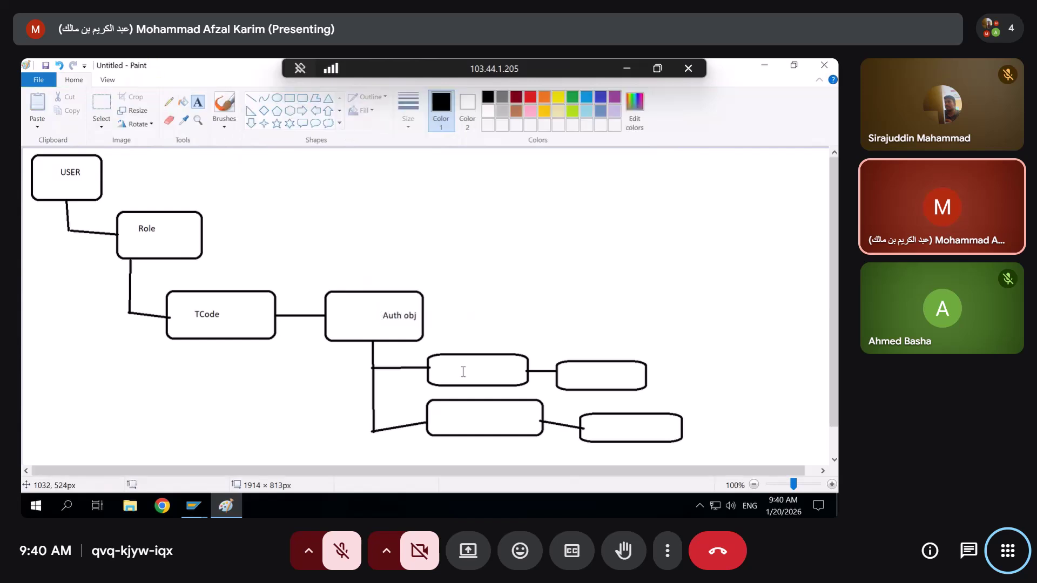
Label the lower boxes Auth field, org field, auth value and org value
left_click(463, 372)
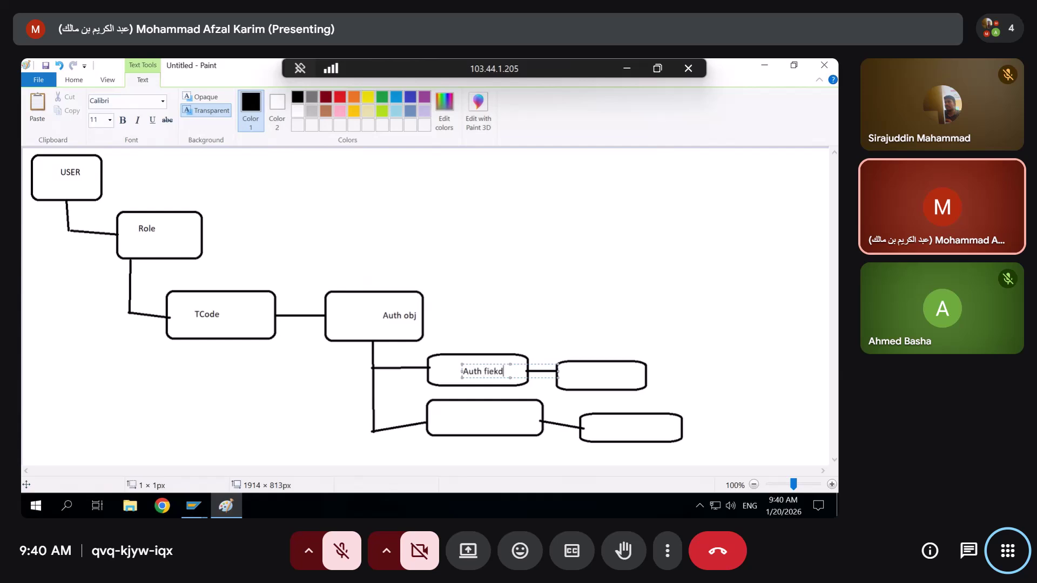
type("Auth fiek")
key("BackSpace")
type("l")
left_click(477, 417)
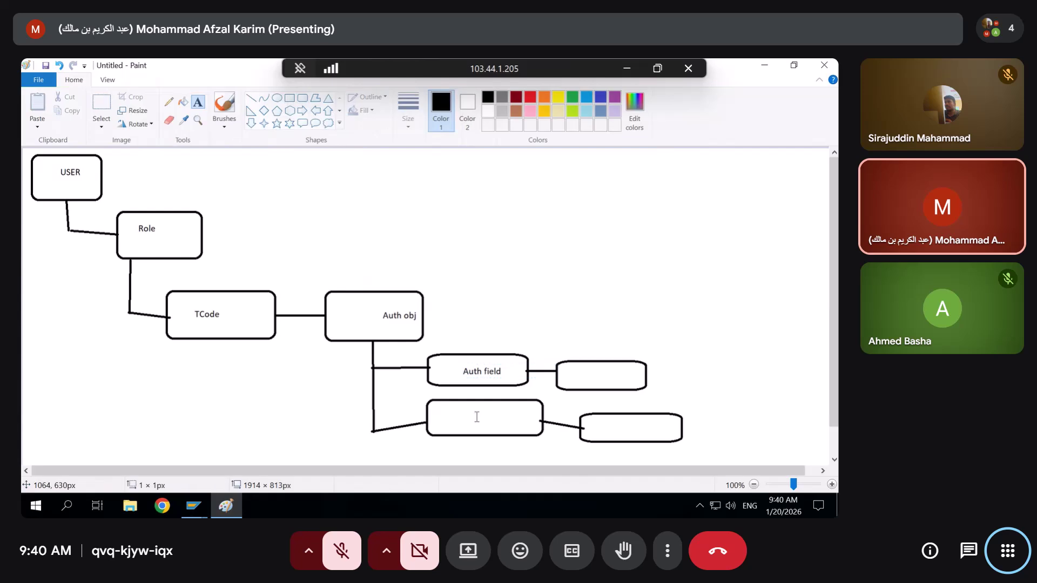
left_click(478, 418)
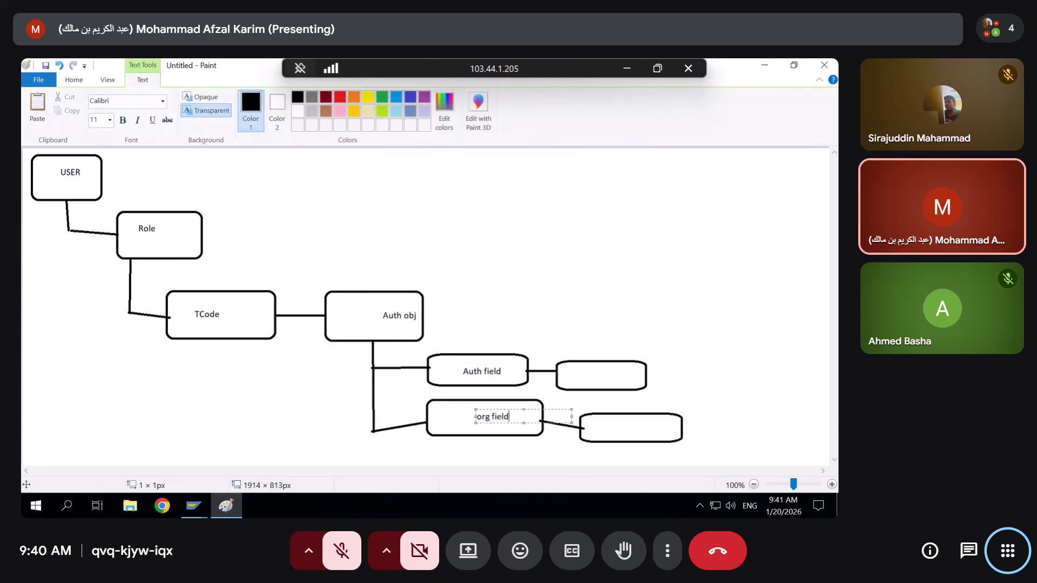
left_click(579, 374)
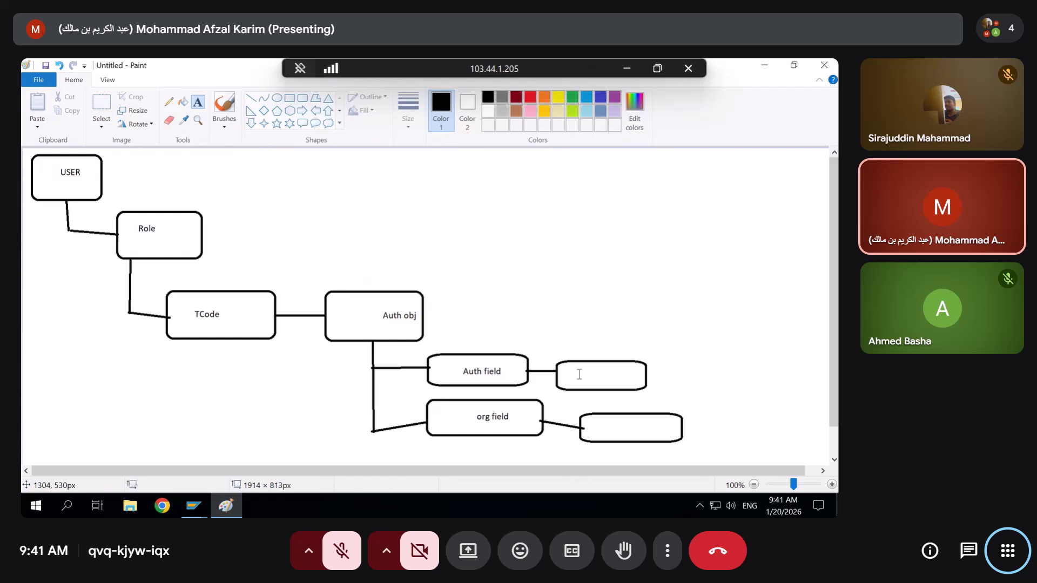
left_click(579, 375)
type("auth valu")
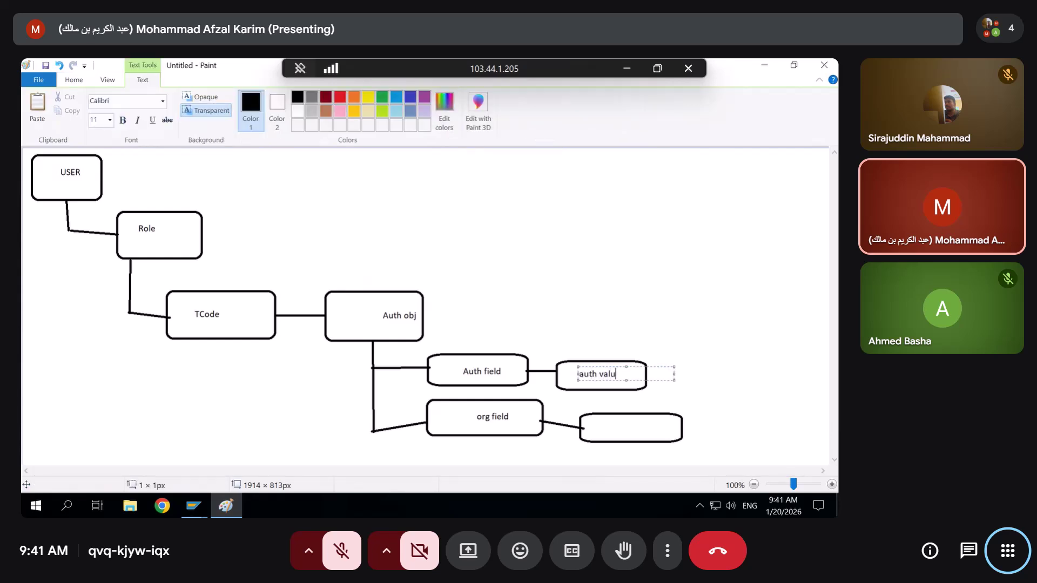
type("e")
left_click(609, 423)
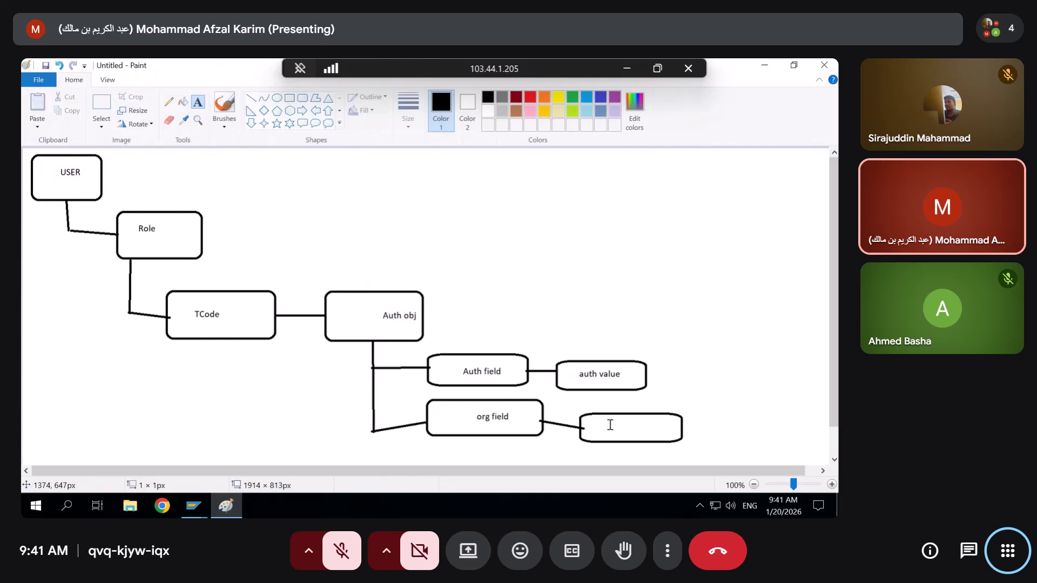
left_click(609, 424)
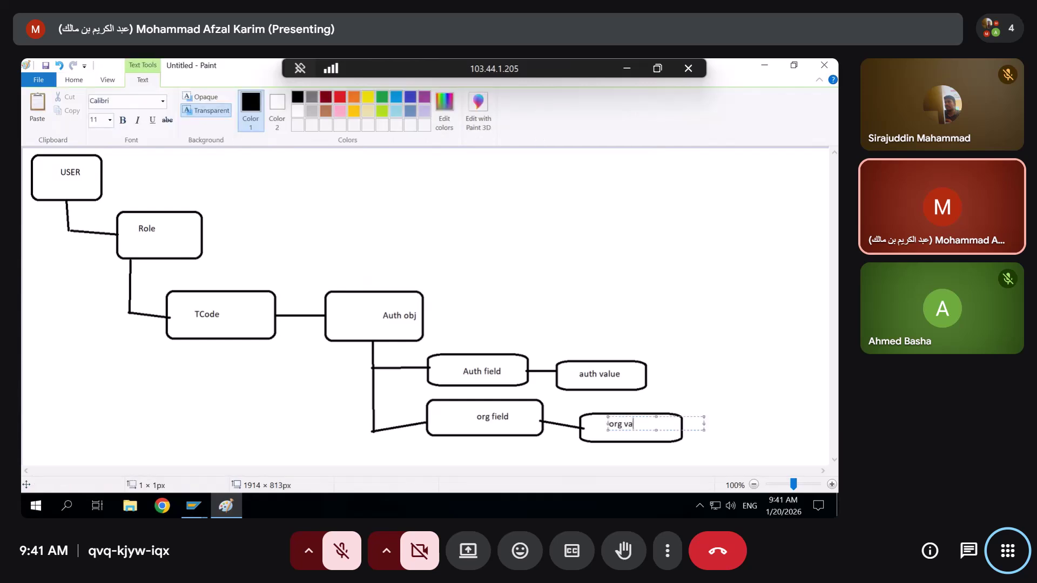
type("org value")
left_click(367, 244)
Draw rectangles around the Auth obj section and around Role and TCode
left_click(289, 97)
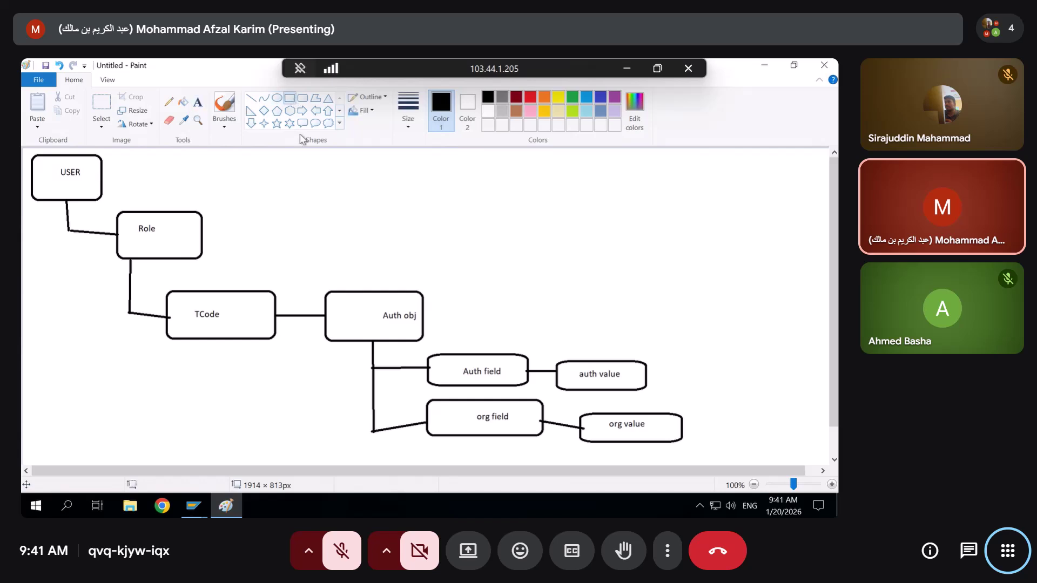
left_click_drag(304, 246, 754, 460)
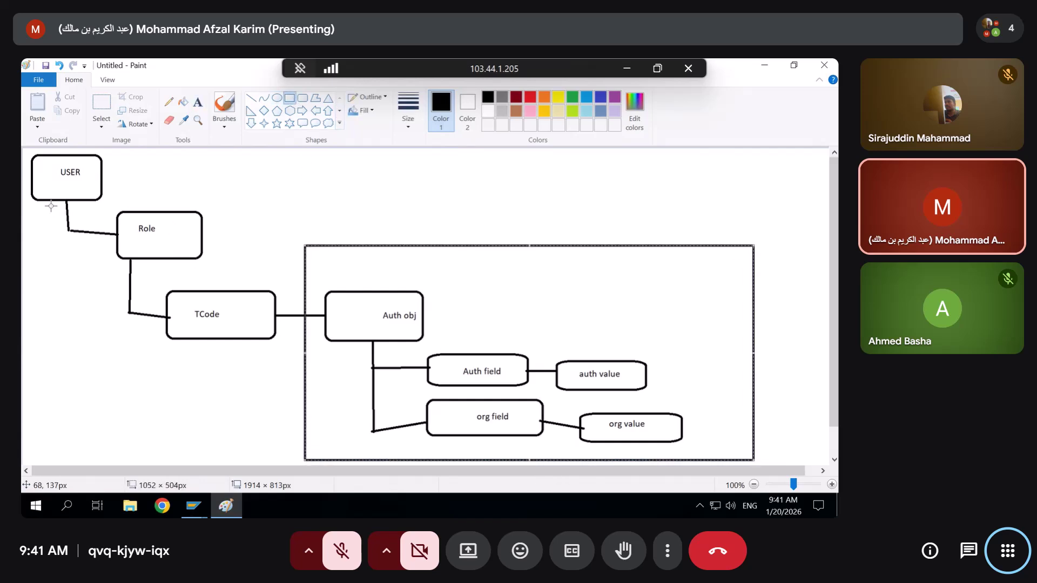
left_click_drag(50, 209, 305, 373)
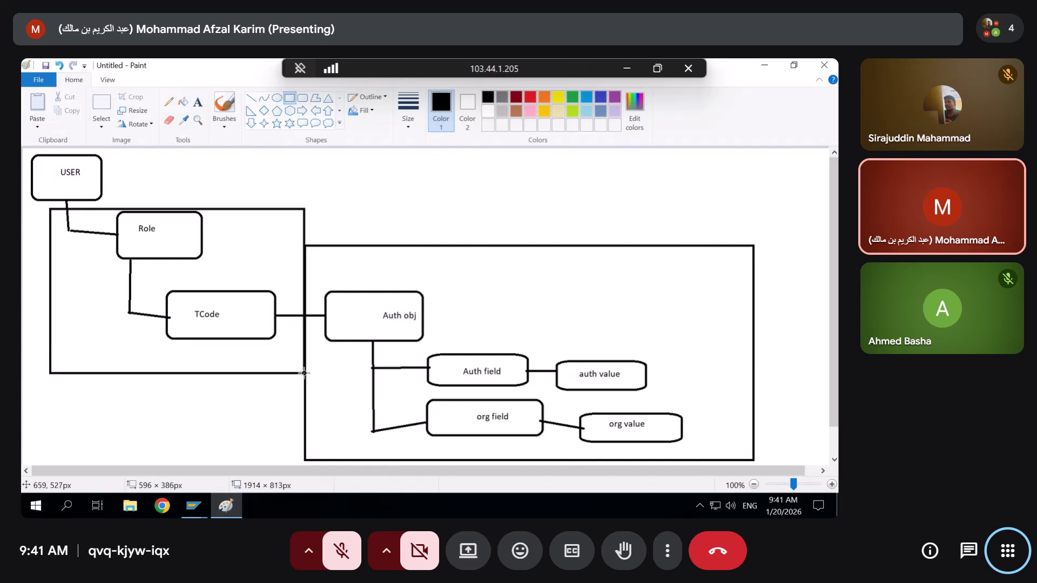
left_click(592, 151)
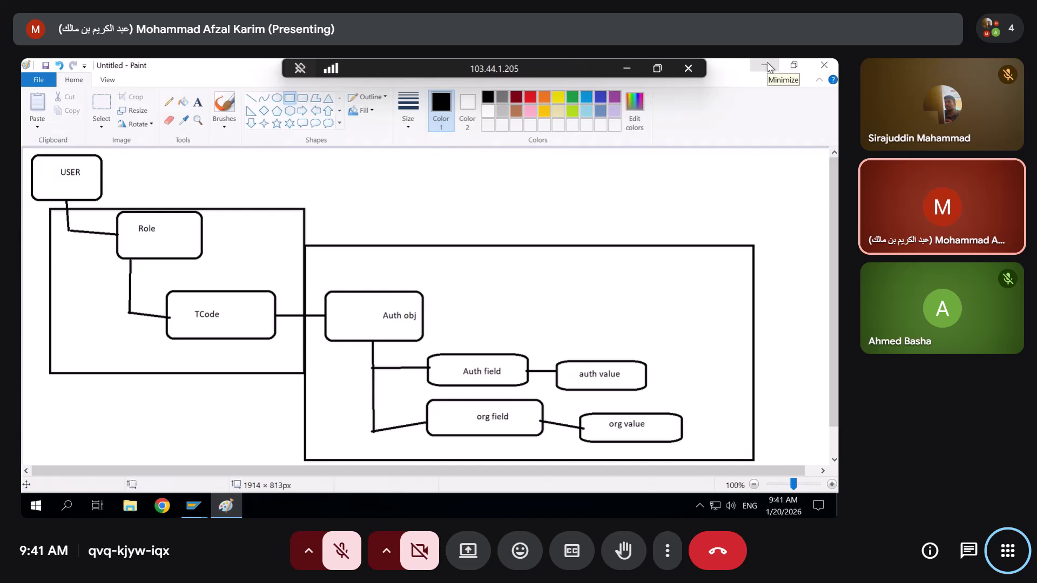
Save the diagram as Untitled PNG in Documents
left_click(46, 65)
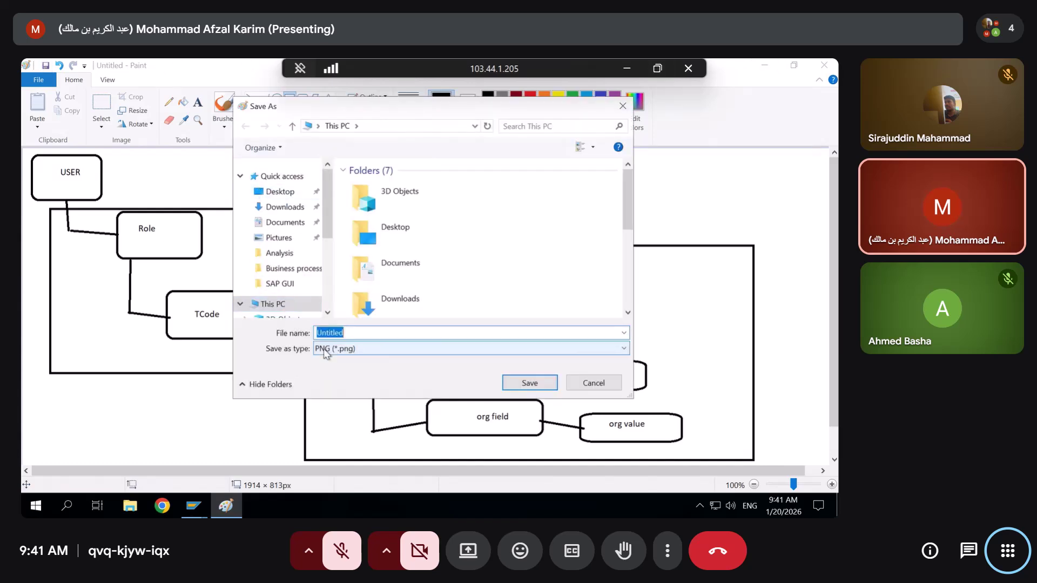
scroll(290, 232, "down", 1)
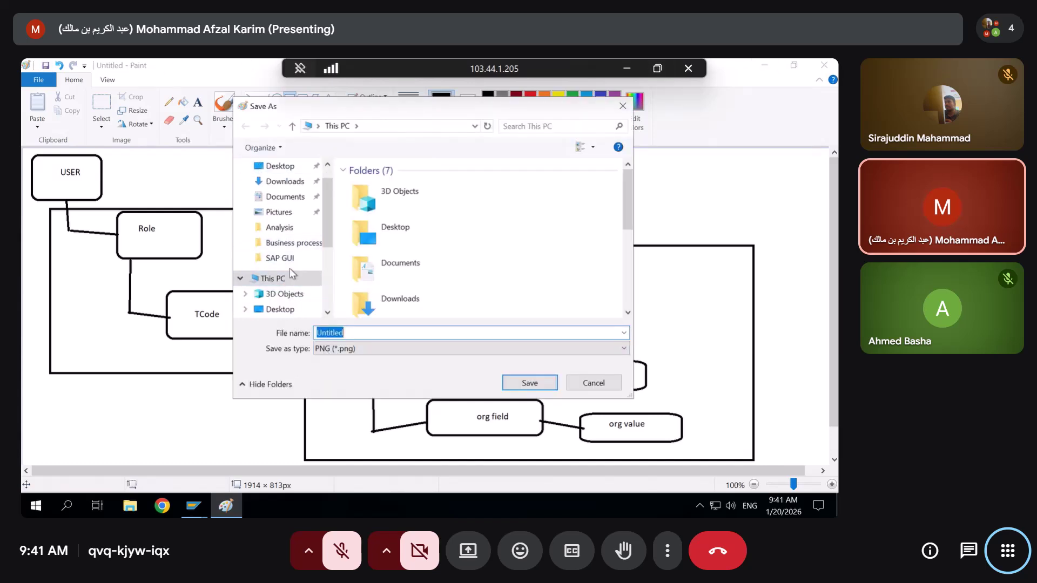
left_click(281, 197)
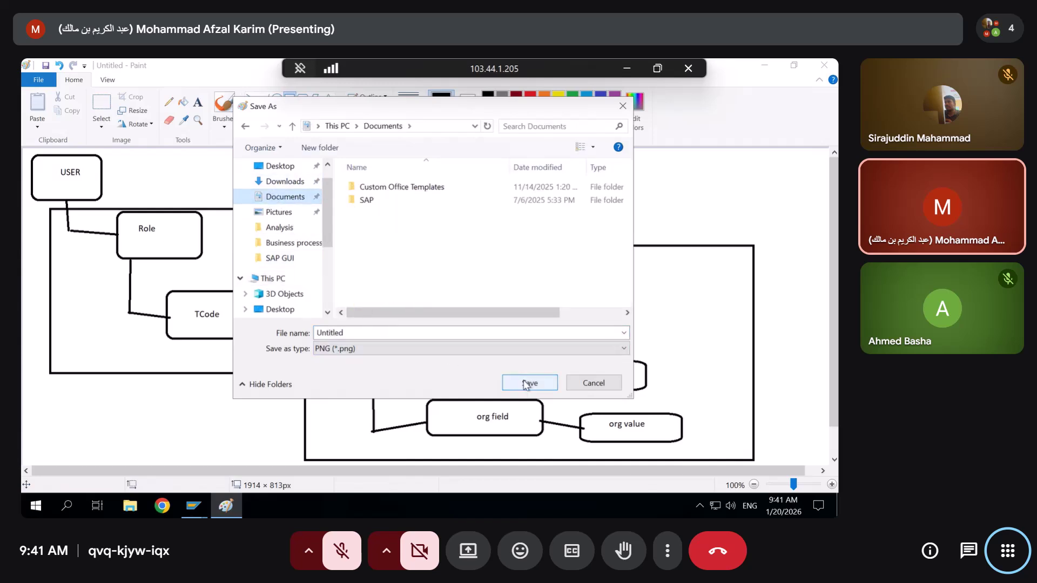
left_click(529, 383)
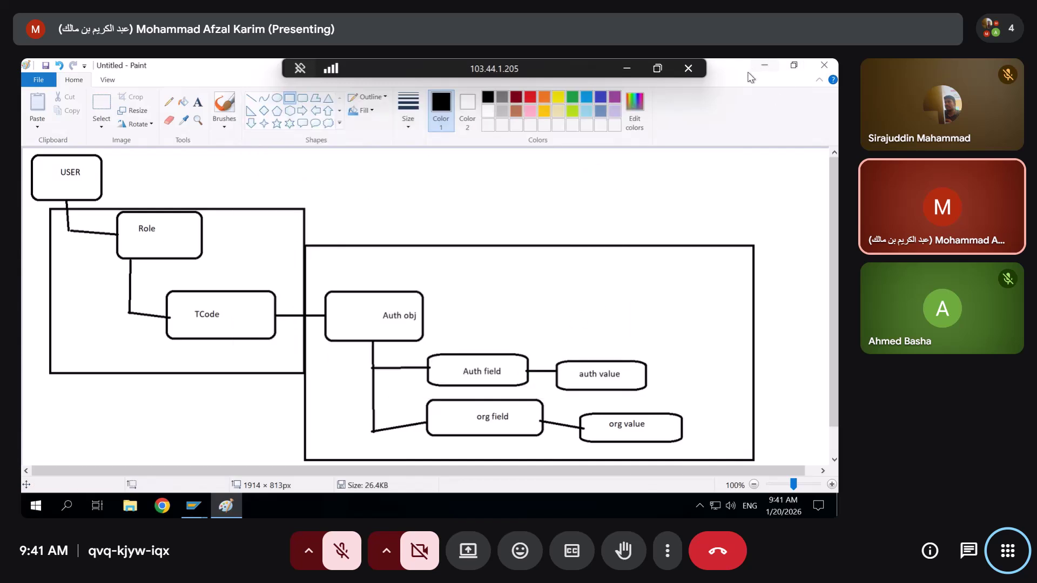
left_click(194, 507)
Back in SAP, reveal the S_USER_AGR Role Check values and back out to the exit prompt
left_click(250, 478)
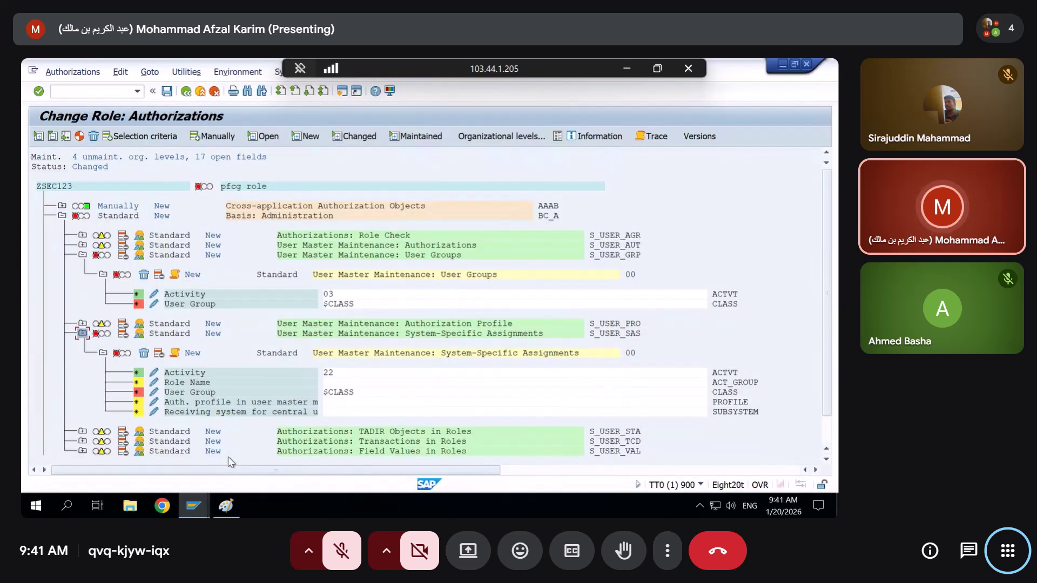
left_click(61, 216)
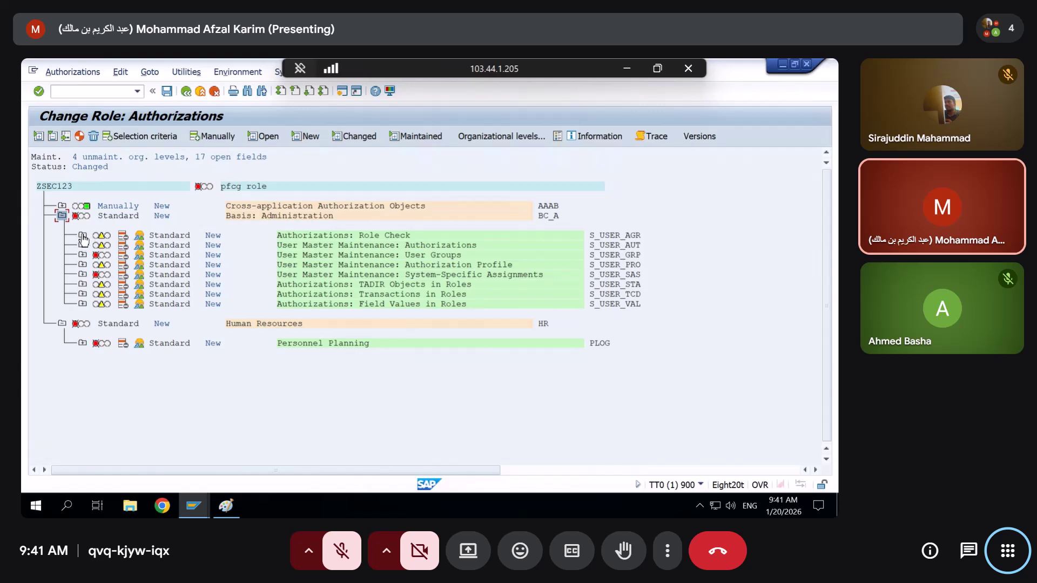
left_click(83, 236)
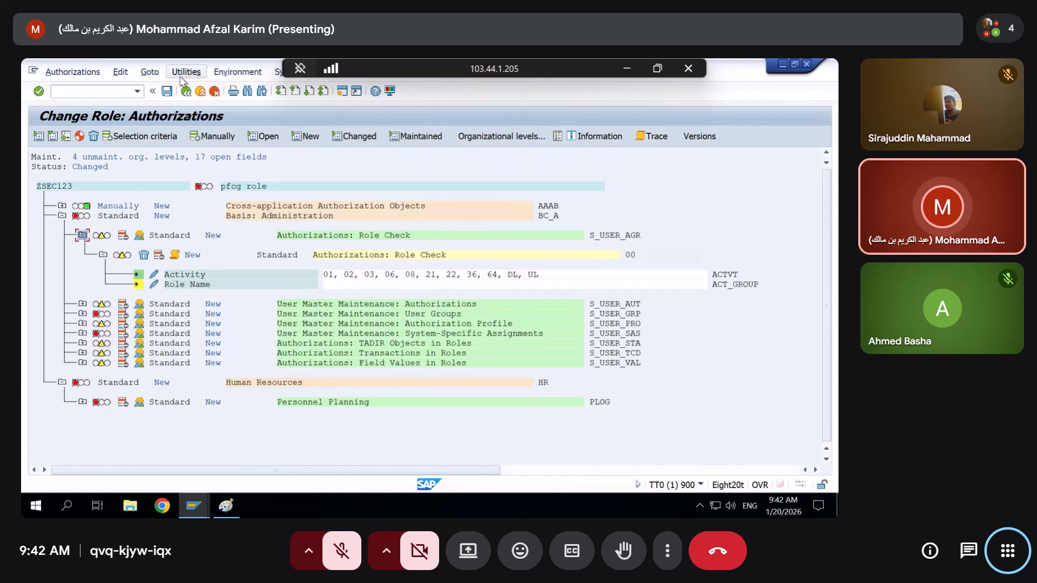
left_click(187, 92)
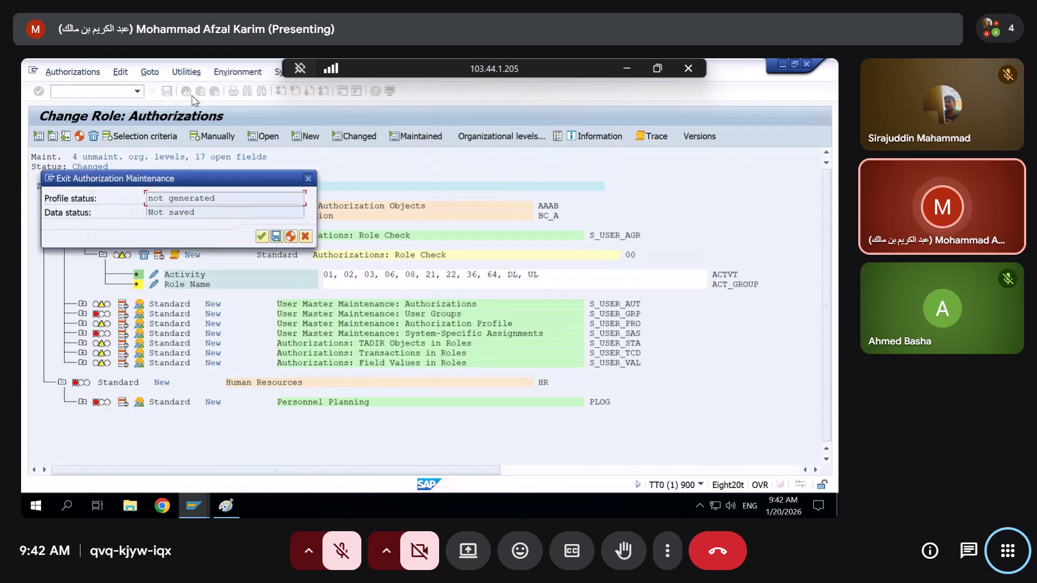
Check the test user's assigned roles in SU01, then return to ZSEC123's authorization overview
left_click(263, 238)
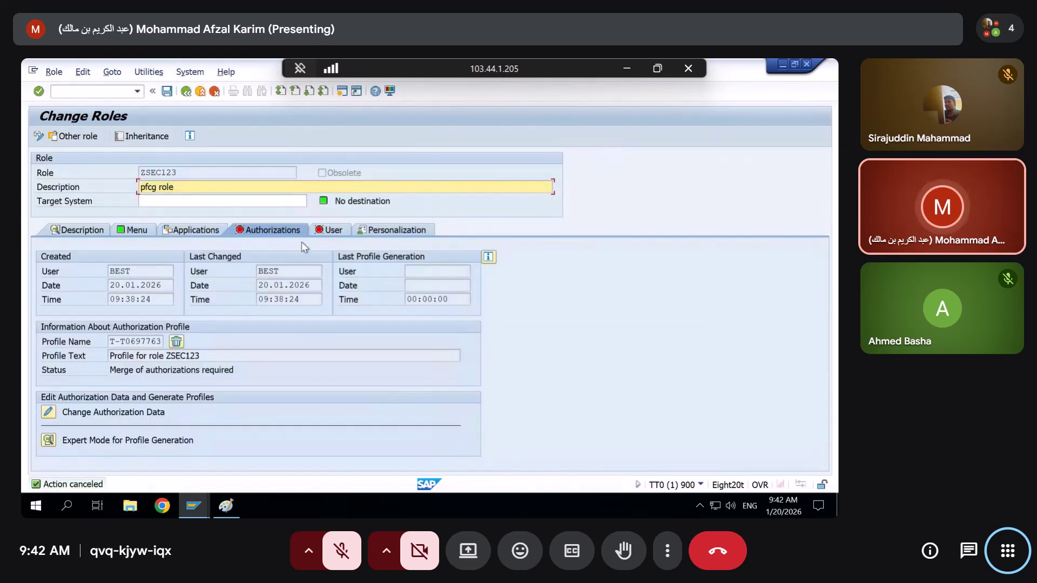
left_click(339, 234)
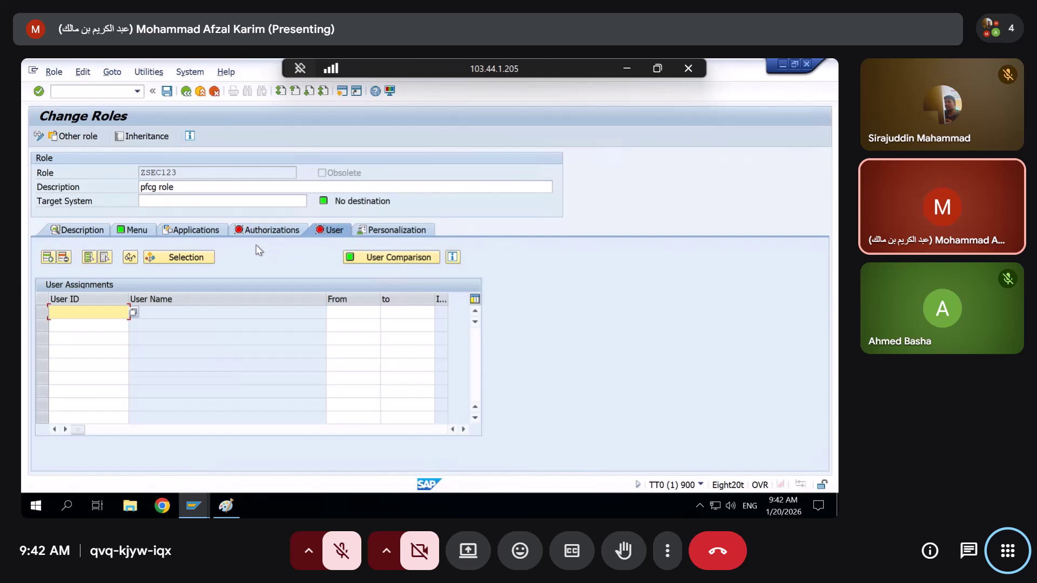
left_click(82, 92)
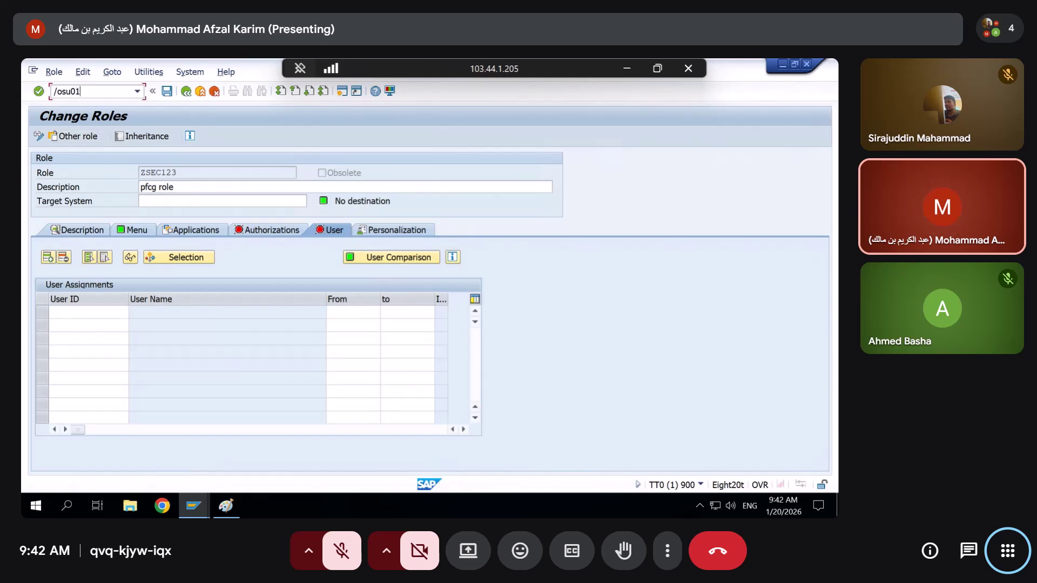
key("Return")
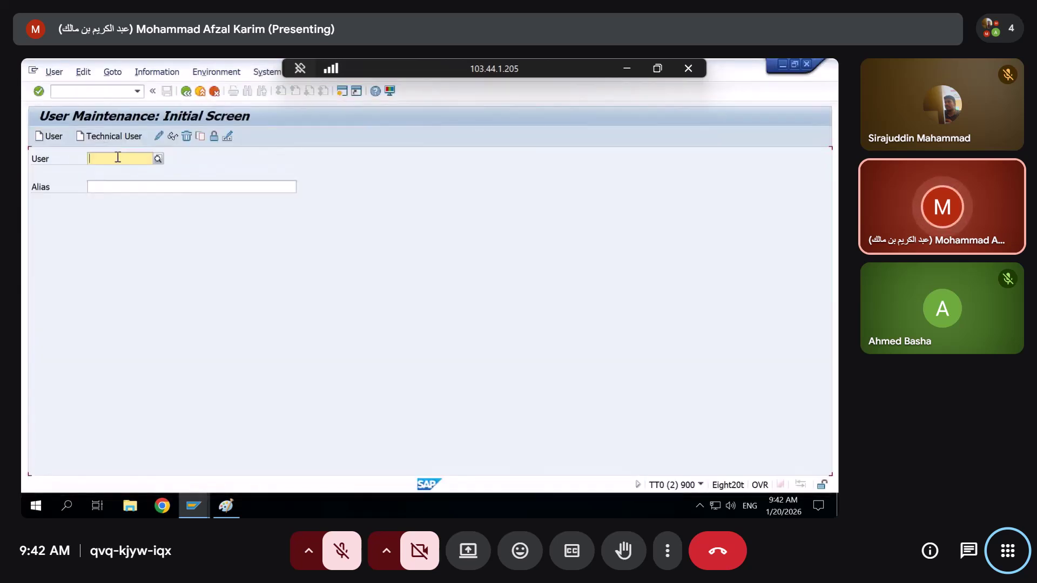
left_click(118, 157)
left_click(106, 170)
left_click(159, 137)
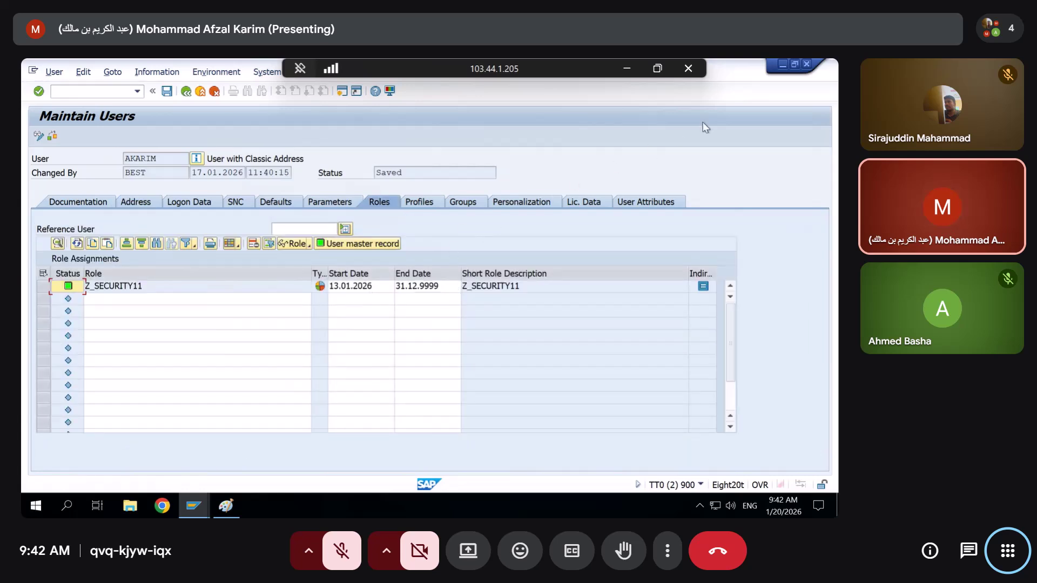
left_click(804, 64)
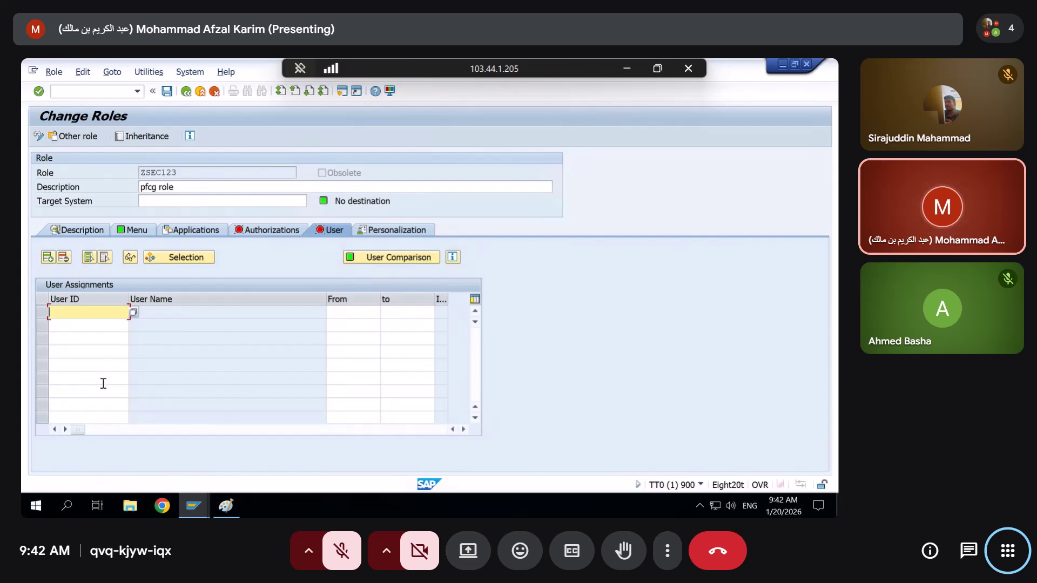
left_click(272, 232)
Open ZSEC123's authorization data with full org-level authorization and expand the S_USER_AGR Role Check
left_click(48, 412)
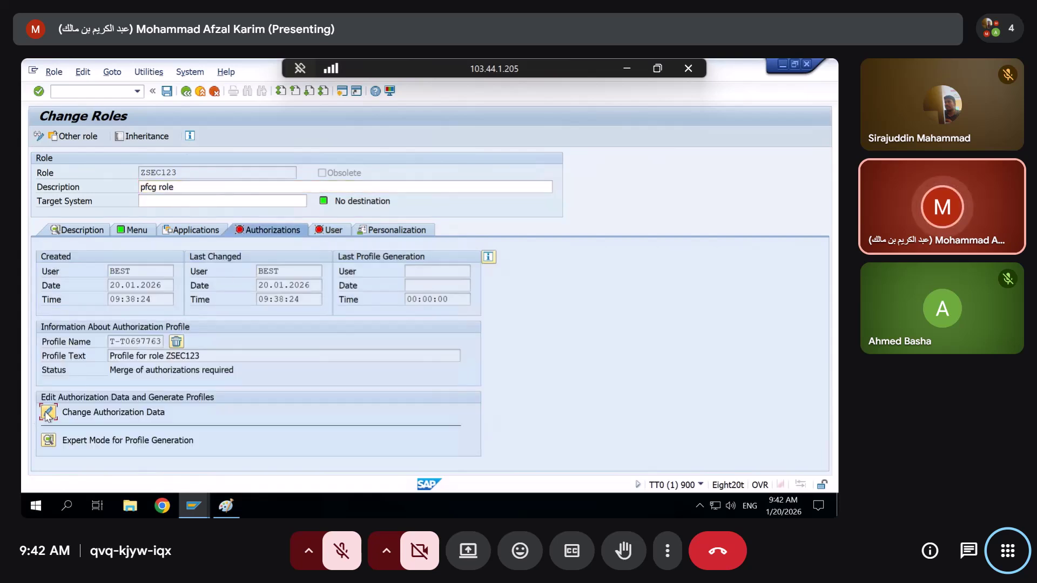
left_click(483, 458)
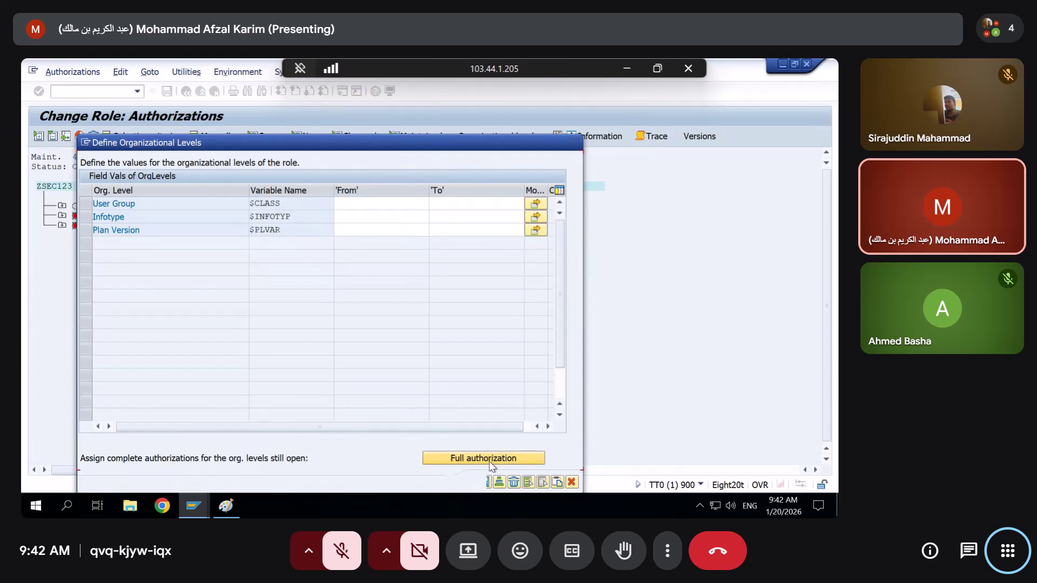
left_click(62, 215)
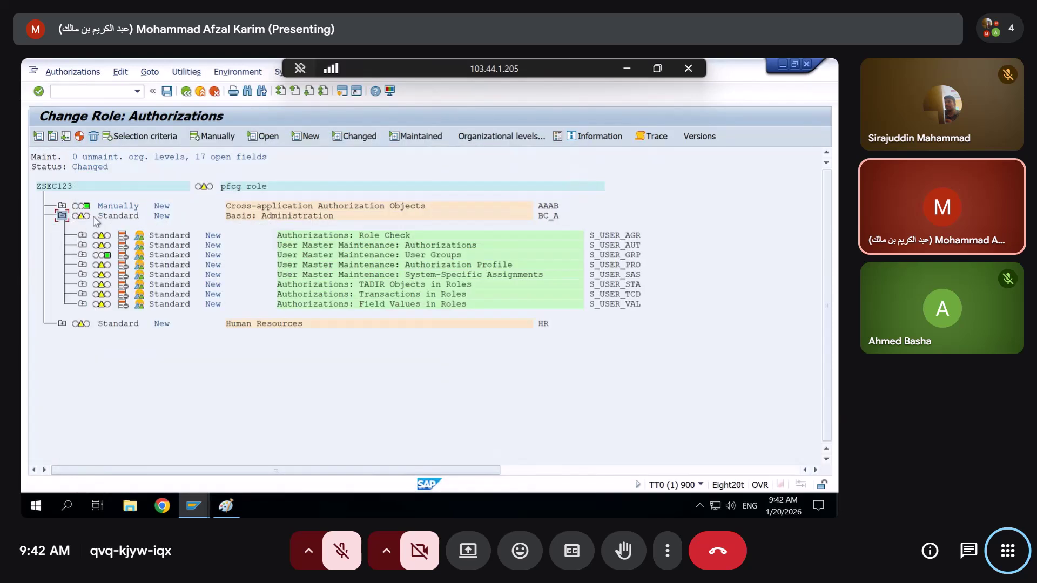
left_click(83, 236)
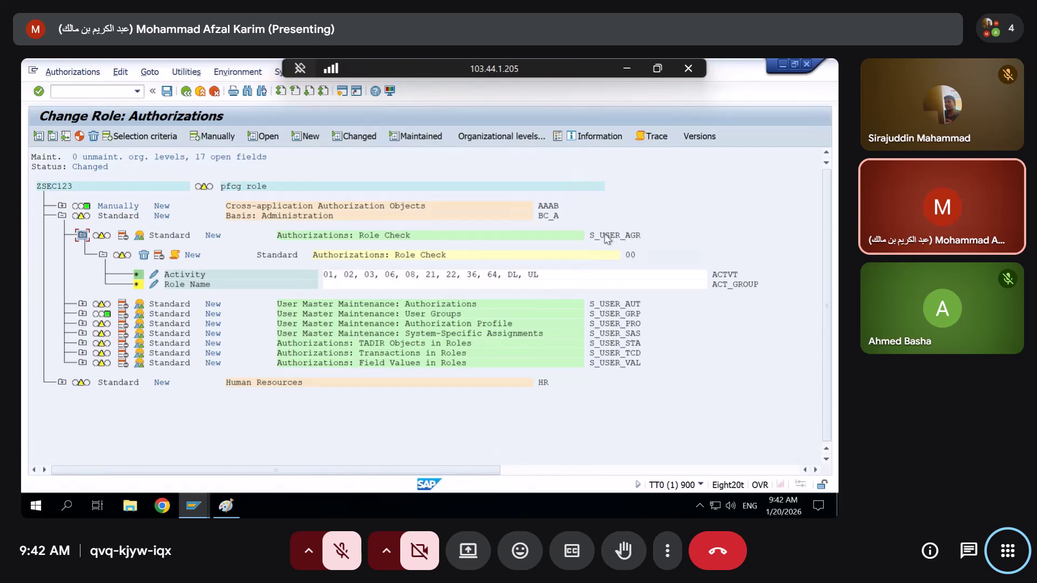
Deselect all S_USER_AGR activity values and transfer the empty selection into the authorization
left_click(156, 278)
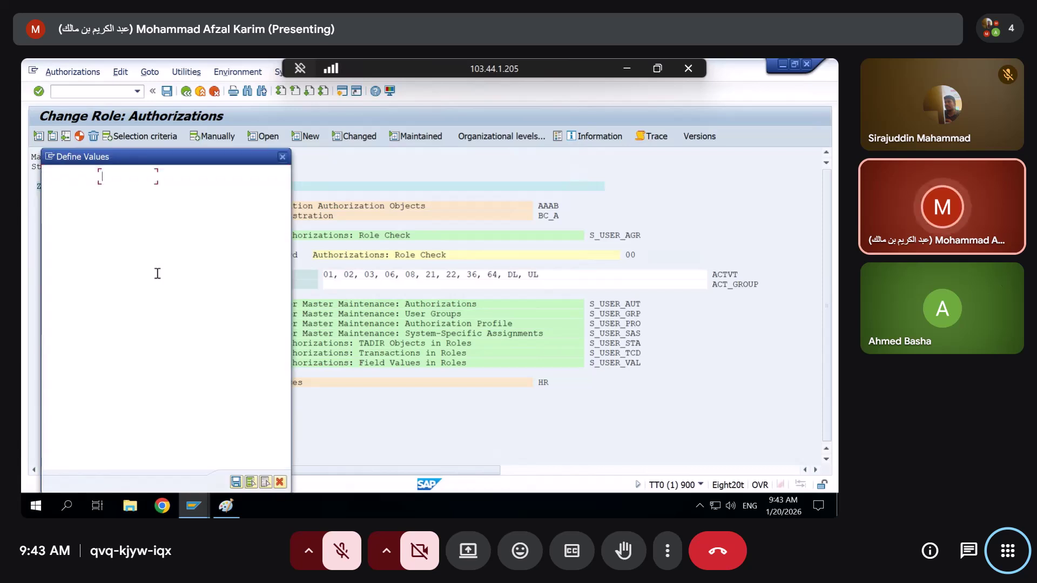
left_click_drag(123, 154, 362, 120)
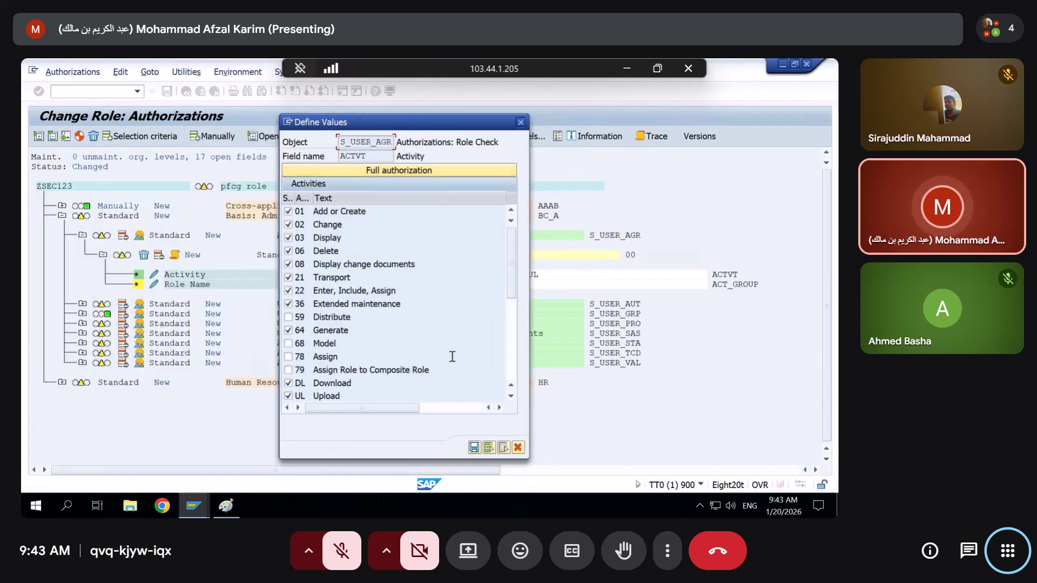
left_click(503, 448)
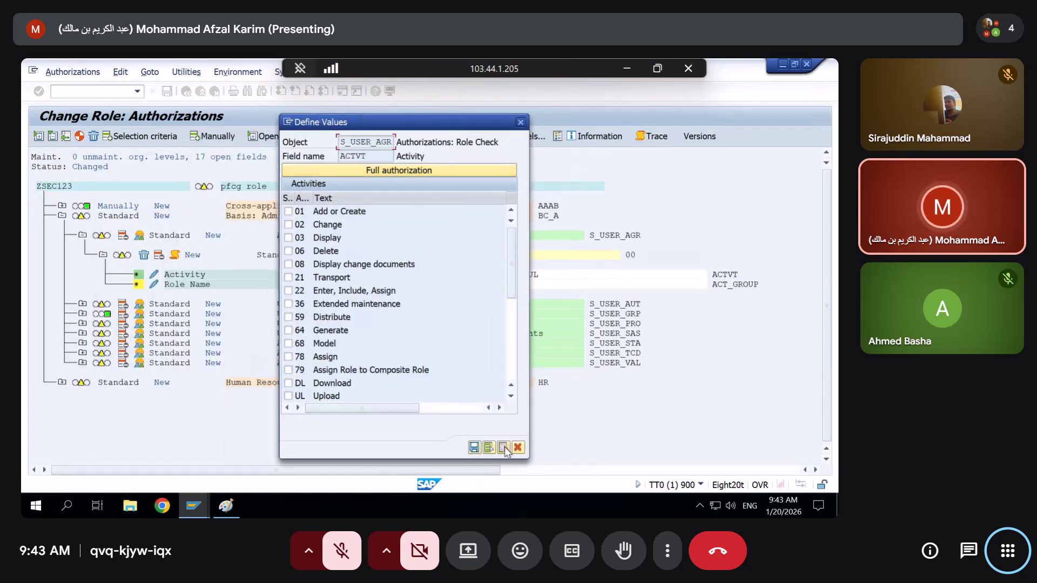
left_click(288, 238)
left_click(290, 291)
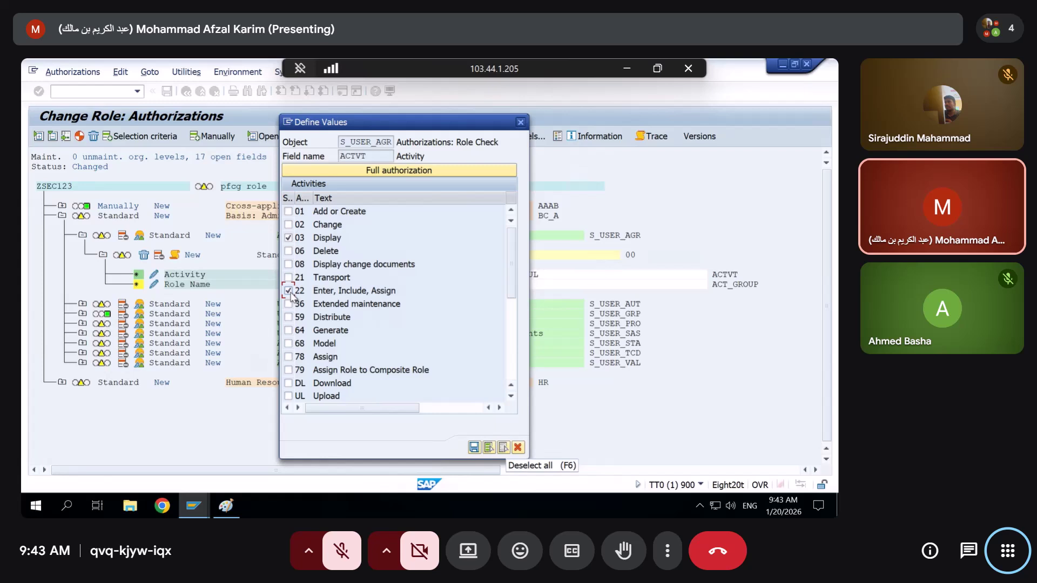
left_click(503, 449)
left_click(477, 450)
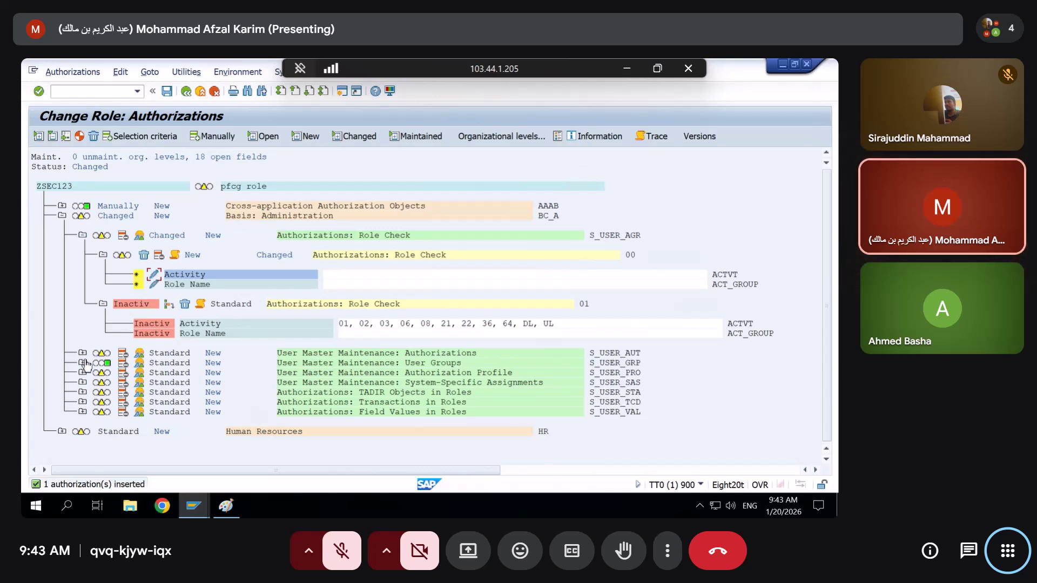
Deactivate the S_USER_GRP, S_USER_AUT, S_USER_PRO and S_USER_AGR authorizations
left_click(82, 363)
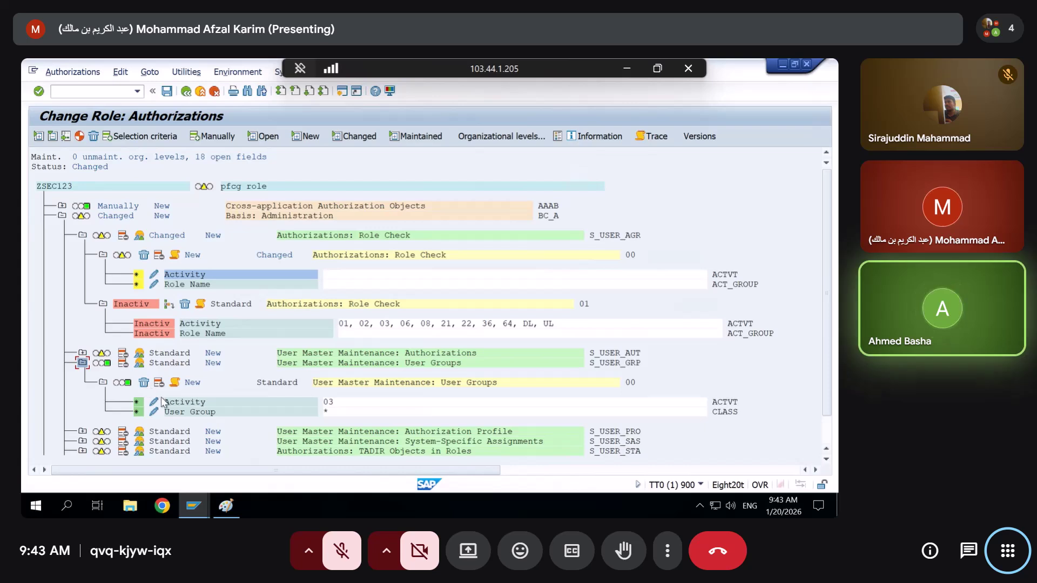
left_click(157, 385)
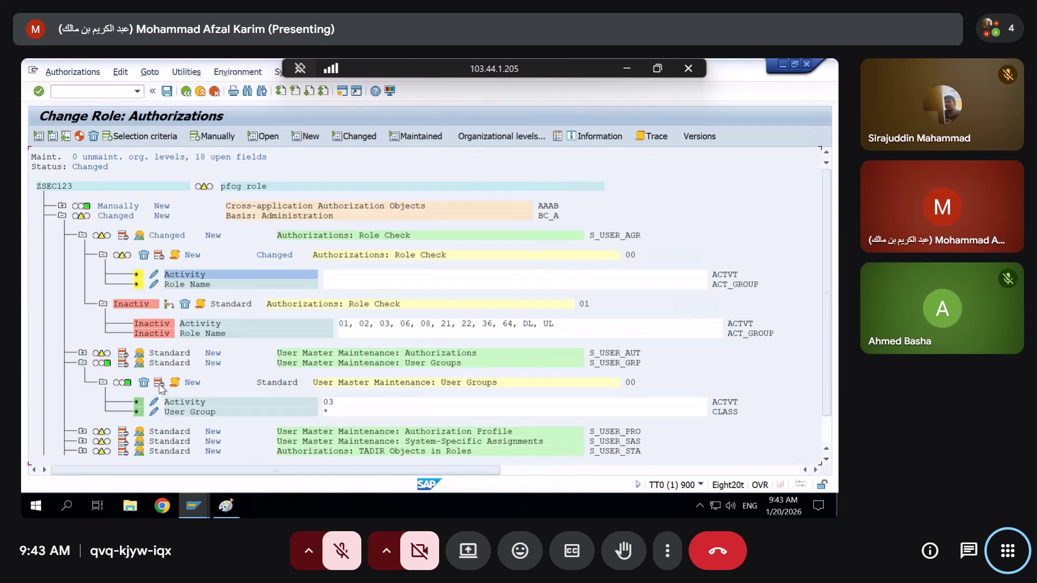
left_click(124, 355)
left_click(125, 432)
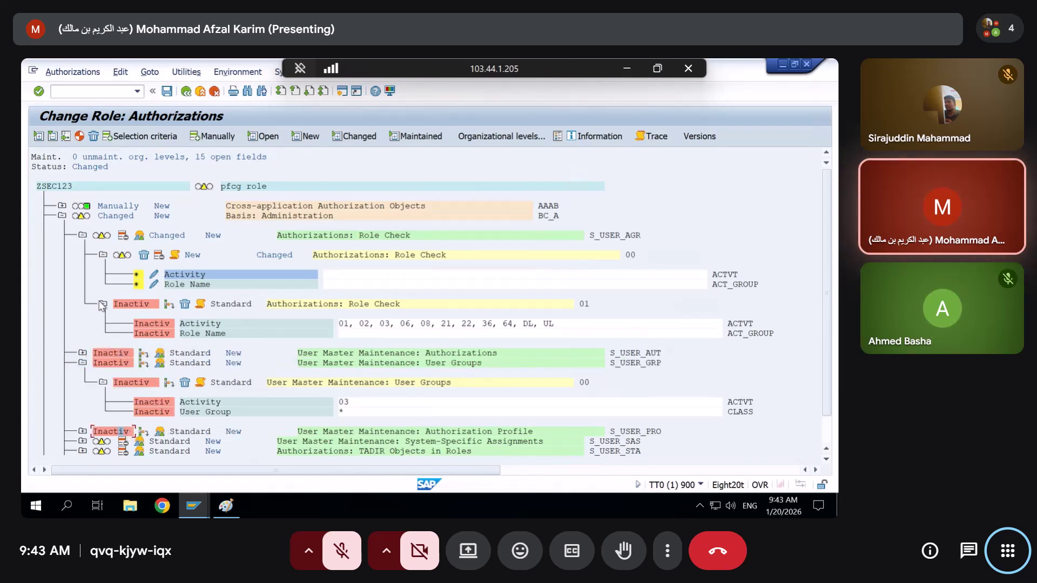
left_click(123, 236)
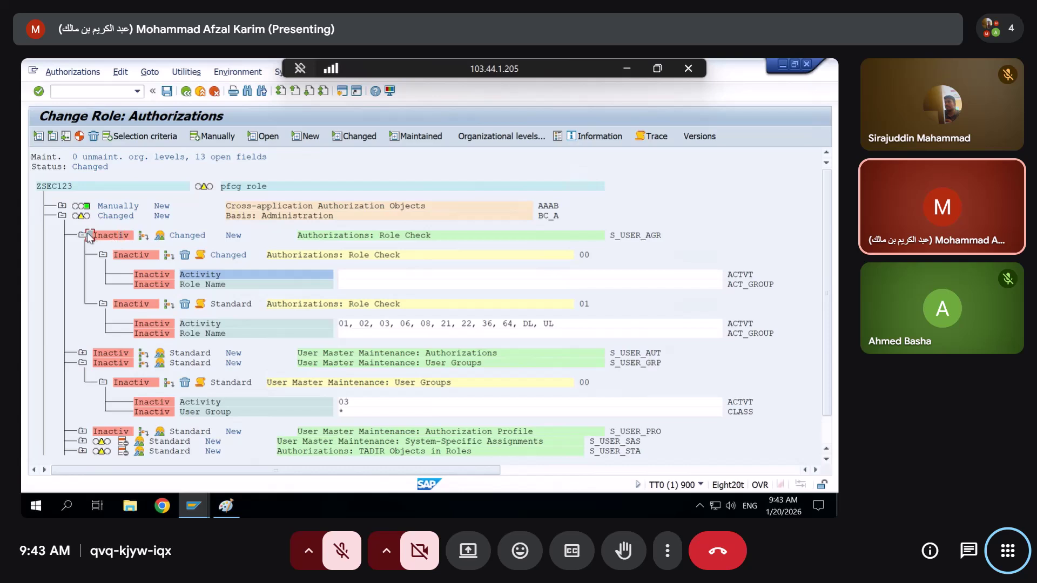
left_click(85, 236)
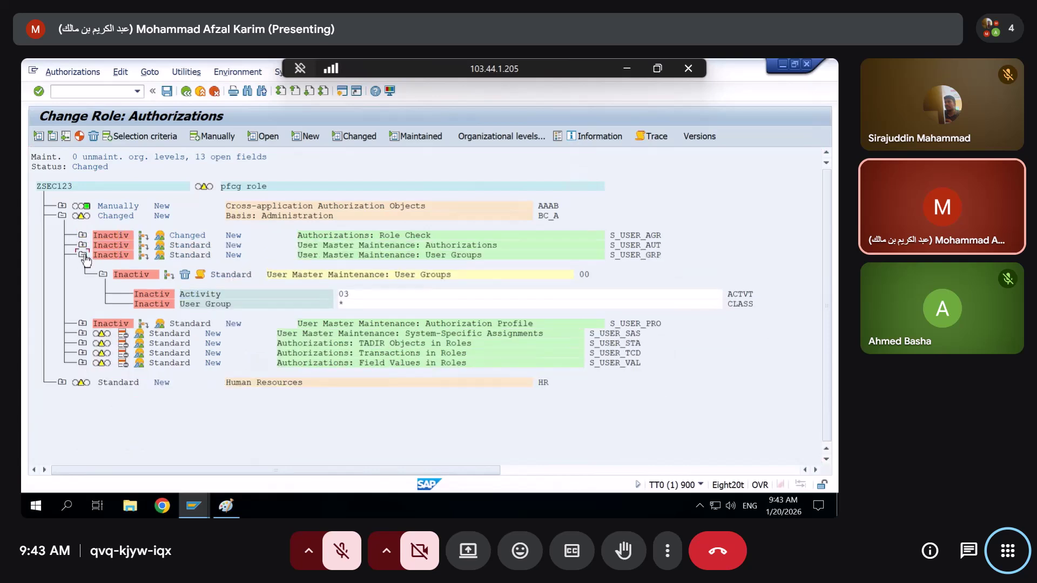
left_click(83, 255)
Deactivate S_USER_SAS, S_USER_STA, S_USER_TCD, S_USER_VAL and HR's Personnel Planning authorization
left_click(123, 281)
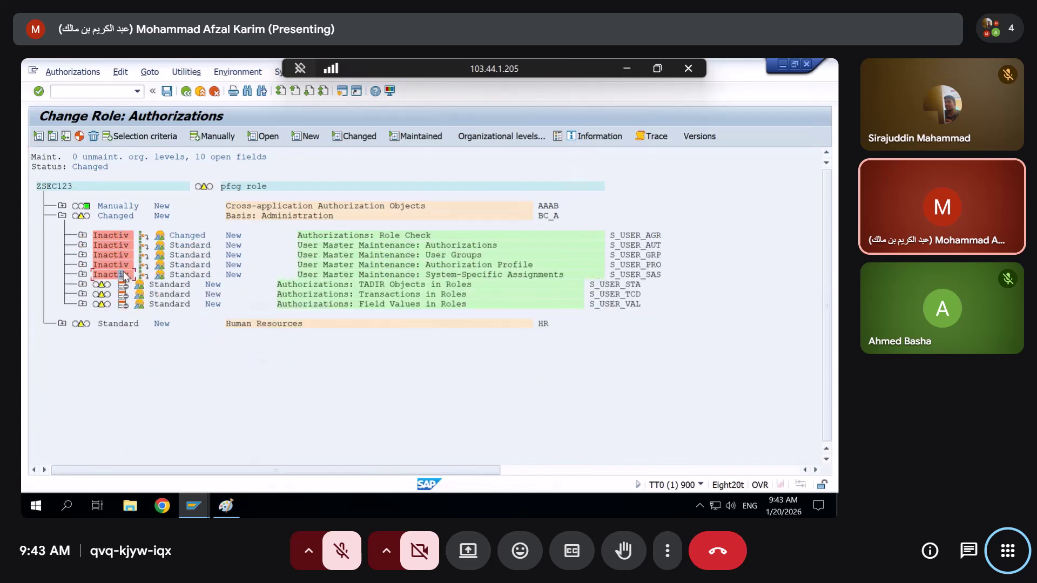
left_click(124, 285)
left_click(124, 295)
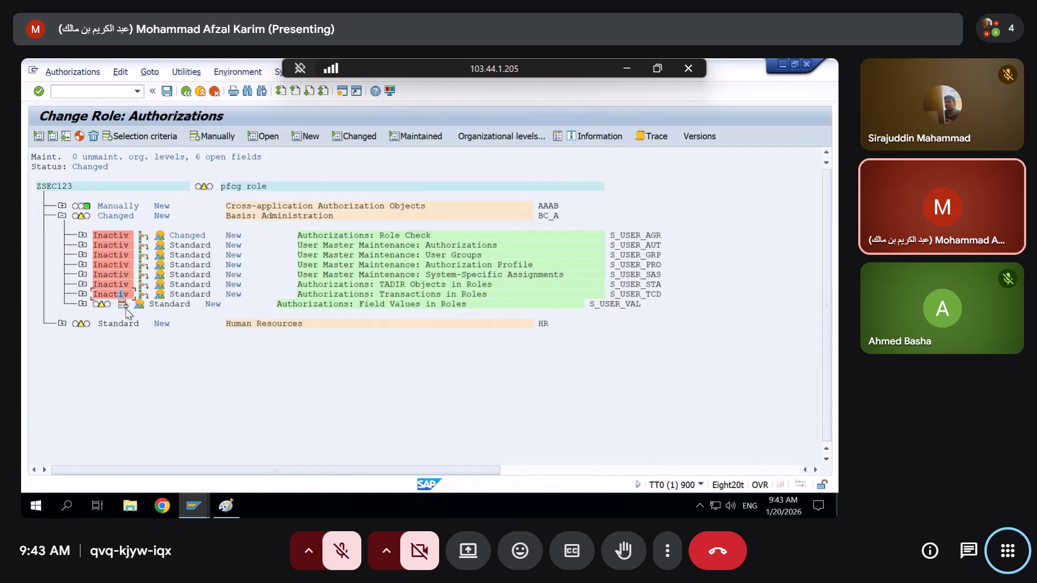
left_click(123, 304)
left_click(62, 324)
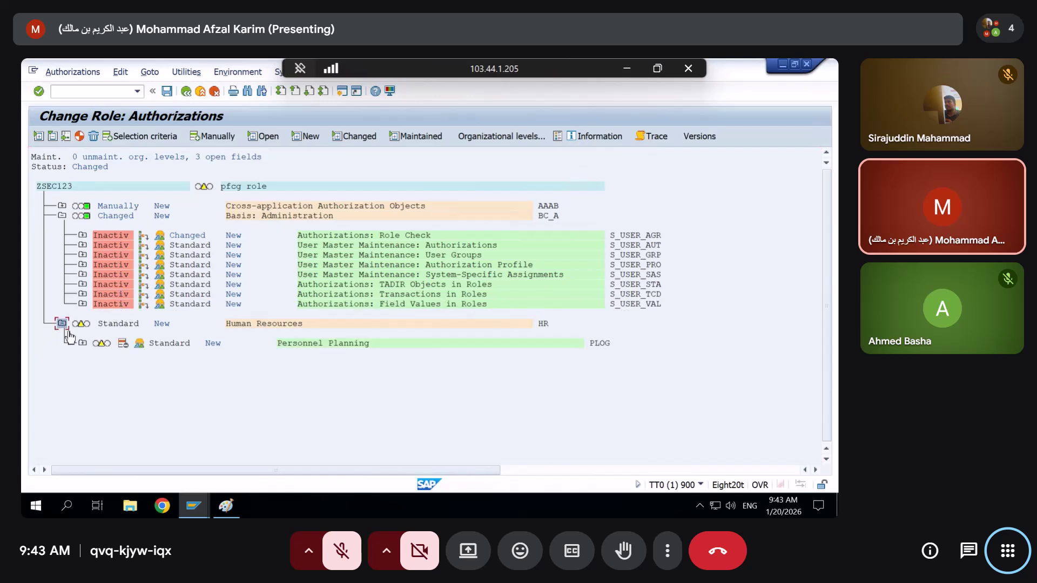
left_click(124, 344)
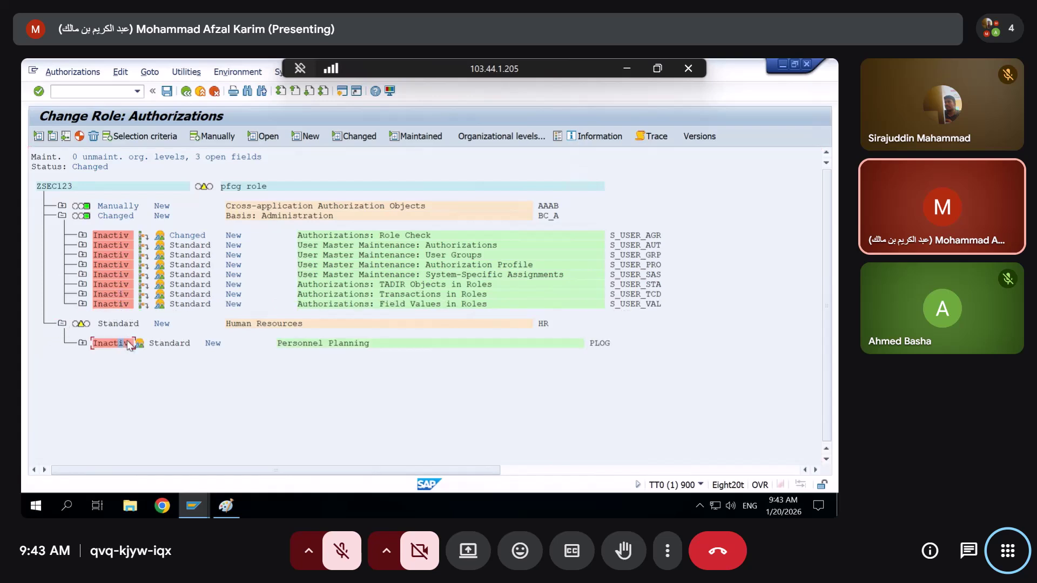
left_click(62, 205)
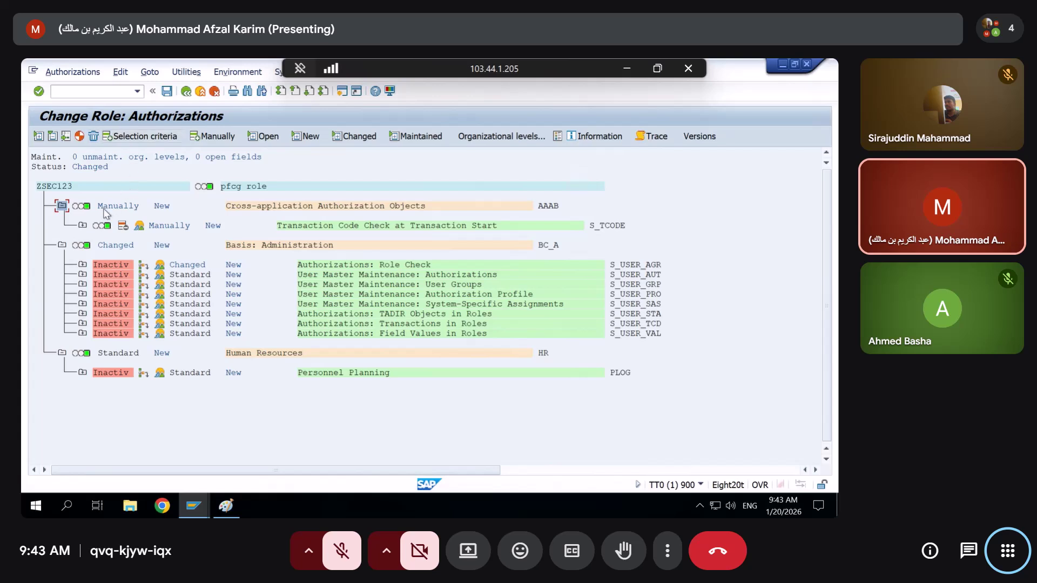
Delete the old ME21N entry under S_TCODE, save ZSEC123's authorizations, and return to its Menu tab
left_click(82, 226)
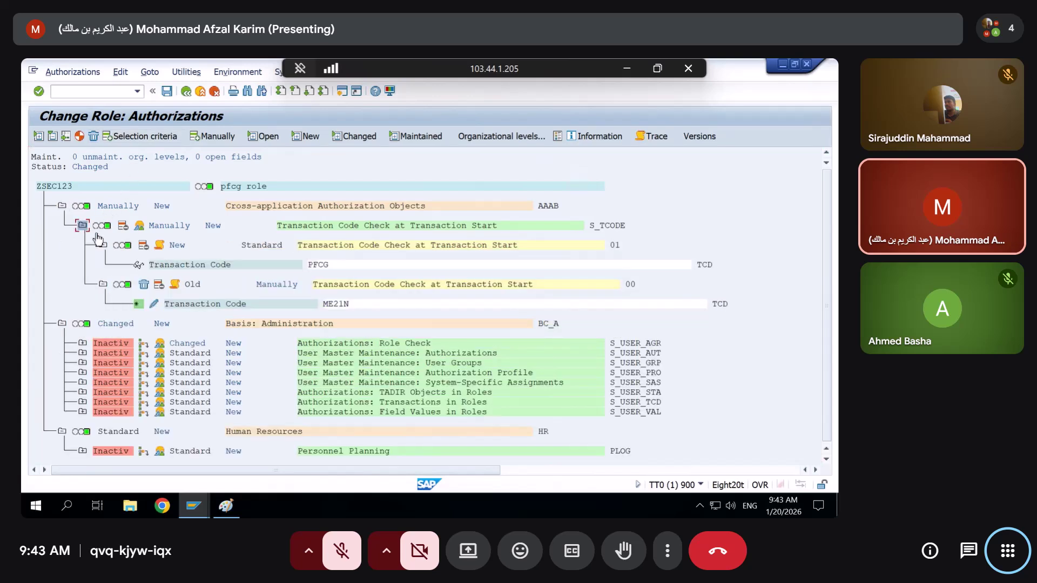
left_click(144, 286)
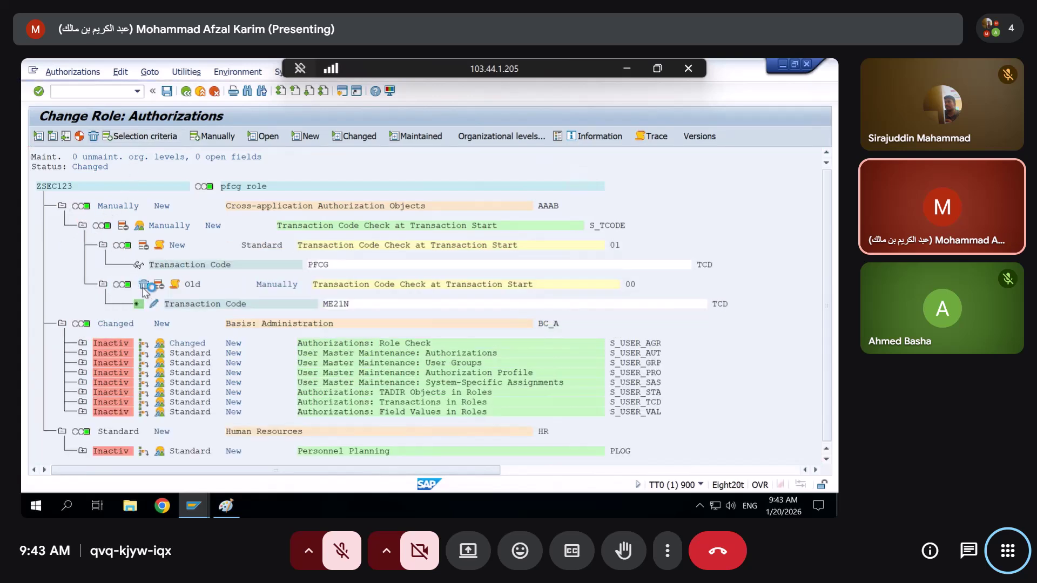
left_click(229, 289)
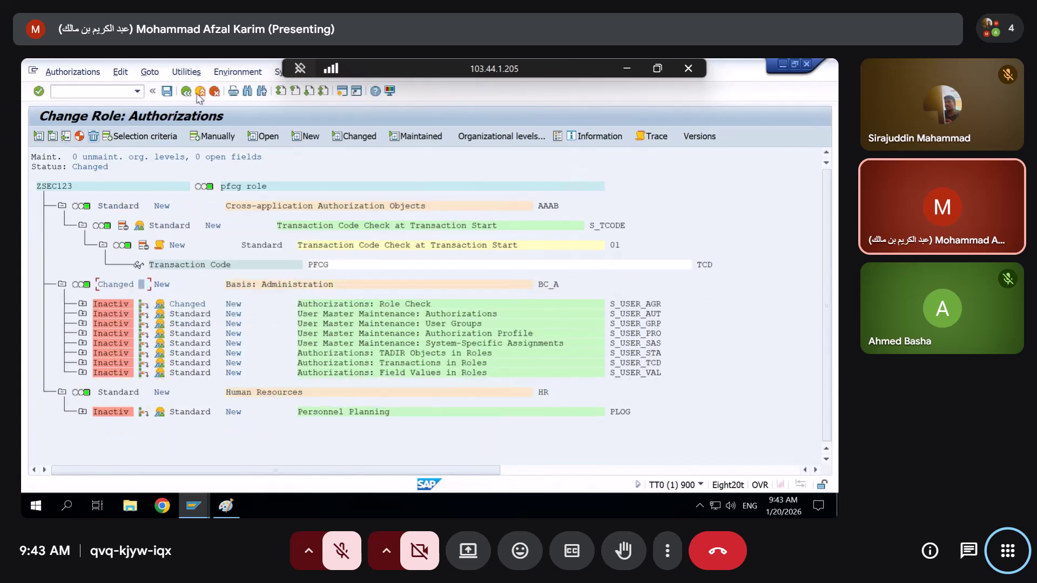
left_click(167, 91)
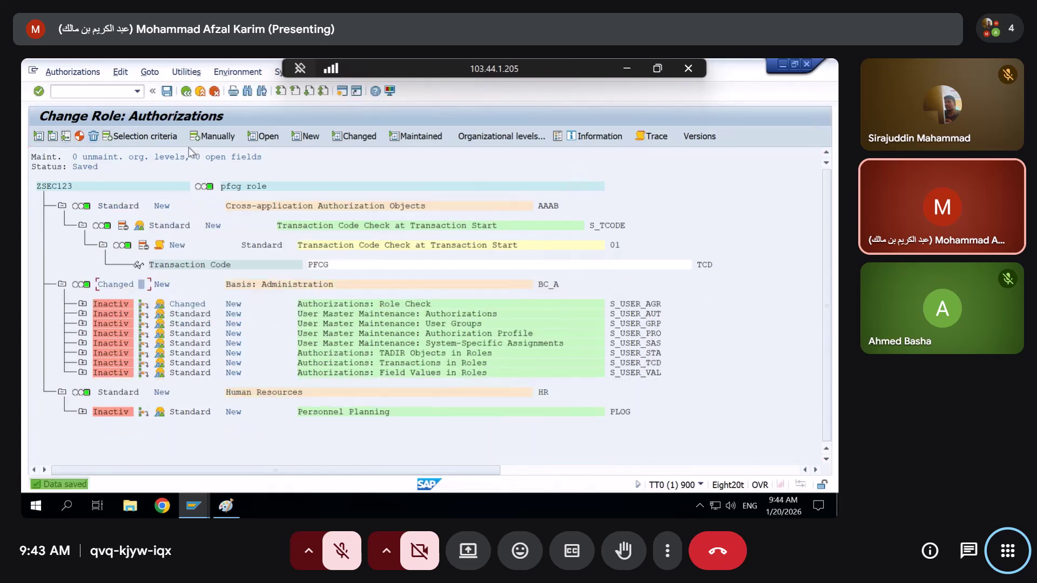
left_click(186, 92)
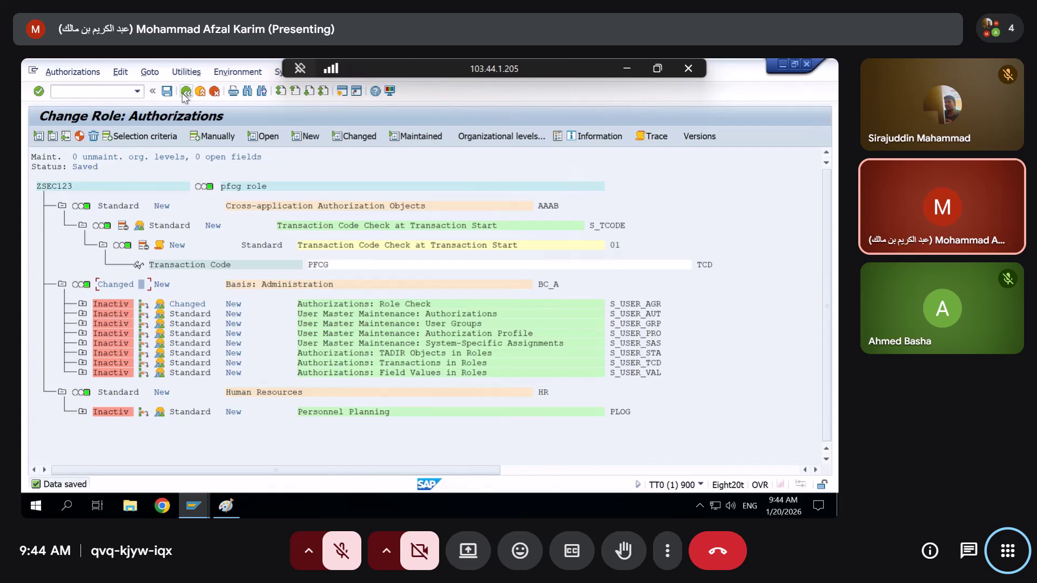
left_click(135, 231)
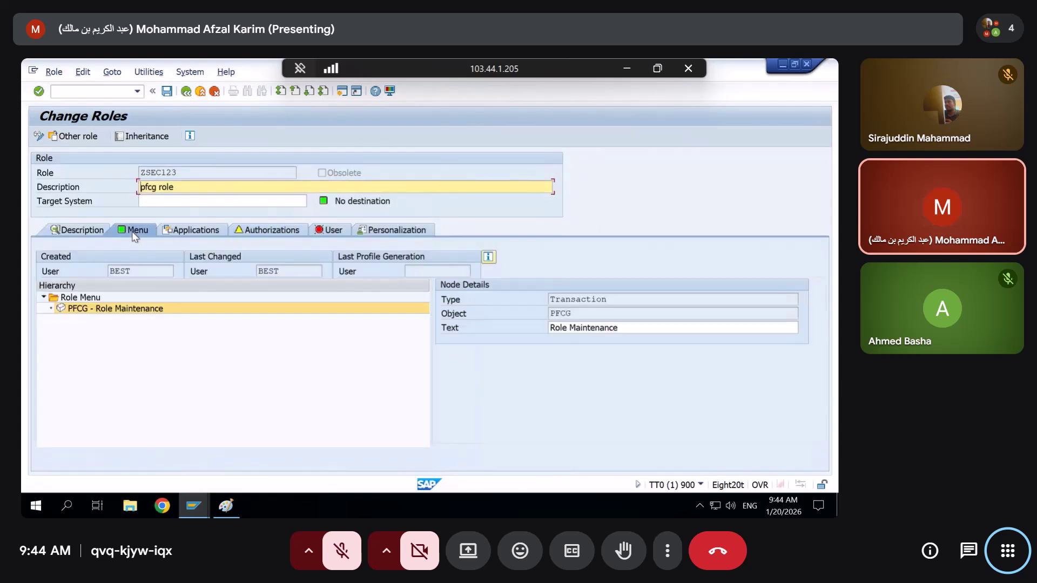
Add transaction SU53 (Evaluate Authorization Check) to ZSEC123's role menu
left_click(139, 257)
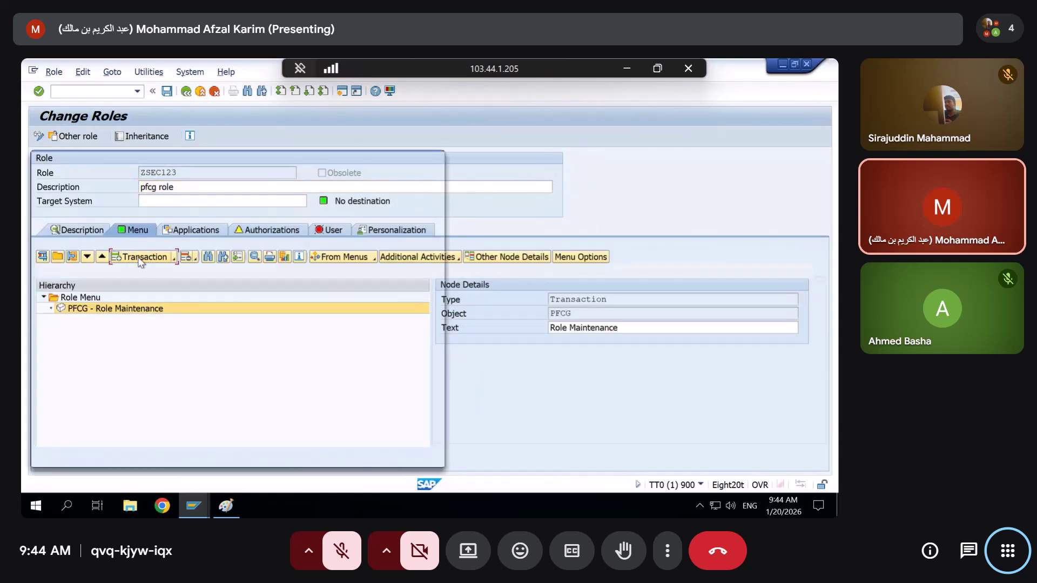
type("su")
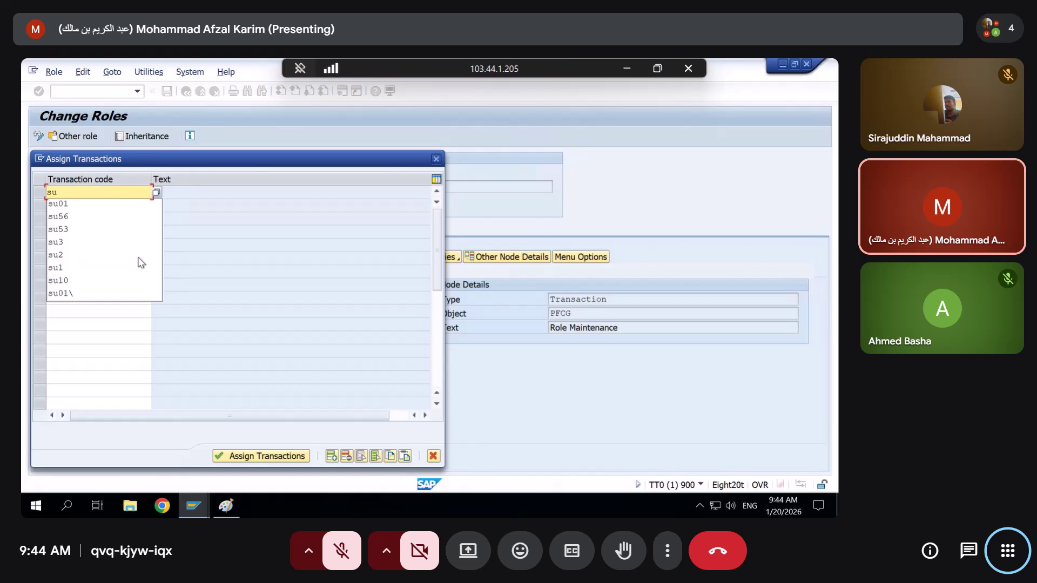
type("53")
key("Return")
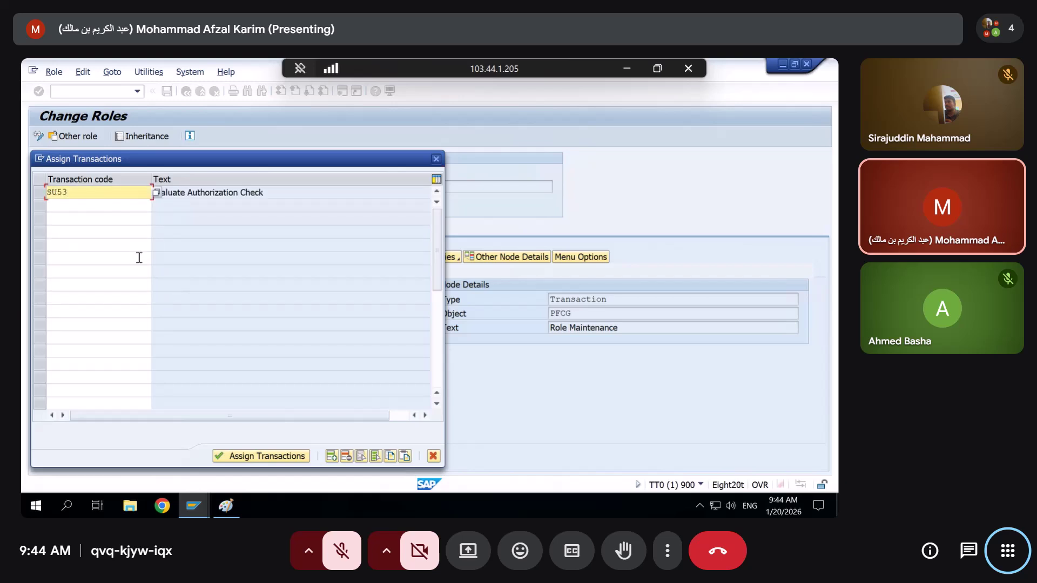
left_click(255, 454)
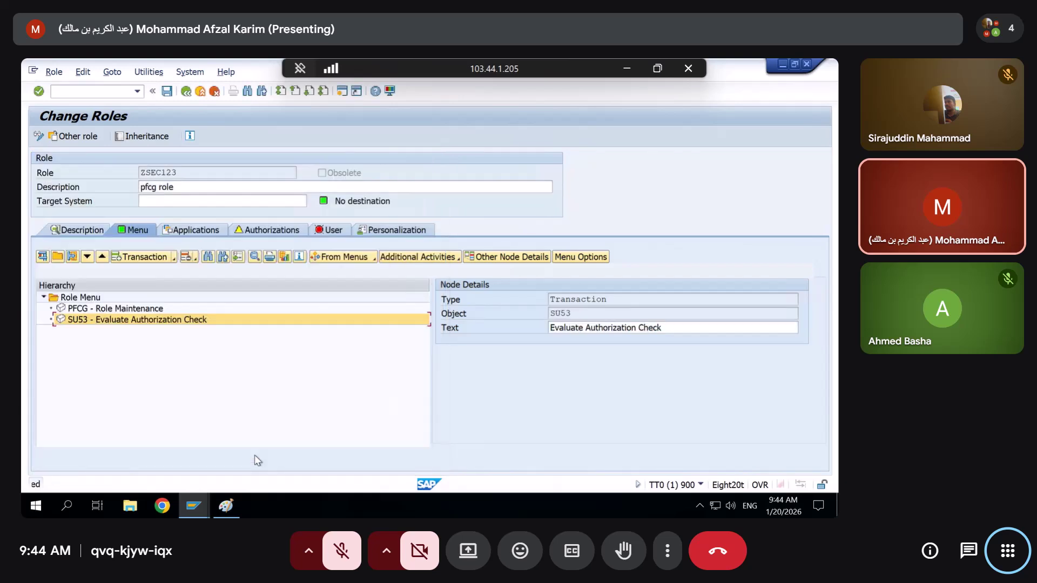
Generate ZSEC123's authorization profile from its authorization data and go back to the role
left_click(271, 231)
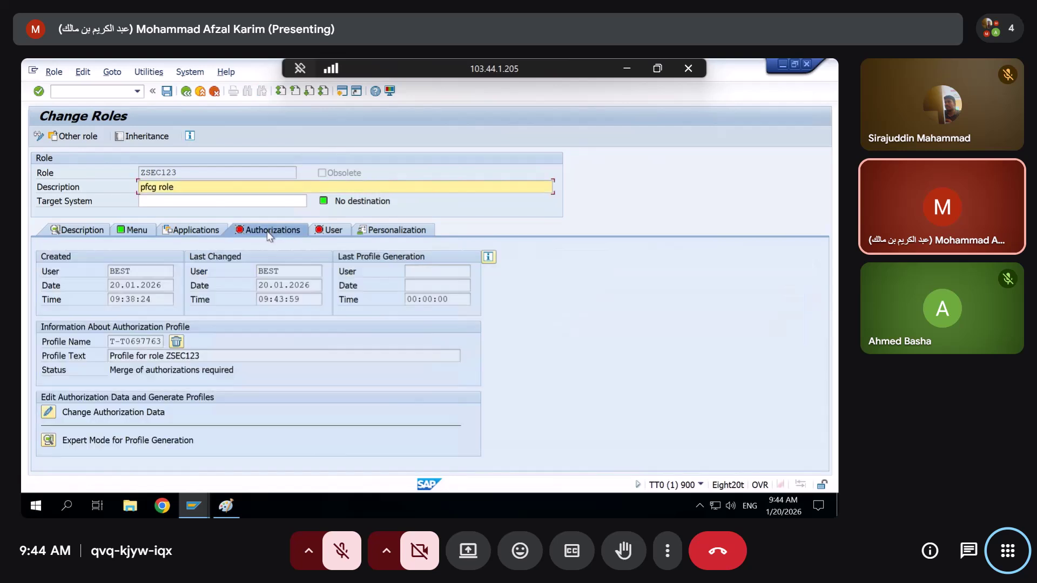
left_click(48, 413)
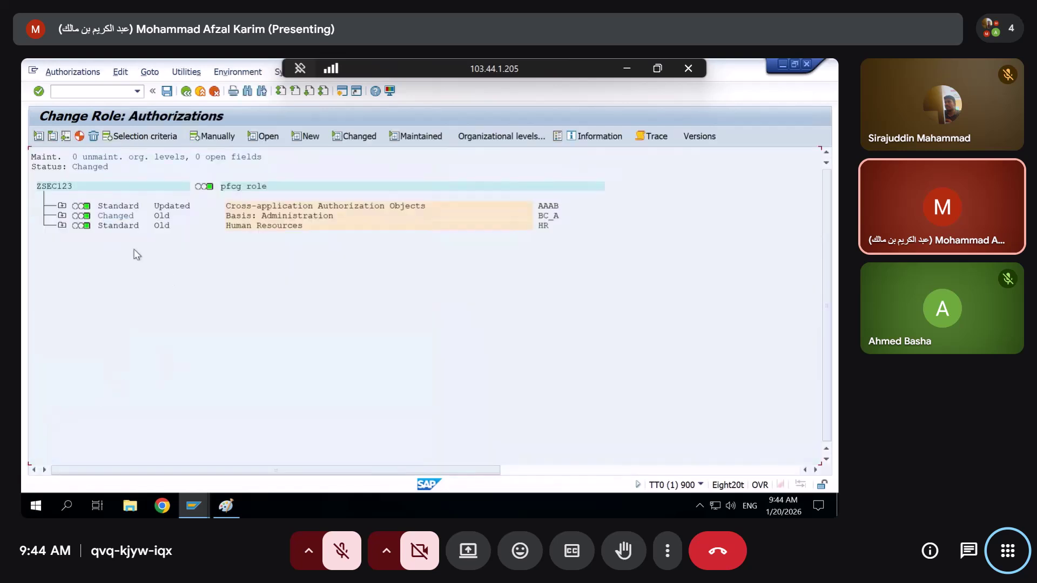
left_click(79, 137)
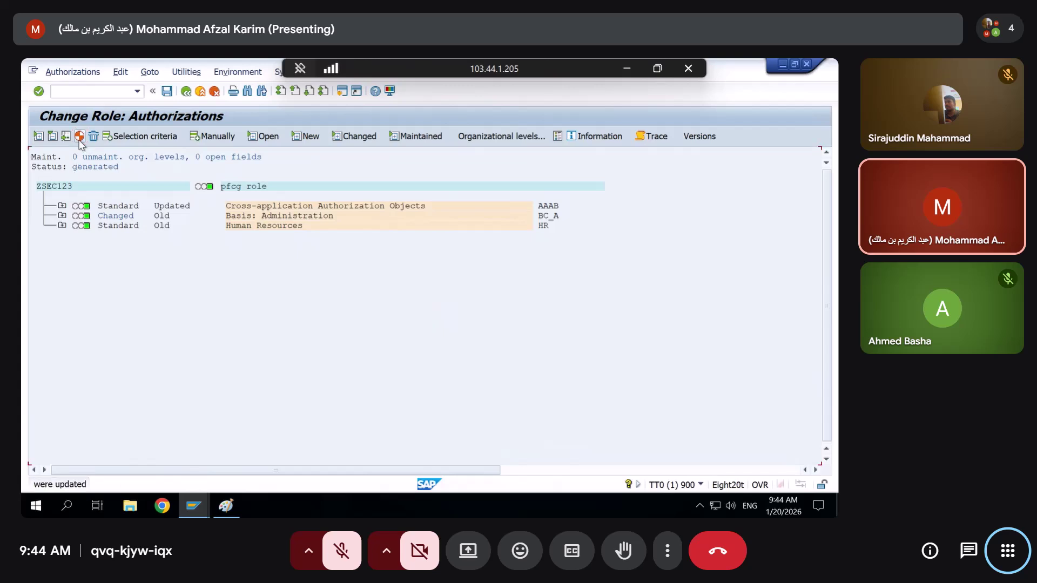
left_click(186, 92)
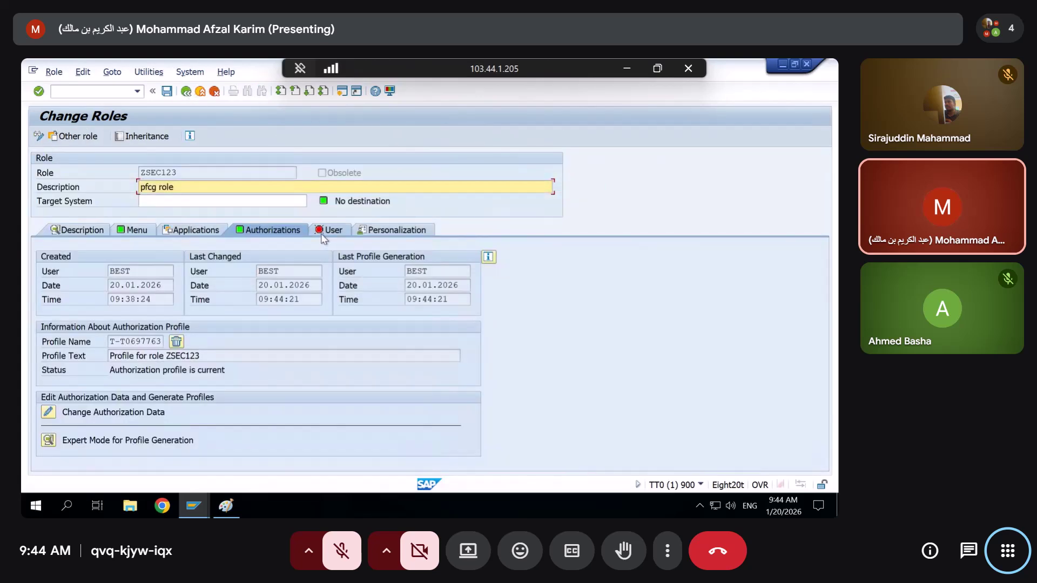
left_click(321, 234)
Assign the test user to ZSEC123, save the role, and run a full user master comparison
key("Return")
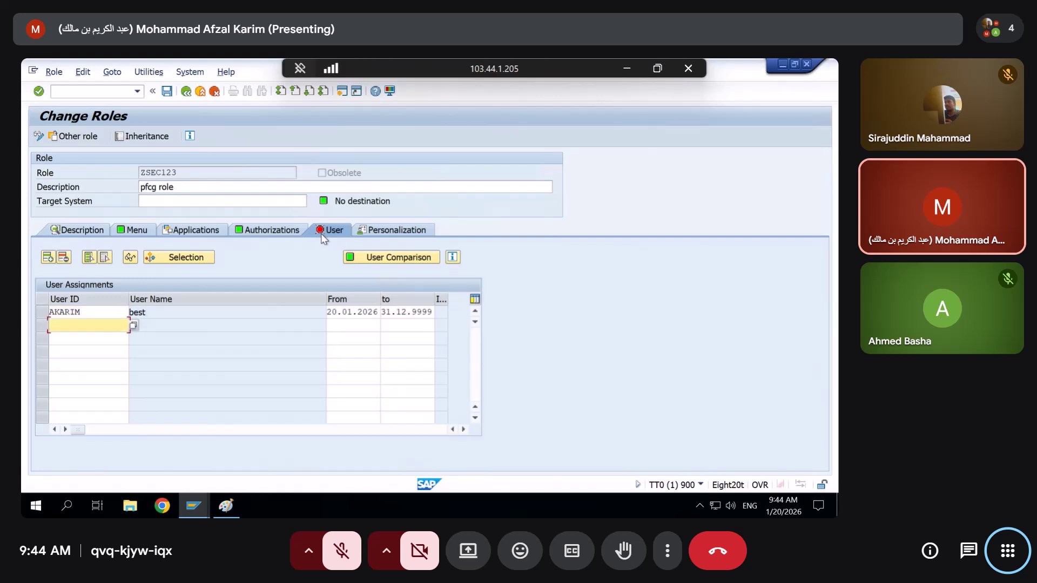
left_click(413, 260)
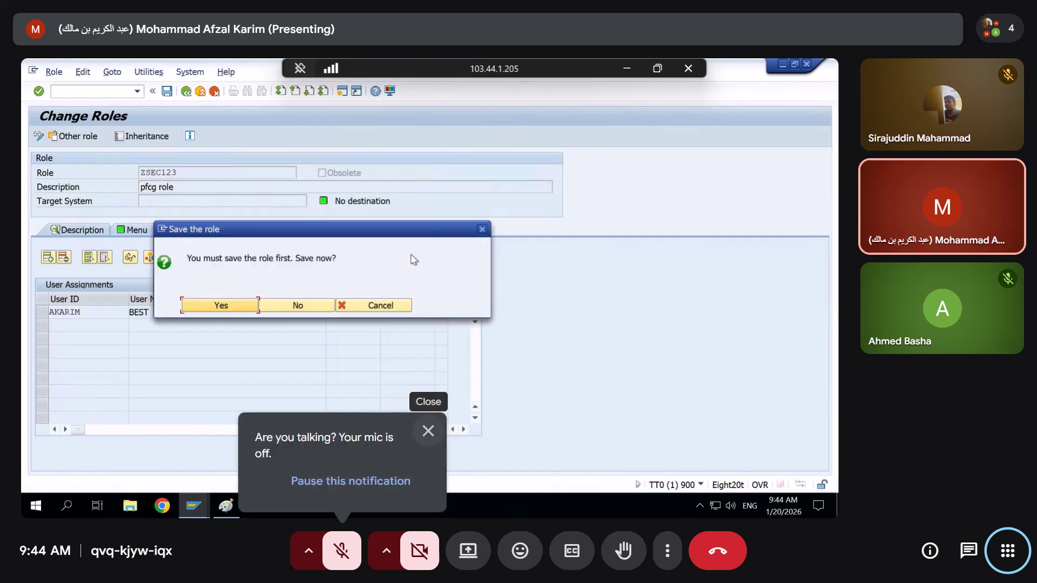
left_click(221, 305)
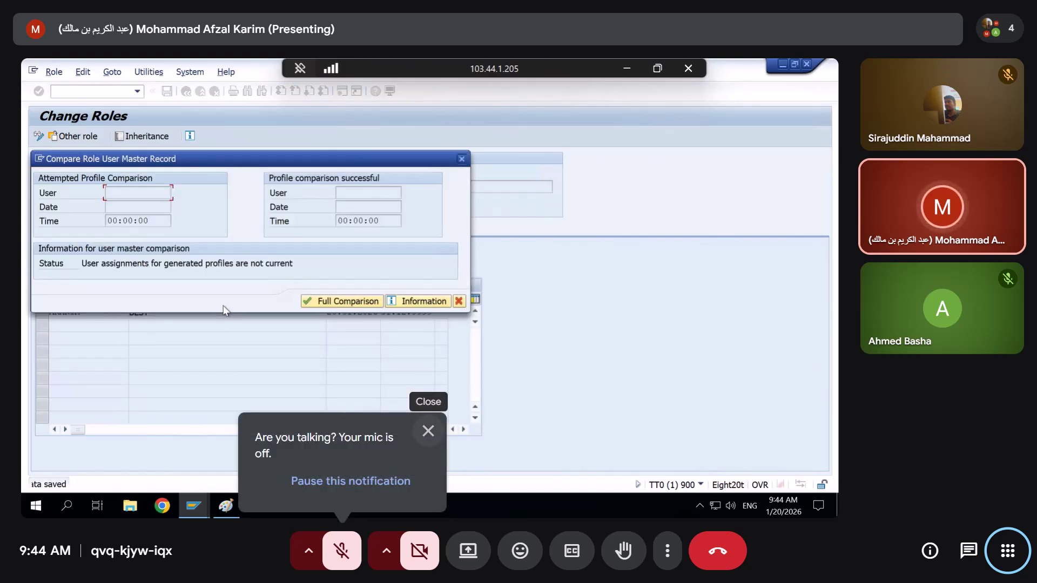
left_click(332, 305)
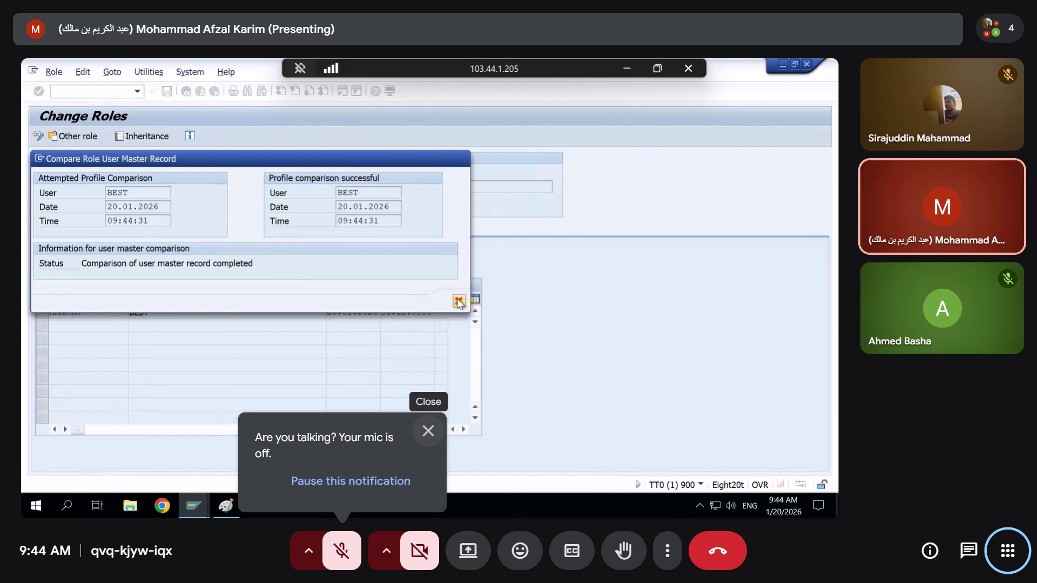
left_click(459, 301)
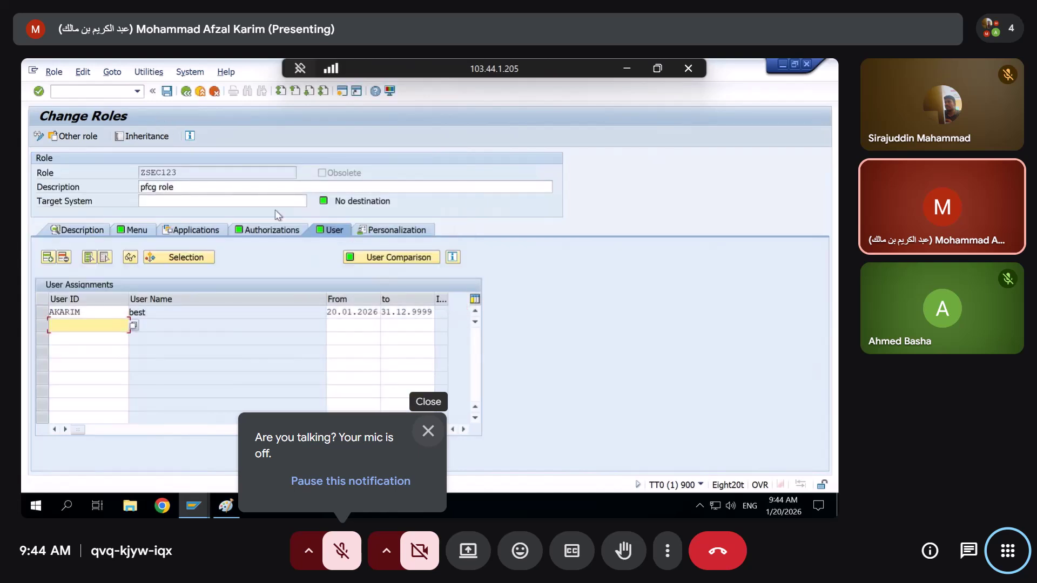
left_click(90, 91)
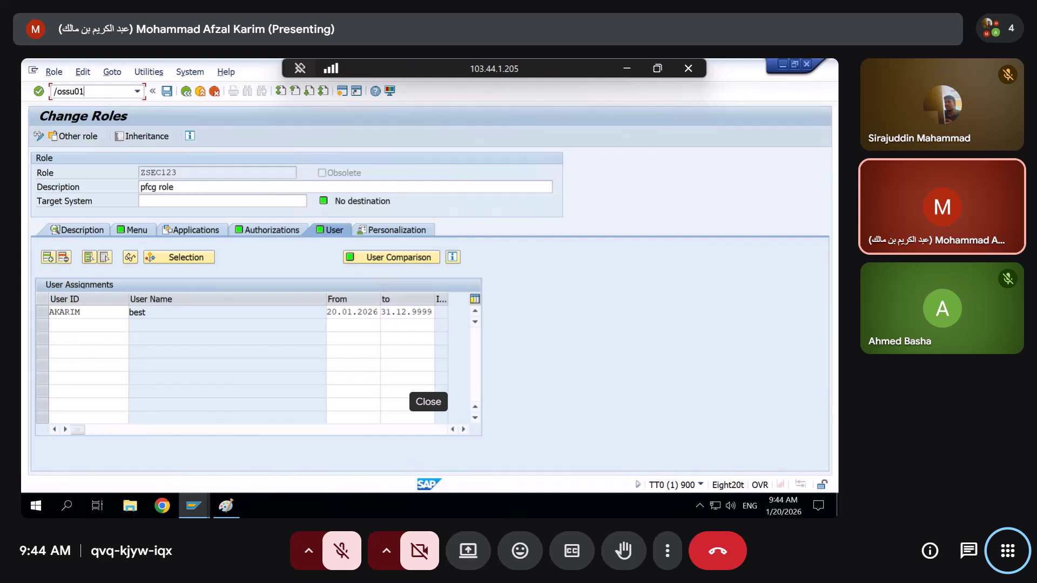
In SU01, remove role Z_SECURITY11 from the test user, keeping ZSEC123 and profile T-T0697763, and save
key("Return")
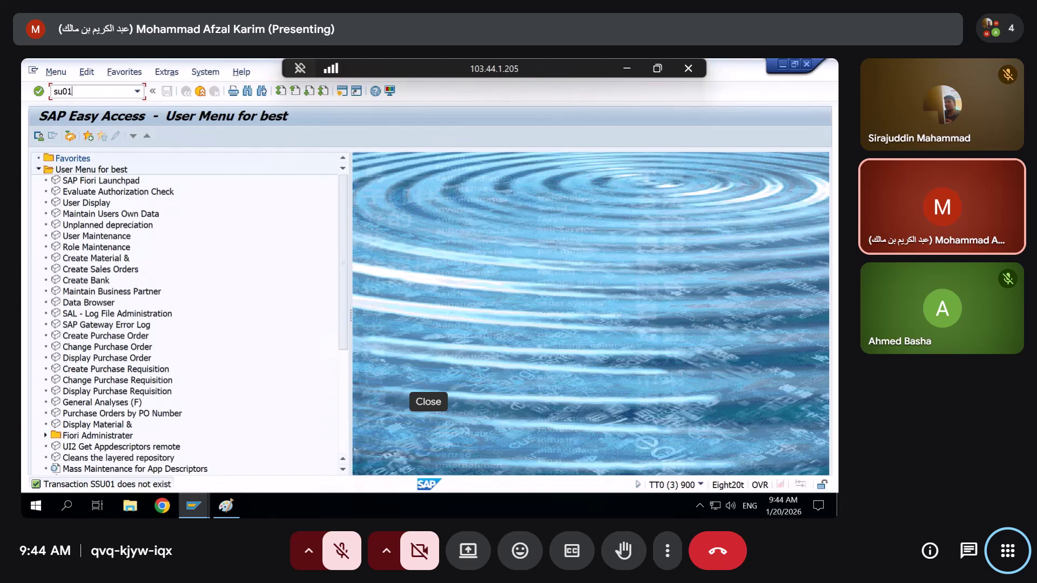
key("Return")
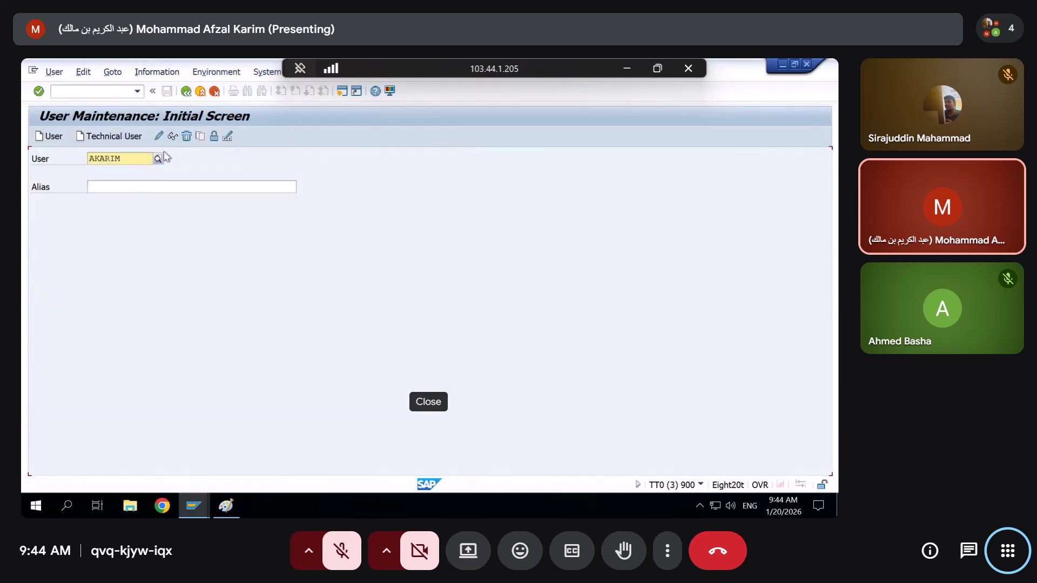
left_click(159, 136)
left_click(380, 206)
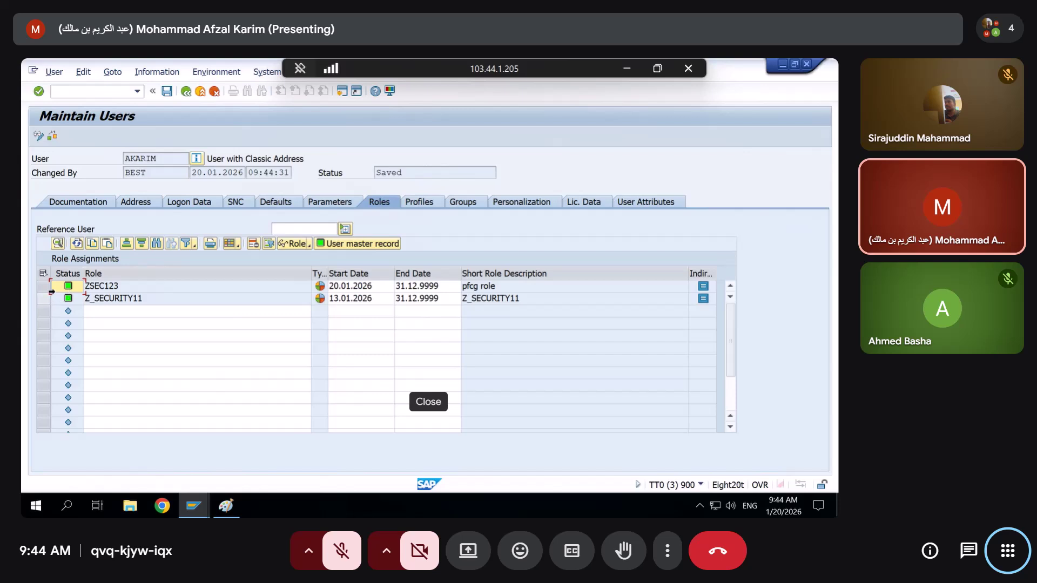
left_click(44, 298)
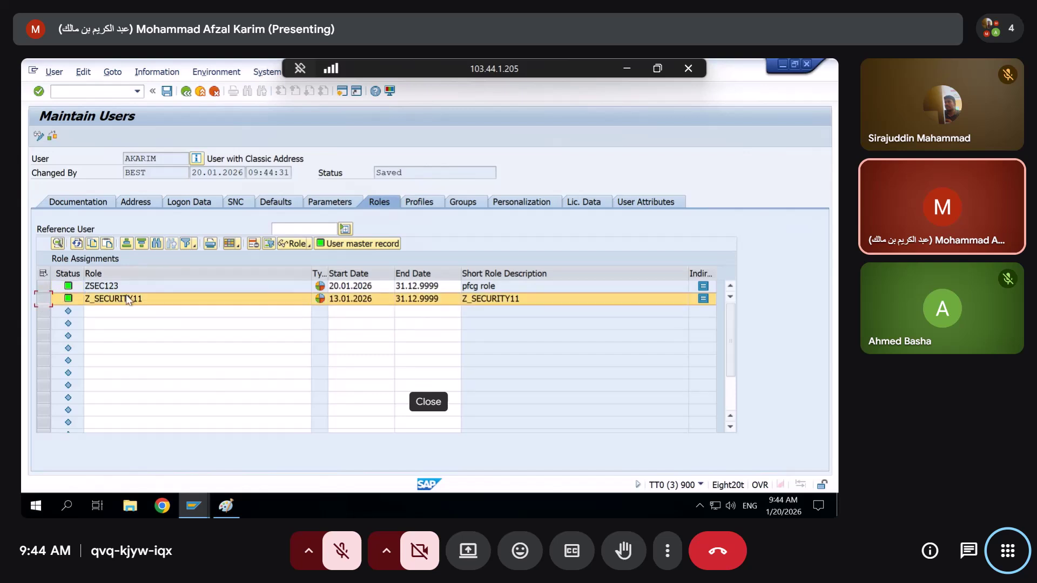
left_click(251, 243)
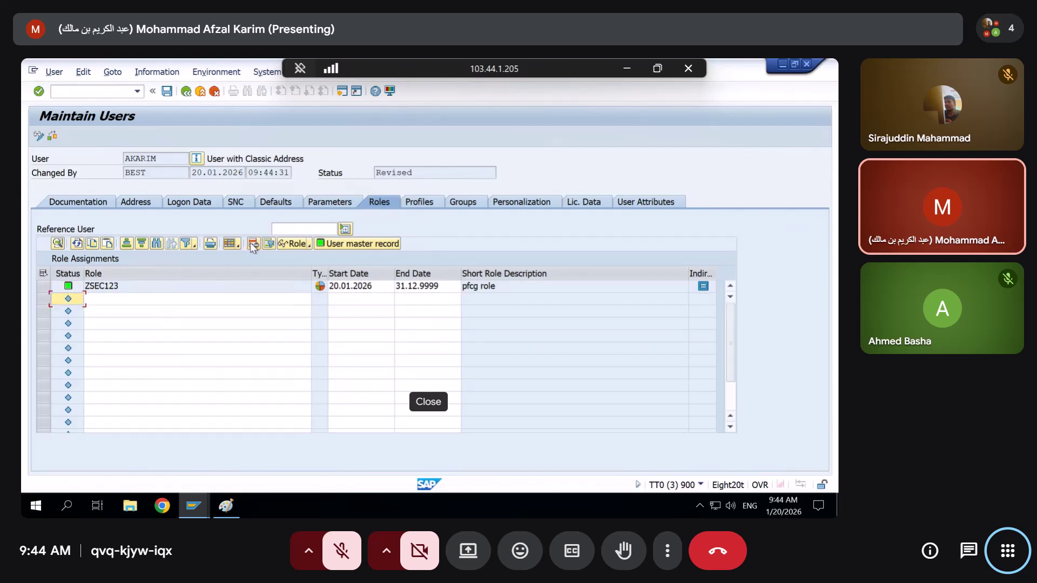
left_click(419, 203)
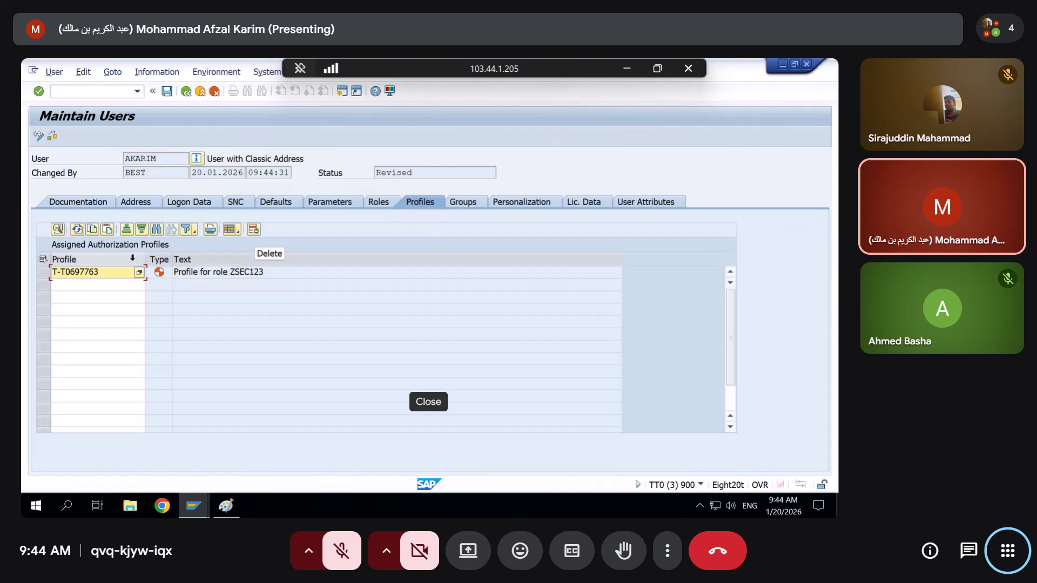
key("ctrl+s")
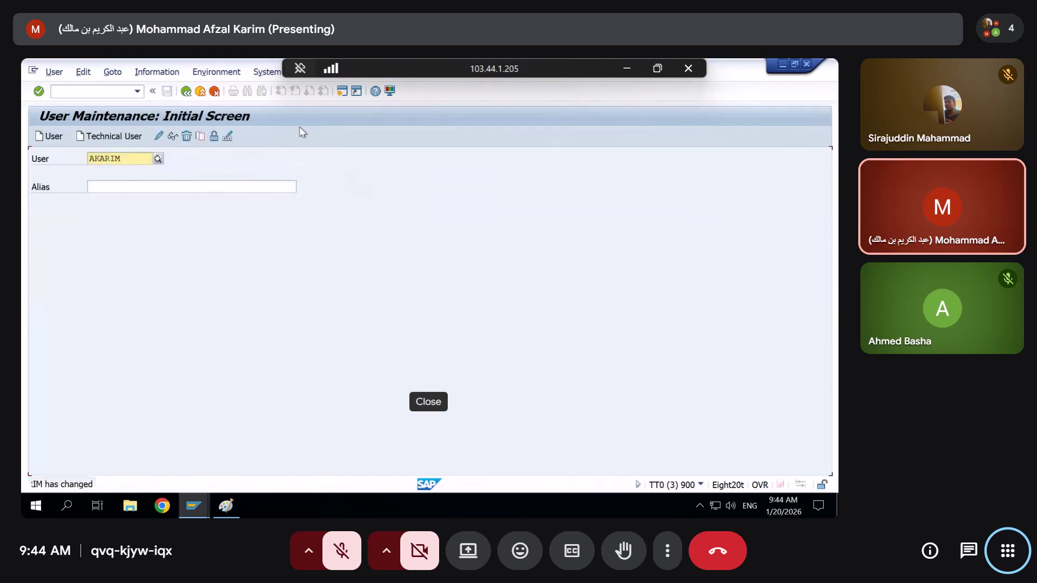
Log on to s4hana client 900 as the test user, with the user ID taken from history
mouse_move(193, 506)
left_click(90, 466)
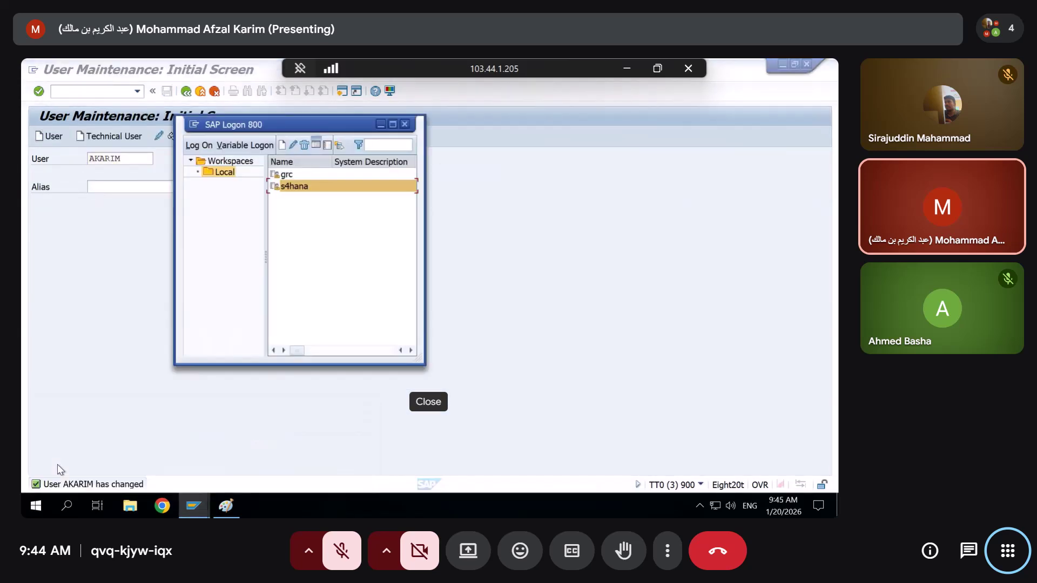
double_click(306, 186)
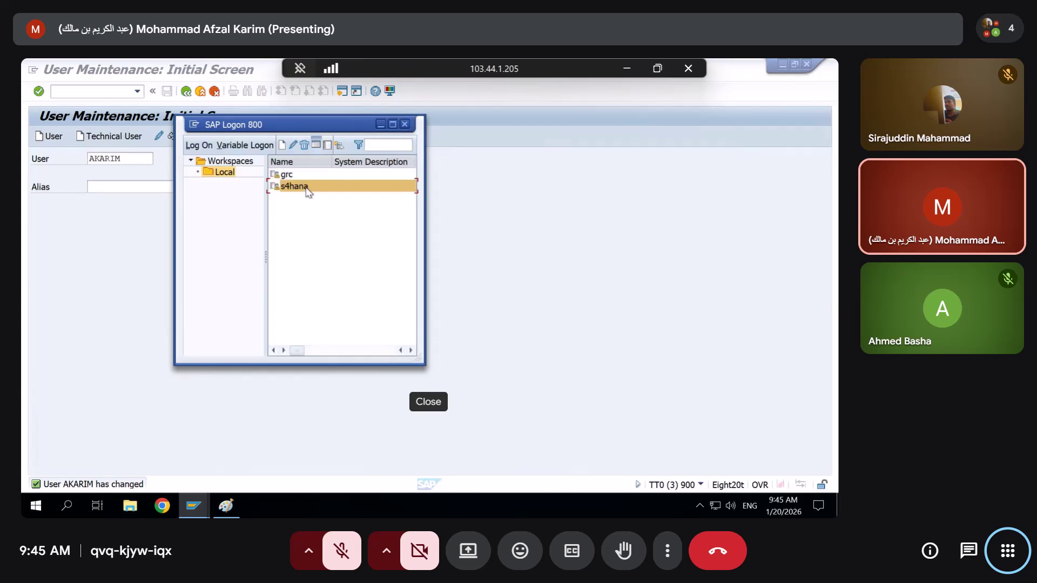
key("Down")
key("Down")
key("Down")
key("Down")
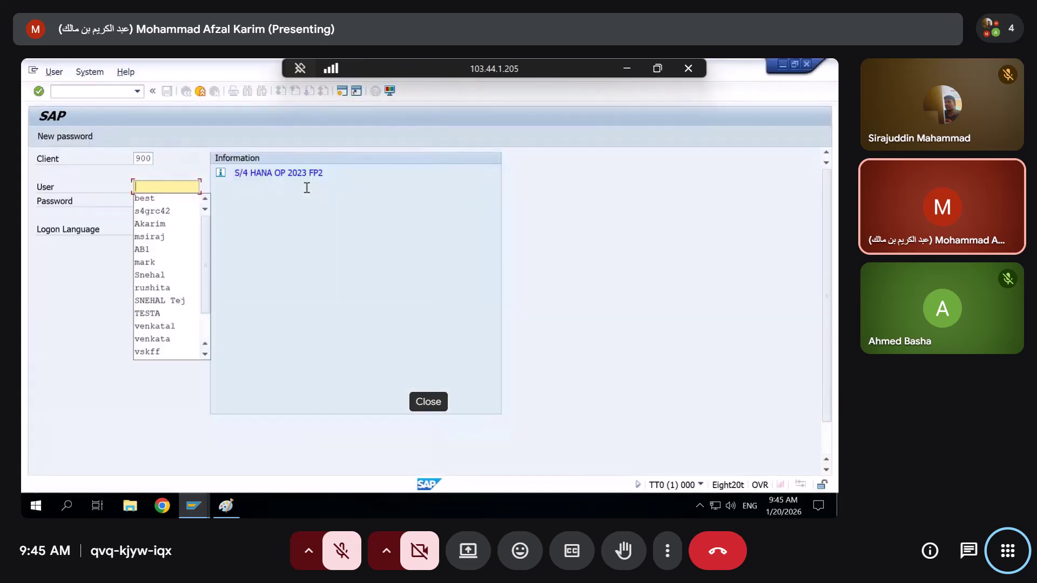
key("Return")
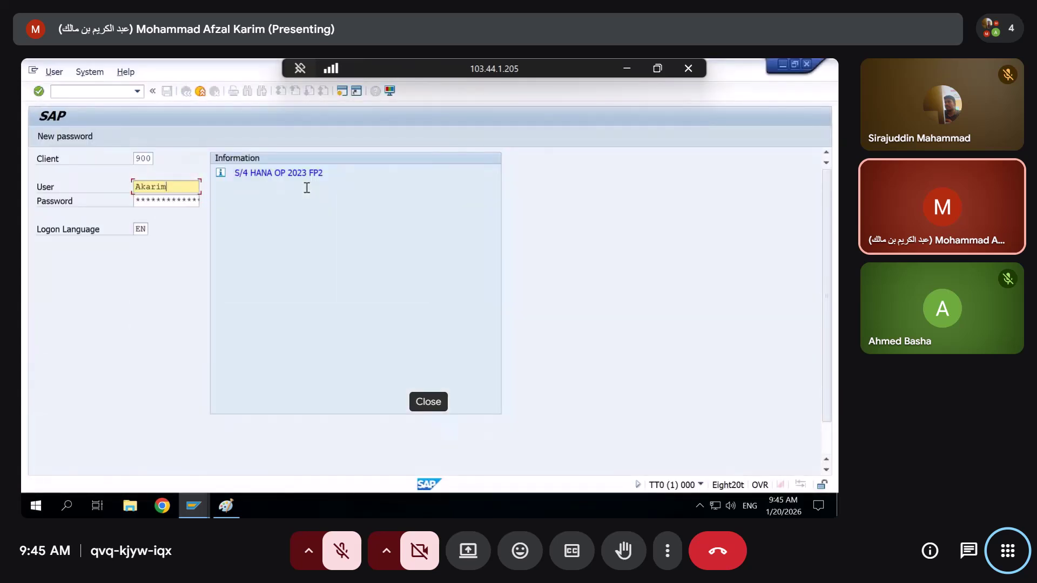
key("Tab")
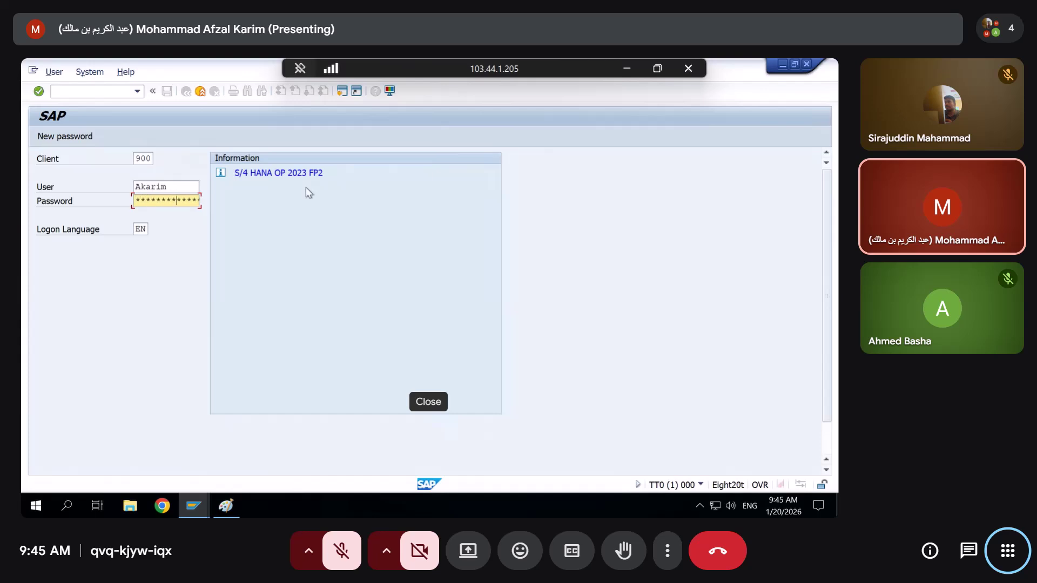
key("Return")
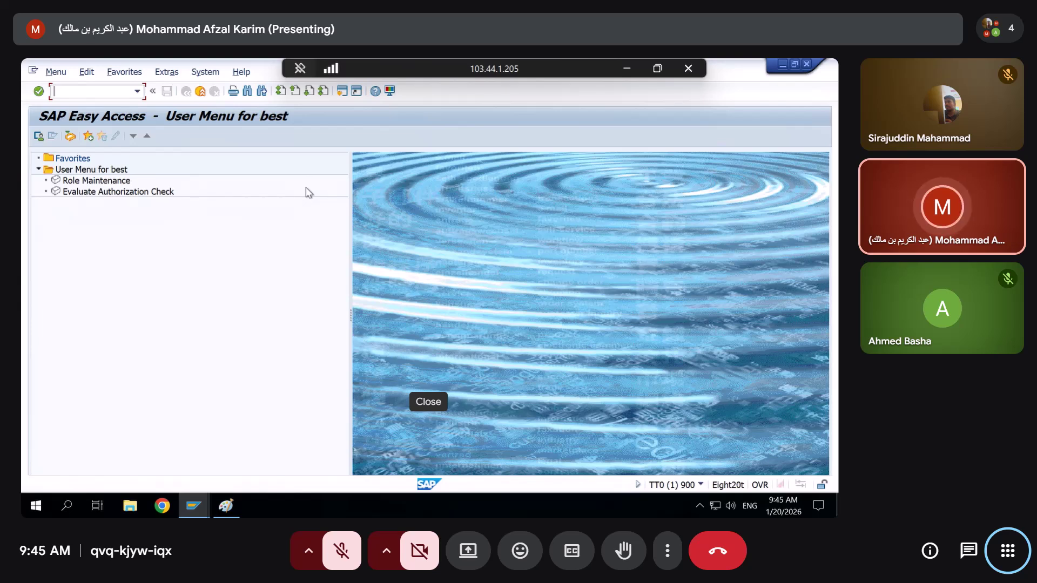
Try PFCG as the test user, then show the failed S_USER_AGR check (ACTVT, ACT_GROUP) in SU53
type("pfcg")
key("Return")
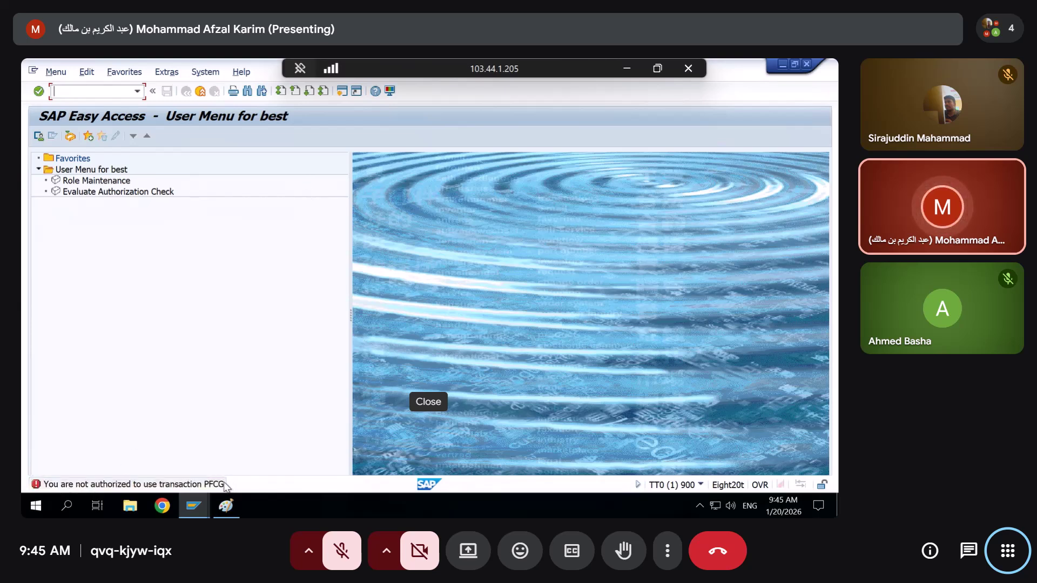
double_click(98, 195)
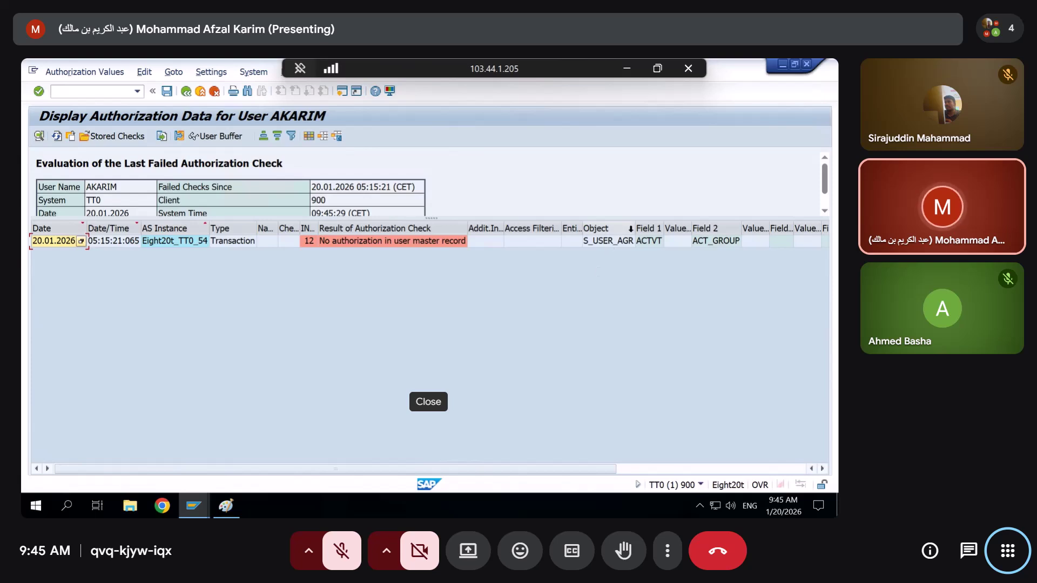
left_click_drag(650, 226, 661, 225)
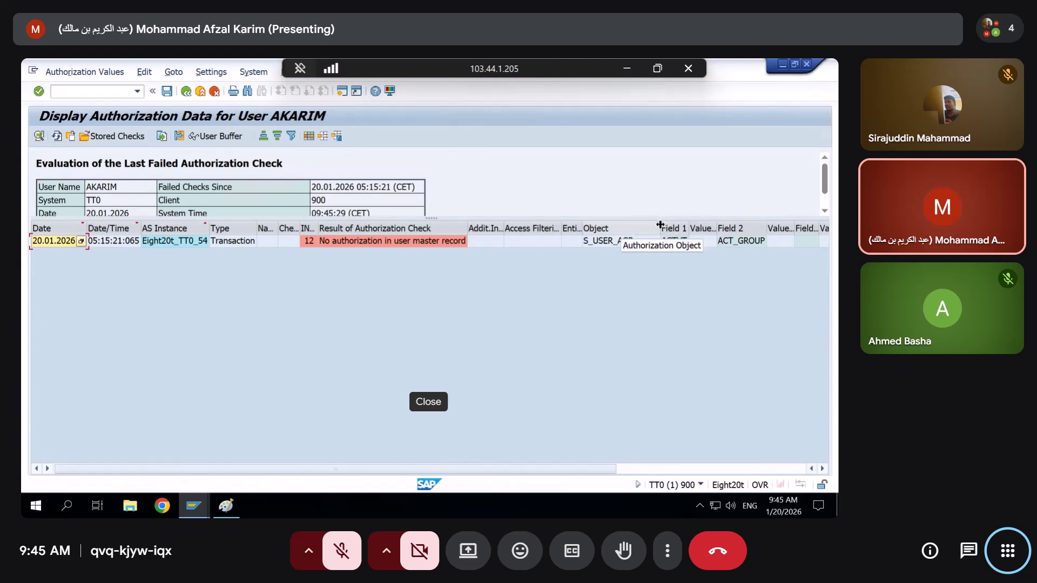
left_click(608, 241)
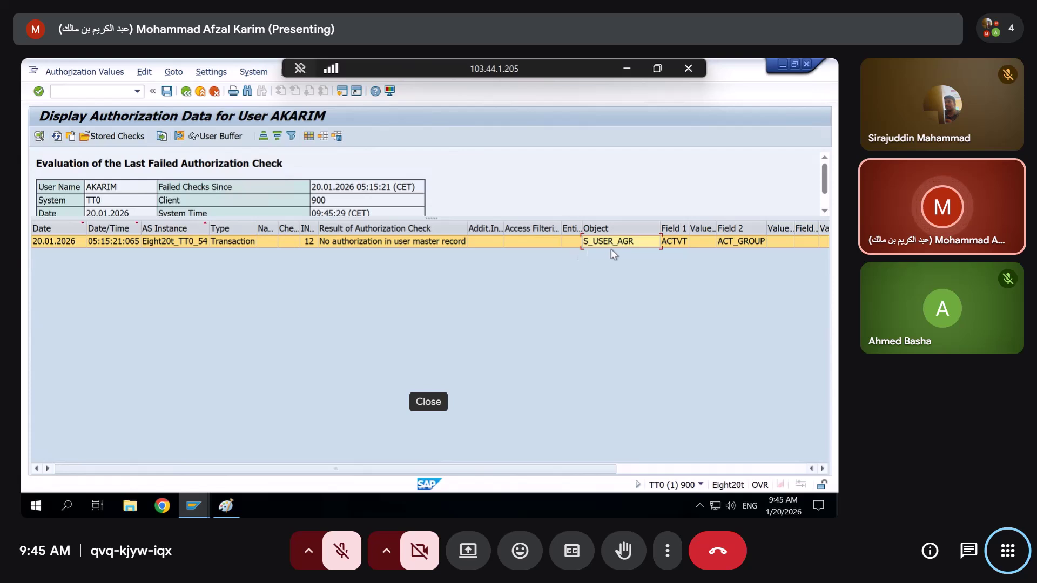
Minimize the authorization data and logon windows and start SU24 with /nSU24
left_click(782, 65)
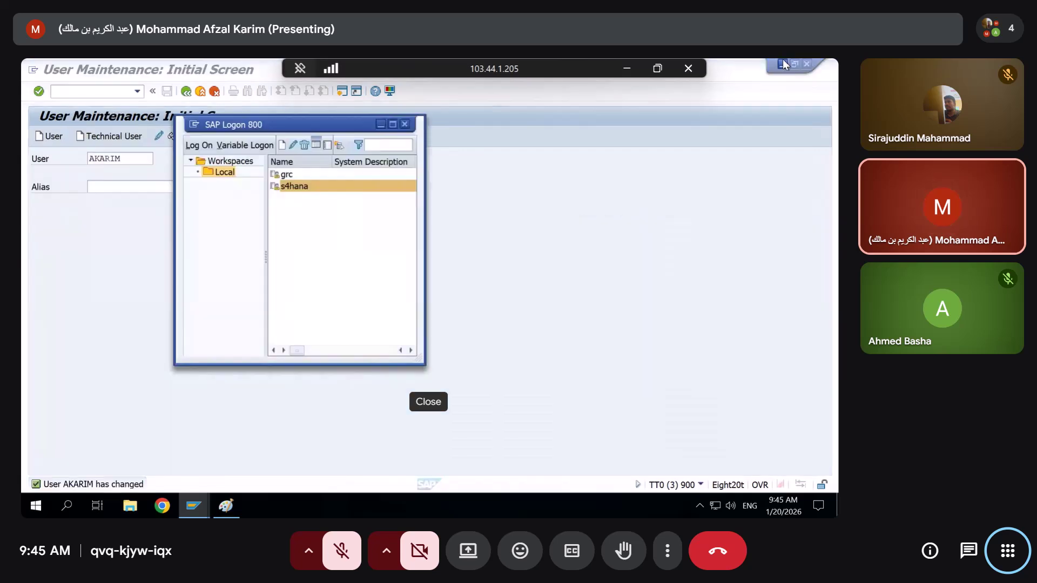
left_click(380, 125)
left_click(96, 92)
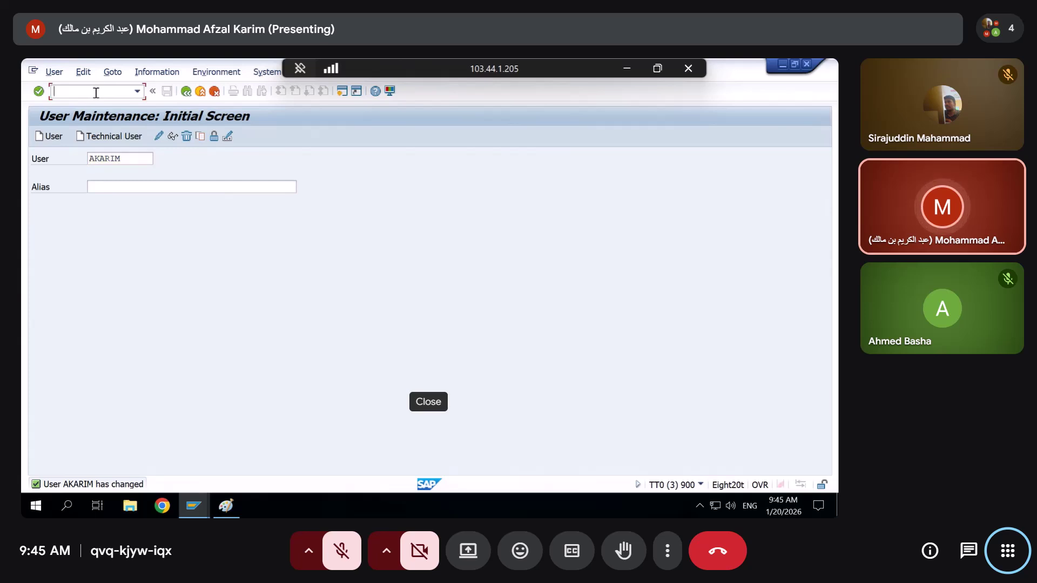
type("/n")
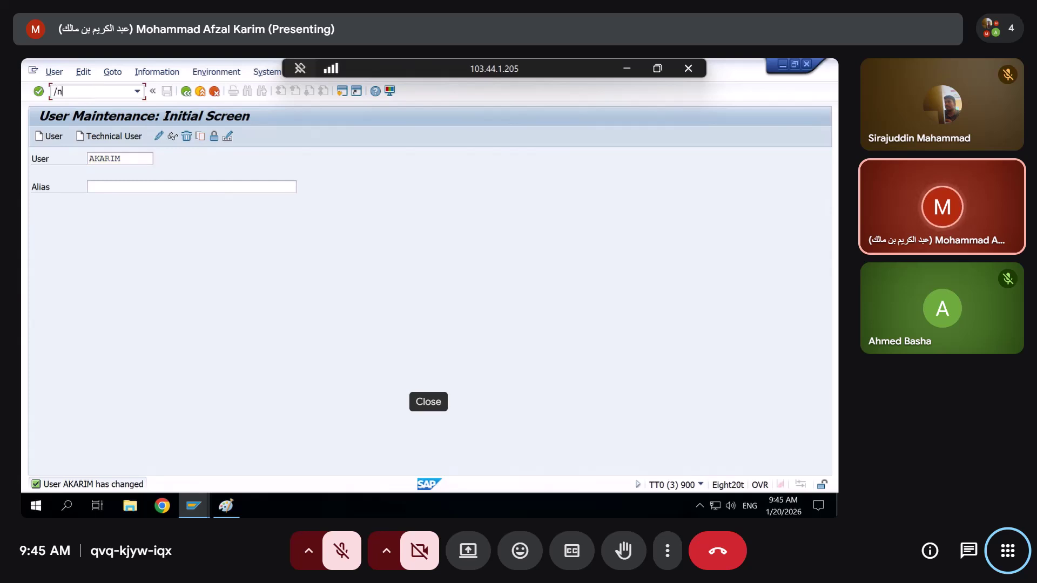
type("su24")
key("Return")
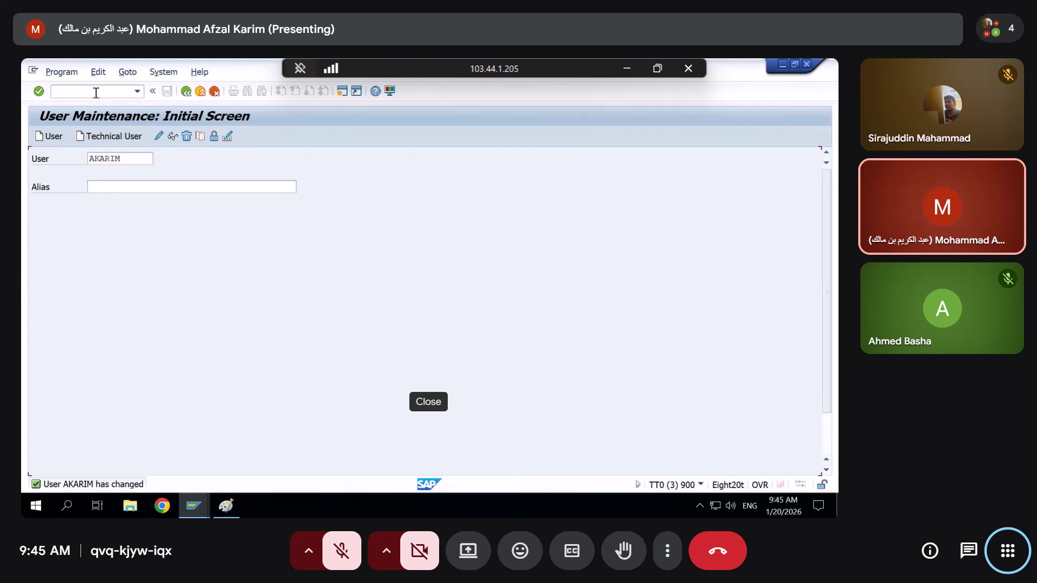
Display PFCG's authorization default values, select S_USER_AGR, then restore ZSEC123's Change Roles window
left_click(233, 216)
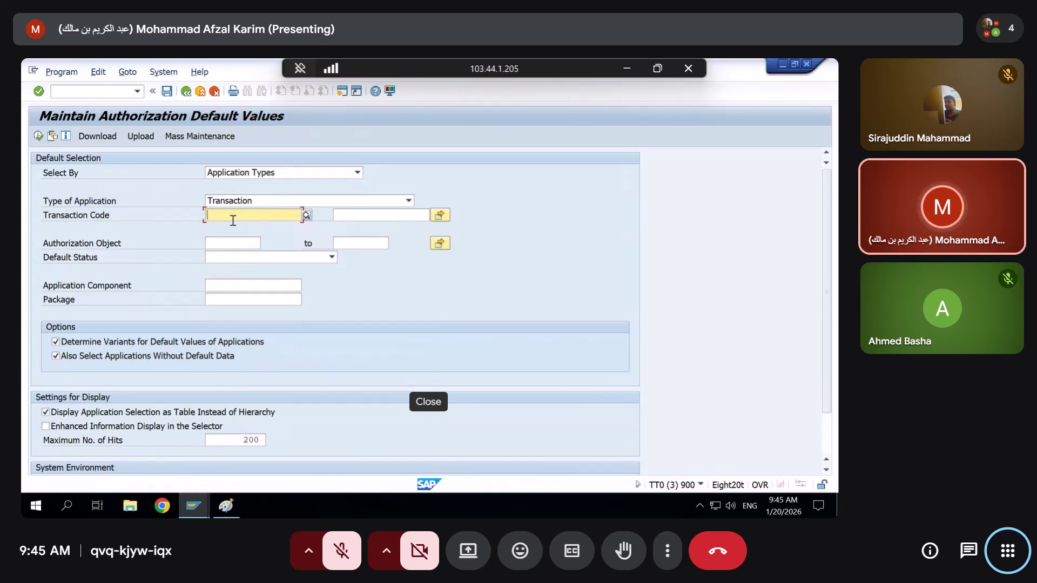
type("s")
key("BackSpace")
type("pfcg")
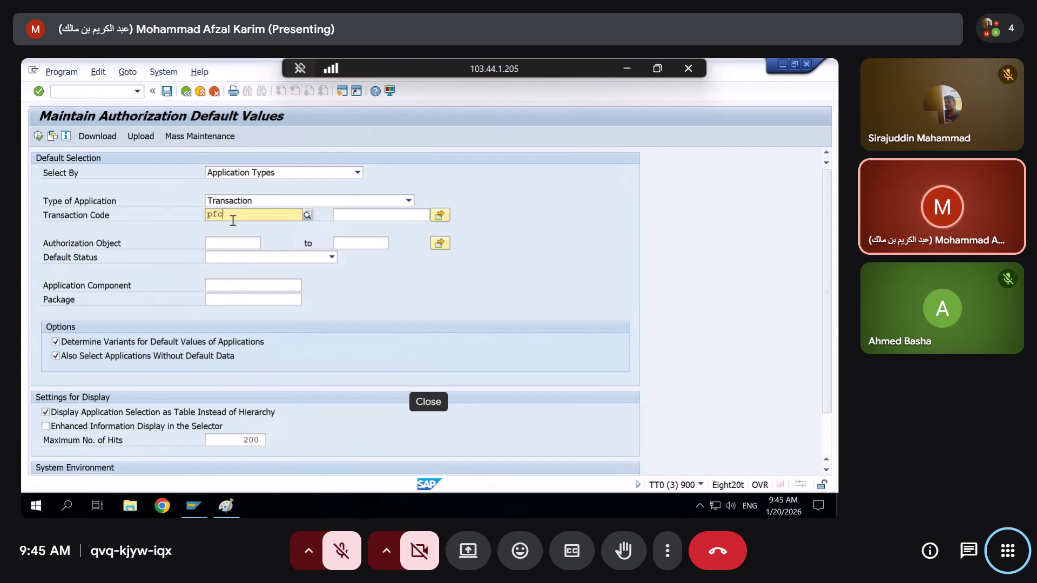
key("Return")
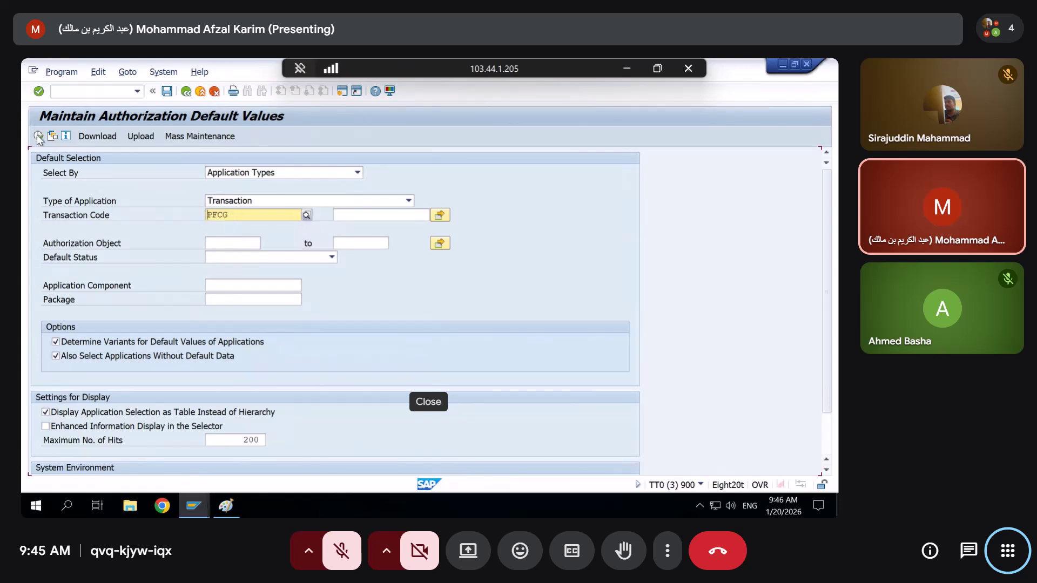
left_click(38, 136)
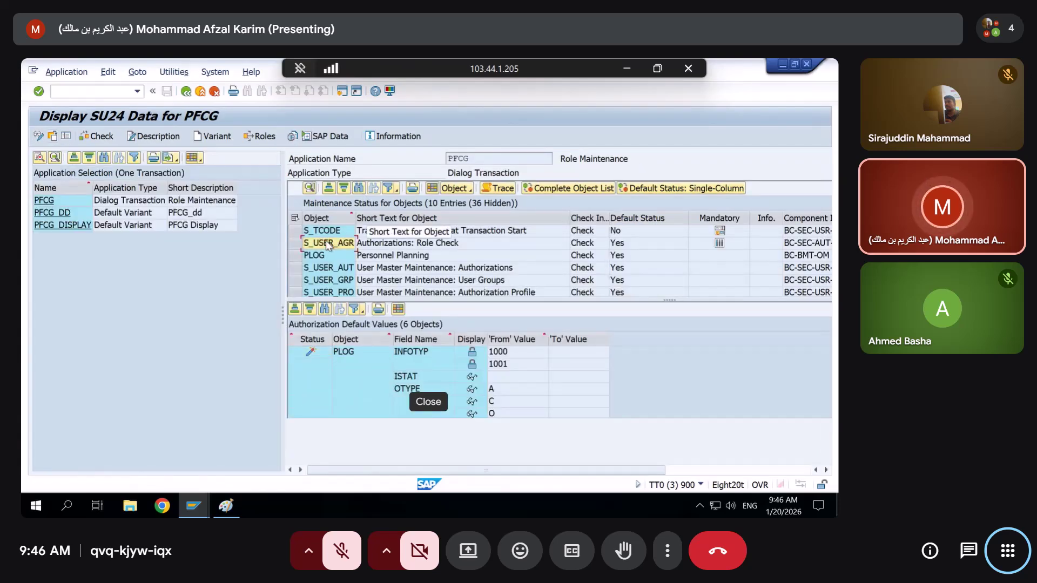
left_click(299, 244)
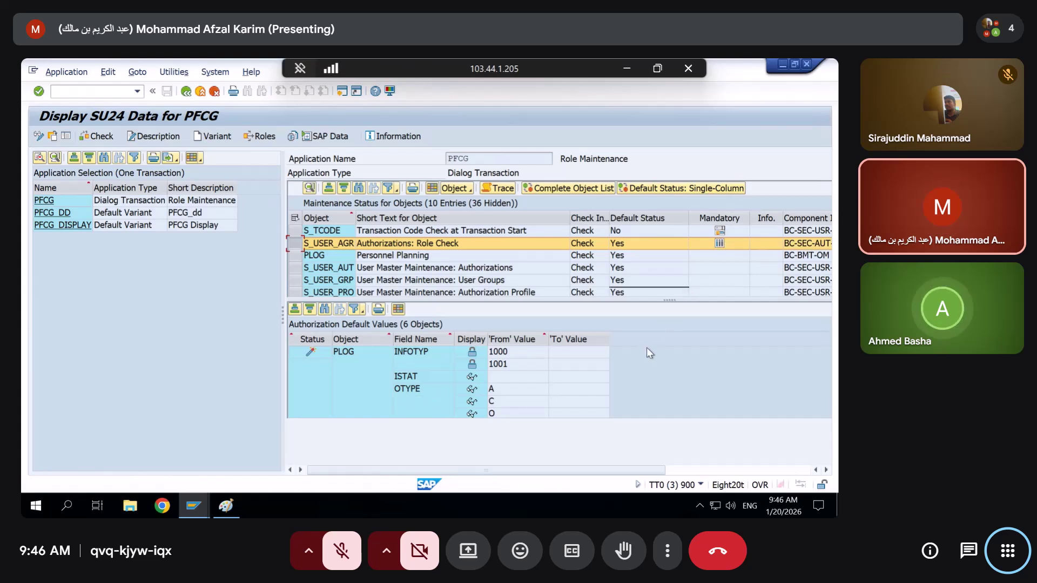
left_click_drag(668, 300, 668, 324)
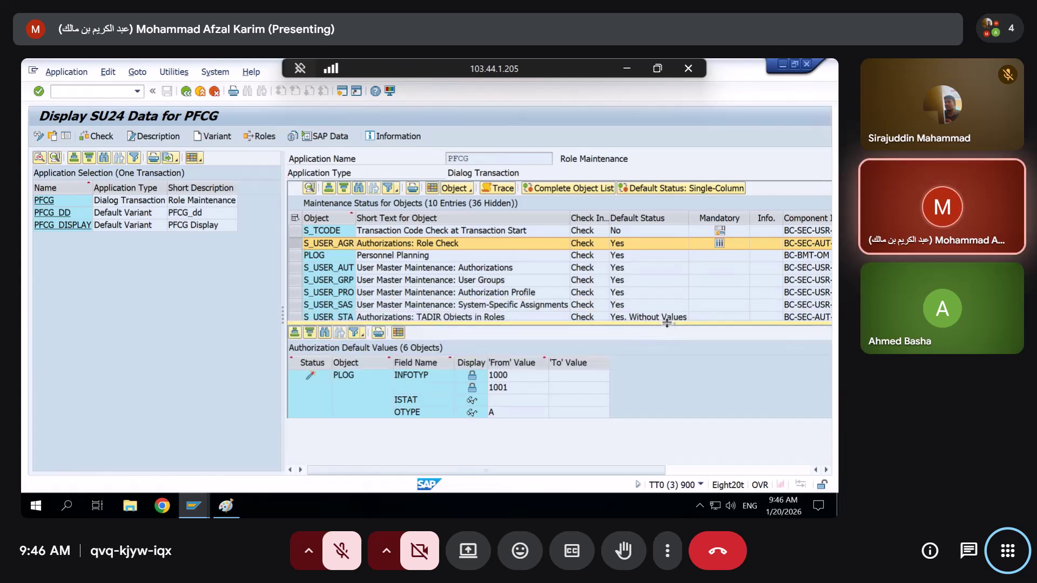
left_click(783, 64)
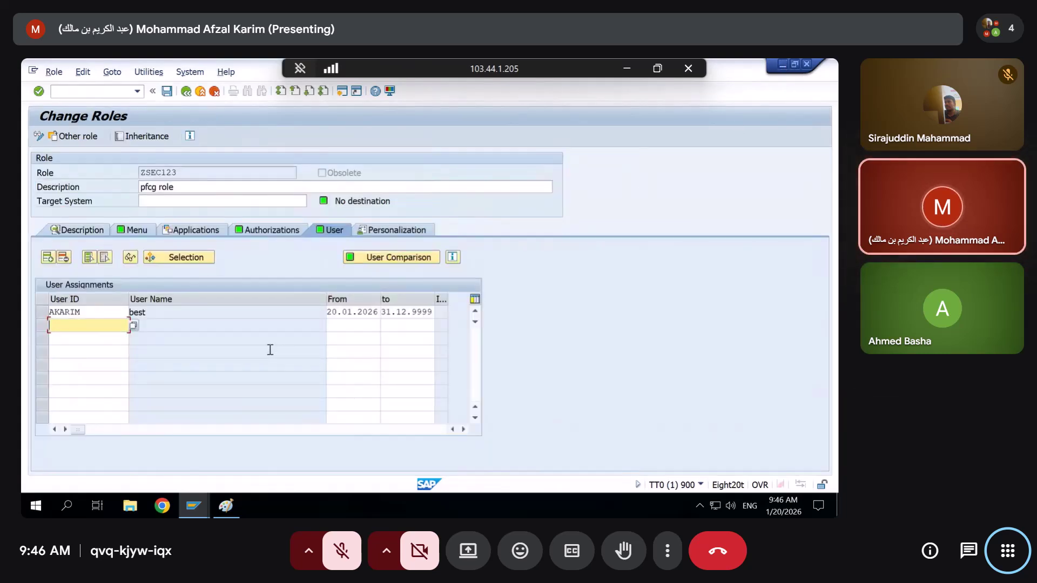
In ZSEC123's authorization data, activate S_USER_AGR under Basis: Administration and delete its 01 Role Check authorization
left_click(264, 232)
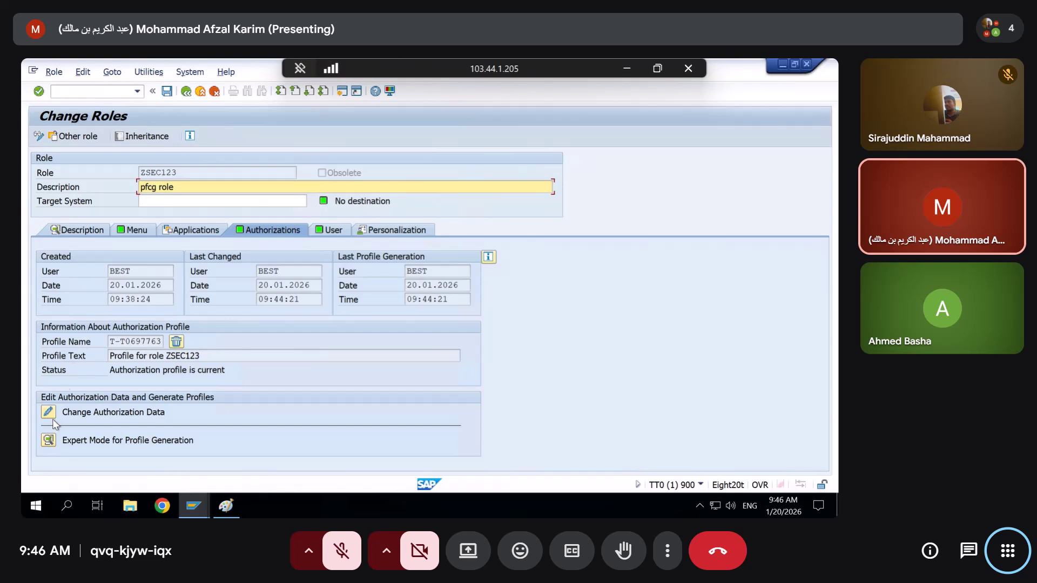
left_click(48, 413)
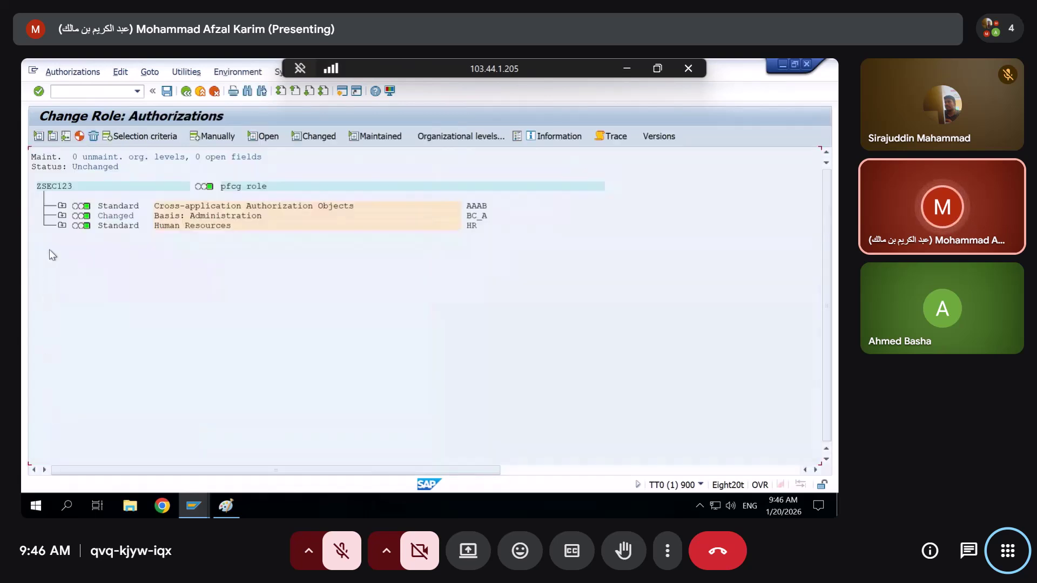
left_click(61, 216)
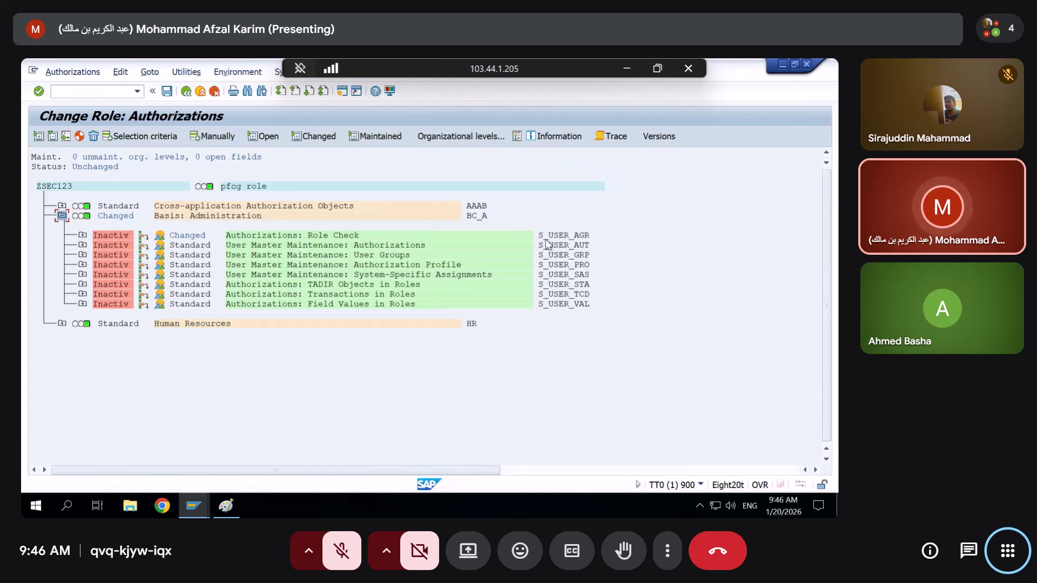
left_click(143, 236)
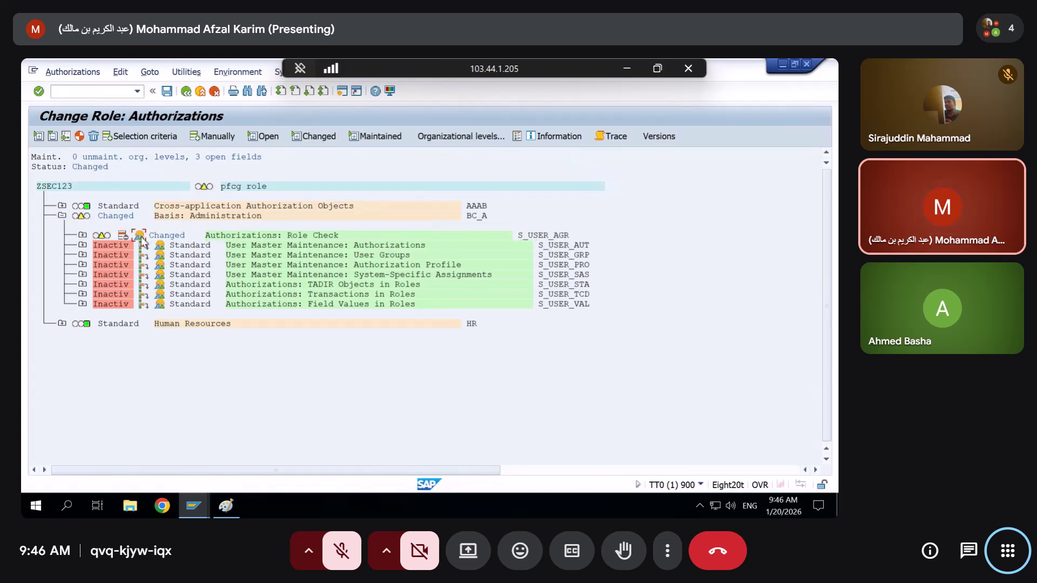
left_click(82, 236)
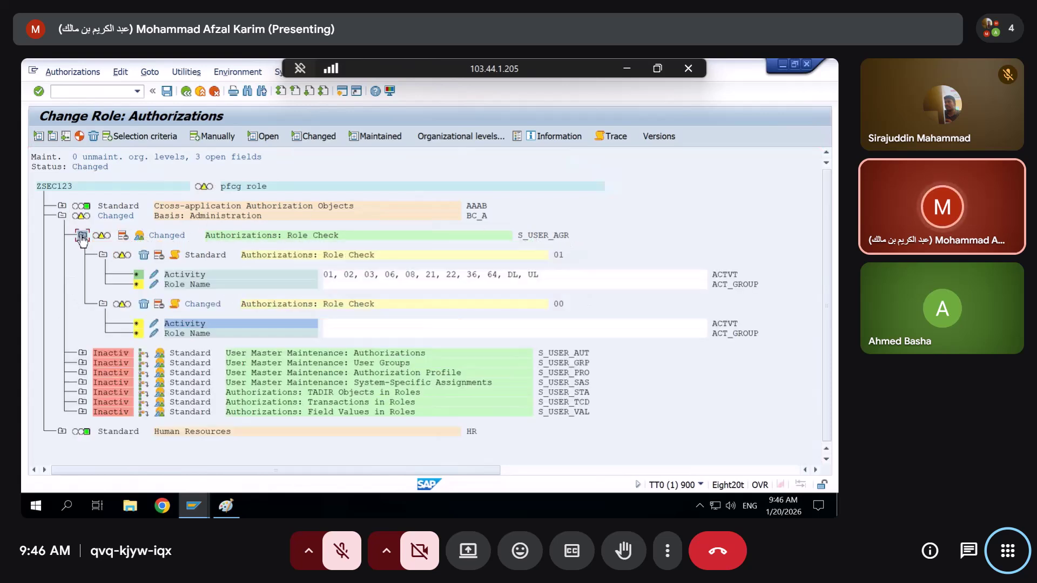
left_click(144, 255)
left_click(207, 285)
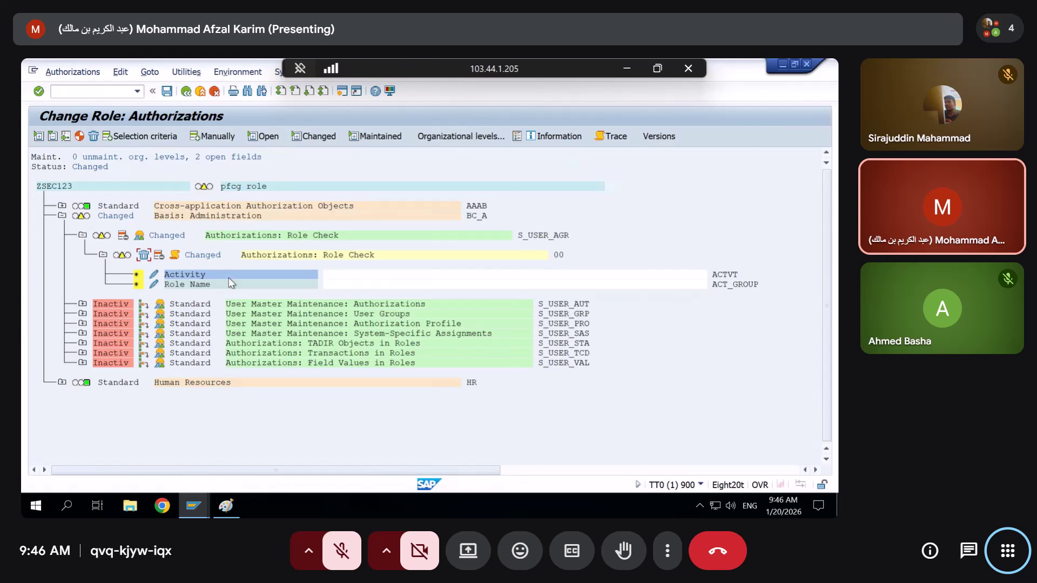
Generate ZSEC123's profile despite open fields, then switch among the open SAP sessions
left_click(79, 136)
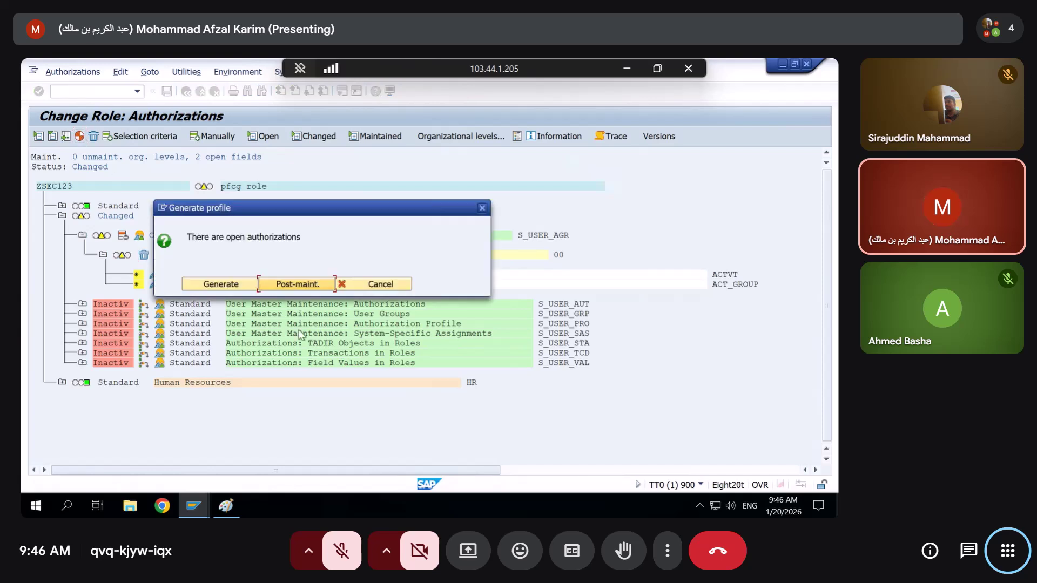
left_click(196, 283)
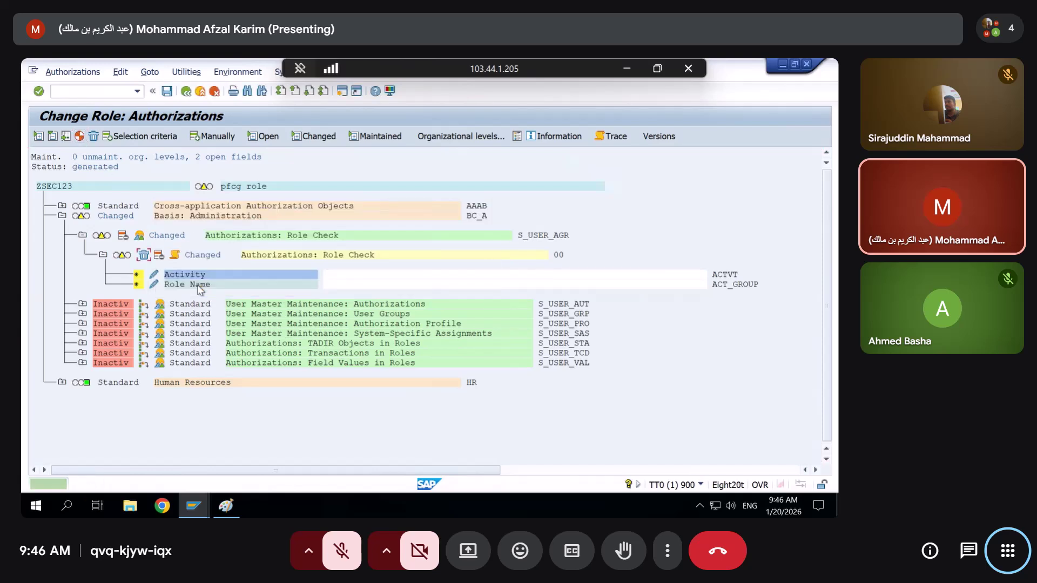
key("alt+Tab")
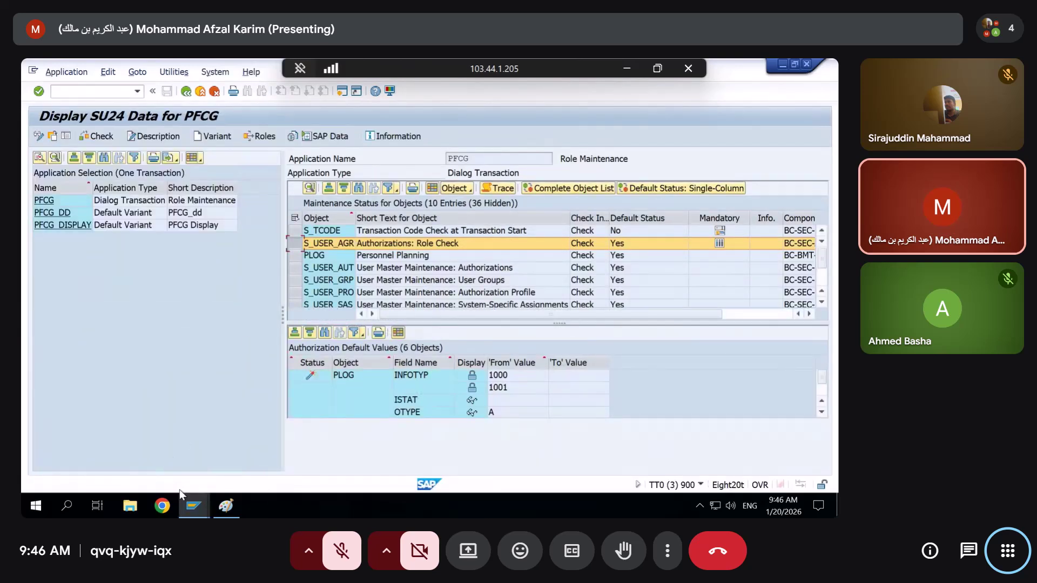
left_click(193, 508)
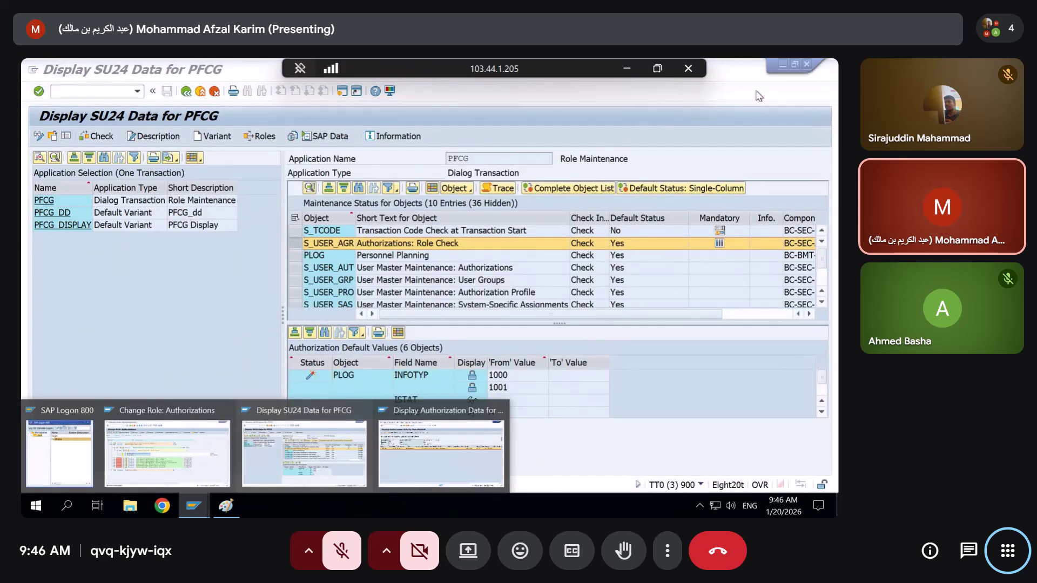
left_click(167, 453)
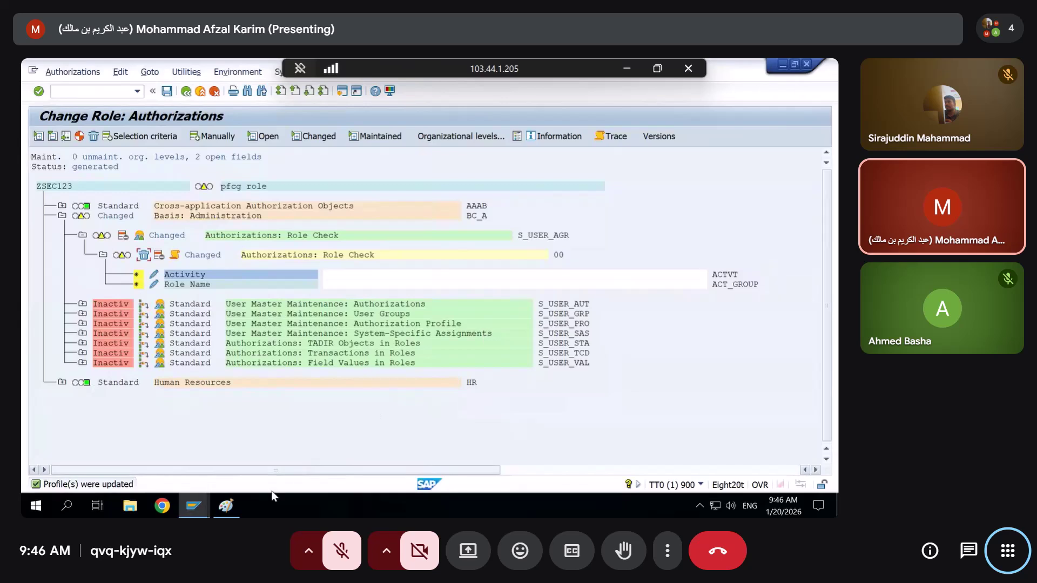
left_click(205, 507)
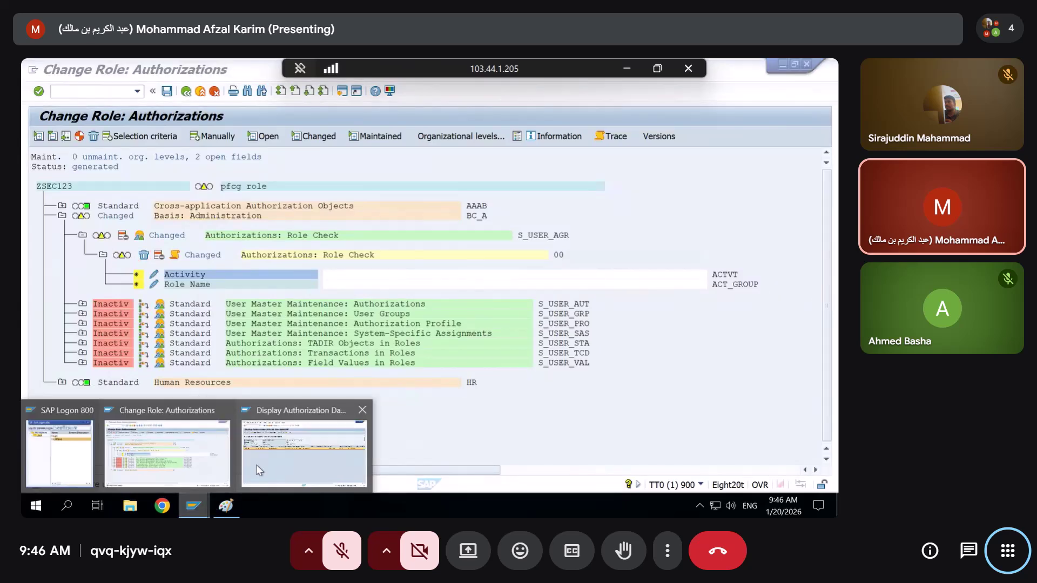
From the SU53 session, try creating single role ZSEC1234 via /oPFCG and get the no-authorization error
left_click(256, 470)
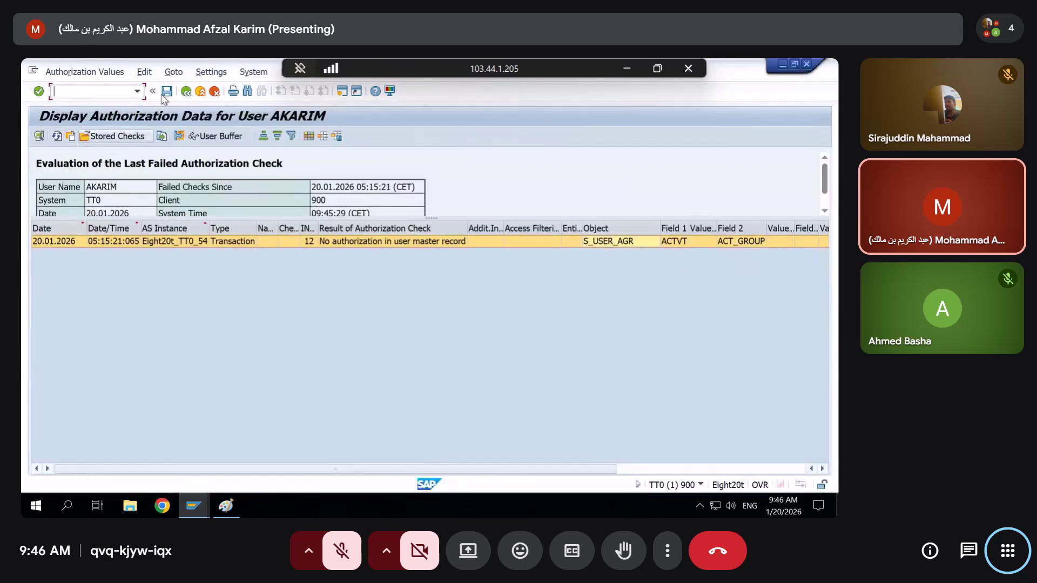
type("/")
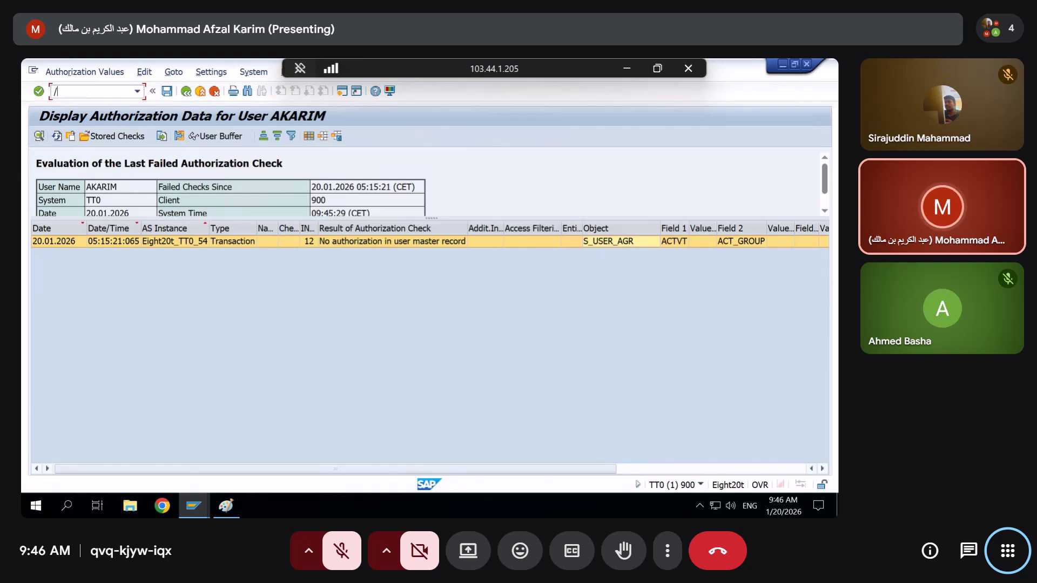
type("opfcg")
key("Return")
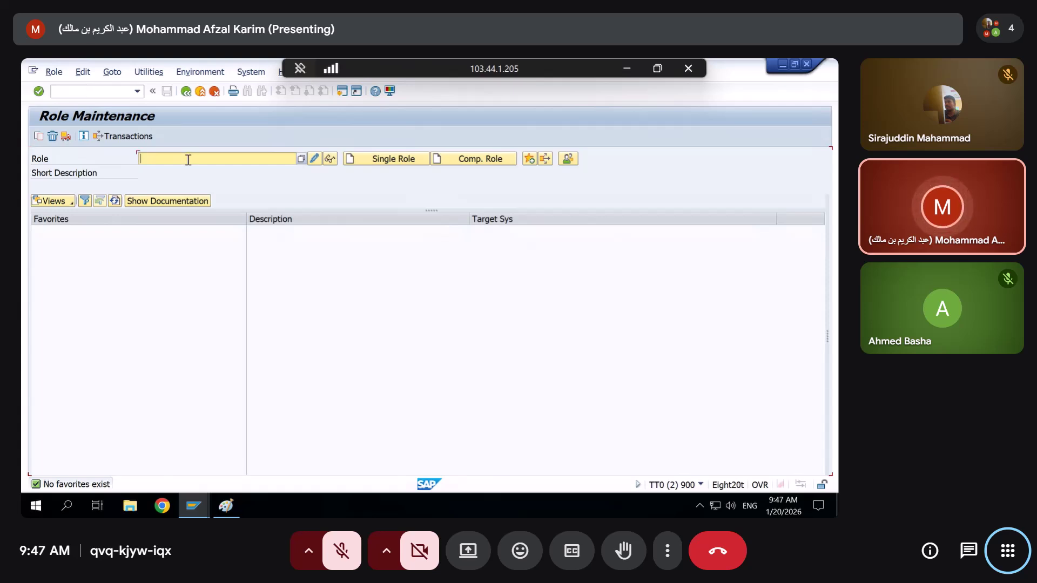
type("ZSEC1234")
left_click(383, 159)
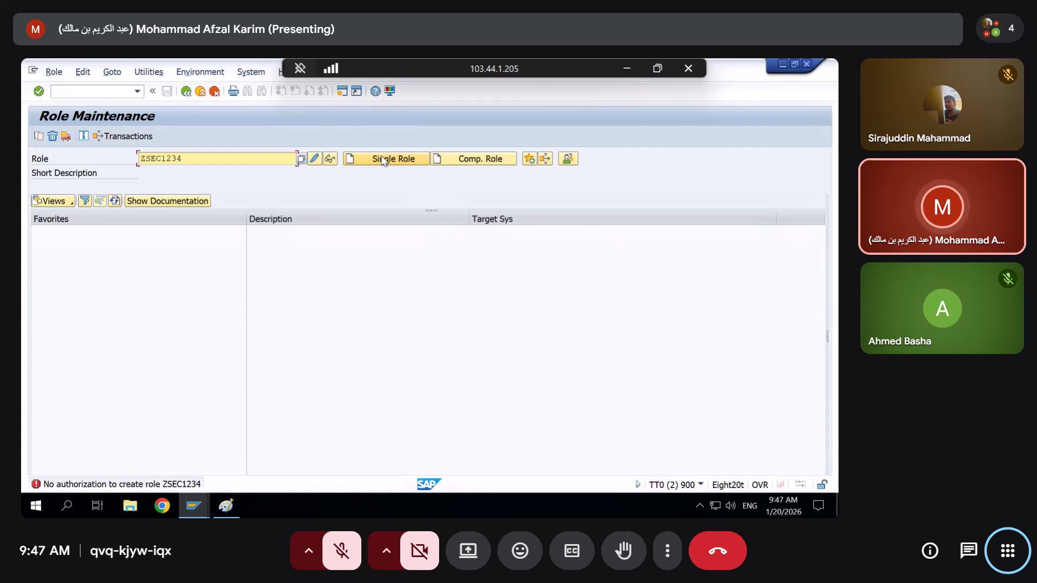
key("alt+Tab")
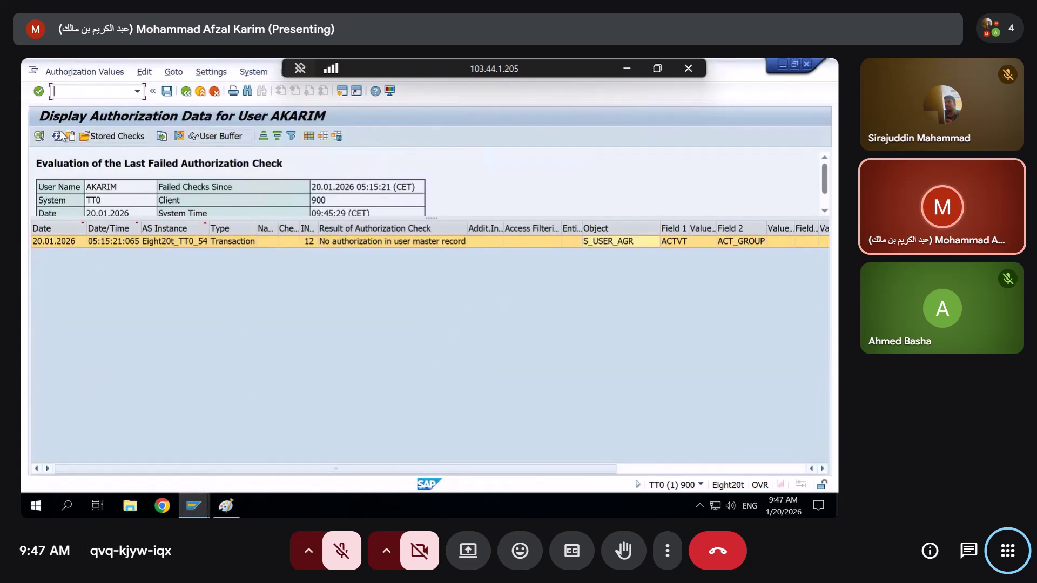
left_click(62, 135)
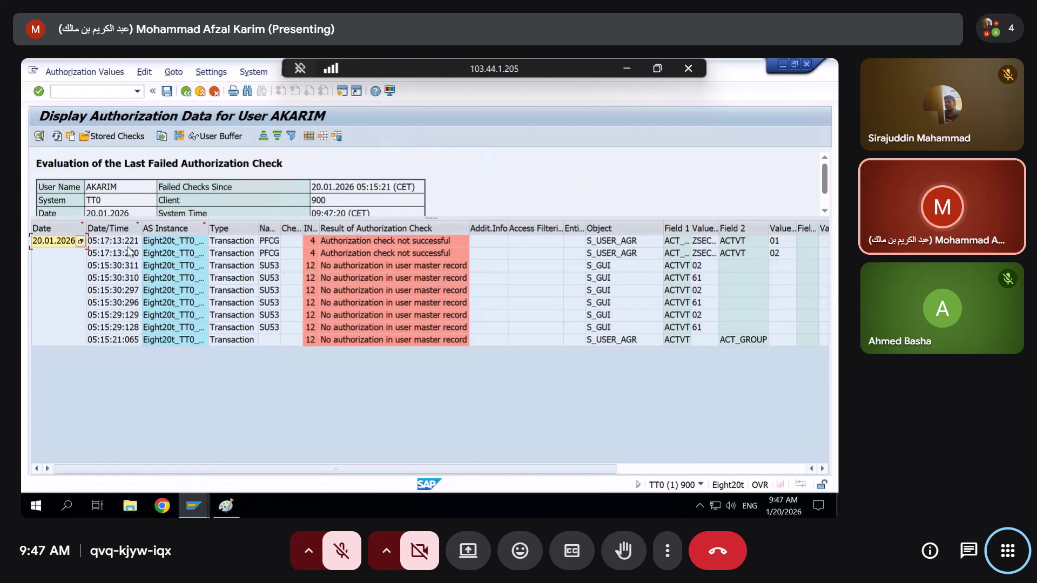
left_click(170, 242)
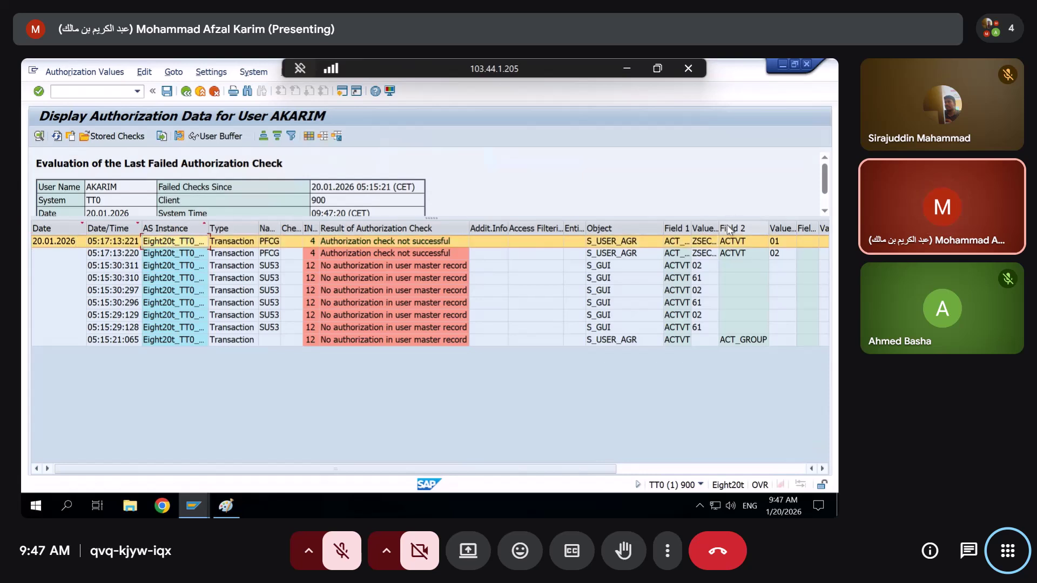
left_click_drag(718, 228, 786, 233)
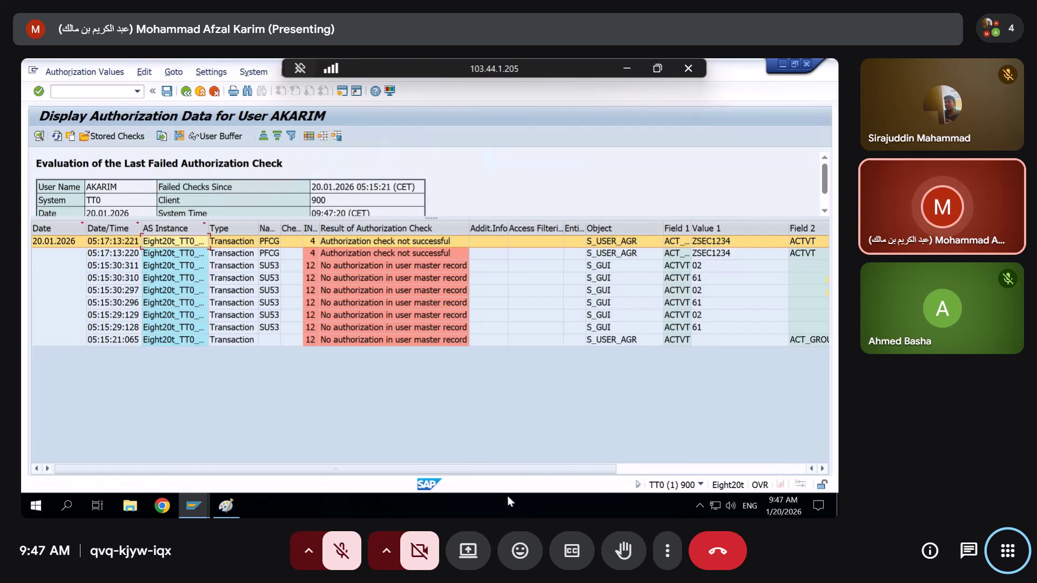
left_click_drag(493, 469, 670, 485)
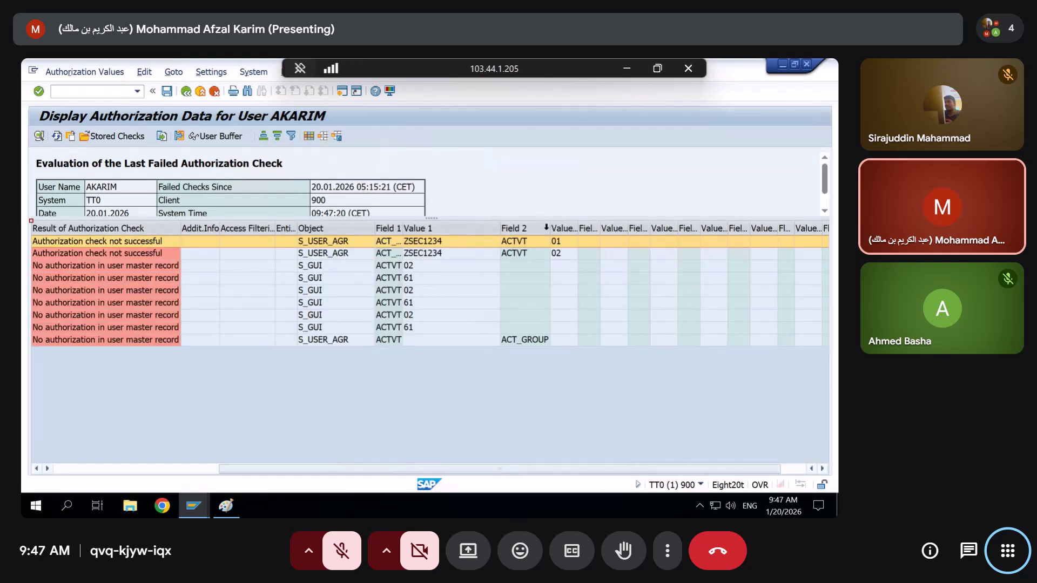
left_click(561, 258)
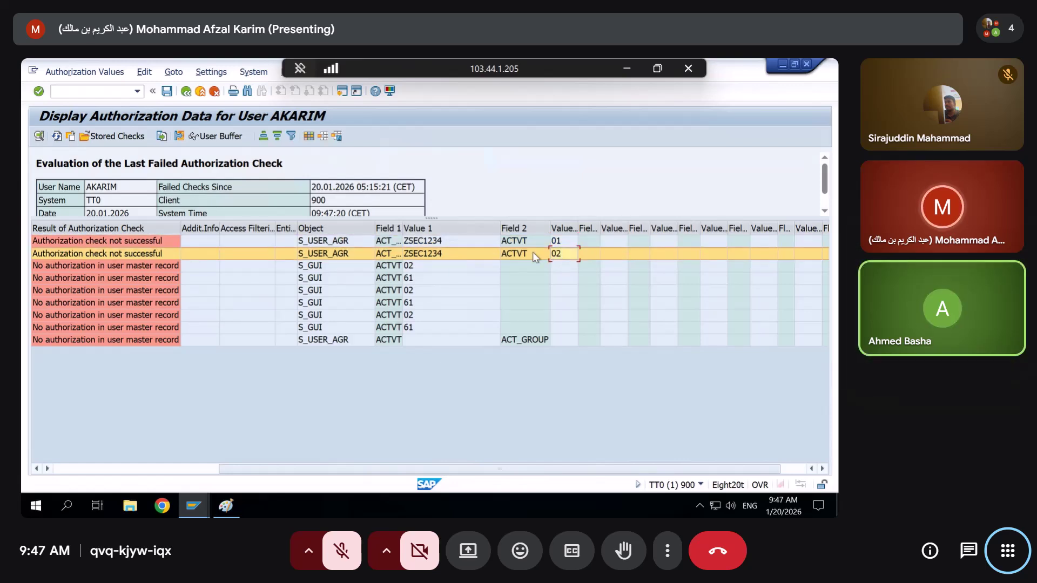
left_click(148, 467)
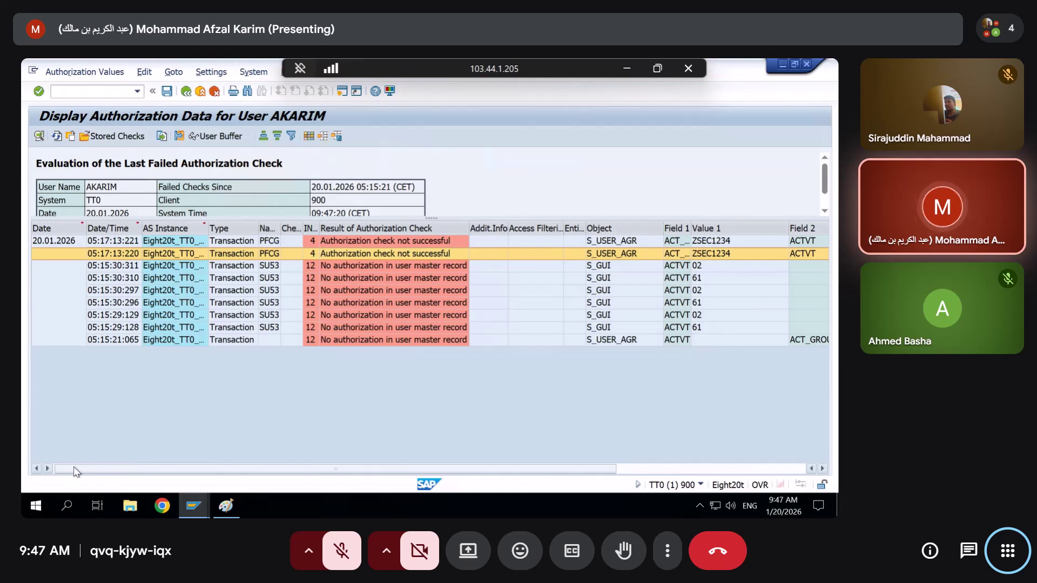
Minimize the SU53 window and load role ZSEC123 from the Role field history in PFCG
left_click(664, 468)
left_click(783, 65)
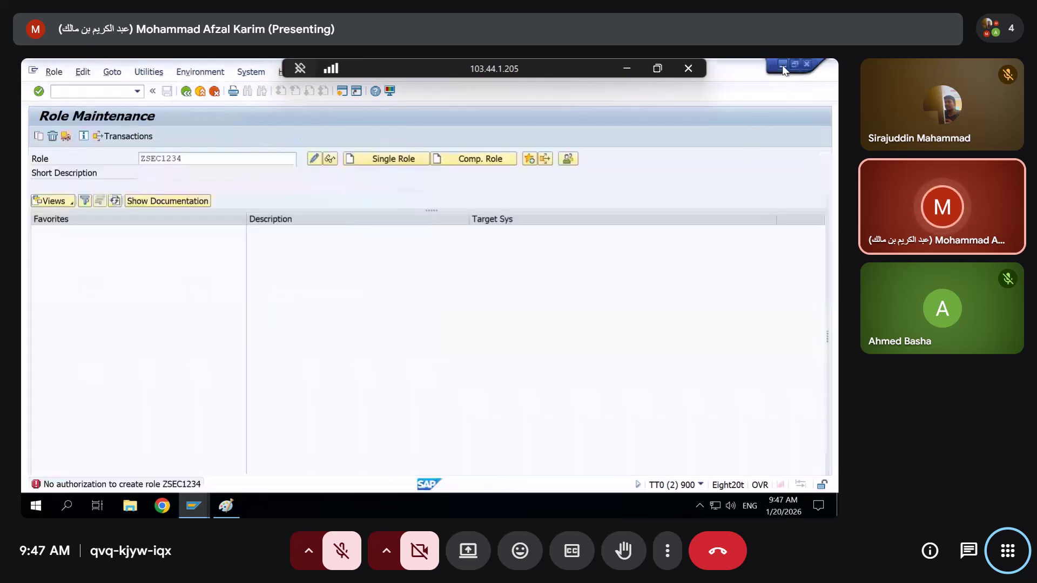
left_click_drag(244, 164, 59, 165)
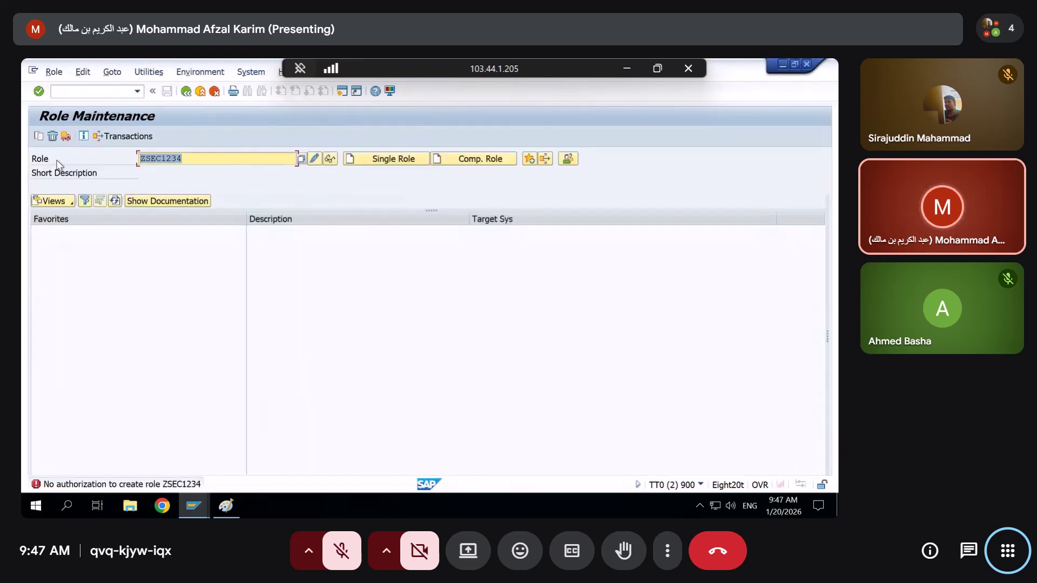
key("BackSpace")
key("Down")
key("Down")
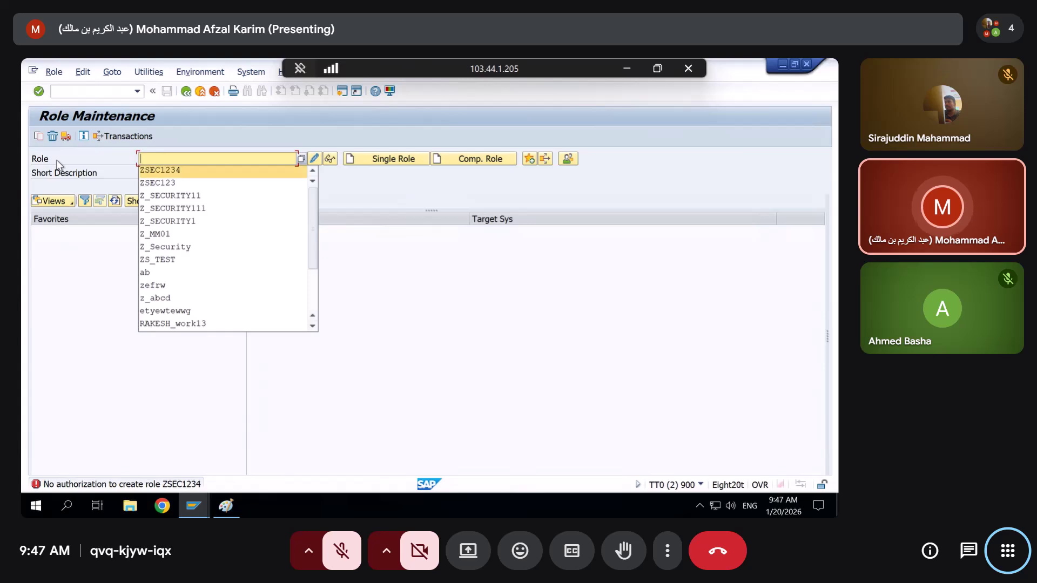
key("Return")
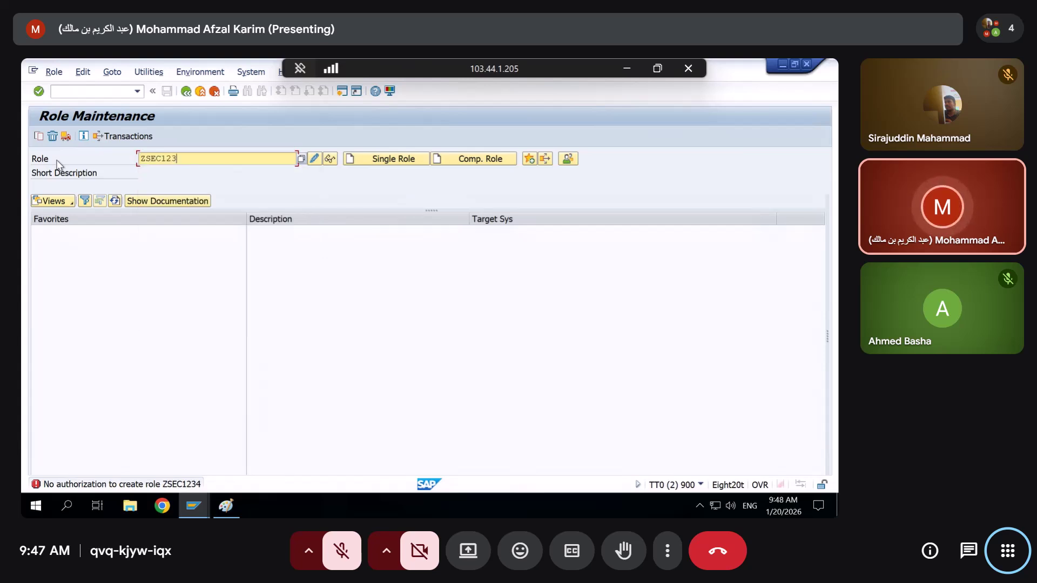
key("Return")
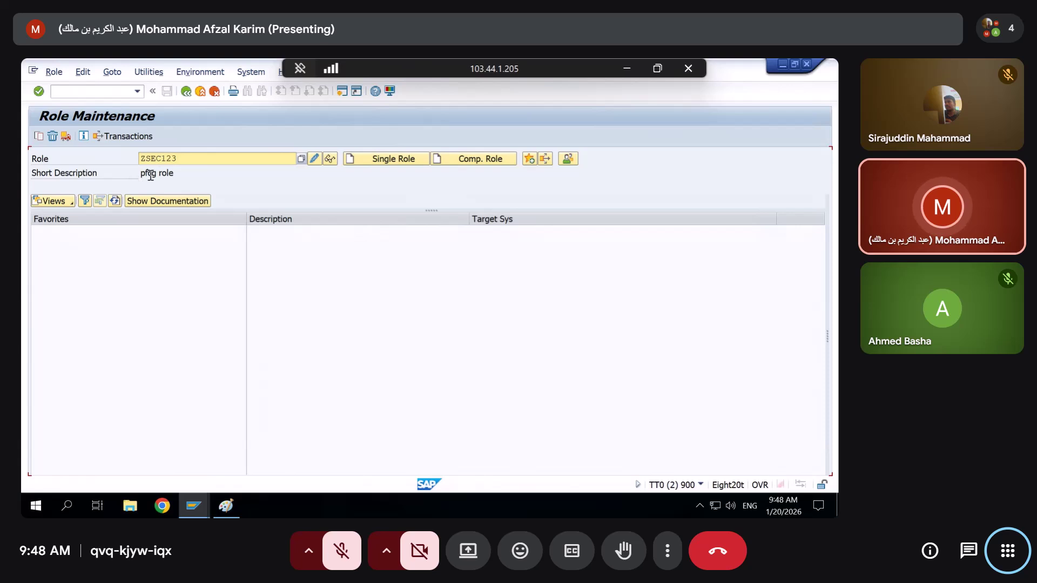
Look up Z_MM01, then Z_GR_TEST_TATA with its description 'Cerating a general role'
left_click_drag(187, 174, 137, 176)
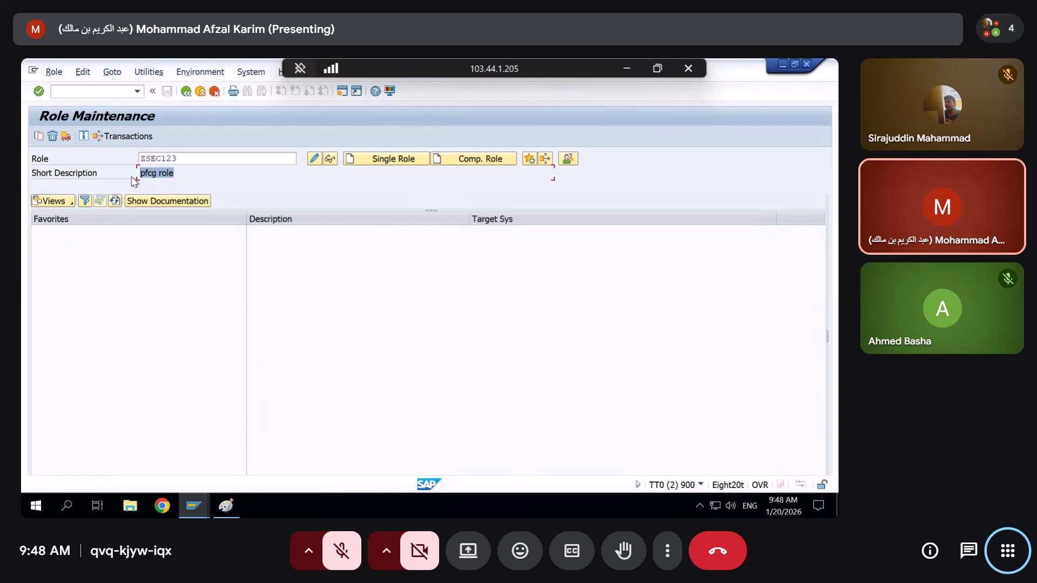
left_click_drag(177, 159, 150, 159)
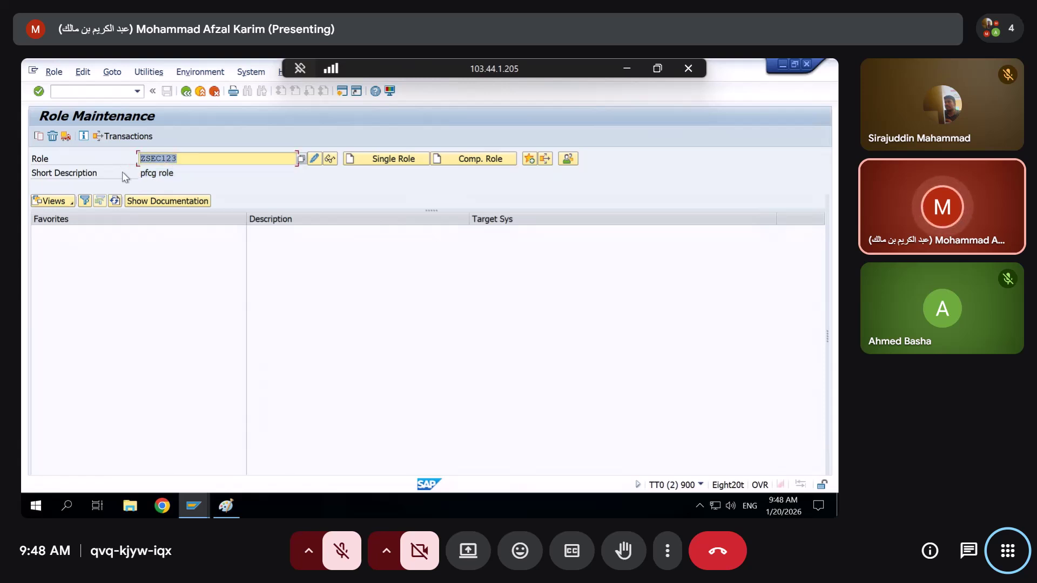
key("BackSpace")
key("Down")
key("Down")
key("Down")
key("Down")
key("Down")
key("Down")
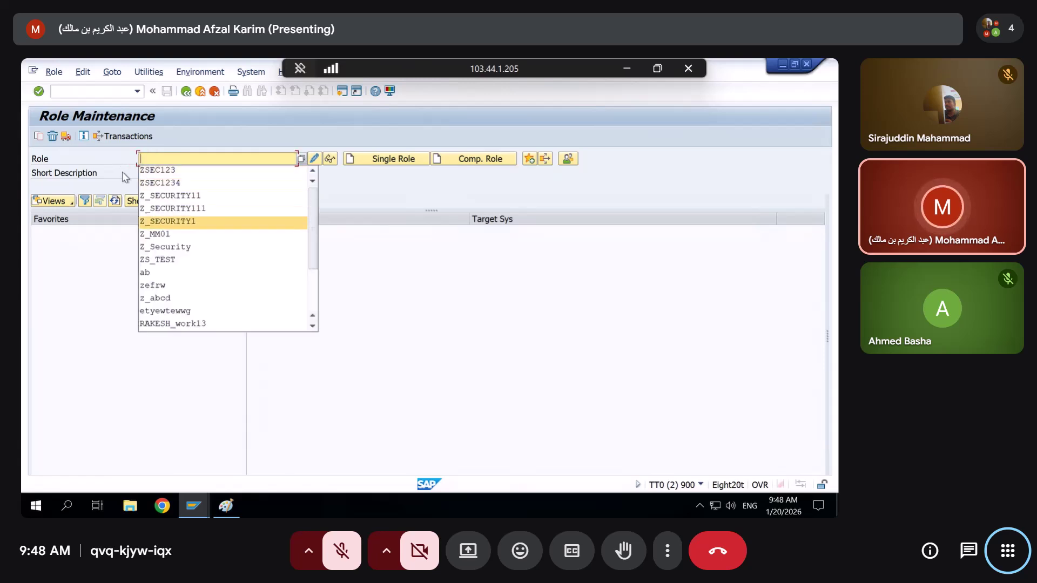
key("Return")
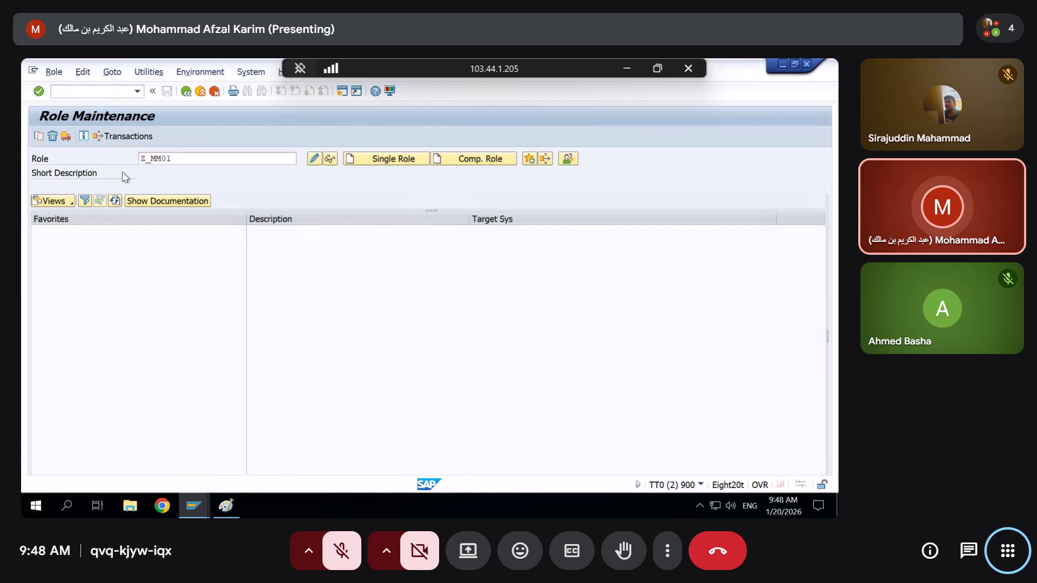
left_click_drag(172, 158, 23, 168)
key("BackSpace")
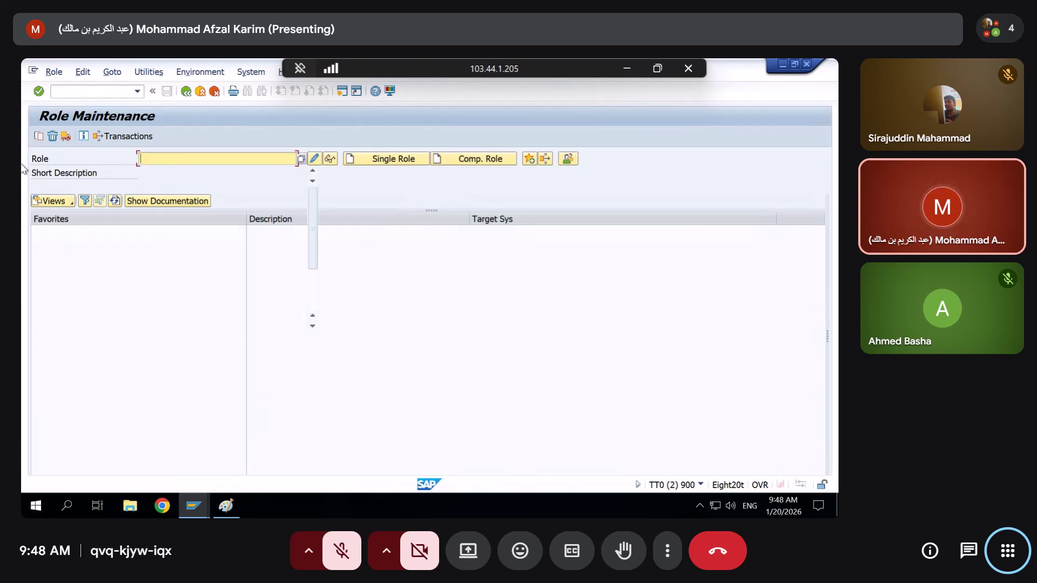
key("Down")
key("Down")
key("Down")
key("Down")
key("Down")
key("Down")
key("Down")
key("Down")
key("Down")
key("Down")
key("Down")
key("Down")
key("Down")
key("Down")
key("Down")
key("Down")
key("Down")
key("Down")
key("Down")
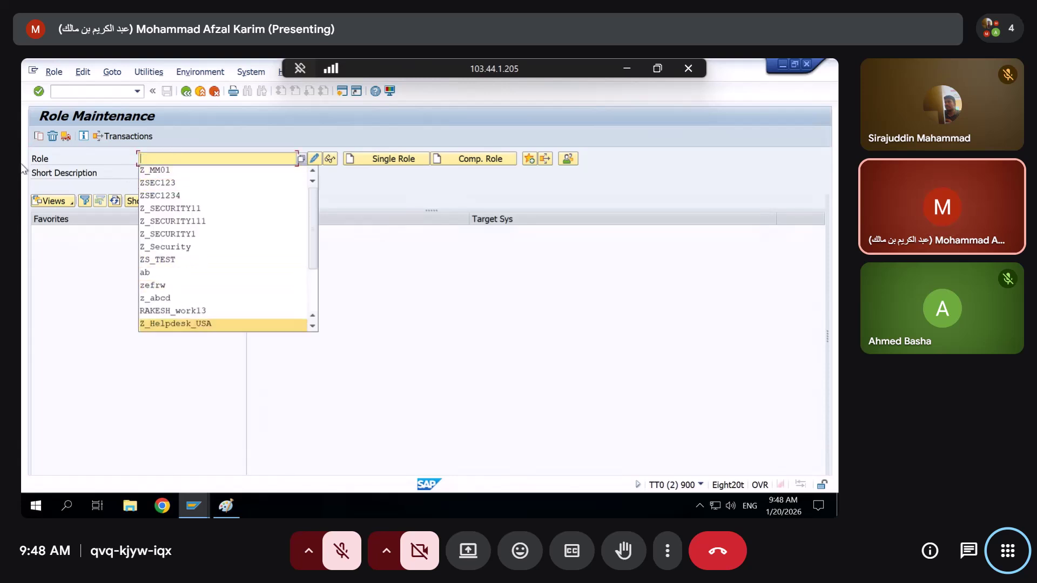
key("Up")
key("Up")
key("Return")
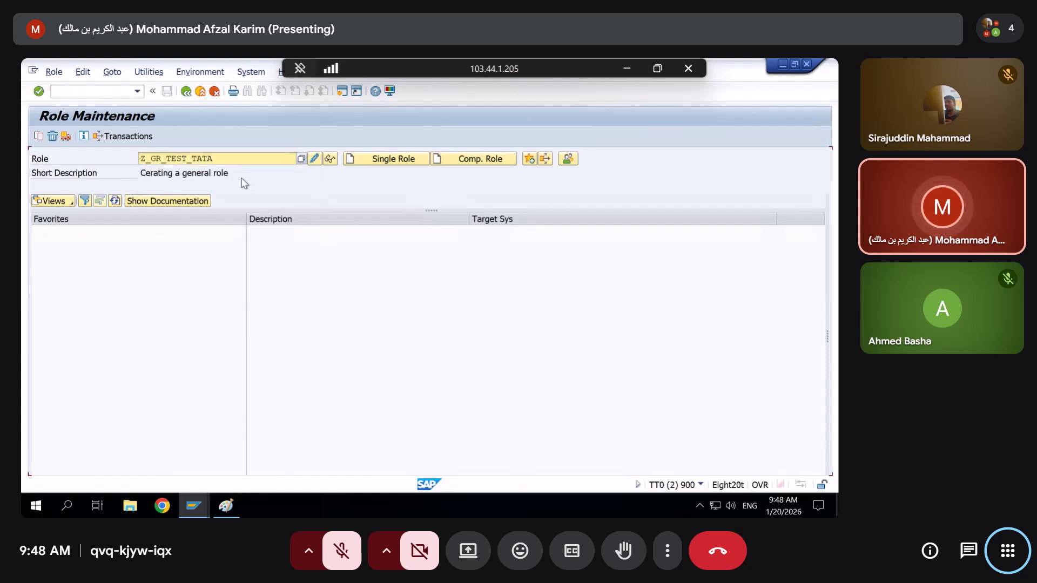
left_click_drag(243, 174, 119, 186)
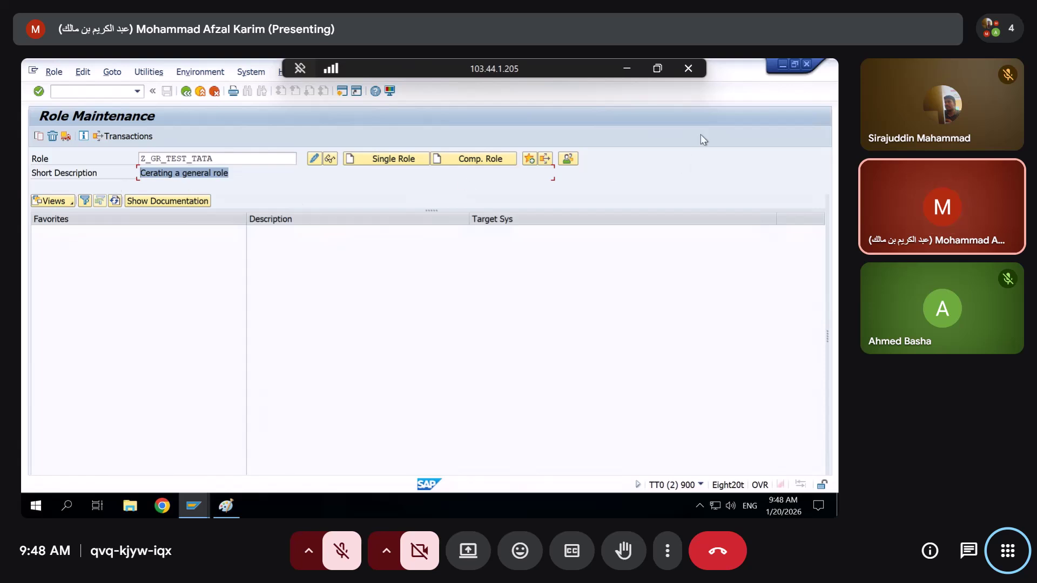
left_click(806, 68)
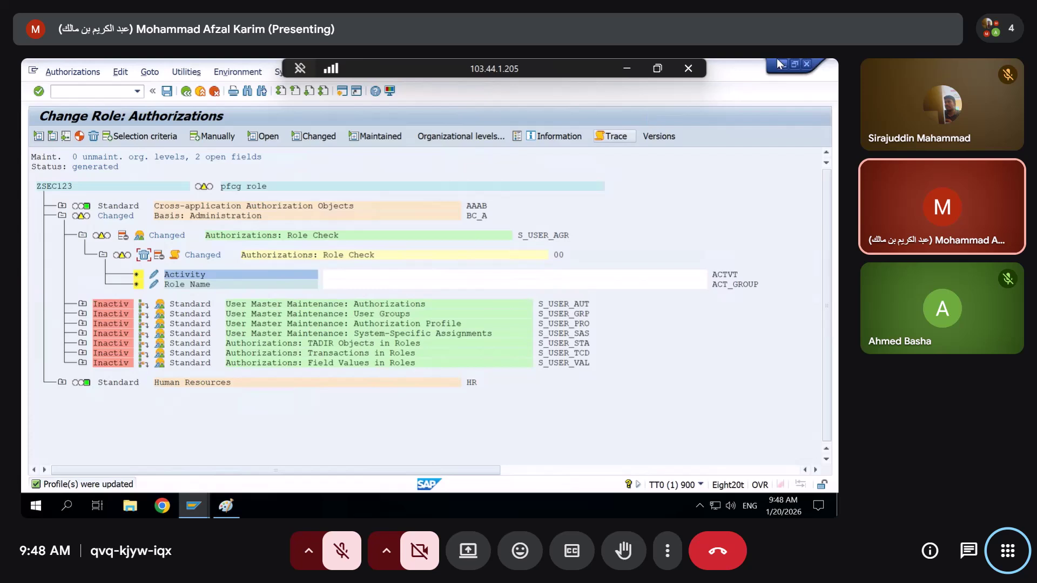
left_click(193, 505)
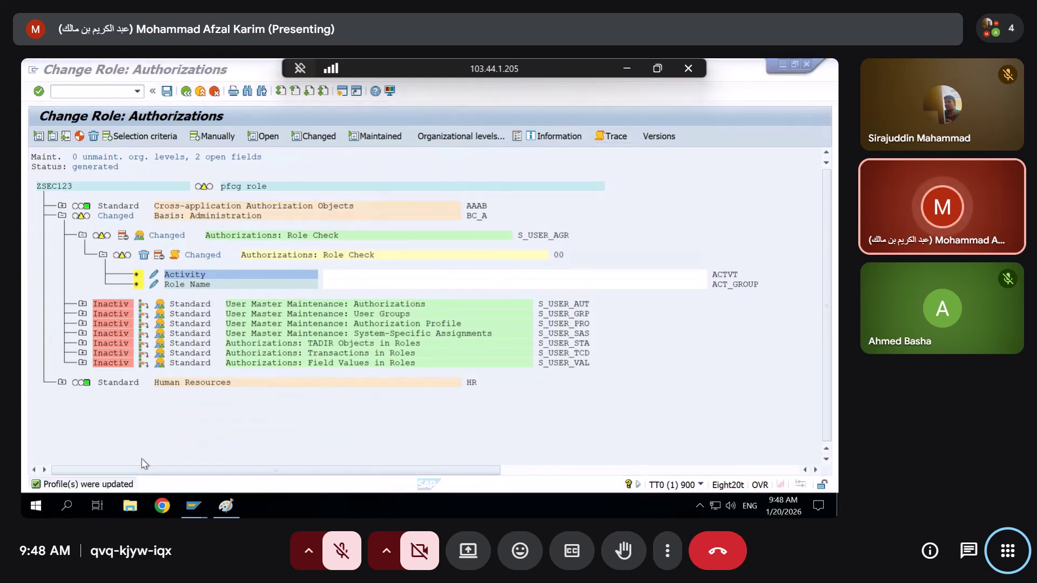
left_click(194, 506)
left_click(276, 432)
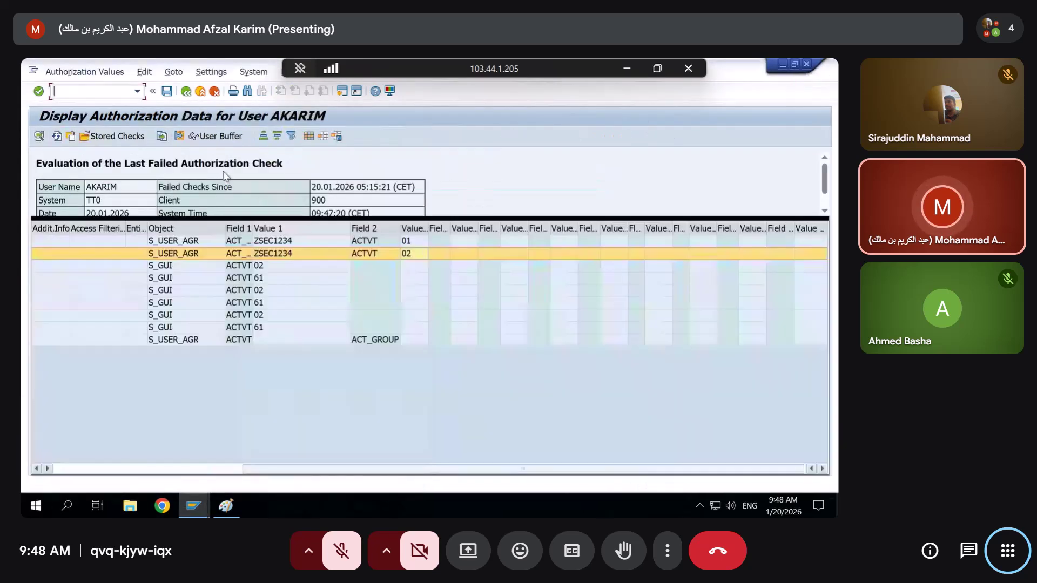
left_click(57, 136)
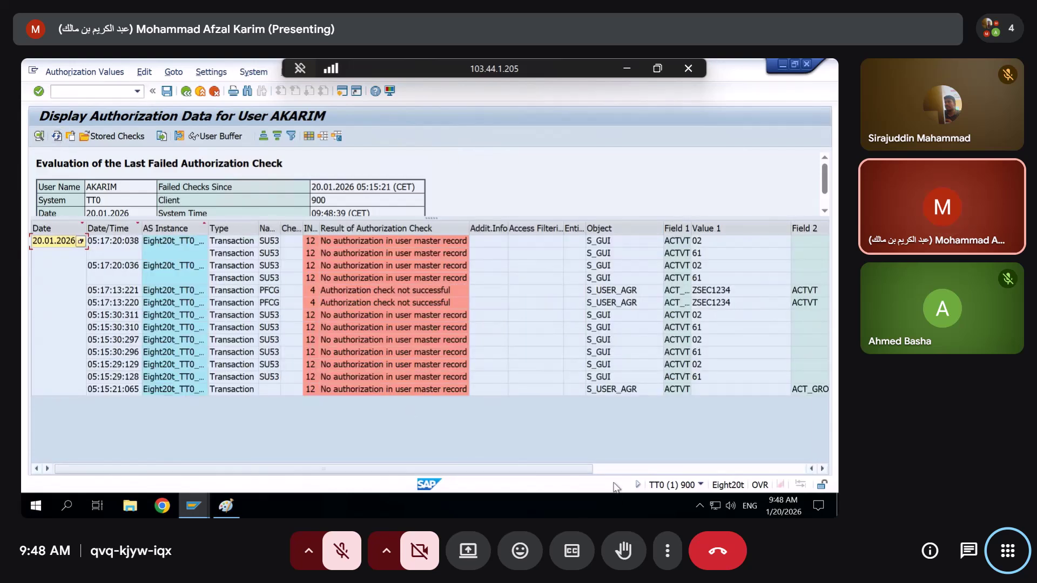
Inspect the failed ZSEC1234 check row for activity 02 in the log
left_click(610, 469)
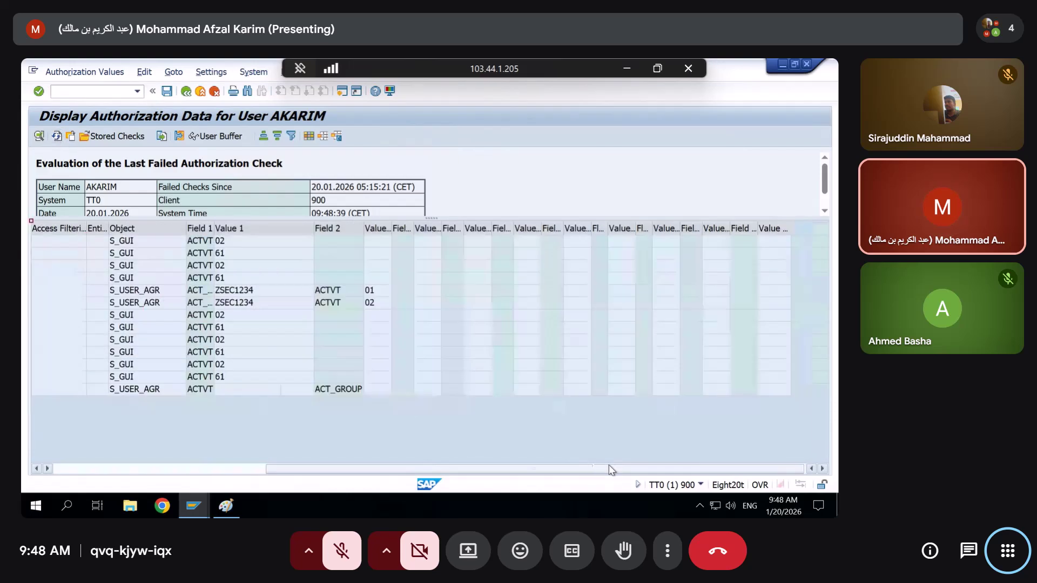
left_click(364, 303)
left_click(206, 468)
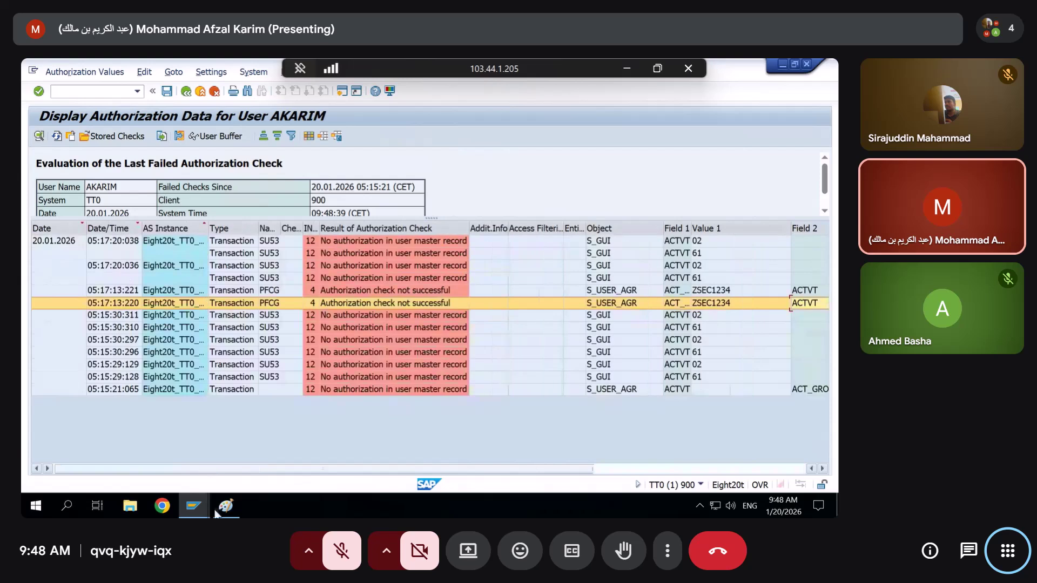
In ZSEC123's authorization editor, allow S_USER_AGR activities 01 and 02
mouse_move(193, 505)
left_click(208, 440)
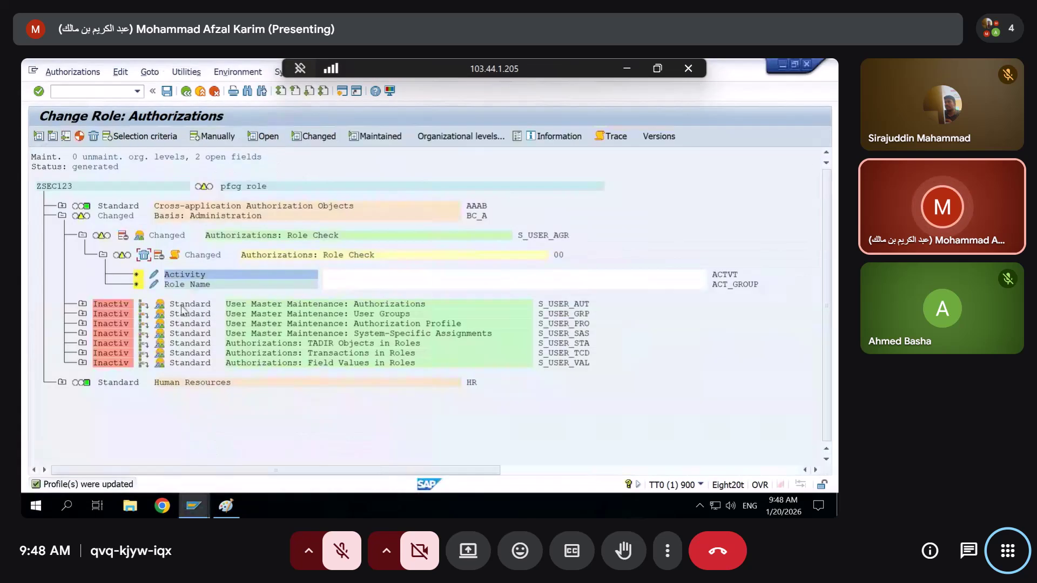
left_click(154, 278)
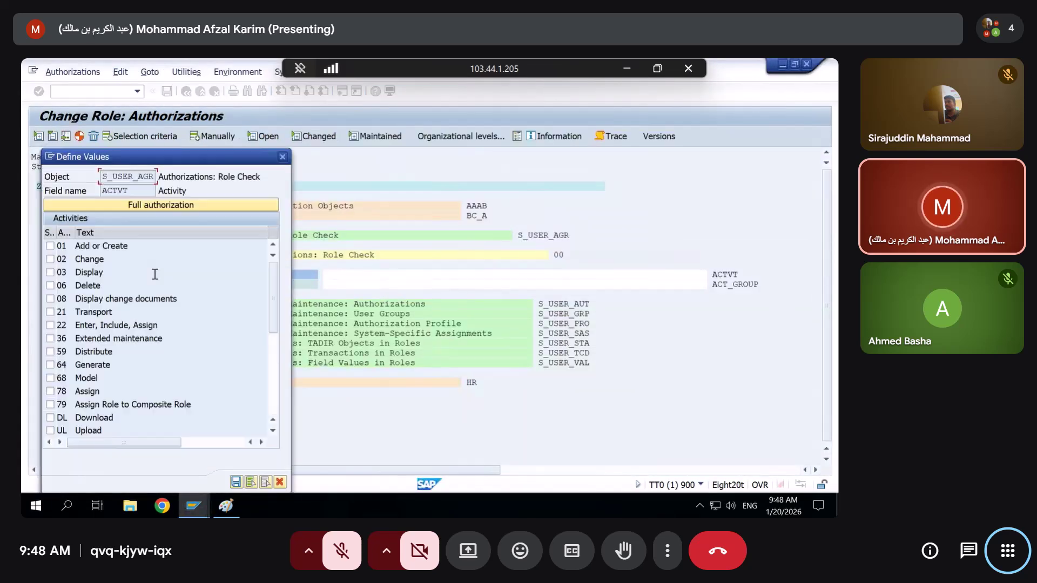
left_click(51, 259)
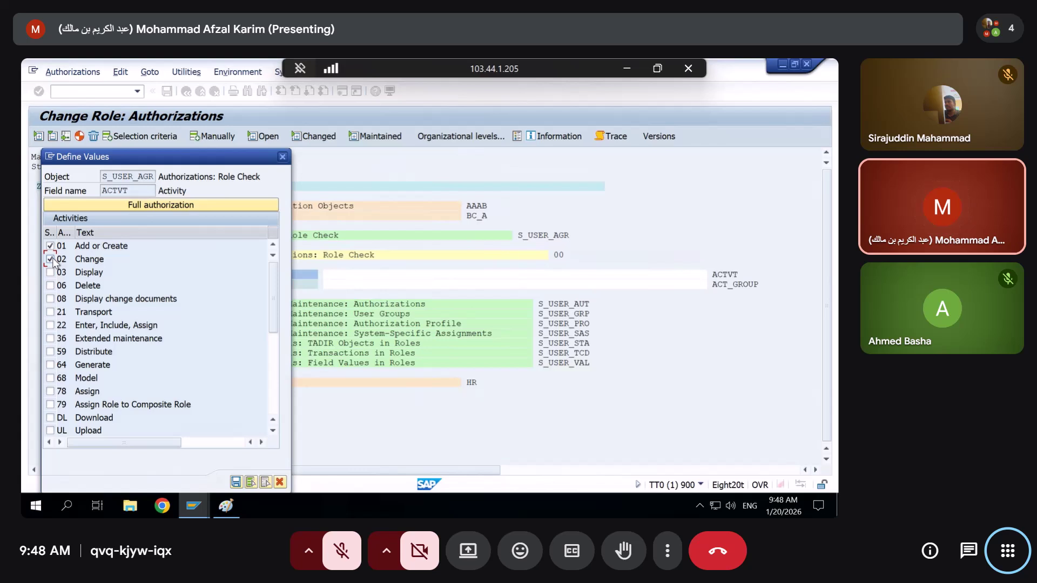
key("Return")
Save role ZSEC123 and regenerate its authorization profile despite the open fields
key("ctrl+s")
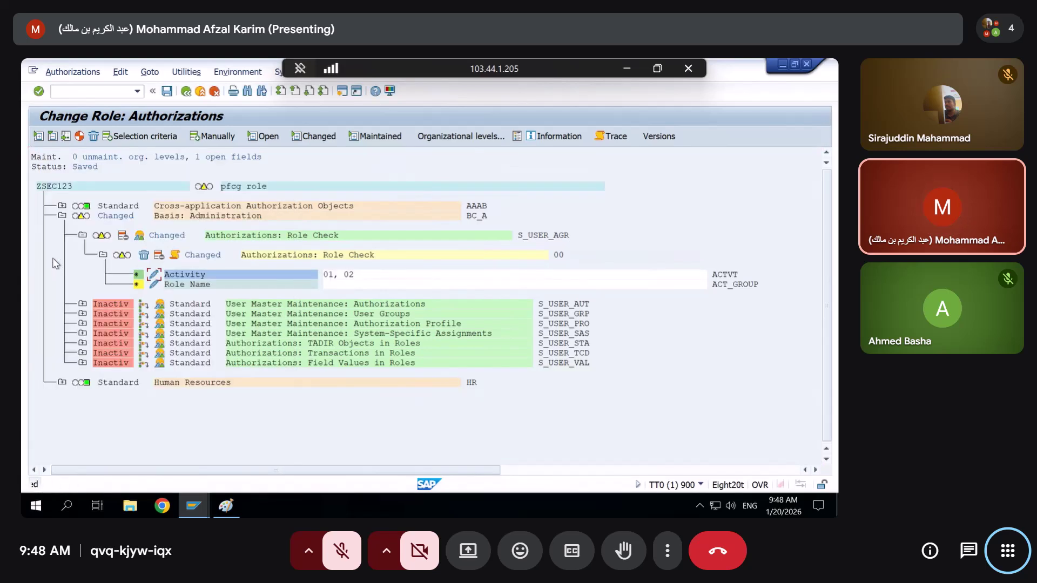
left_click(80, 137)
left_click(239, 288)
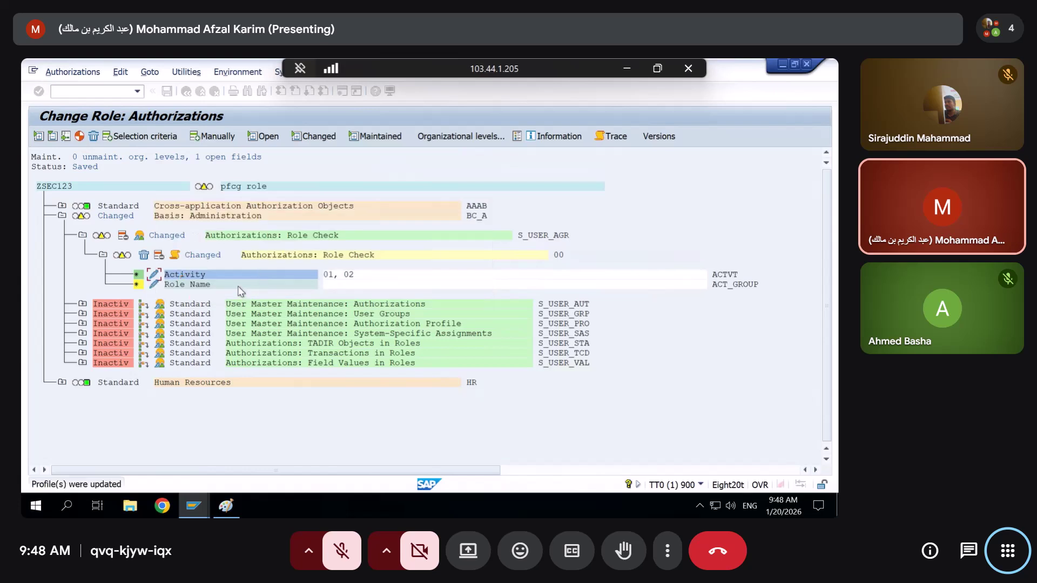
left_click(194, 507)
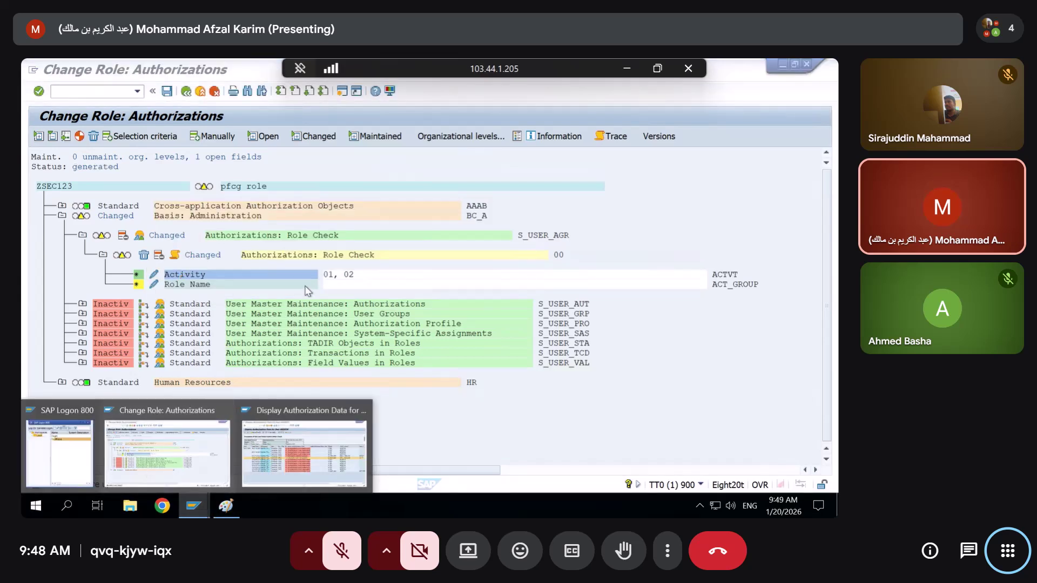
left_click(149, 473)
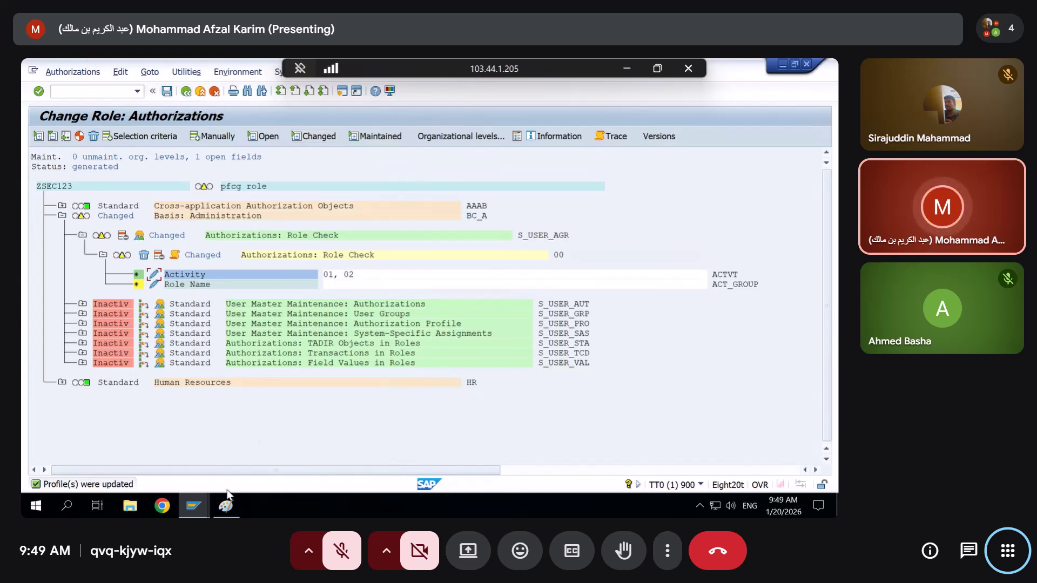
Run /opfcg, pick ZSEC1234 from the role history and try creating it as a single role
left_click(193, 506)
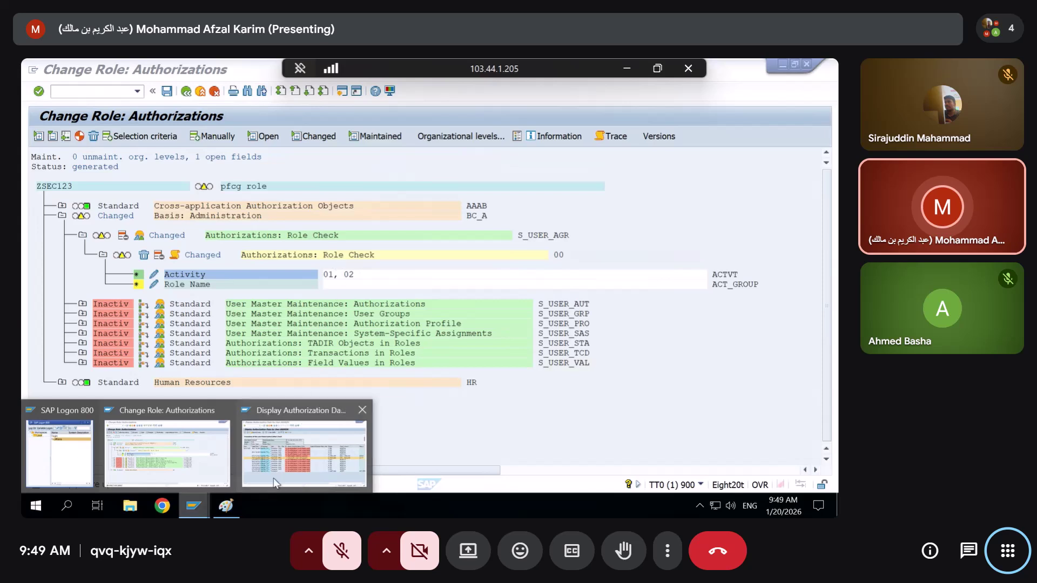
left_click(304, 454)
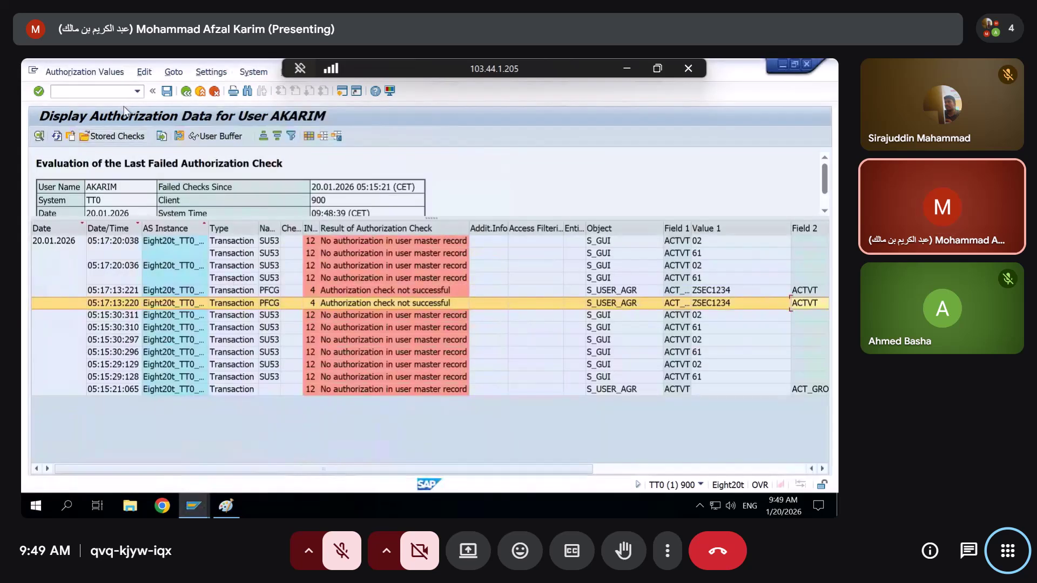
type("/opfcg")
key("Return")
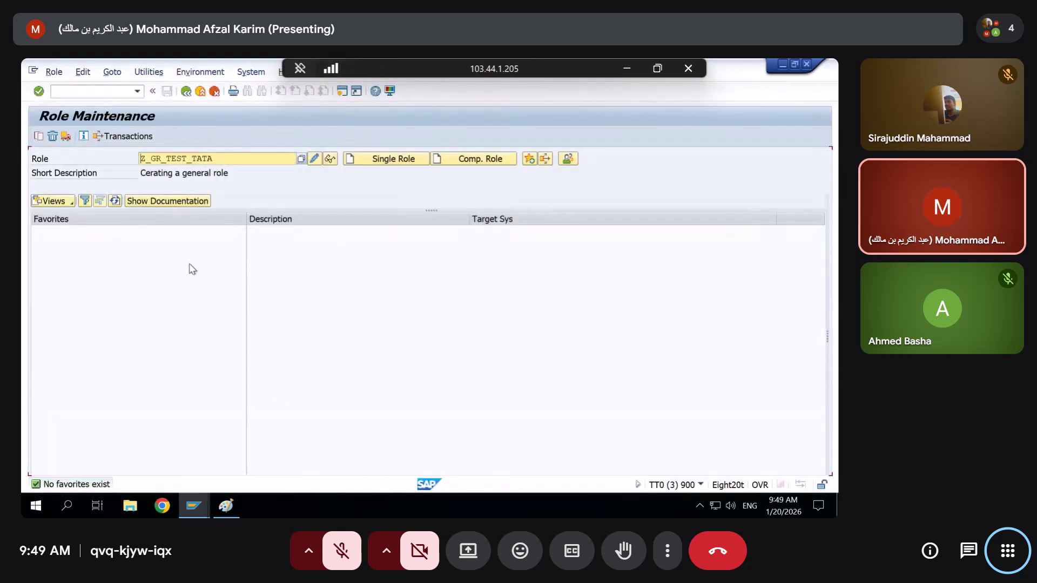
key("ctrl+a")
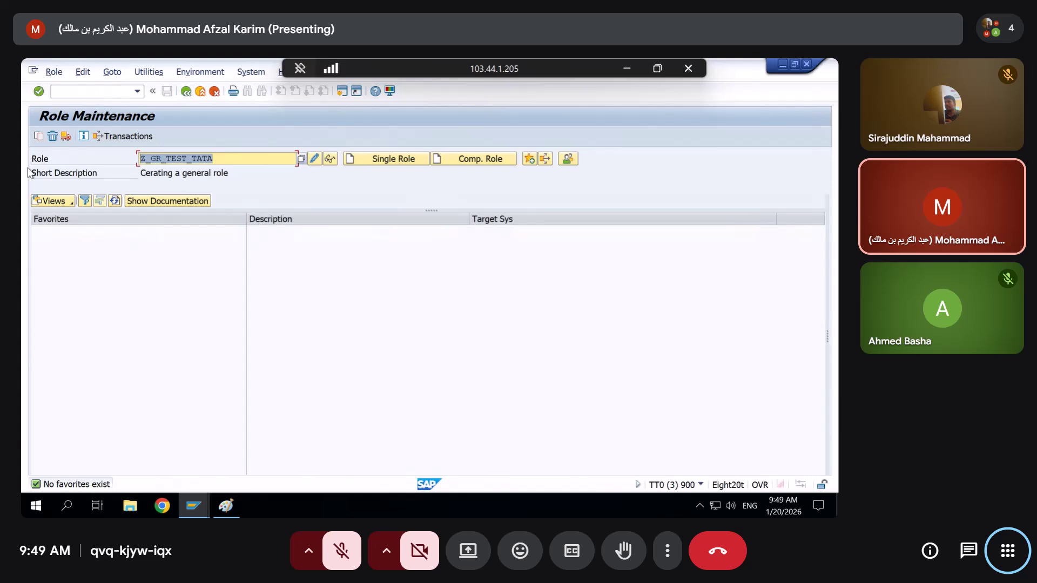
key("Delete")
key("Down")
key("Down")
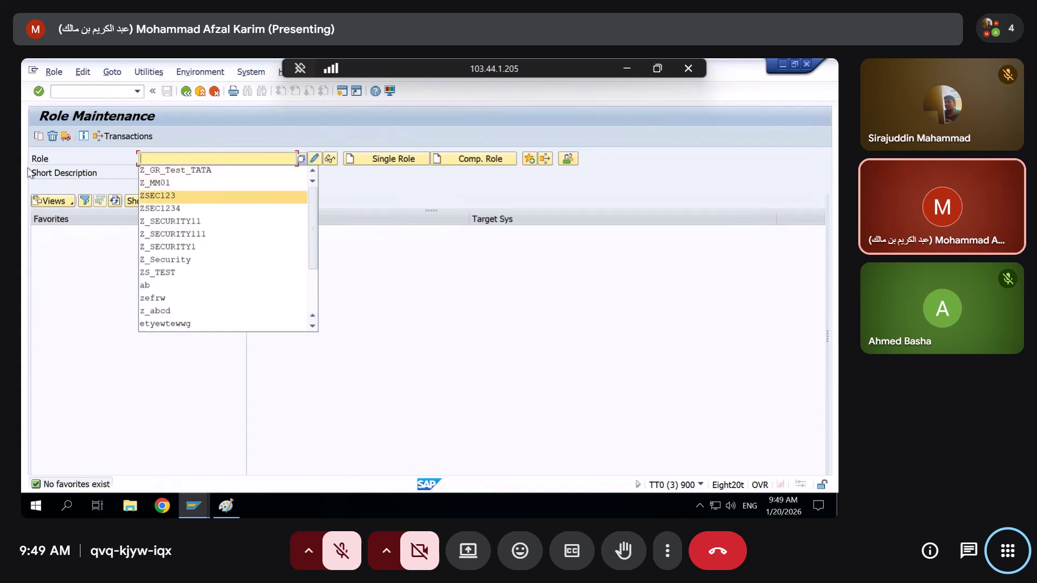
key("Return")
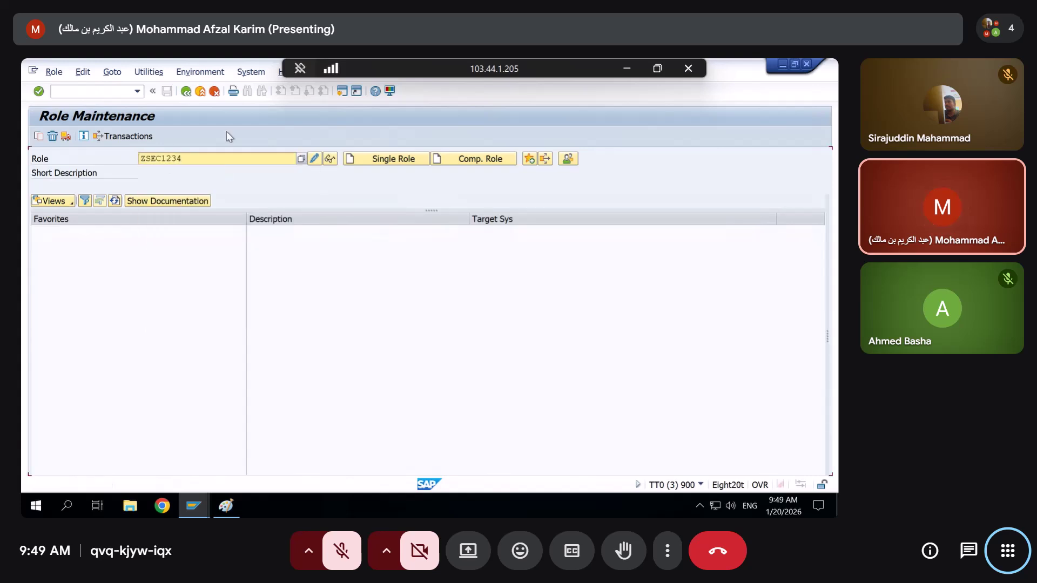
left_click(386, 160)
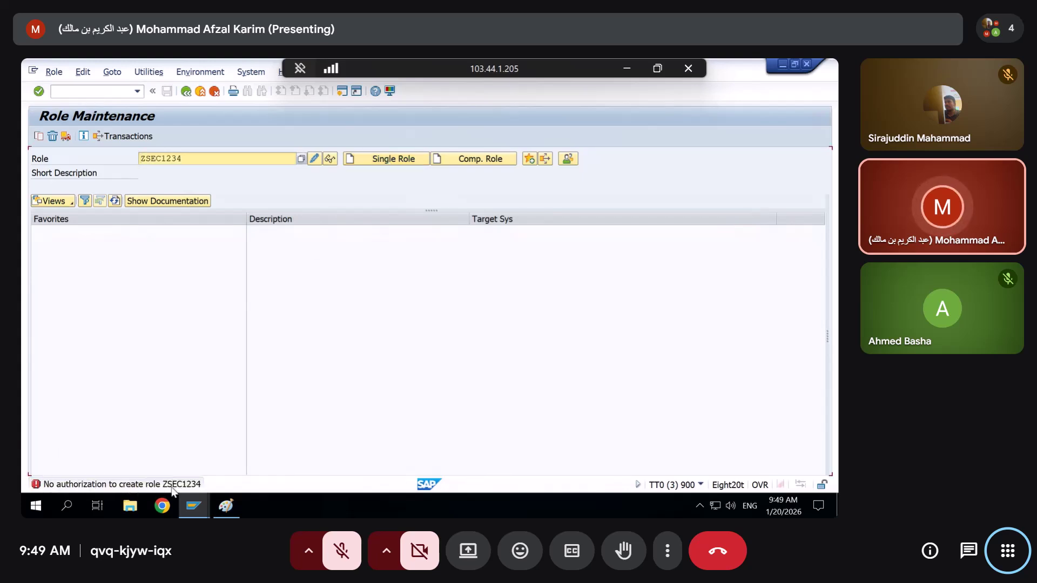
left_click(193, 505)
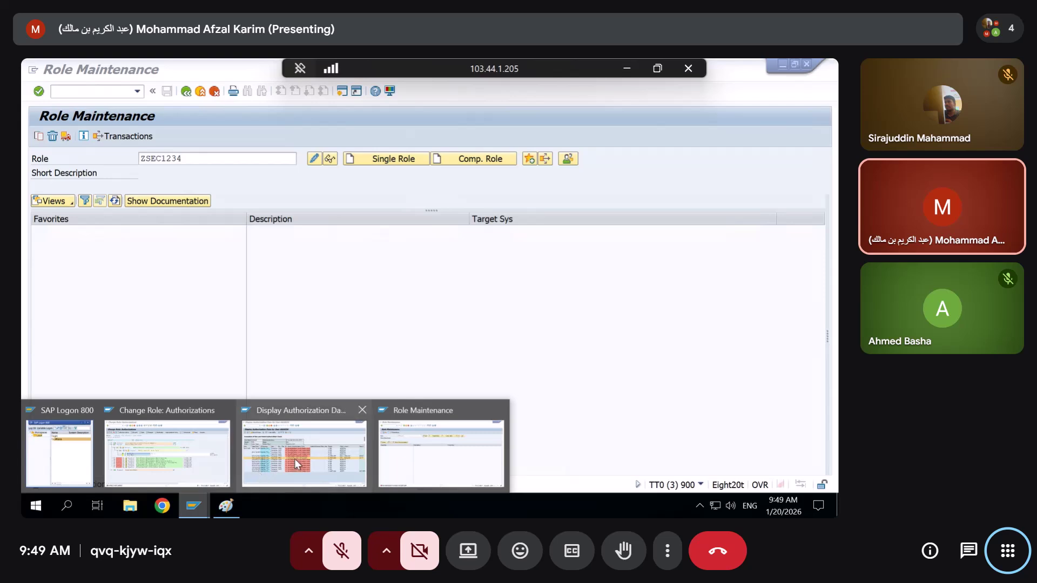
Refresh the SU53 list of failed authorization checks
left_click(297, 465)
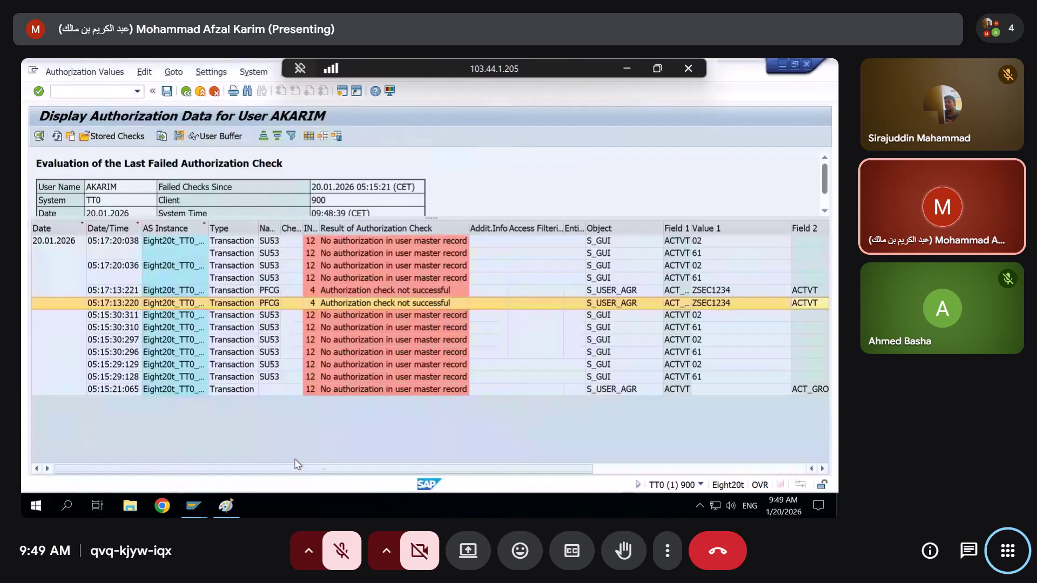
left_click(57, 136)
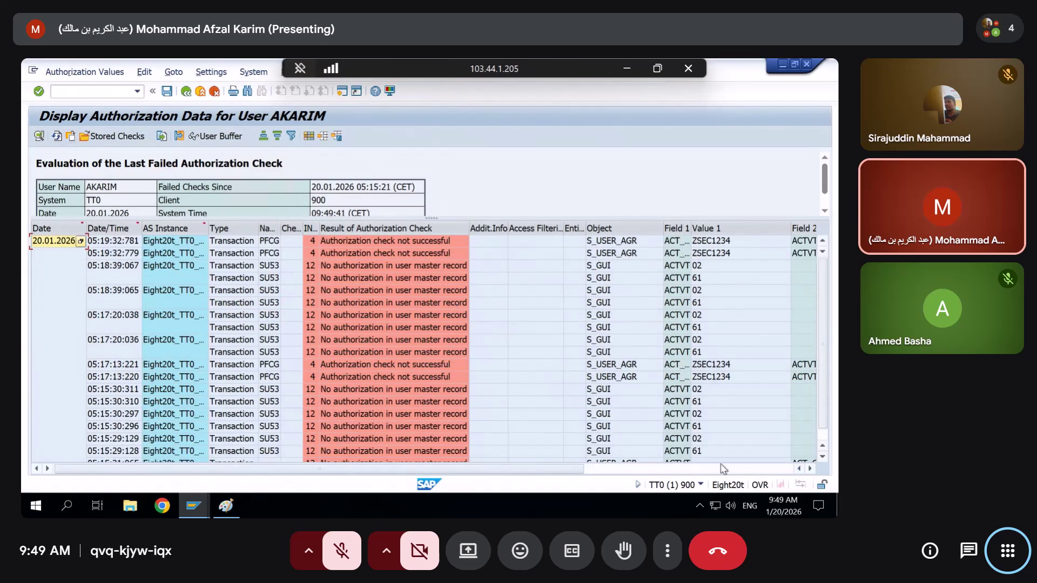
left_click(675, 468)
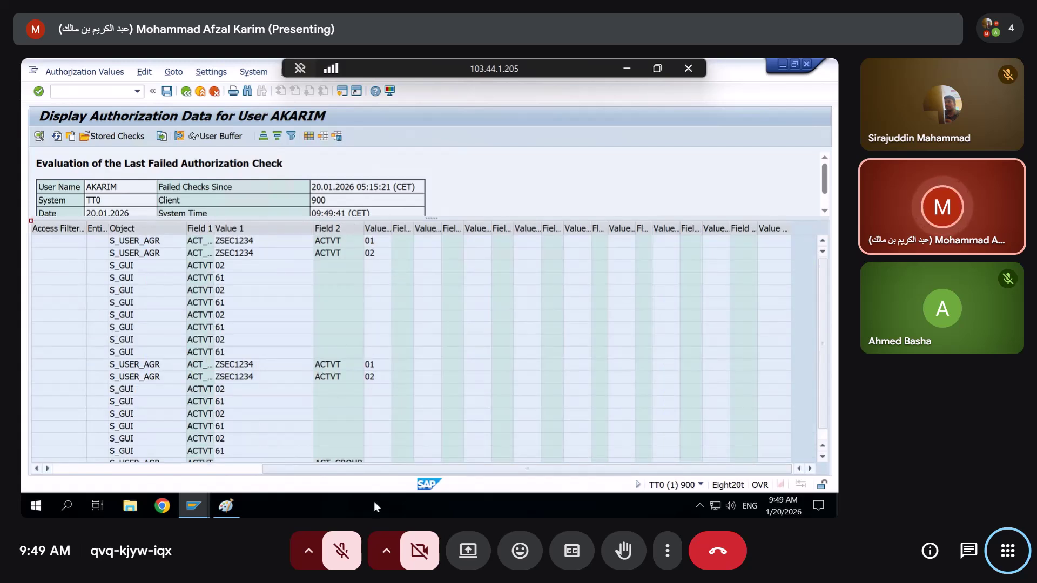
left_click_drag(279, 470, 81, 472)
Widen Field 1 and compare the S_USER_AGR failures on ZSEC1234 for activities 01 and 02
mouse_move(222, 502)
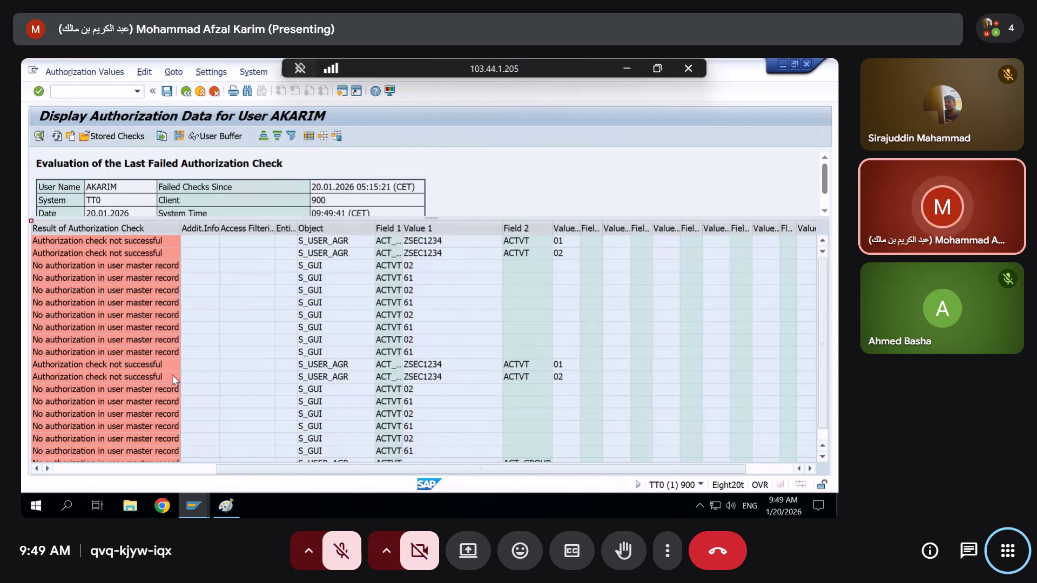
left_click(387, 368)
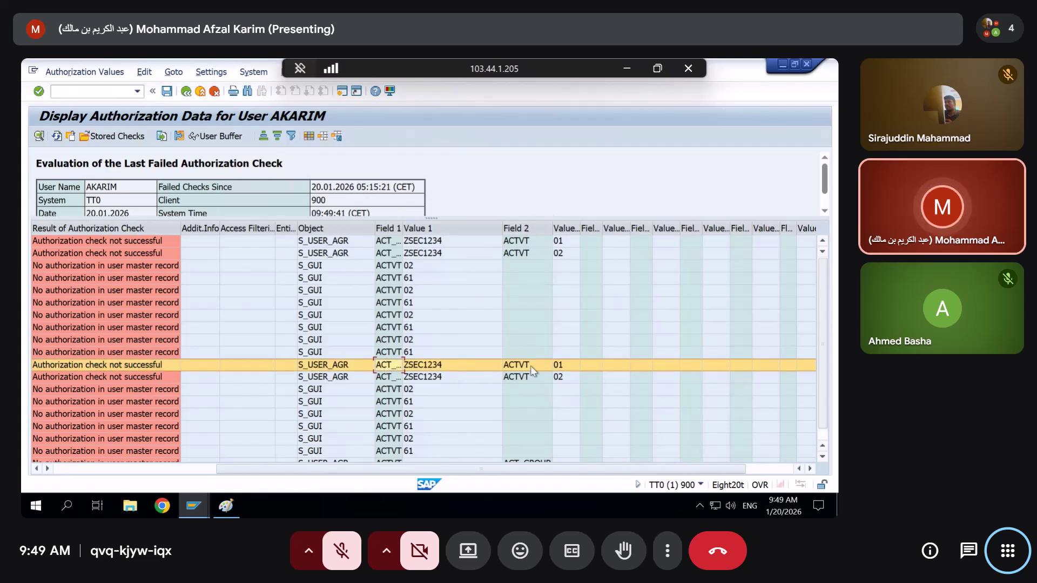
left_click(568, 379)
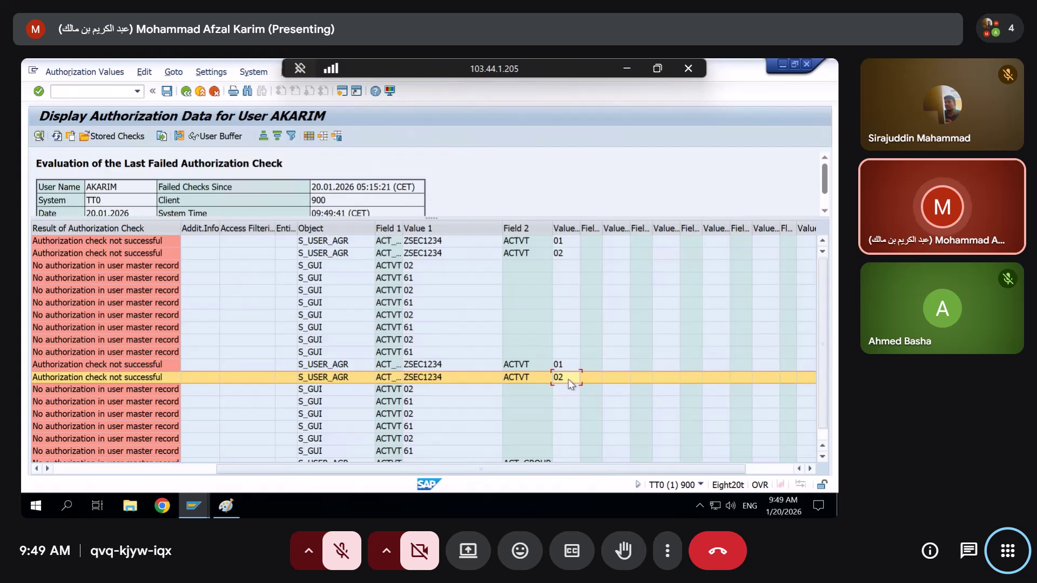
left_click_drag(404, 226, 465, 226)
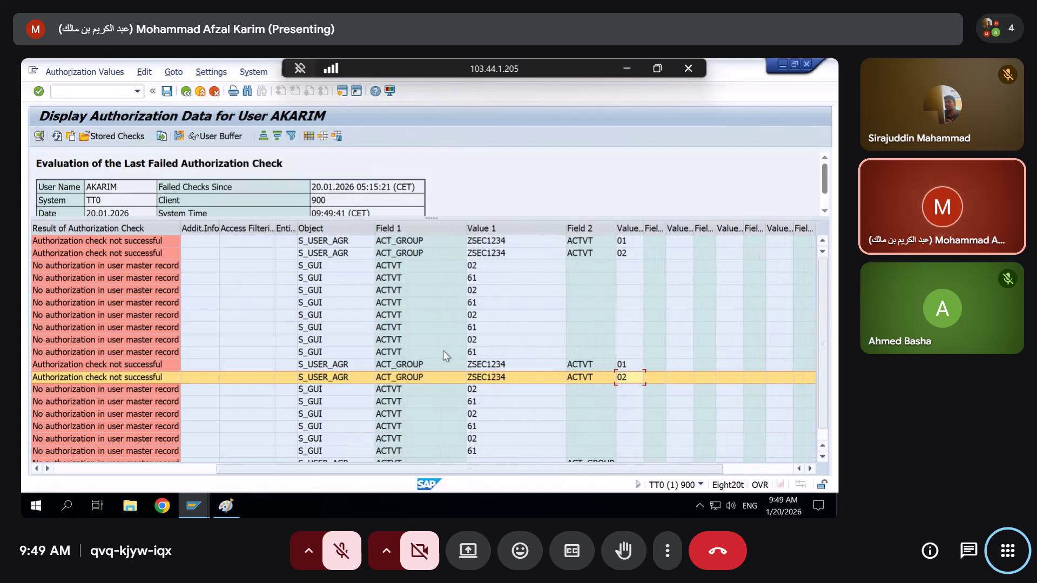
left_click(400, 368)
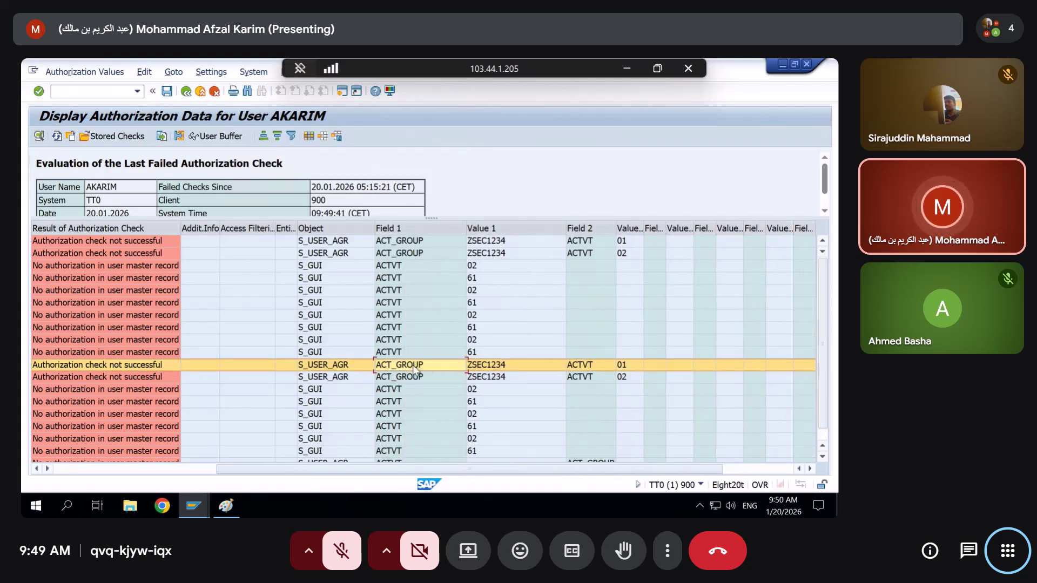
left_click(386, 376)
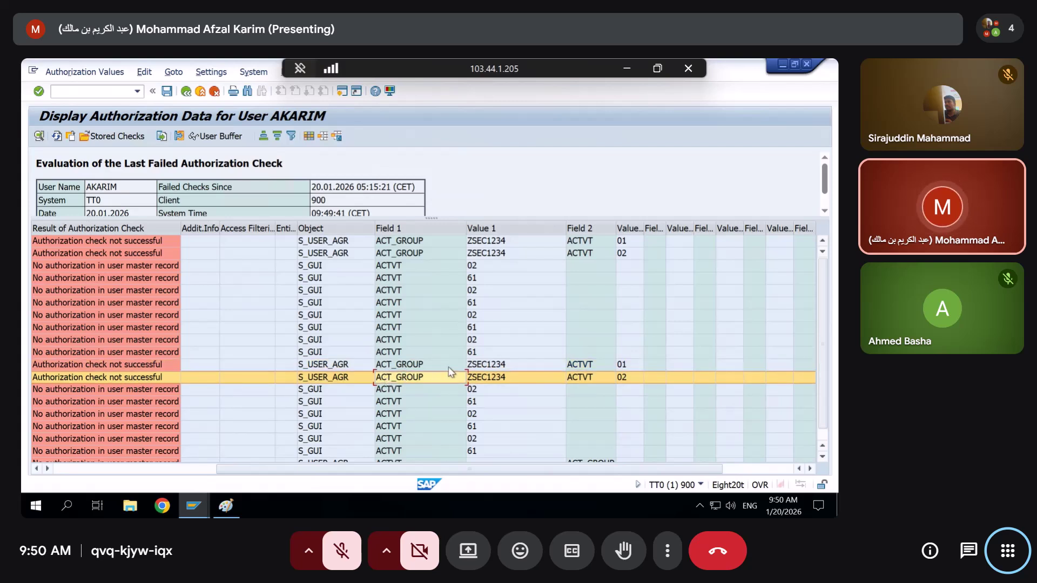
left_click(483, 366)
left_click(487, 378)
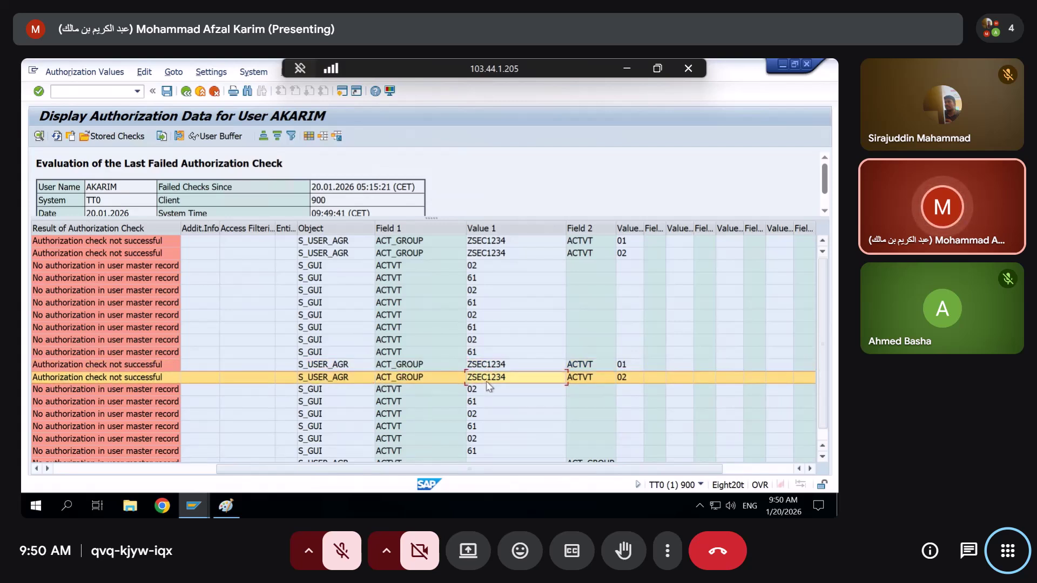
left_click(476, 366)
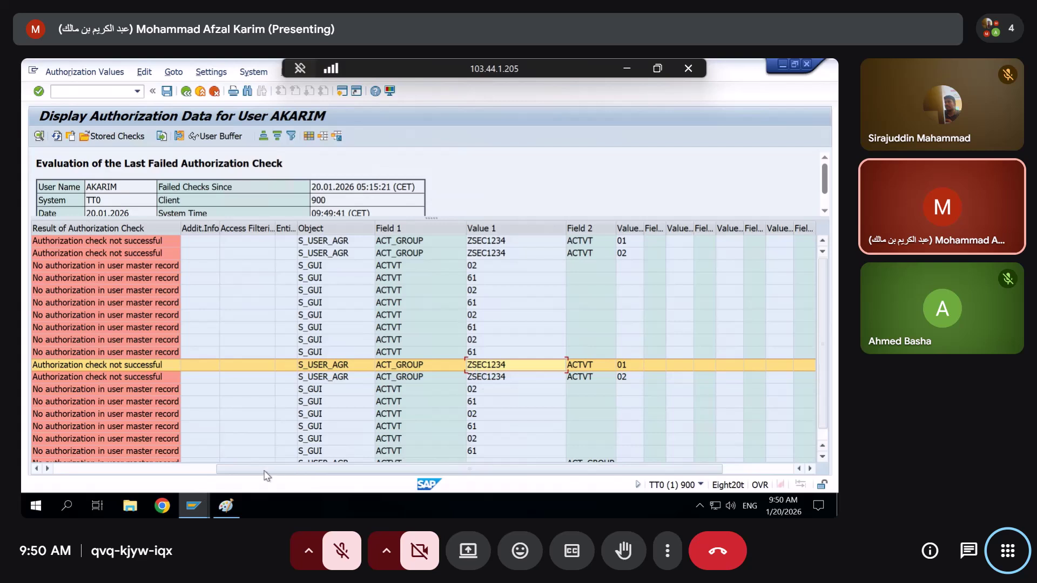
mouse_move(193, 506)
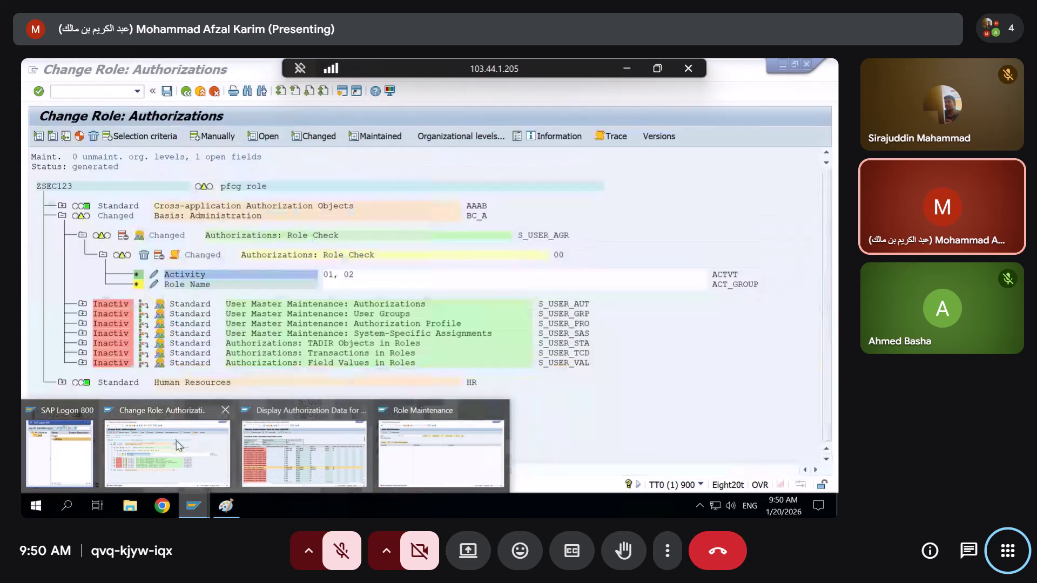
Set ZSEC123's S_USER_AGR Role Name value to * and review activities 01 and 02
left_click(179, 446)
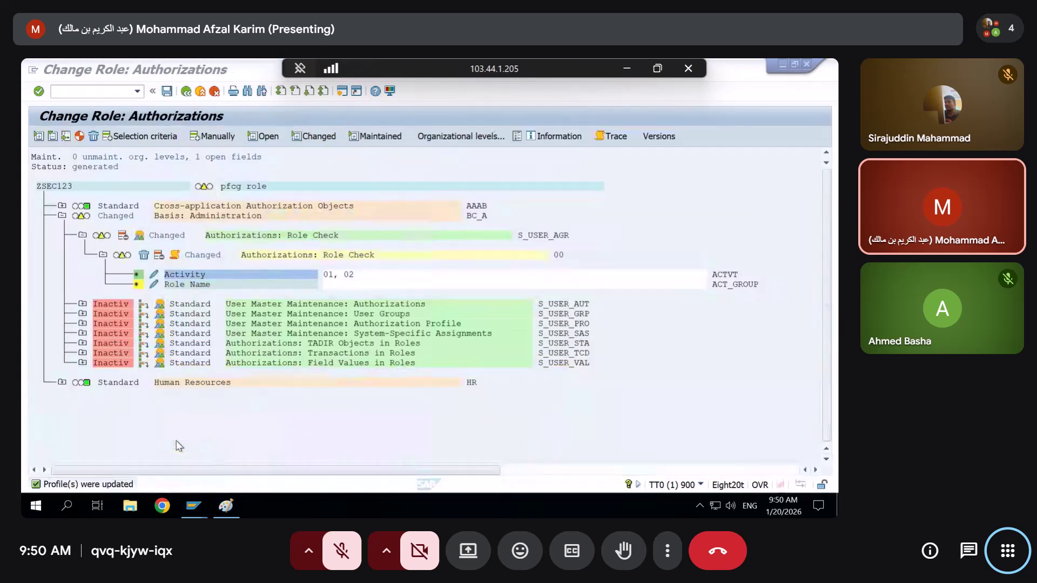
left_click(738, 286)
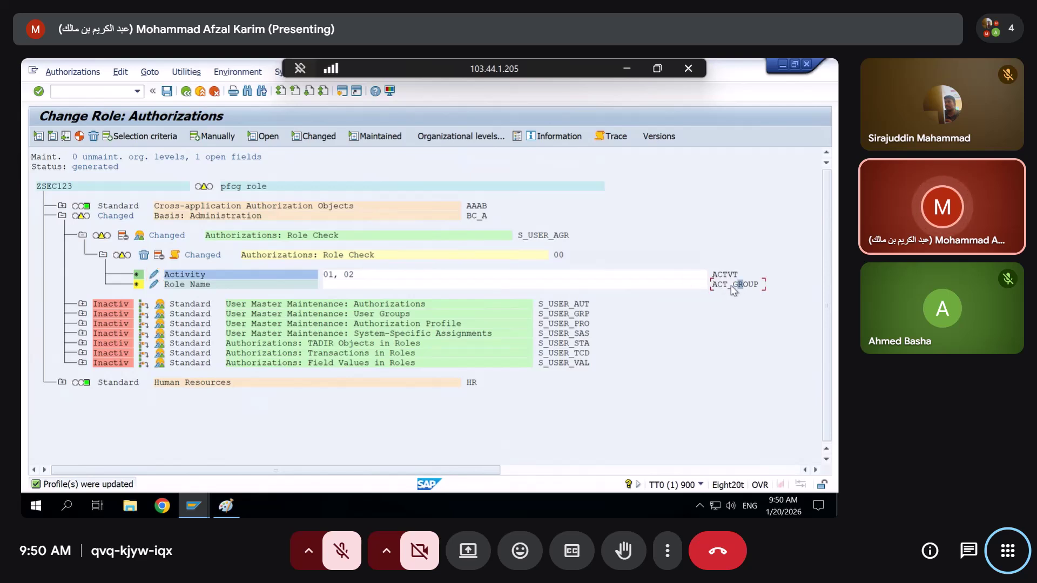
left_click(153, 287)
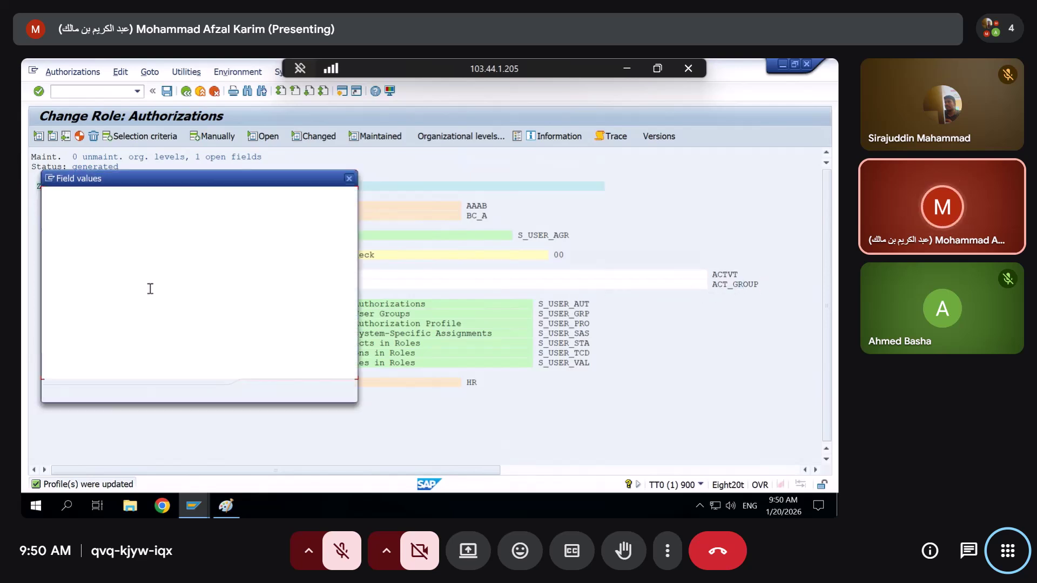
type("*")
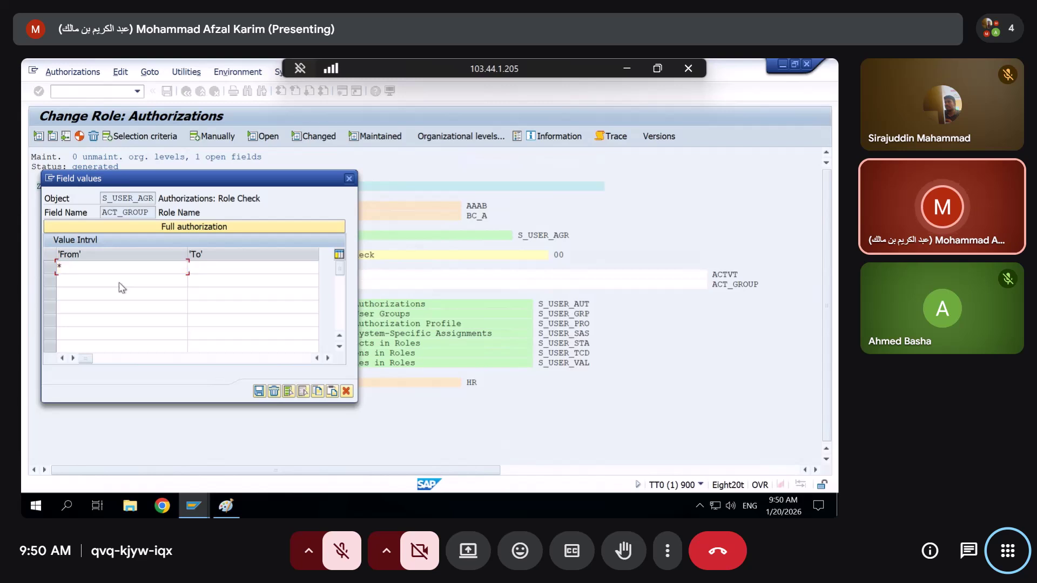
key("Return")
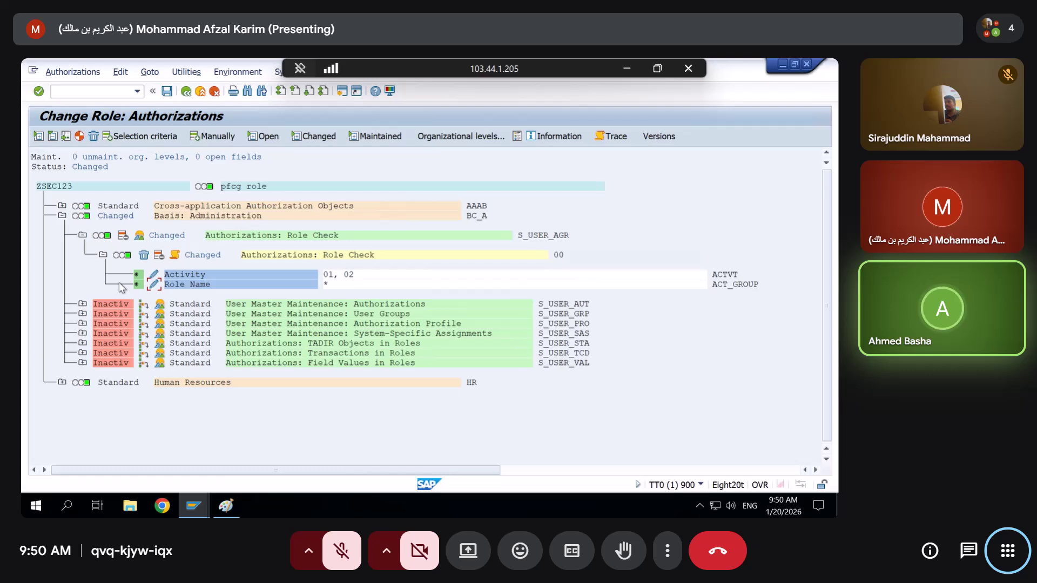
left_click(154, 274)
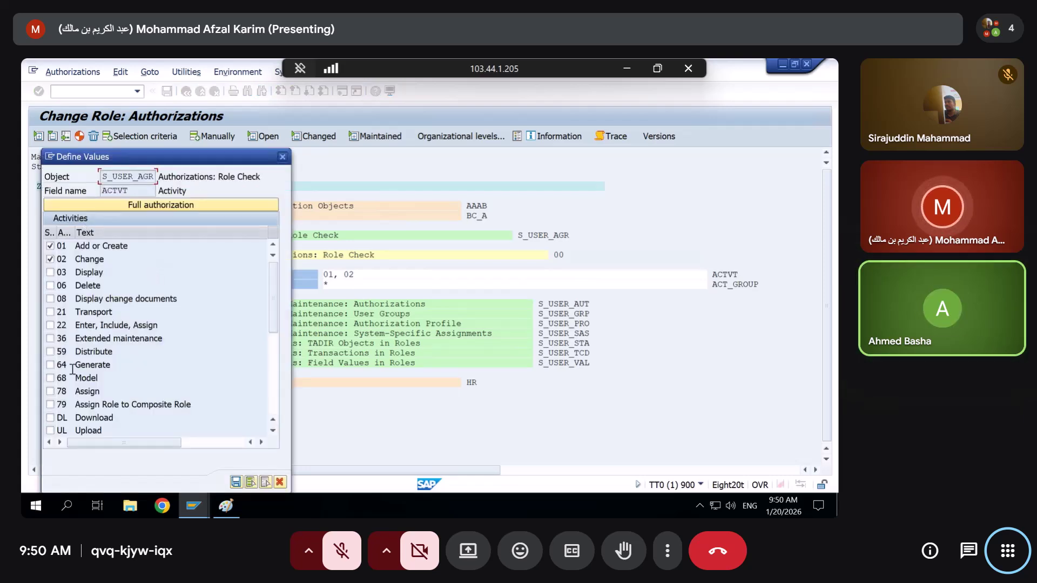
left_click(282, 157)
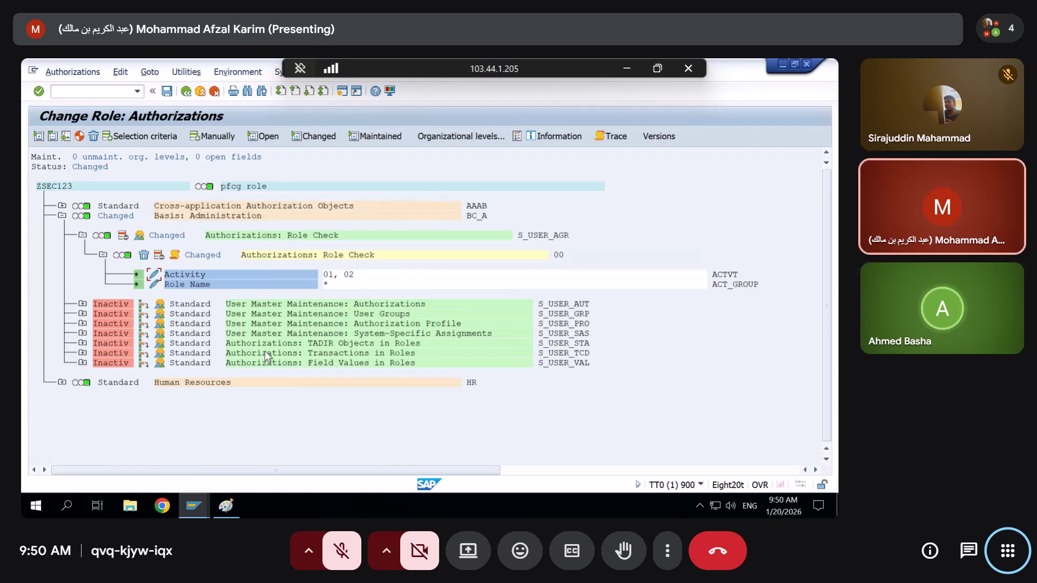
Discard the unsaved new role ABCD and return to ZSEC123's authorization data
key("ctrl+d")
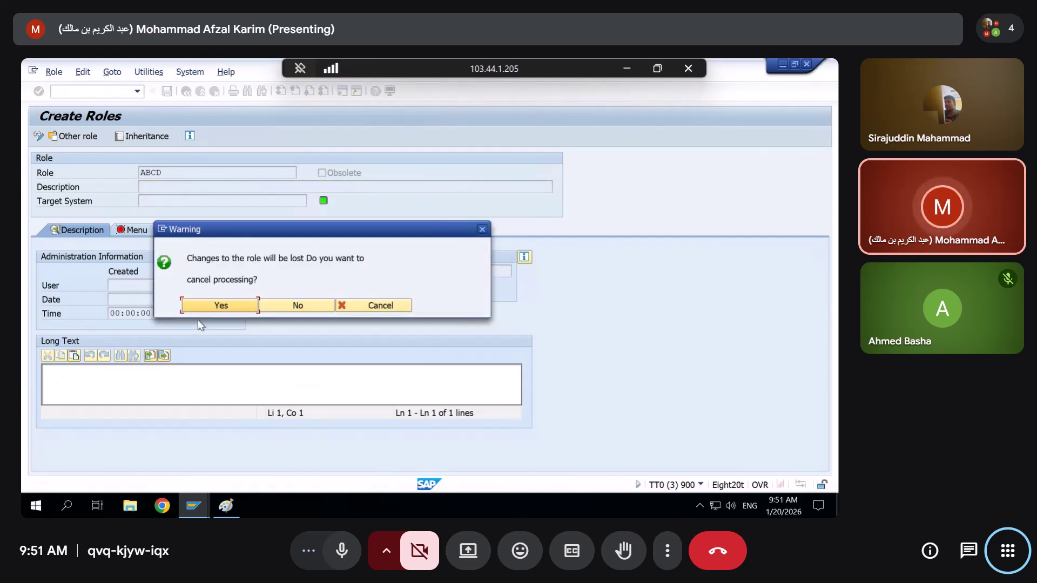
left_click(295, 306)
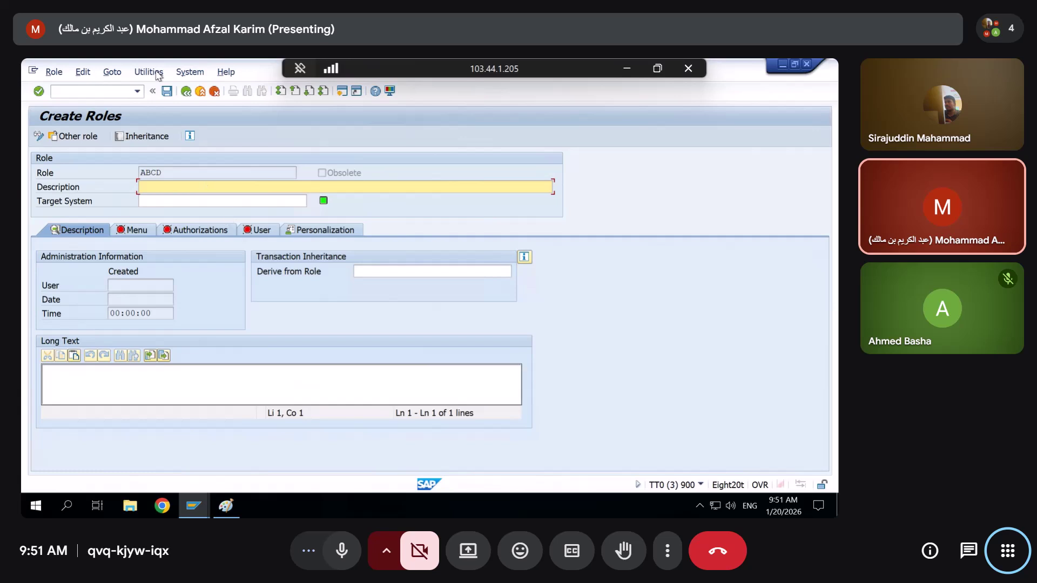
left_click(186, 91)
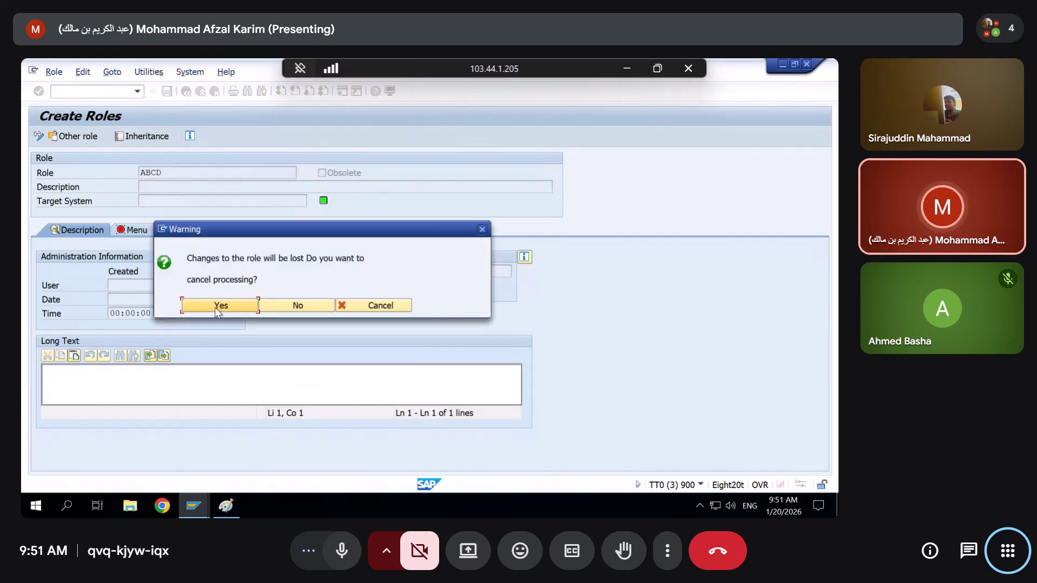
left_click(215, 306)
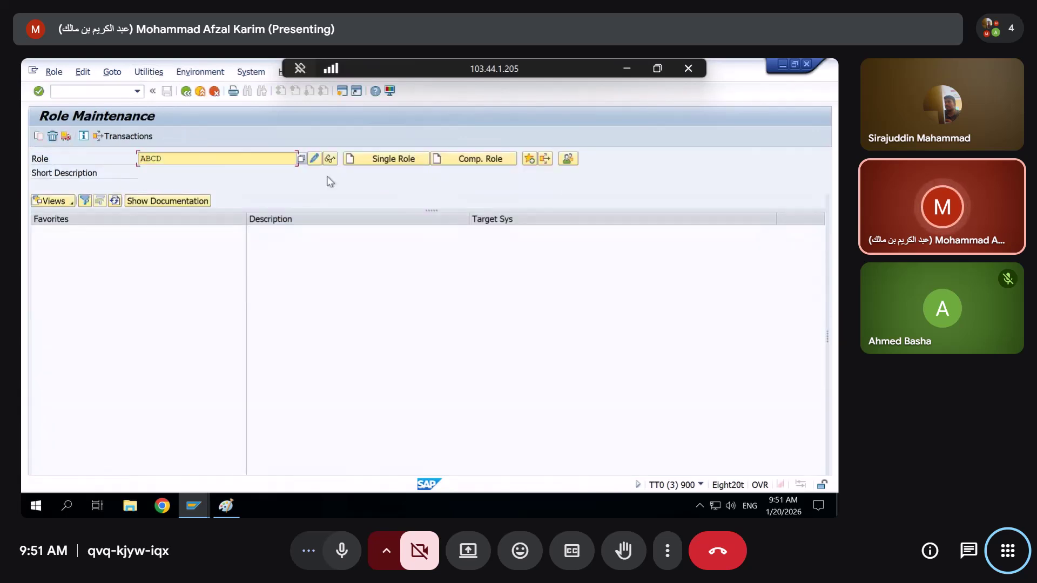
key("alt+Tab")
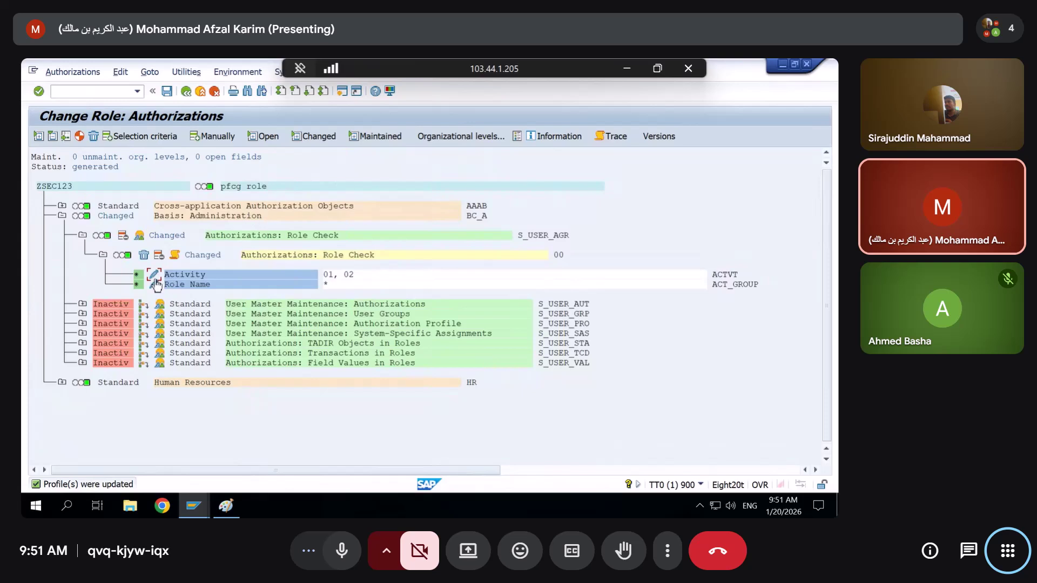
Change the Role Check Role Name value from * to Z*
left_click(155, 284)
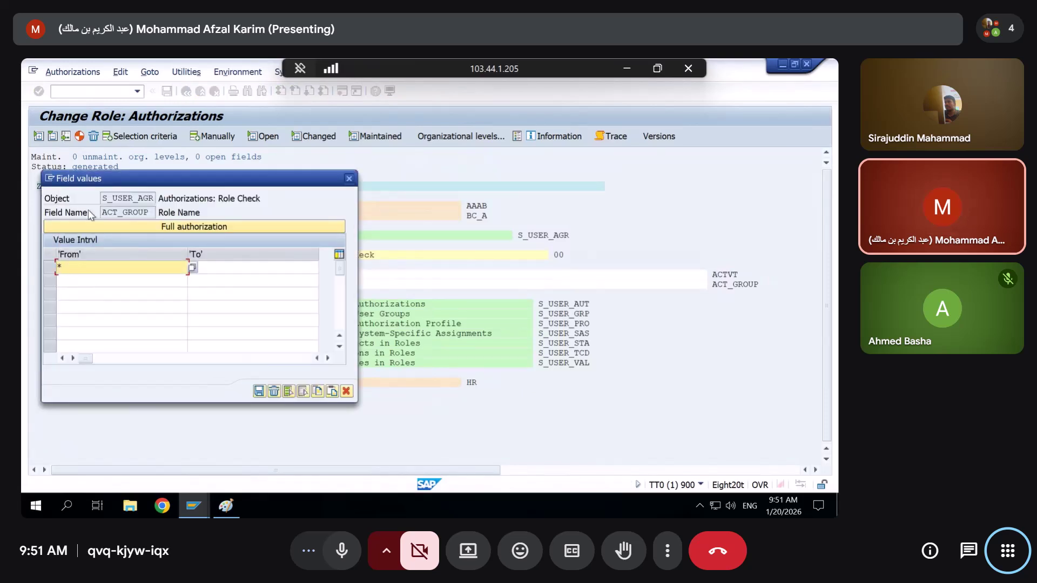
left_click_drag(83, 172, 302, 136)
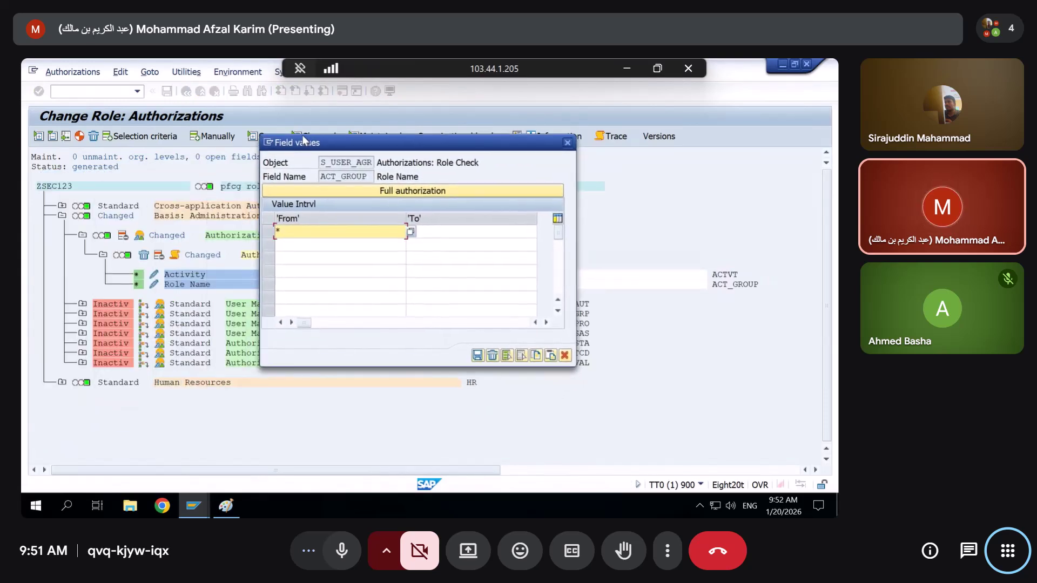
left_click(287, 237)
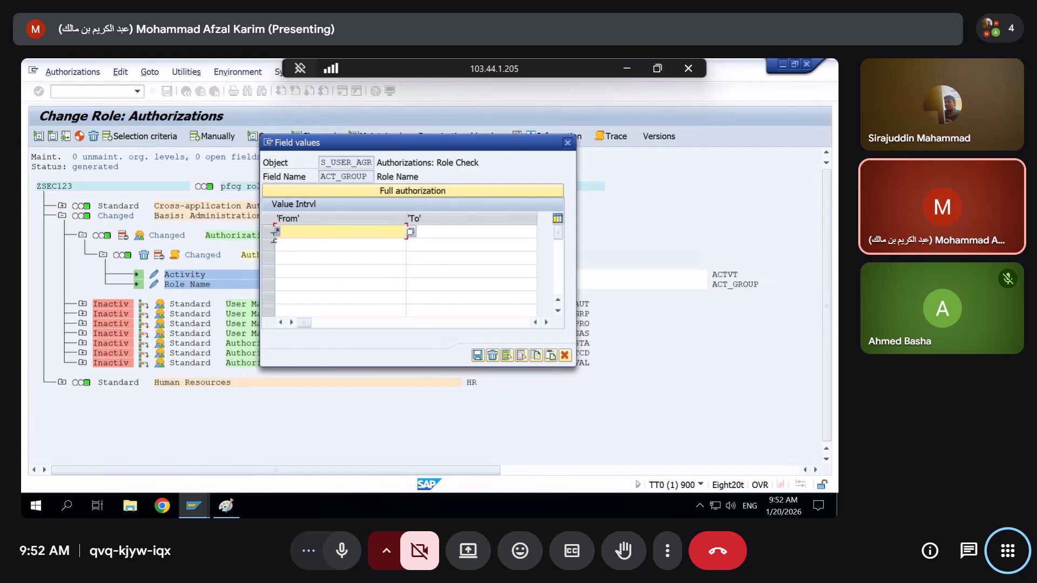
type("Z*")
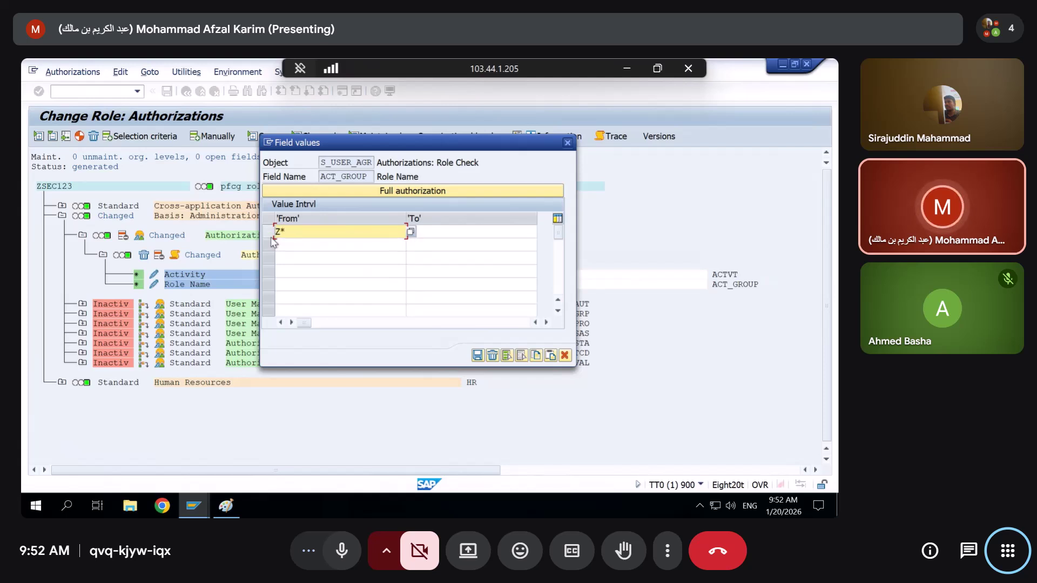
left_click(477, 355)
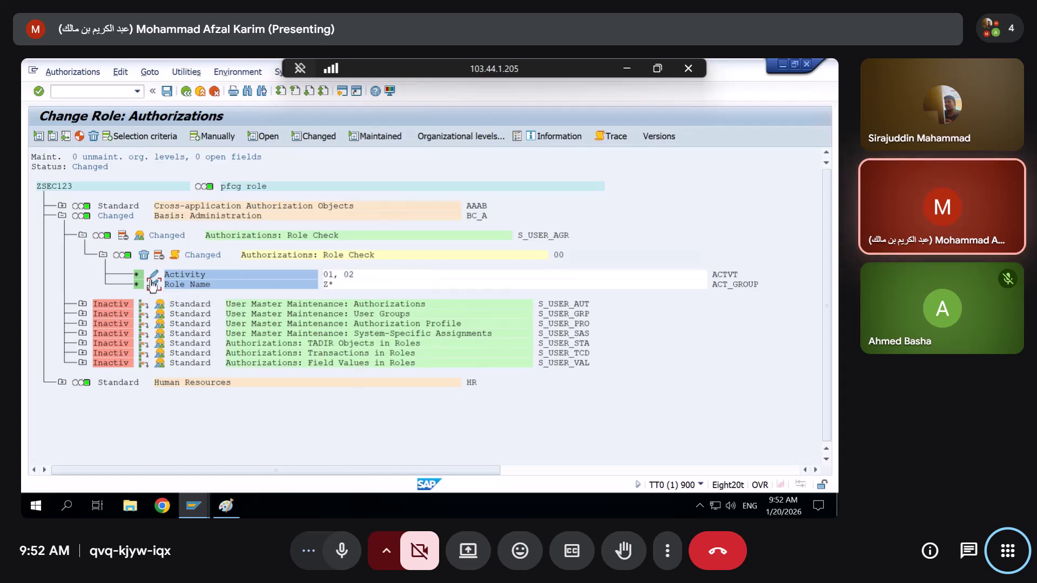
double_click(349, 275)
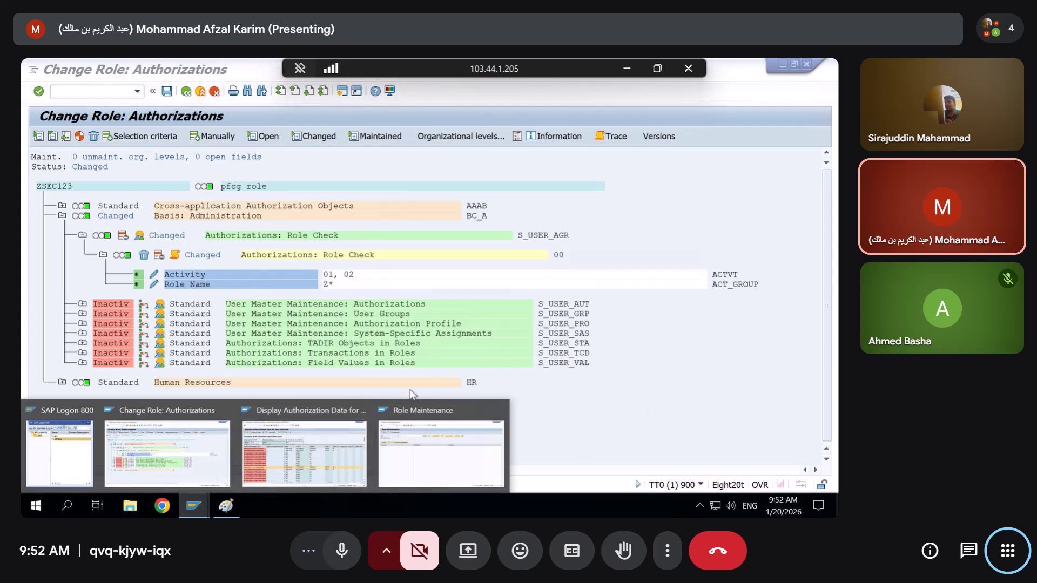
Add activities 06 Delete, 08 Display change documents and 21 Transport to Role Check
left_click(156, 275)
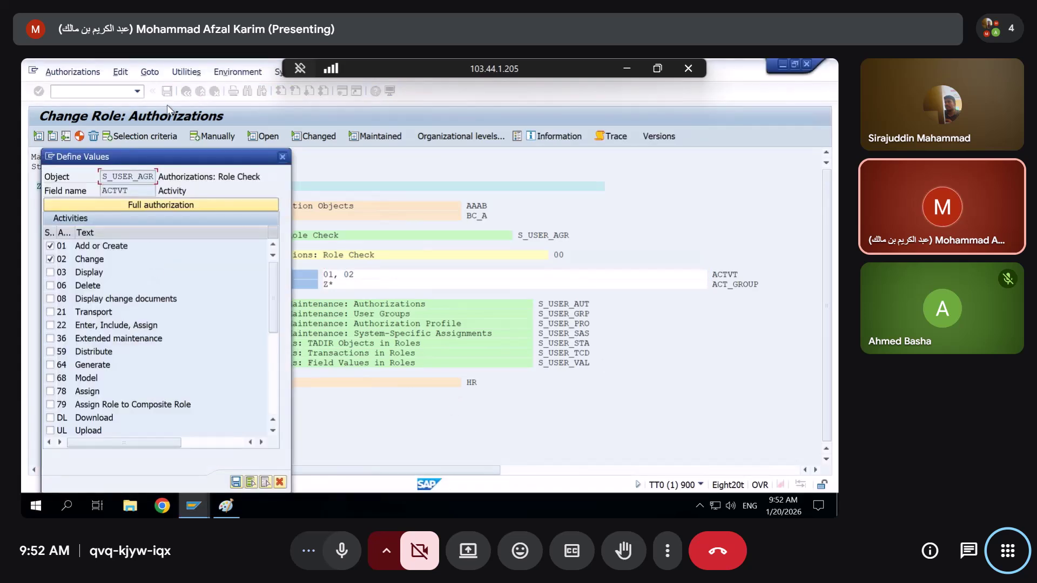
left_click_drag(248, 156, 554, 102)
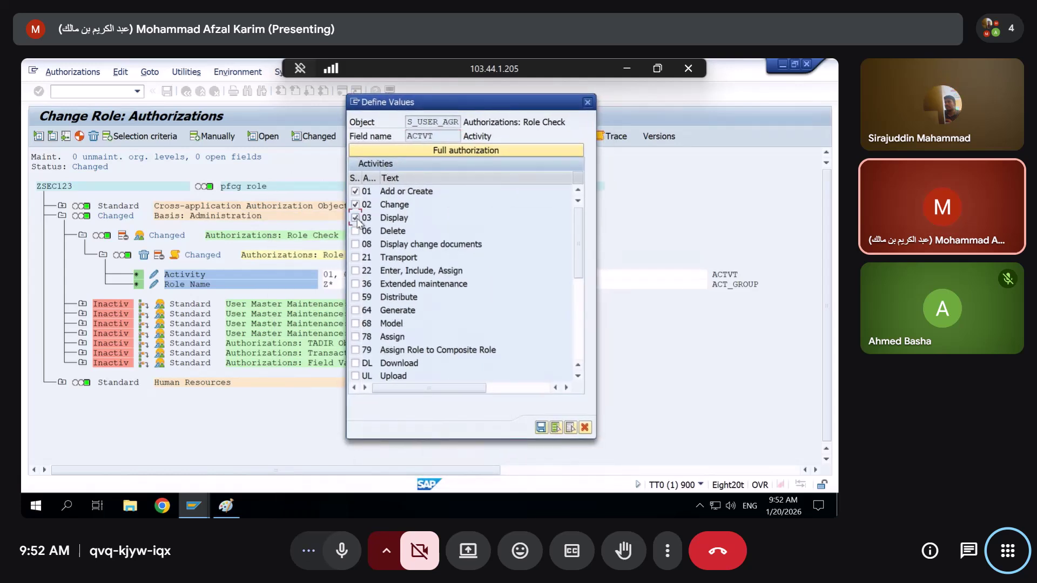
left_click(192, 506)
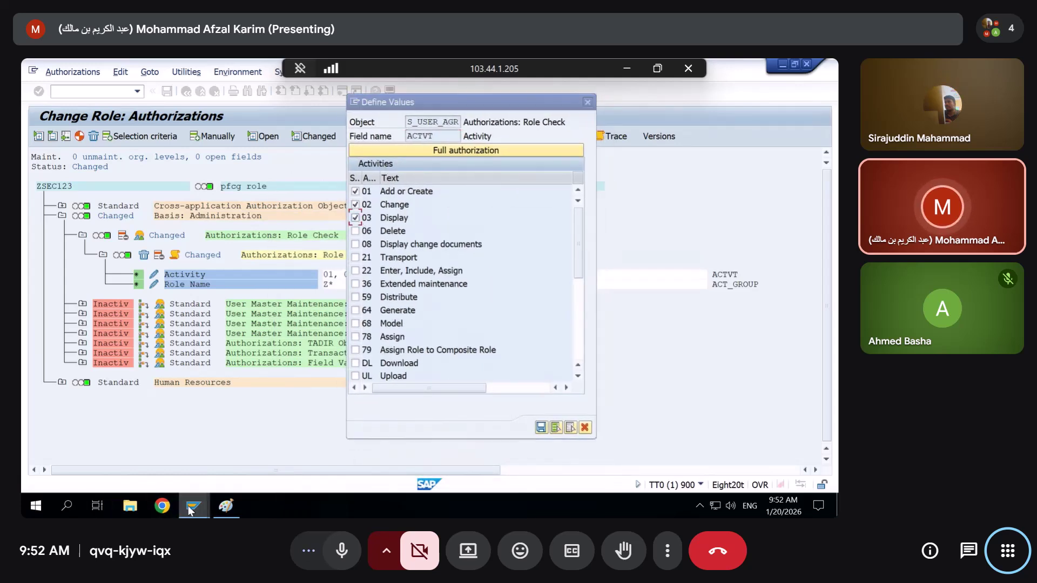
left_click(405, 470)
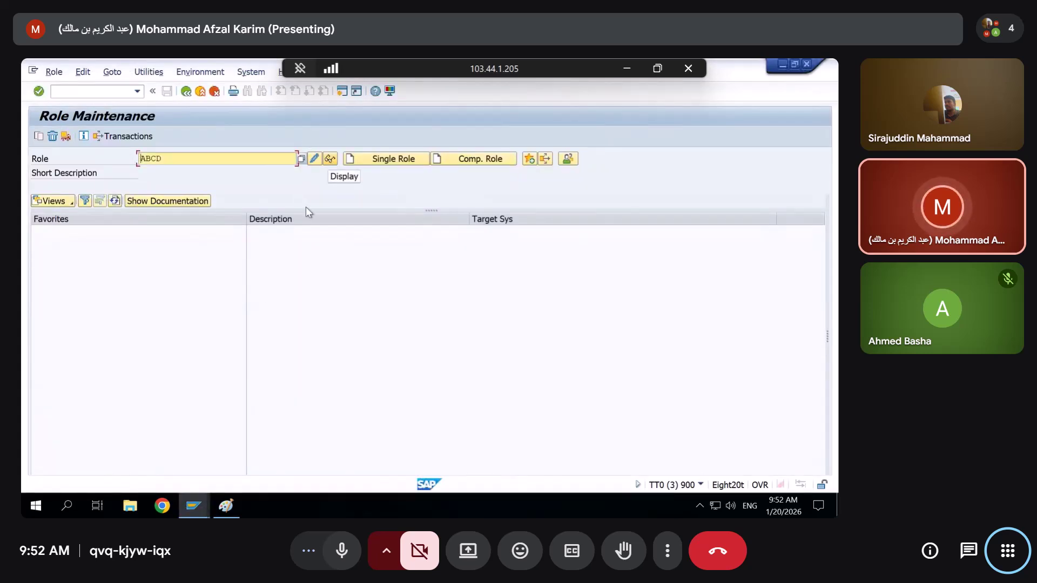
left_click(194, 508)
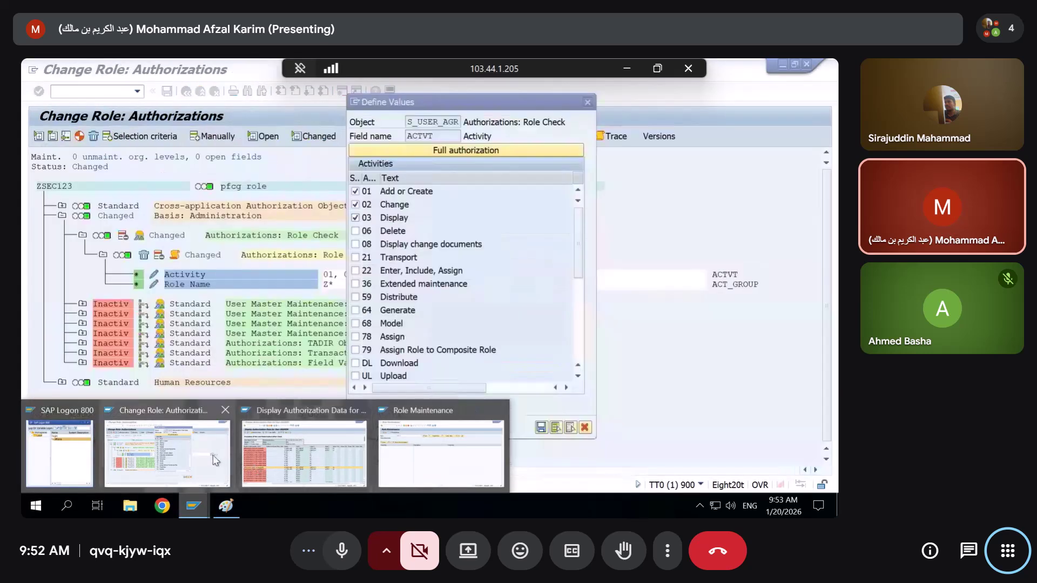
left_click(216, 460)
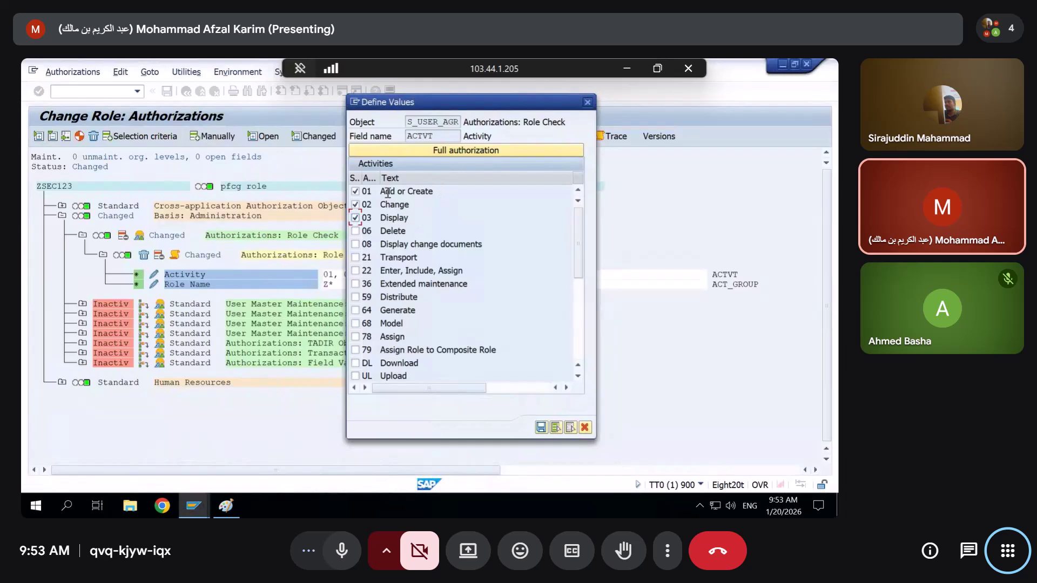
left_click(359, 232)
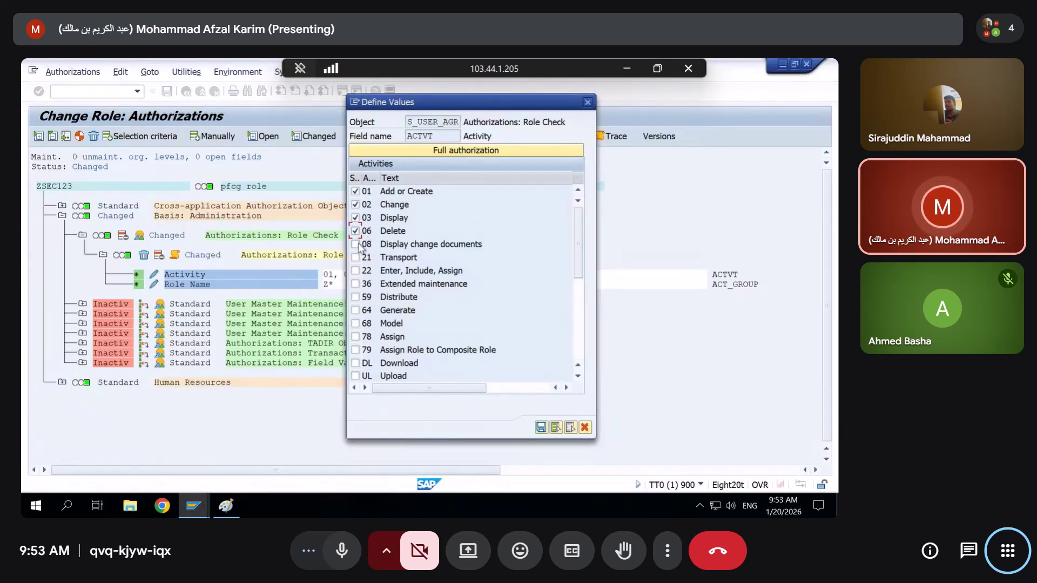
left_click(356, 245)
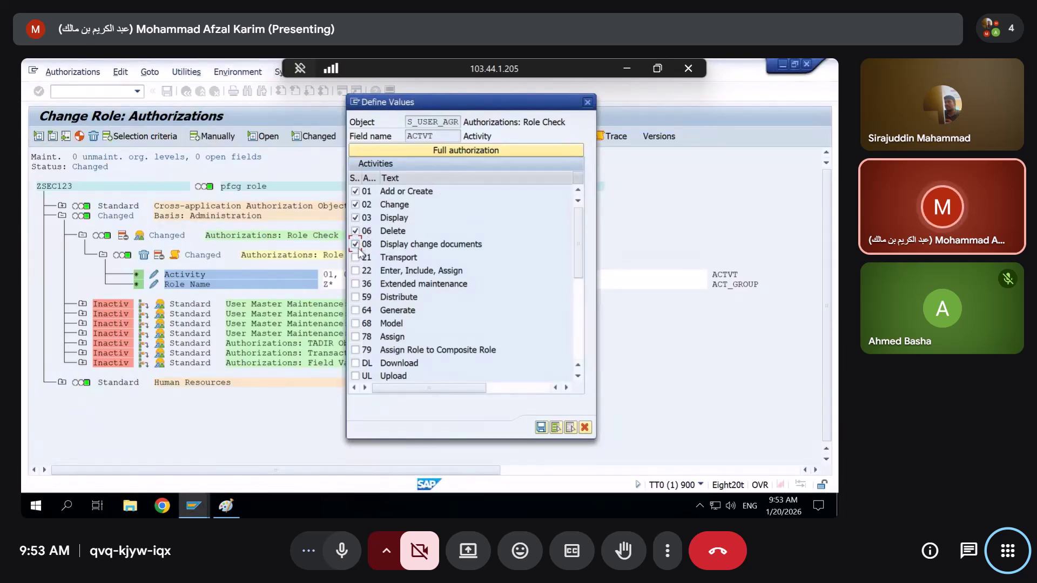
left_click(355, 257)
Also allow activity 22 Enter, Include, Assign in the Role Check activity list
mouse_move(207, 506)
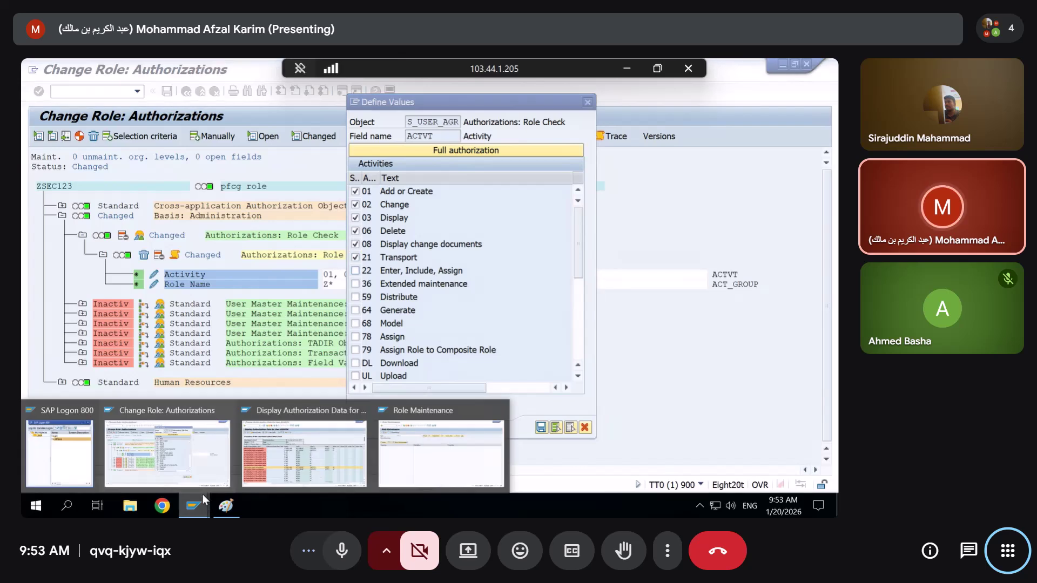
left_click(423, 459)
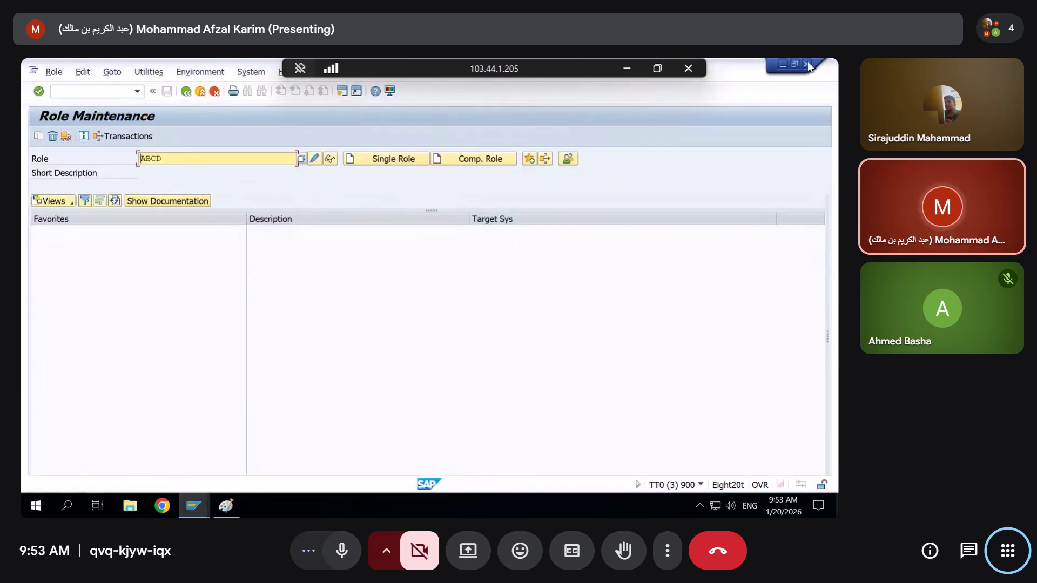
left_click(780, 62)
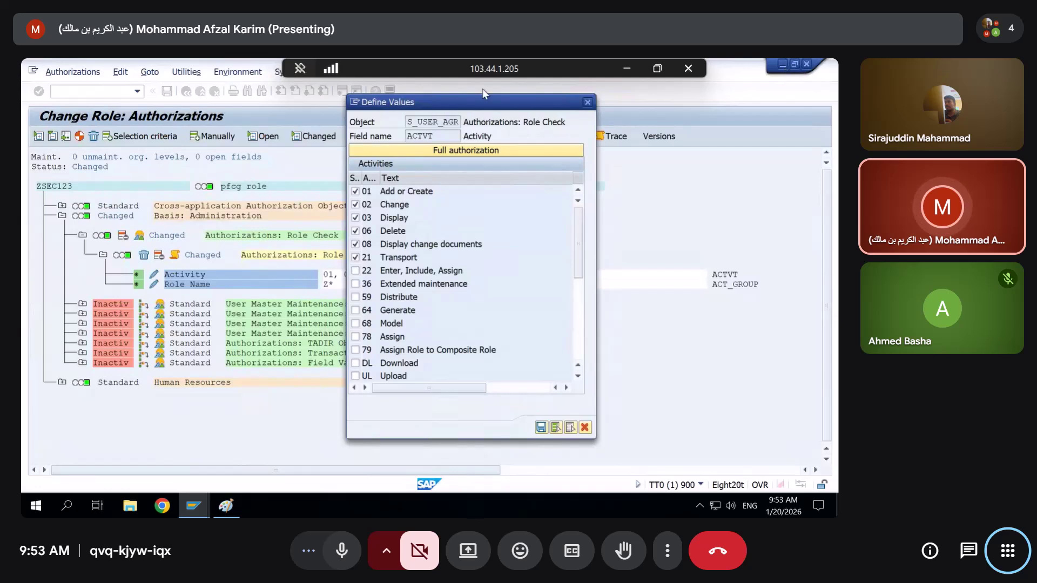
left_click(420, 114)
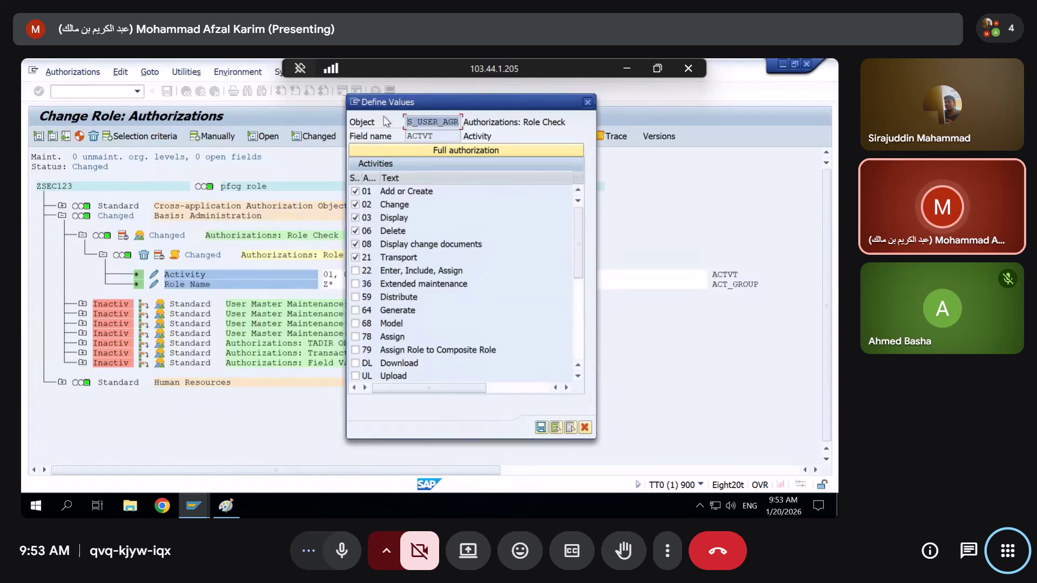
left_click(356, 270)
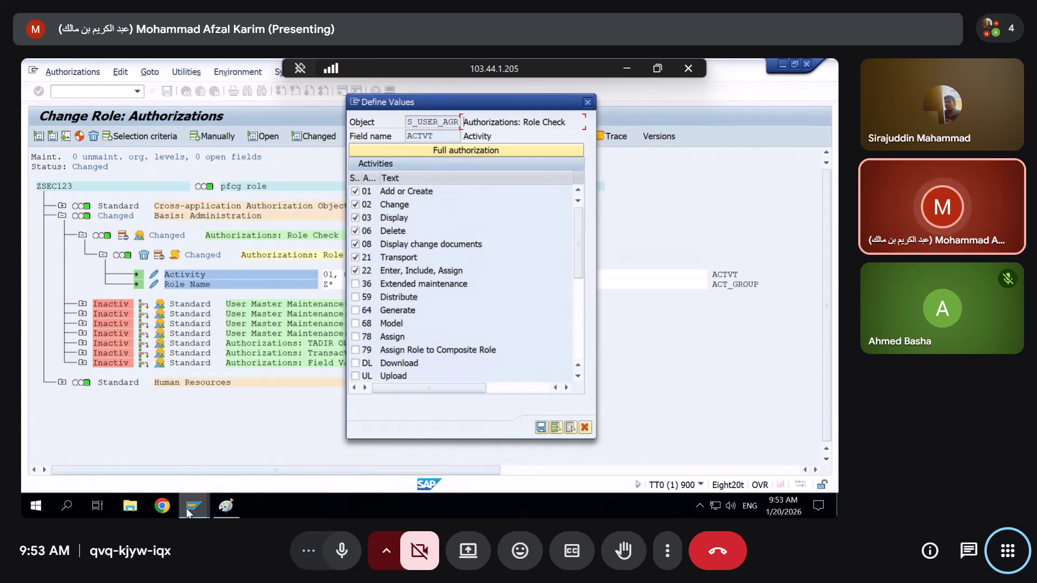
mouse_move(188, 511)
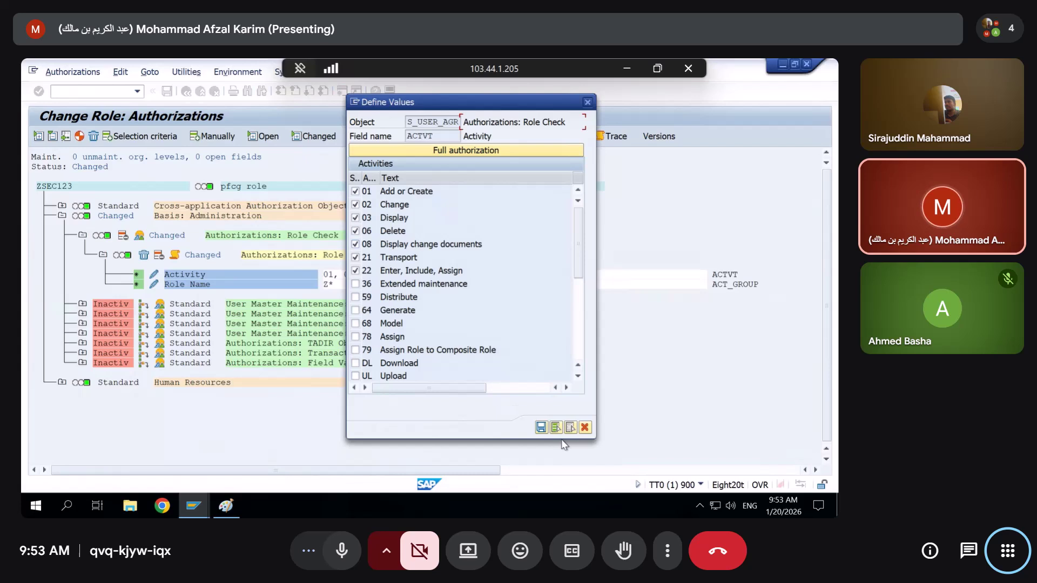
Transfer the activities, regenerate ZSEC123's profile, check its users, then reopen authorization data
left_click(540, 428)
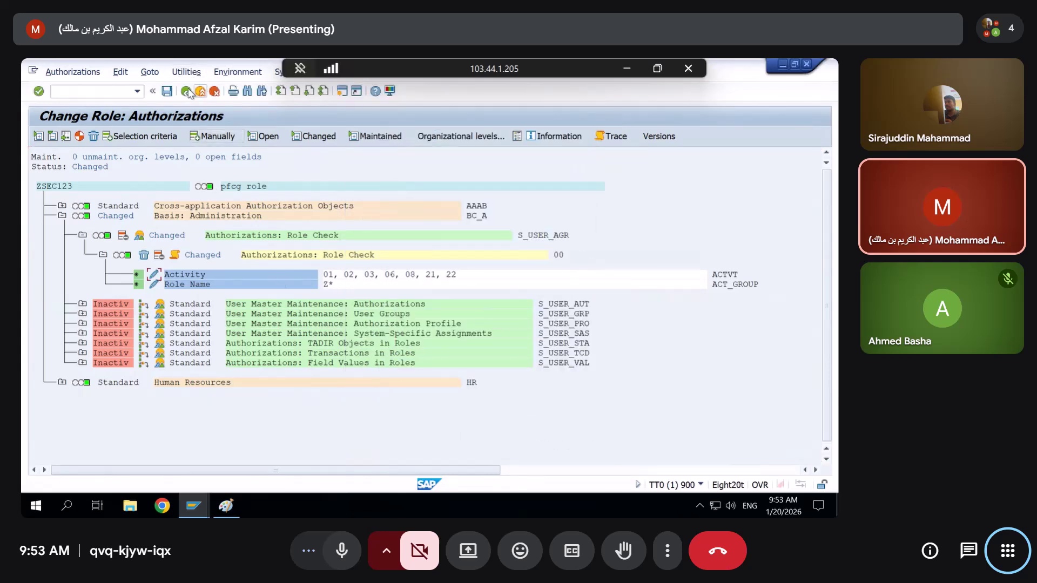
left_click(187, 92)
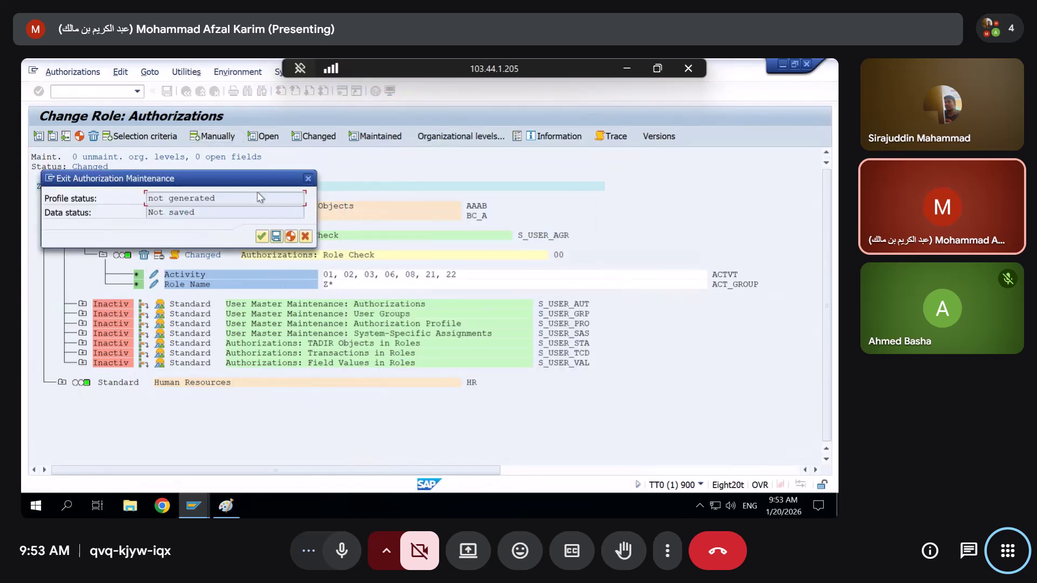
left_click(297, 236)
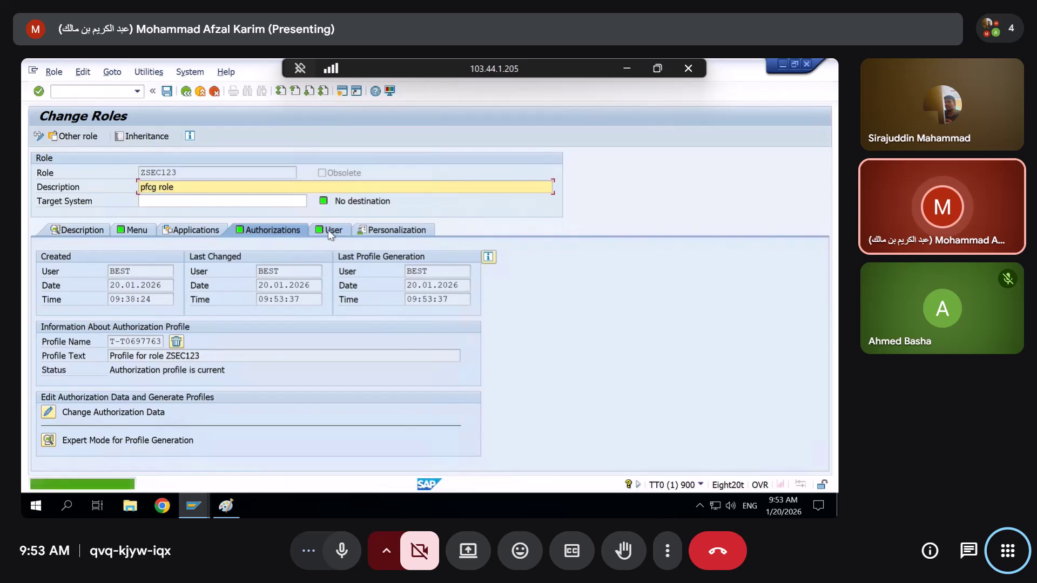
left_click(333, 231)
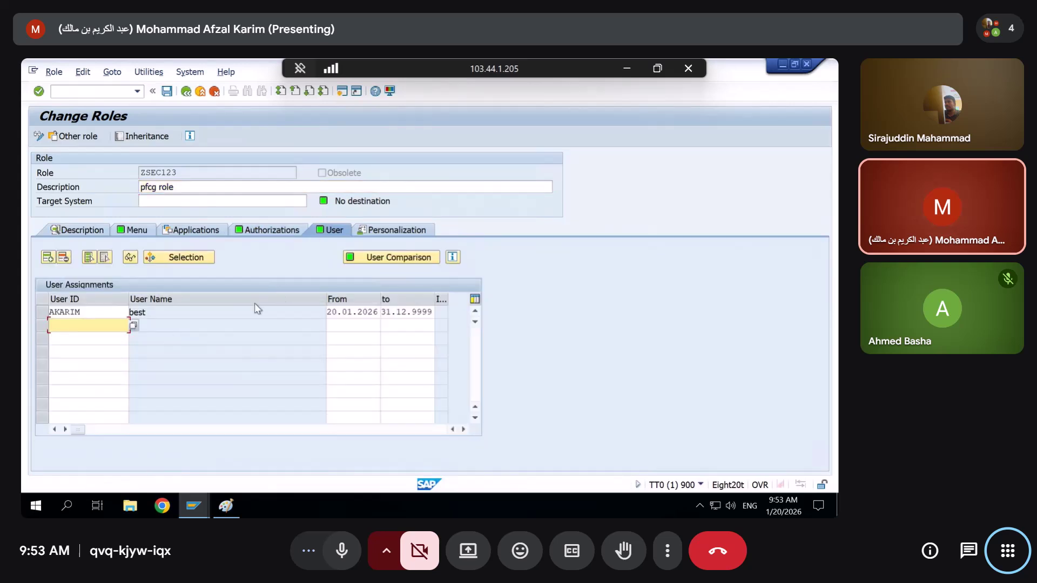
left_click(257, 231)
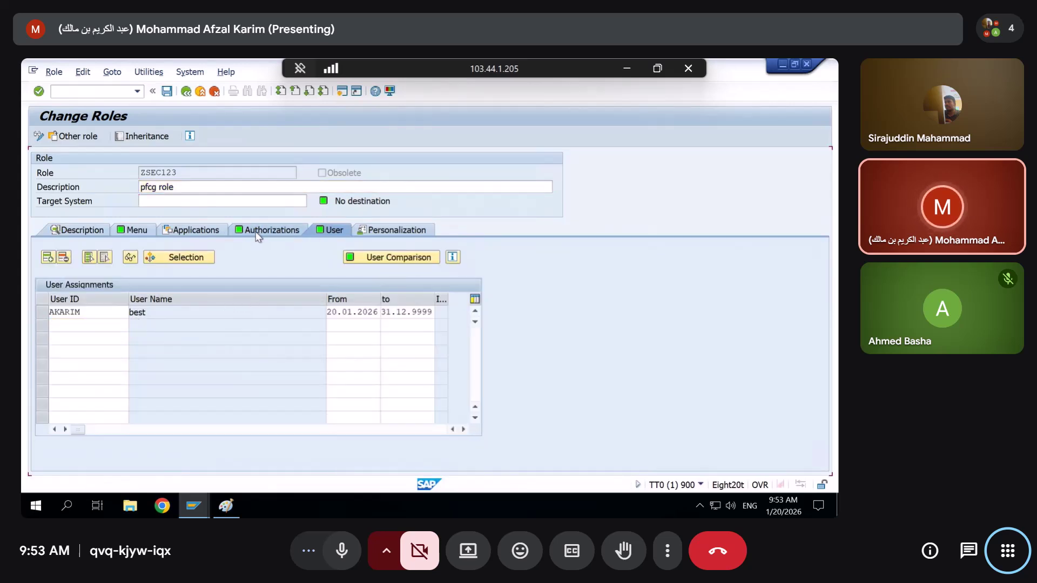
left_click(48, 413)
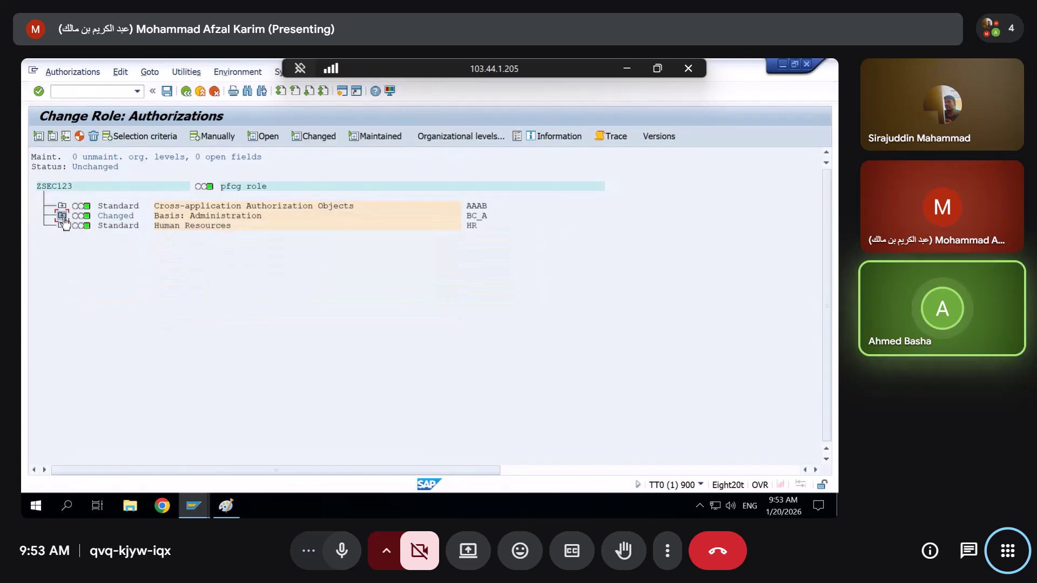
Expand Basis: Administration's Role Check object and open its Activity values list
left_click(62, 217)
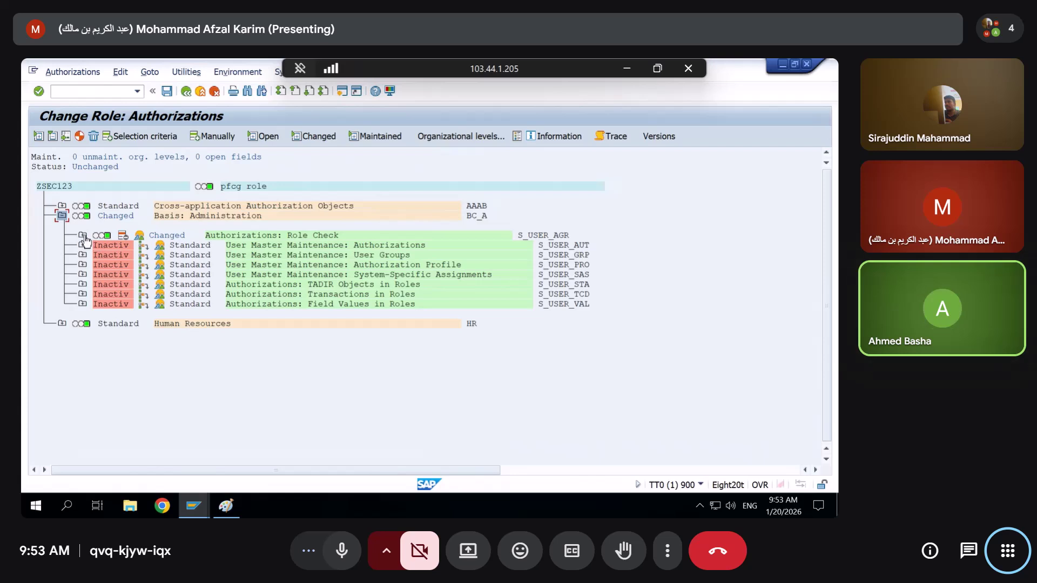
left_click(82, 236)
left_click(157, 276)
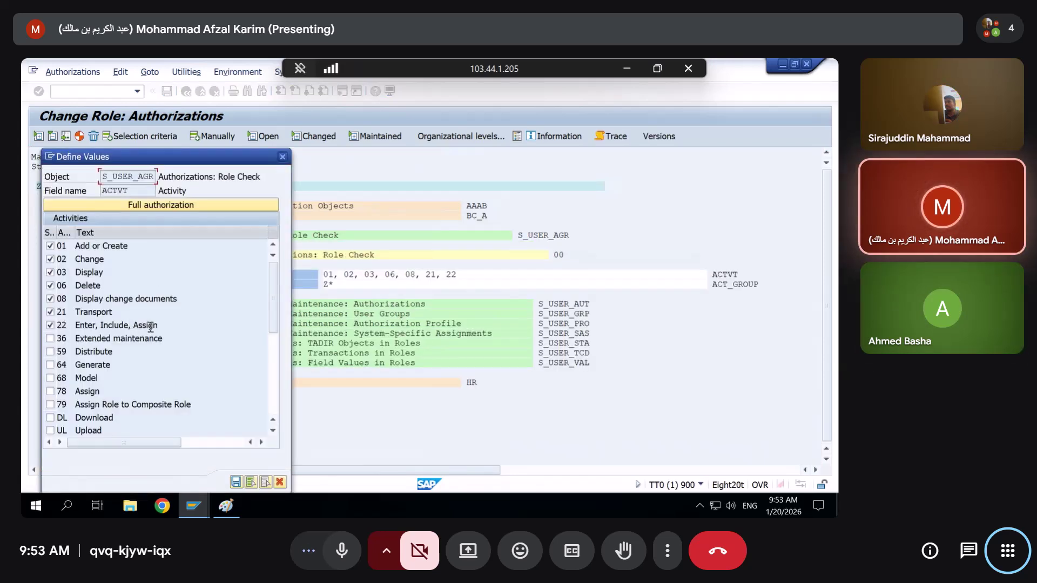
left_click_drag(158, 325, 67, 323)
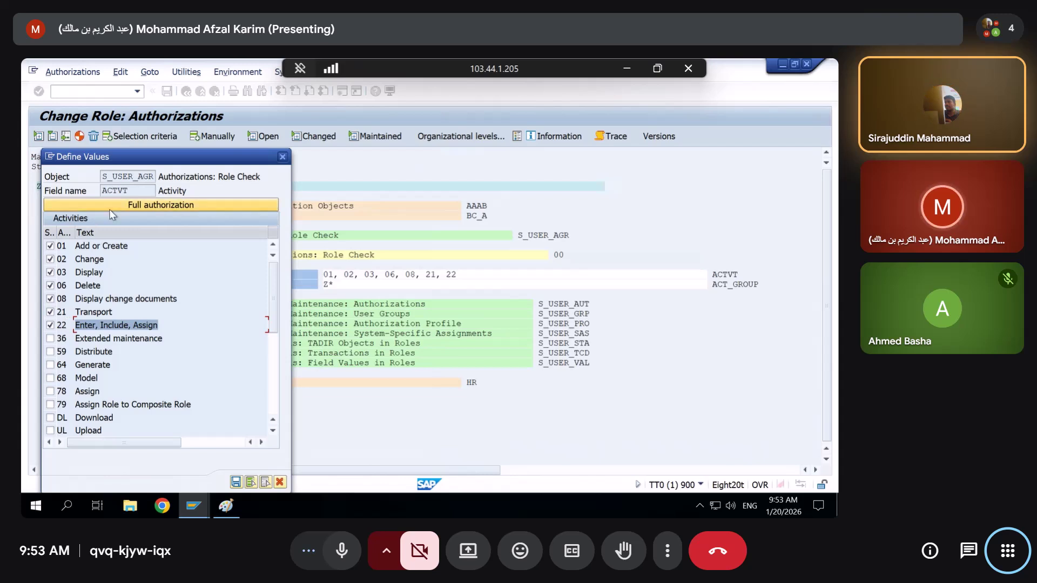
left_click_drag(173, 162, 373, 106)
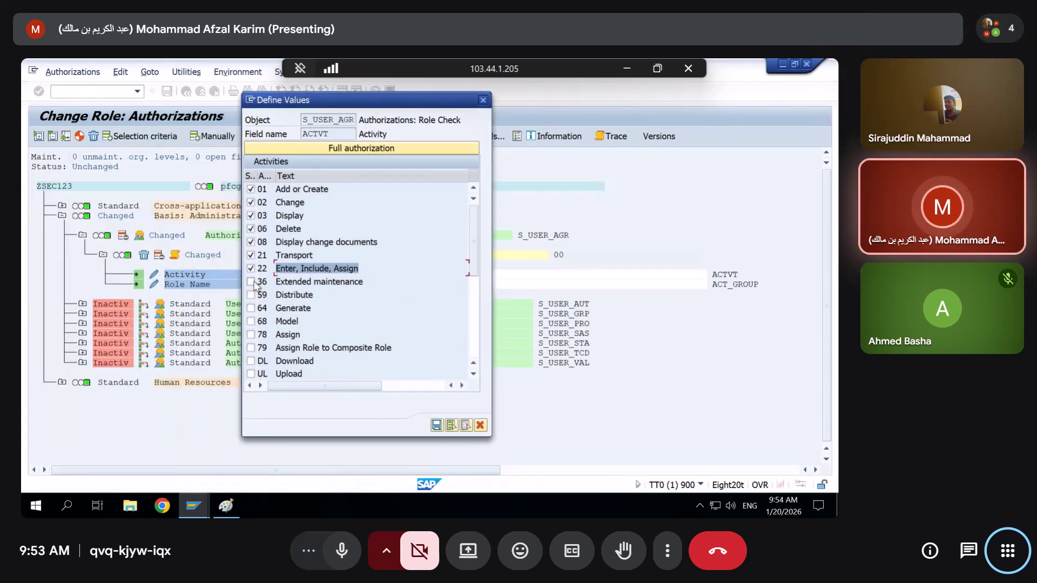
scroll(258, 301, "right", 2)
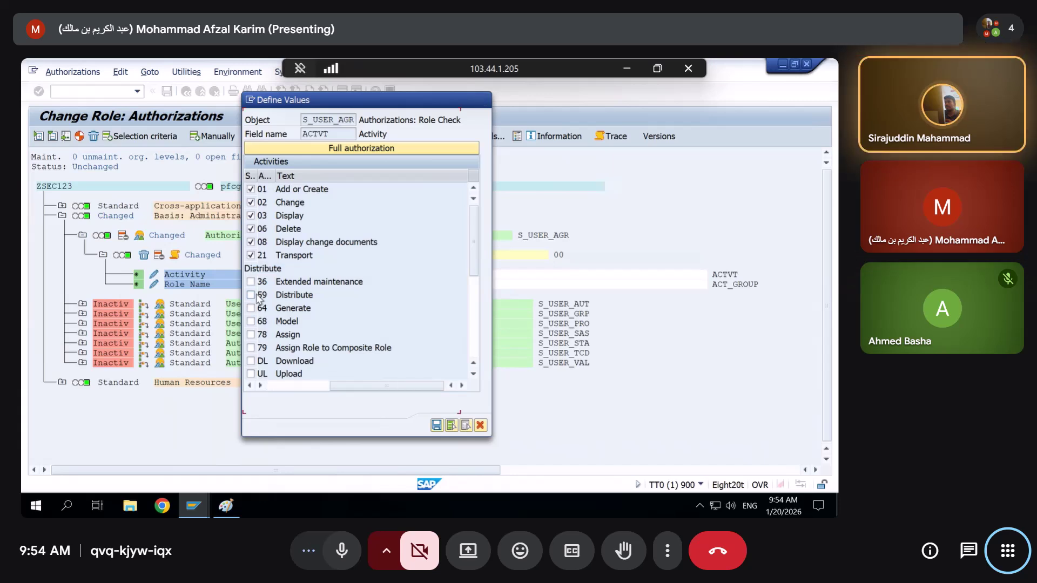
scroll(256, 296, "down", 2)
scroll(257, 295, "up", 2)
left_click(278, 385)
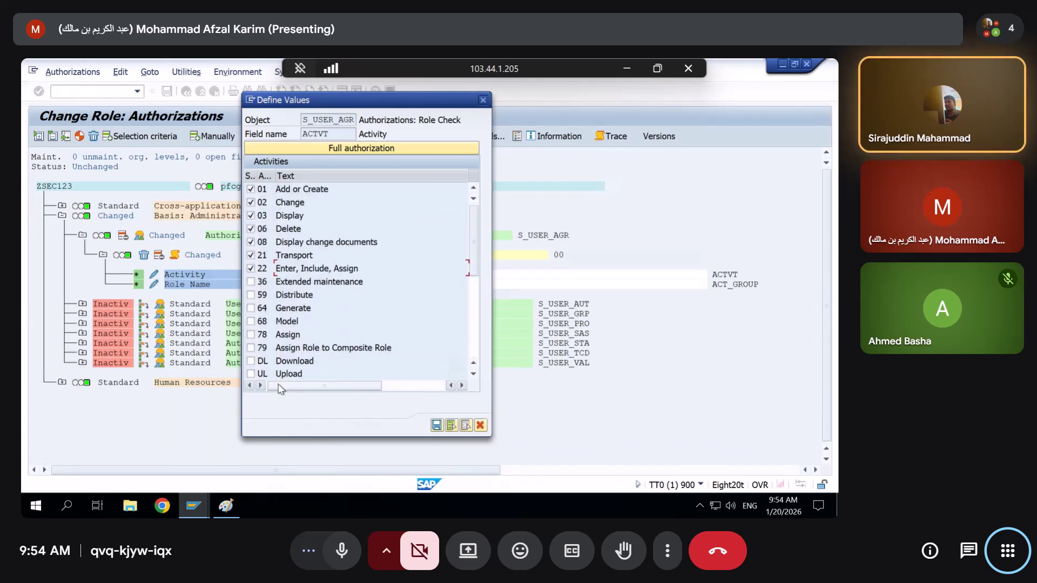
Tick 64 Generate, untick 22 Enter, Include, Assign, and transfer the activity values
left_click(251, 308)
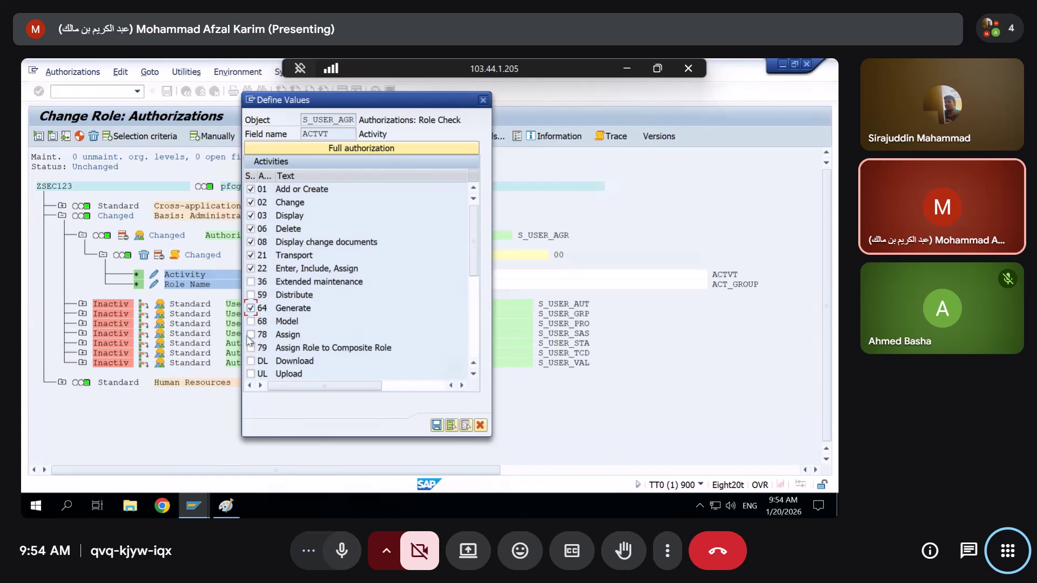
left_click(250, 335)
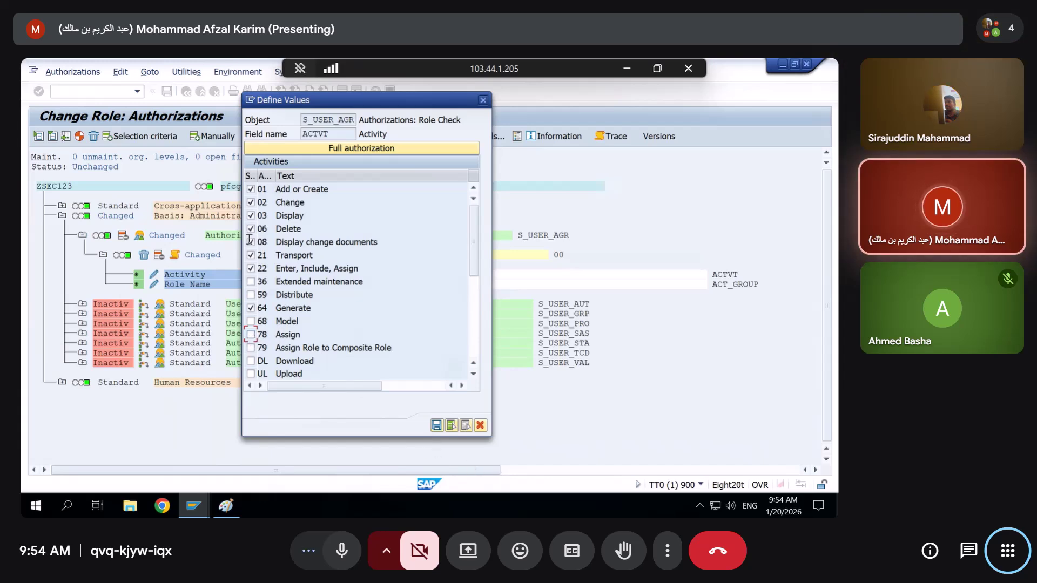
left_click(251, 268)
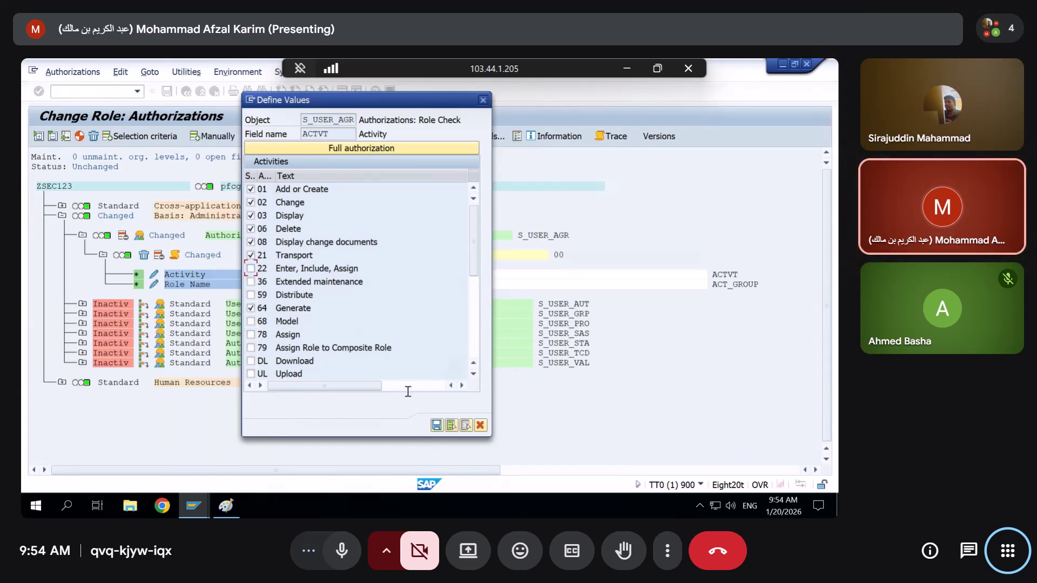
left_click(299, 148)
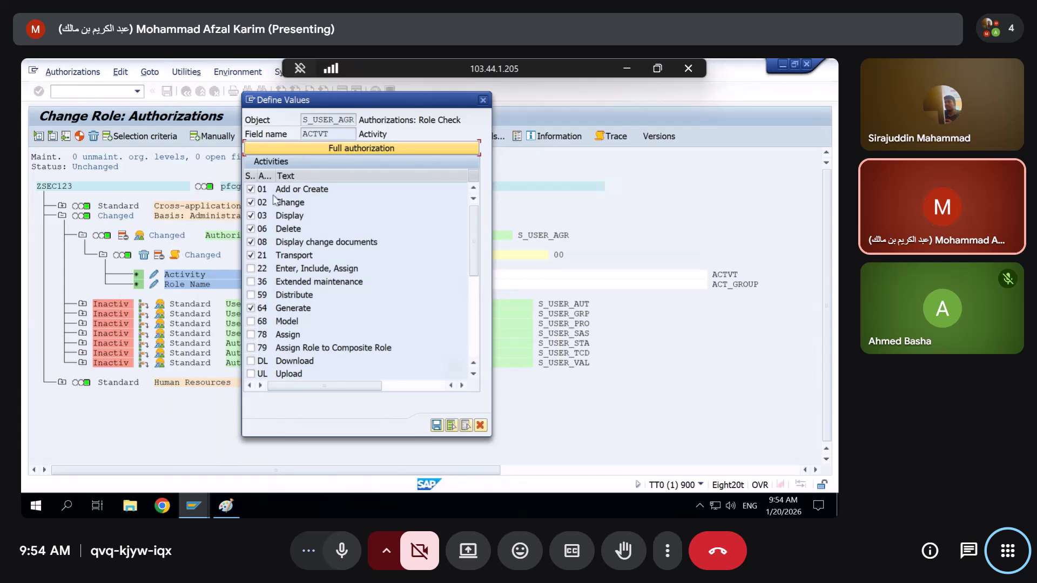
left_click(436, 426)
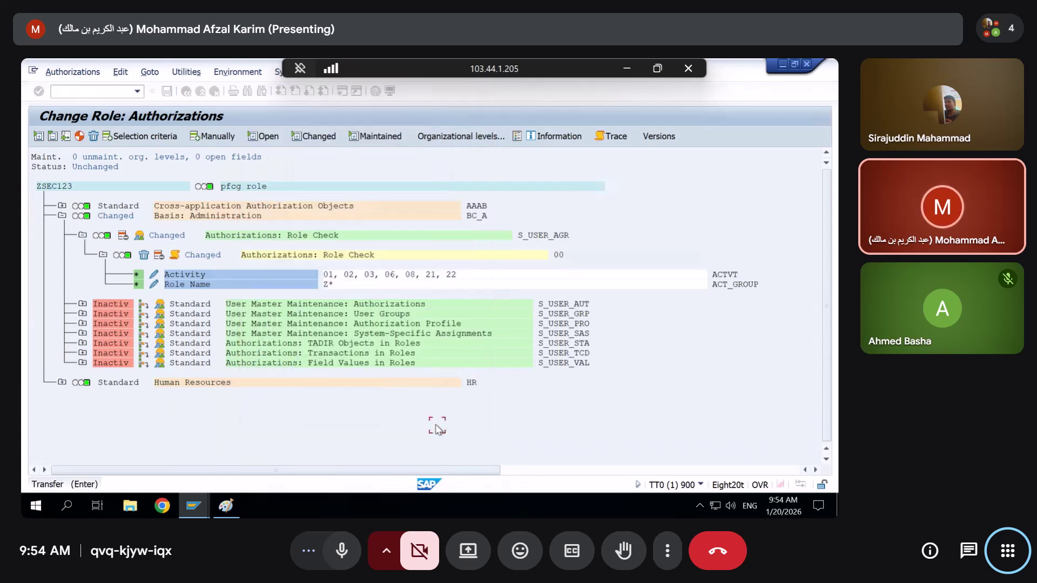
Regenerate the ZSEC123 authorization profile and go back to the main SAP menu
left_click(80, 137)
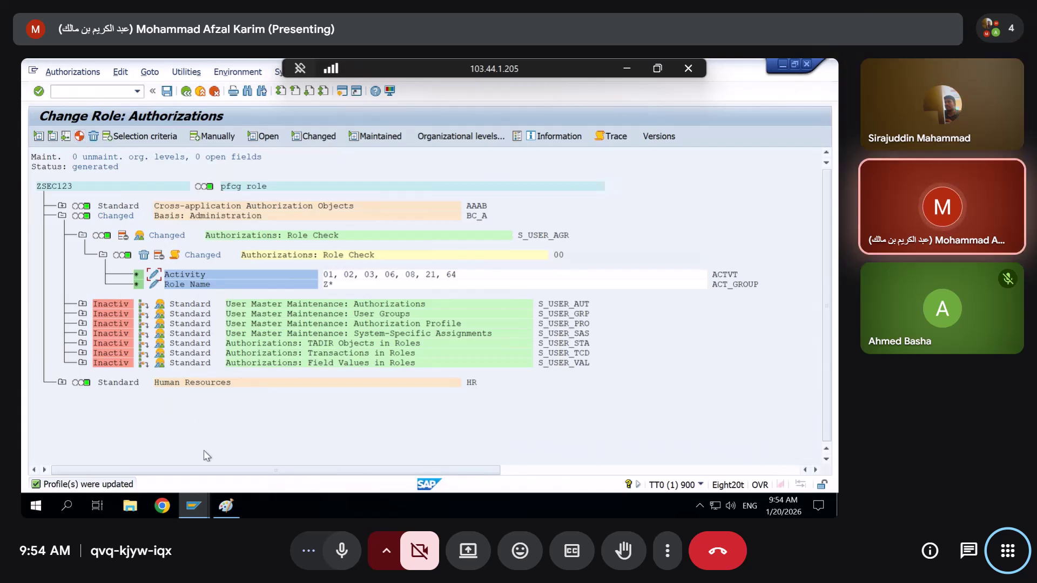
mouse_move(194, 505)
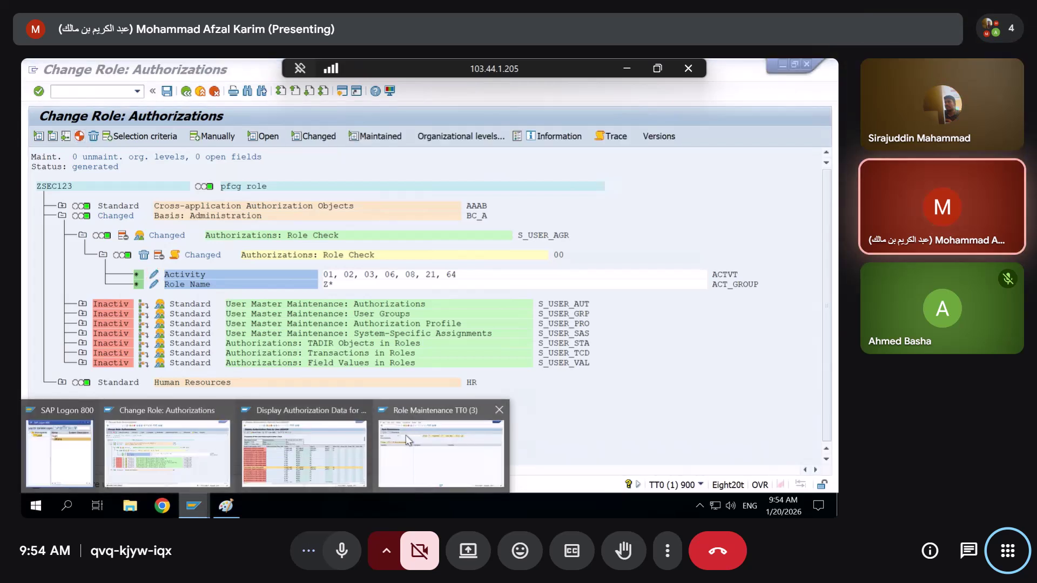
left_click(411, 440)
left_click(188, 91)
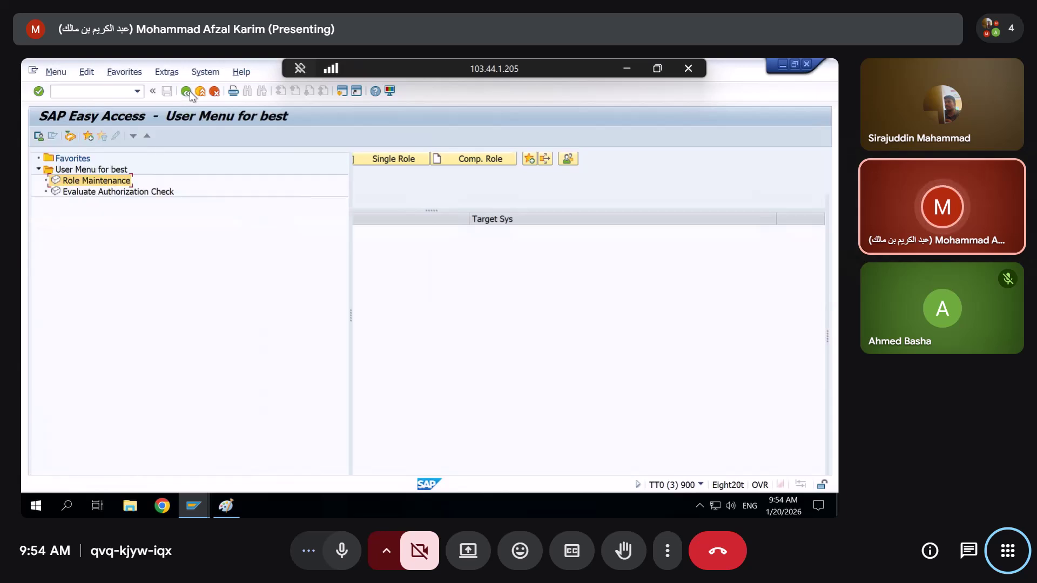
Open role Z_MM01 for change from the role history and view its User tab
double_click(75, 181)
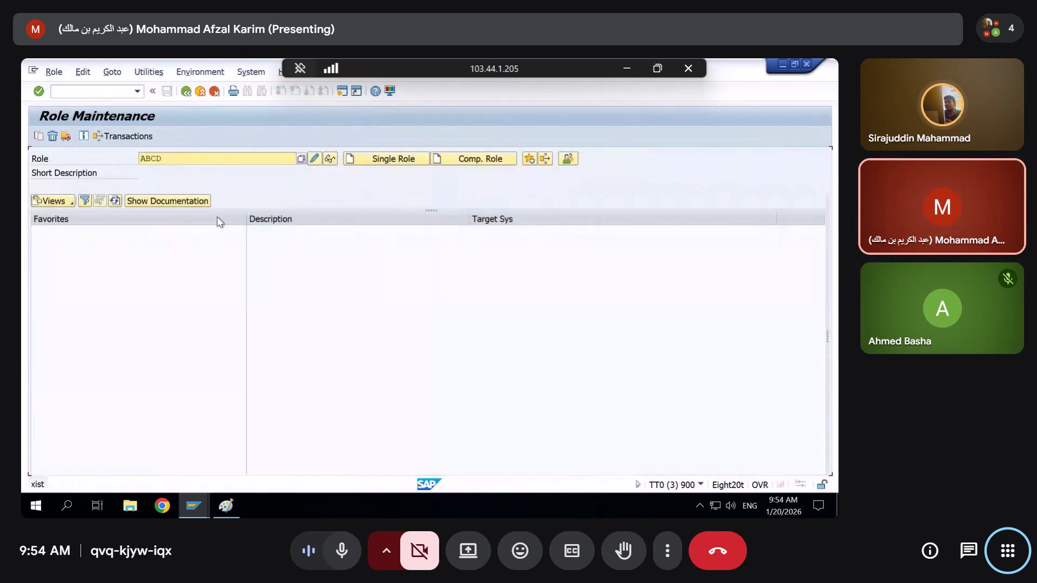
double_click(206, 155)
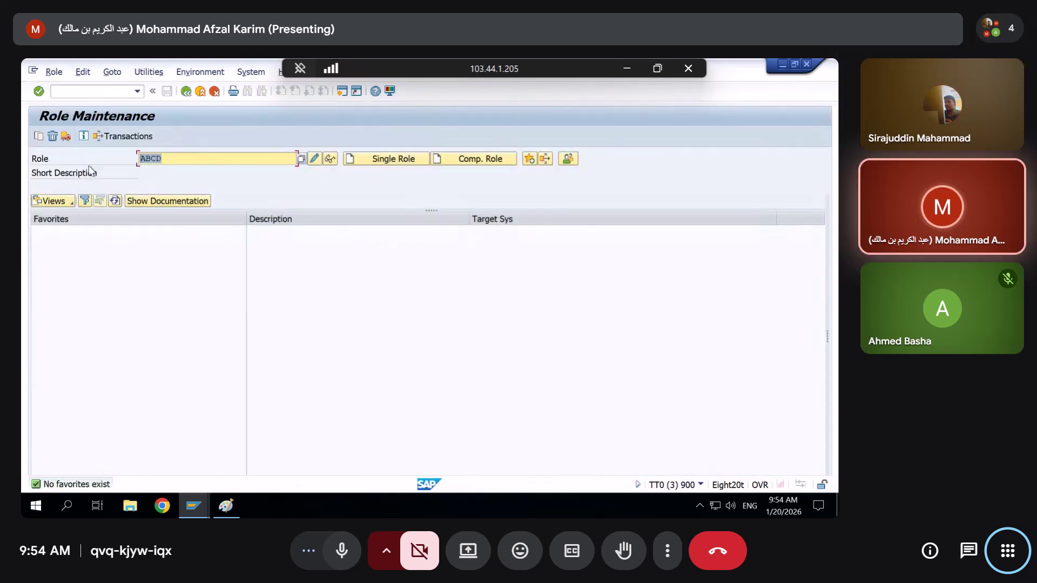
key("Delete")
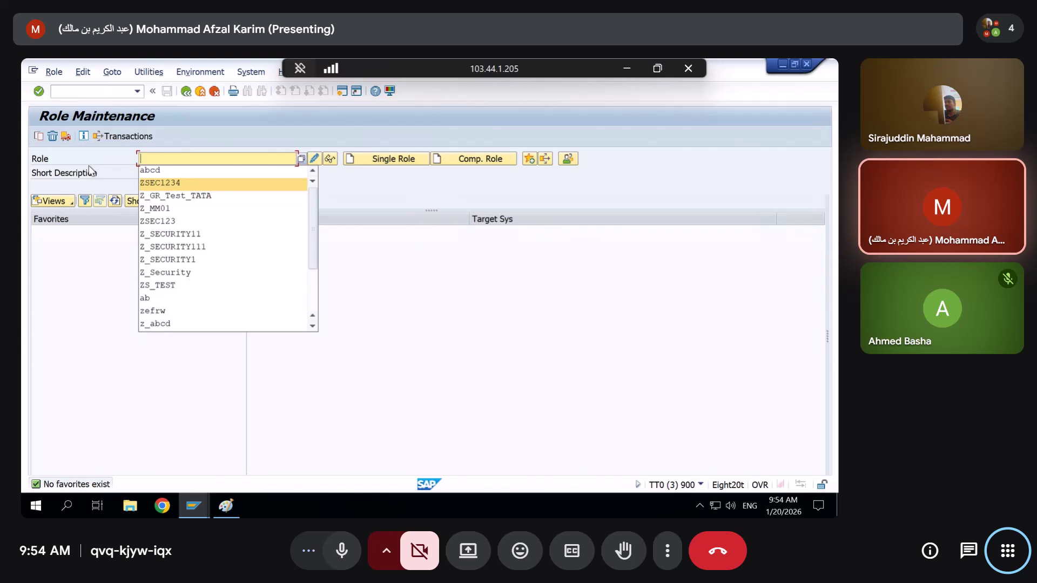
key("Down")
key("Down")
key("Return")
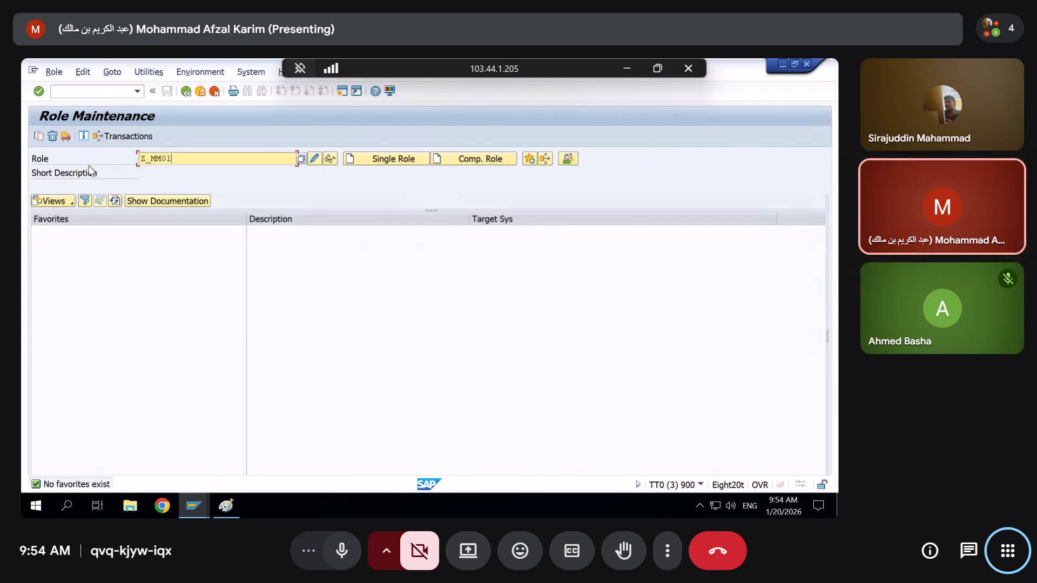
left_click(313, 158)
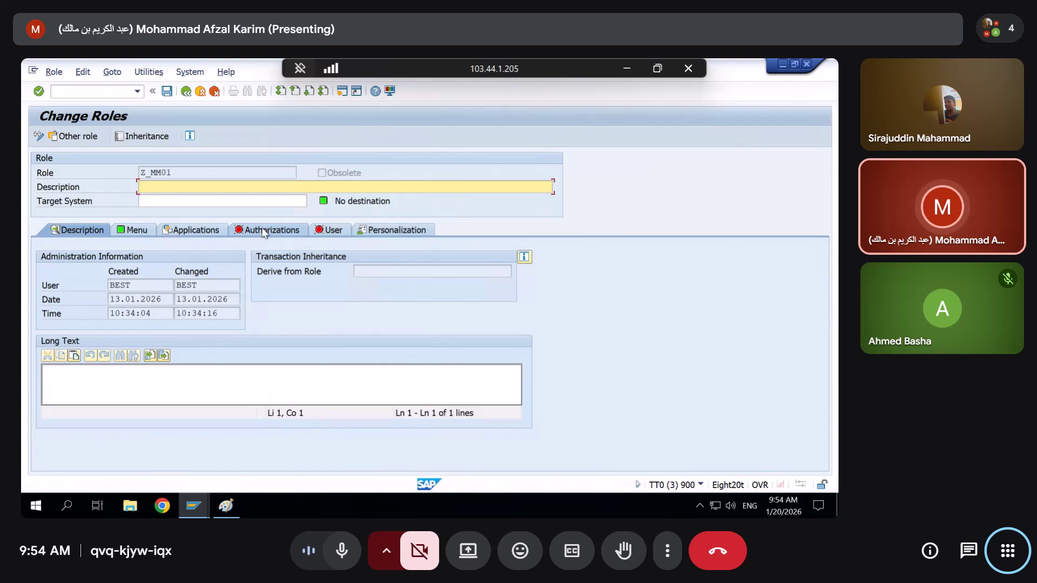
left_click(329, 230)
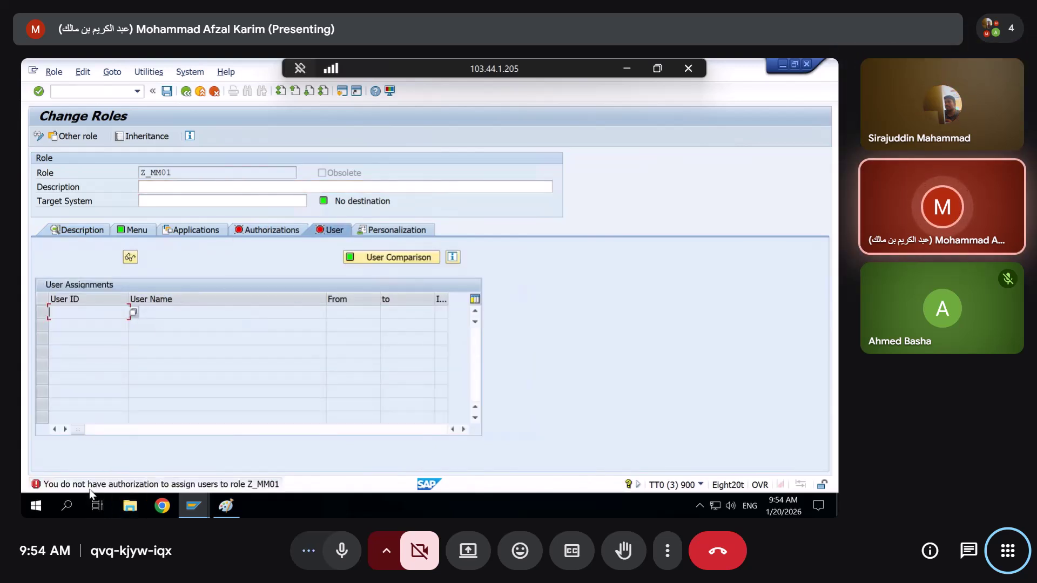
double_click(182, 486)
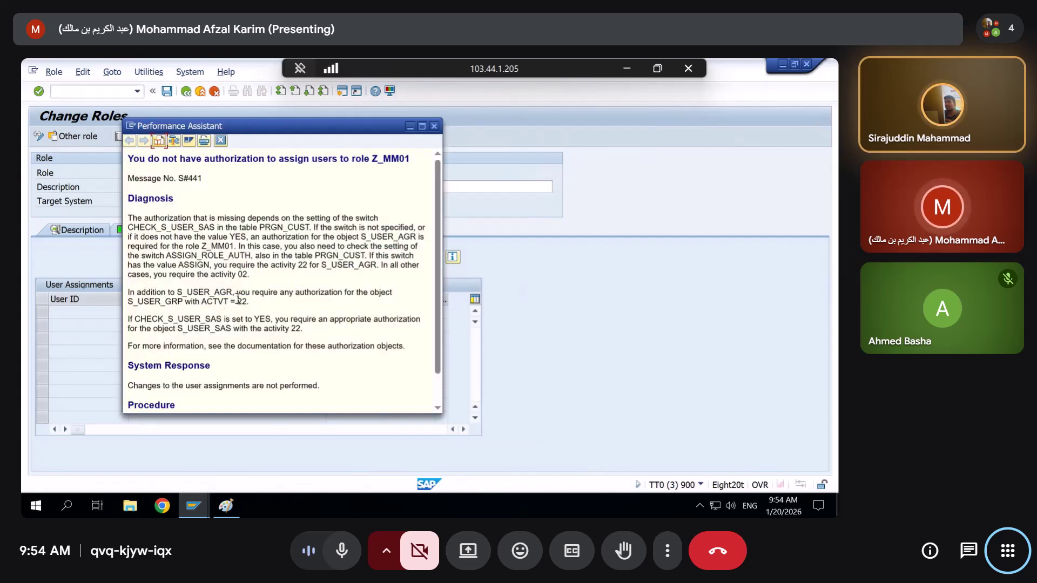
left_click_drag(256, 303, 238, 301)
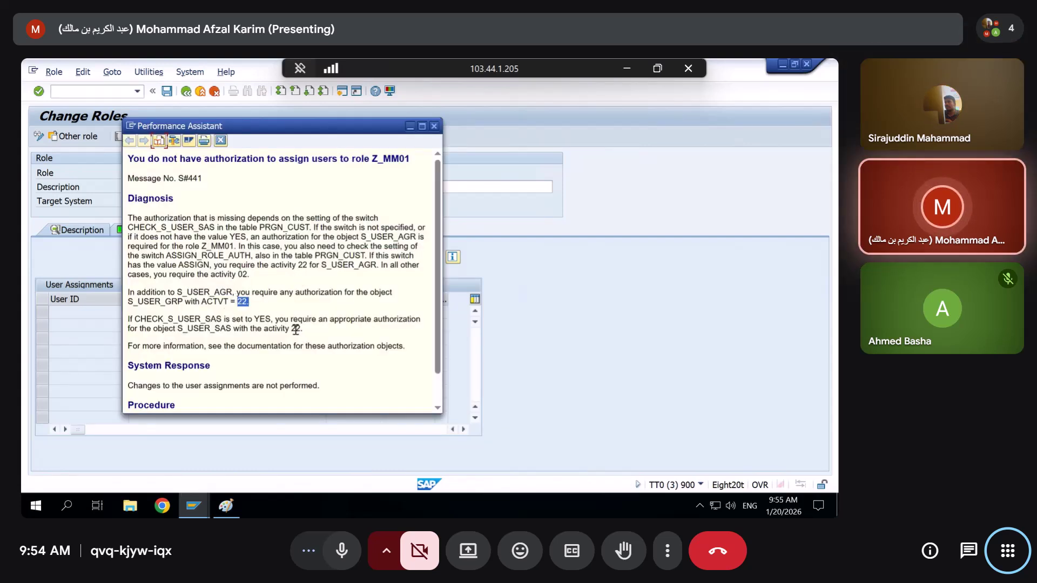
left_click_drag(296, 330, 316, 331)
left_click_drag(251, 302, 236, 302)
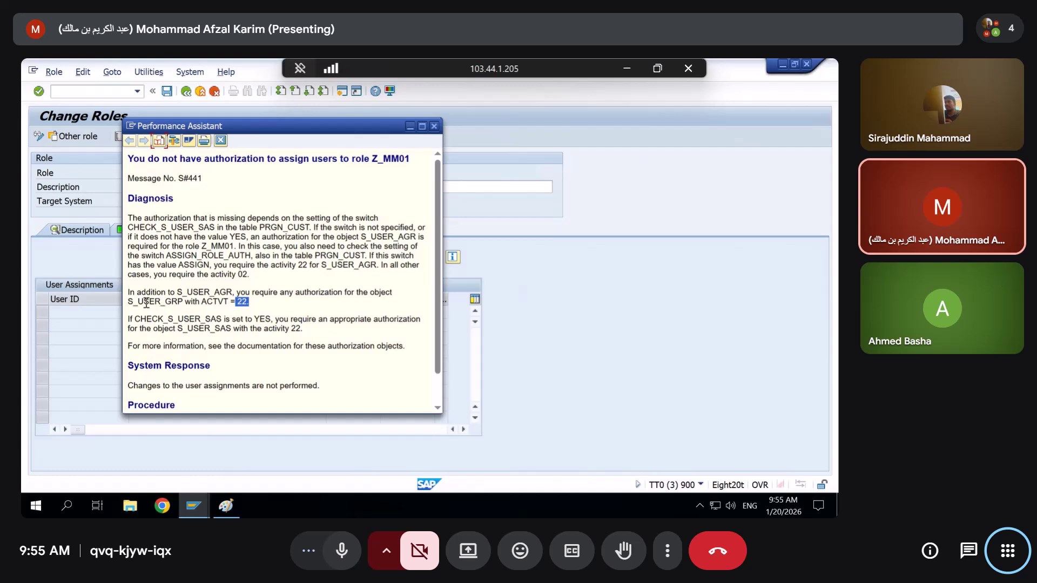
left_click_drag(128, 302, 254, 307)
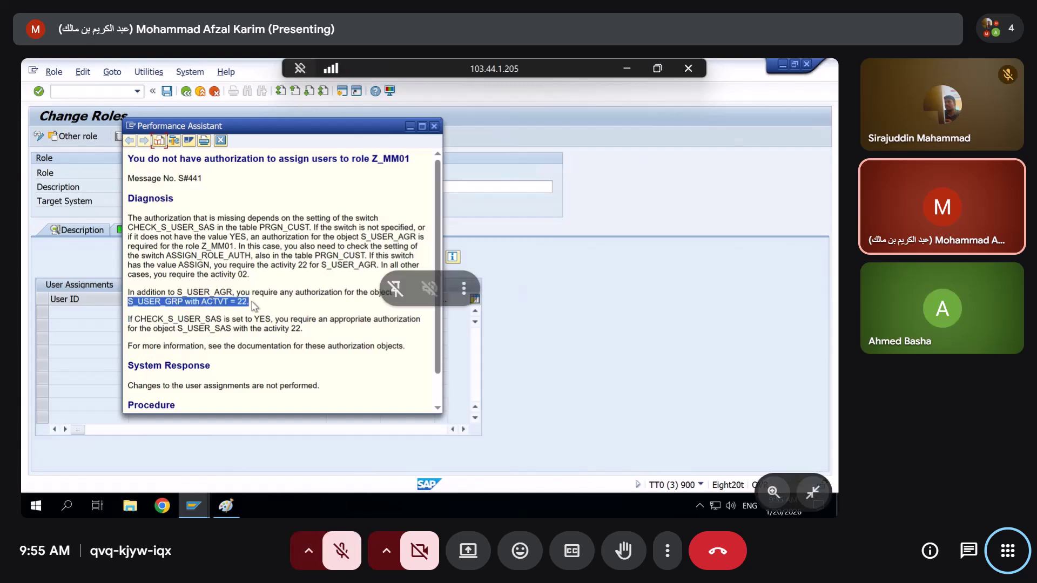
left_click(434, 127)
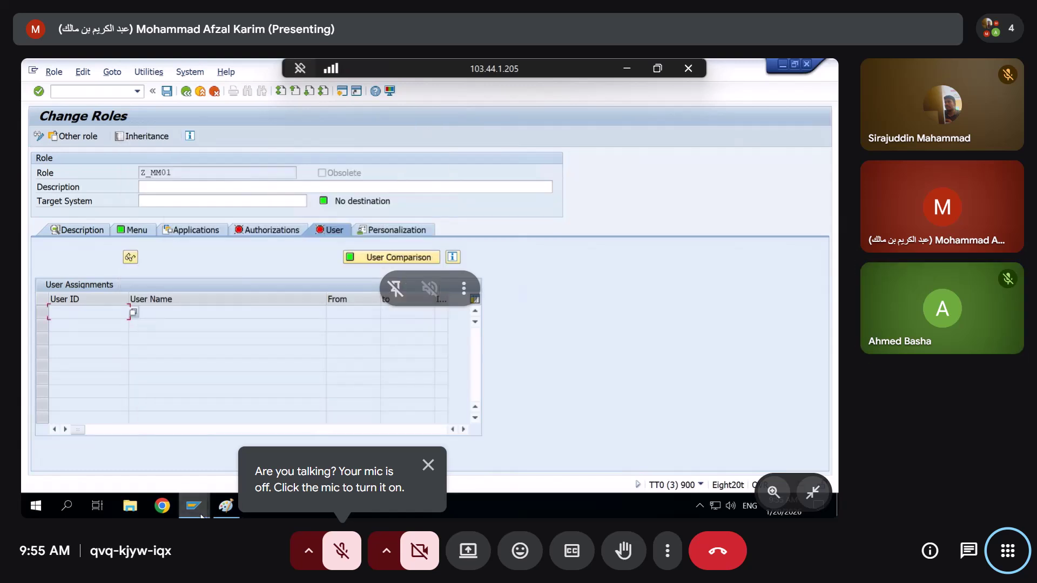
mouse_move(201, 516)
left_click(302, 418)
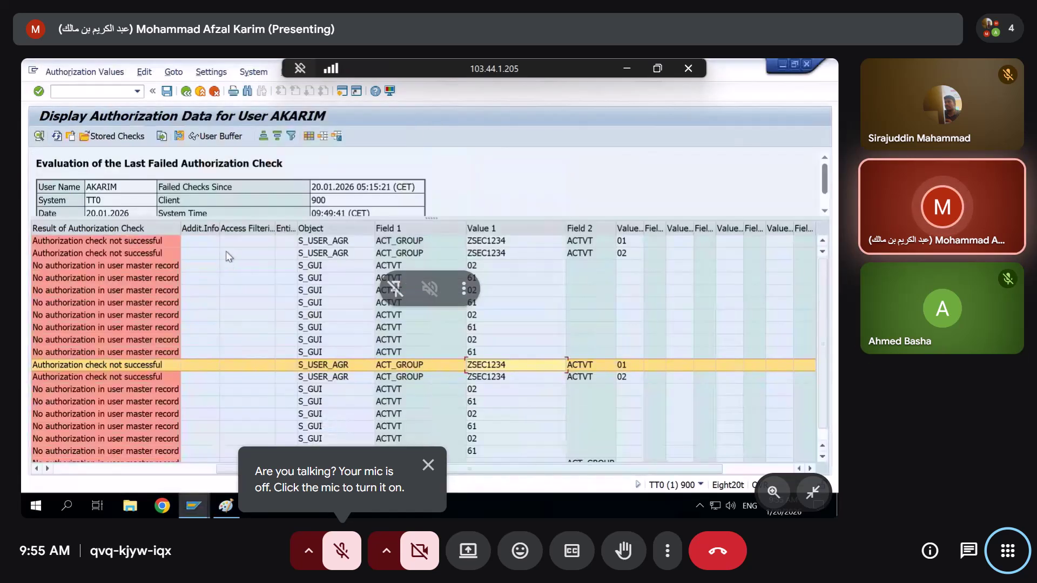
left_click(58, 136)
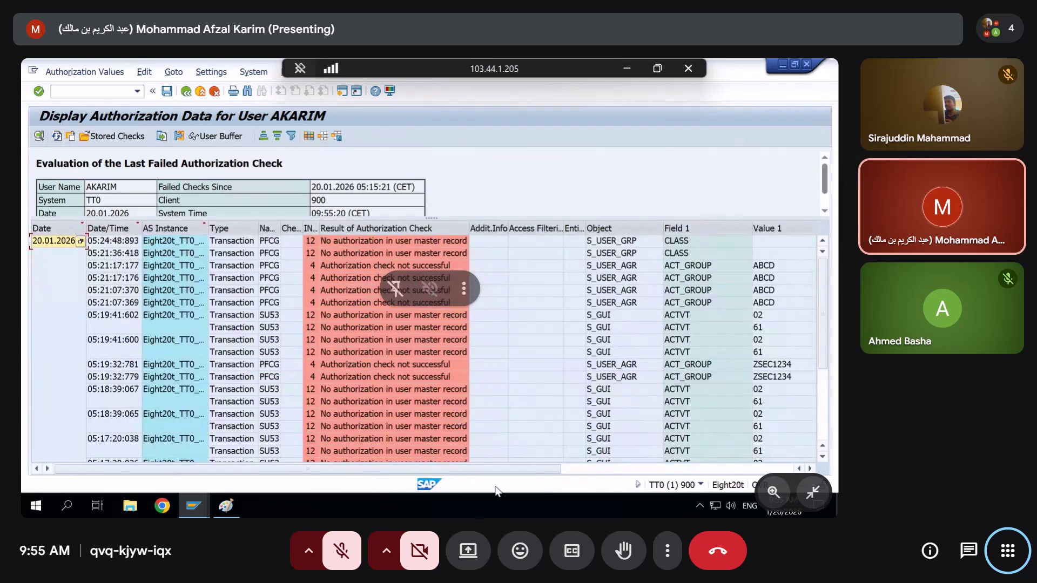
left_click(637, 469)
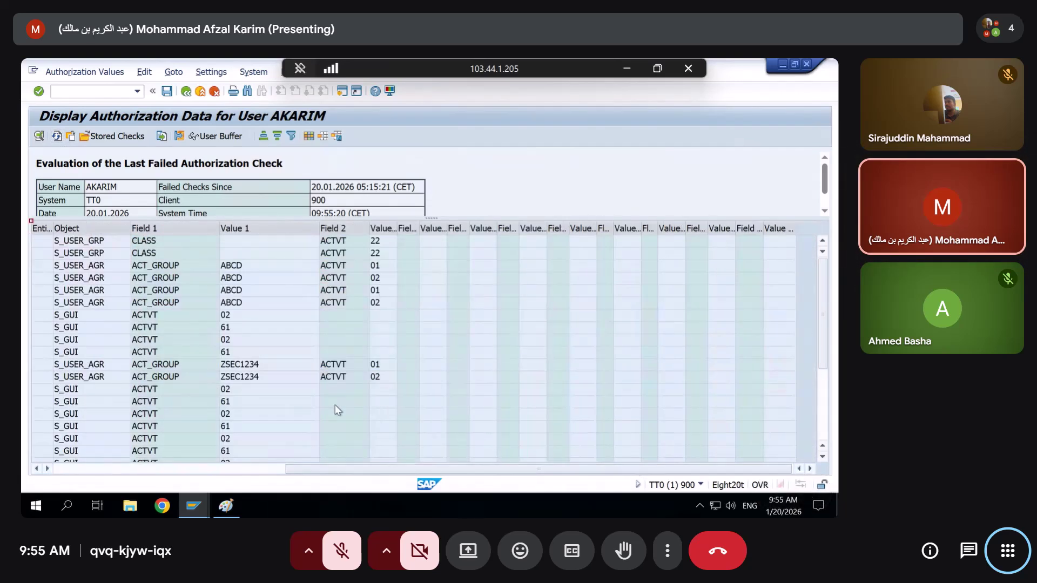
left_click_drag(456, 470, 358, 476)
left_click(342, 254)
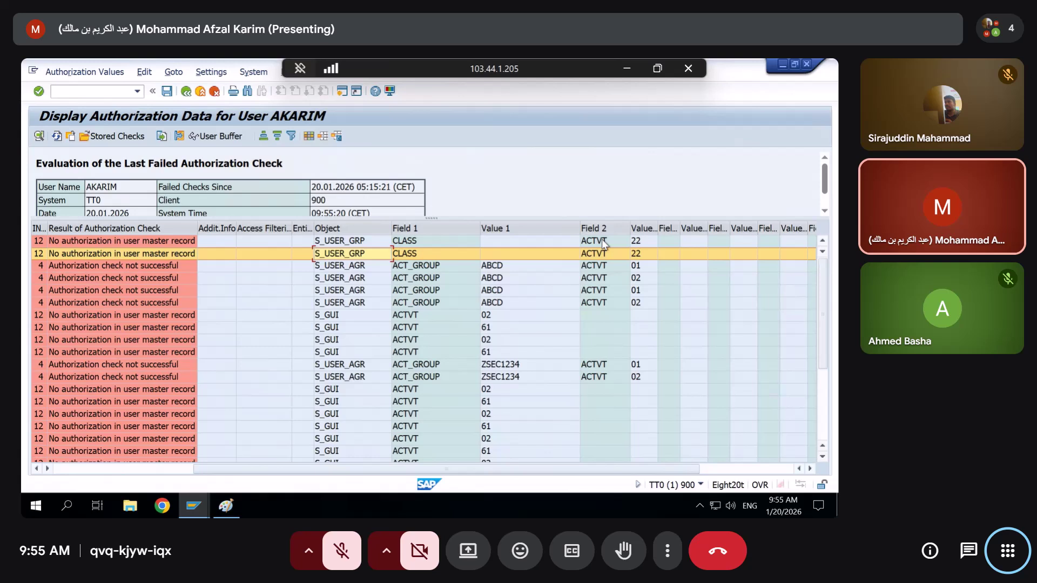
left_click(783, 64)
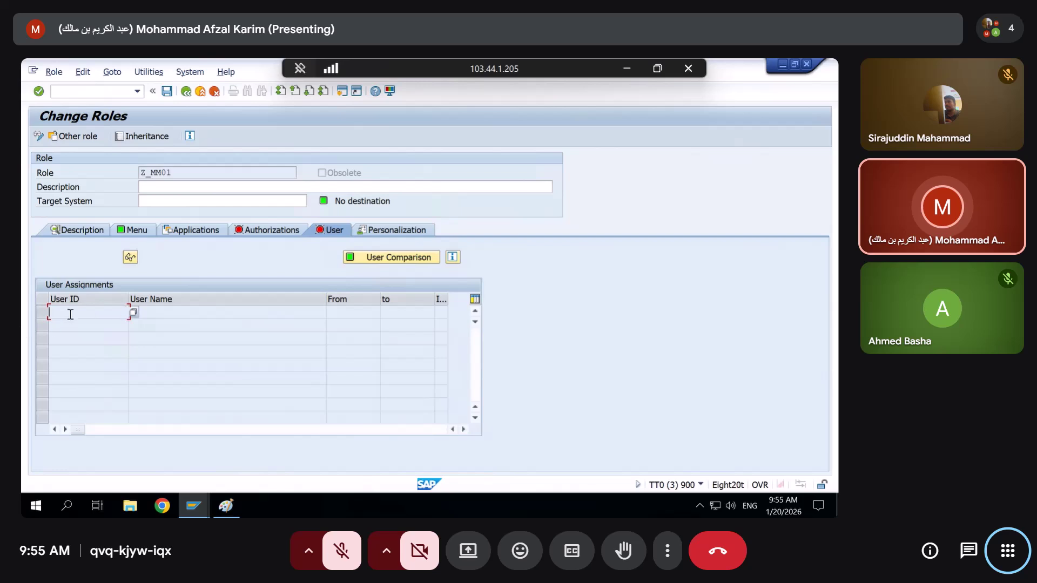
Enter /os and minimize the Z_MM01 window to bring back ZSEC123's authorization data
left_click(73, 92)
type("/os")
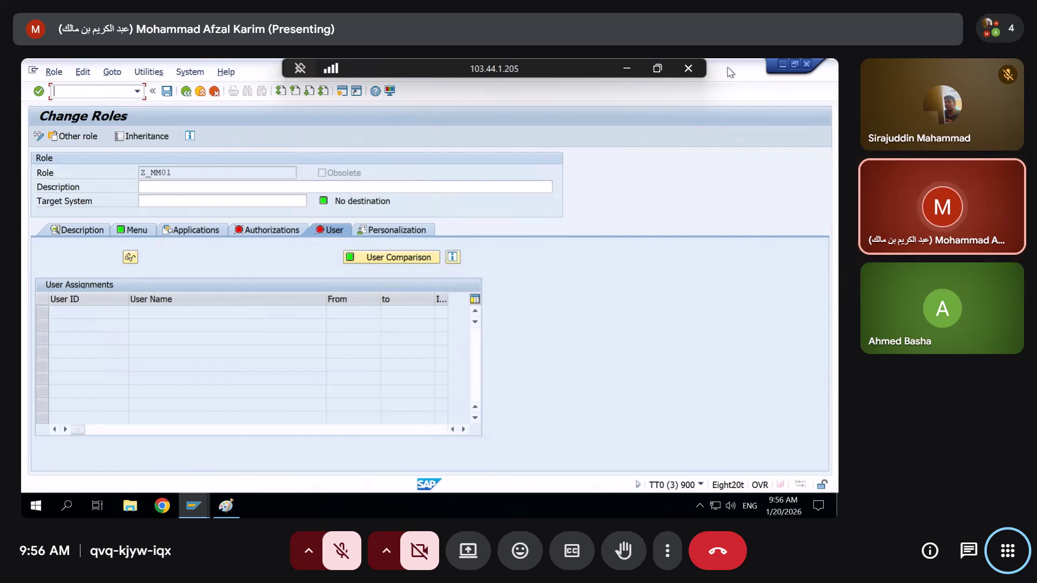
left_click(784, 71)
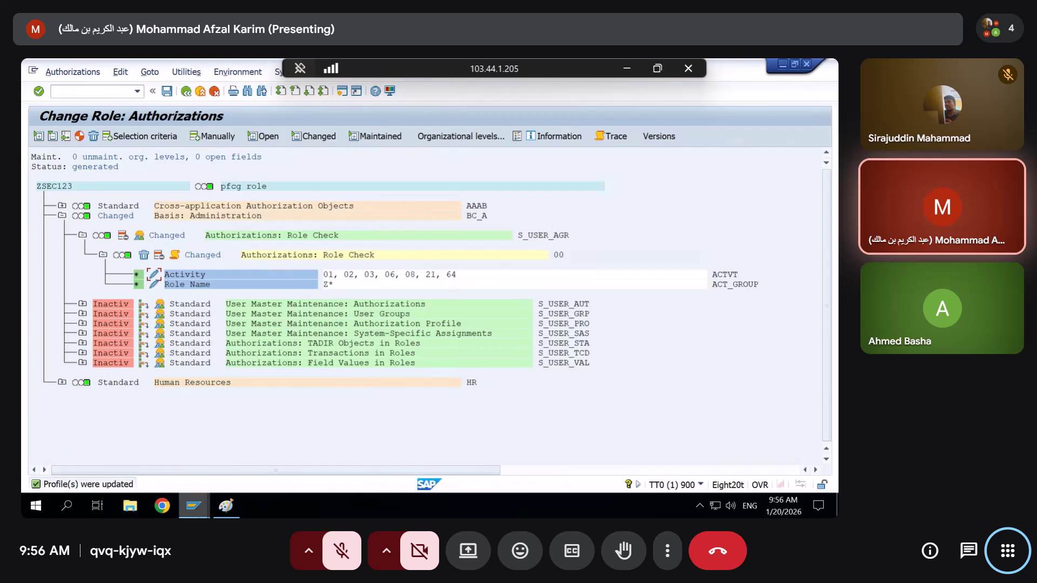
Bring the ZSEC123 authorizations window forward and look at the TADIR Objects in Roles authorization
mouse_move(199, 516)
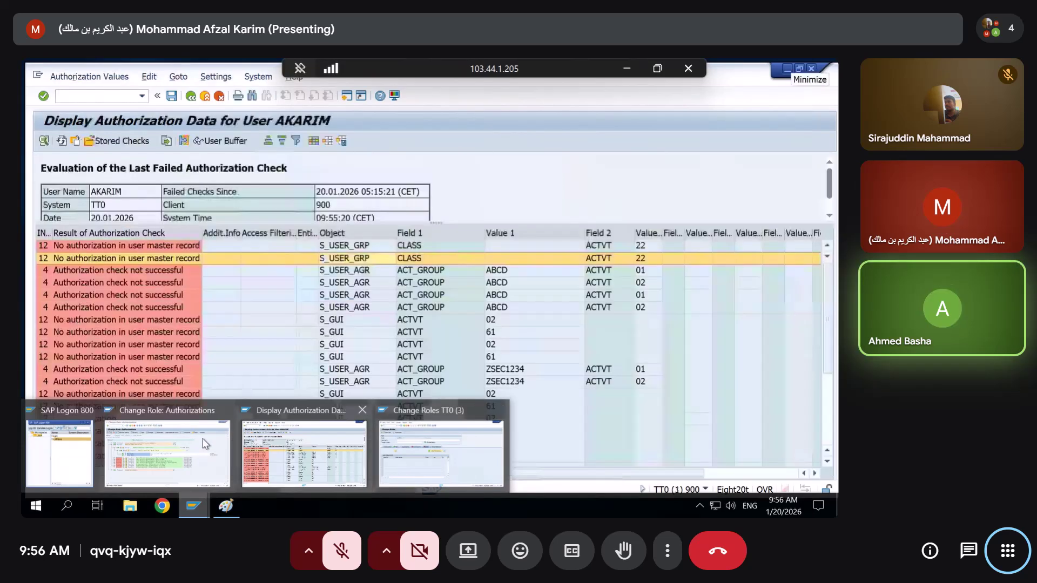
left_click(205, 444)
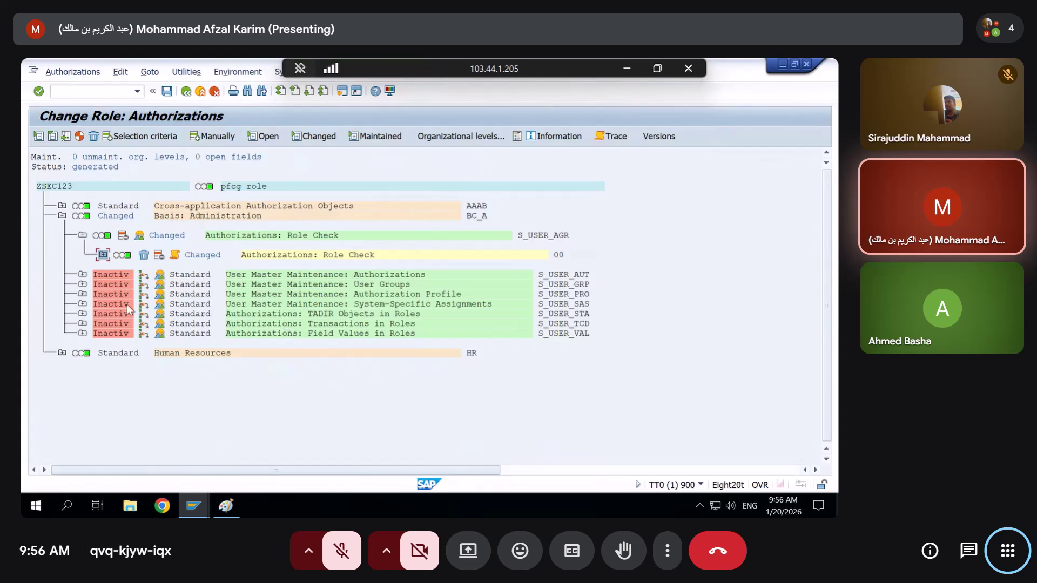
left_click(84, 316)
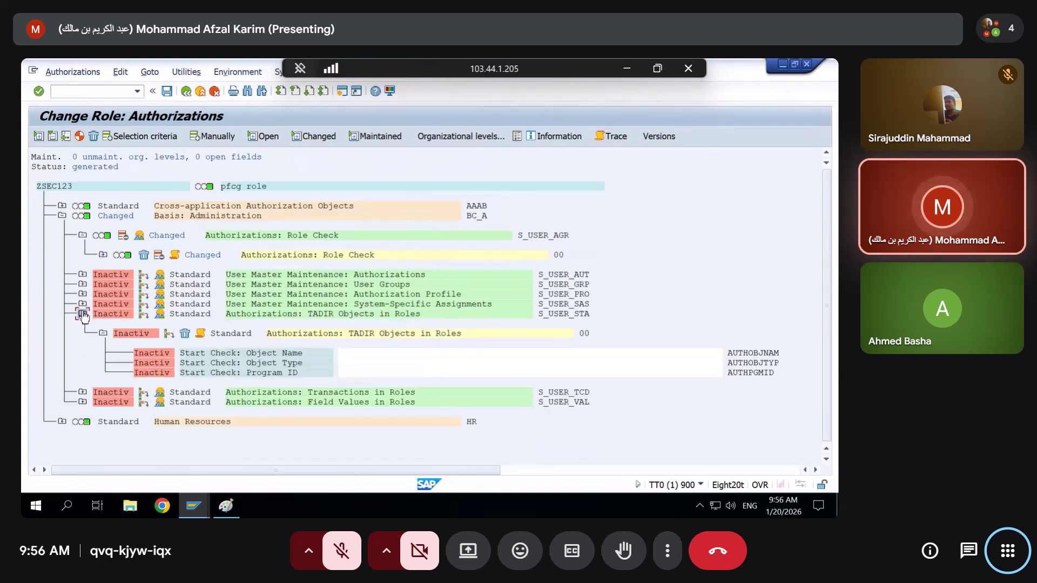
right_click(84, 316)
left_click(81, 315)
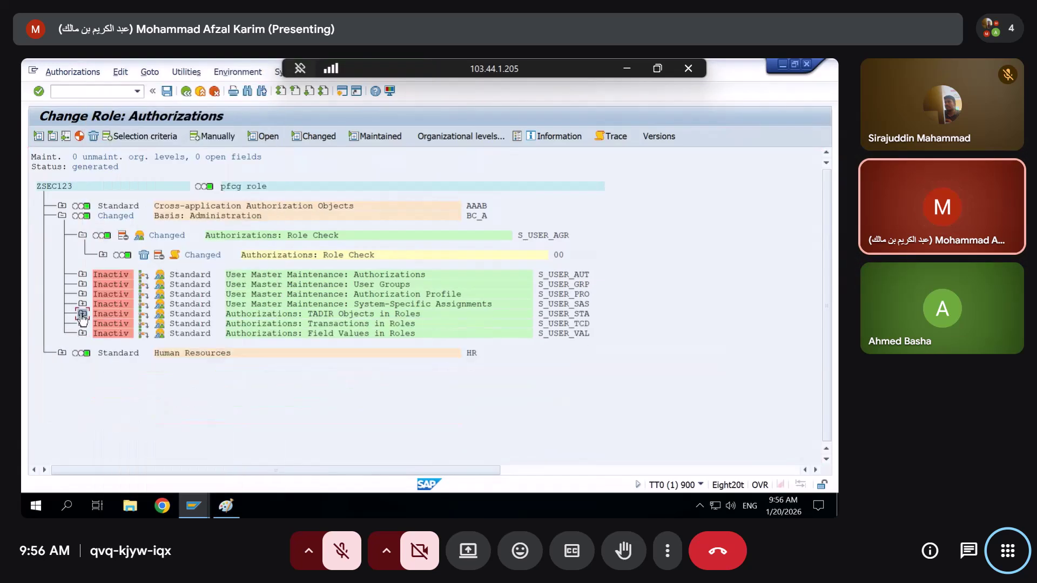
Activate the User Groups (S_USER_GRP) authorization and add activity 22 alongside 03 Display
left_click(82, 284)
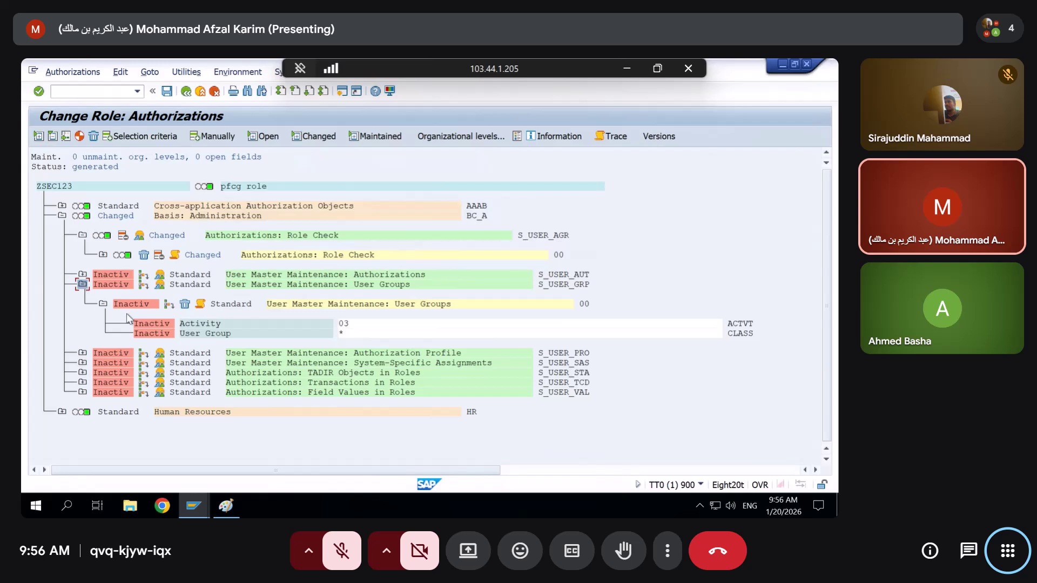
left_click(169, 304)
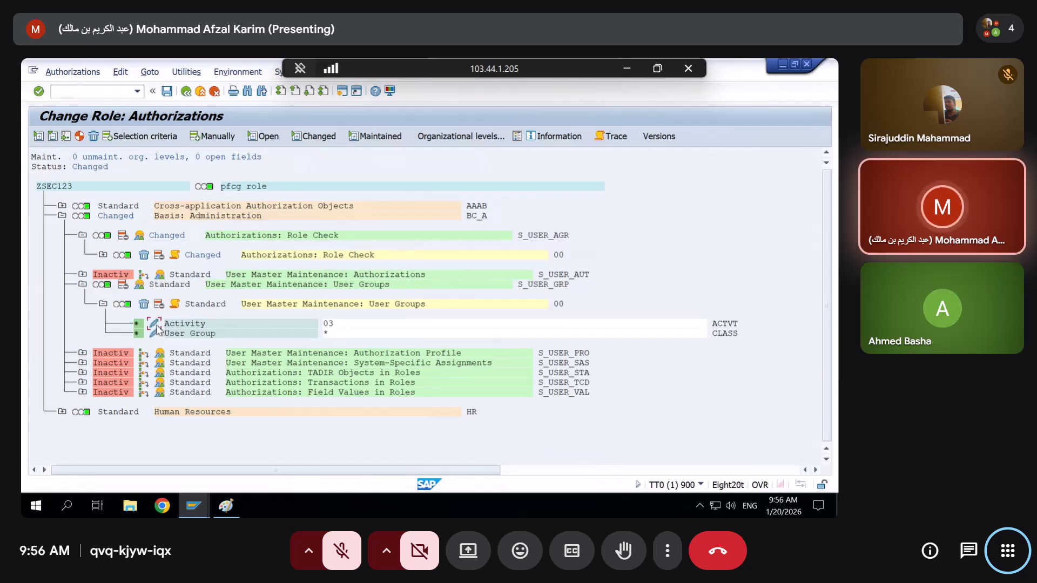
left_click(155, 326)
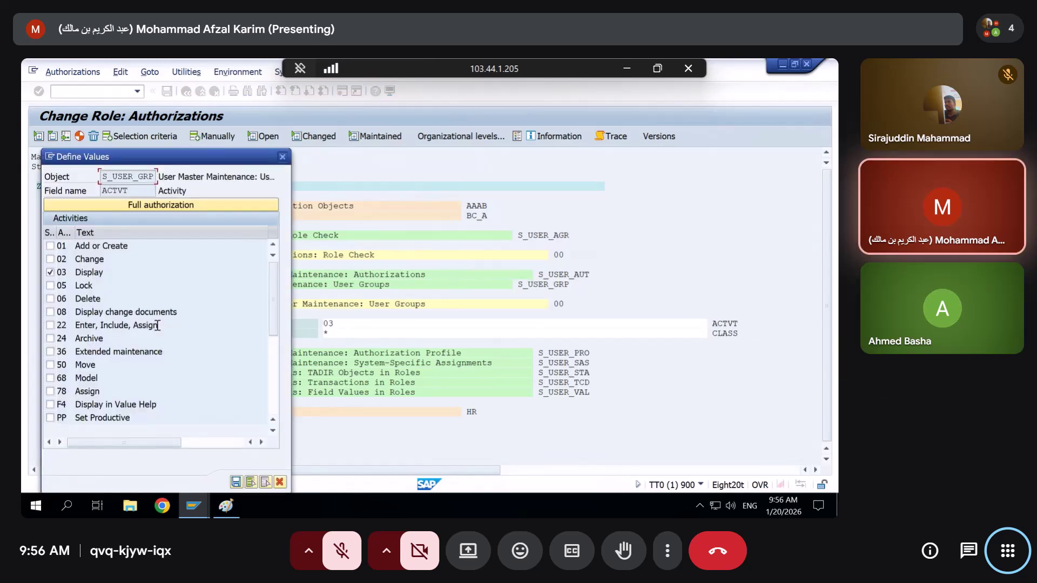
left_click(51, 326)
key("Return")
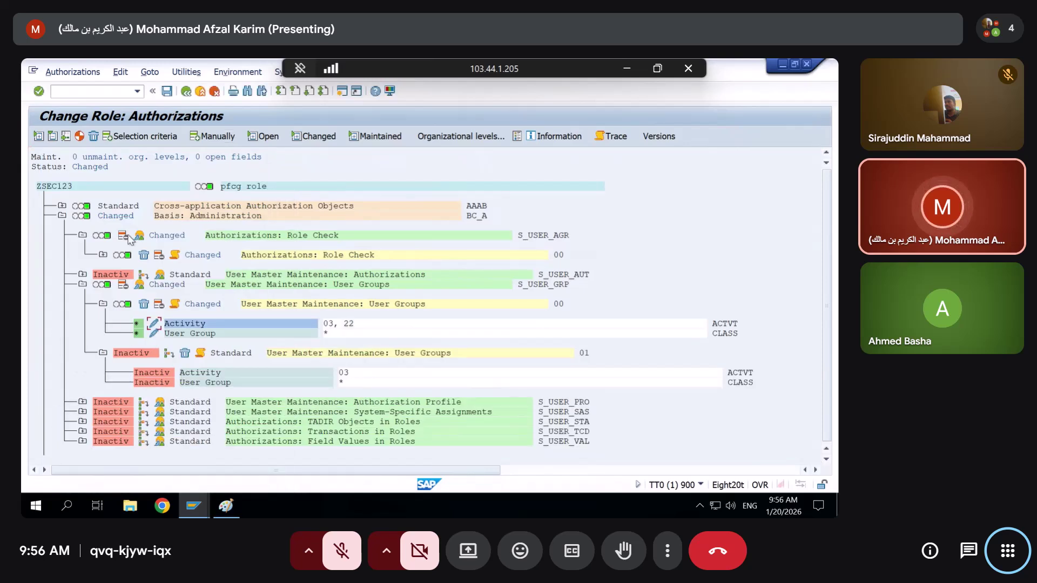
Generate the ZSEC123 profile, then open role Z_MM01 in PFCG and try its Authorizations and User tabs
left_click(80, 136)
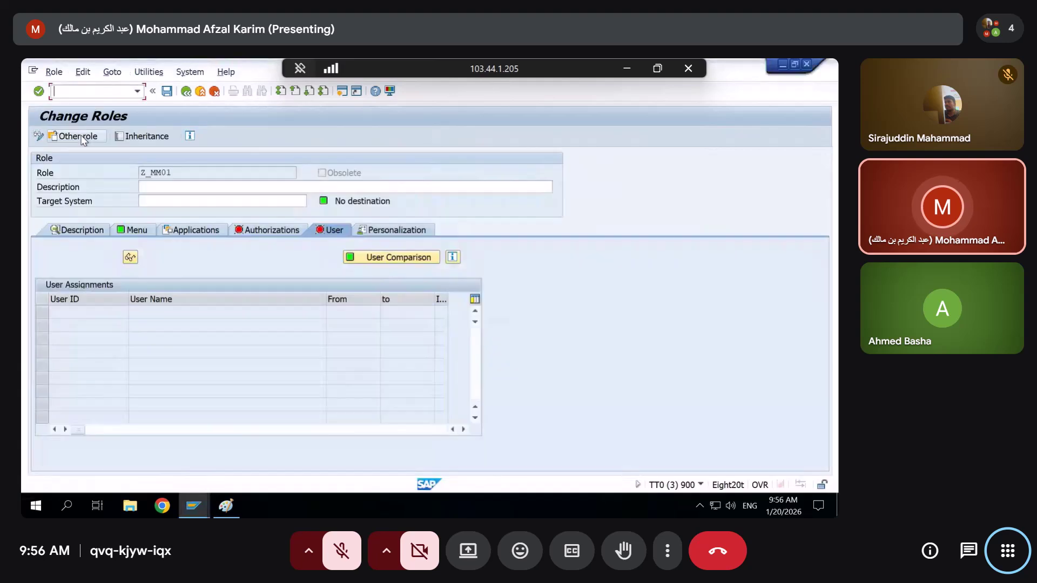
left_click(187, 92)
left_click(187, 92)
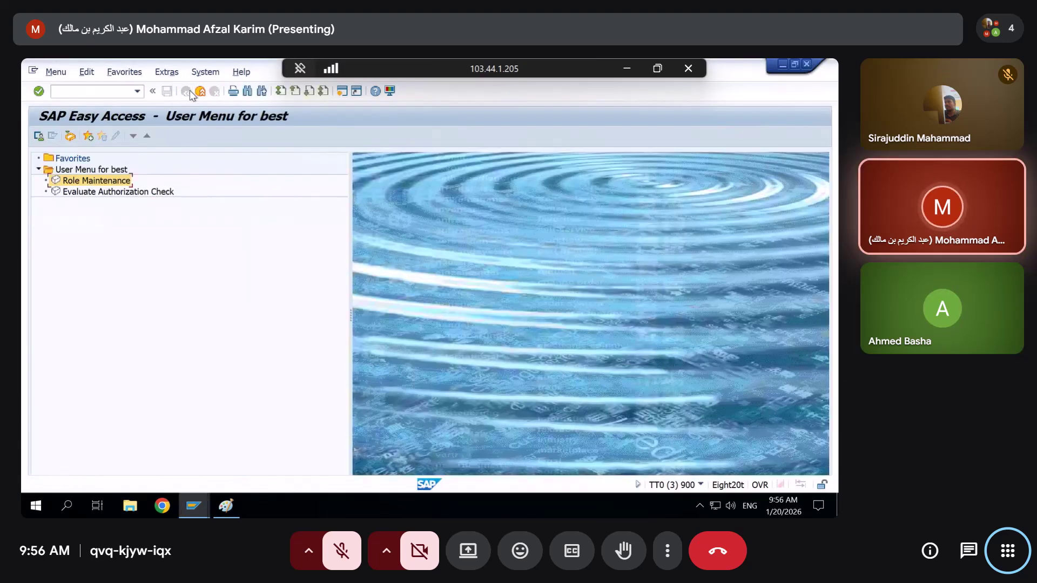
double_click(70, 185)
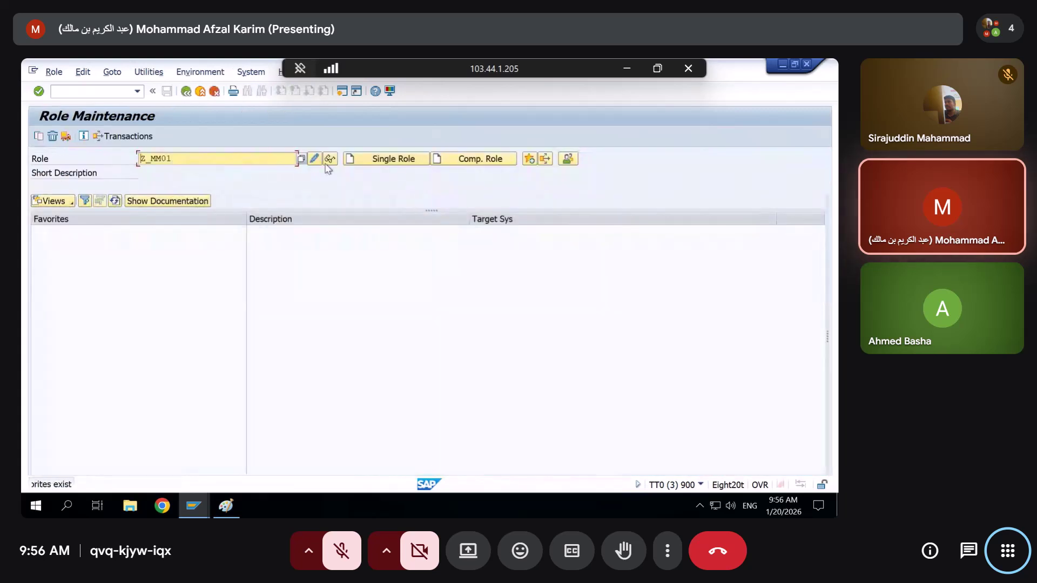
left_click(409, 160)
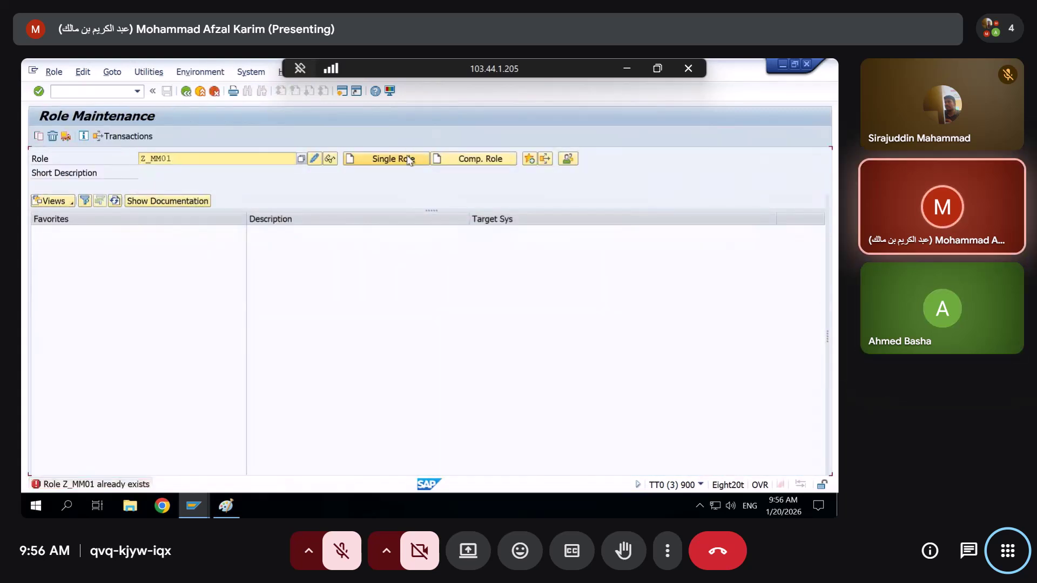
left_click(313, 158)
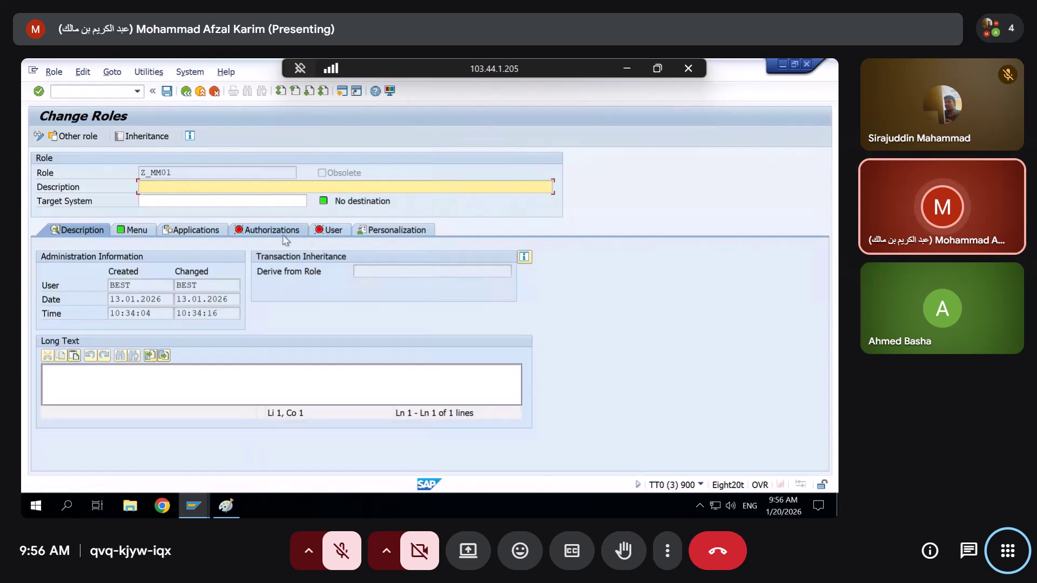
left_click(301, 231)
left_click(331, 230)
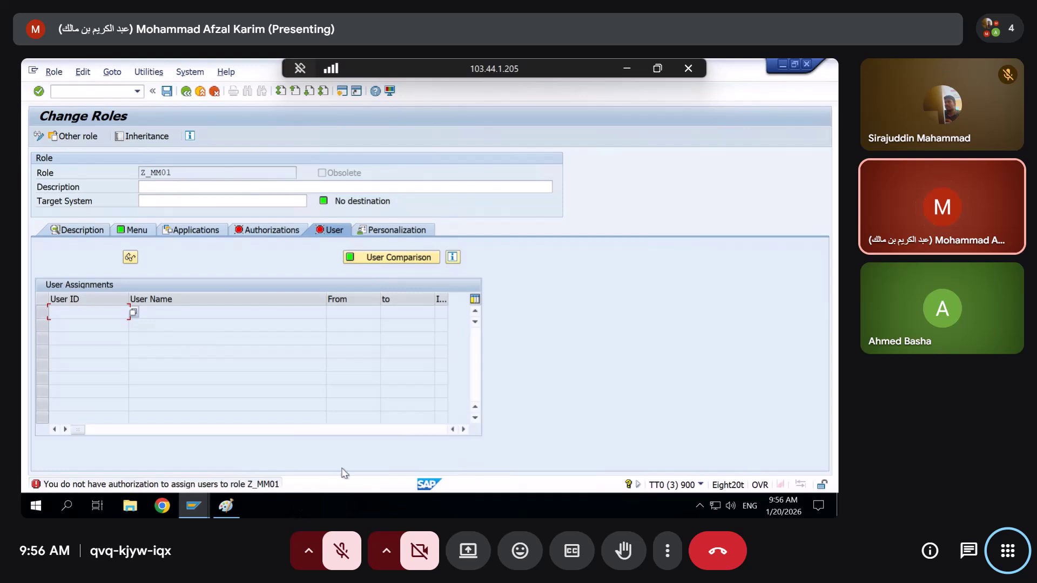
Refresh the SU53 failed checks and pick out the denied S_USER_AGR check for Z_MM01, activity 22
key("alt+Tab")
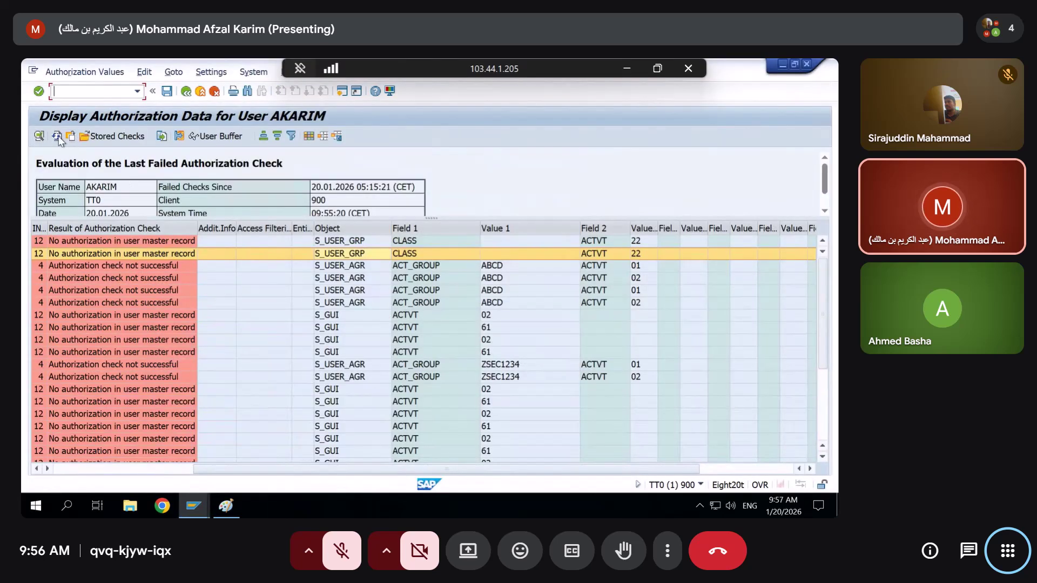
left_click(57, 136)
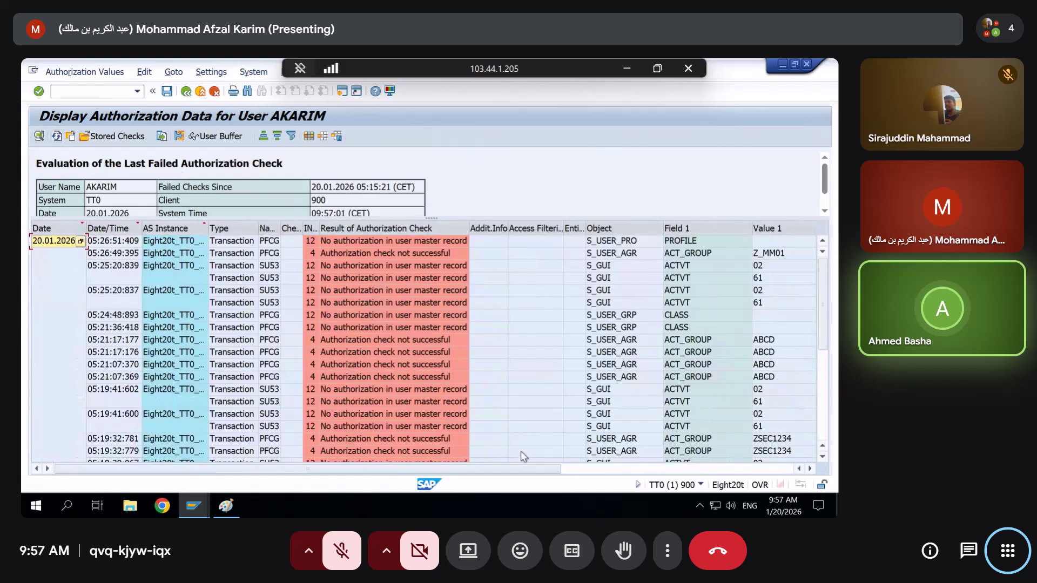
left_click(593, 466)
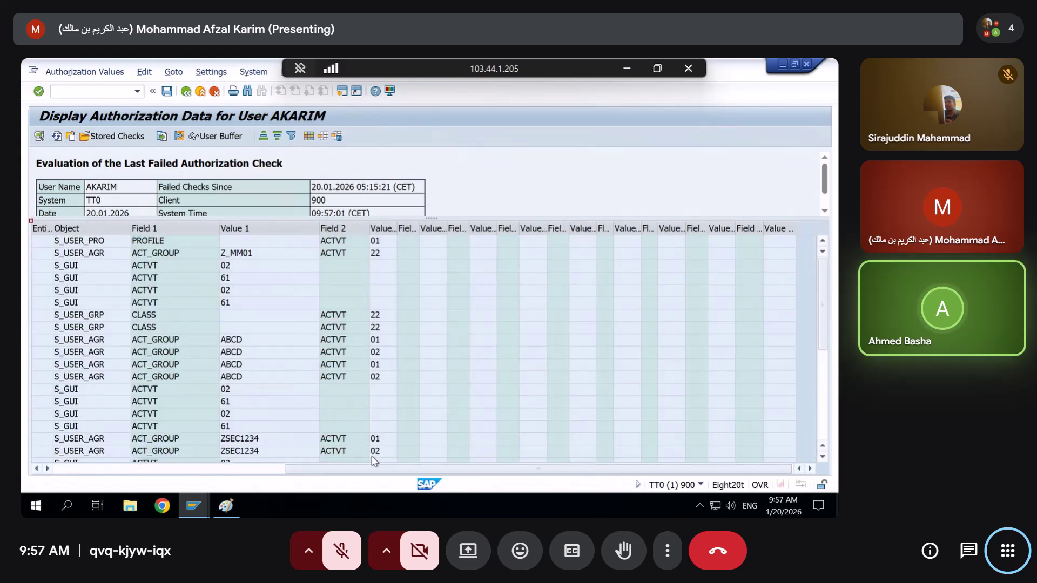
left_click_drag(484, 469, 402, 469)
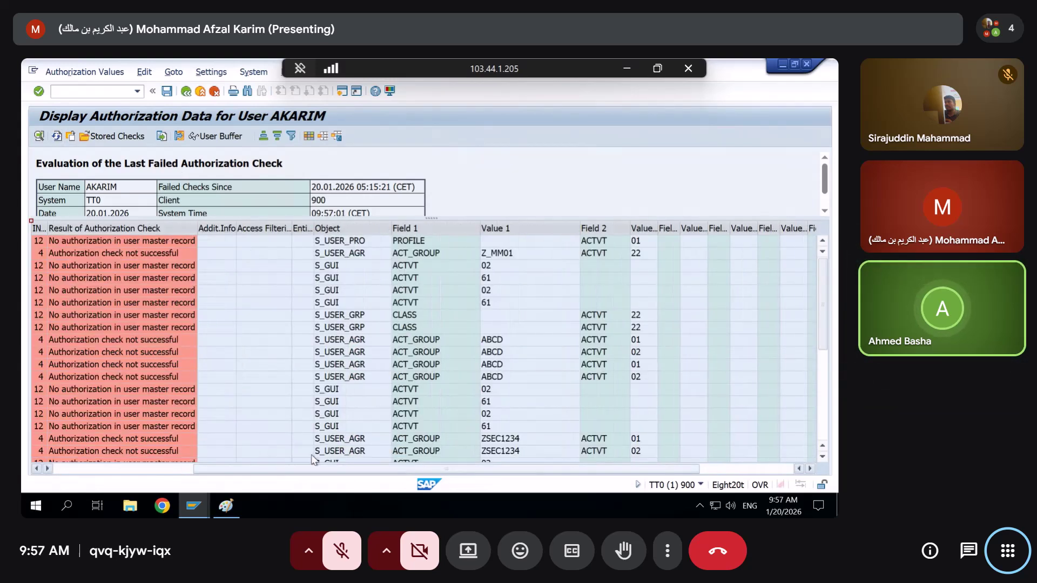
left_click(339, 255)
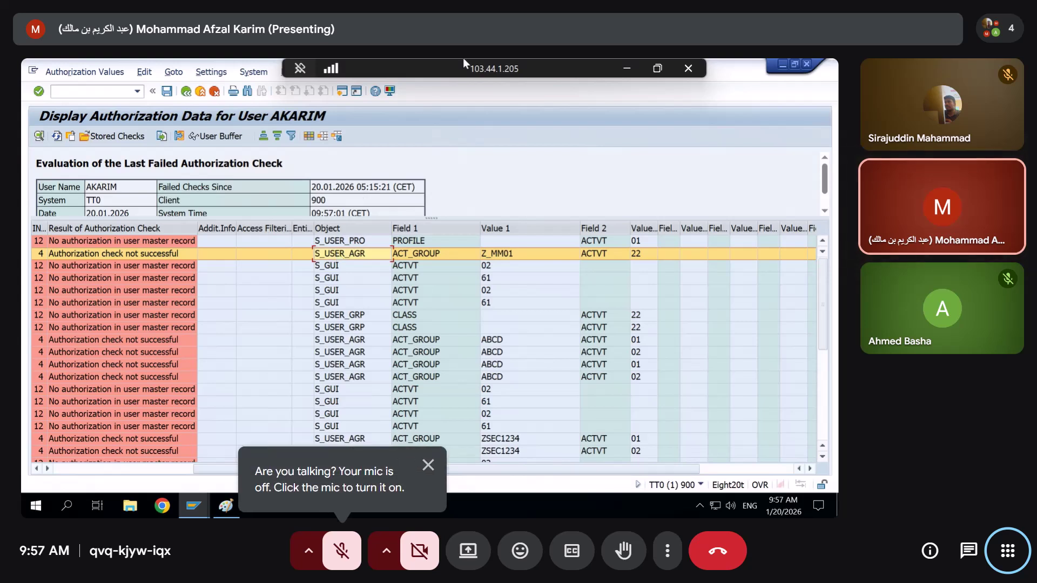
In the ZSEC123 session, add activity 22 to the Role Check (S_USER_AGR) authorization and regenerate the profile
left_click(783, 64)
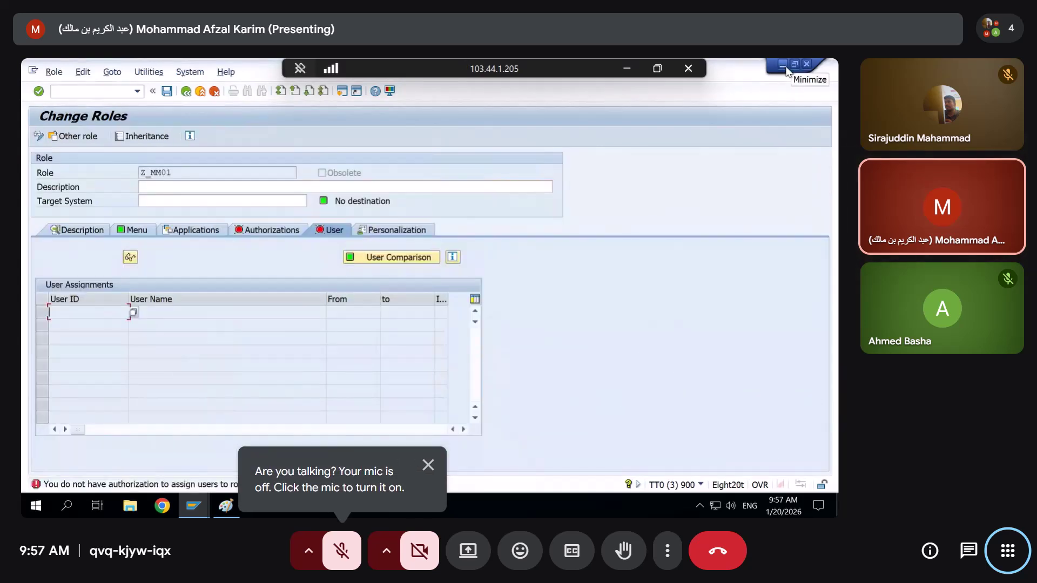
left_click(196, 506)
left_click(194, 468)
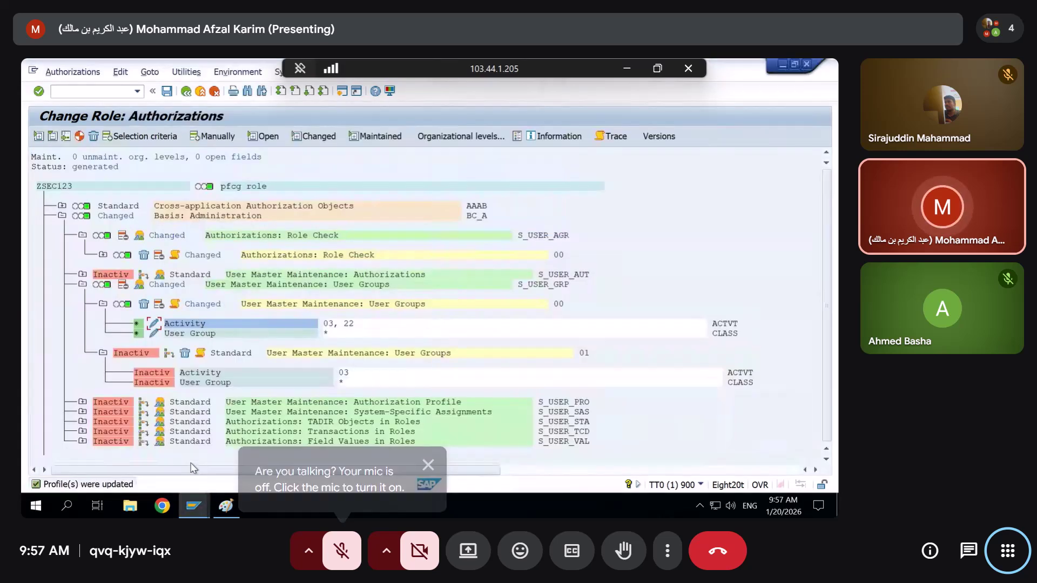
left_click(529, 287)
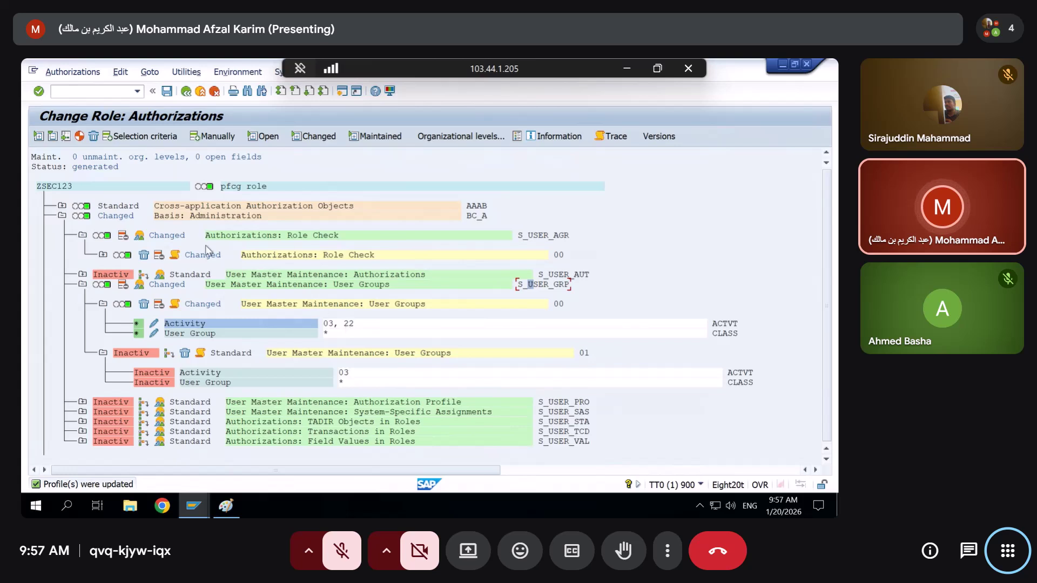
left_click(102, 255)
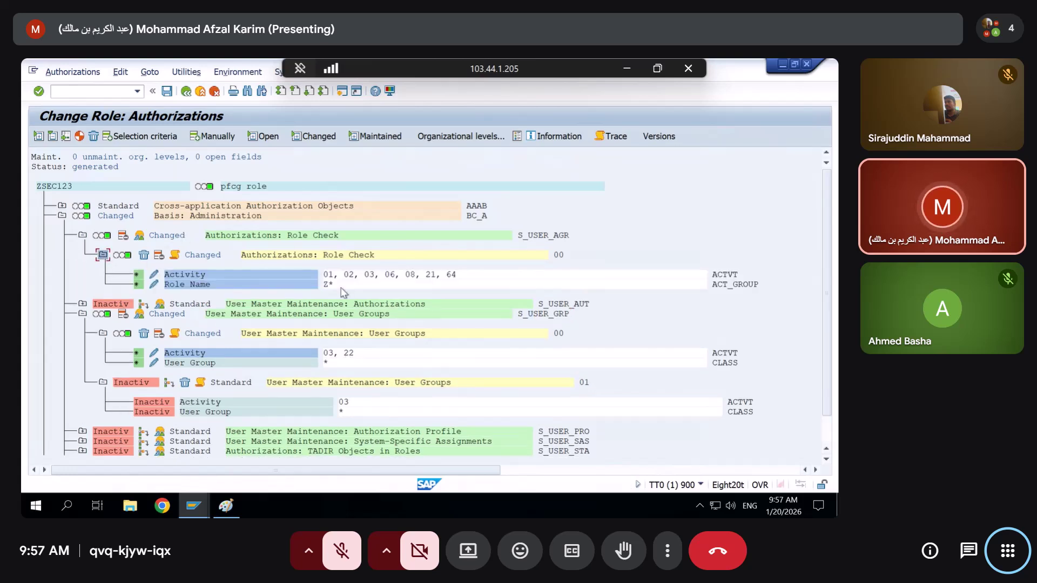
left_click(152, 274)
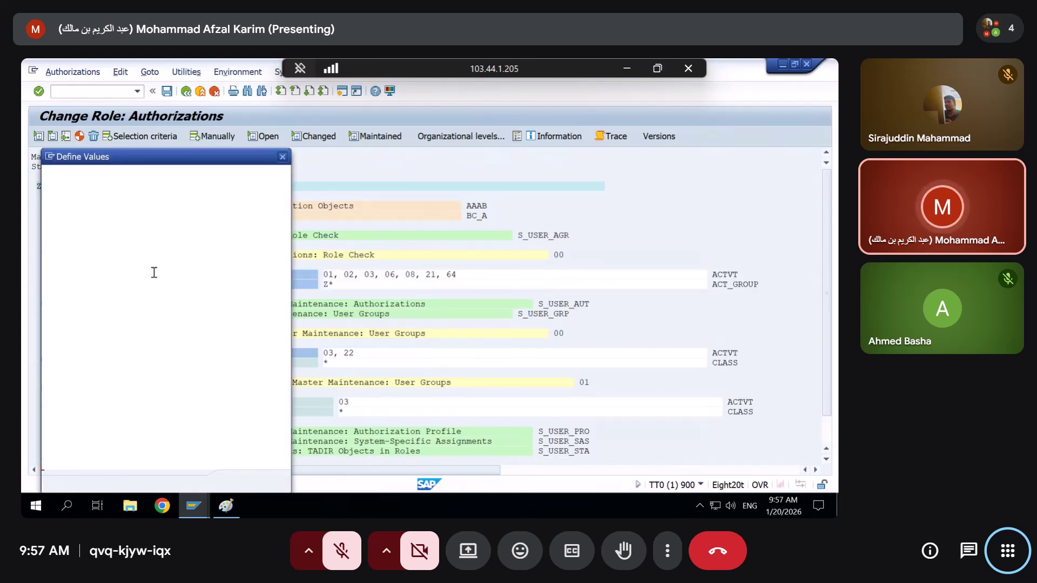
left_click(50, 326)
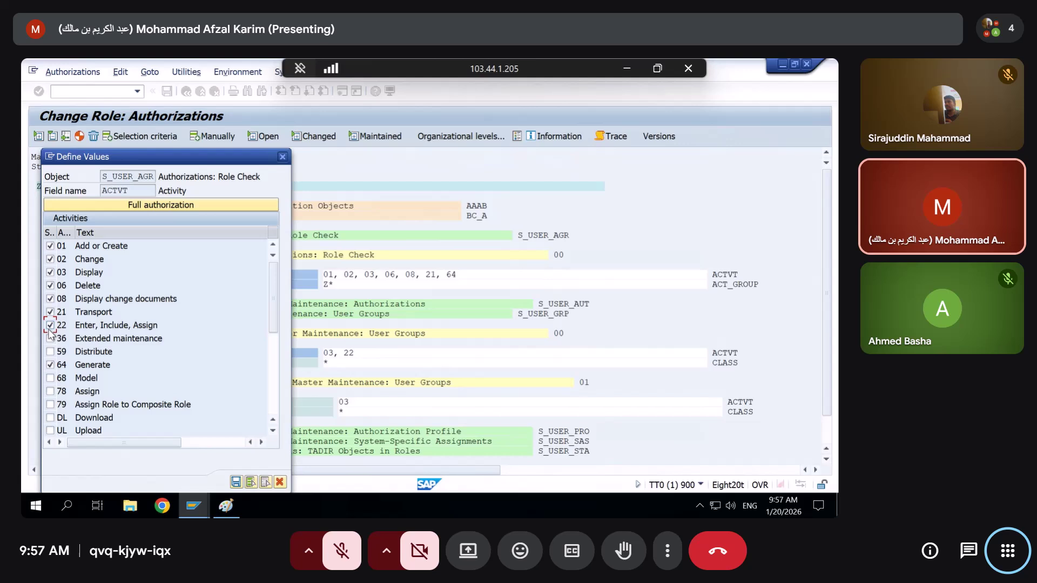
key("Return")
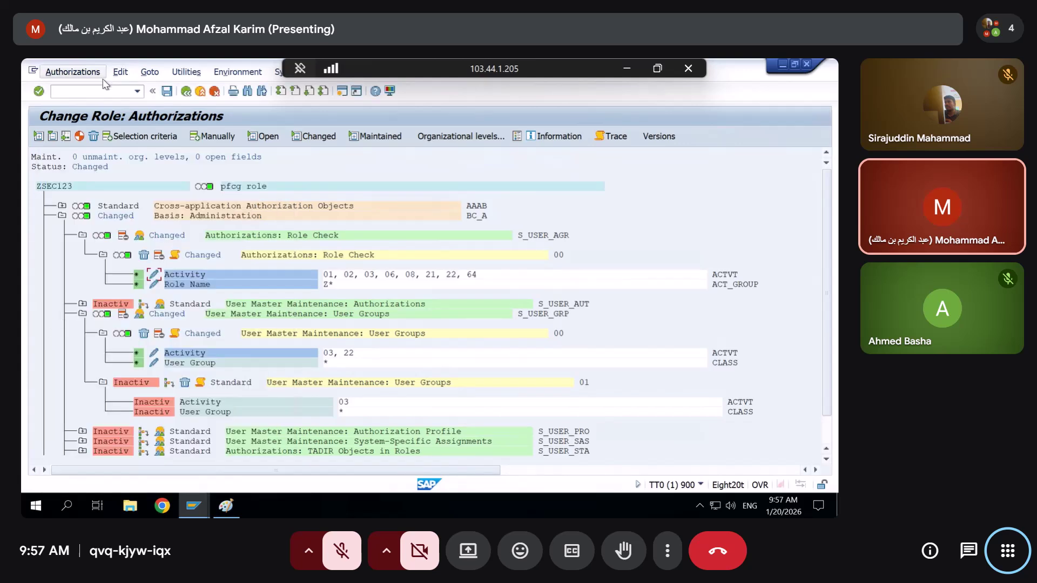
left_click(78, 139)
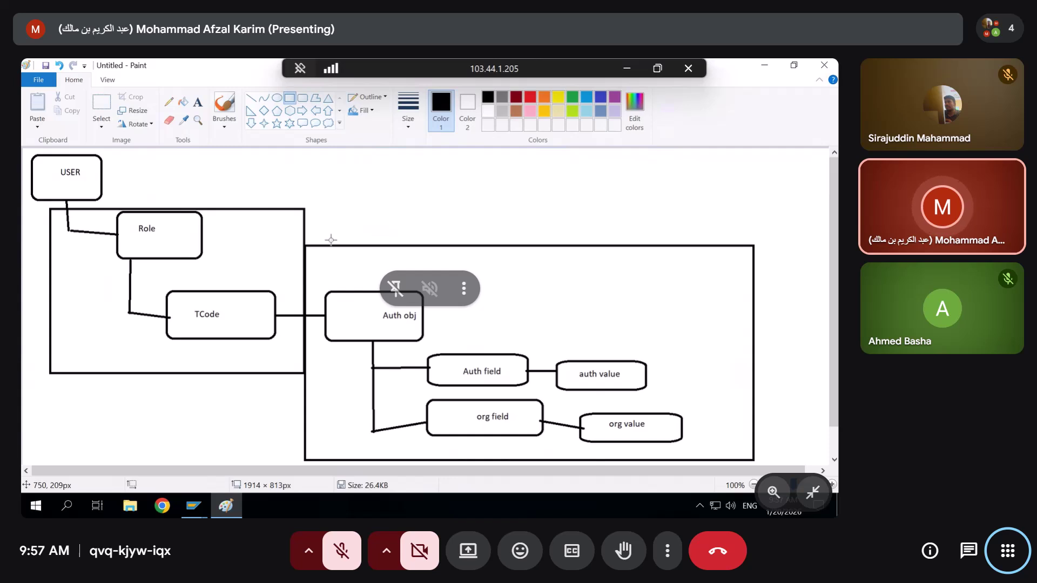
Draw pencil marks beside and above the Role box in the Paint diagram, then return to SAP
left_click(168, 103)
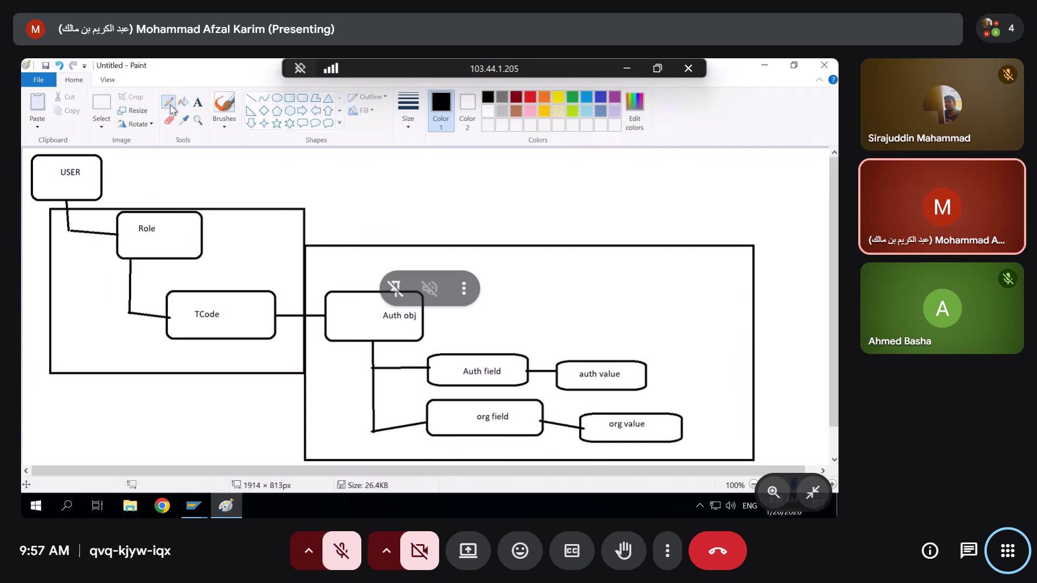
left_click_drag(196, 265, 199, 257)
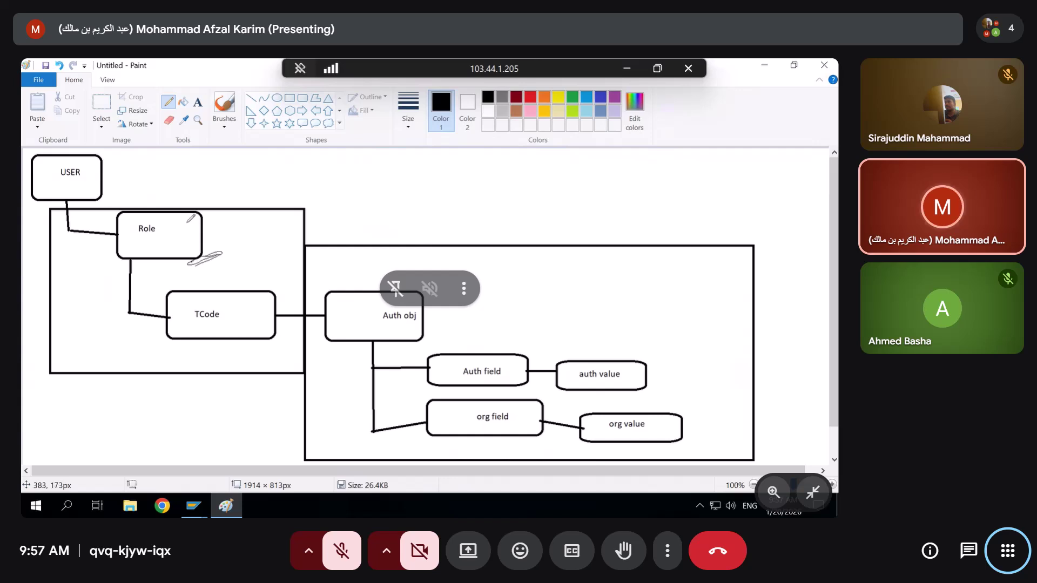
mouse_move(188, 222)
left_mouse_down()
mouse_move(230, 219)
mouse_move(213, 223)
left_mouse_up()
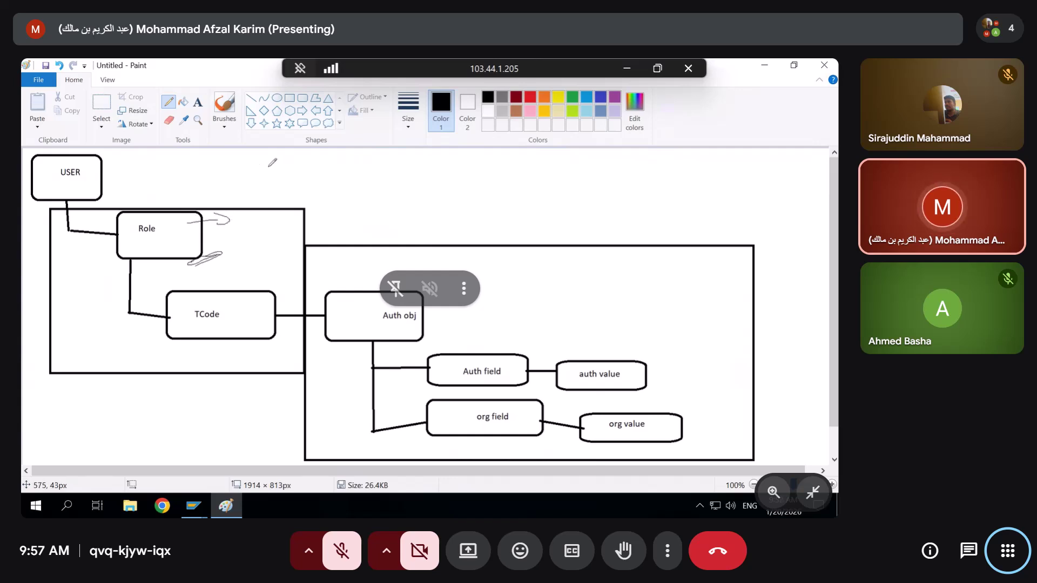
left_click(769, 60)
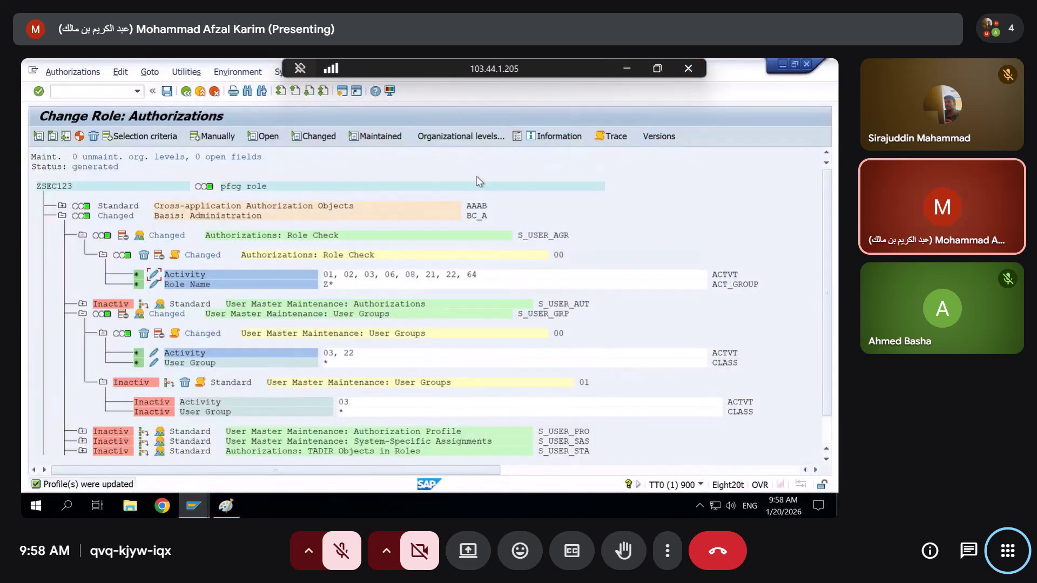
Back on the ZSEC123 overview, enter and then clear a user ID on the User tab, and show Authorizations
left_click(186, 91)
key("ctrl+d")
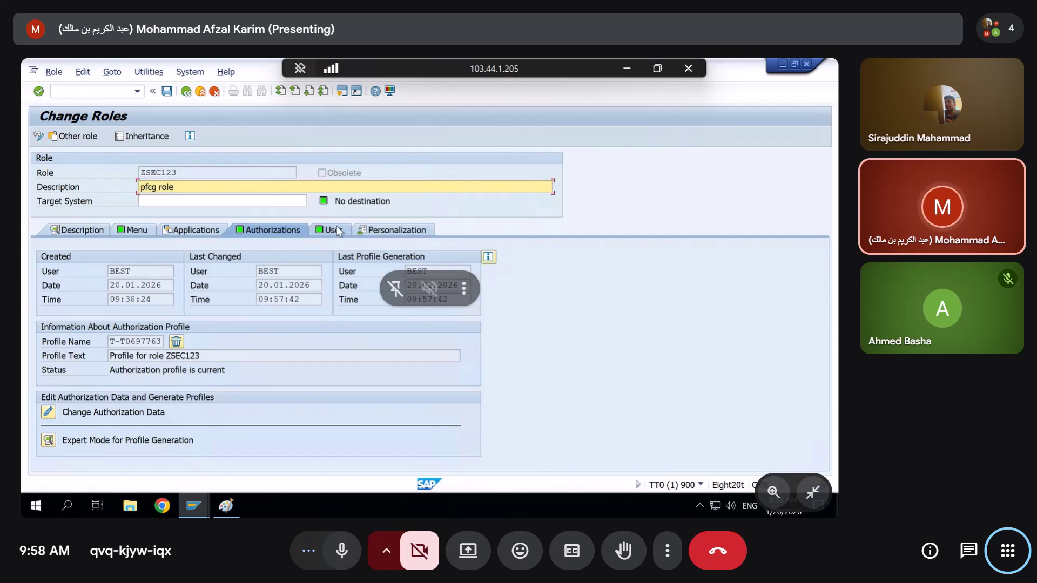
left_click(336, 230)
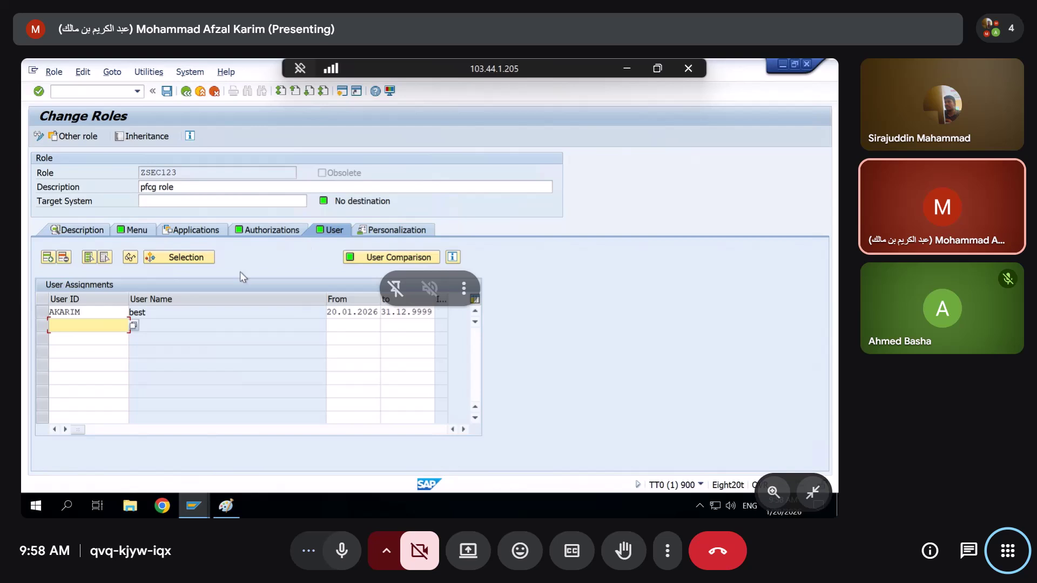
type("si")
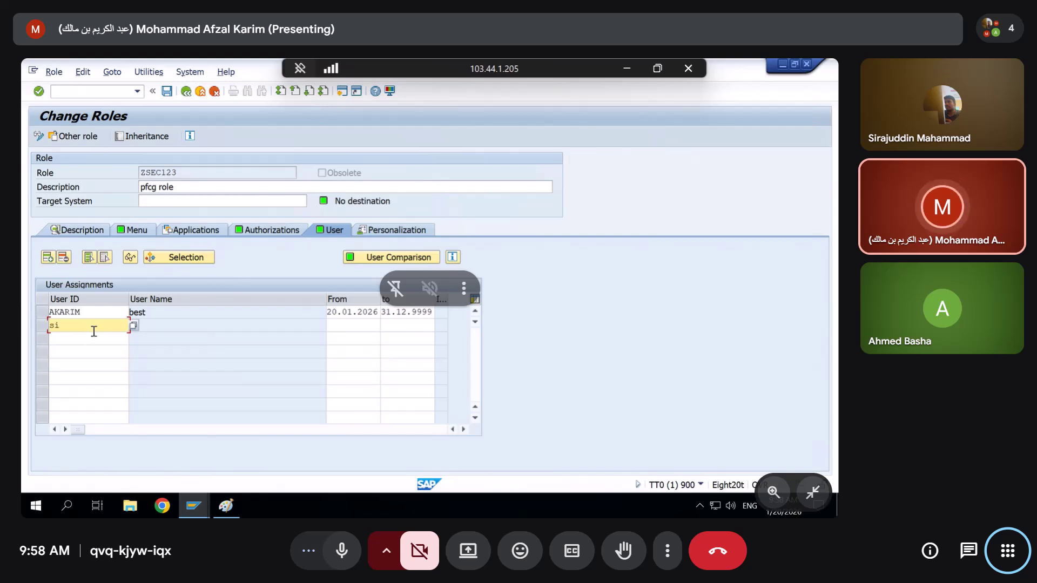
type("raj")
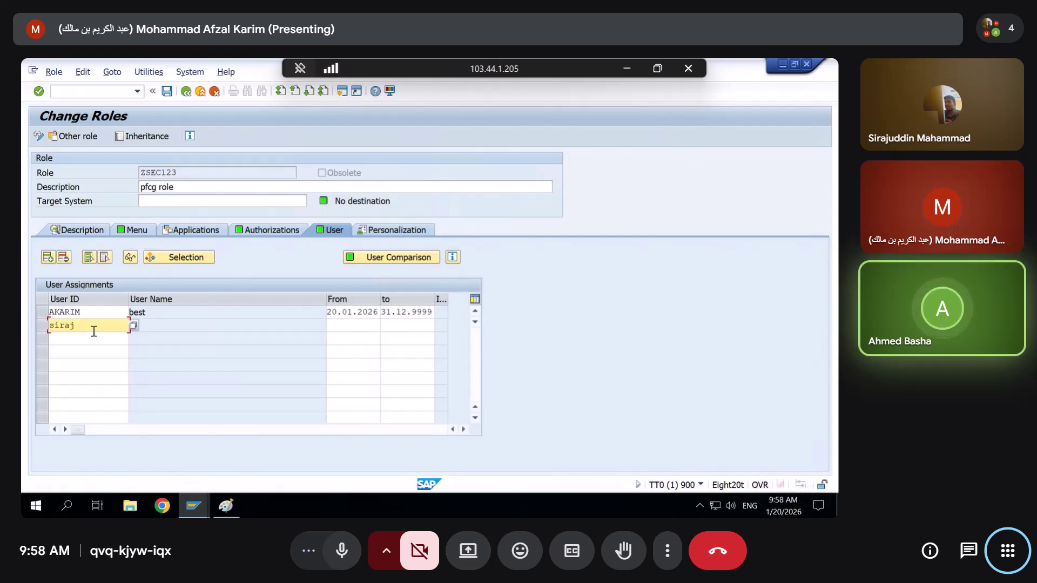
key("BackSpace")
key("BackSpace")
key("BackSpace")
key("BackSpace")
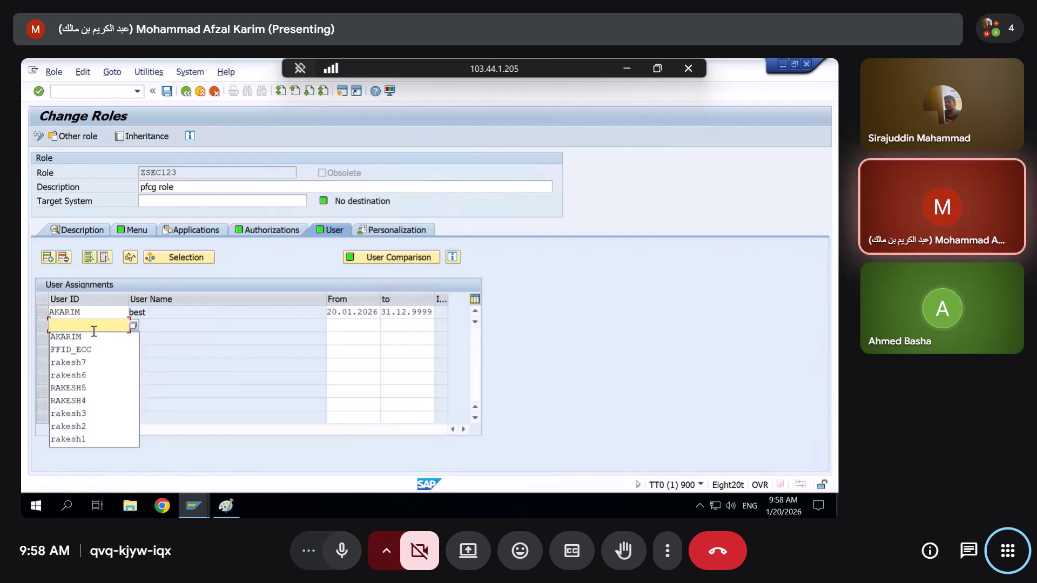
left_click(284, 264)
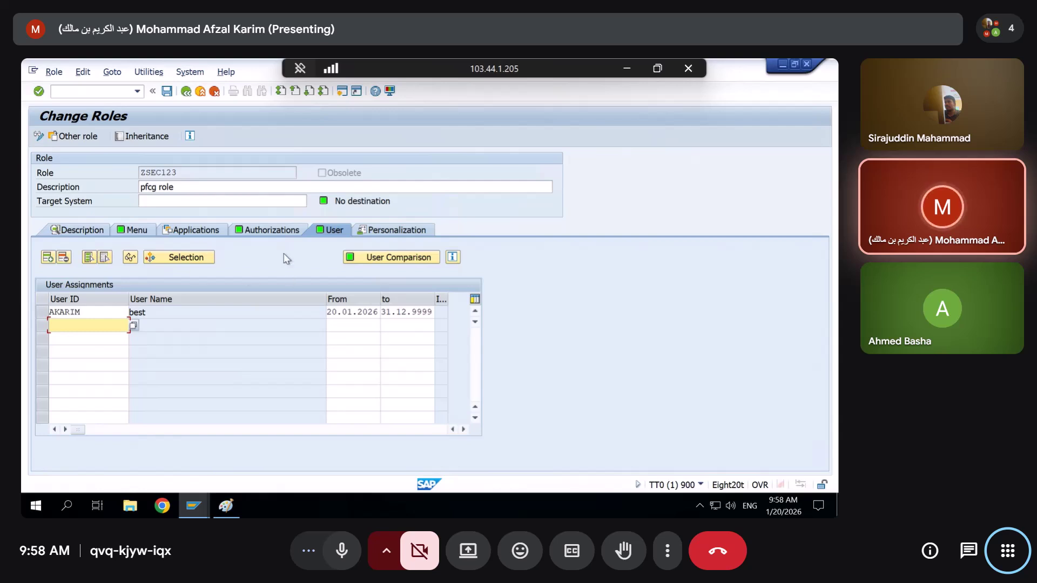
left_click(273, 231)
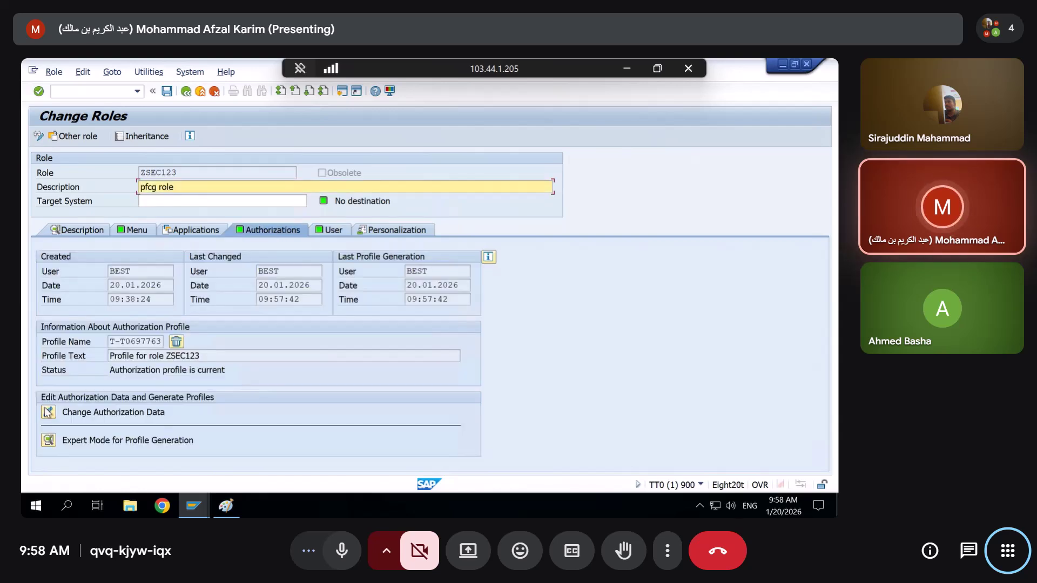
Expand Basis: Administration and S_USER_GRP in ZSEC123's authorization tree, then start /osu01 in a new session
left_click(48, 413)
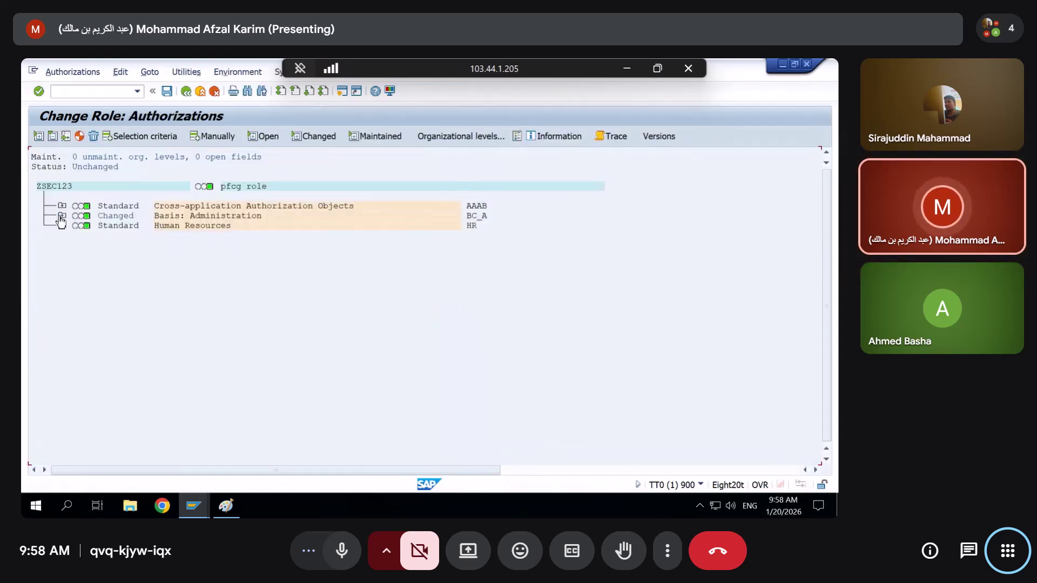
left_click(61, 216)
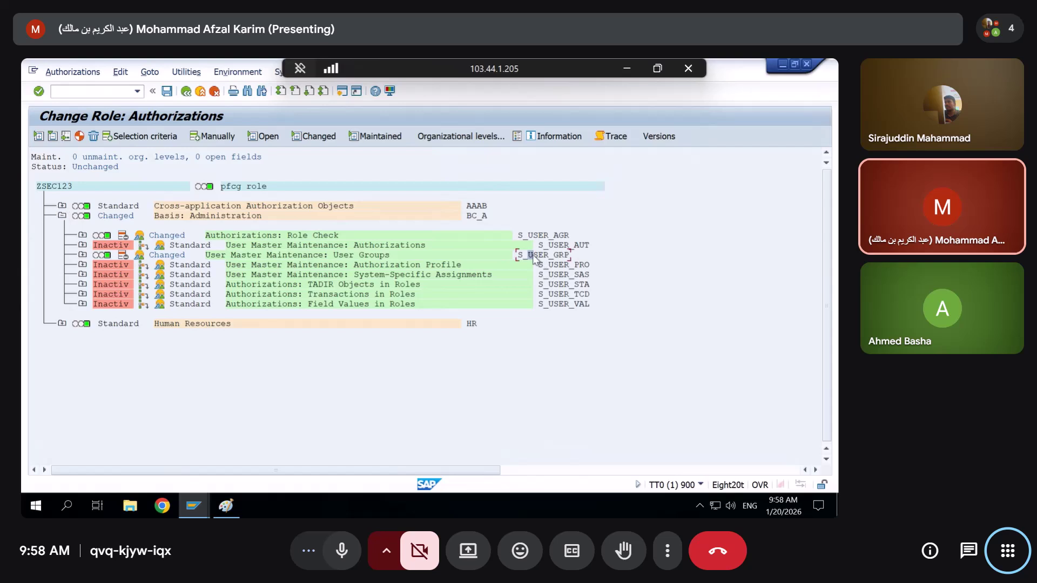
left_click(82, 255)
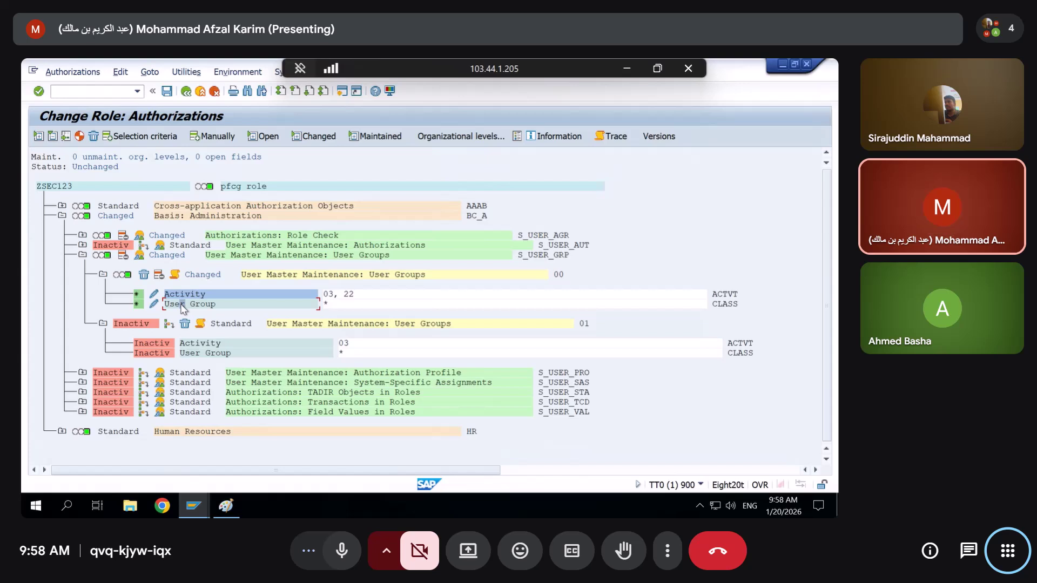
left_click(80, 95)
type("/osu01")
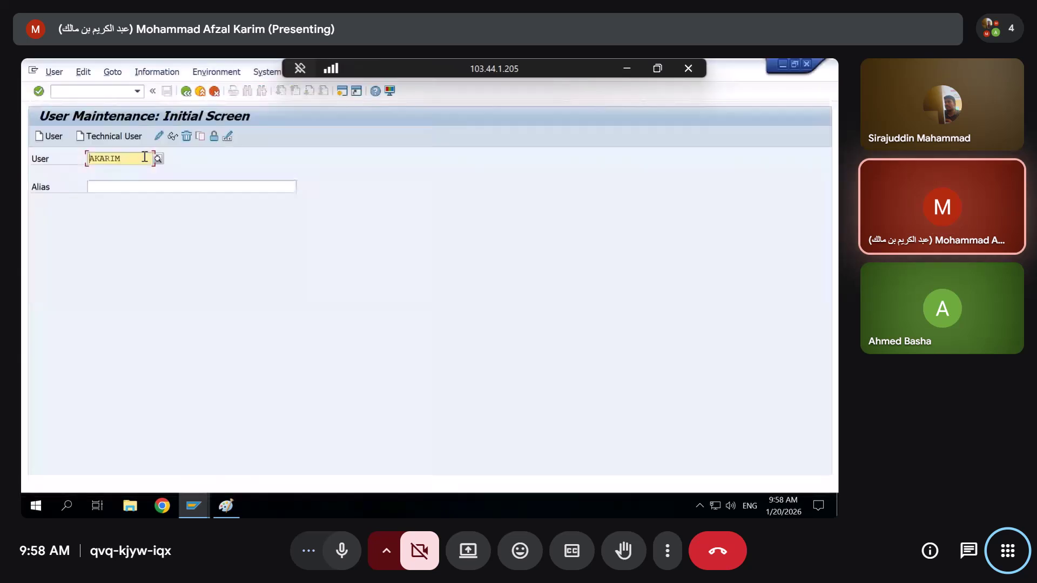
Confirm on the user's Logon Data that the user group is SUPER, then close SU01 and return to ZSEC123
left_click(158, 136)
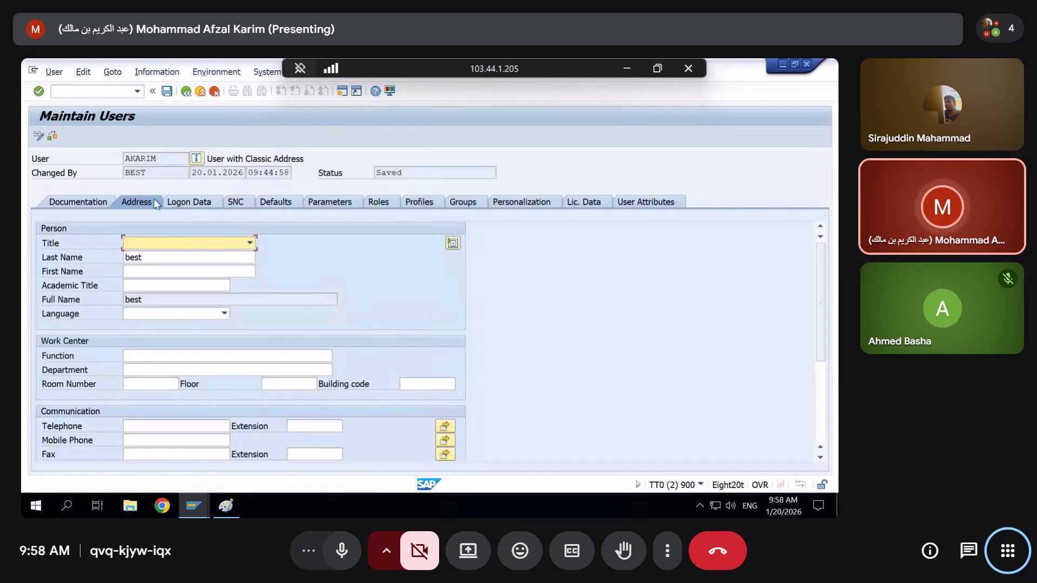
left_click(189, 202)
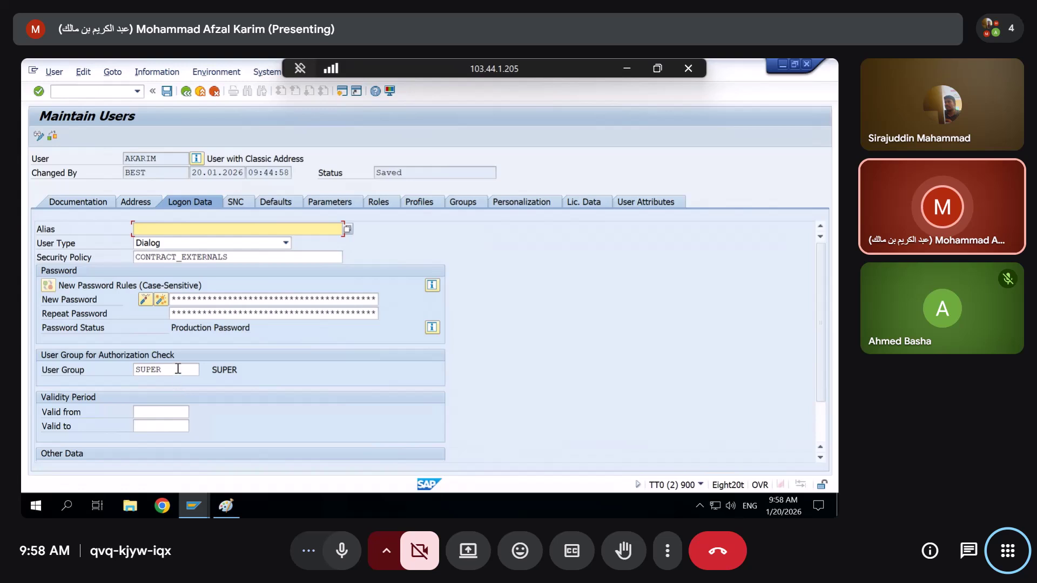
double_click(178, 370)
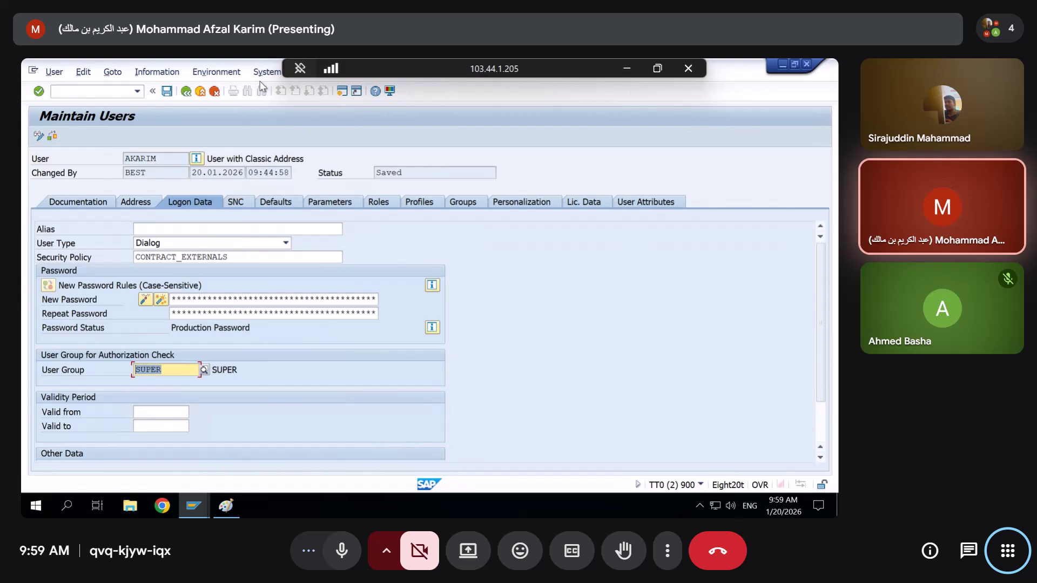
left_click(185, 91)
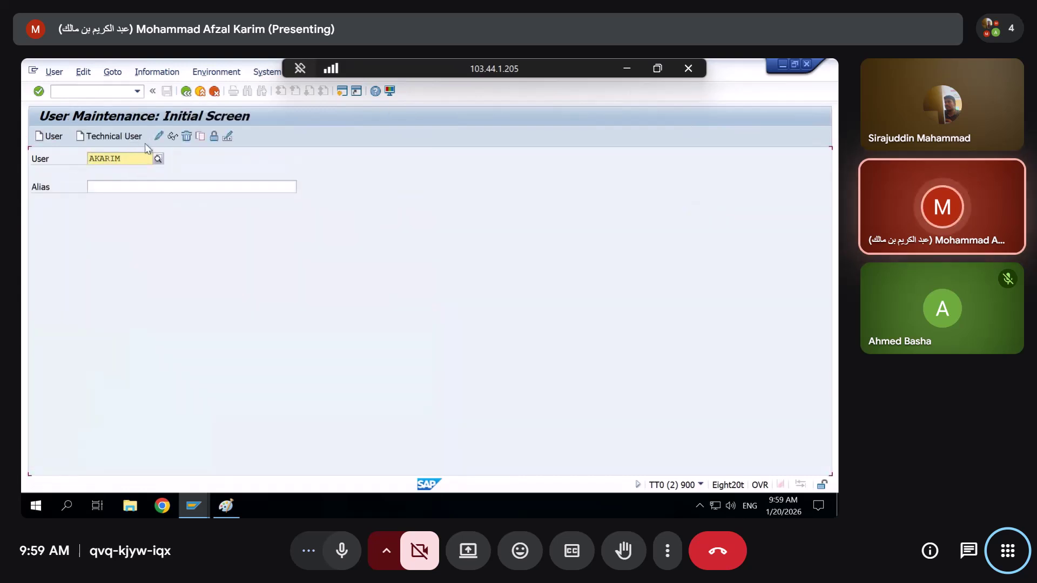
left_click(807, 65)
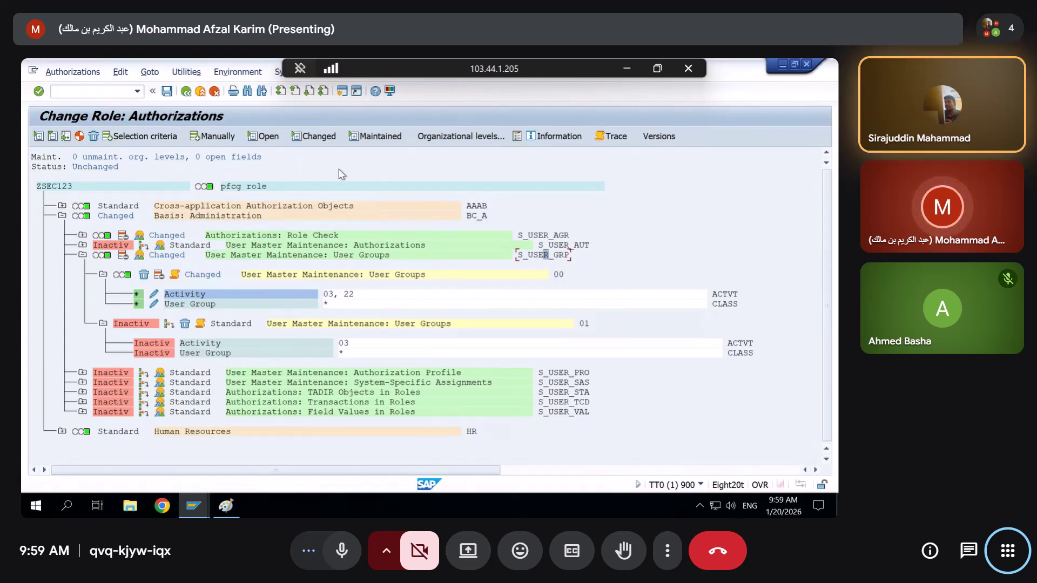
left_click(186, 92)
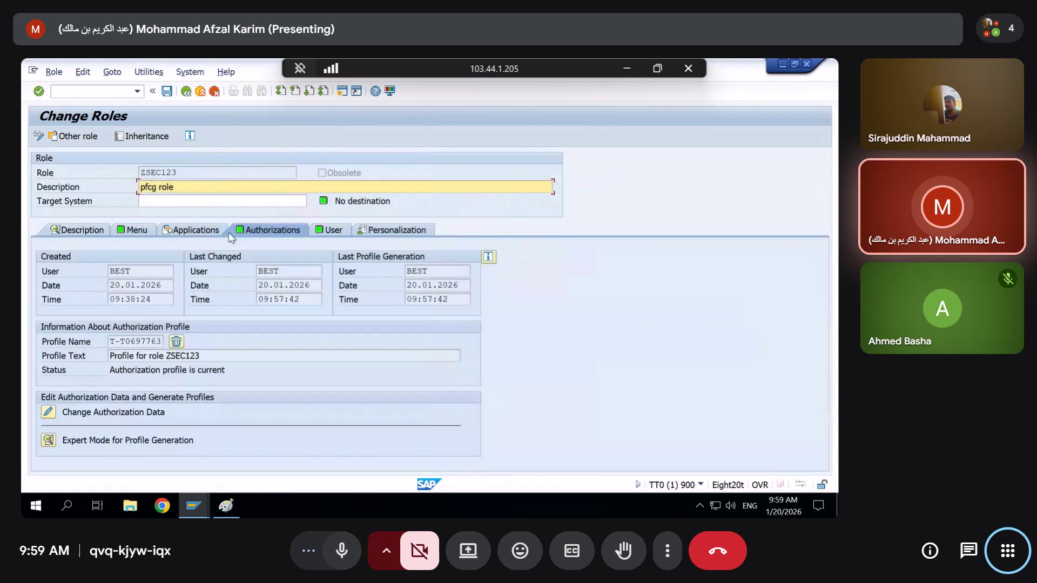
Enter a second user ID on ZSEC123's User tab and confirm the new assignment row
left_click(328, 230)
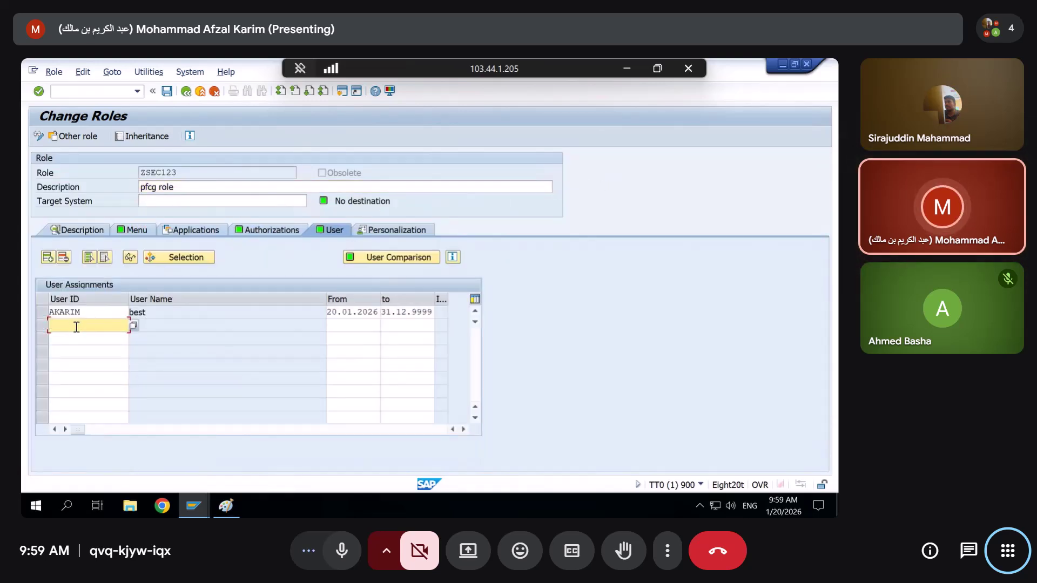
key("ctrl+d")
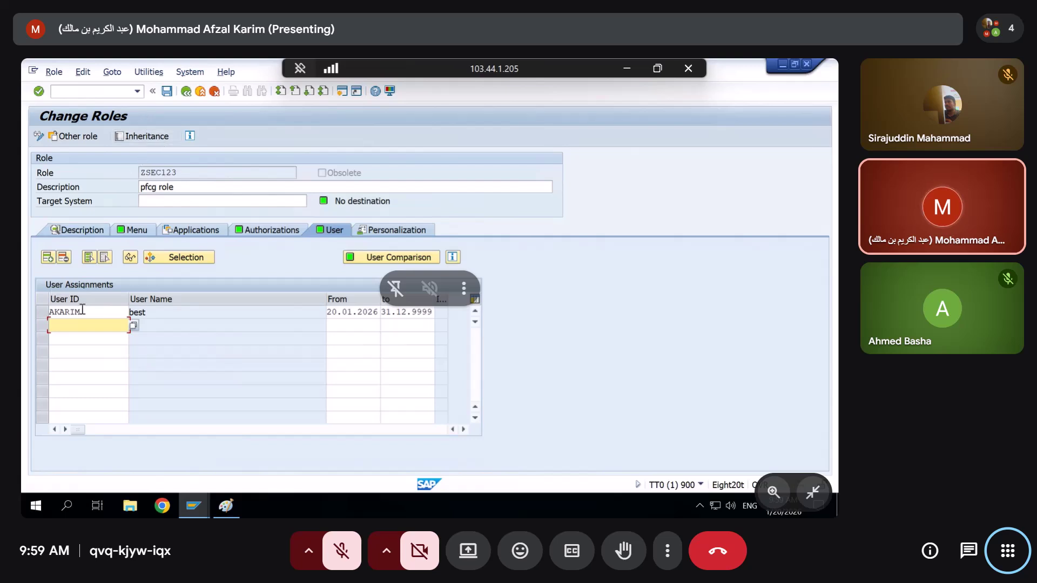
key("Down")
key("Down")
key("Down")
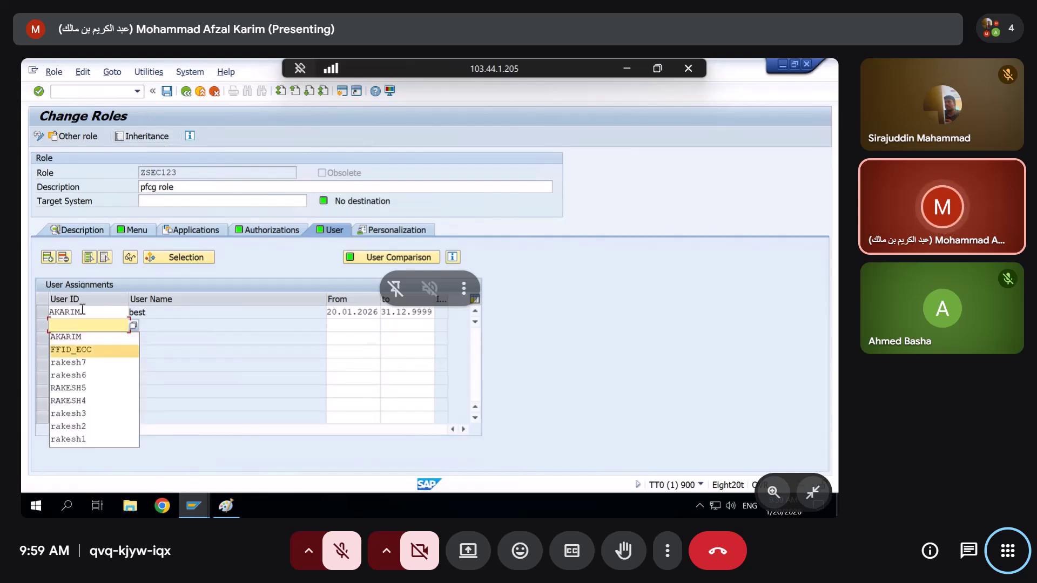
left_click(116, 326)
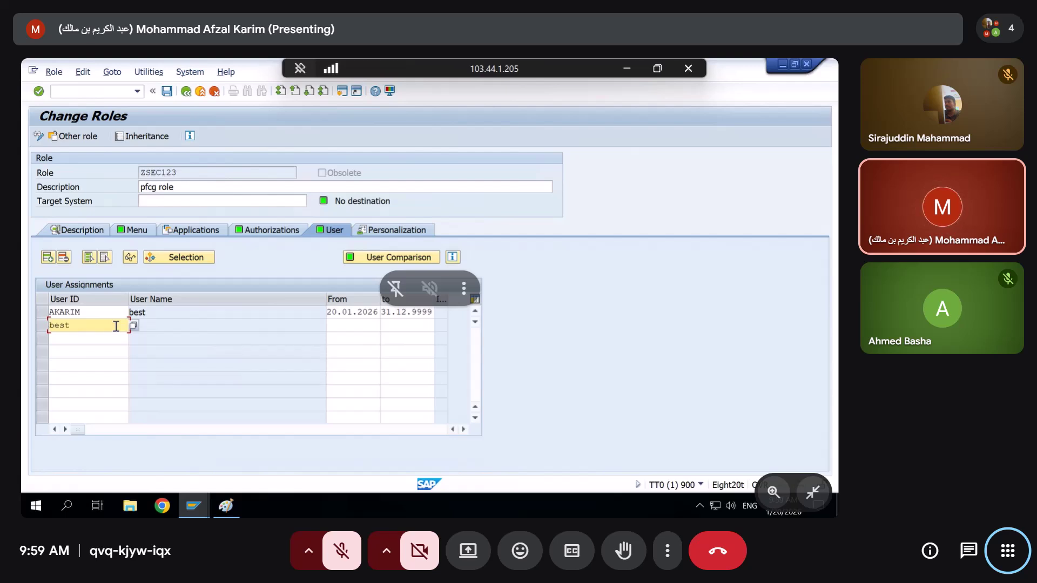
key("Return")
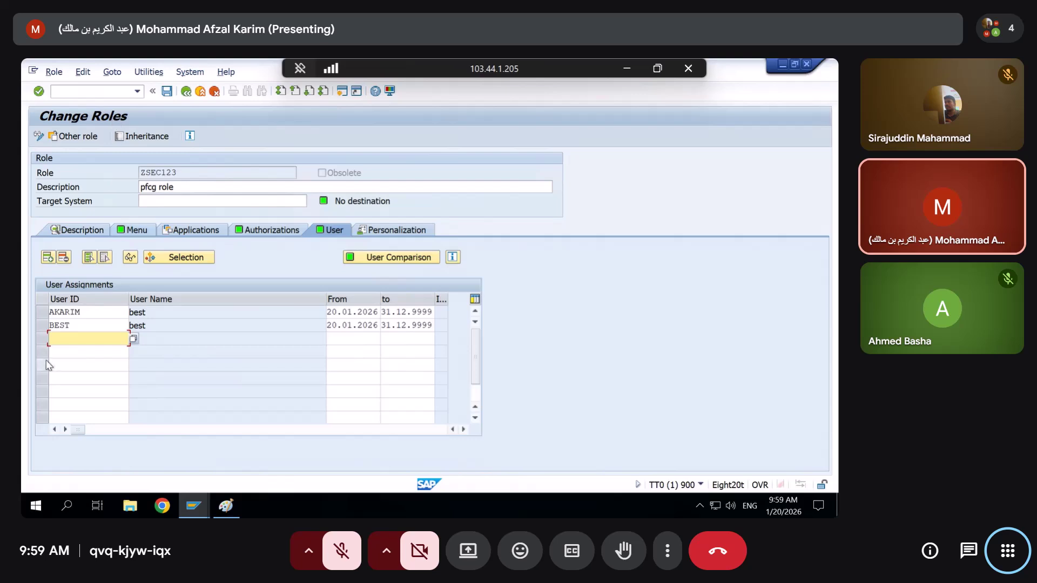
double_click(75, 326)
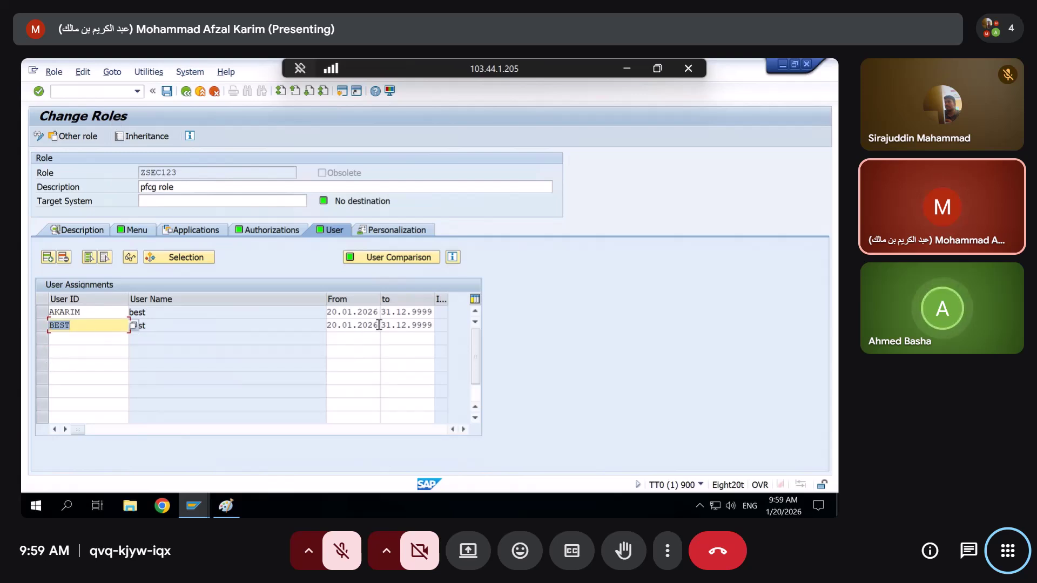
double_click(346, 325)
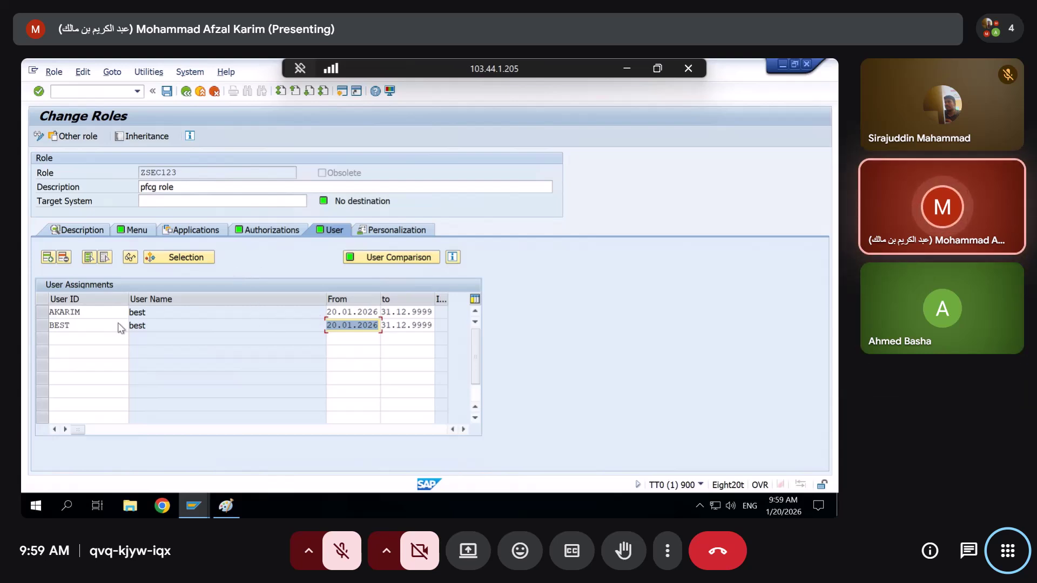
left_click(73, 325)
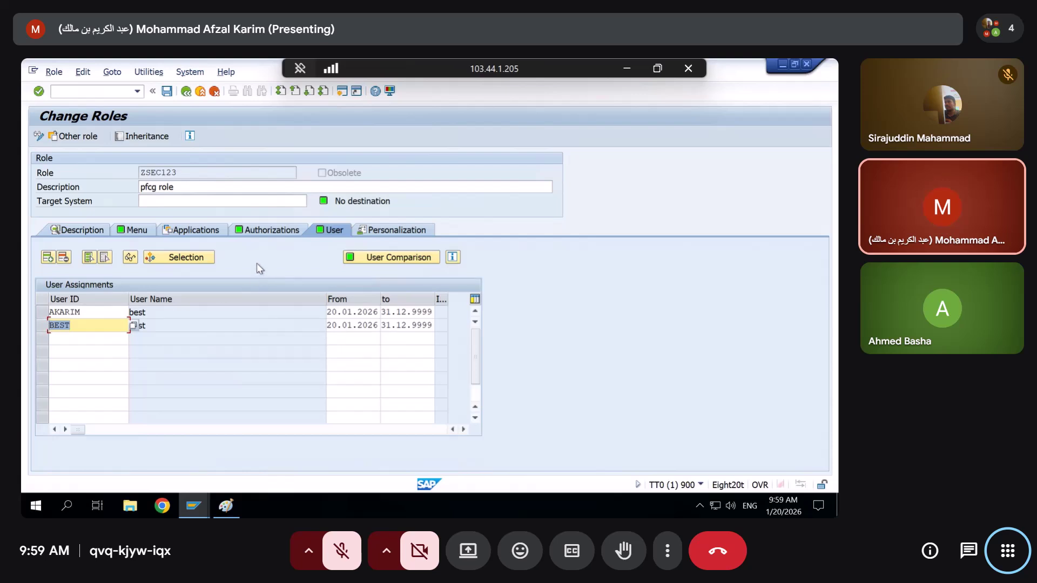
Save ZSEC123 and run a full user master comparison for the role
left_click(166, 91)
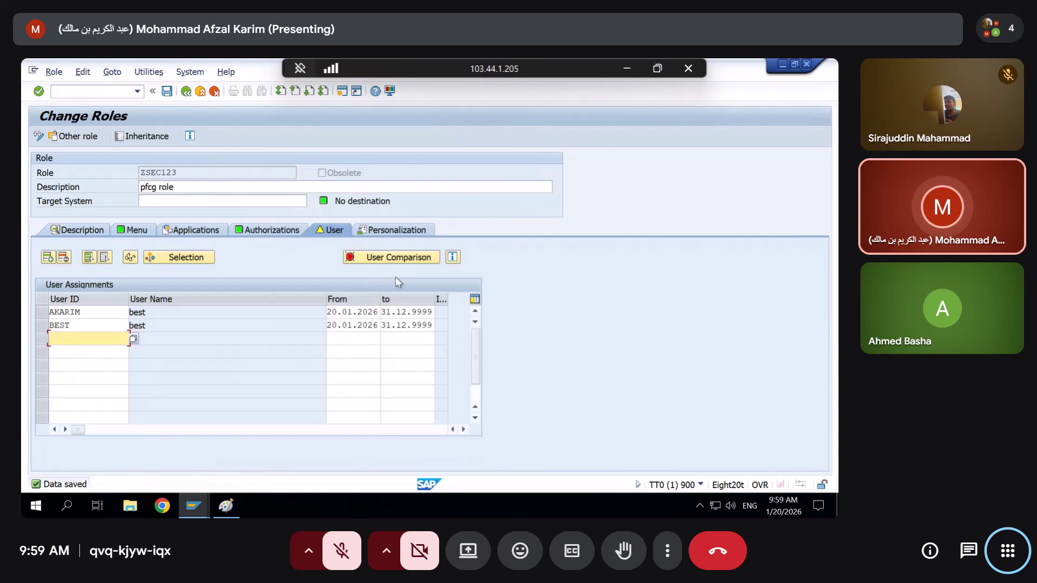
key("super")
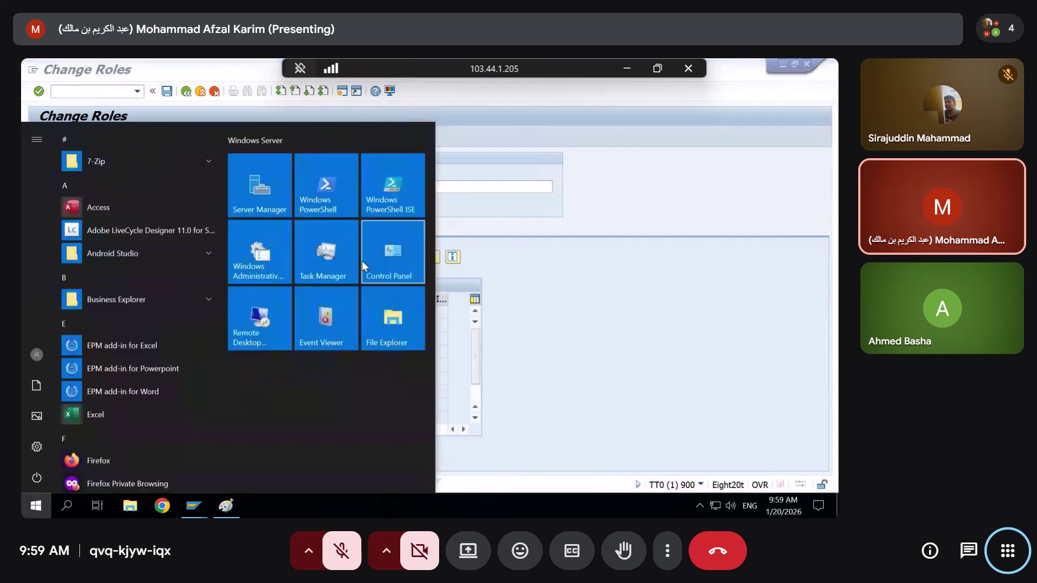
left_click(510, 271)
left_click(400, 256)
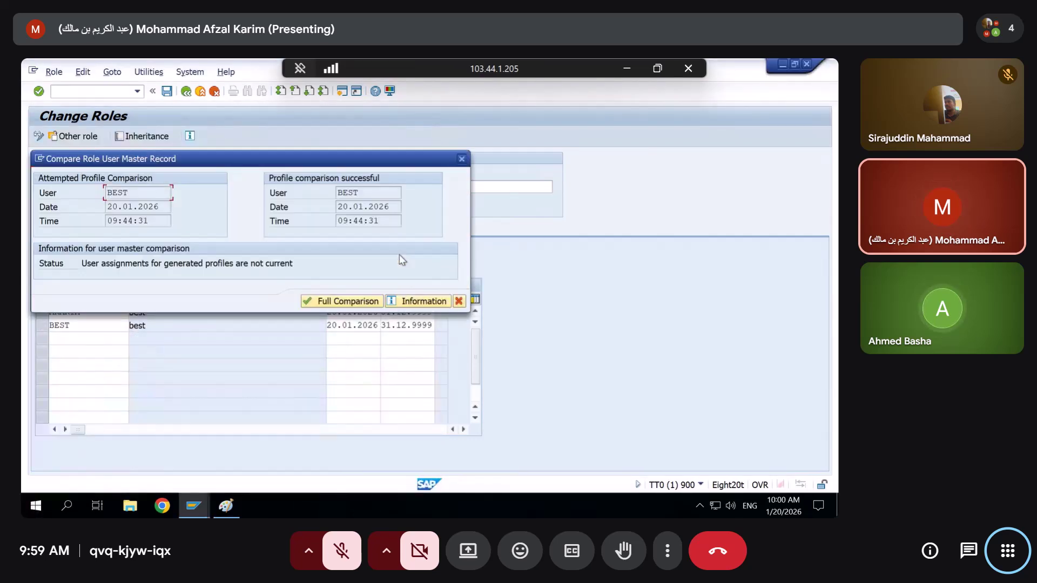
left_click(343, 301)
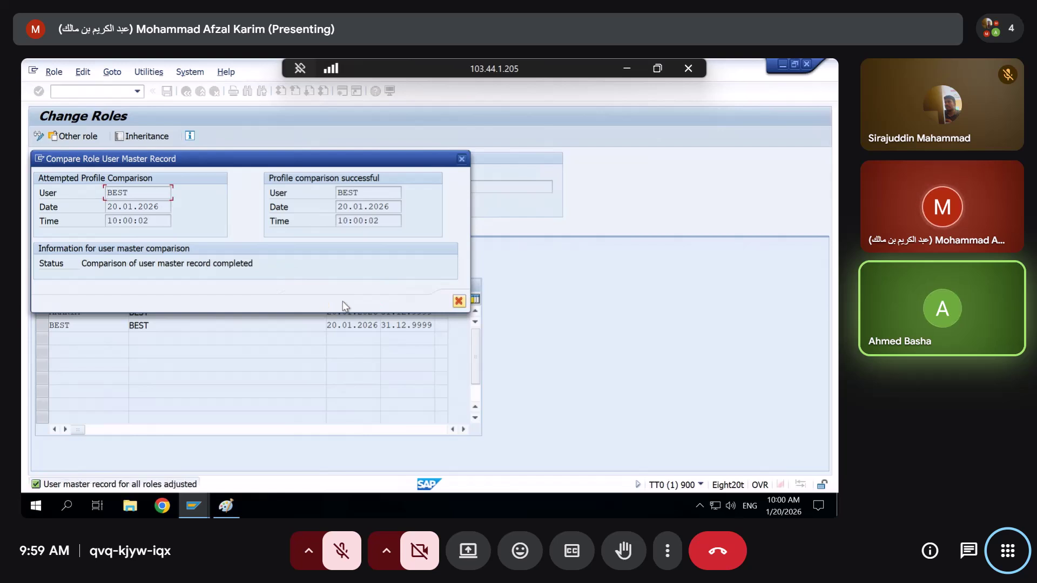
left_click(458, 301)
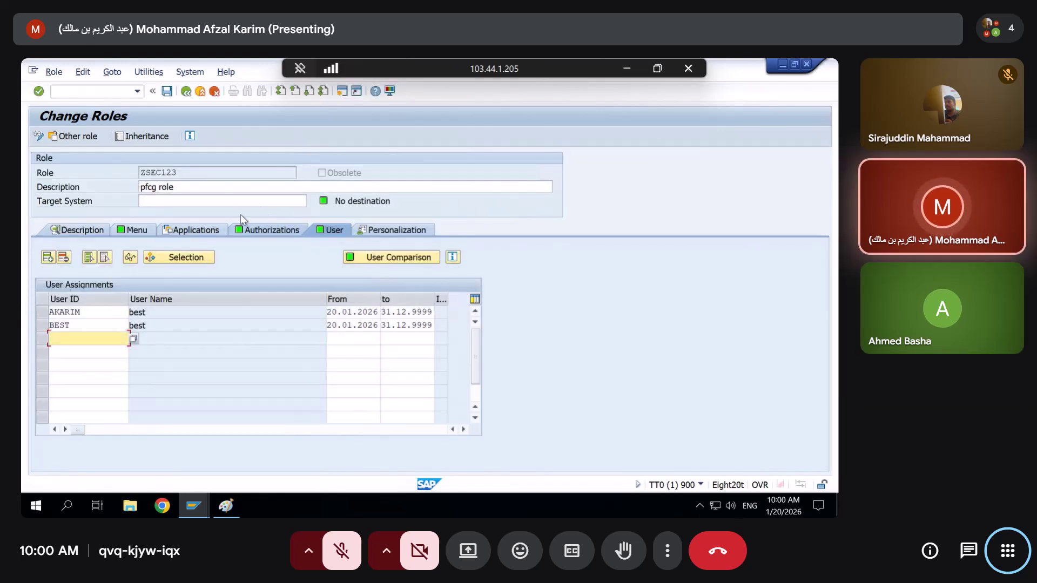
left_click(268, 230)
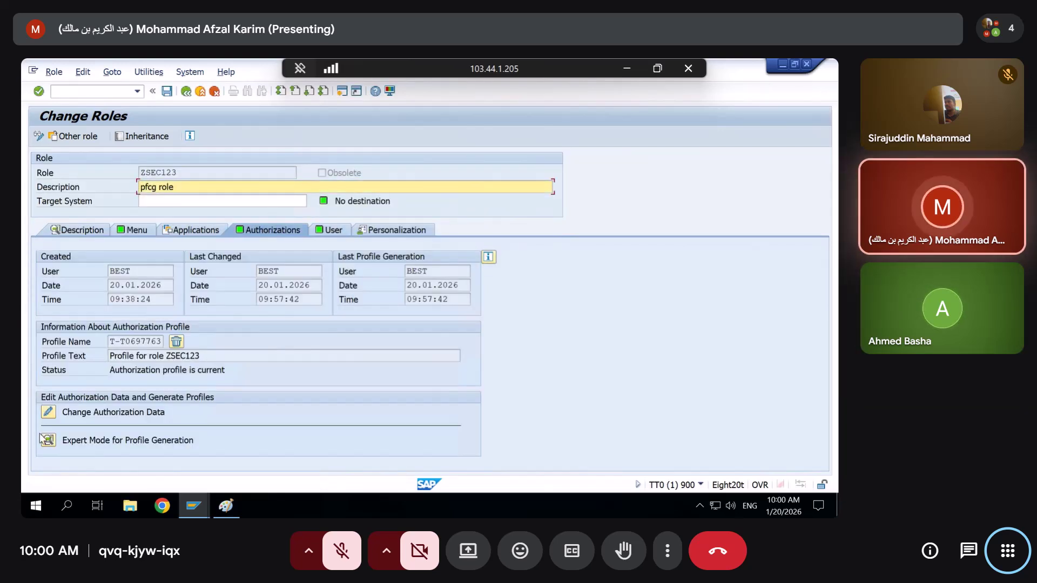
Open ZSEC123's authorization data, then bring the user's SU53 failed-check window to the front
left_click(48, 413)
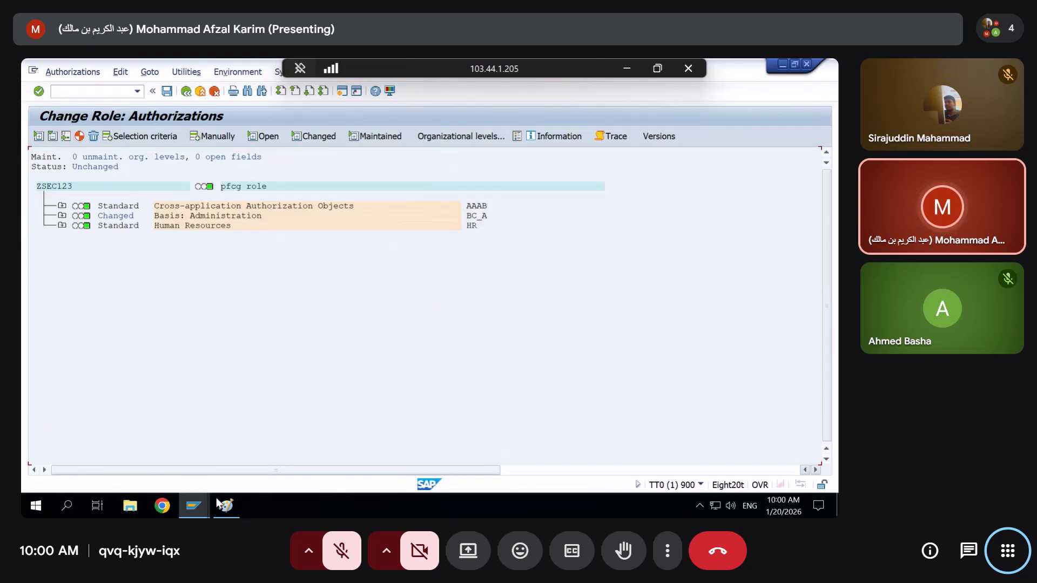
left_click(195, 507)
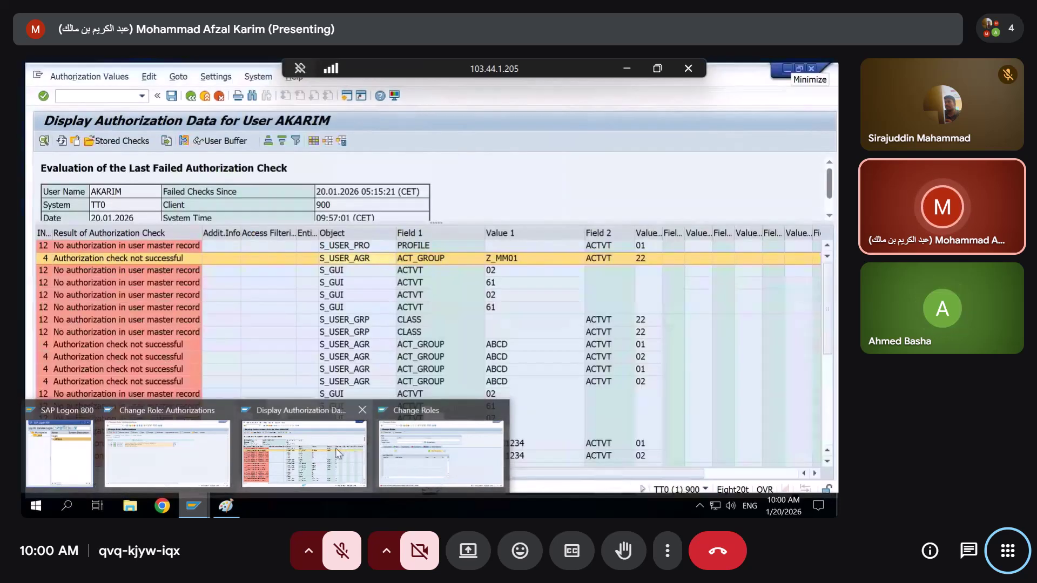
left_click(335, 448)
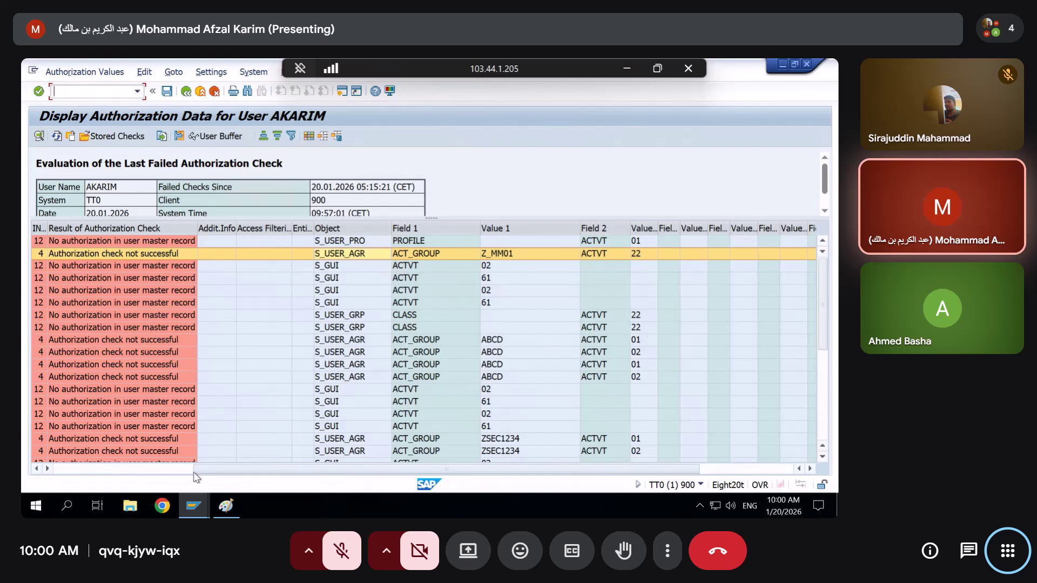
mouse_move(194, 506)
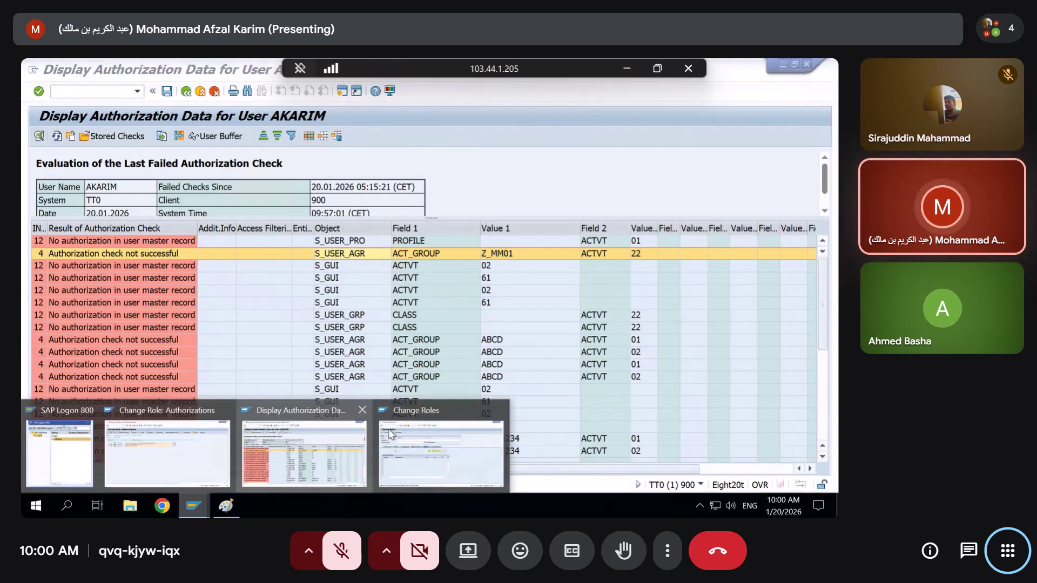
Leave the Z_MM01 change screen and check the session's system information
left_click(423, 452)
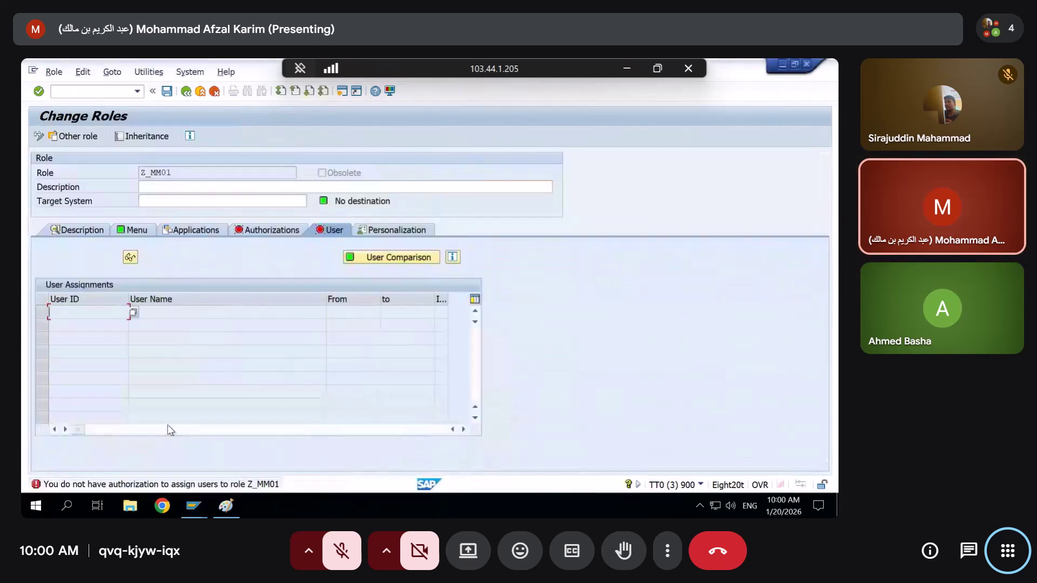
left_click(186, 92)
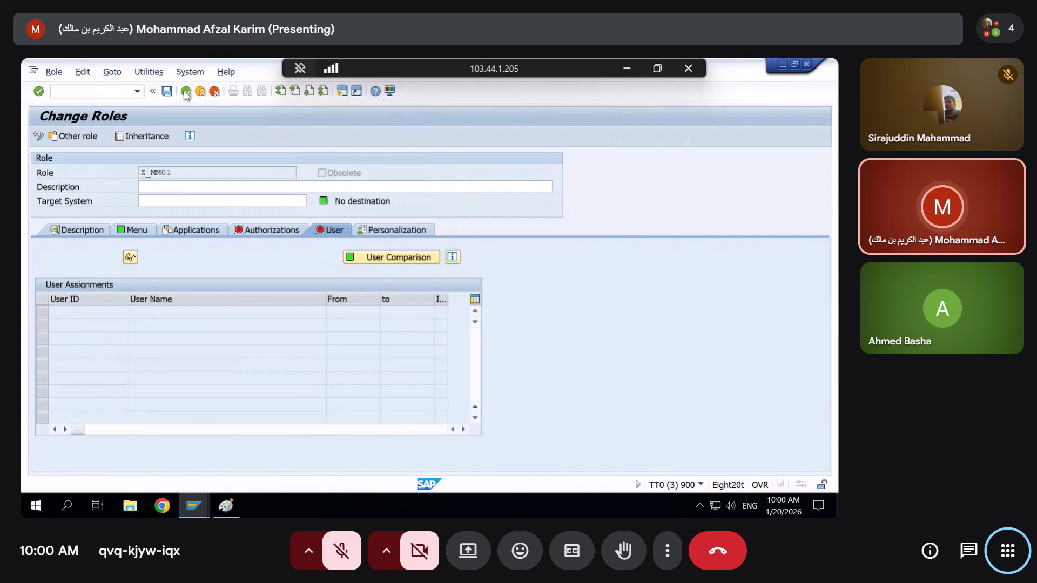
left_click(700, 485)
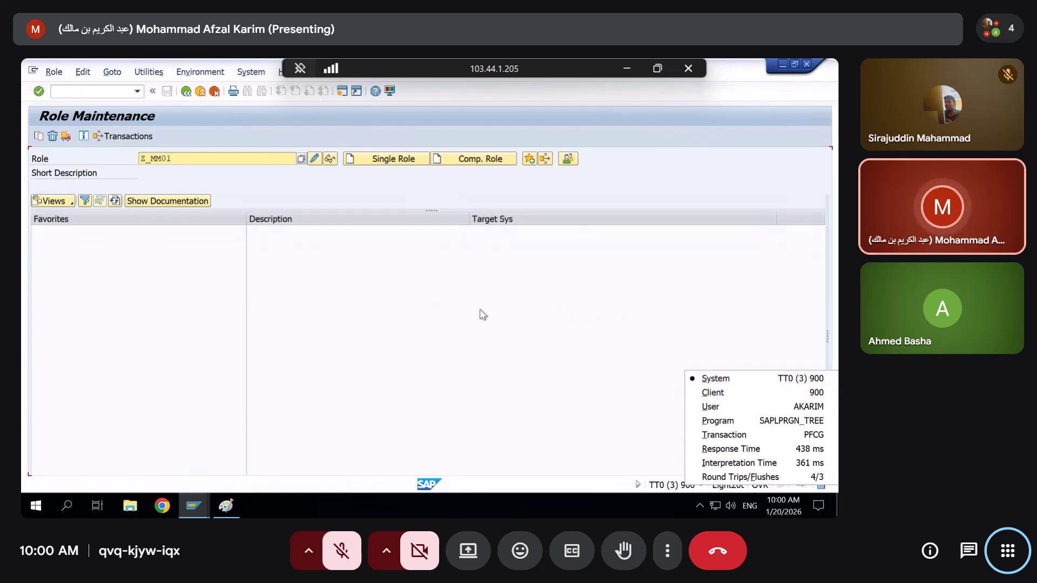
left_click(463, 312)
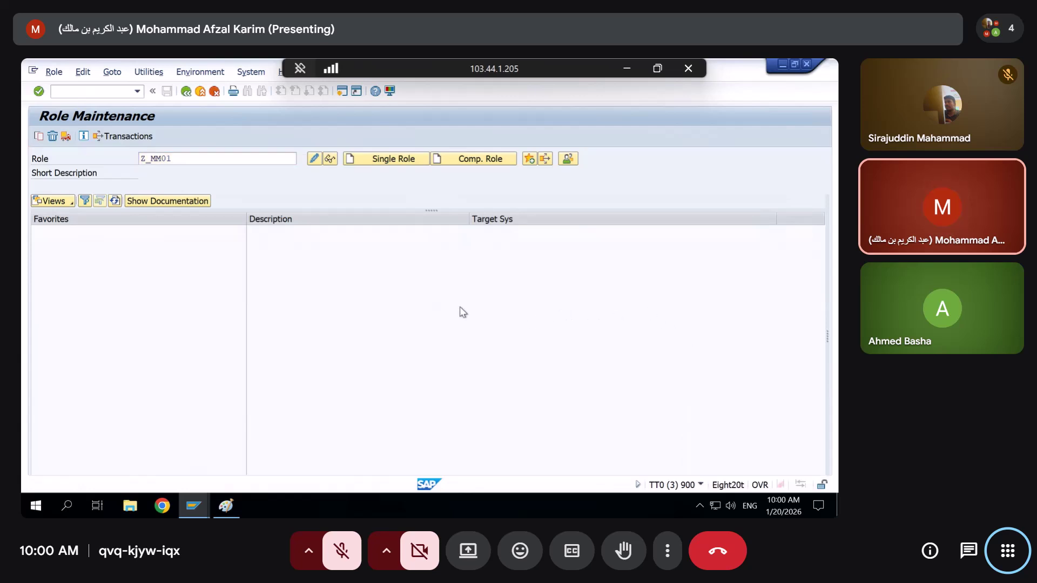
Reopen Z_MM01 in change mode, check its Authorizations and User tabs, and return to SU53's failed checks
left_click(314, 159)
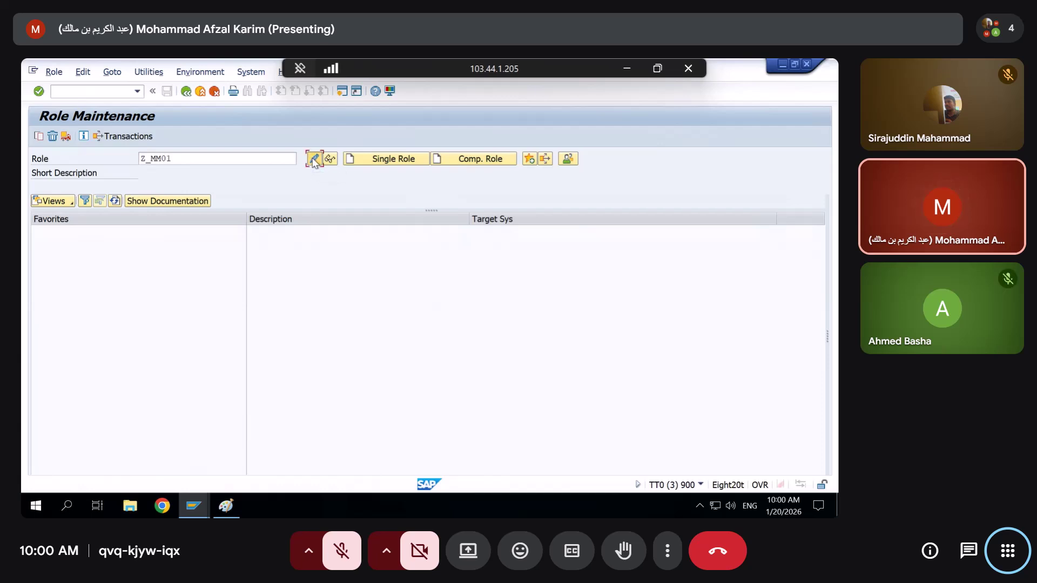
key("ctrl+d")
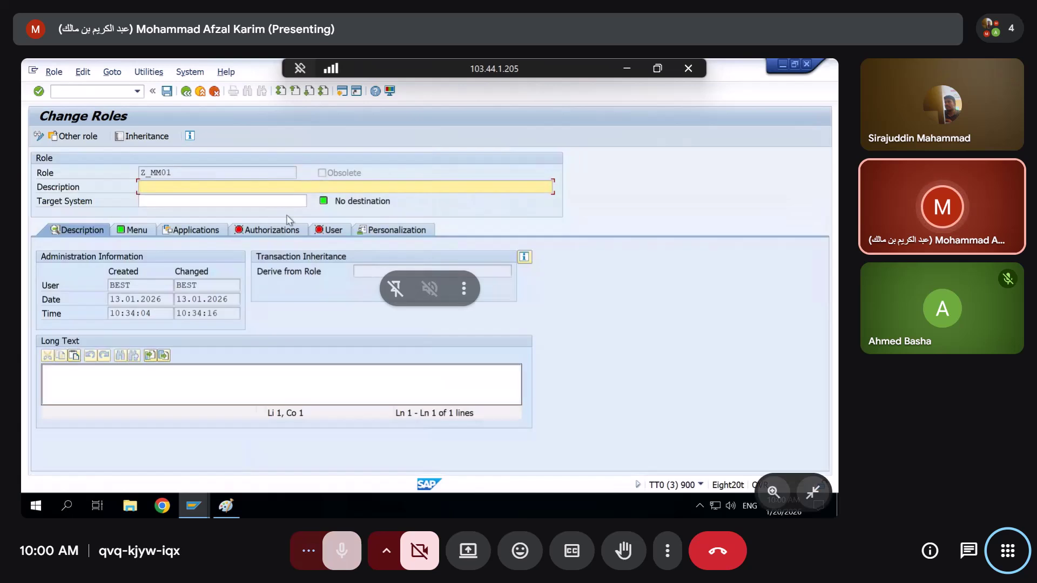
left_click(263, 231)
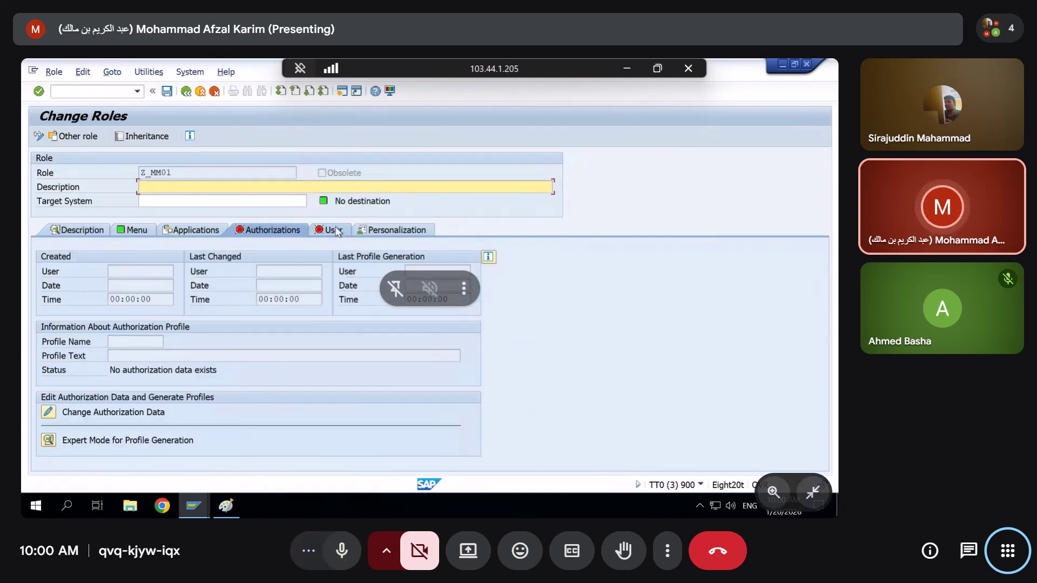
left_click(336, 231)
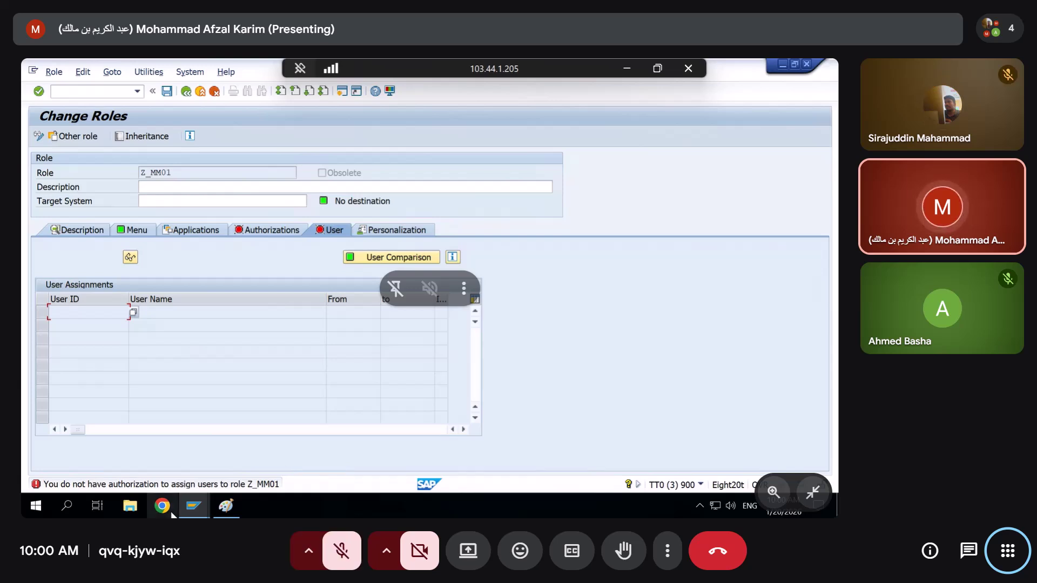
mouse_move(212, 504)
left_click(304, 454)
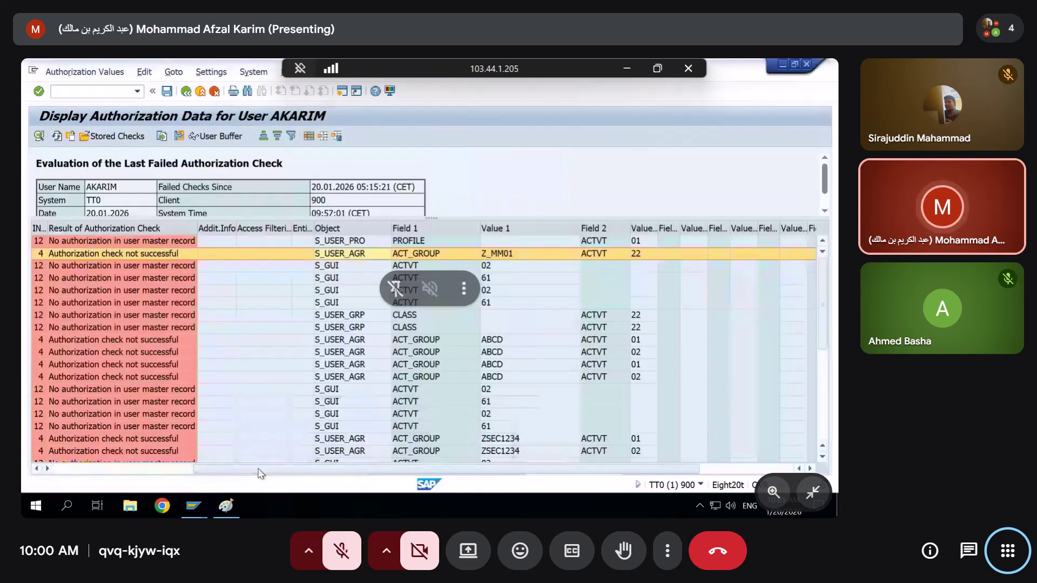
left_click(56, 136)
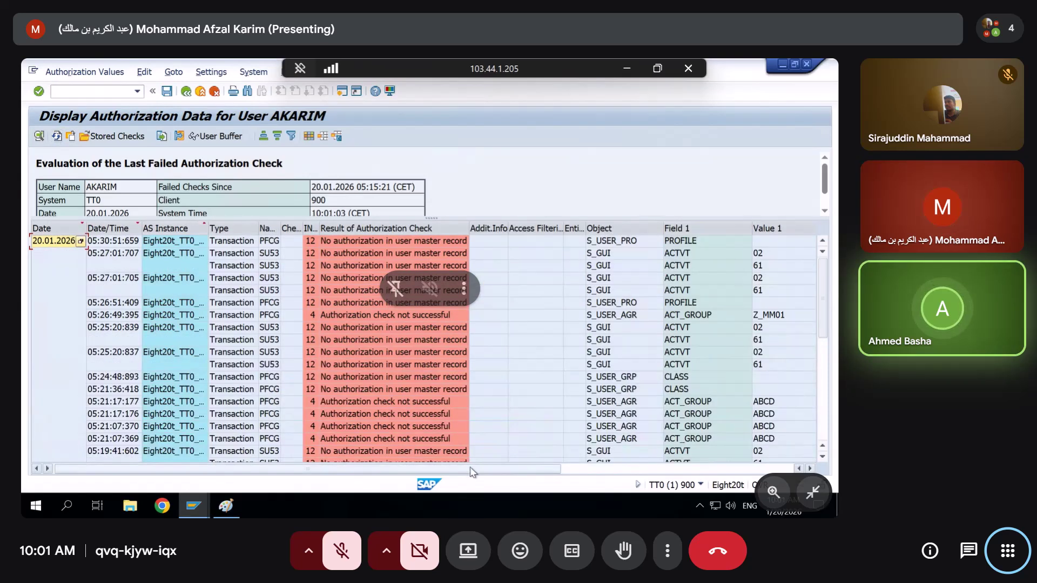
left_click_drag(473, 469, 614, 468)
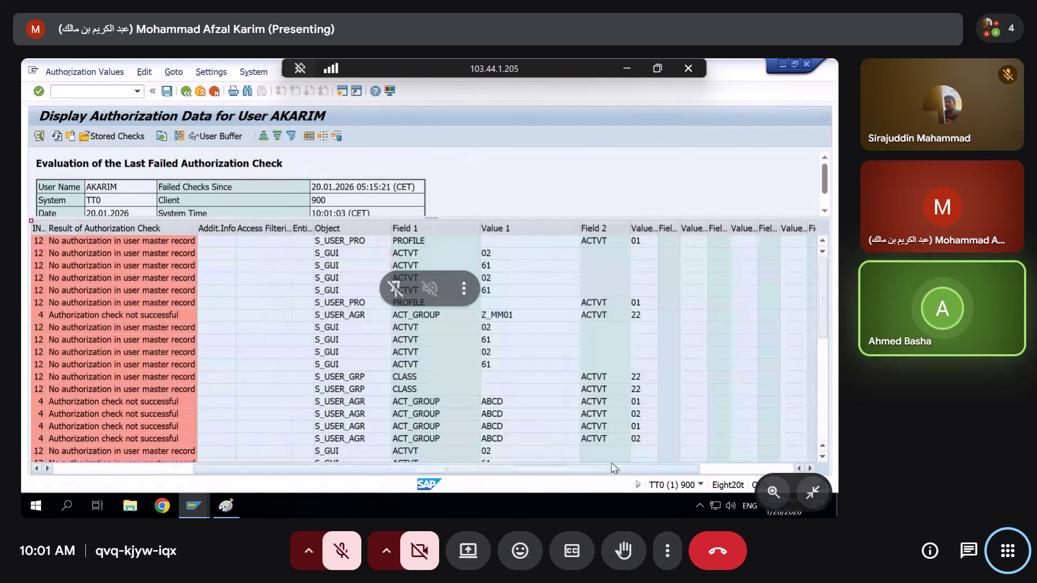
left_click(328, 242)
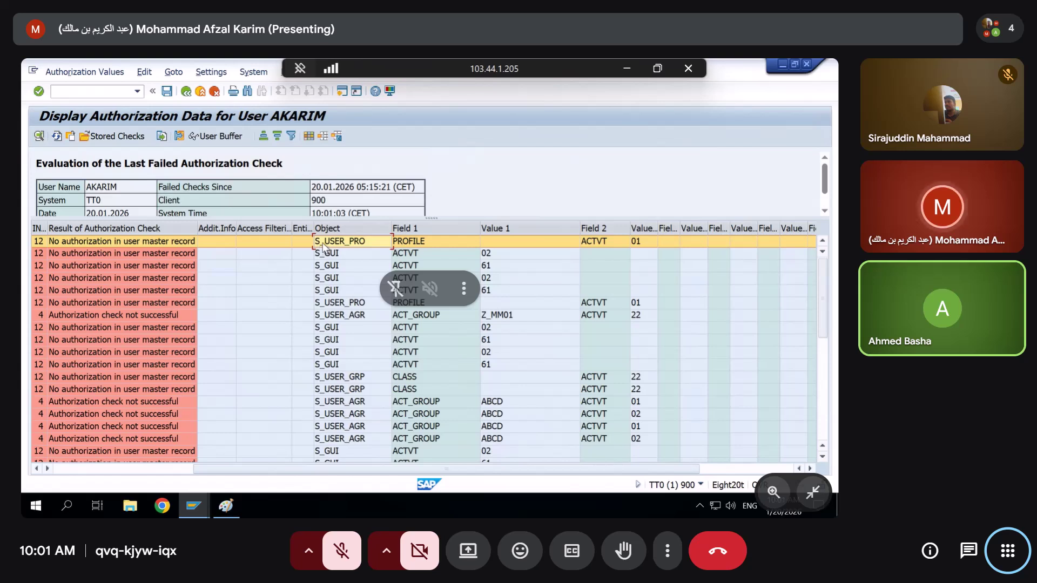
key("alt+Tab")
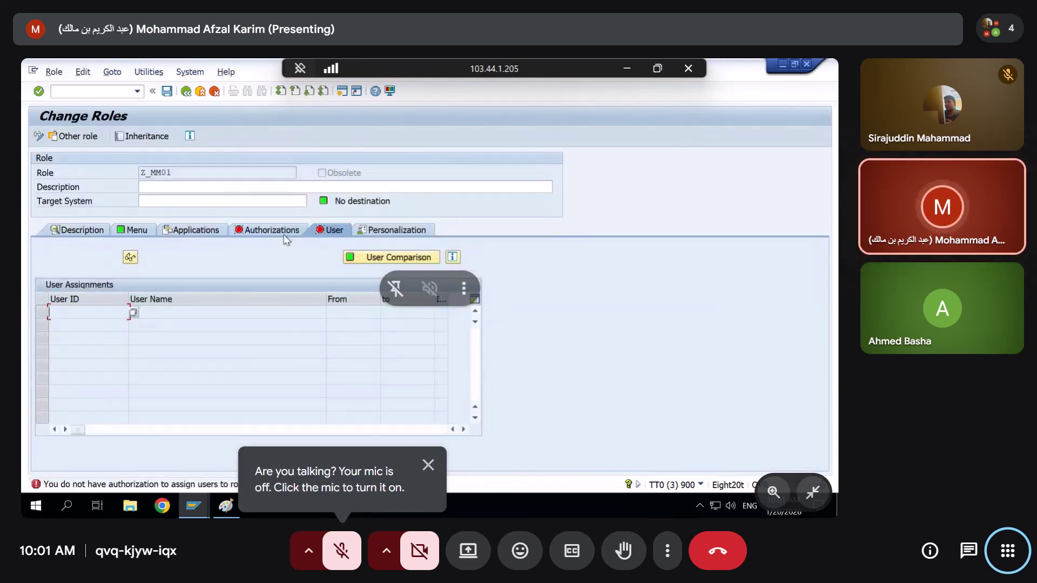
key("alt+Tab")
key("alt+Tab")
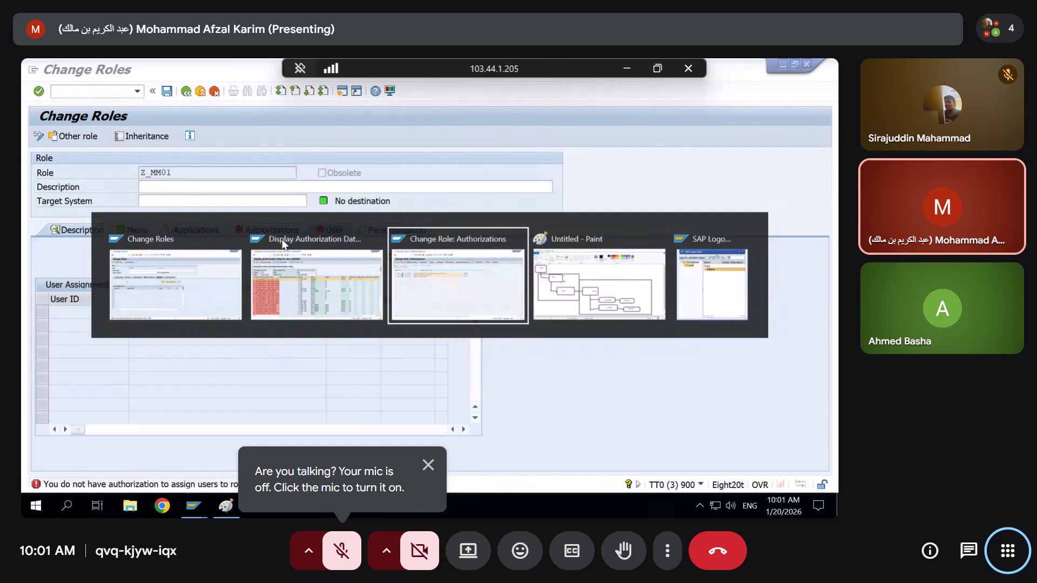
Open ZSEC123's authorization data and expand Basis: Administration down to the S_USER_GRP User Group value
left_click(187, 92)
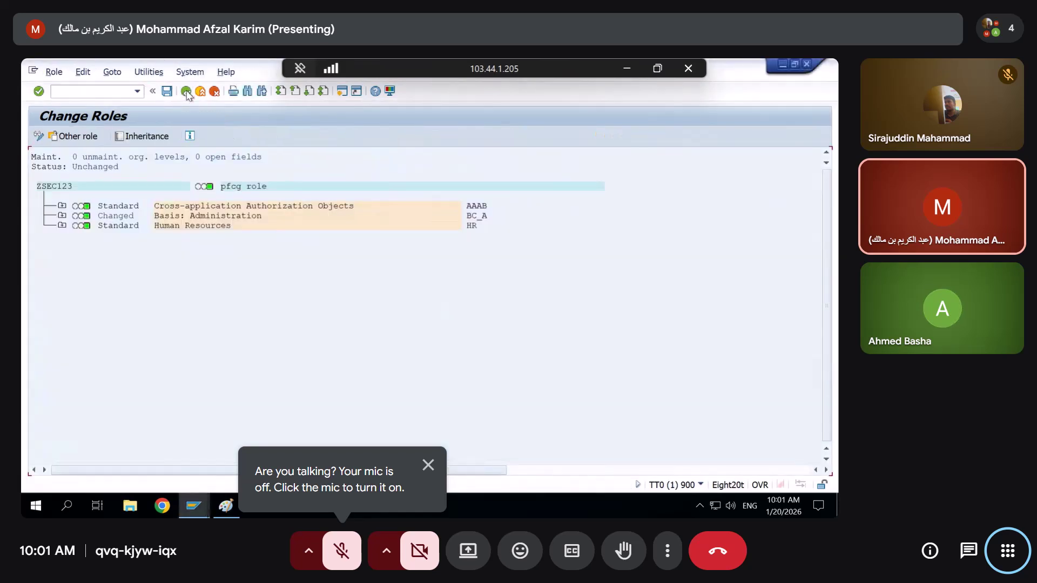
left_click(47, 413)
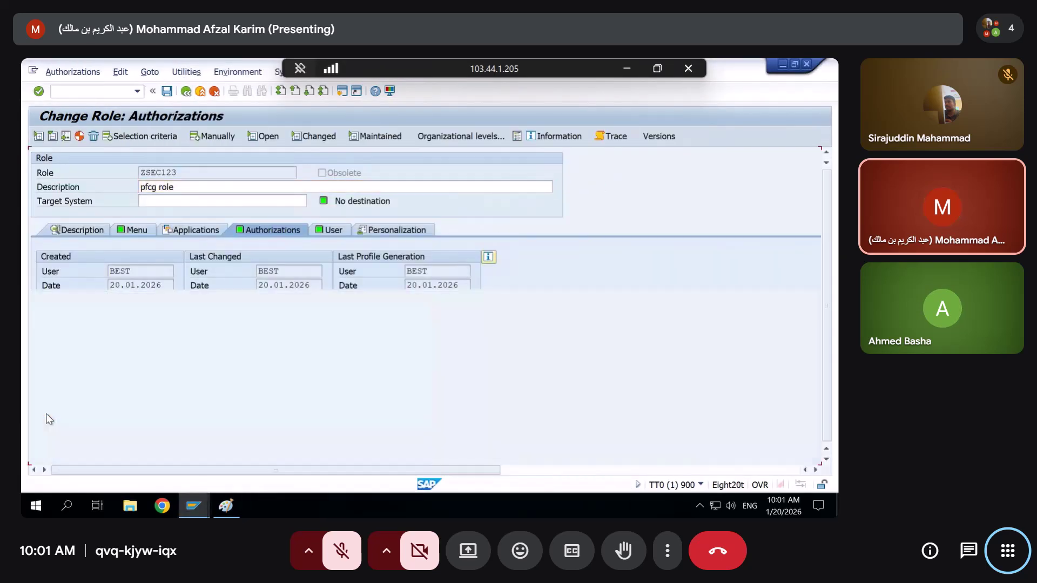
left_click(61, 216)
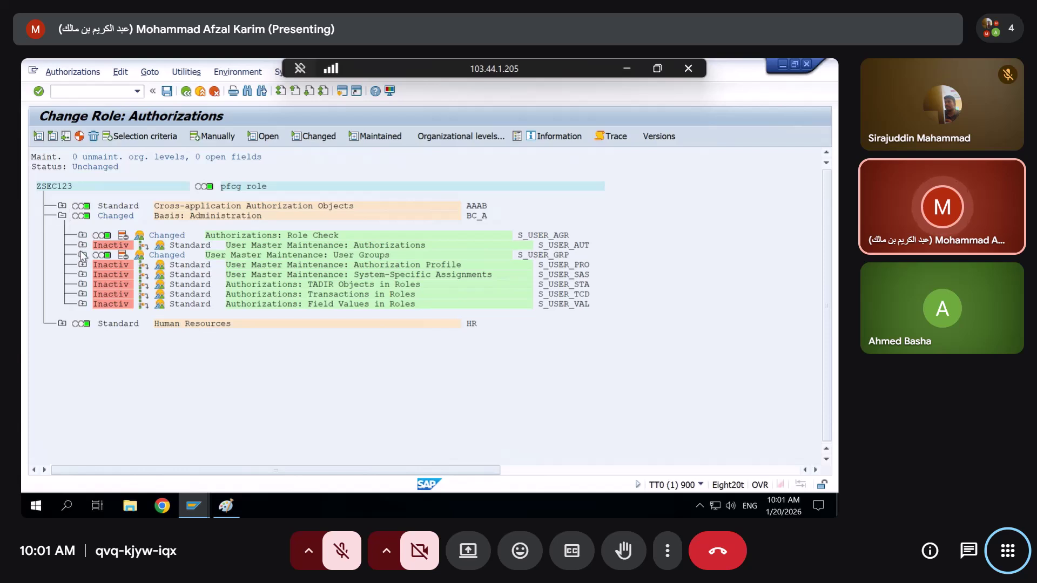
left_click(82, 255)
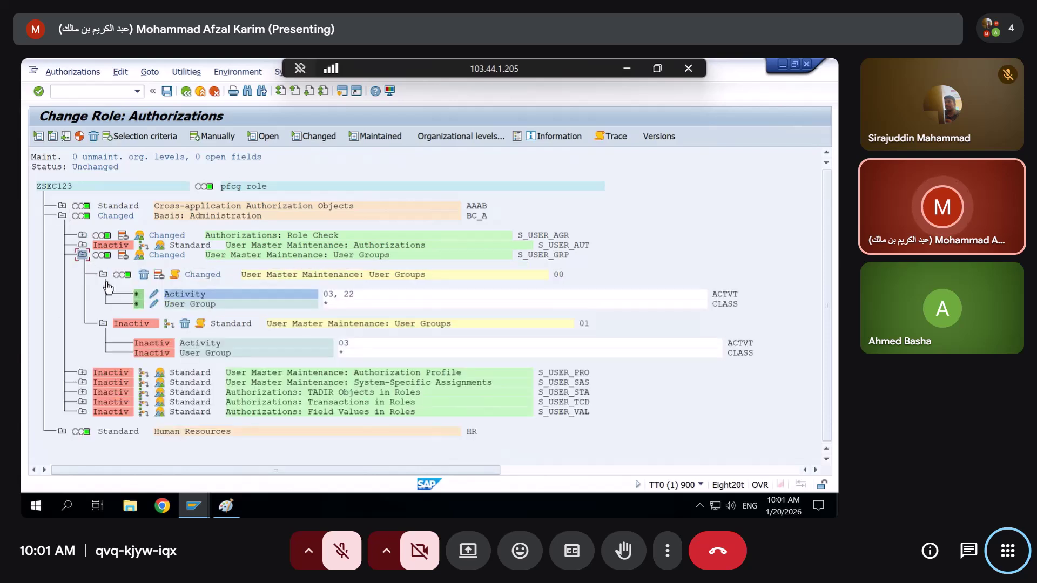
left_click(326, 305)
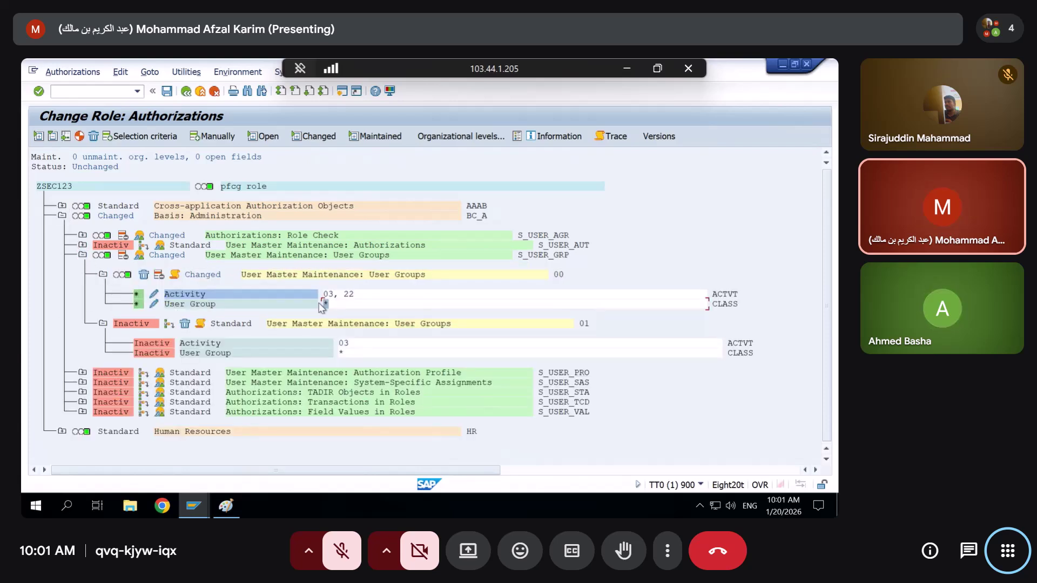
Cycle through the open SAP role windows, then bring the Paint authorization diagram forward
key("alt+Tab")
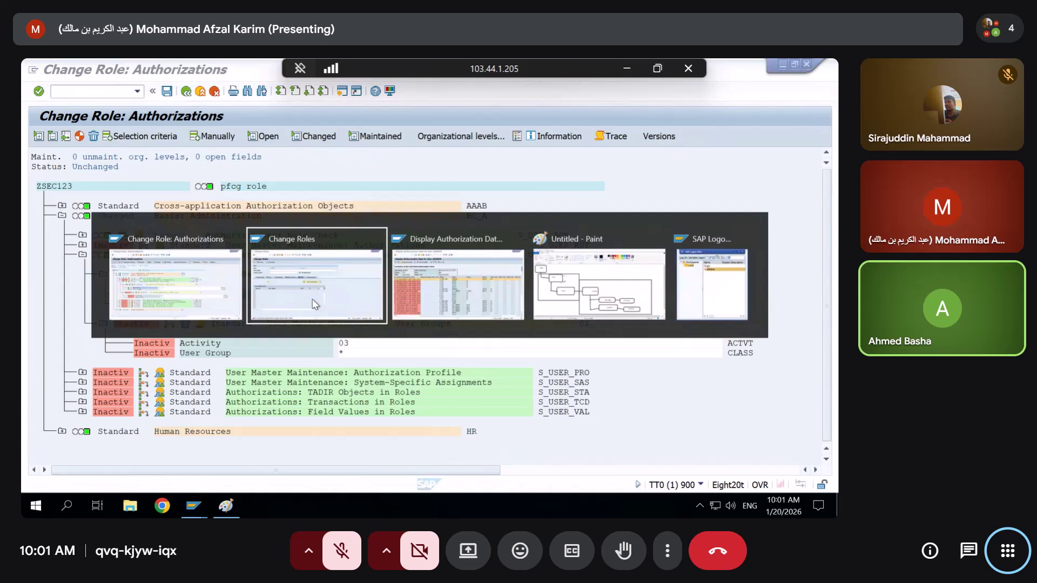
left_click(315, 304)
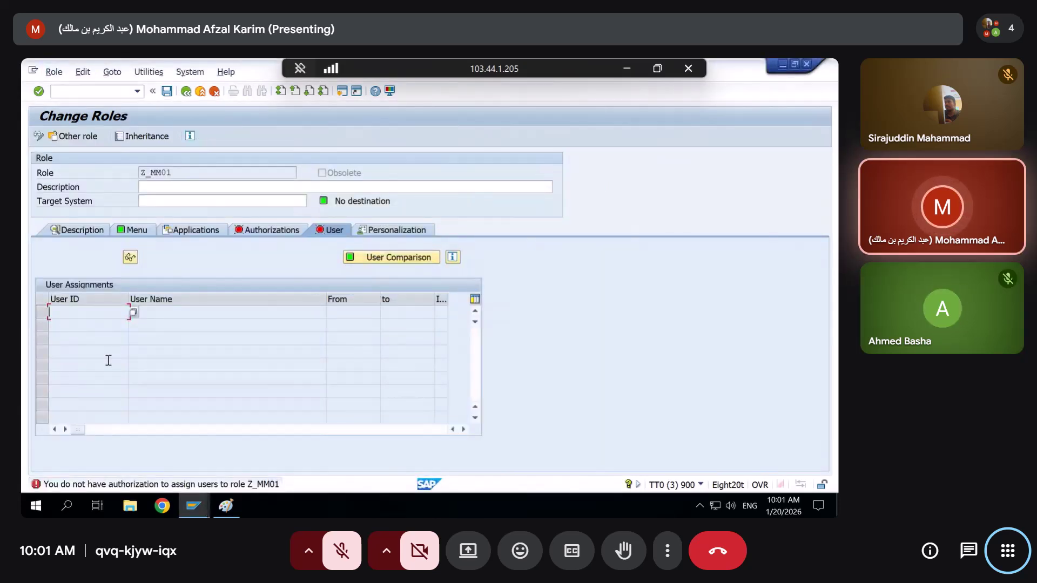
key("alt+Tab")
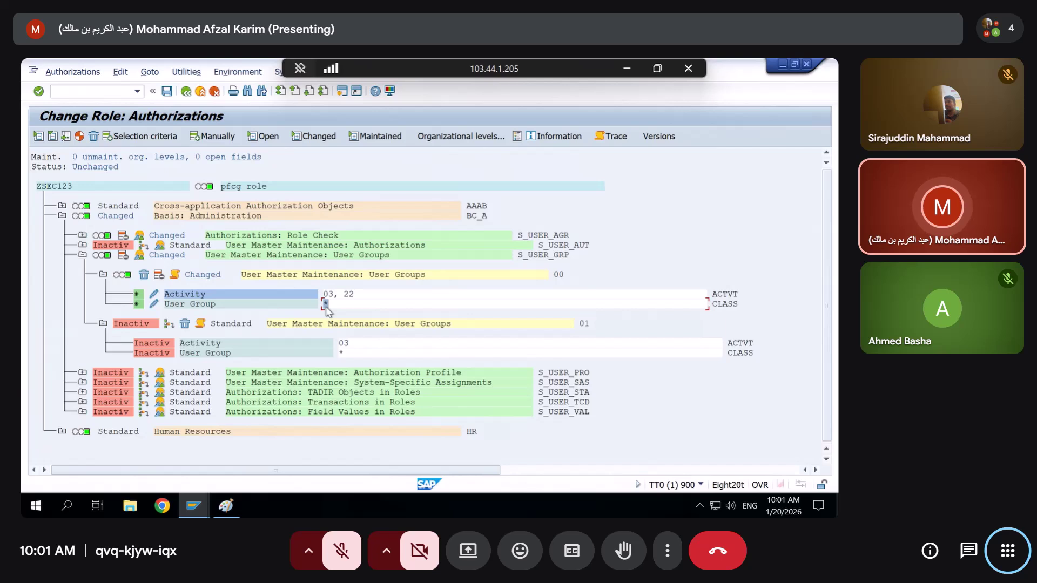
left_click(226, 506)
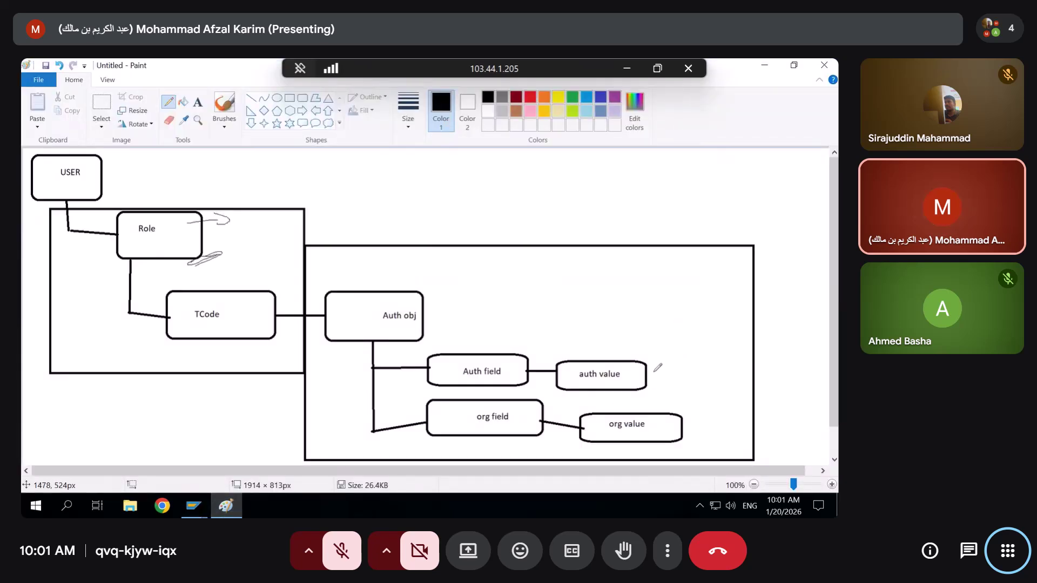
Draw pencil marks beside and strokes above the Auth obj and auth value boxes
left_click_drag(656, 372, 680, 368)
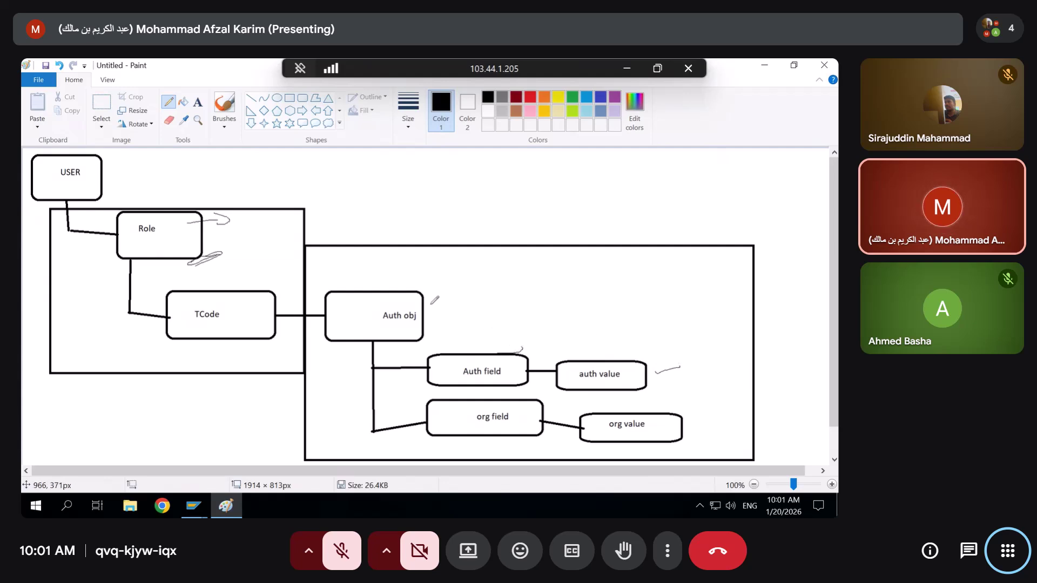
left_click_drag(430, 304, 436, 303)
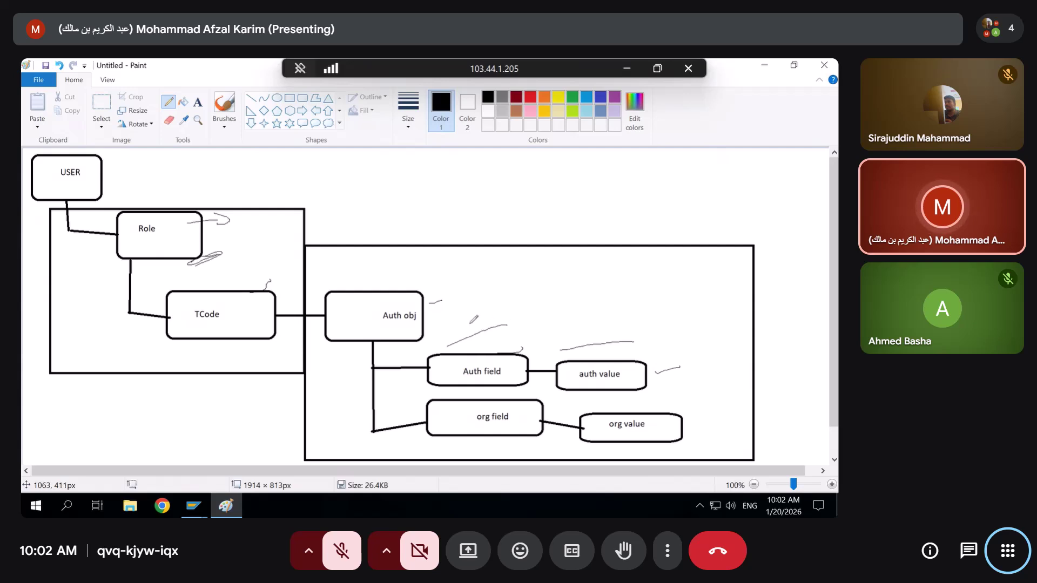
left_click_drag(358, 282, 468, 240)
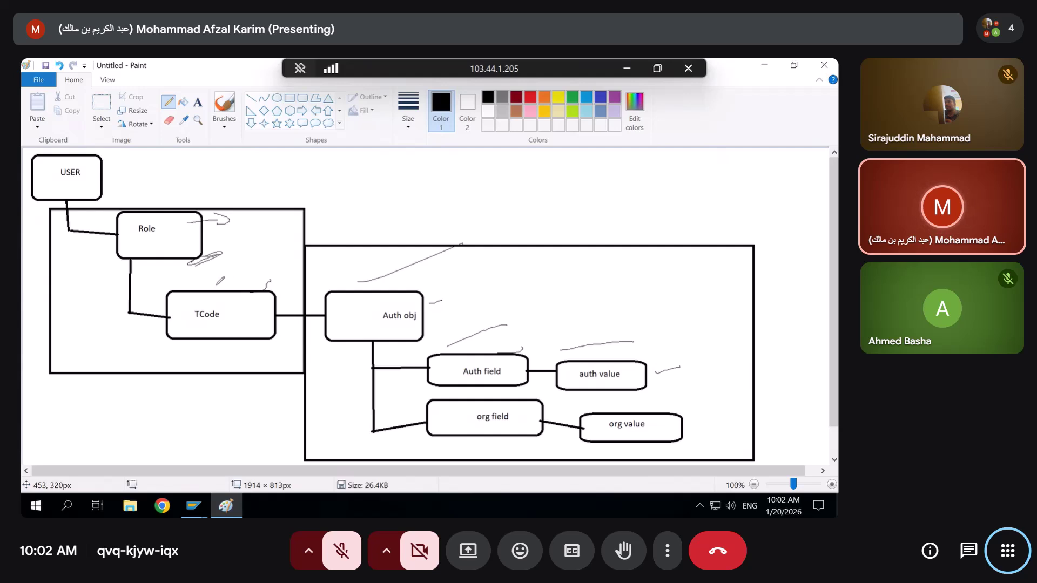
left_click_drag(217, 284, 301, 250)
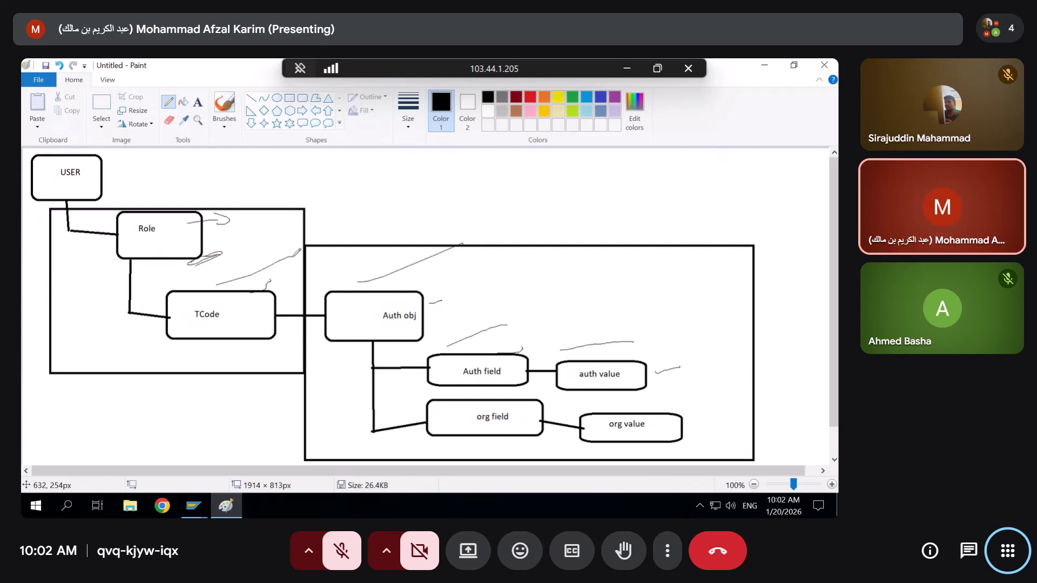
Circle the TCode box with a freehand loop, add marks near the org field, and minimize Paint
left_click_drag(182, 281, 176, 289)
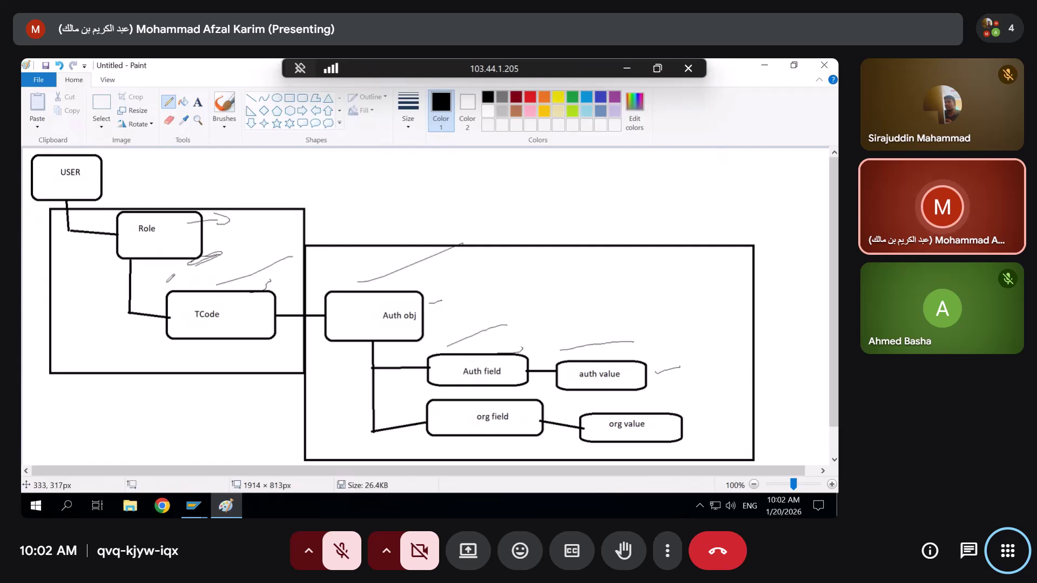
left_click_drag(272, 289, 283, 281)
mouse_move(279, 323)
left_mouse_down()
mouse_move(178, 348)
mouse_move(160, 282)
left_mouse_up()
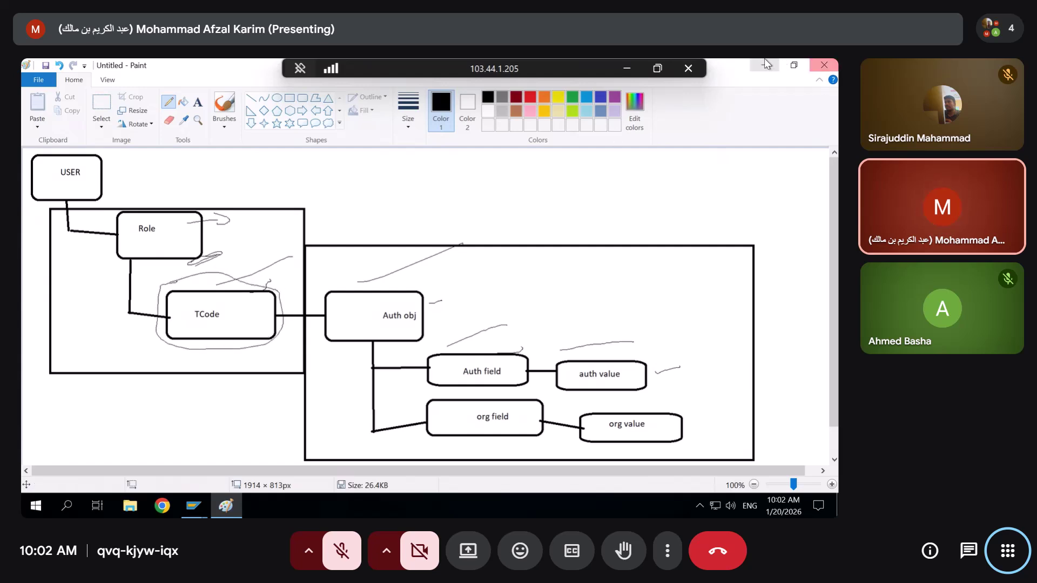
left_click_drag(387, 280, 397, 270)
mouse_move(284, 451)
left_mouse_down()
mouse_move(443, 430)
mouse_move(315, 438)
left_mouse_up()
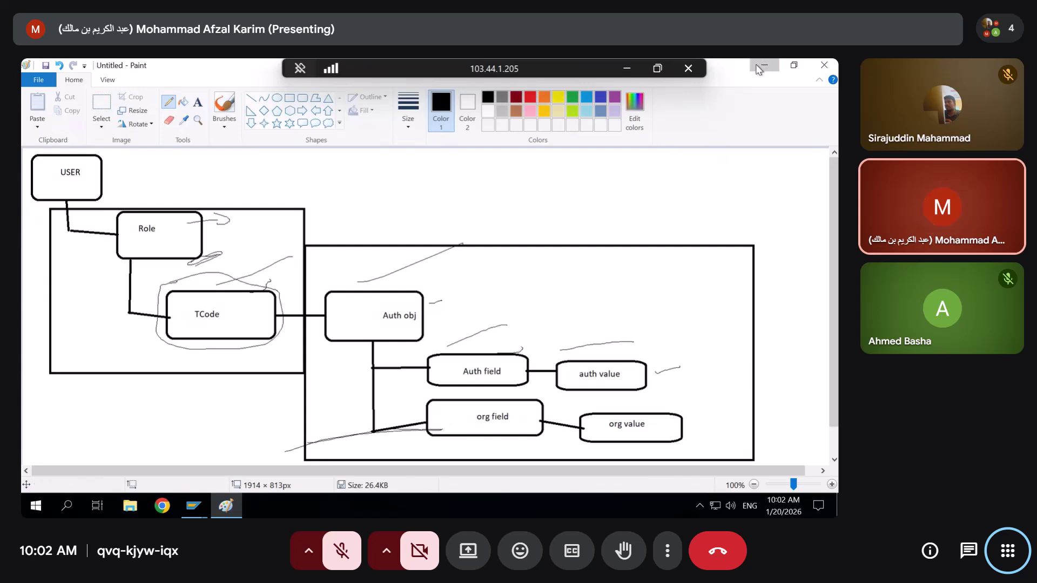
left_click(764, 65)
mouse_move(194, 506)
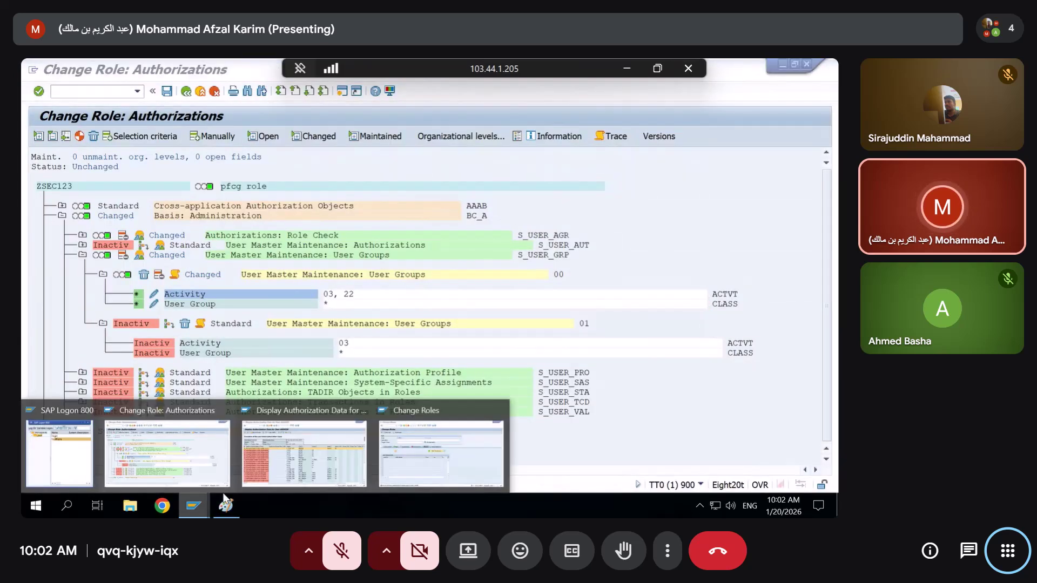
left_click(283, 458)
scroll(409, 432, "down", 2)
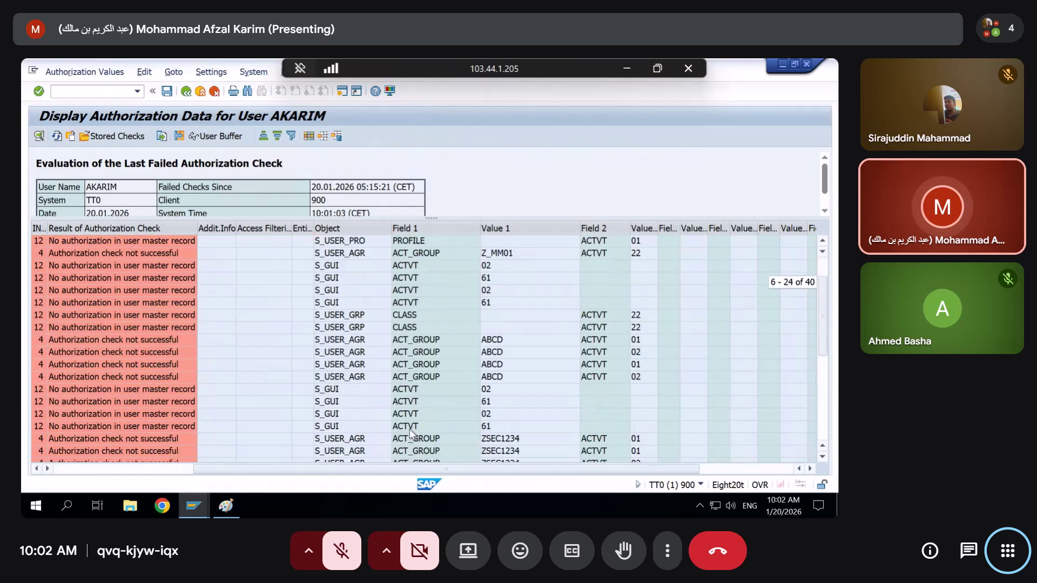
left_click(347, 316)
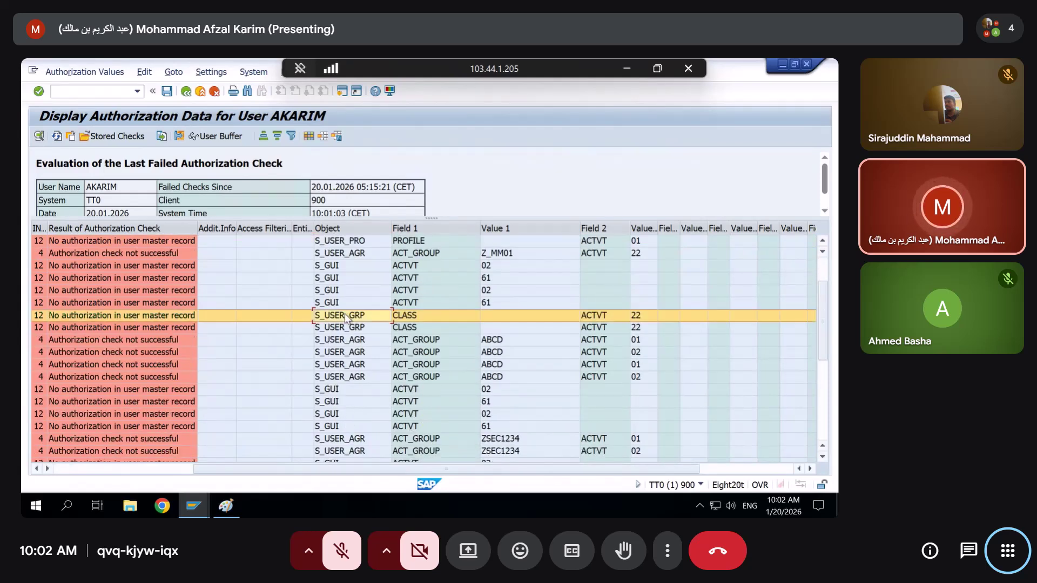
scroll(345, 317, "up", 2)
left_click(344, 318)
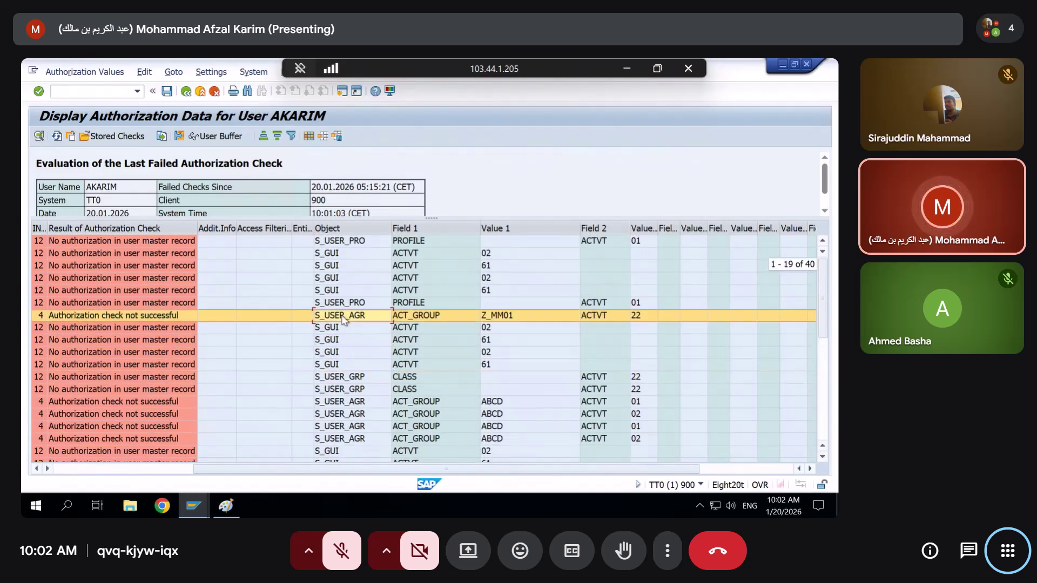
left_click(330, 243)
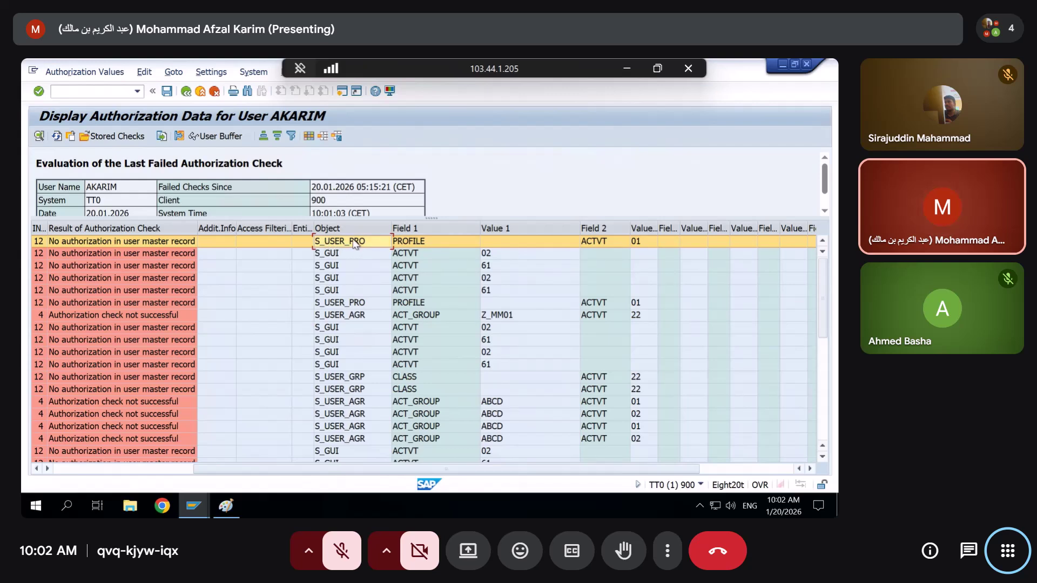
mouse_move(193, 506)
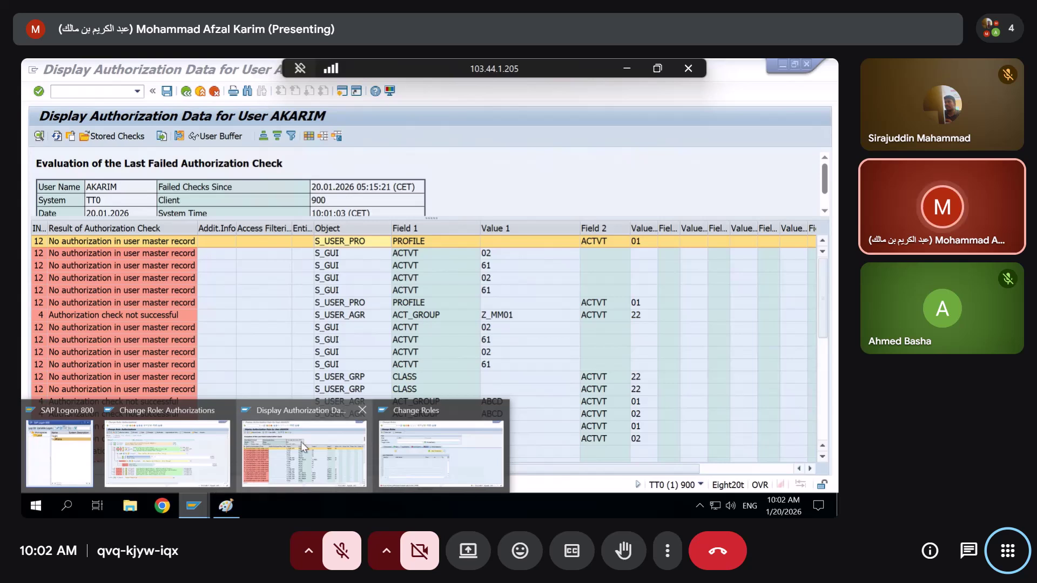
left_click(407, 443)
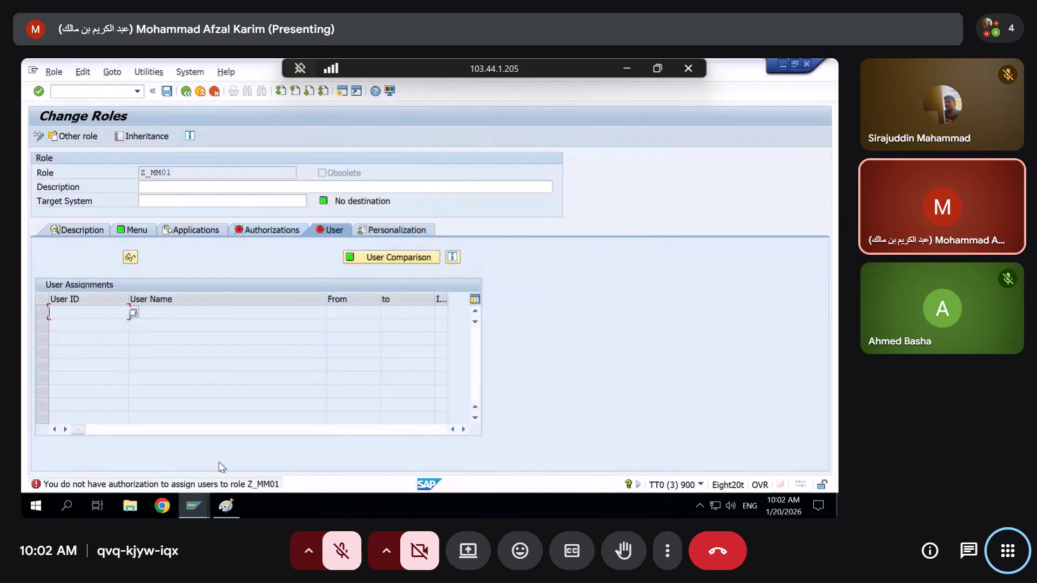
mouse_move(194, 505)
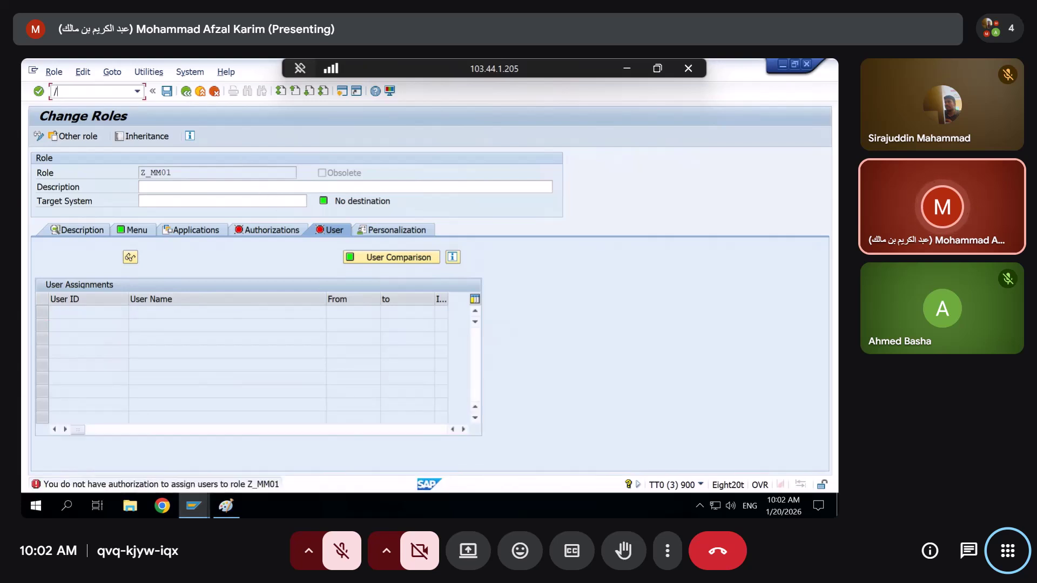
type("su")
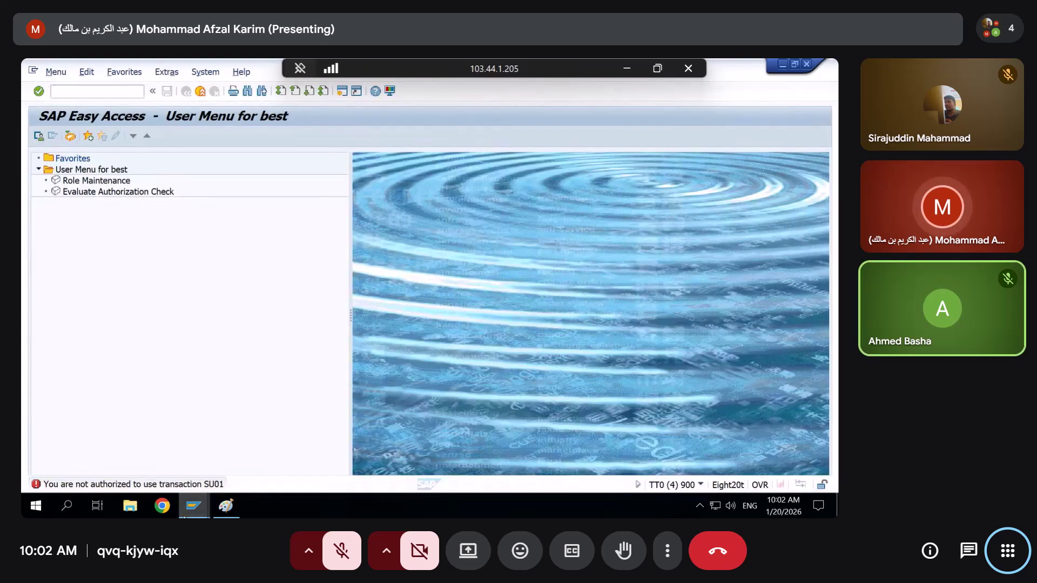
left_click(193, 505)
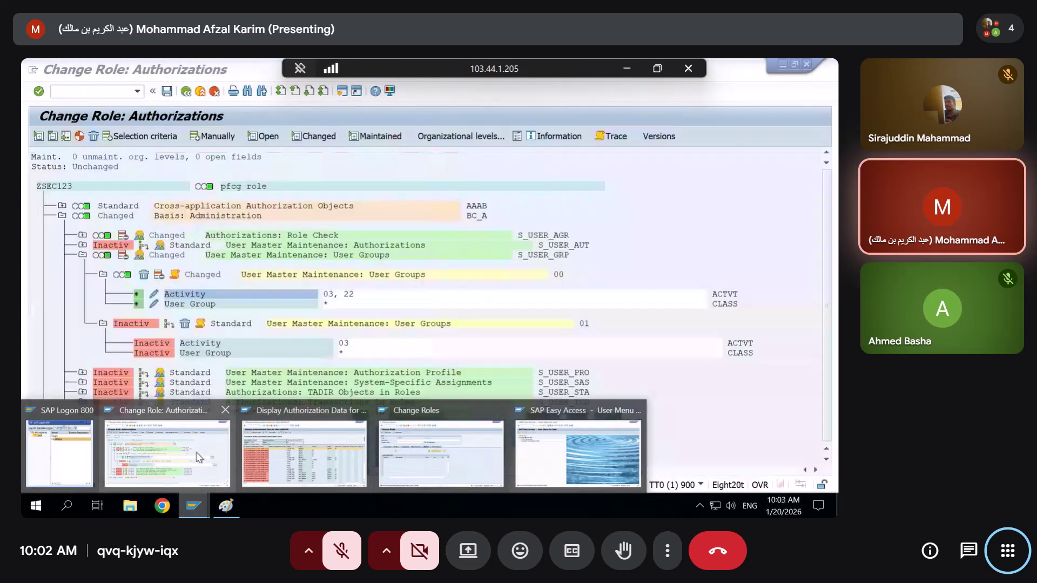
left_click(203, 463)
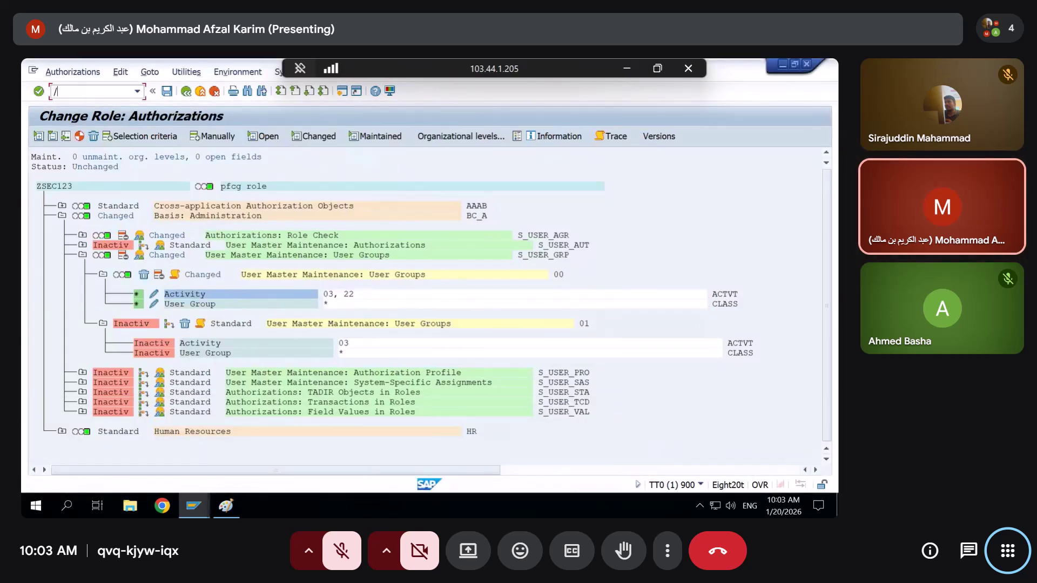
Launch SU01 in a new session with /osu01 and open the user's master record for changing
left_click(84, 92)
type("/osu01")
key("Return")
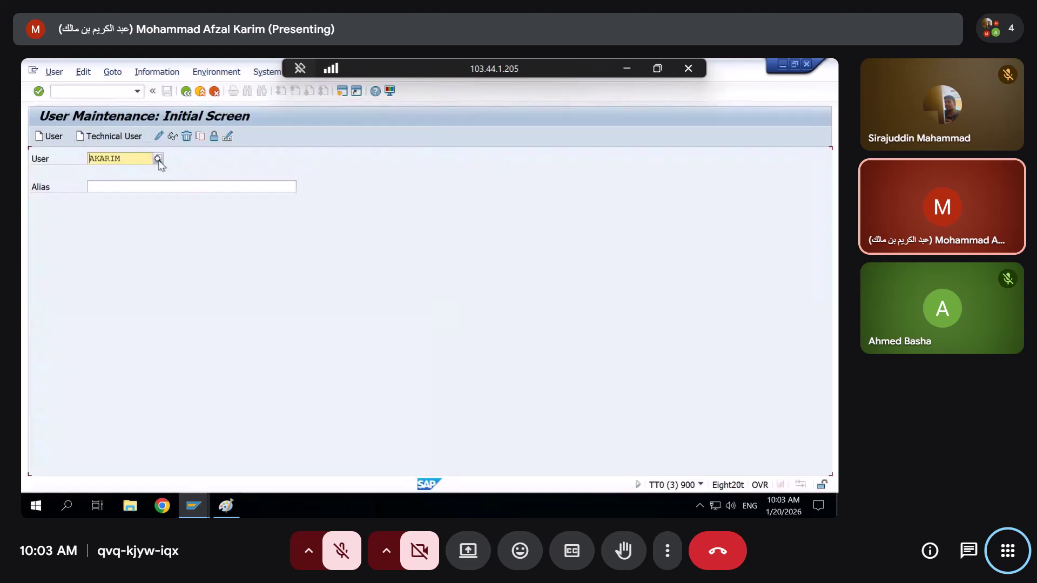
type("best")
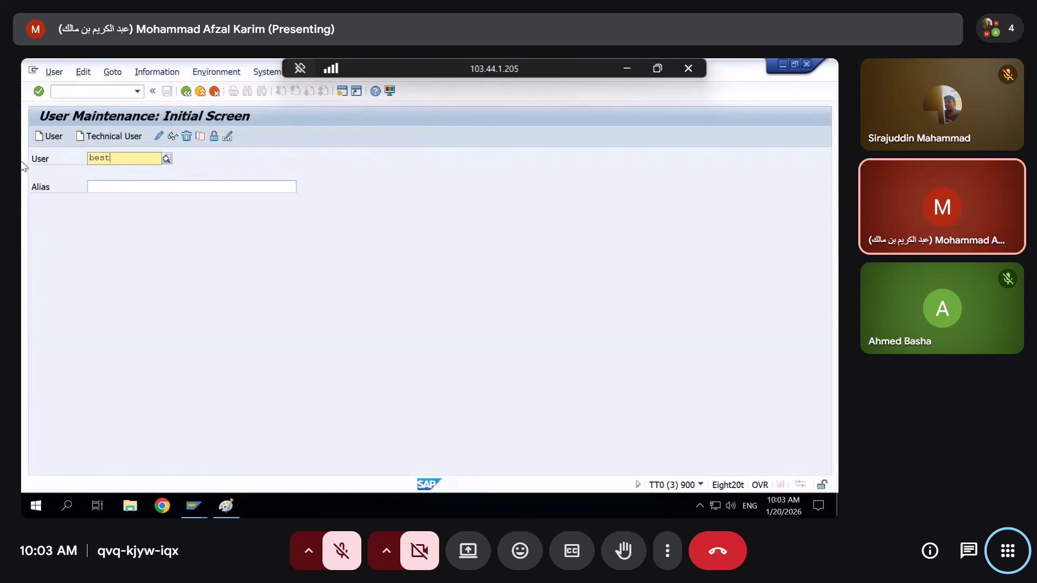
key("Return")
left_click(159, 137)
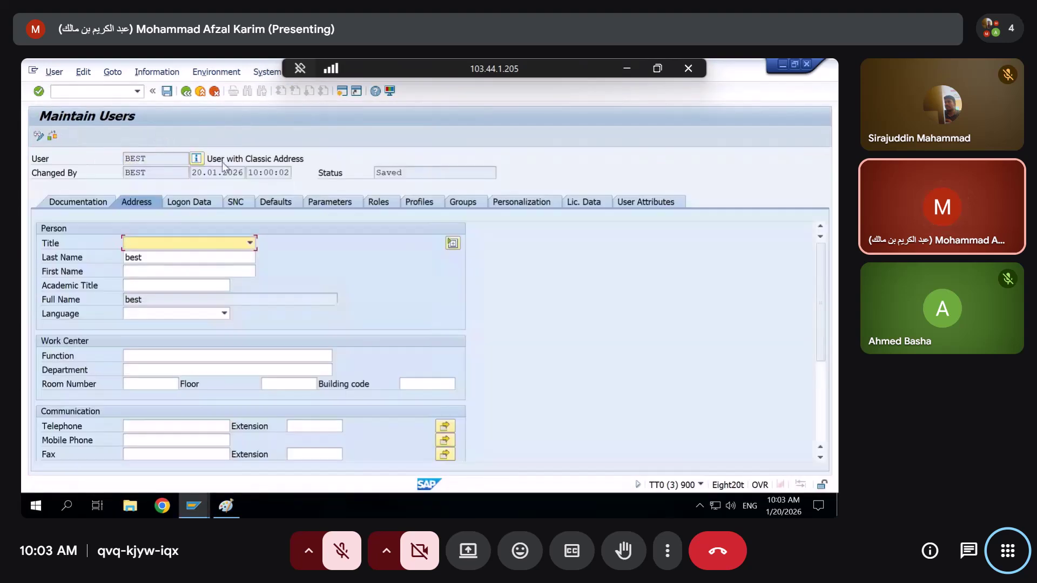
On the Roles tab, select all 173 role assignments and delete them
left_click(380, 202)
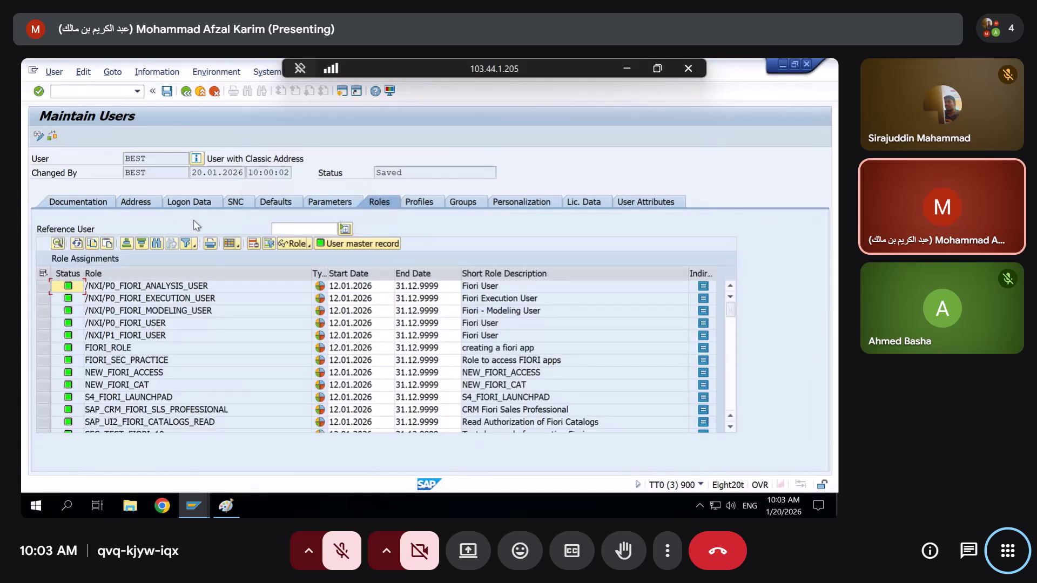
left_click(38, 136)
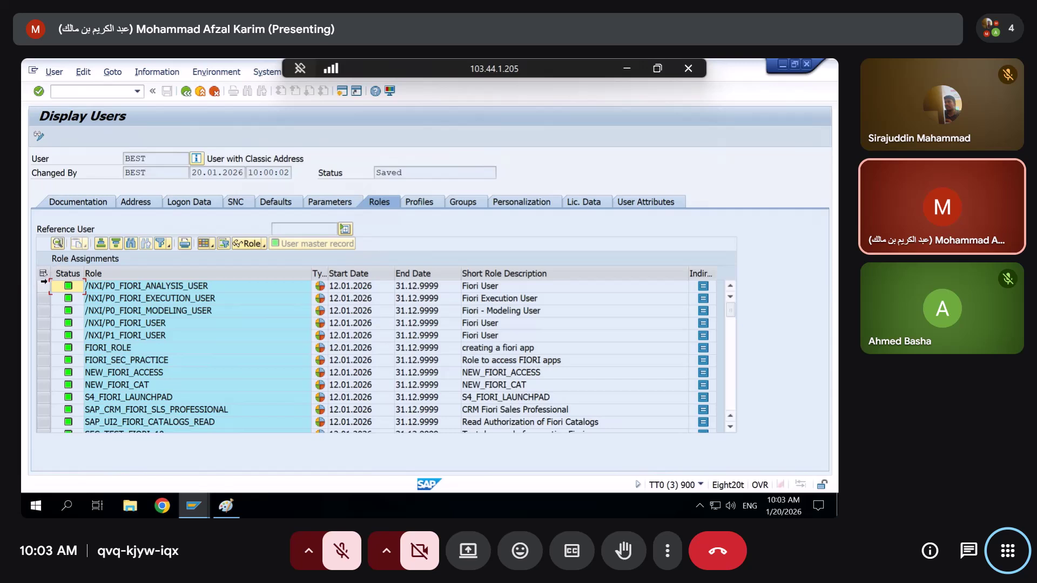
scroll(296, 364, "down", 20)
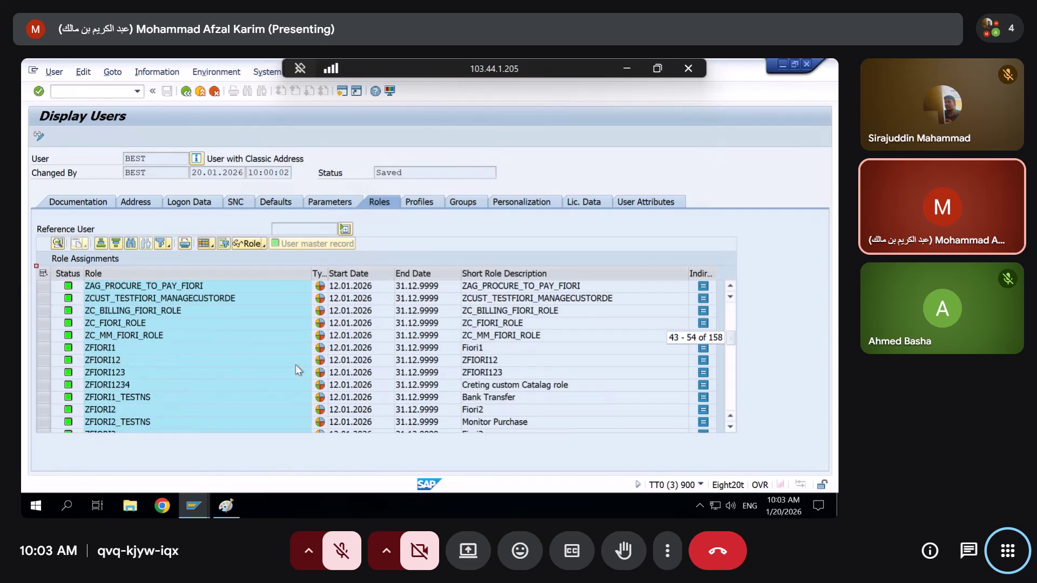
left_click(38, 135)
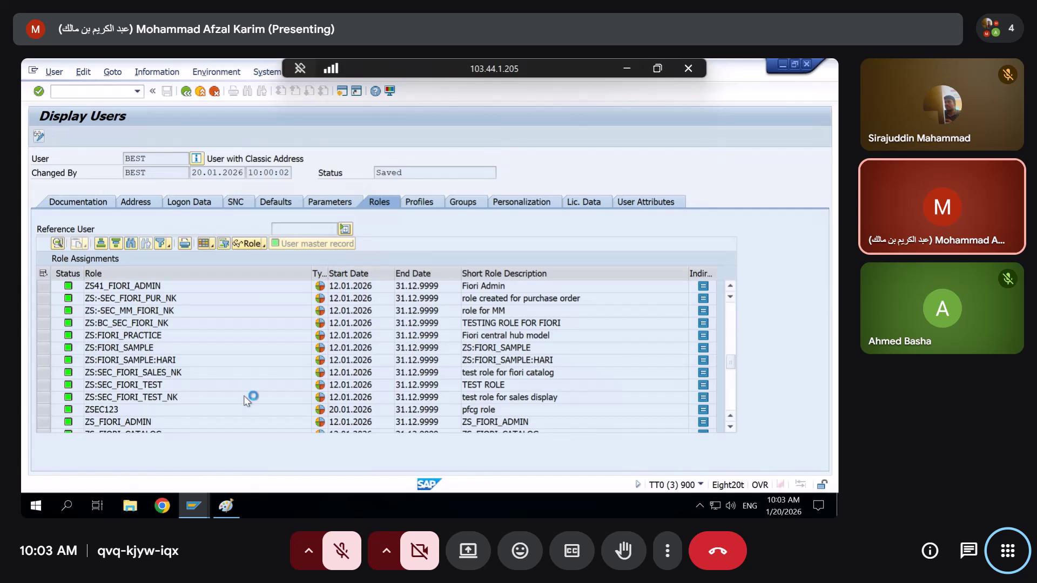
scroll(247, 401, "down", 7)
scroll(247, 400, "down", 3)
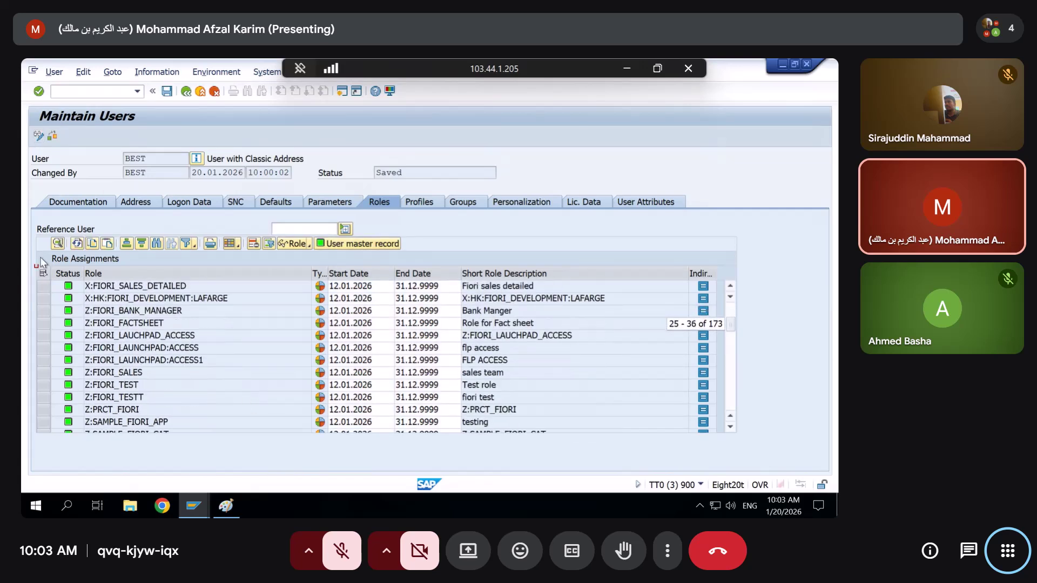
scroll(43, 271, "down", 10)
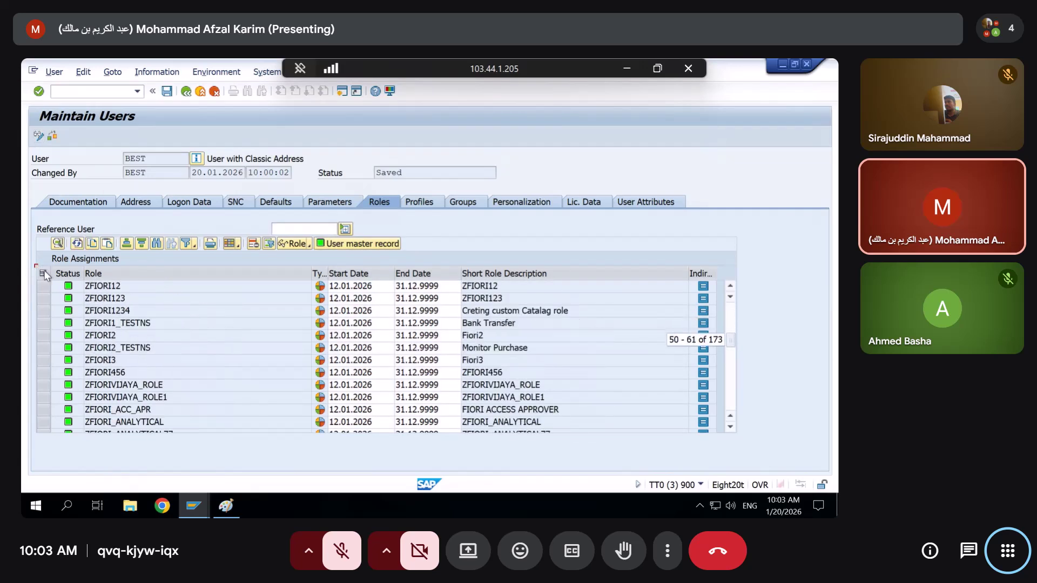
scroll(43, 271, "down", 13)
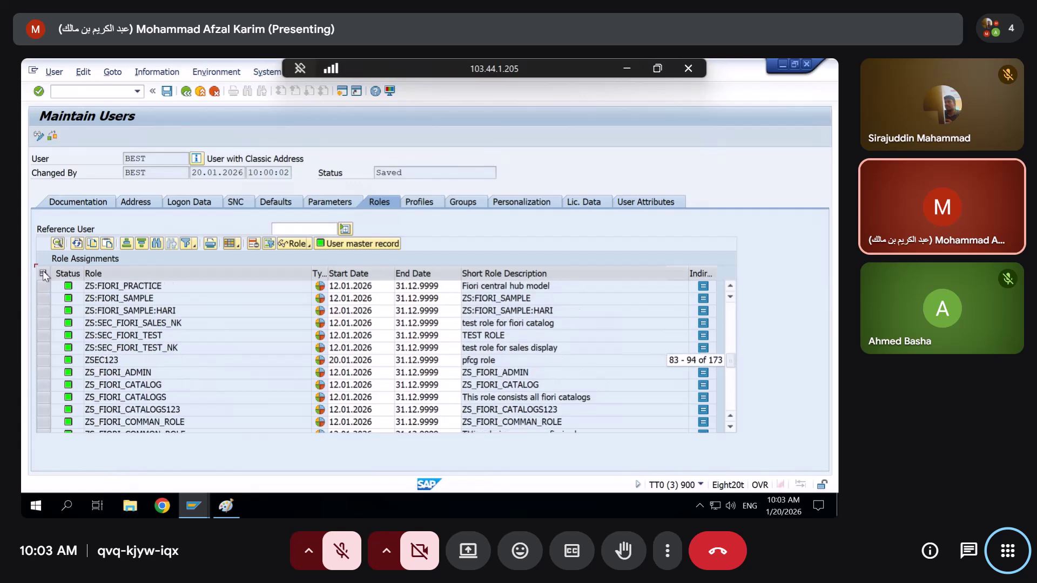
scroll(43, 275, "down", 2)
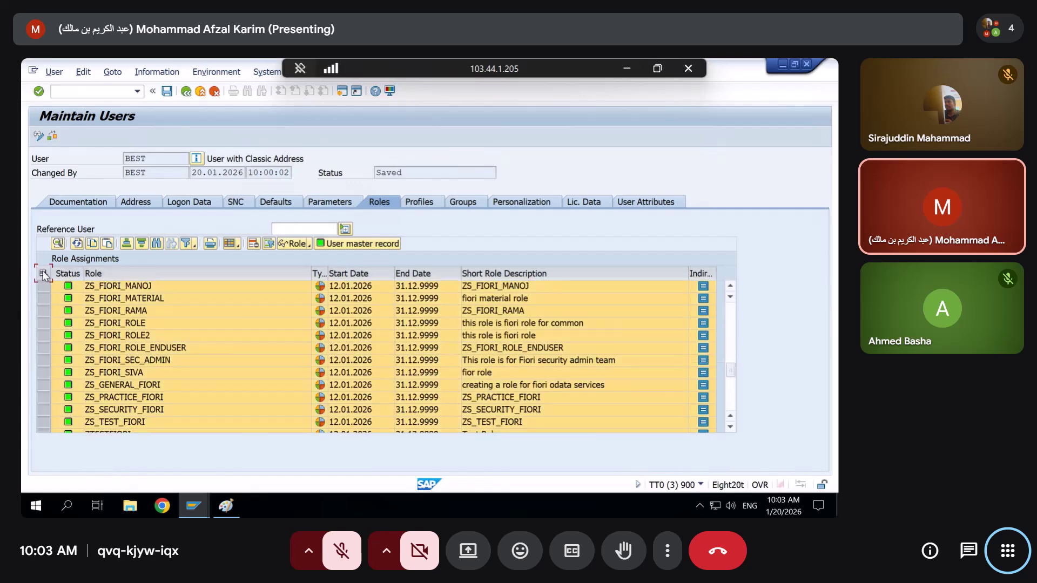
left_click(43, 273)
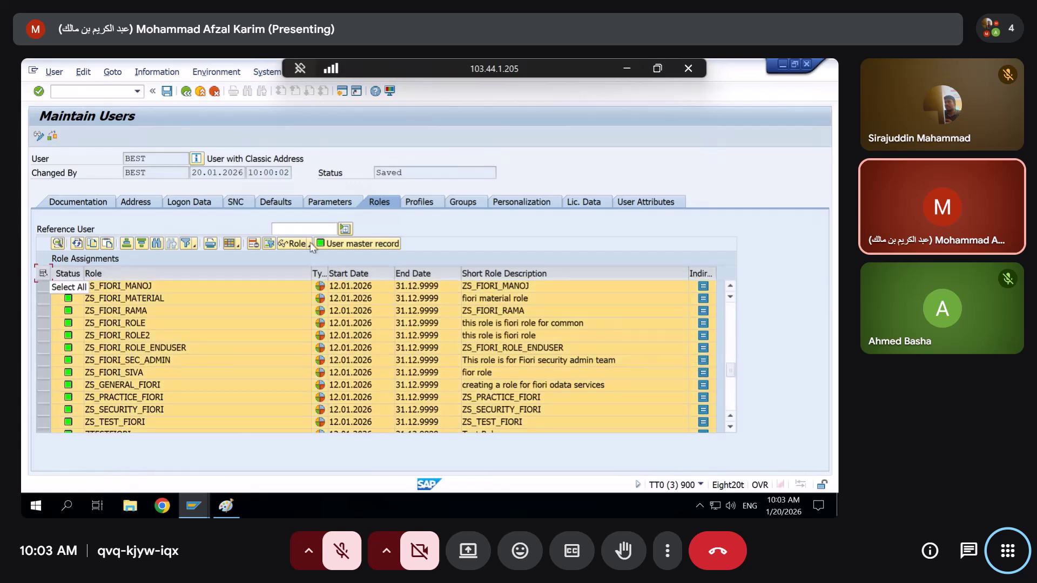
left_click(253, 244)
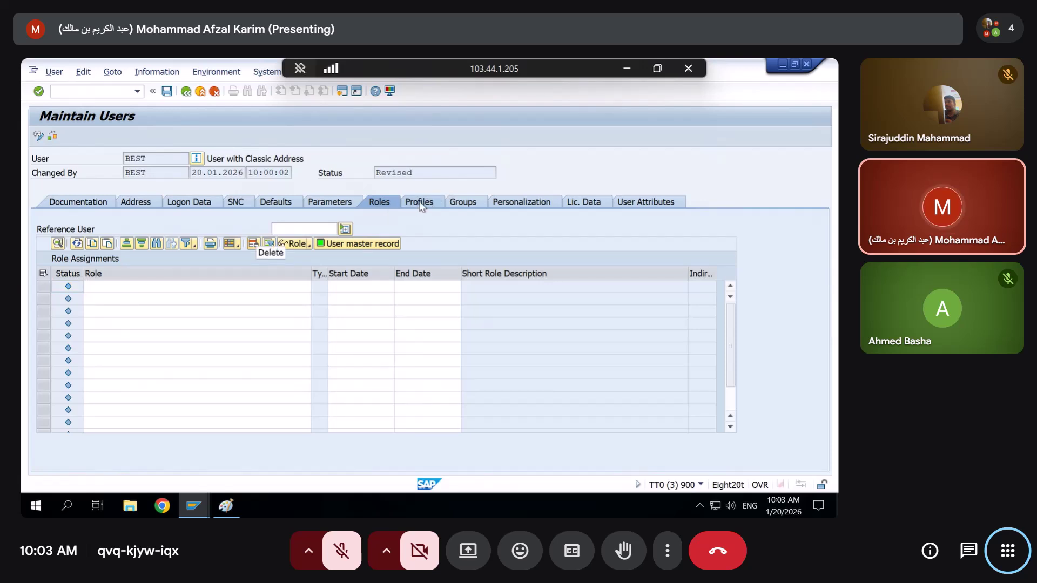
Inspect the user's Profiles tab, selecting the empty profile rows
left_click(419, 205)
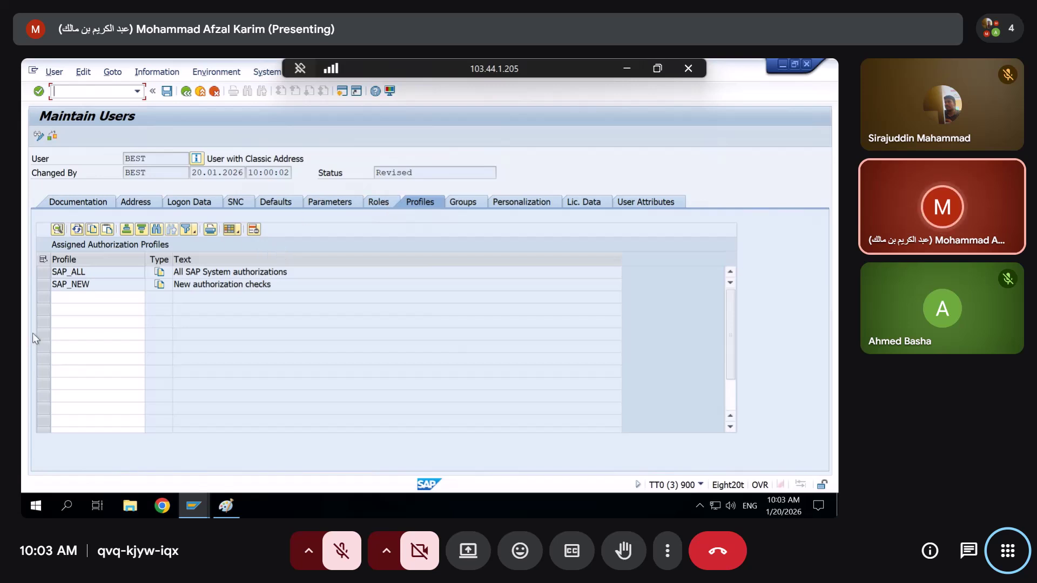
left_click(43, 297)
left_click_drag(46, 319, 44, 373)
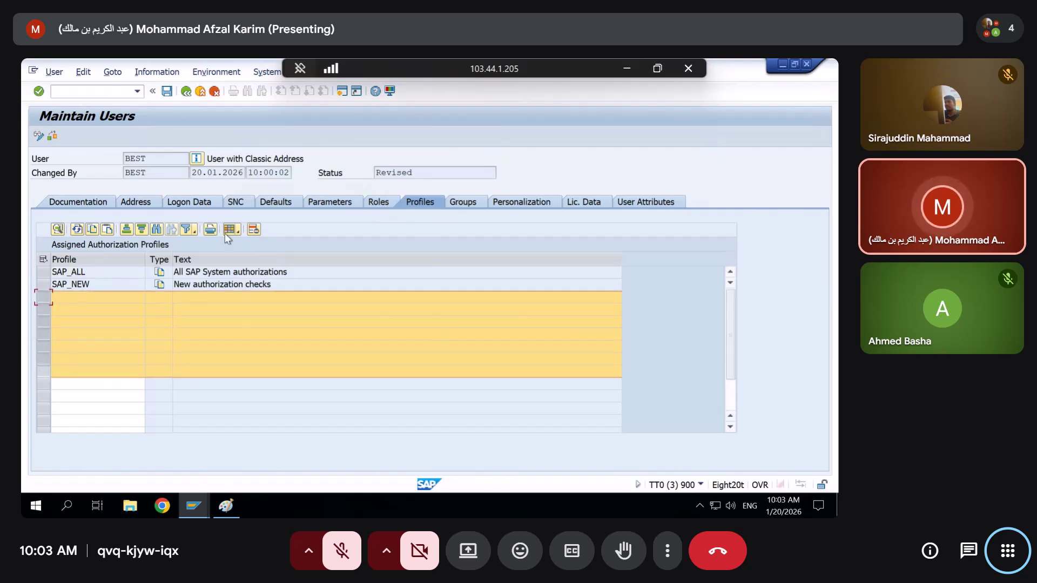
Assign role ZS_TEST from the input history and confirm profile T-T0697424 now appears under Profiles
left_click(382, 203)
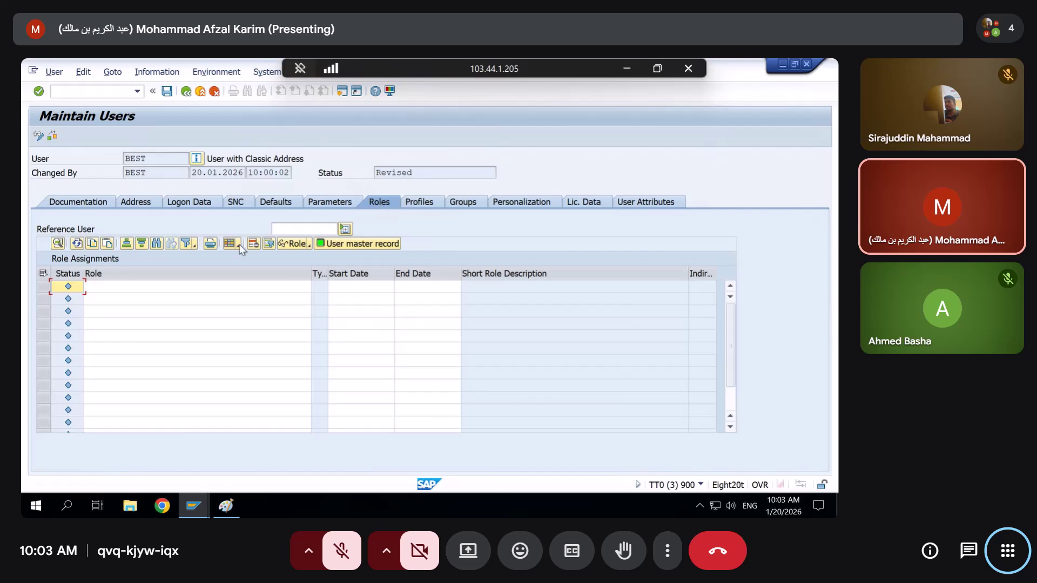
left_click(113, 291)
key("Down")
key("Down")
key("Down")
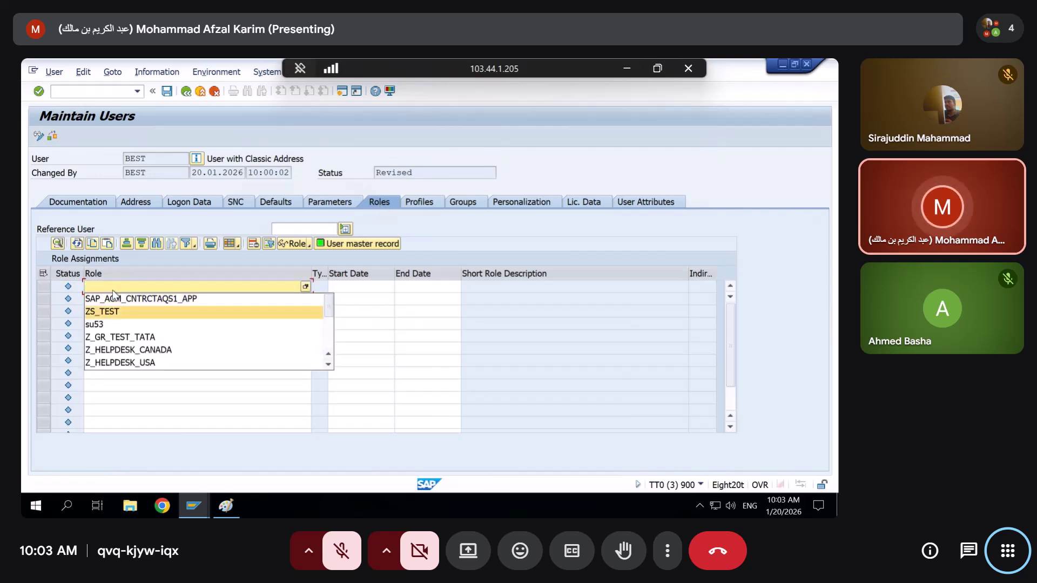
key("Return")
key("Return")
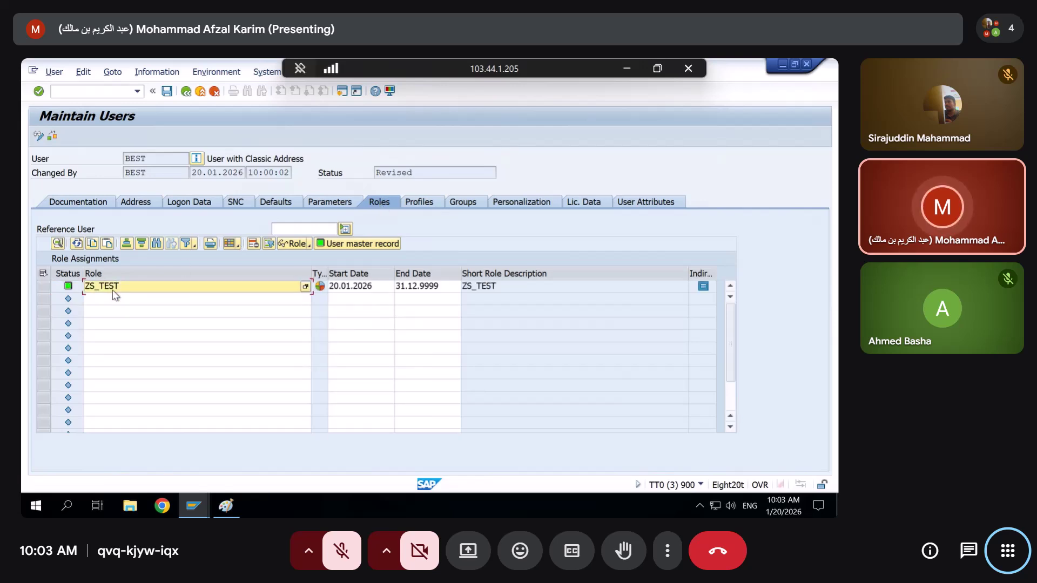
left_click(422, 202)
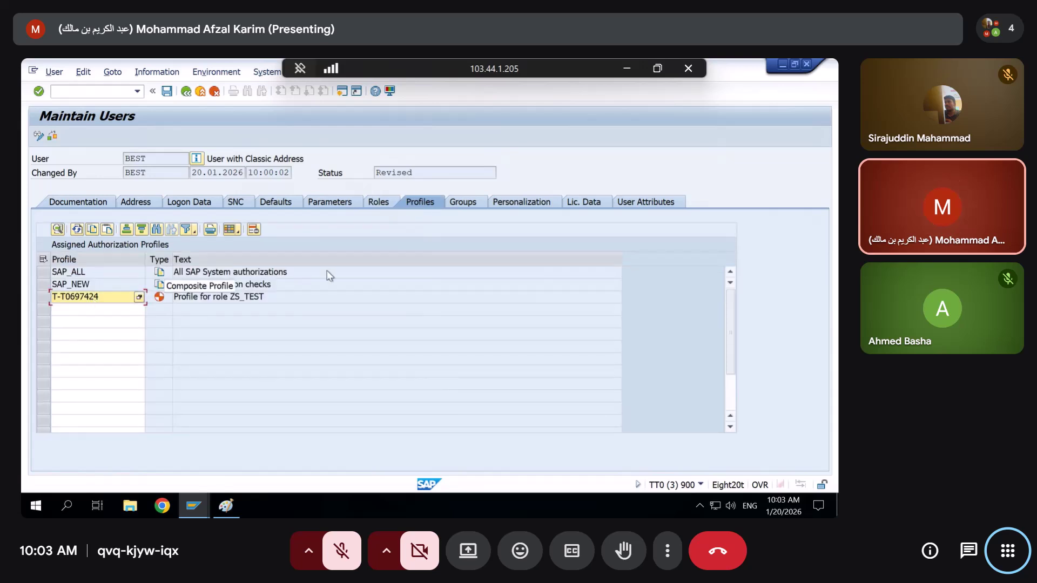
left_click(258, 302)
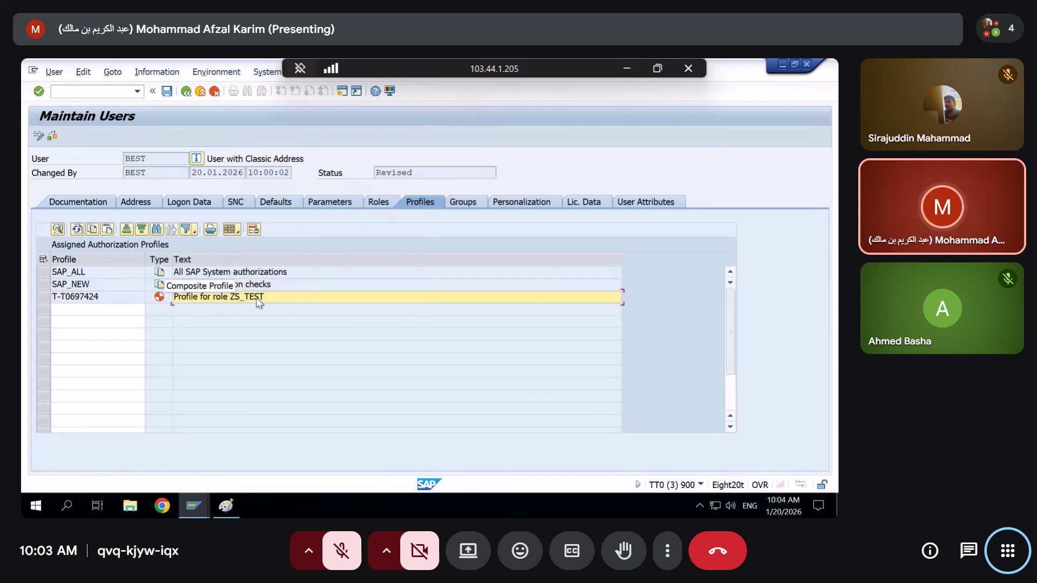
Check ZSEC123's profile name T-T0697763 in the role overview, then return to user maintenance
left_click(194, 506)
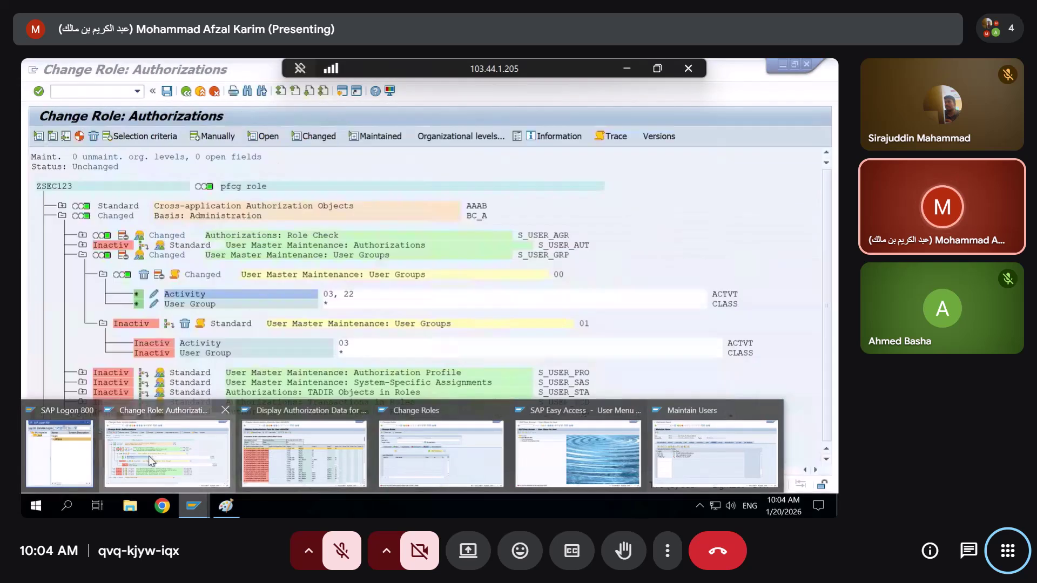
left_click(148, 455)
left_click(186, 92)
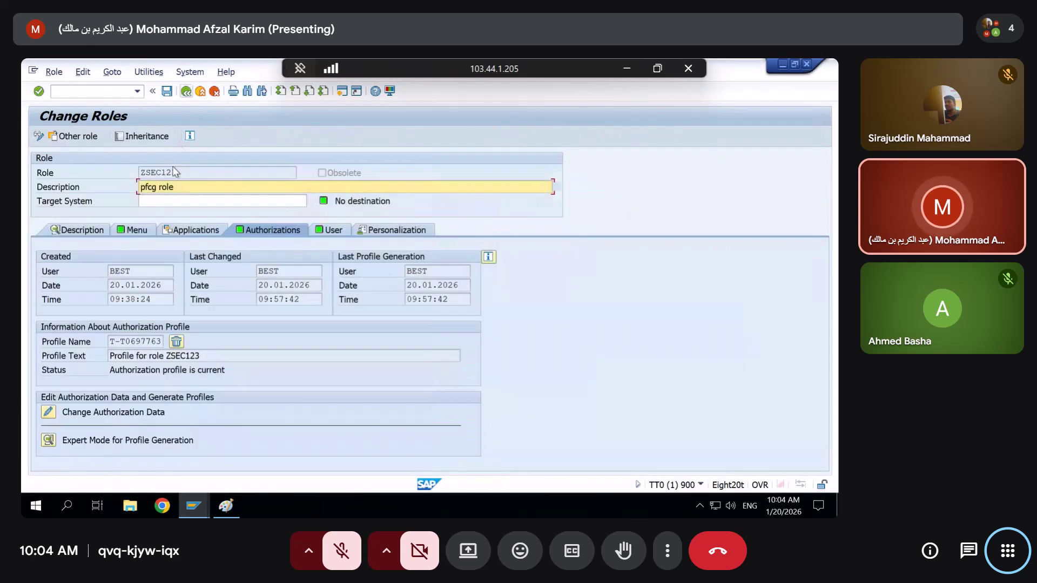
left_click_drag(160, 340, 73, 354)
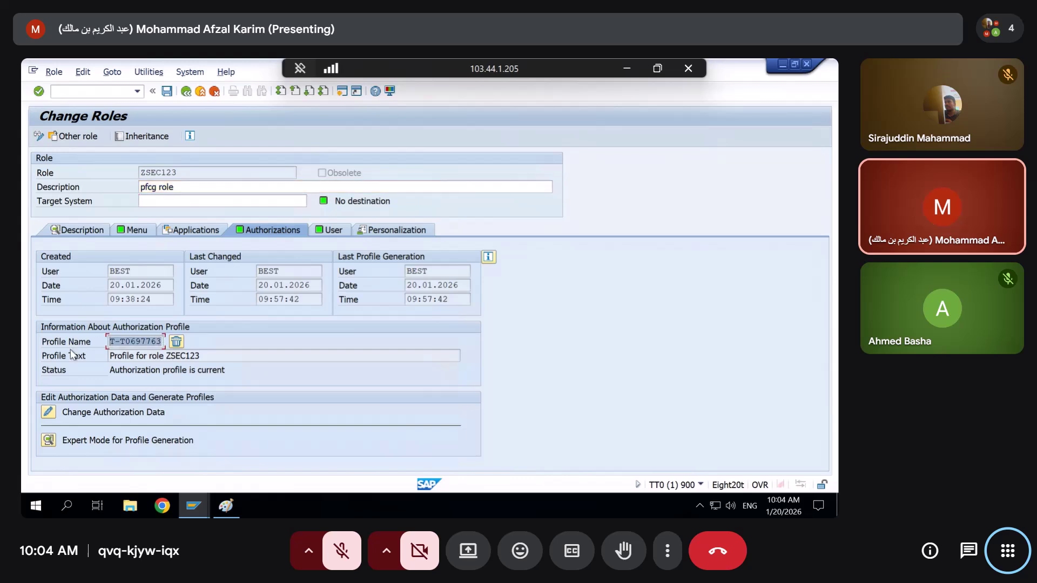
key("alt+Tab")
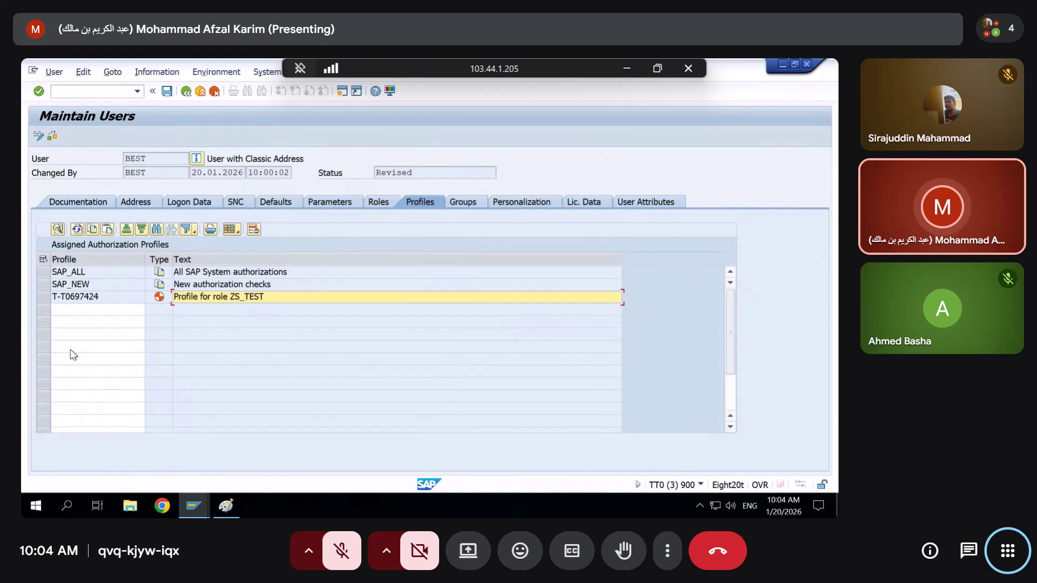
Delete the ZS_TEST role row and confirm only SAP_ALL and SAP_NEW profiles remain
left_click(397, 199)
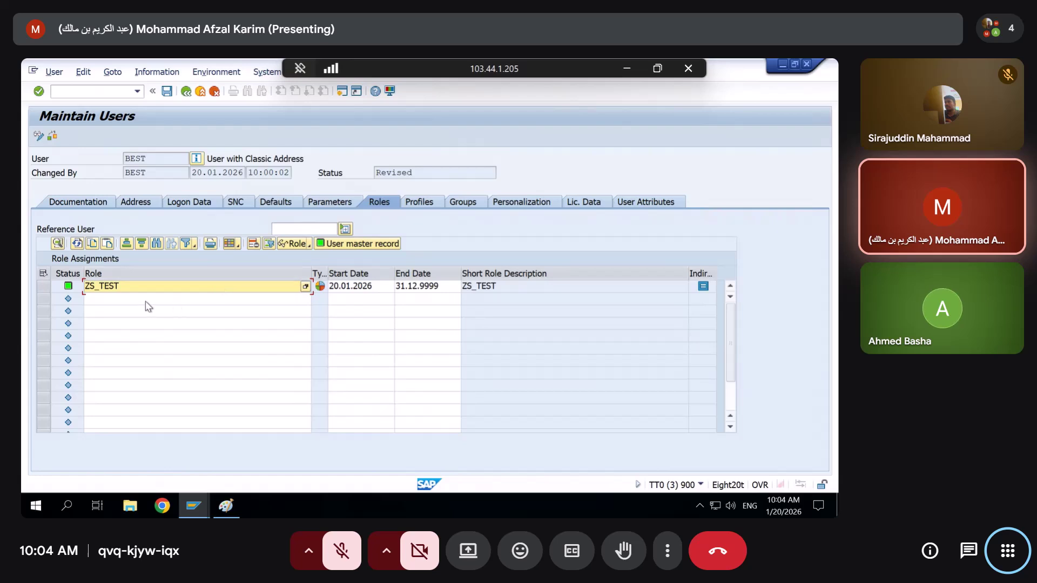
left_click(44, 288)
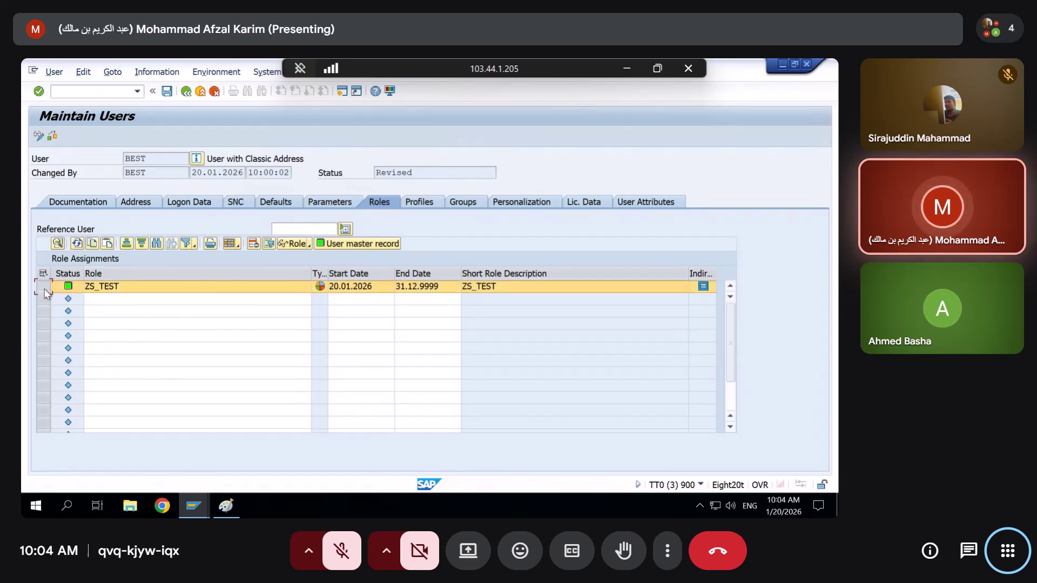
left_click(253, 244)
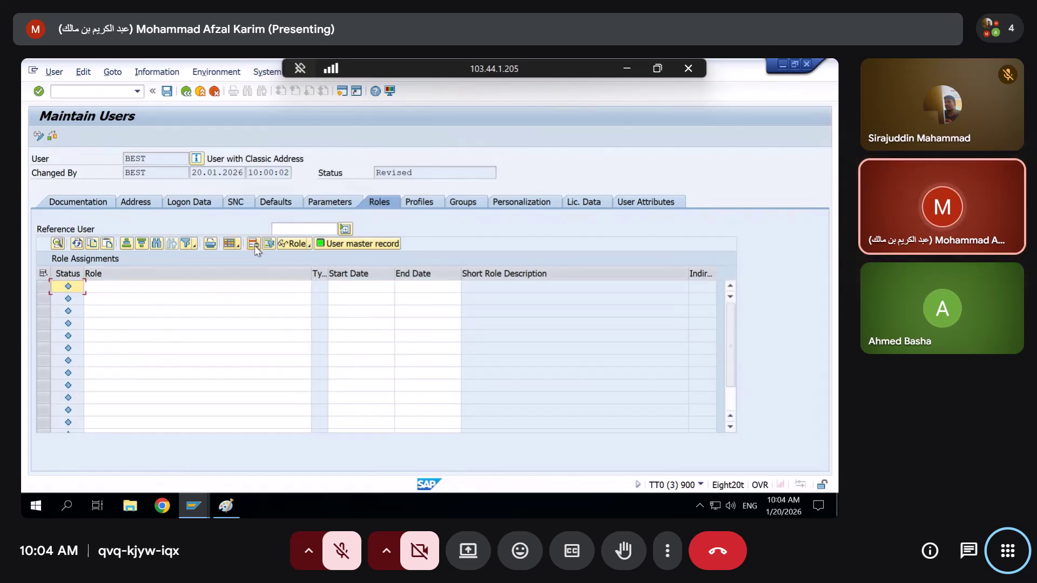
left_click(414, 204)
left_click(63, 298)
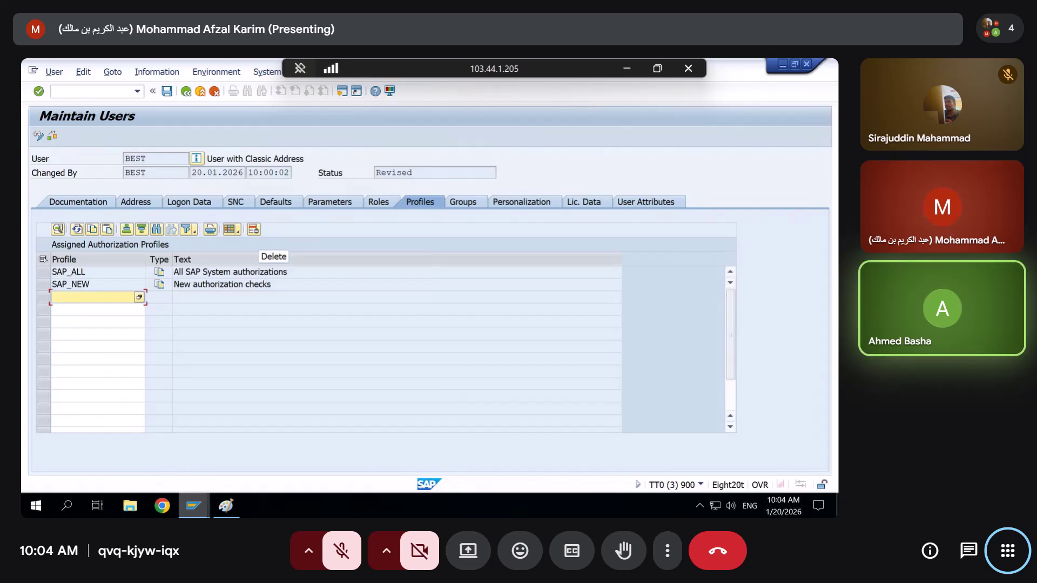
Review the failed S_USER_PRO activity 01 check in SU53, then bring the ZSEC123 role window forward
mouse_move(194, 505)
left_click(270, 459)
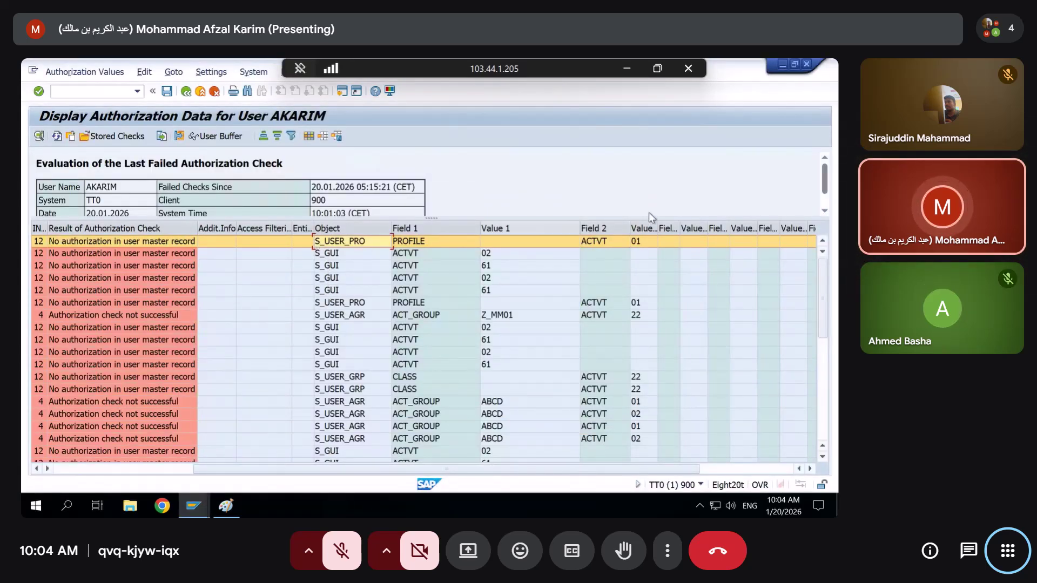
left_click(641, 243)
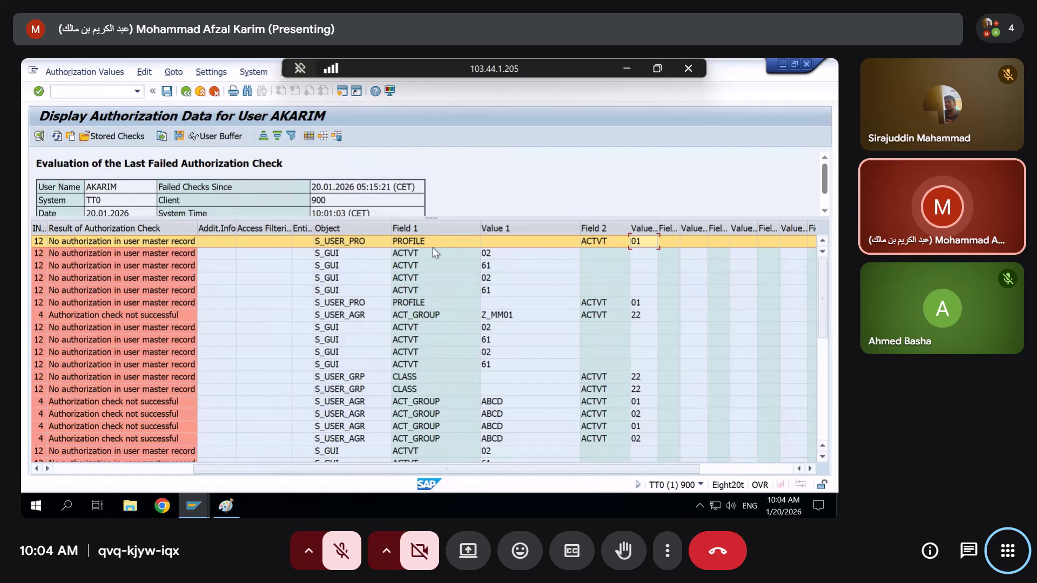
left_click(336, 245)
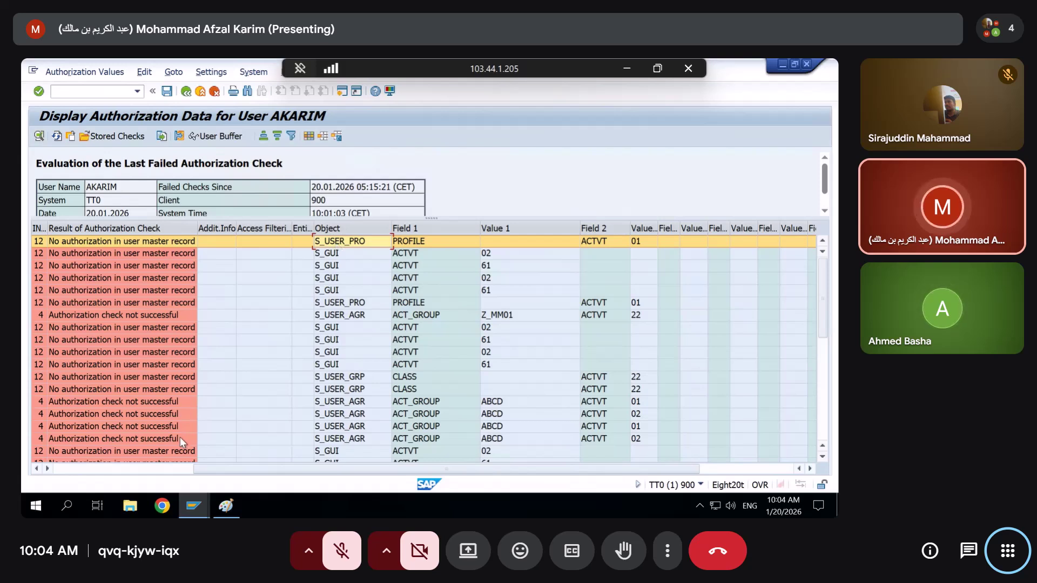
mouse_move(193, 506)
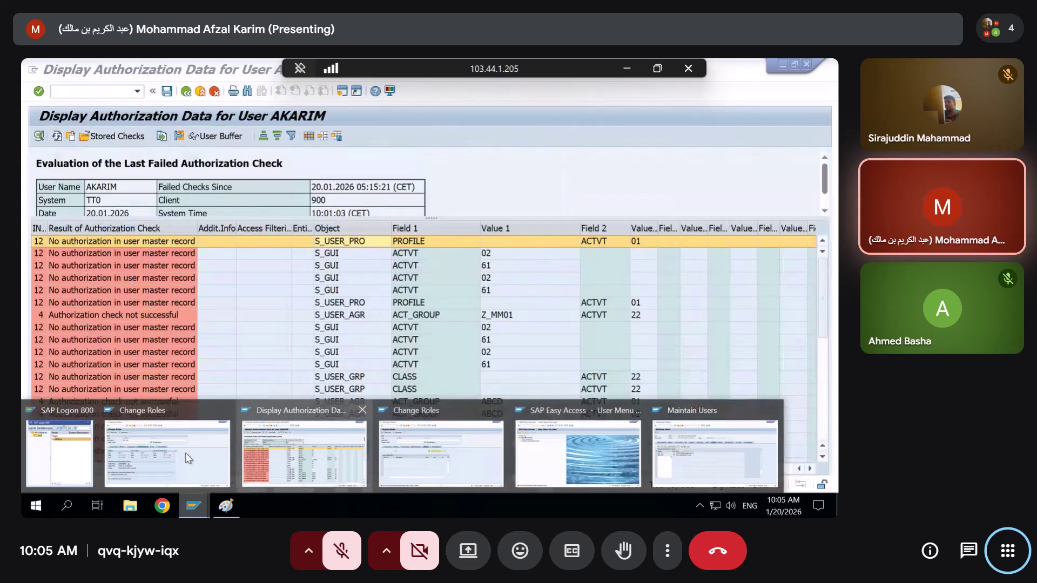
left_click(178, 448)
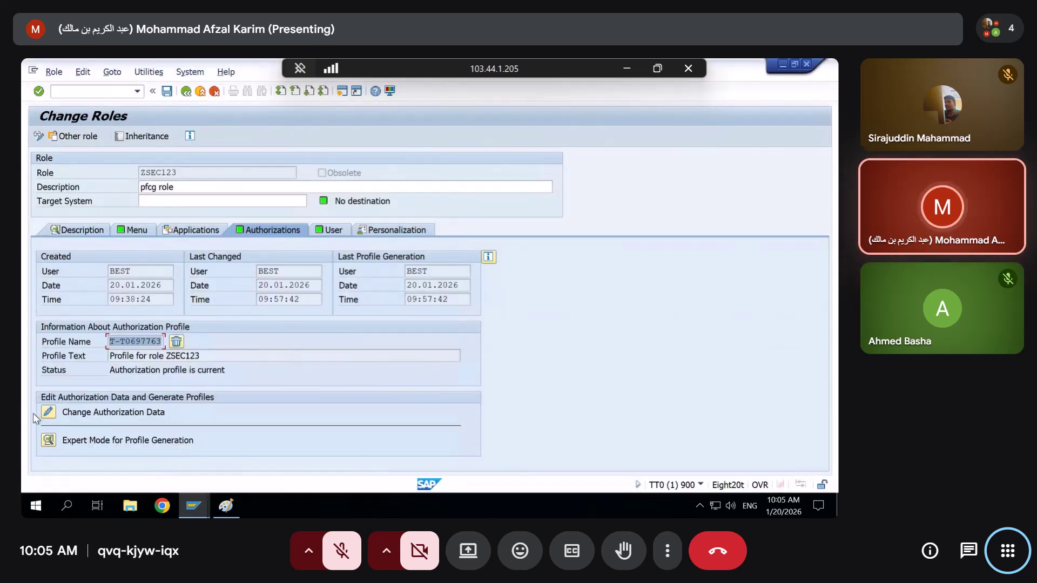
Activate ZSEC123's S_USER_PRO authorization and remove 06 Delete, leaving Activity 01
left_click(49, 413)
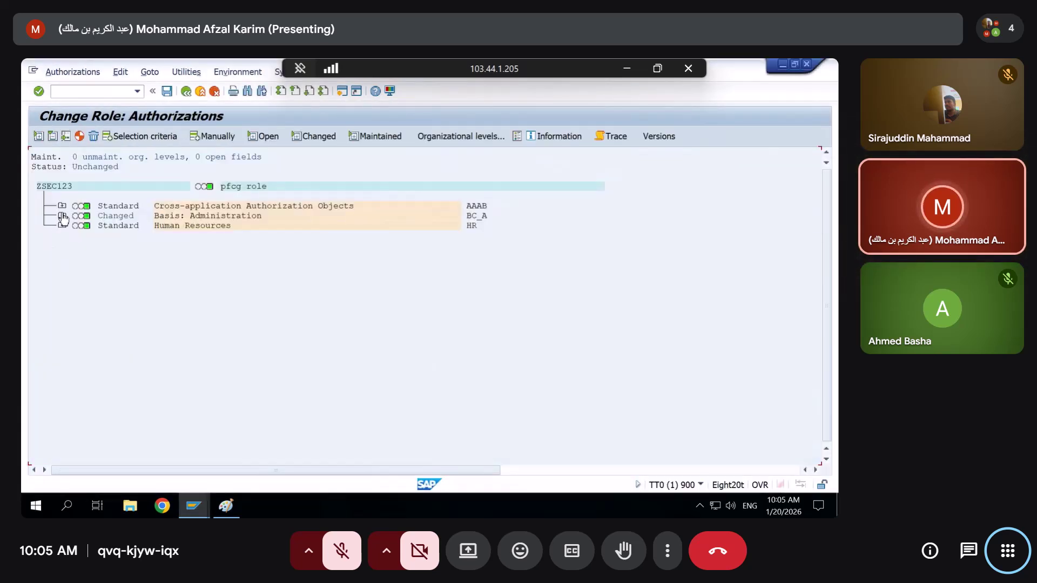
left_click(62, 216)
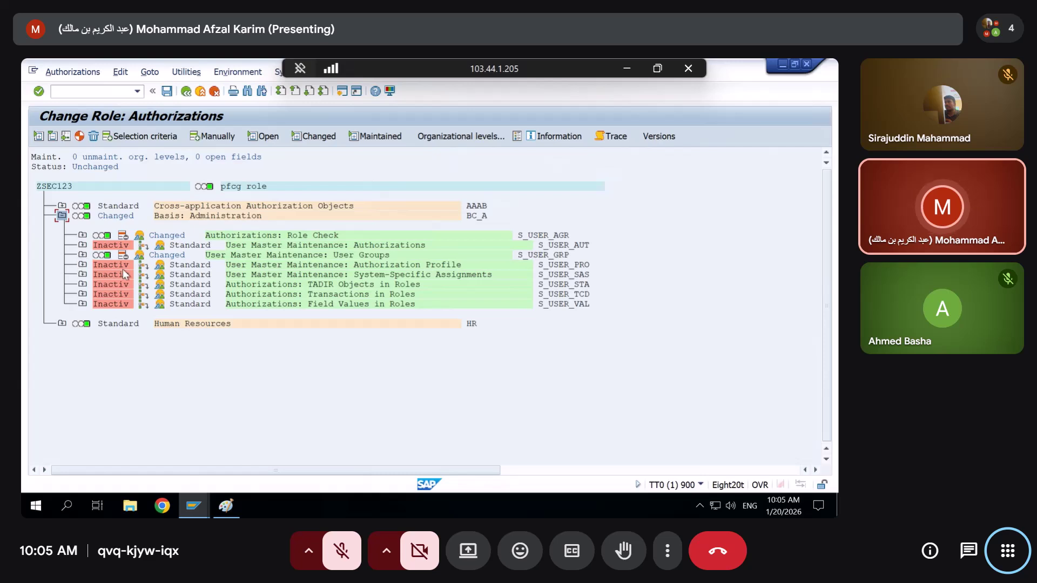
left_click(143, 266)
left_click(83, 265)
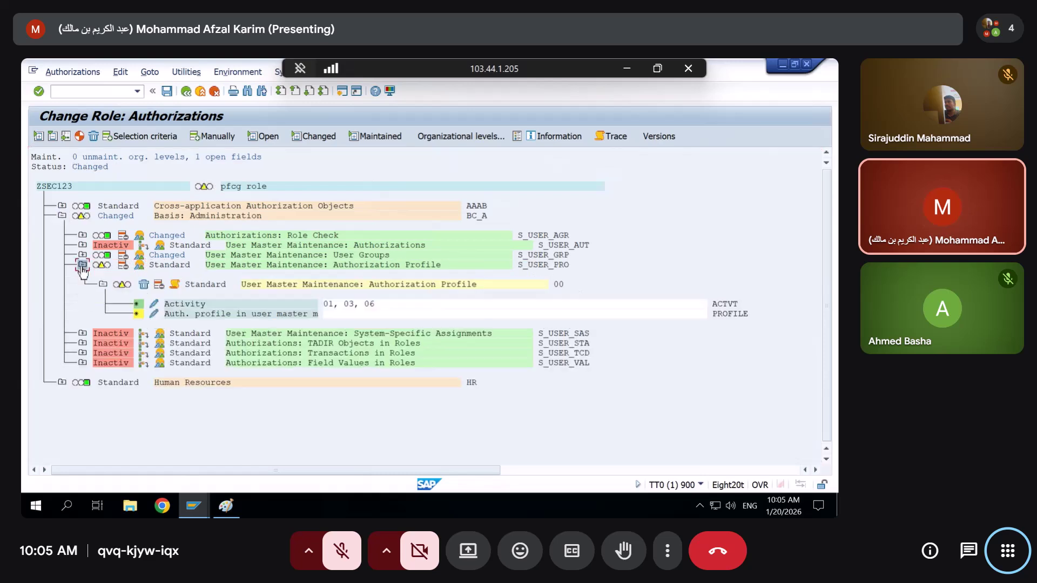
left_click(155, 305)
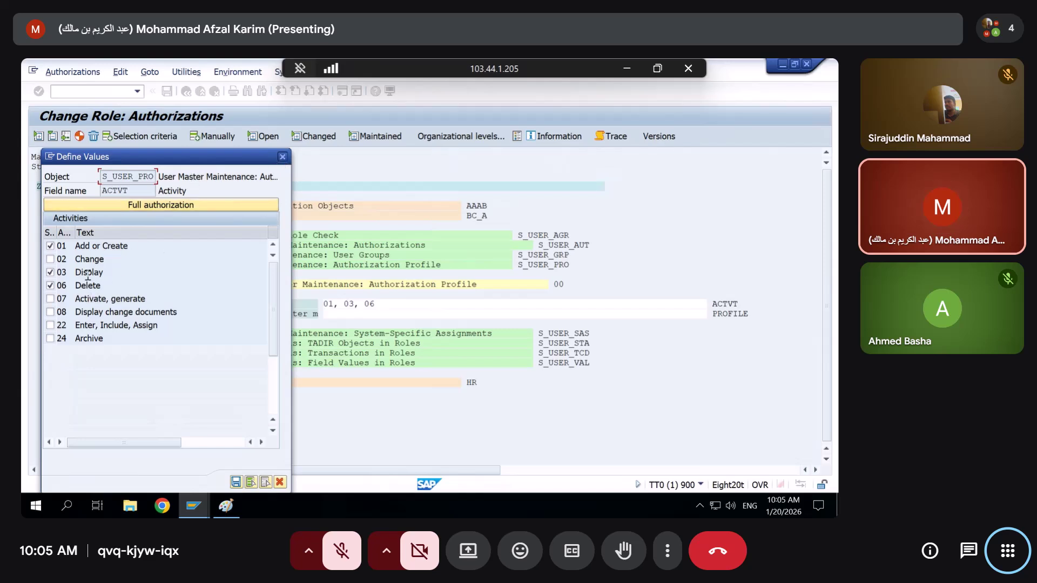
left_click(49, 285)
key("Return")
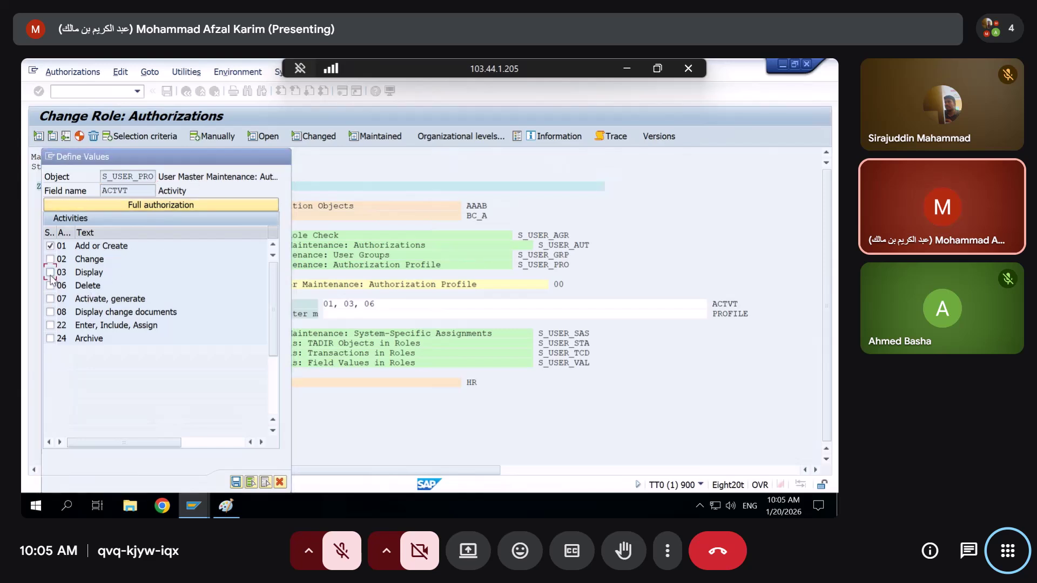
Regenerate ZSEC123's authorization profile and return to the failed-check list
left_click(78, 138)
key("alt+space")
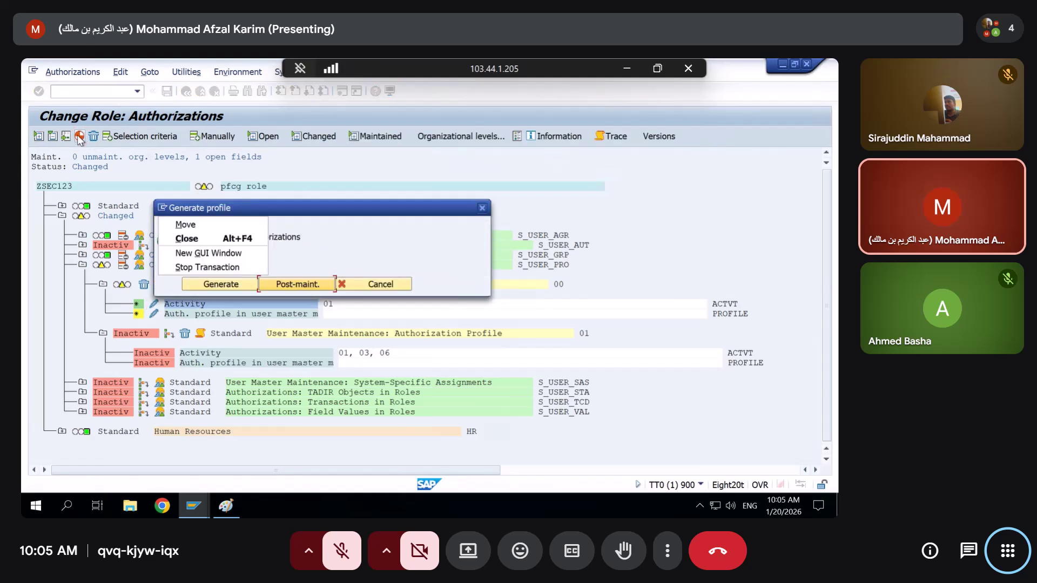
left_click(188, 283)
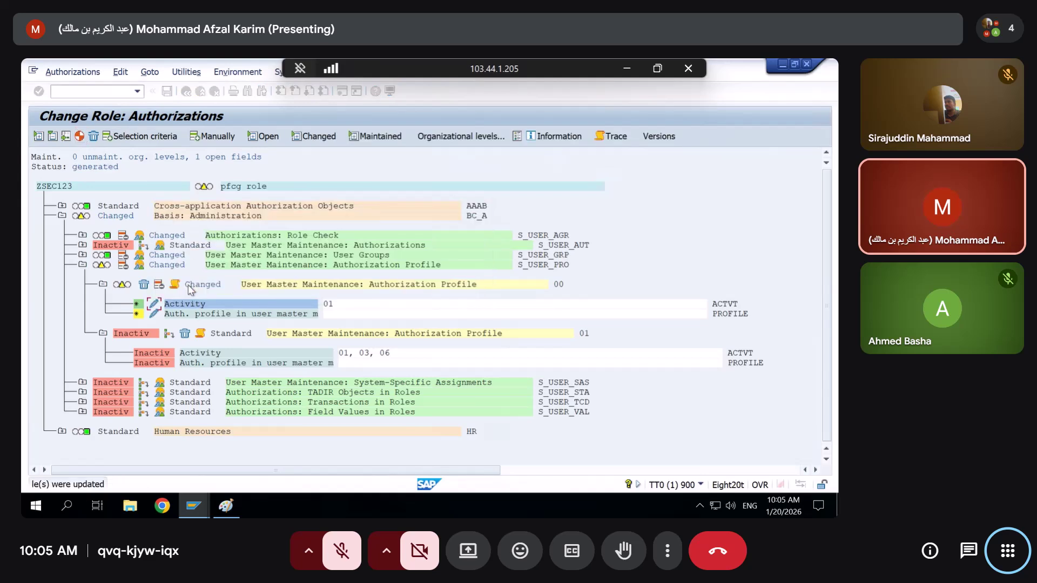
key("alt+Tab")
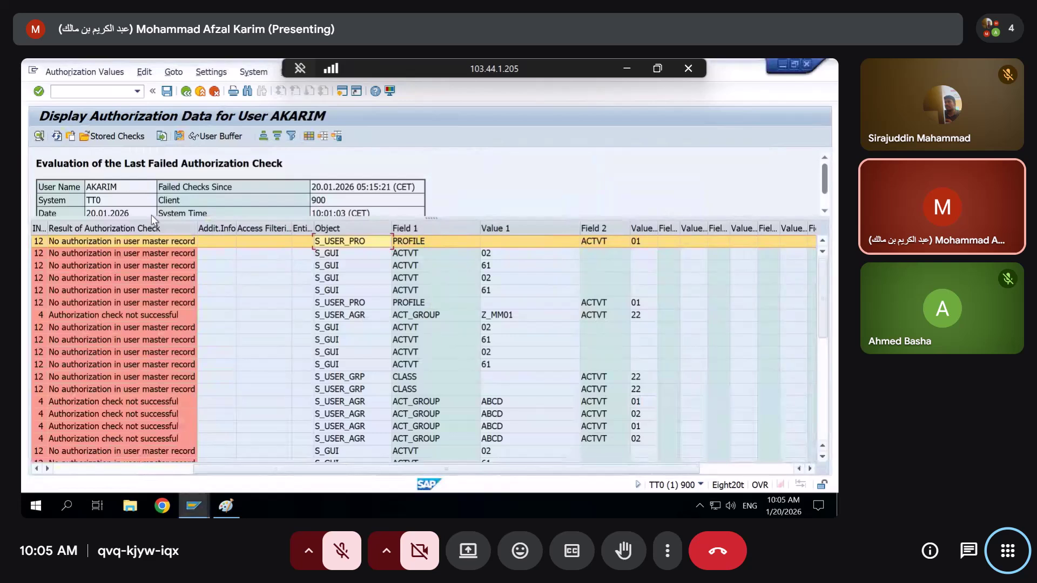
Close the user maintenance window and open role Z_MM01 for changing in role maintenance
key("alt+Tab")
key("alt+Tab")
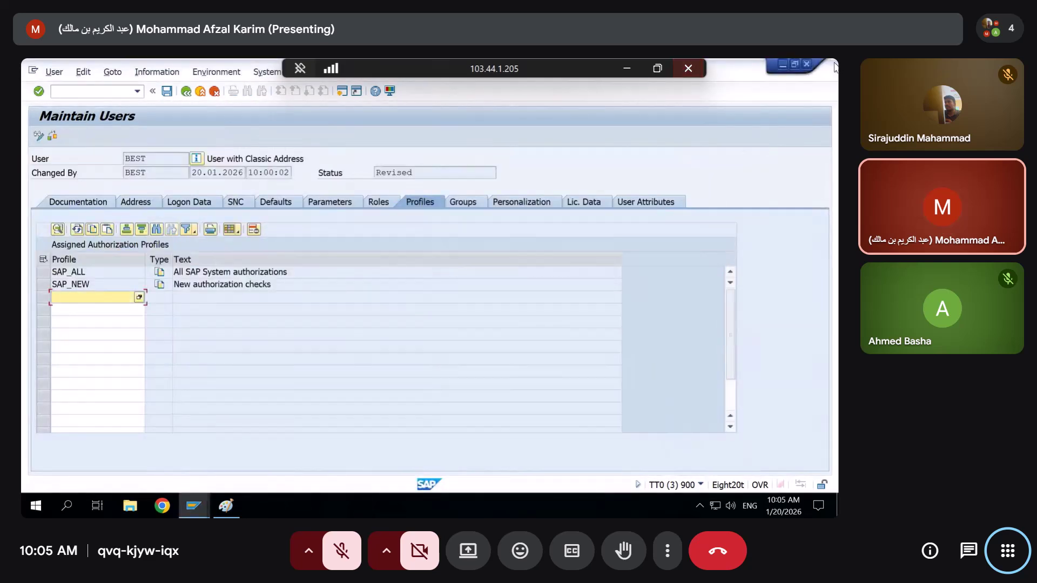
left_click(805, 64)
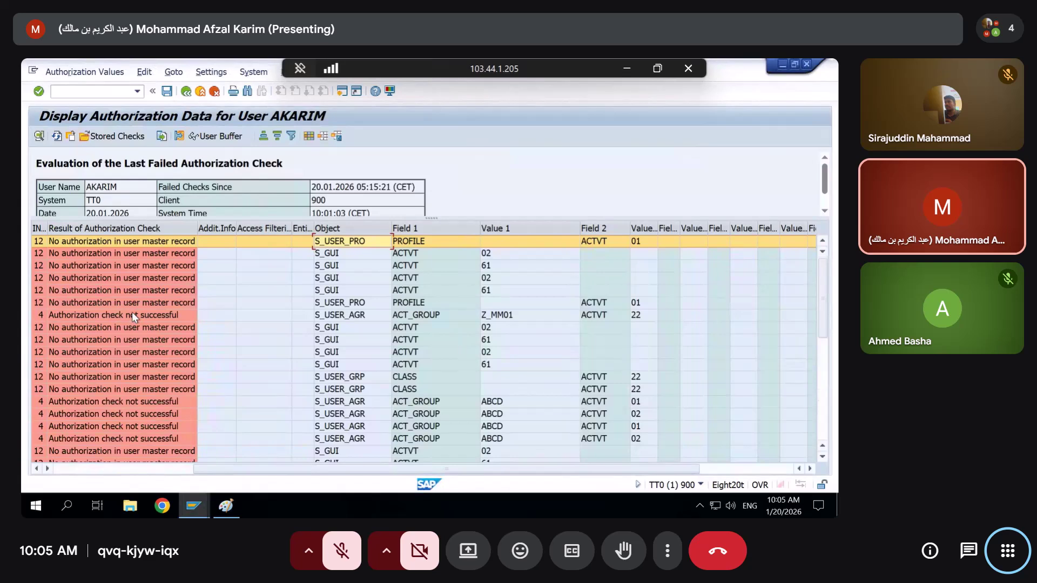
key("alt+Tab")
key("alt+Tab")
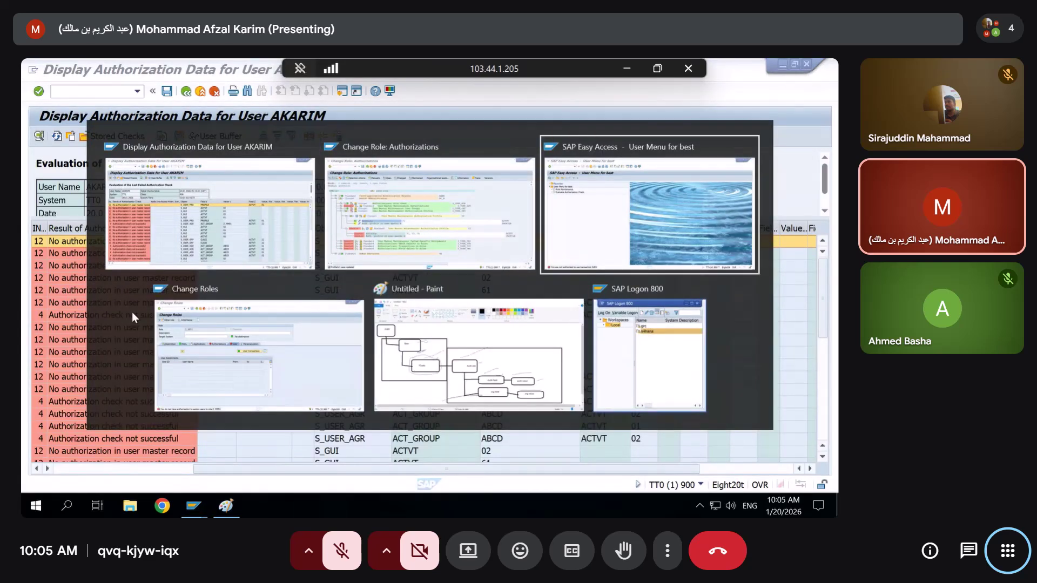
left_click(70, 181)
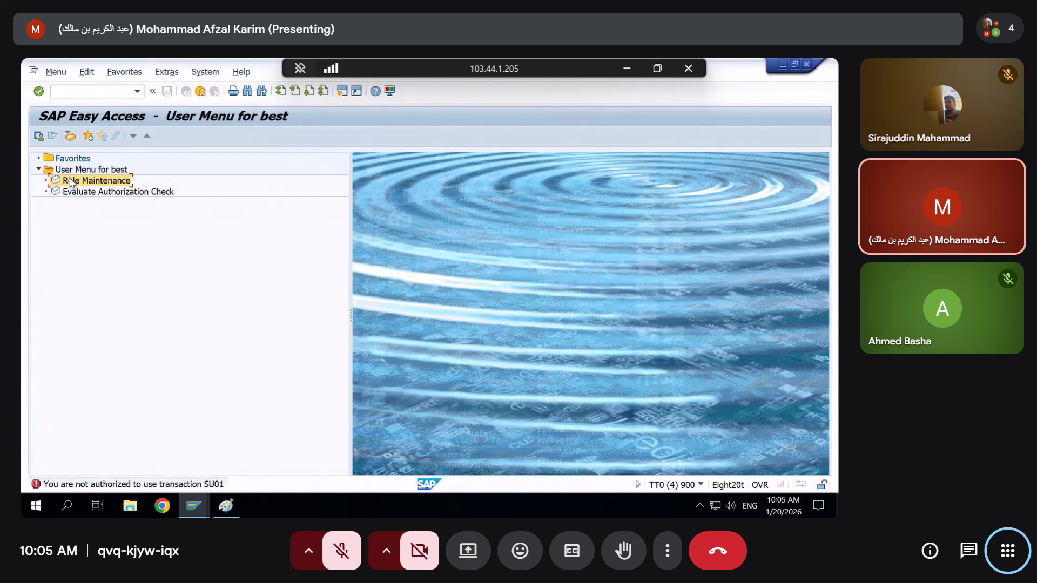
double_click(70, 182)
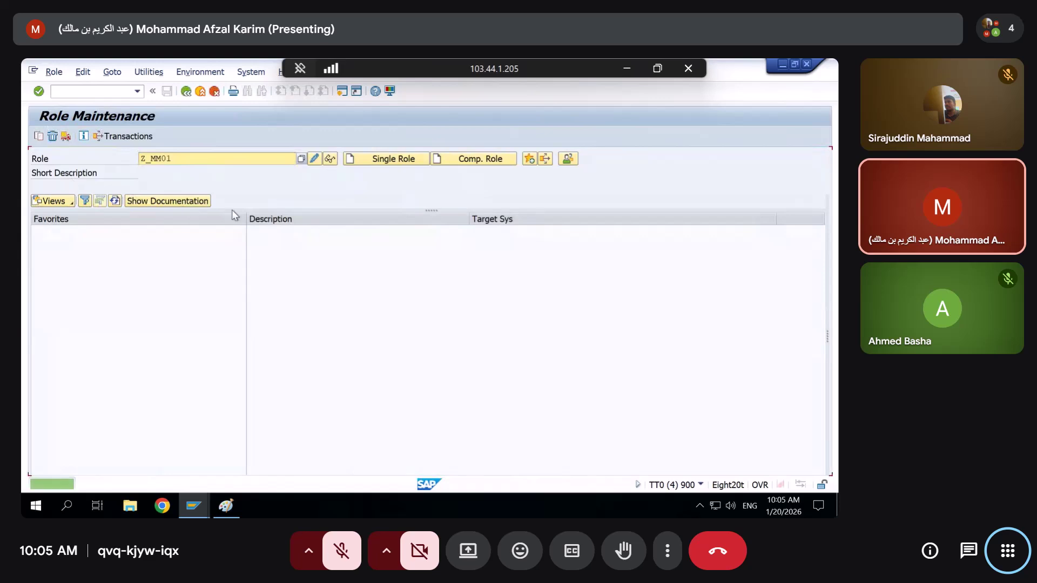
left_click(316, 158)
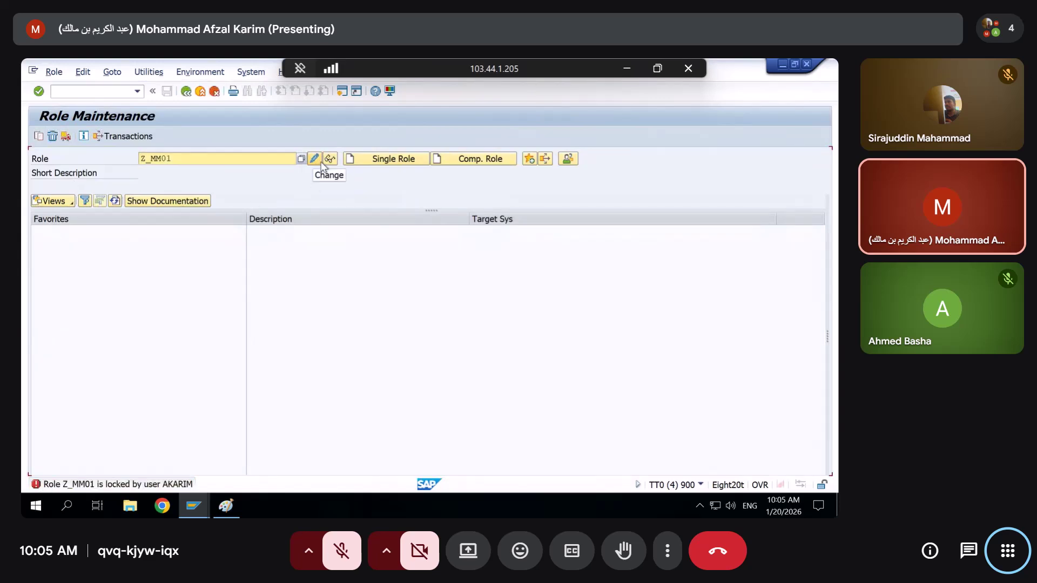
mouse_move(193, 505)
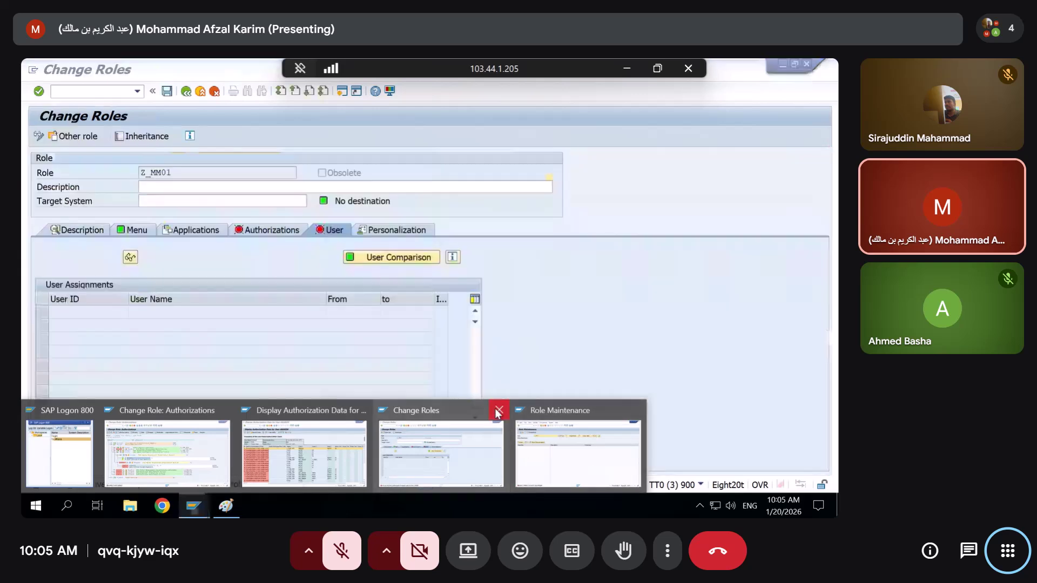
left_click(499, 410)
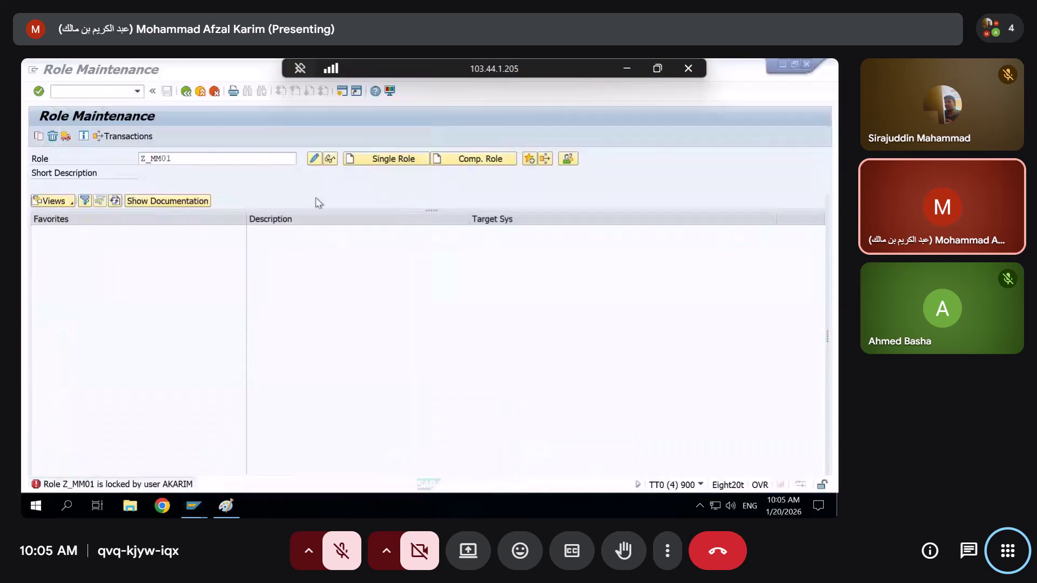
left_click(318, 156)
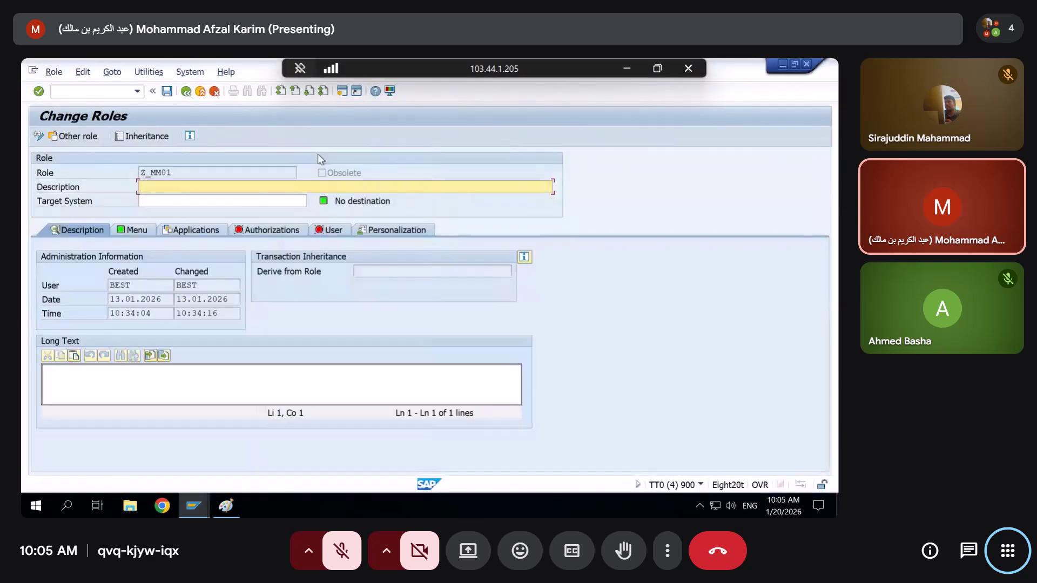
Add the user ID from input history on Z_MM01's User tab
left_click(267, 230)
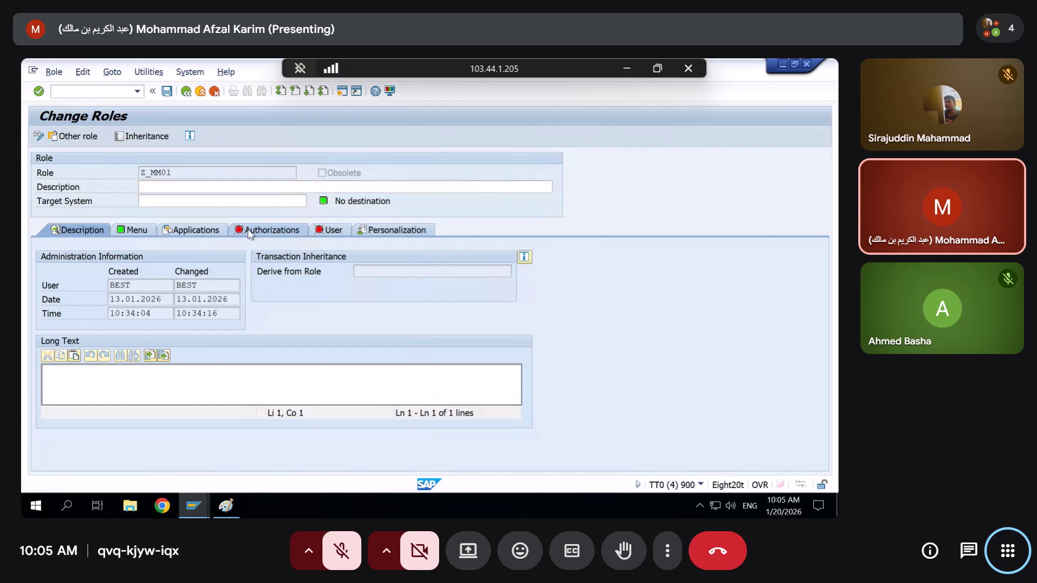
left_click(333, 231)
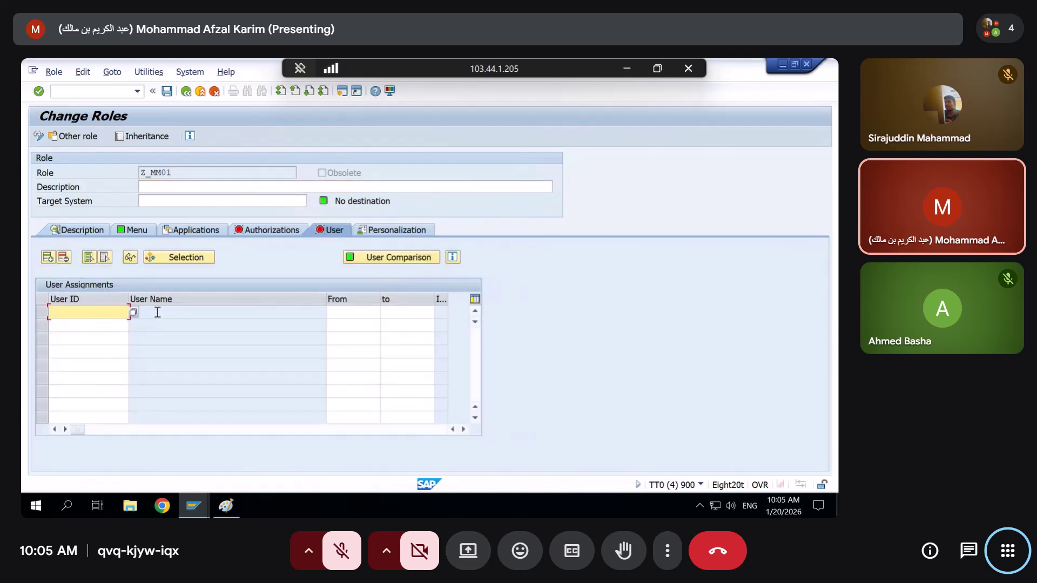
key("Down")
key("Down")
key("Down")
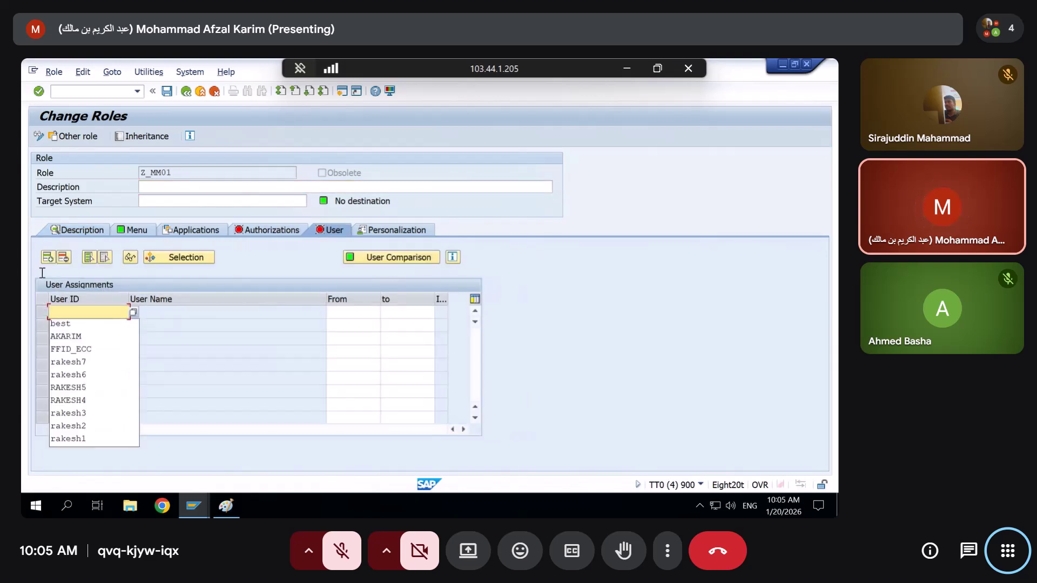
key("Return")
key("Return")
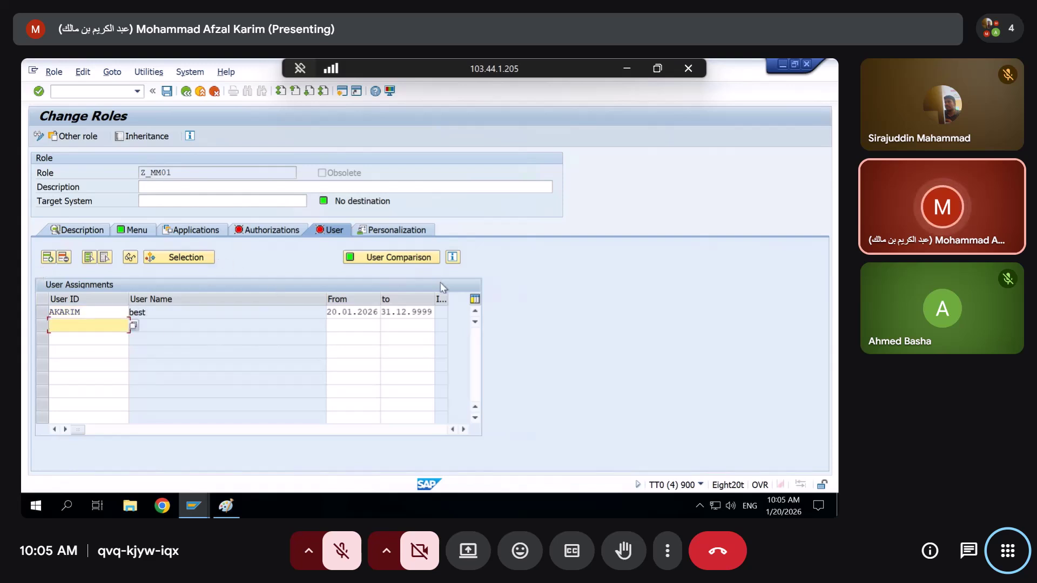
Save Z_MM01 and run the user master comparison
left_click(389, 257)
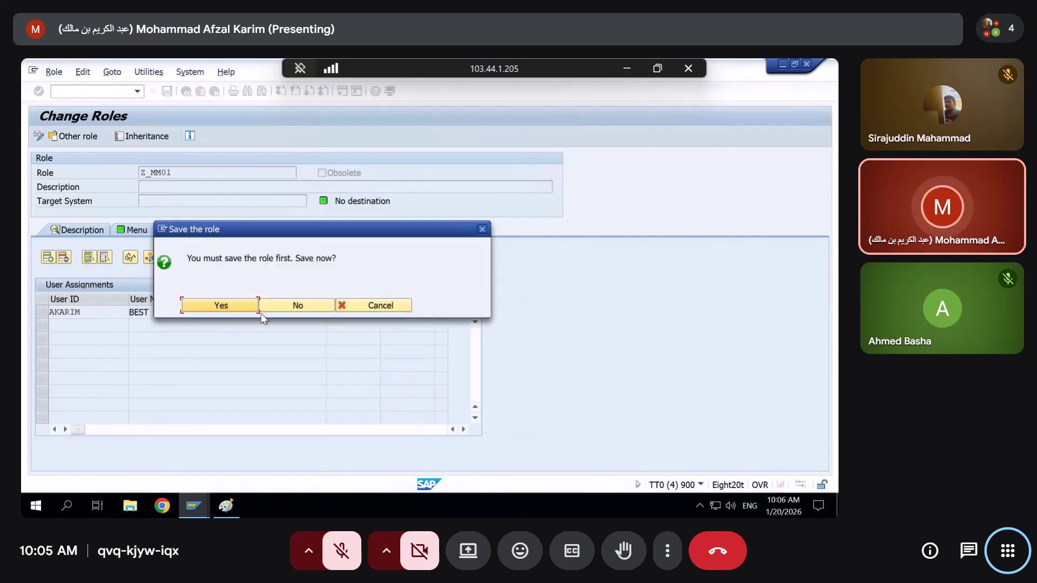
left_click(218, 305)
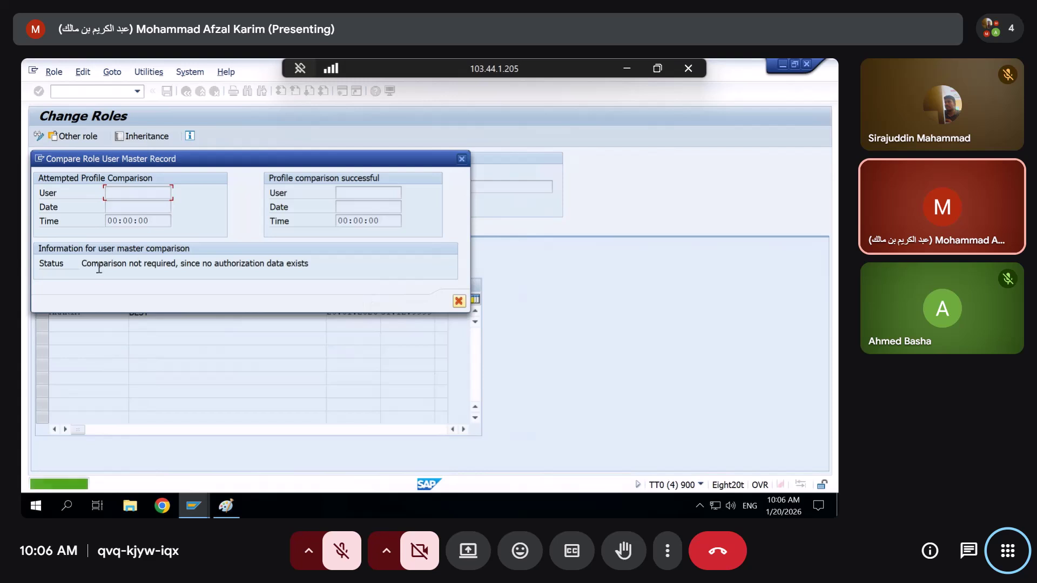
left_click_drag(94, 264, 329, 290)
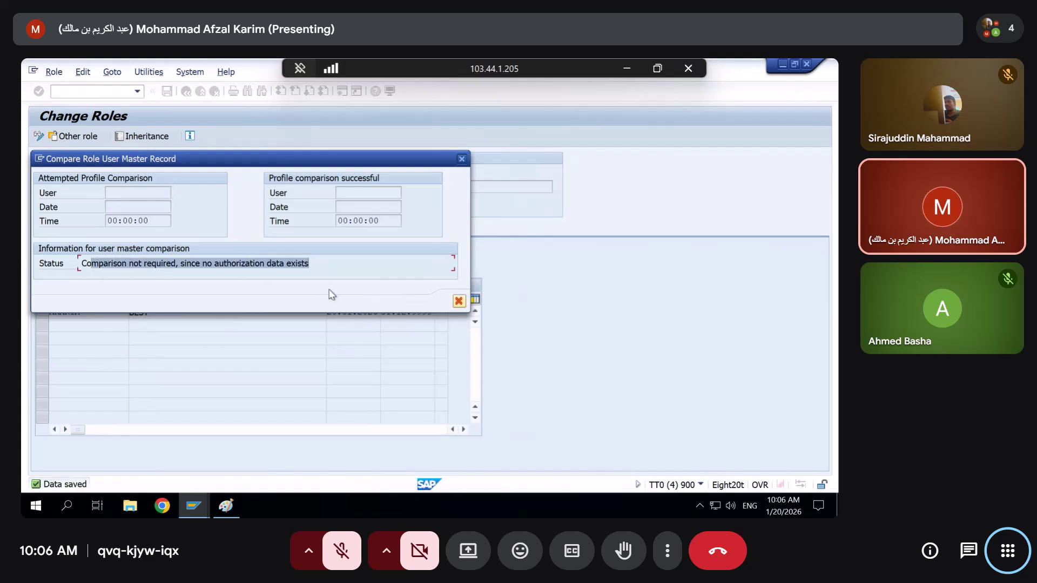
left_click(458, 301)
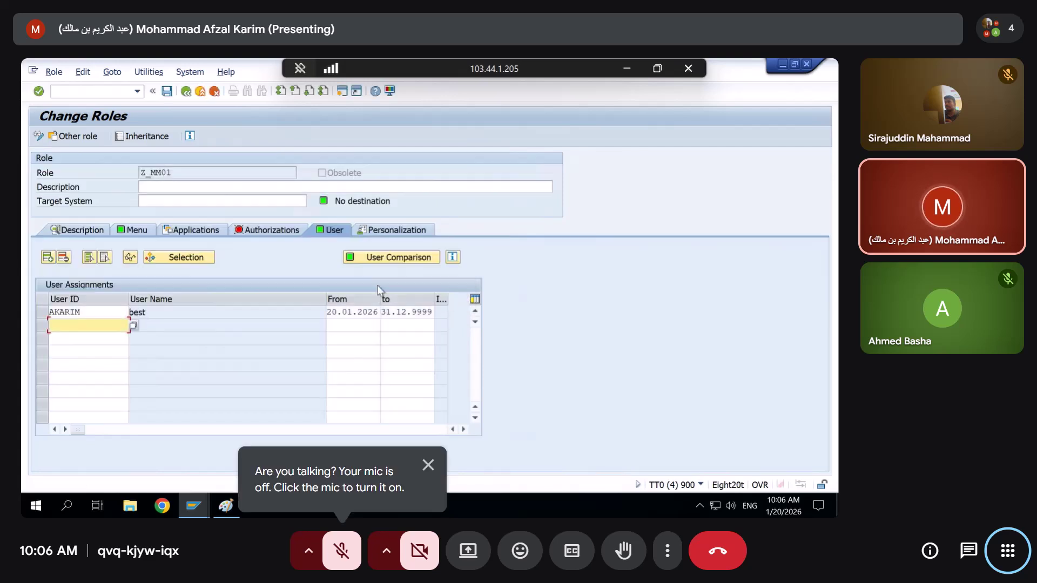
left_click(264, 232)
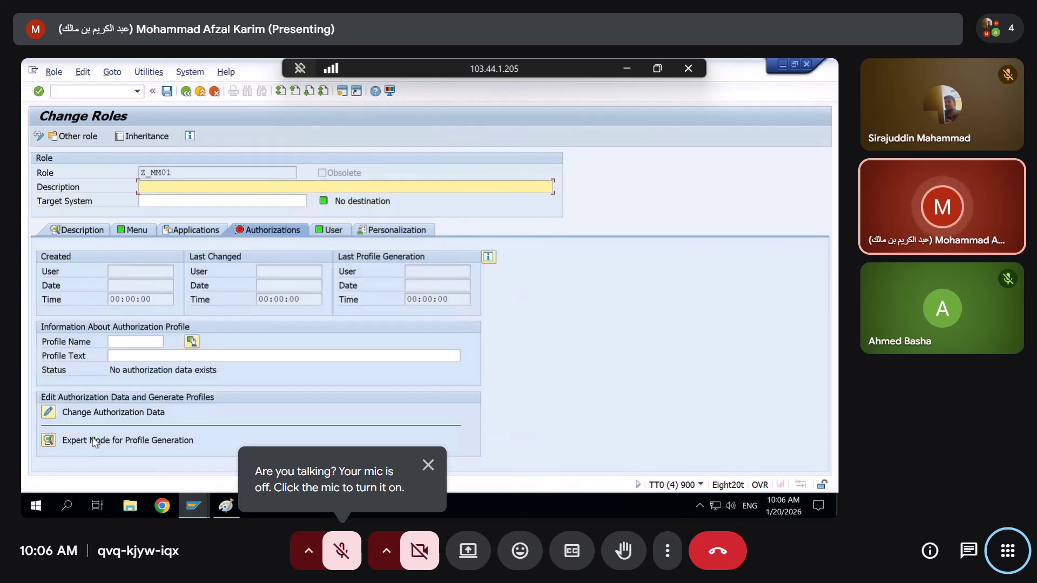
Propose profile name T-T0697766 for Z_MM01 and read the authorization error's help
left_click(192, 341)
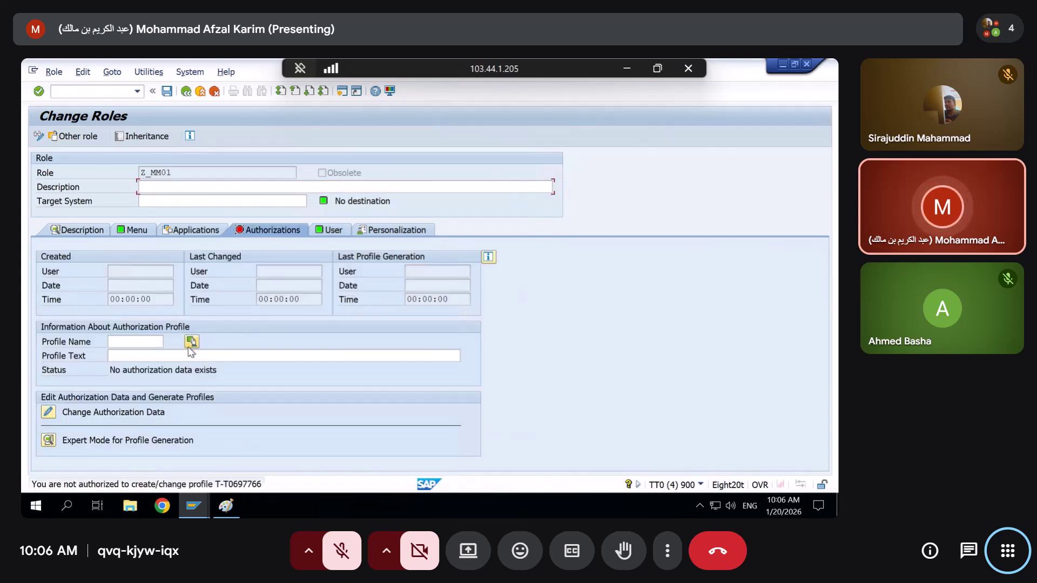
double_click(79, 485)
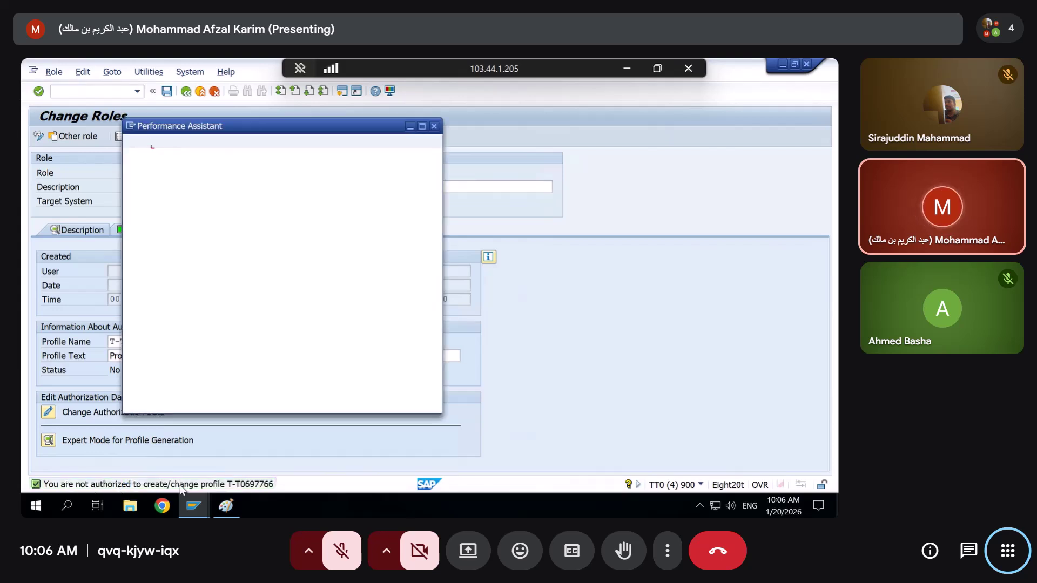
left_click(433, 126)
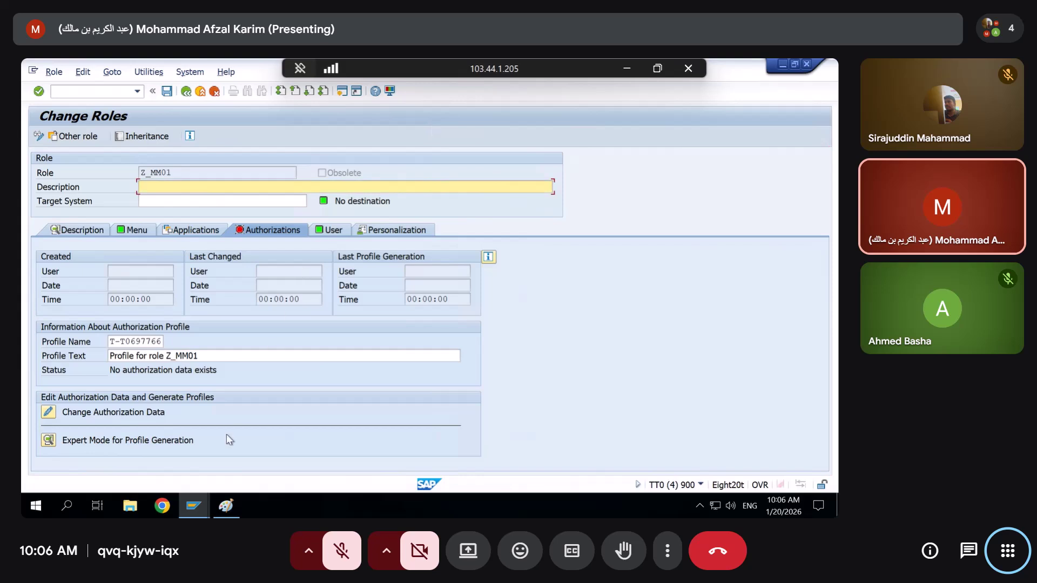
left_click_drag(159, 340, 81, 347)
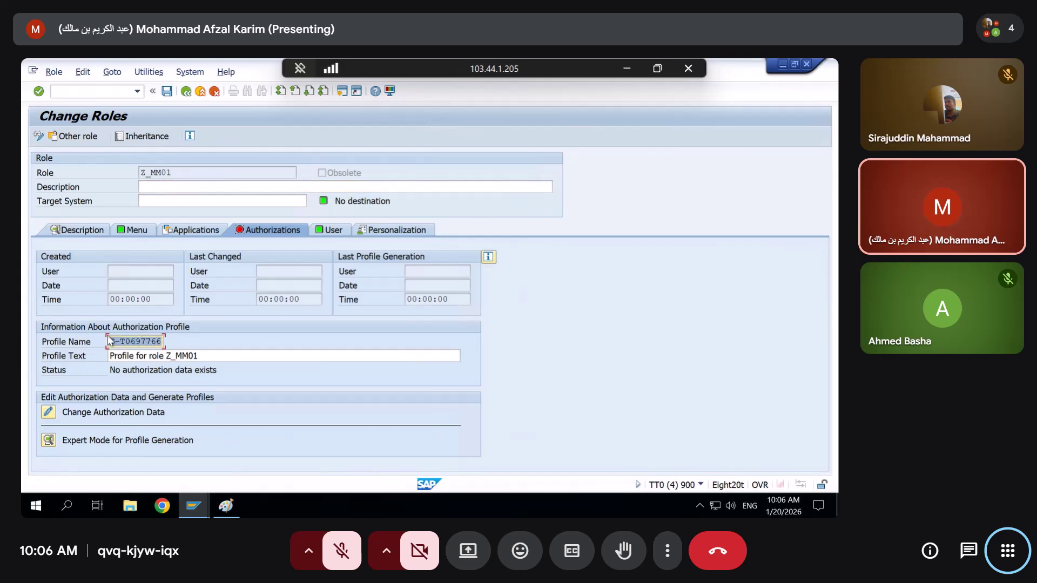
In the failed-check list, inspect the S_USER_PRO denials for activities 01 and 06
key("alt+Tab")
key("alt+Tab")
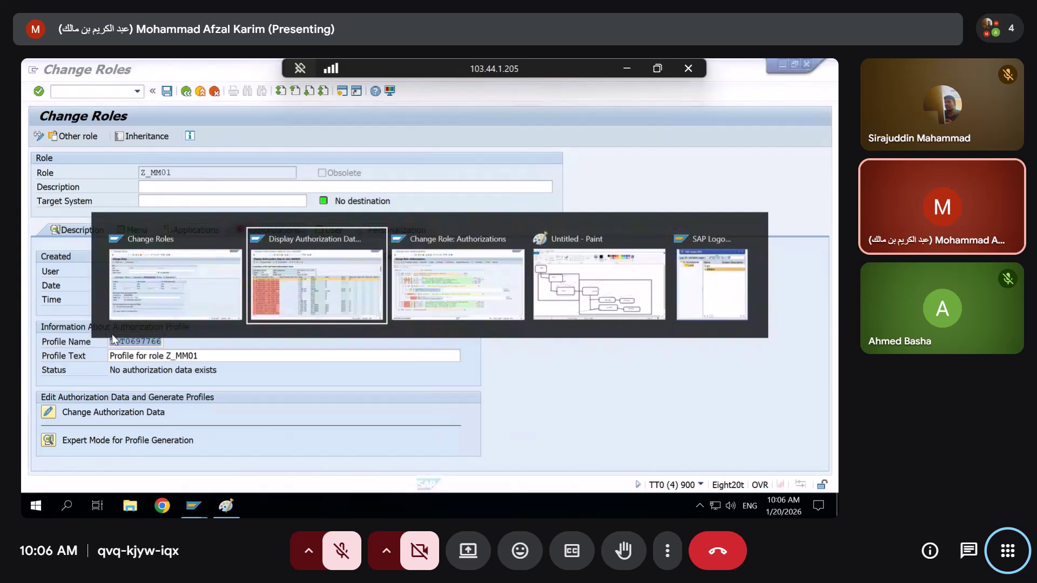
key("alt+shift+Tab")
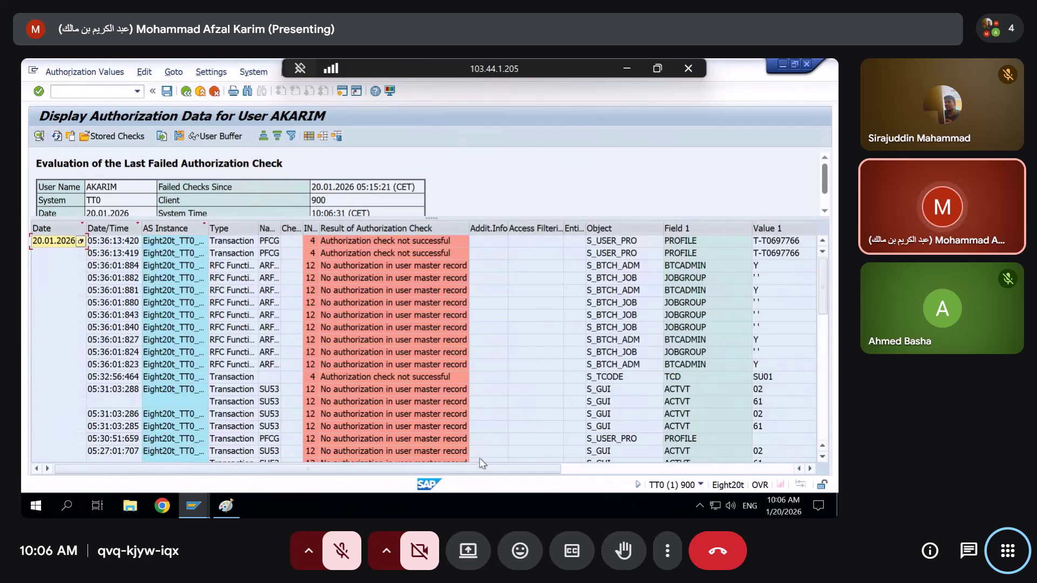
left_click(564, 466)
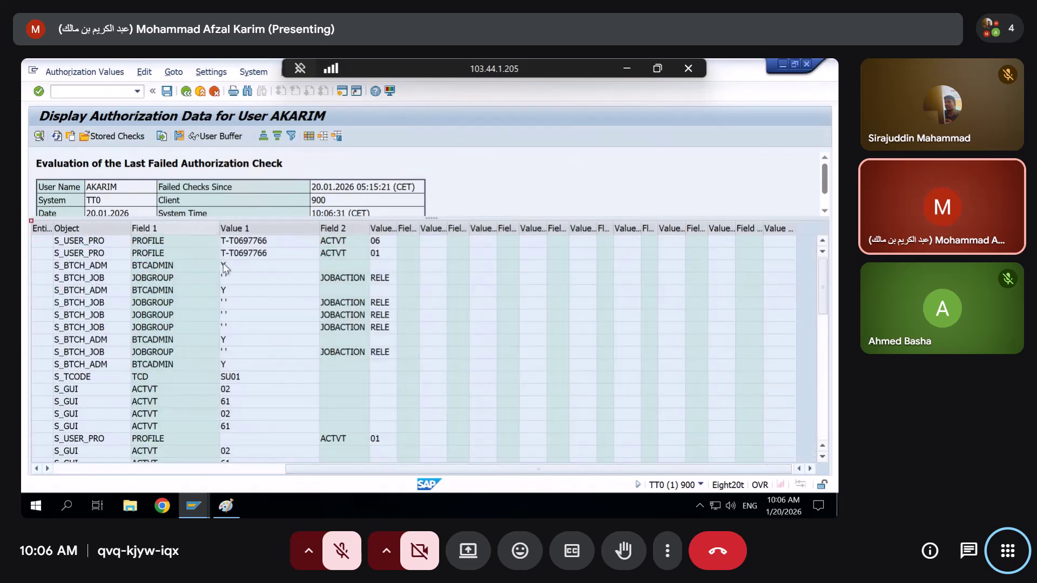
left_click(73, 241)
left_click(73, 253)
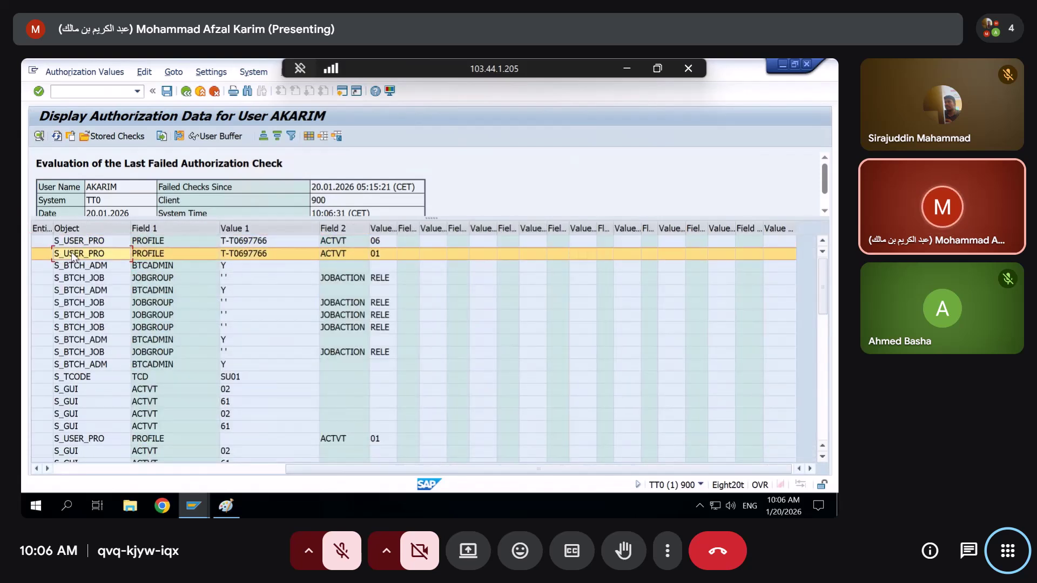
left_click(77, 245)
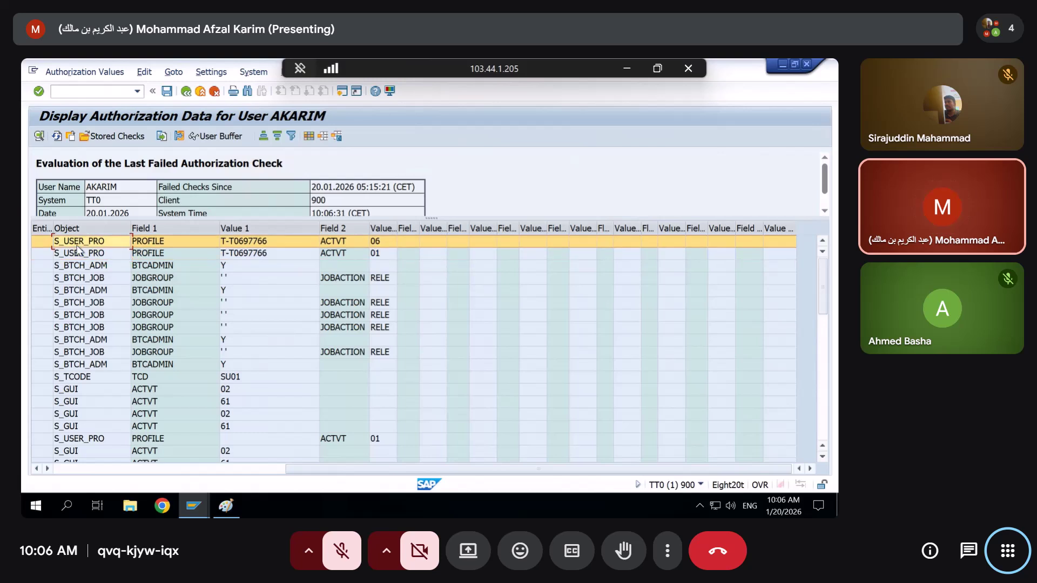
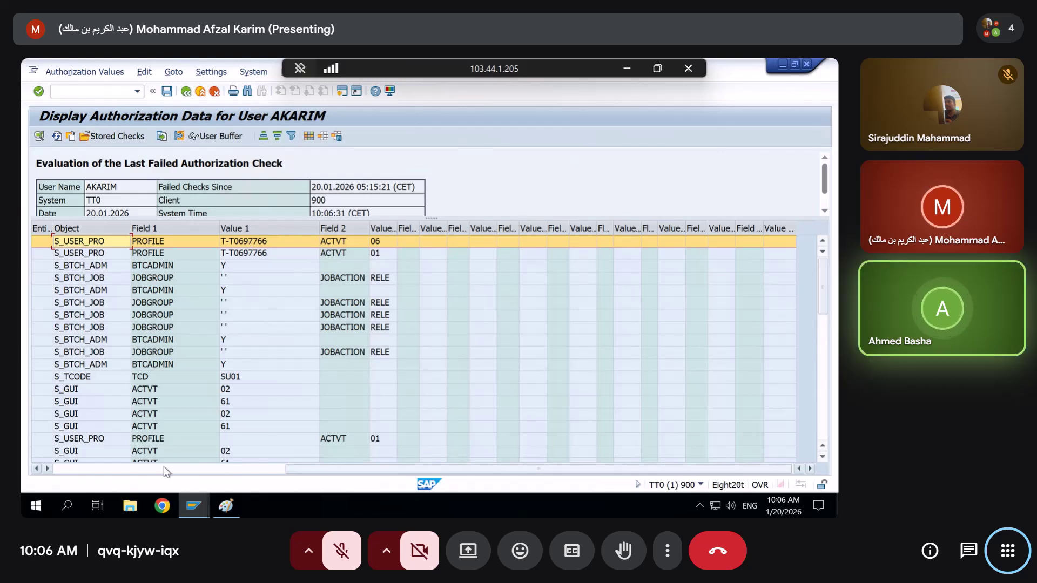
Select the second S_USER_PRO failed check, then bring up ZSEC123's Change Role: Authorizations window
mouse_move(194, 505)
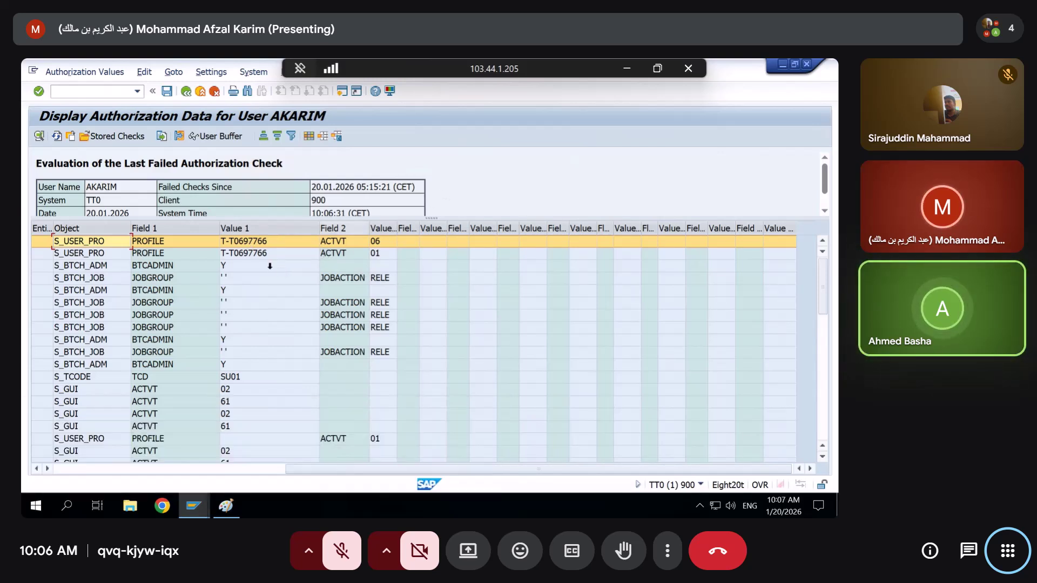
left_click(260, 254)
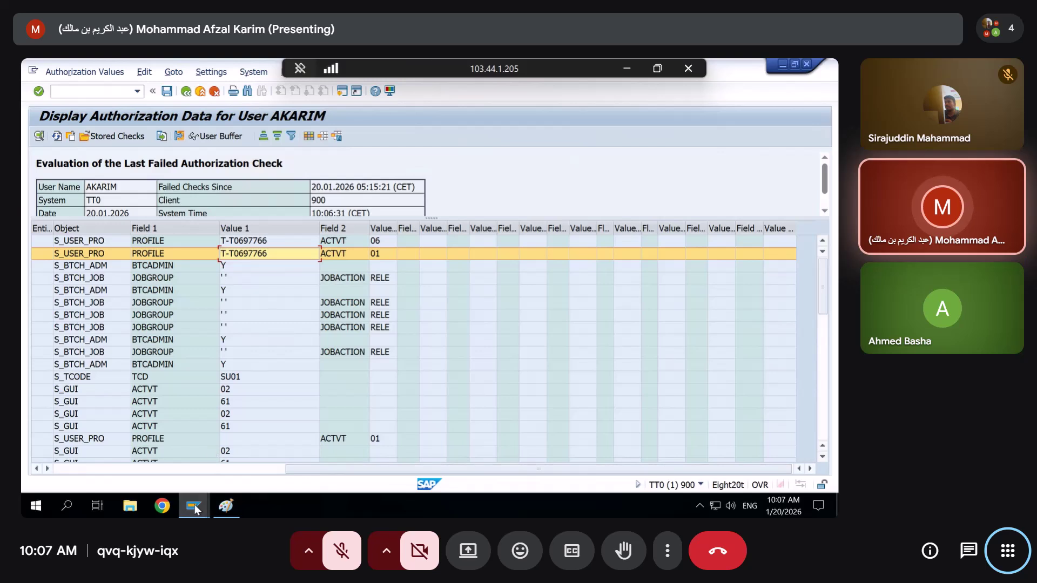
mouse_move(193, 505)
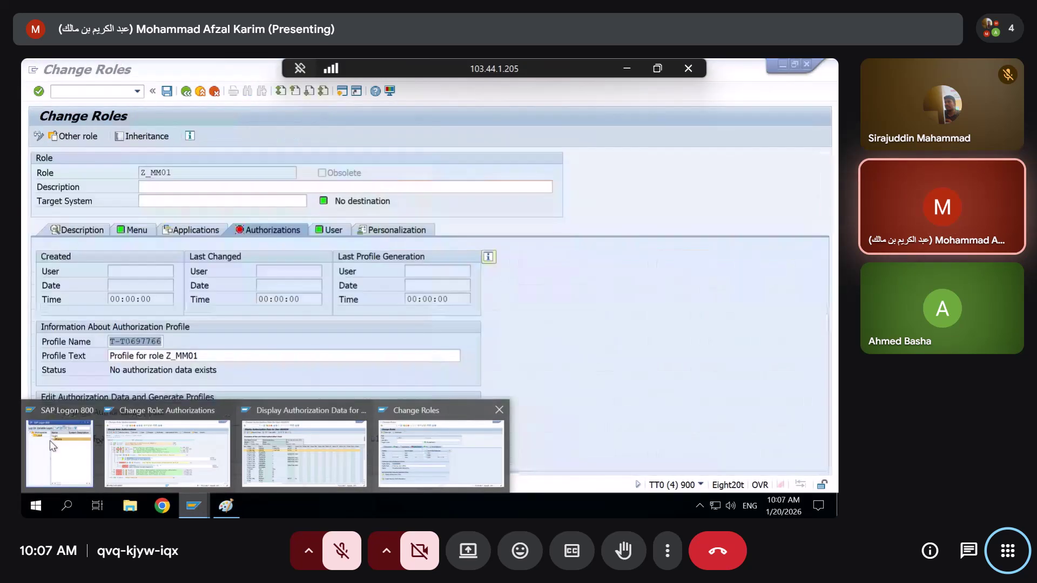
Allow profile value T* in ZSEC123's S_USER_PRO authorization
left_click(167, 451)
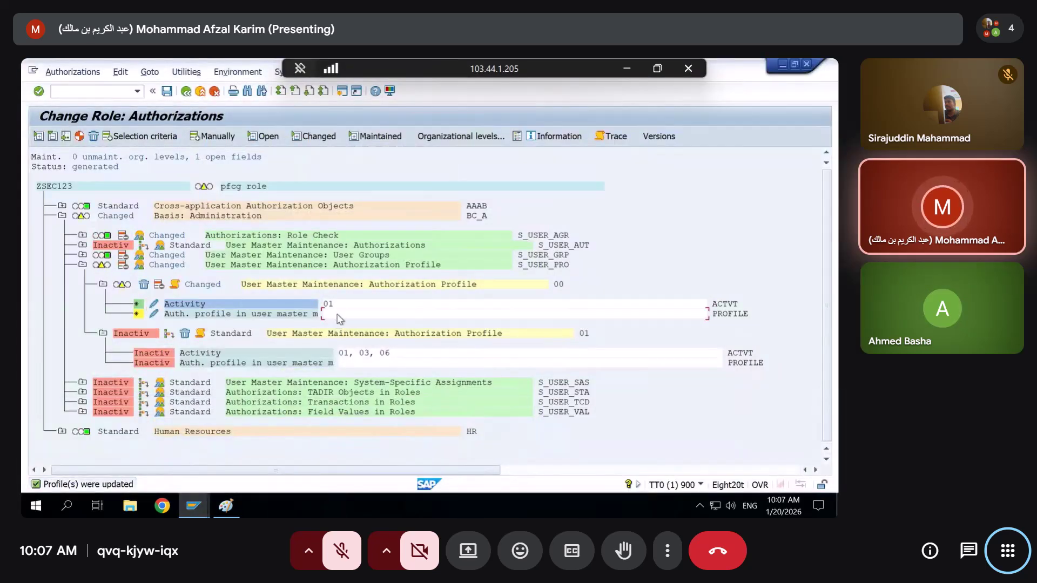
left_click(336, 314)
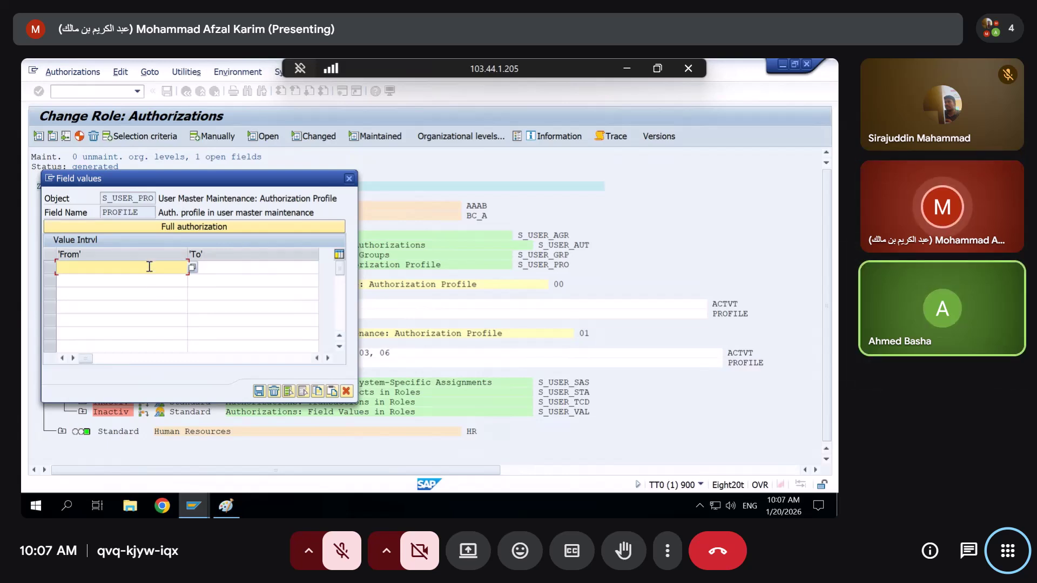
type("T*")
key("Return")
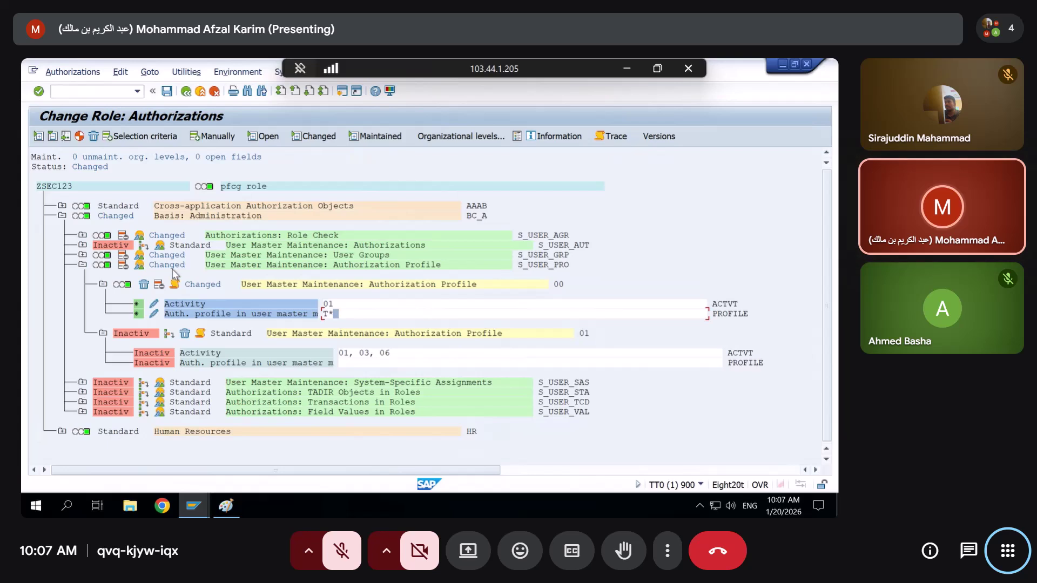
Regenerate ZSEC123's authorization profile and return to the failed-check display
left_click(73, 72)
left_click(254, 109)
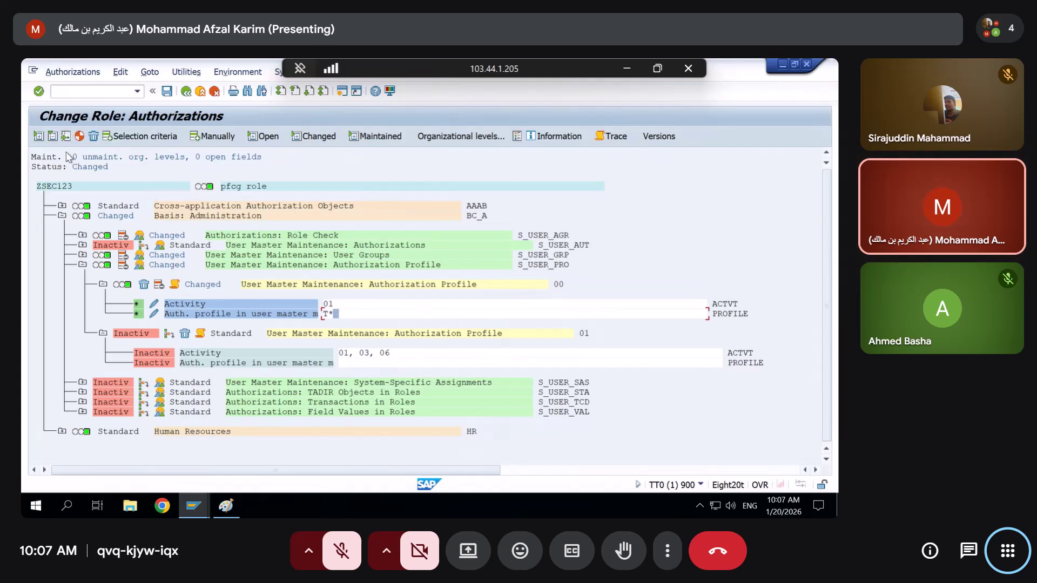
left_click(81, 137)
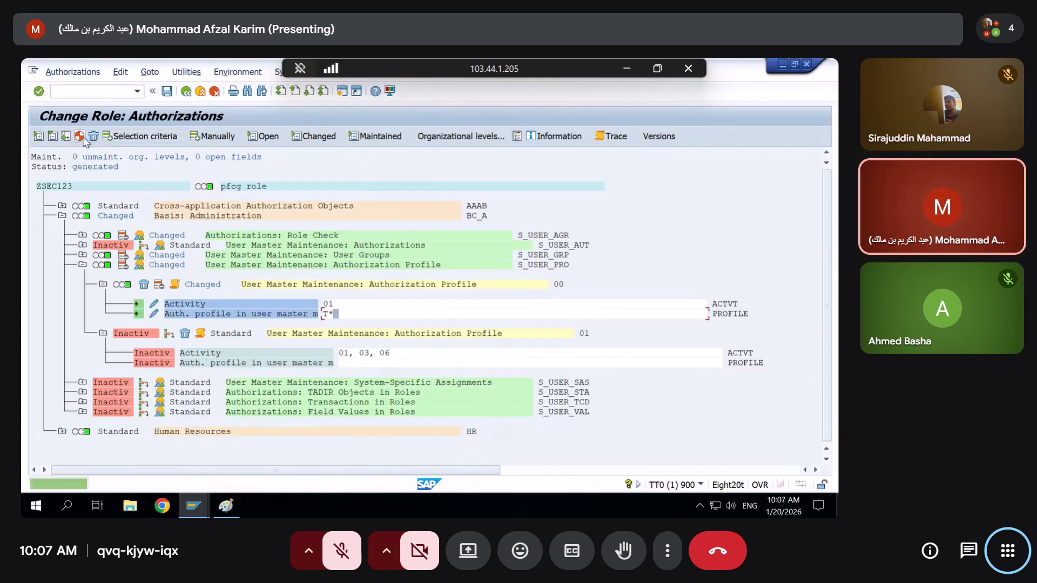
key("alt+Tab")
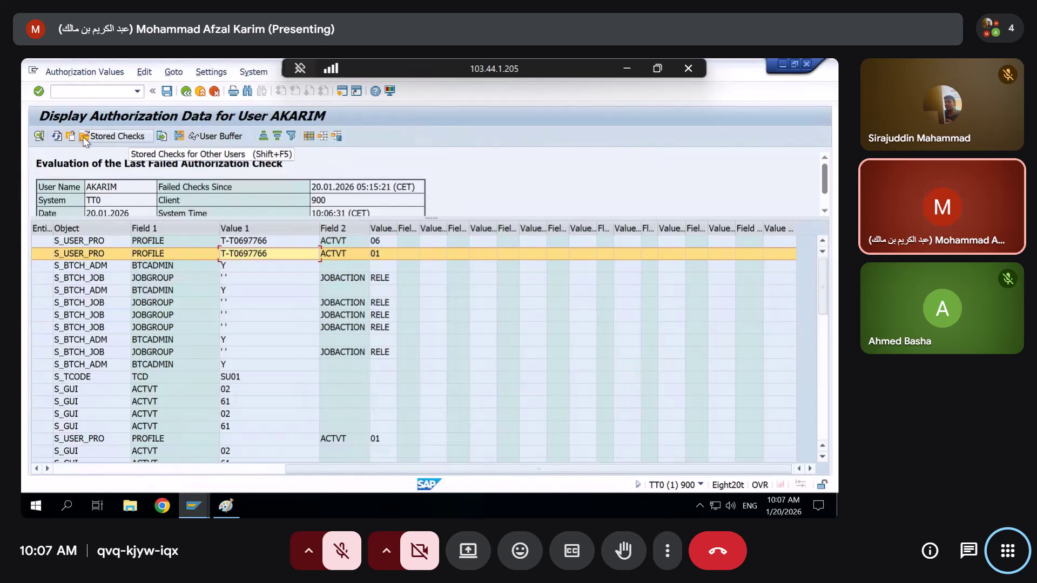
Leave role Z_MM01 without saving and restart Role Maintenance from the user menu
key("alt+Tab")
key("Tab")
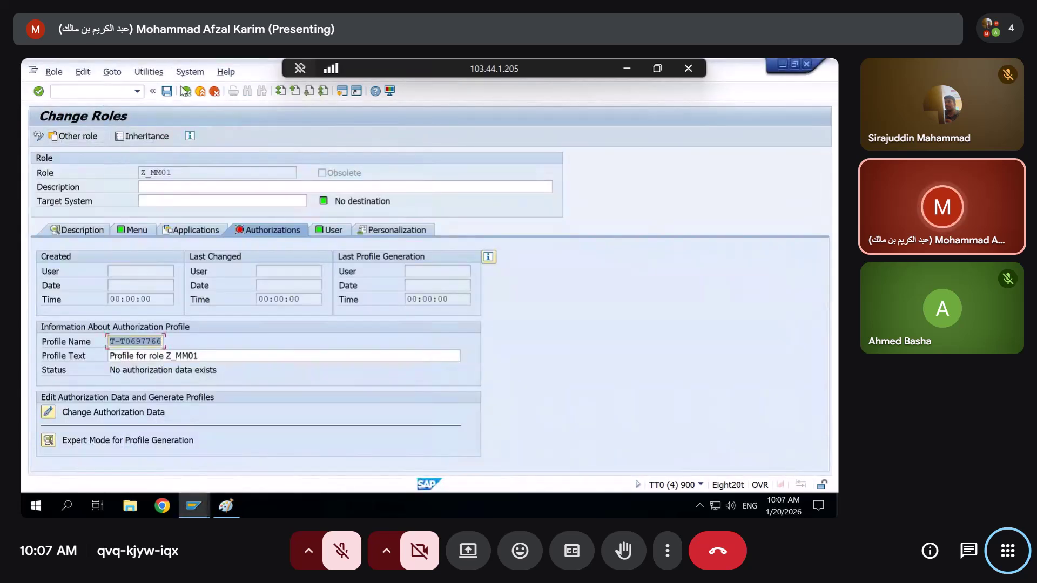
left_click(186, 91)
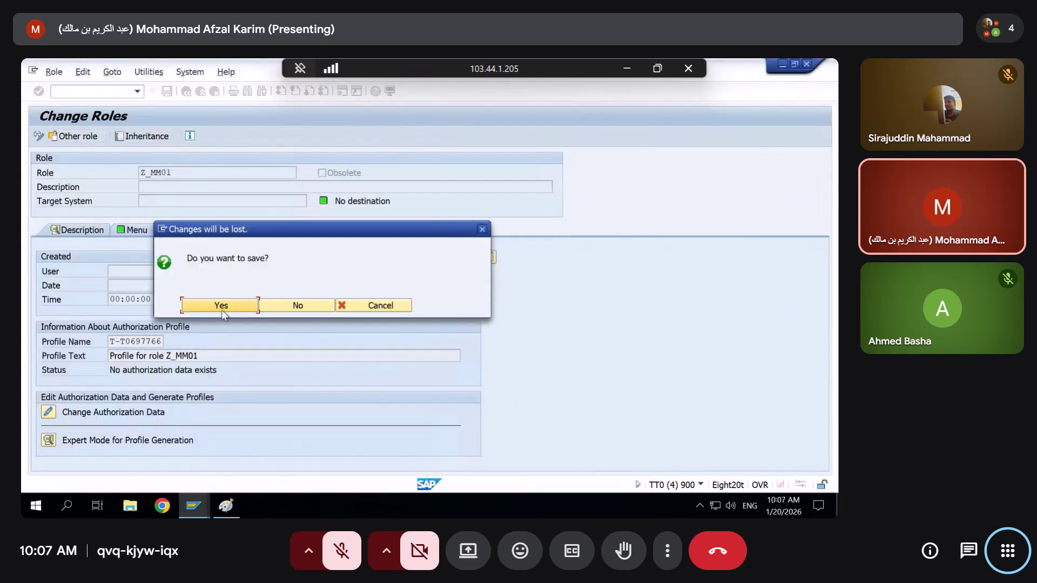
left_click(279, 307)
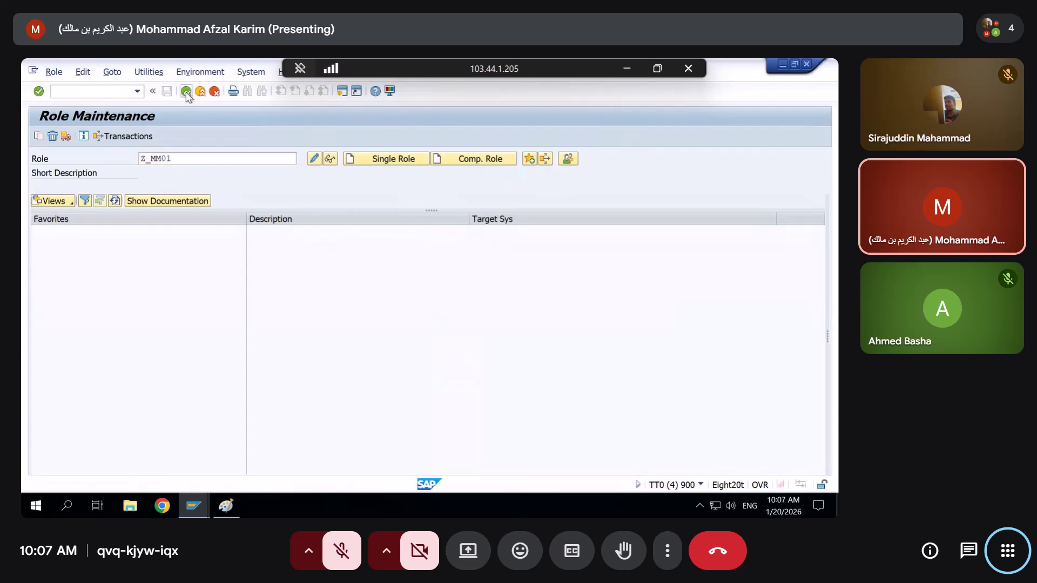
left_click(185, 92)
double_click(121, 185)
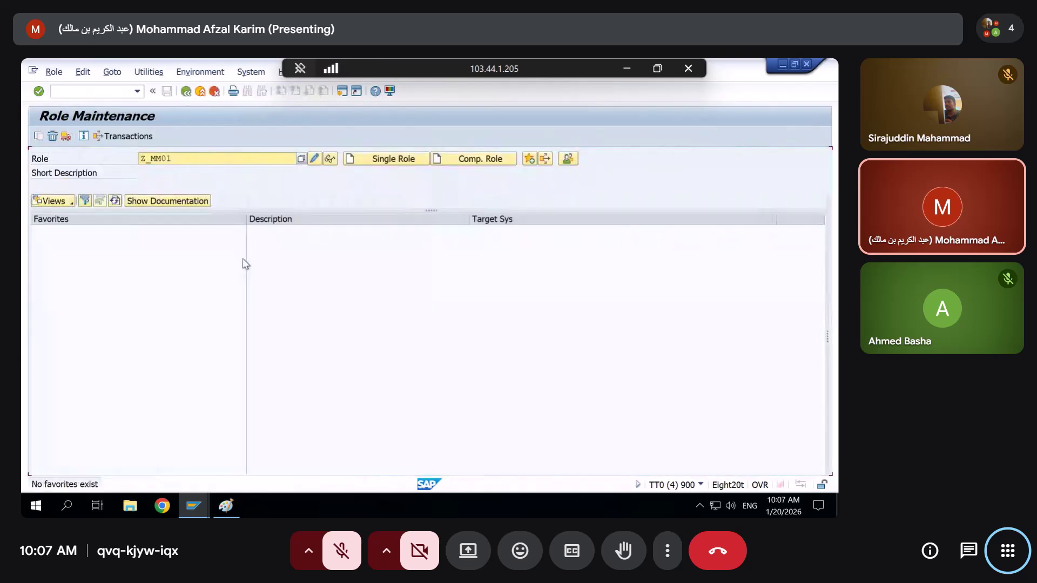
Propose profile name T-T0697767 for Z_MM01, save the role, and edit its authorization data
left_click(314, 158)
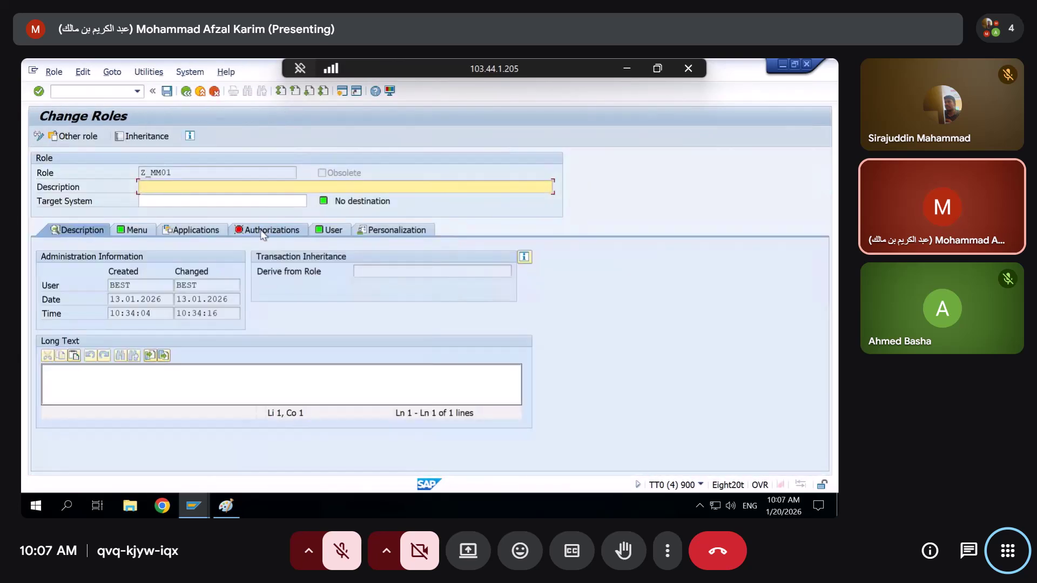
left_click(263, 231)
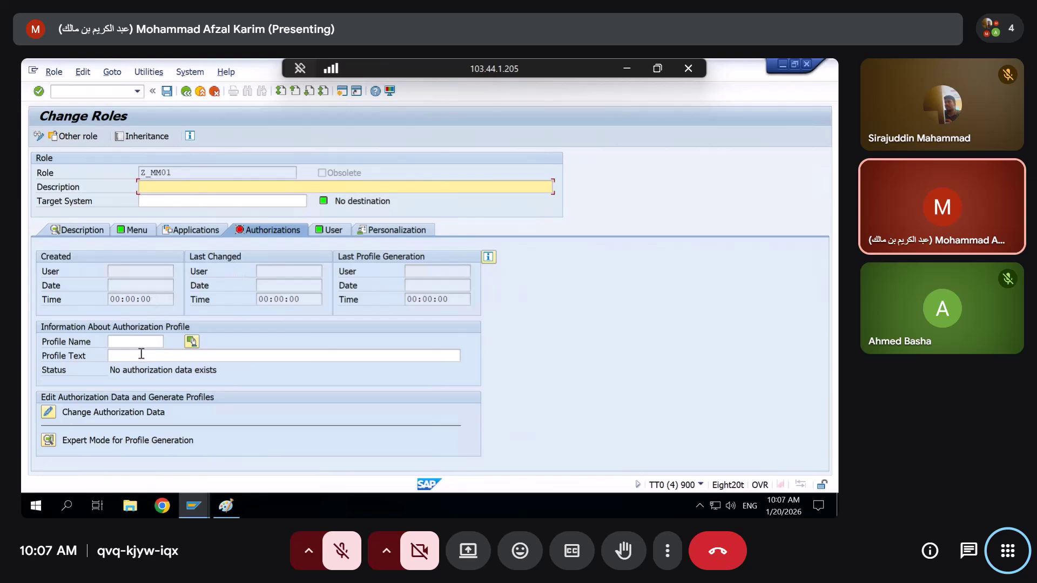
left_click(193, 343)
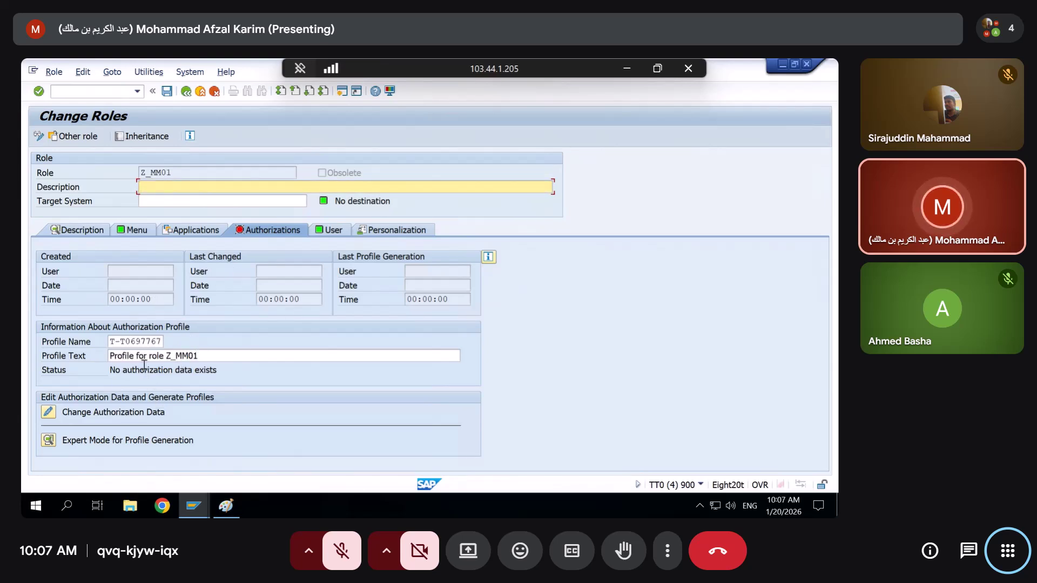
left_click(169, 92)
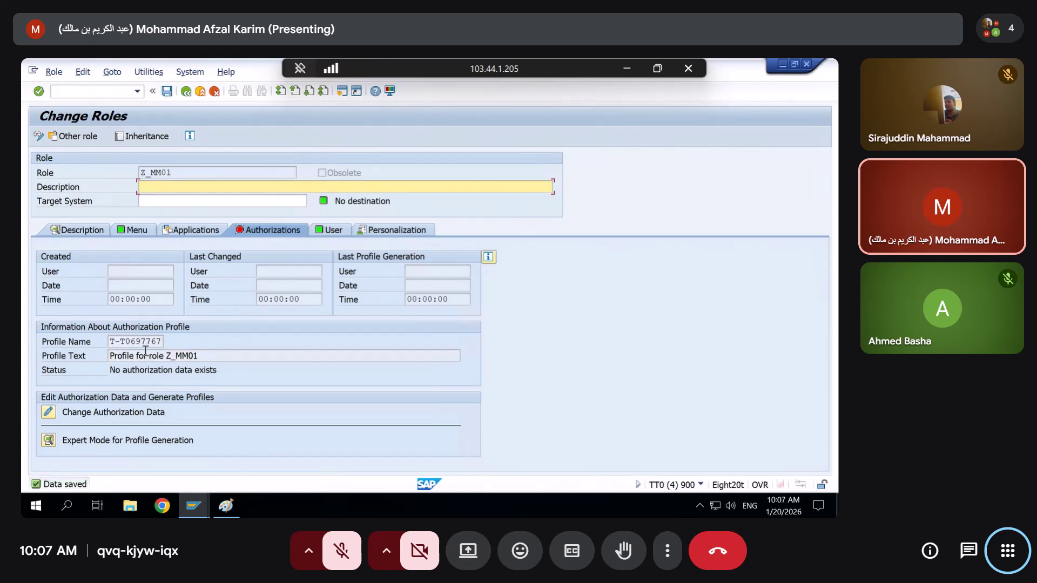
left_click(48, 412)
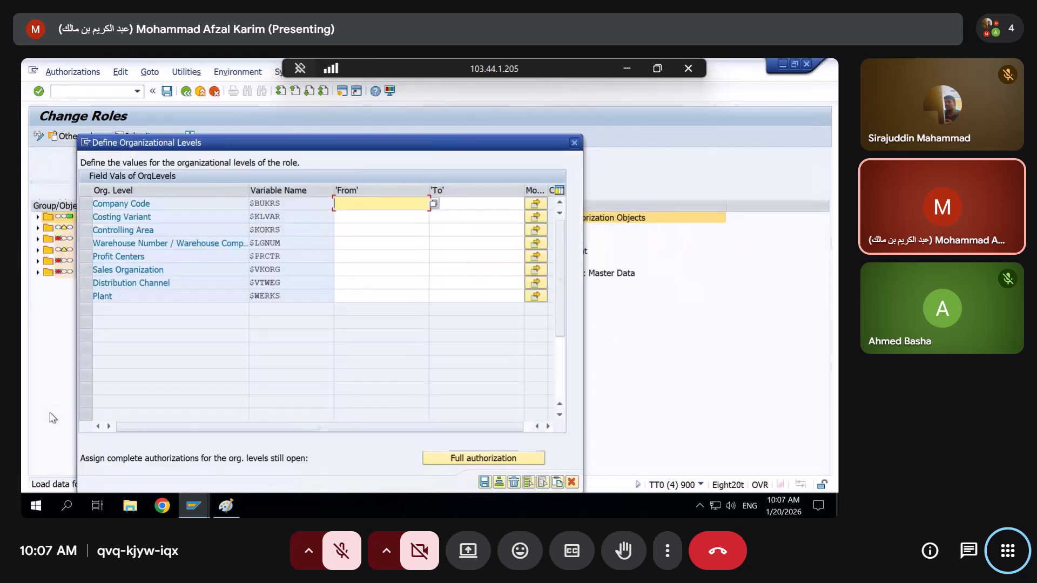
Attempt full org-level authorization, then check the refreshed failed-check log's S_USER_VAL denials
left_click(473, 460)
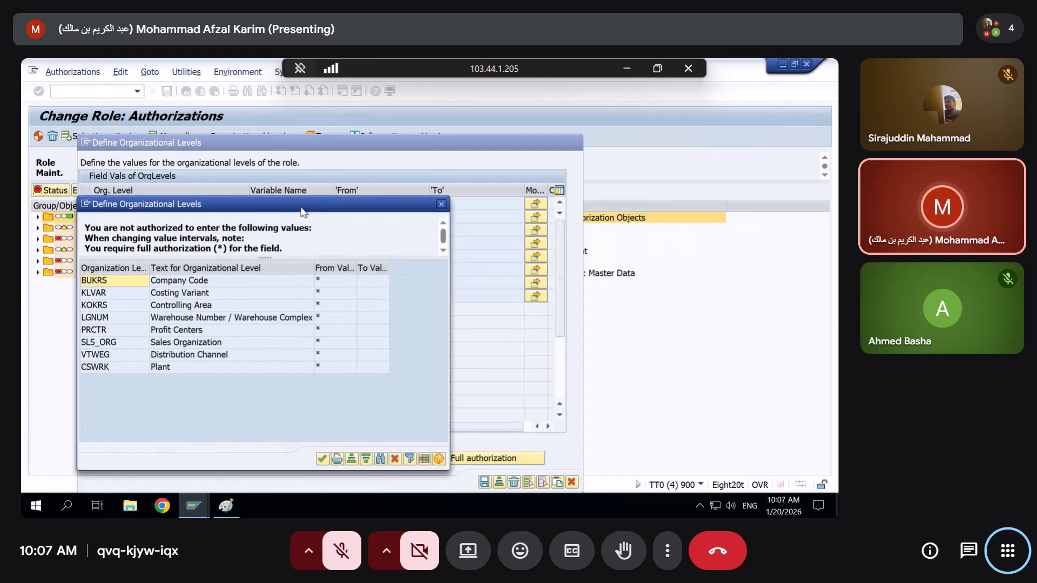
left_click_drag(184, 209, 369, 213)
key("alt+Tab")
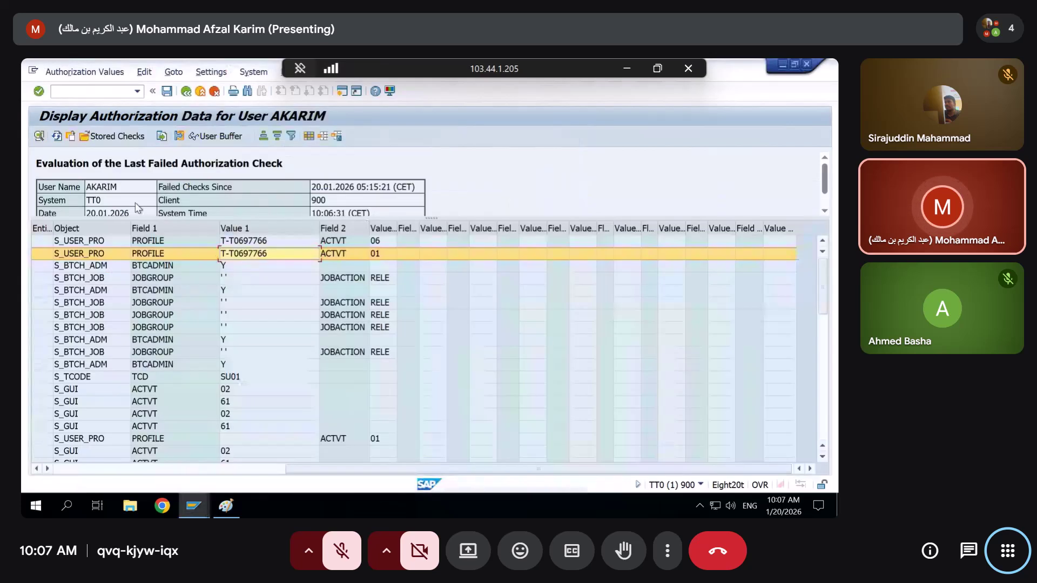
left_click(57, 136)
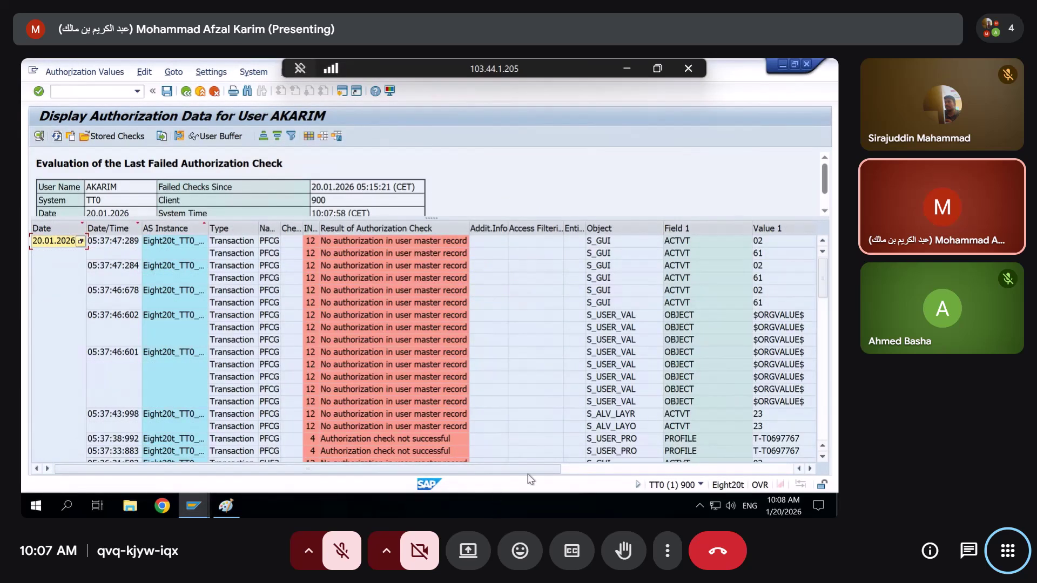
left_click(575, 469)
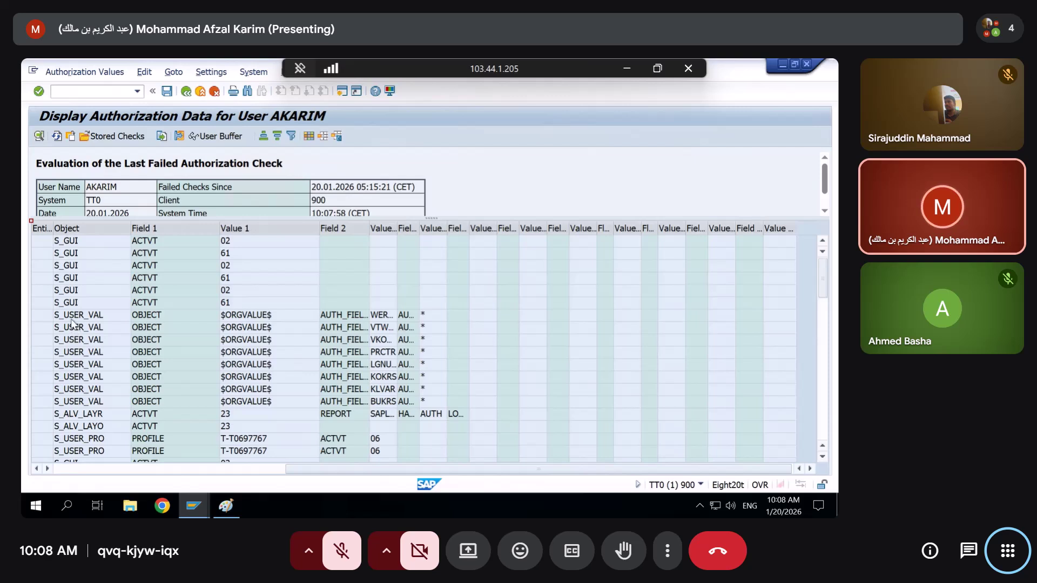
left_click(73, 319)
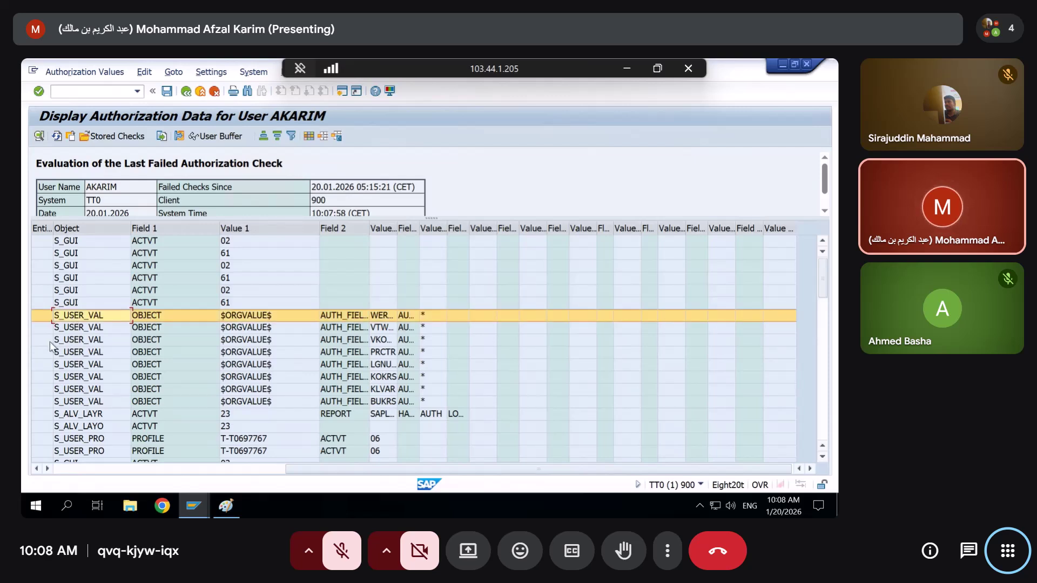
Dismiss the not-authorized message and the organizational levels dialog
left_click(782, 66)
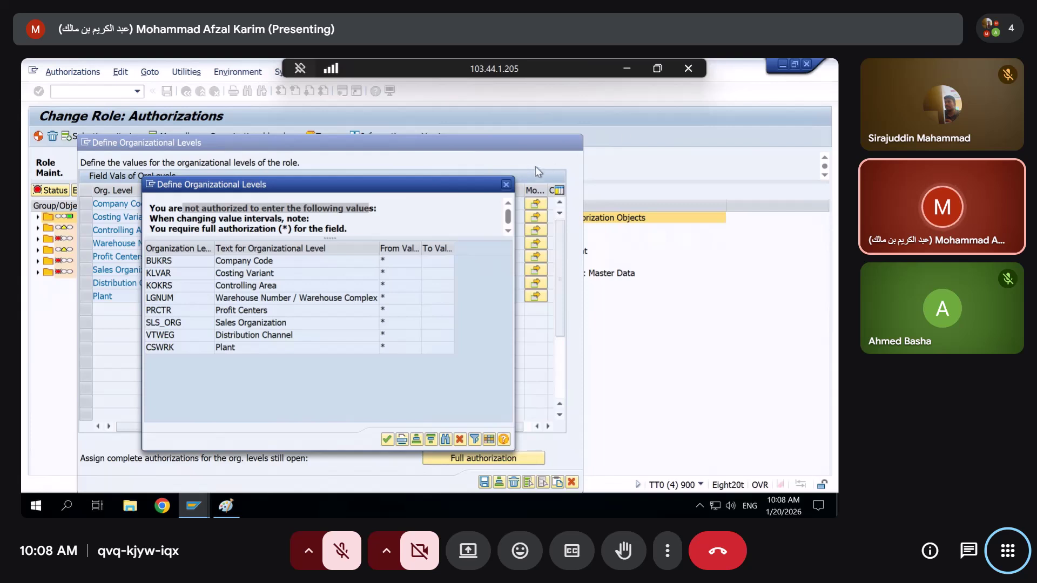
key("Return")
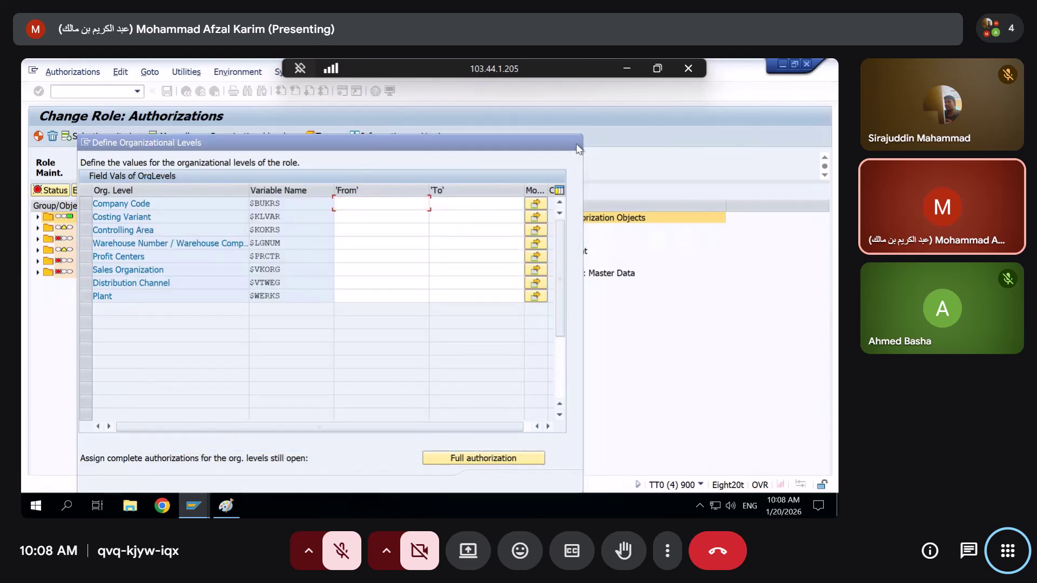
key("Return")
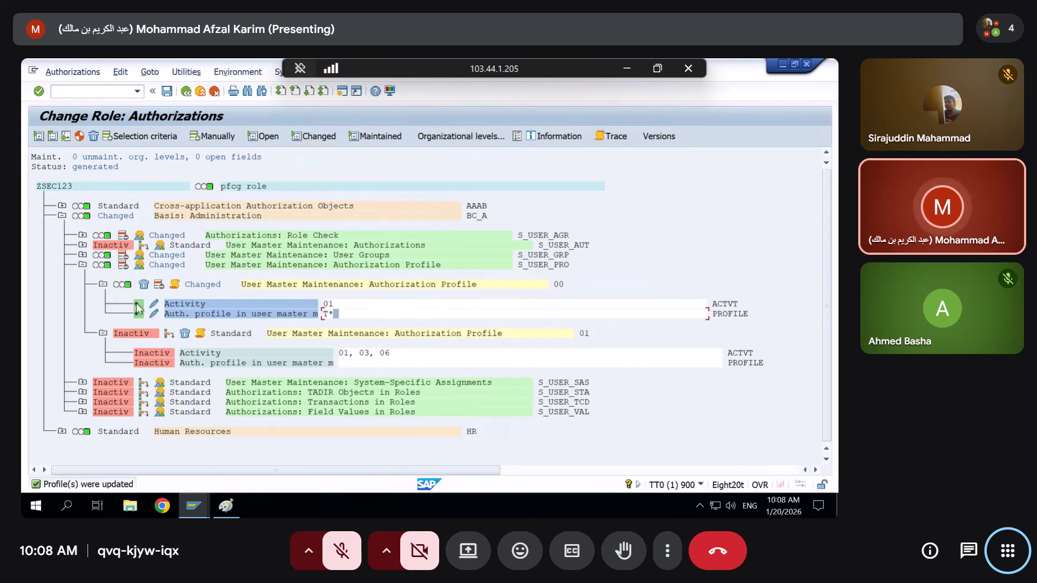
Review S_USER_PRO's activity values, then return to the Change Roles screen for ZSEC123
left_click(155, 305)
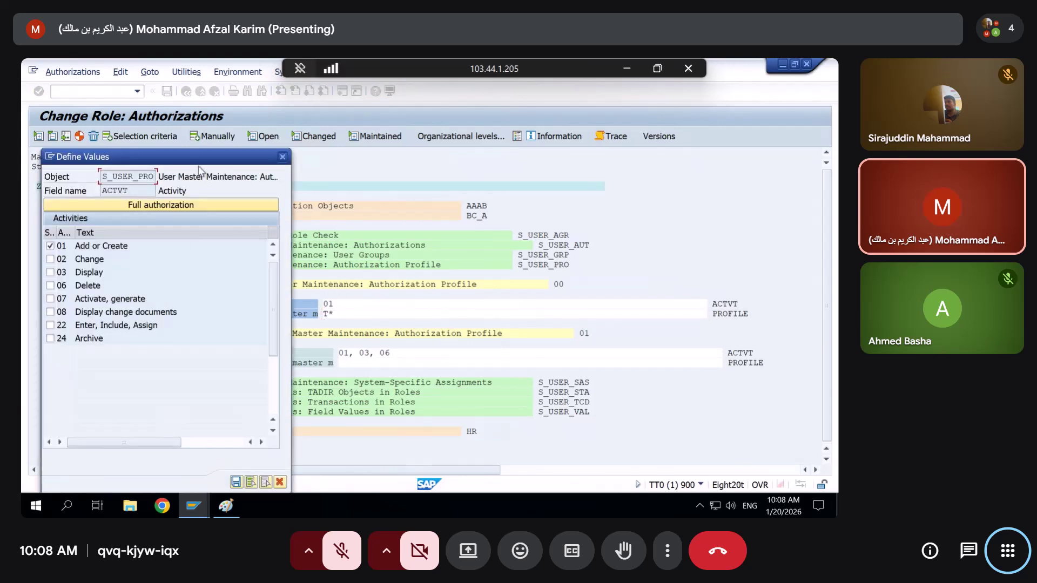
left_click_drag(199, 157, 300, 139)
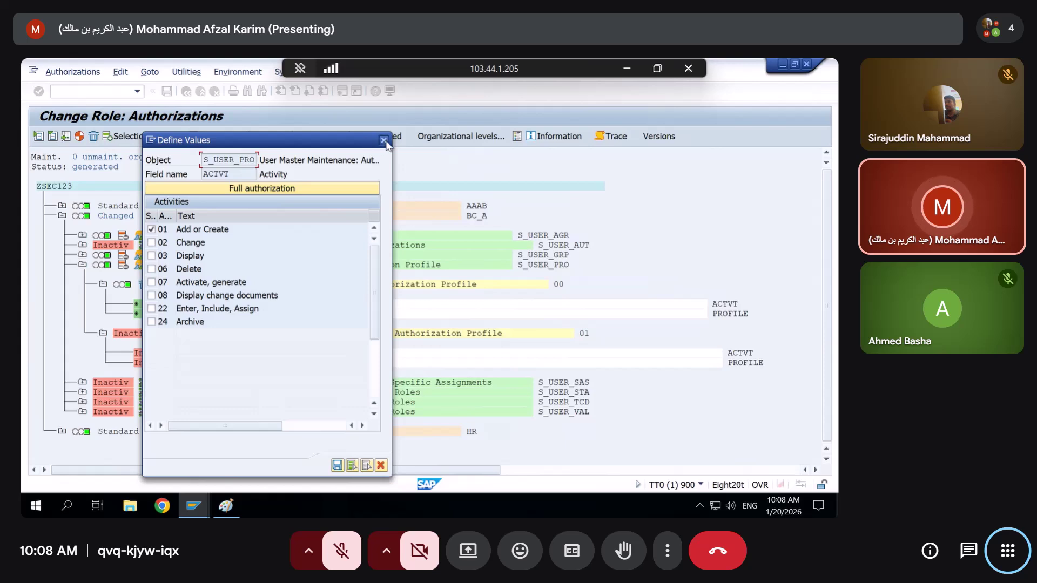
left_click(384, 141)
left_click(186, 91)
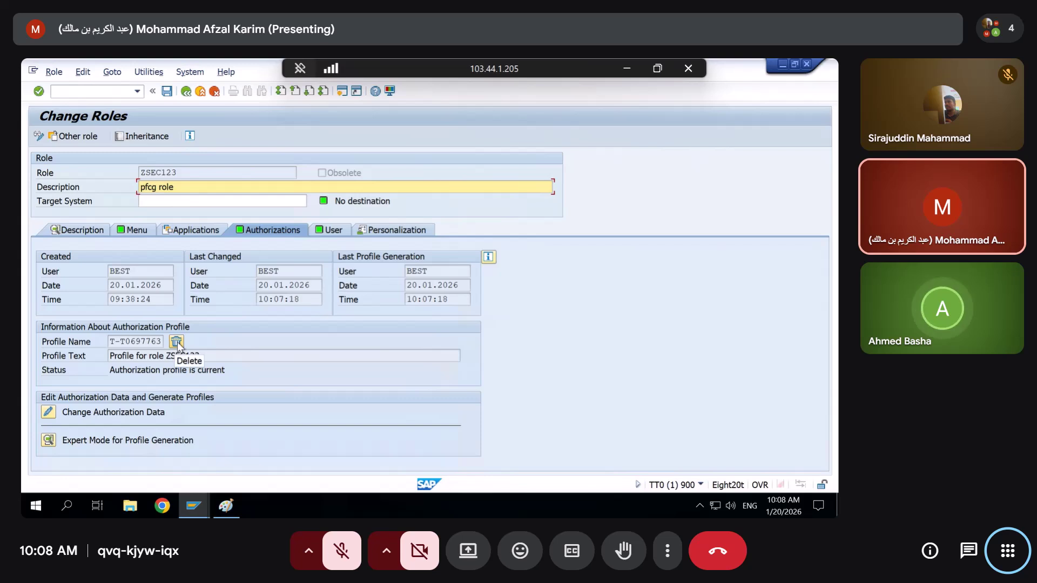
key("alt+Tab")
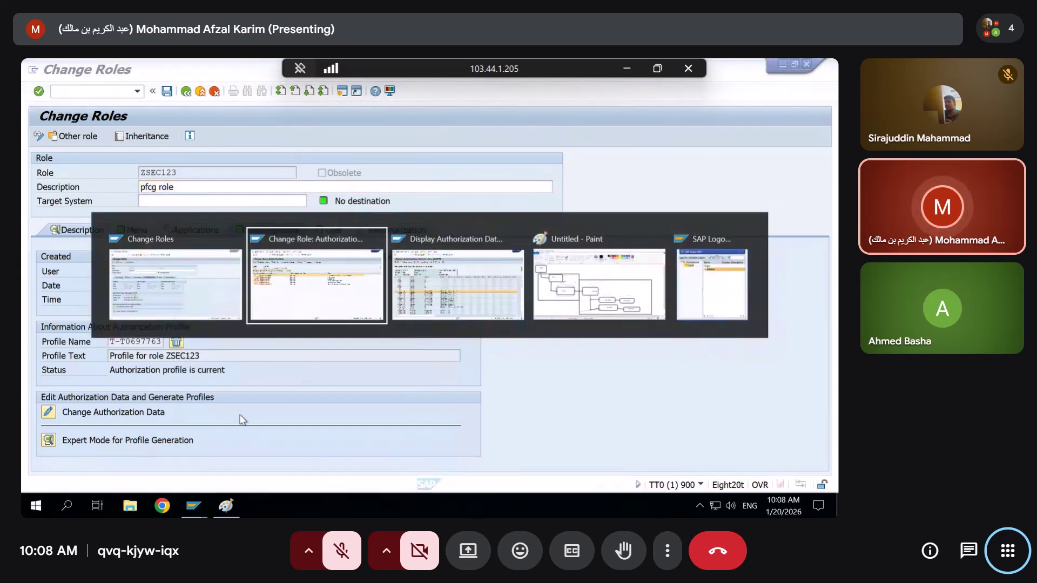
key("alt+Tab")
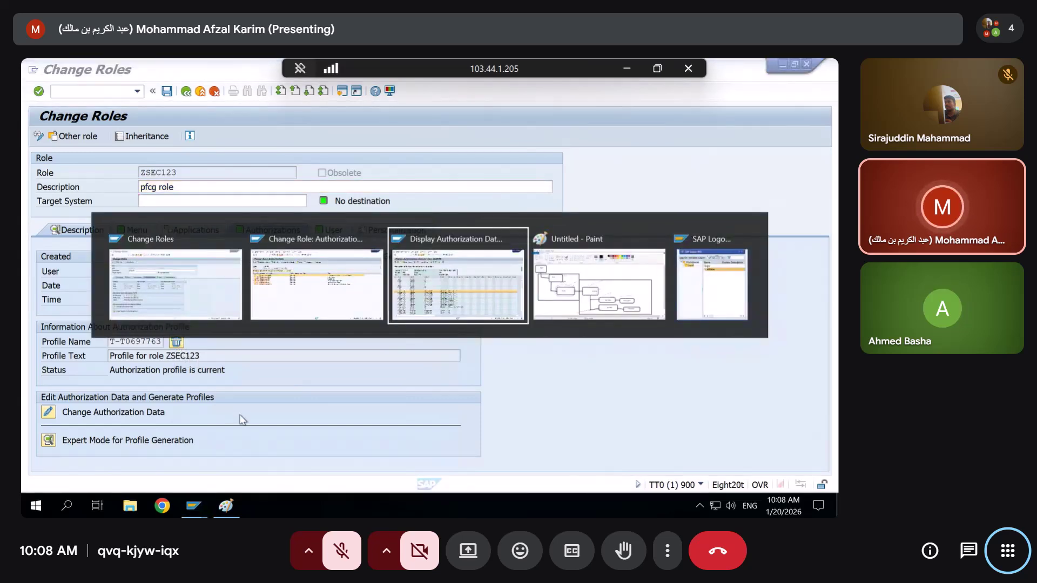
key("alt+shift+Tab")
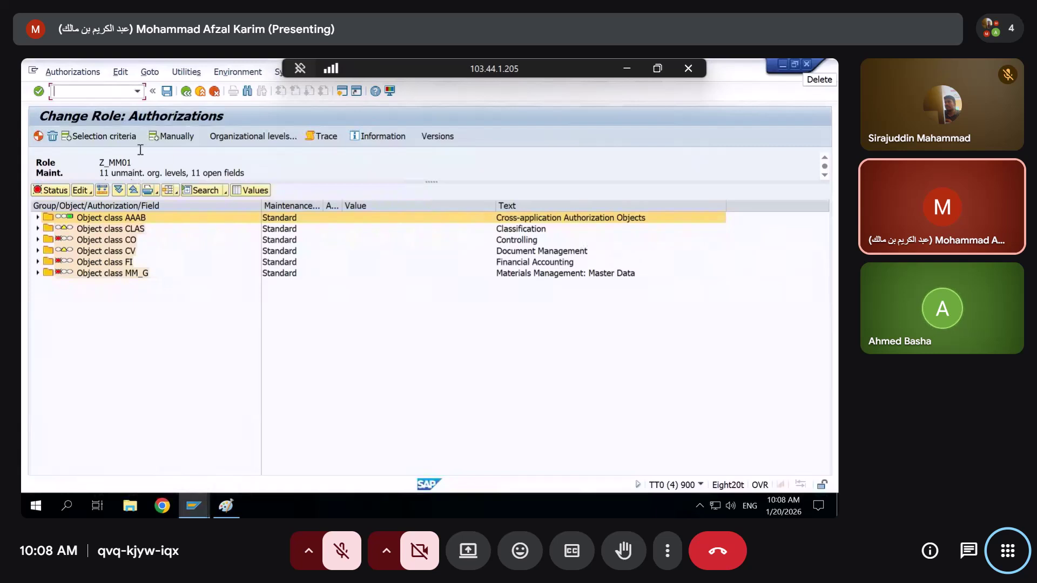
Exit Z_MM01's authorization maintenance without saving the authorization data
left_click(185, 91)
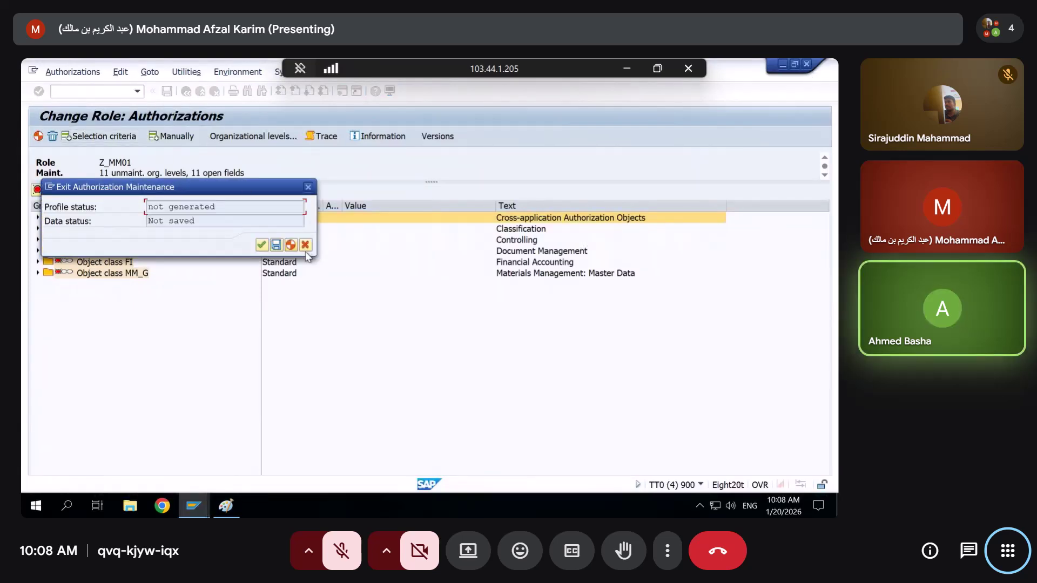
left_click(261, 245)
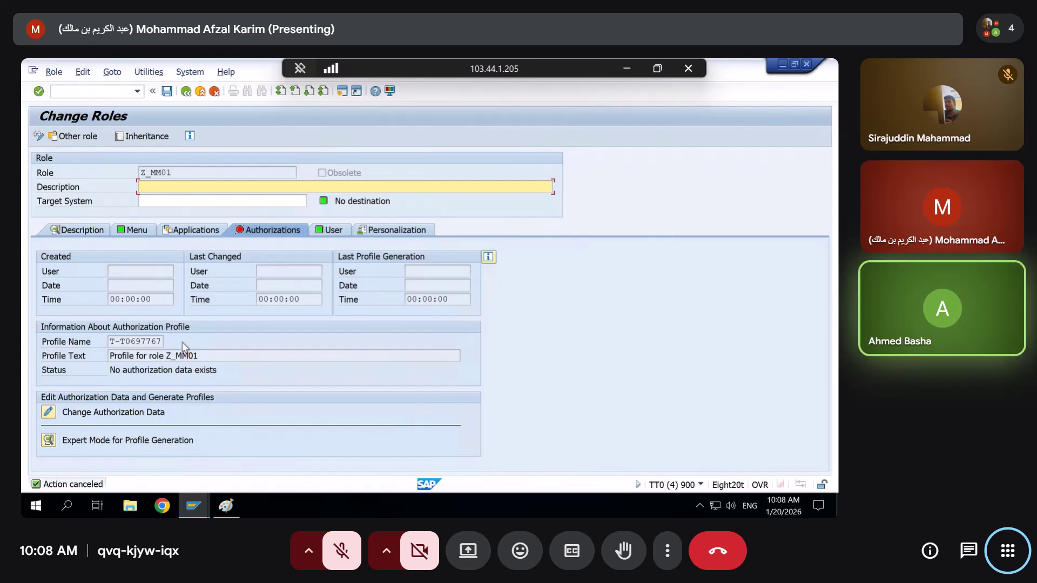
key("alt+Tab")
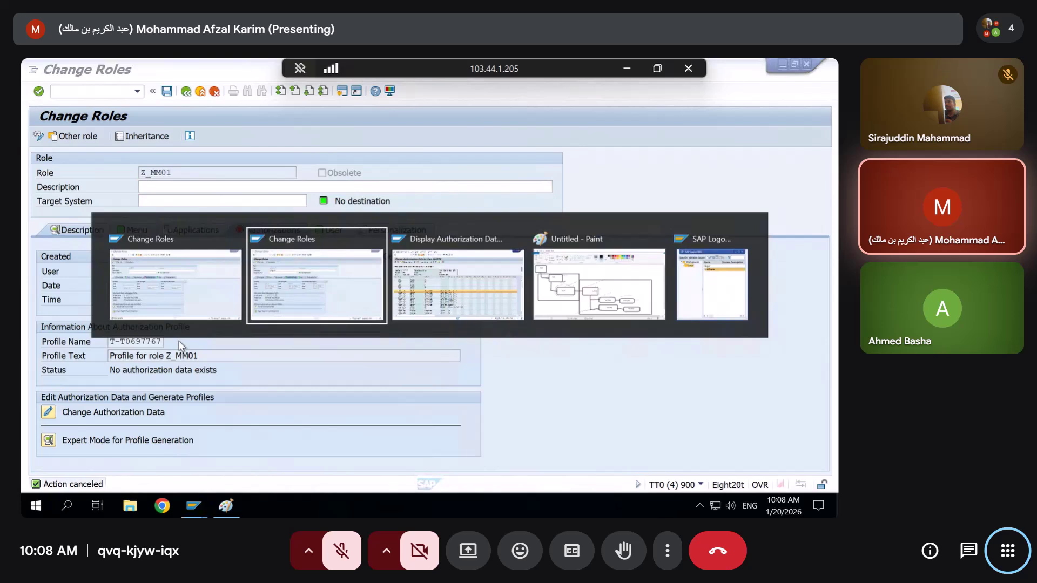
key("alt+Tab")
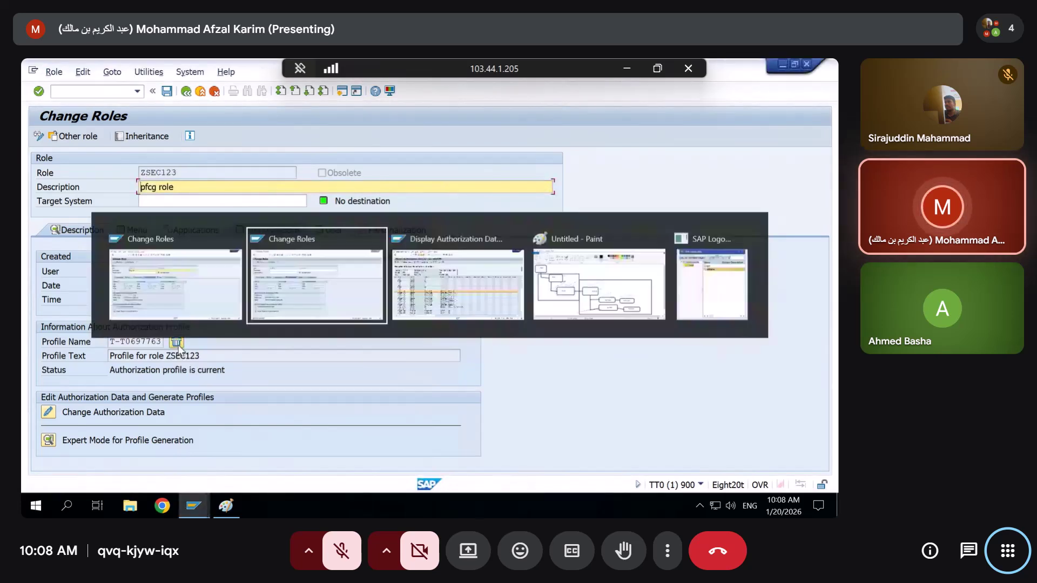
left_click(206, 355)
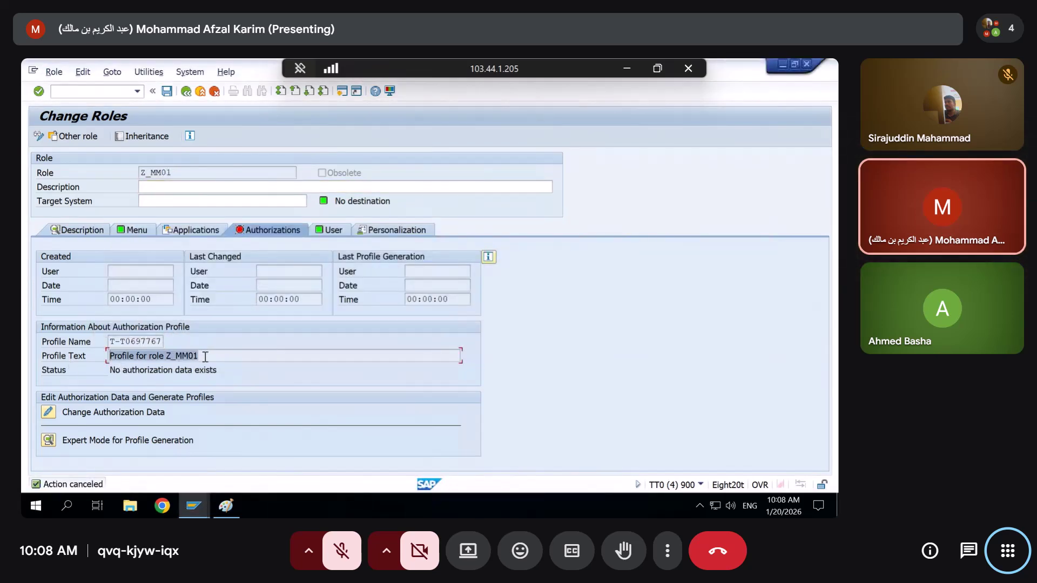
Switch to role ZSEC123's Change Roles window and open its authorization data
key("alt+Tab")
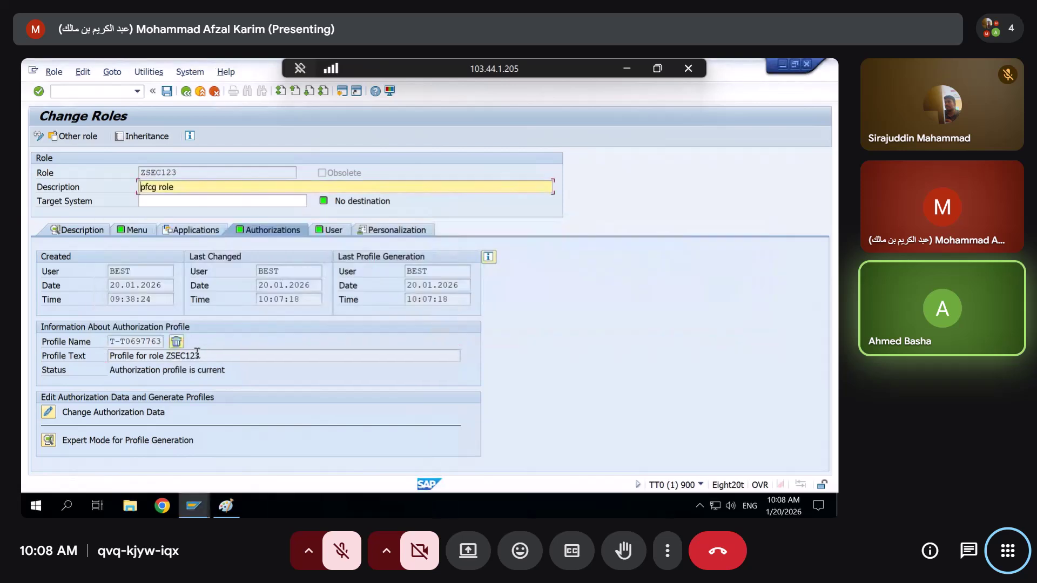
left_click(197, 355)
key("alt+Tab")
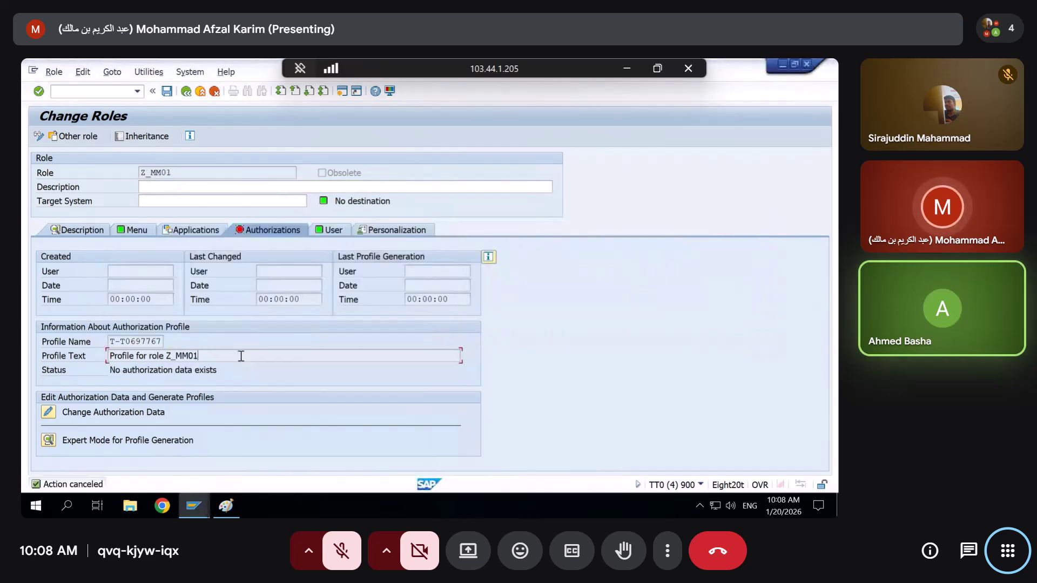
key("alt+Tab")
key("alt+Tab")
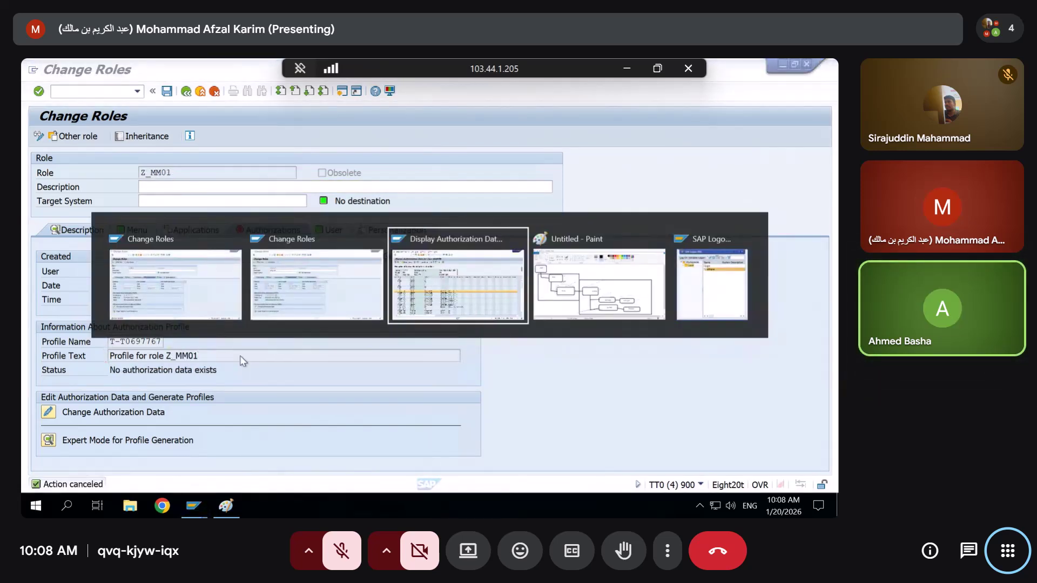
key("alt+shift+Tab")
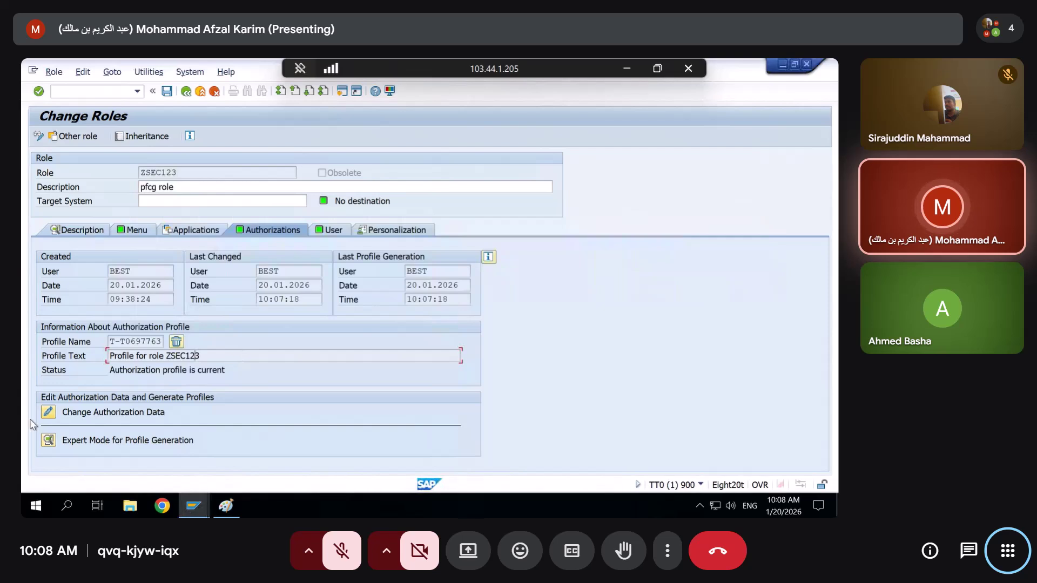
left_click(48, 413)
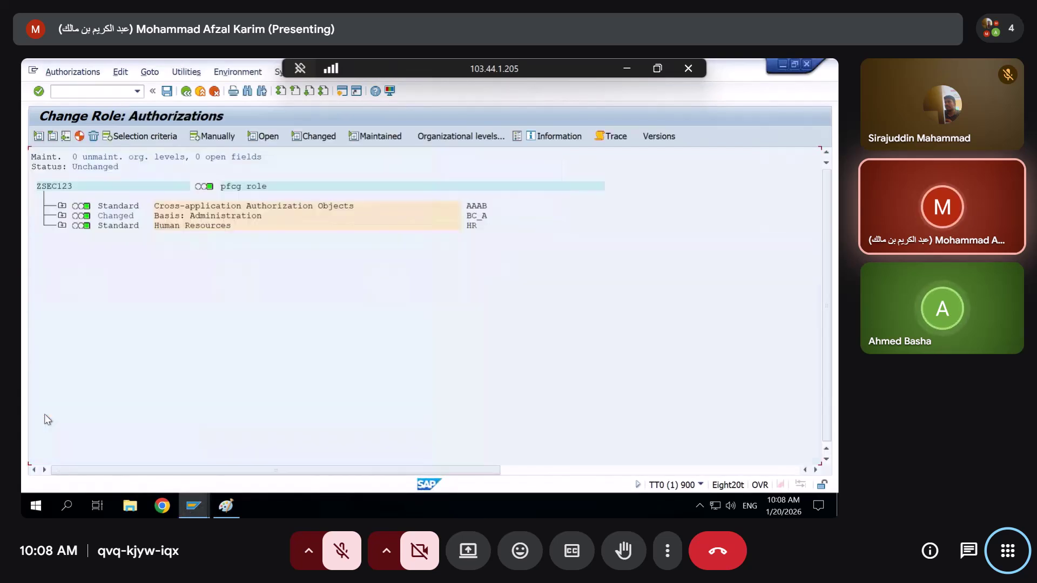
Set ZSEC123's S_USER_PRO activities to 01, 02, 03 and 06
left_click(61, 216)
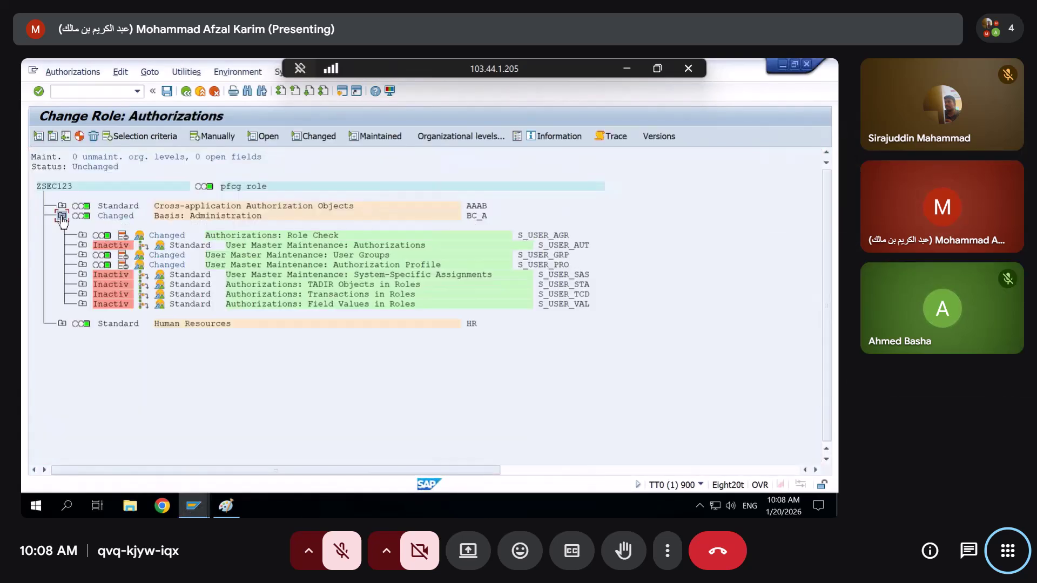
left_click(81, 266)
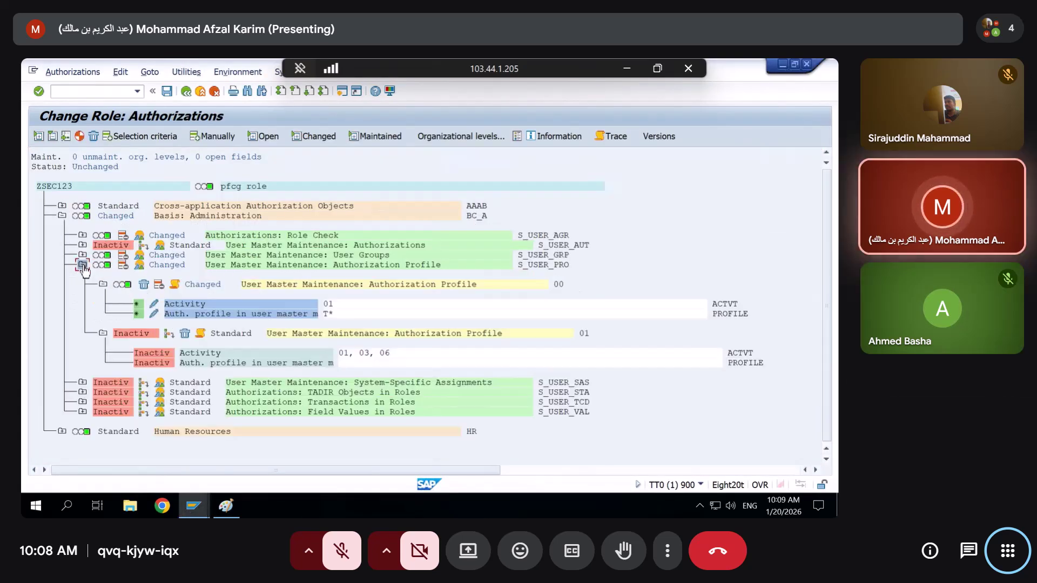
left_click(156, 307)
left_click(50, 259)
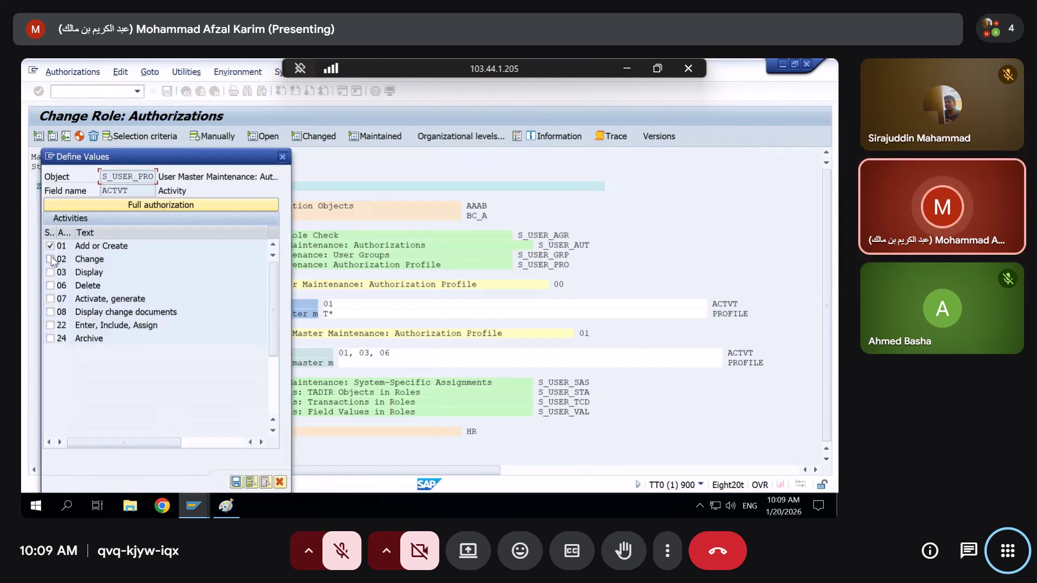
left_click(50, 285)
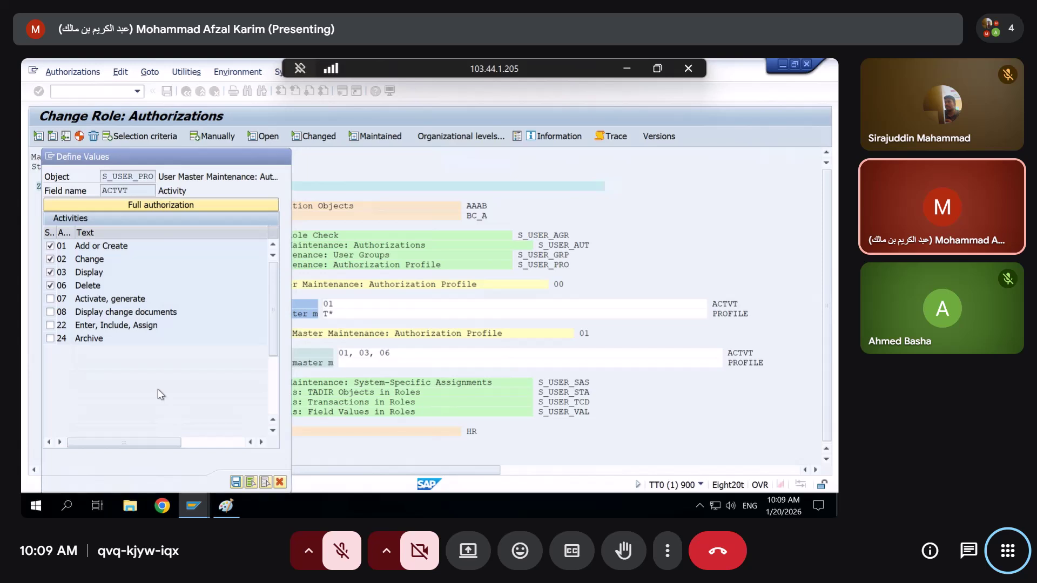
key("Return")
Generate ZSEC123's authorization profile and bring role Z_MM01's window forward
left_click(81, 136)
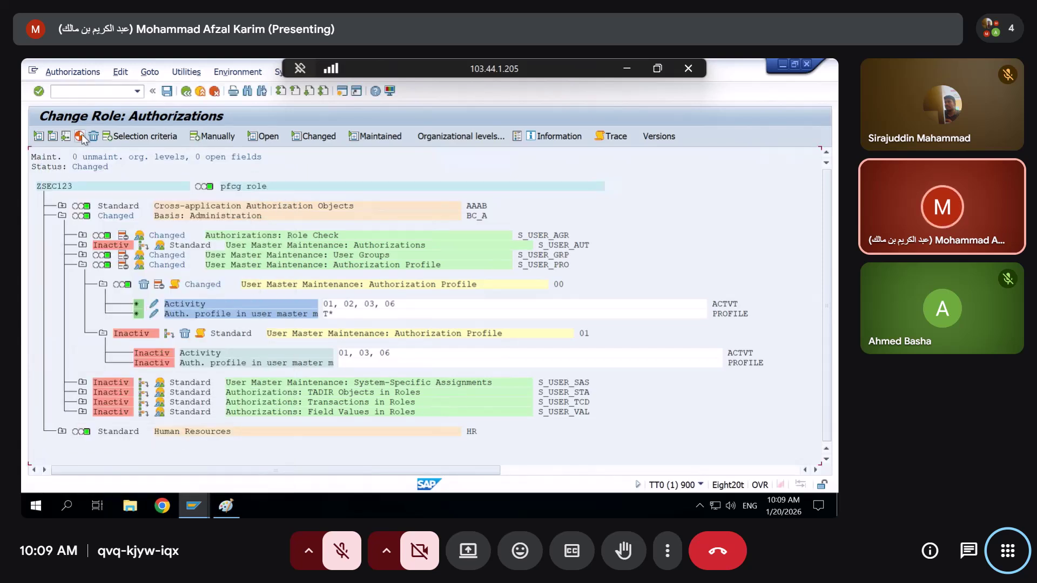
key("alt+Tab")
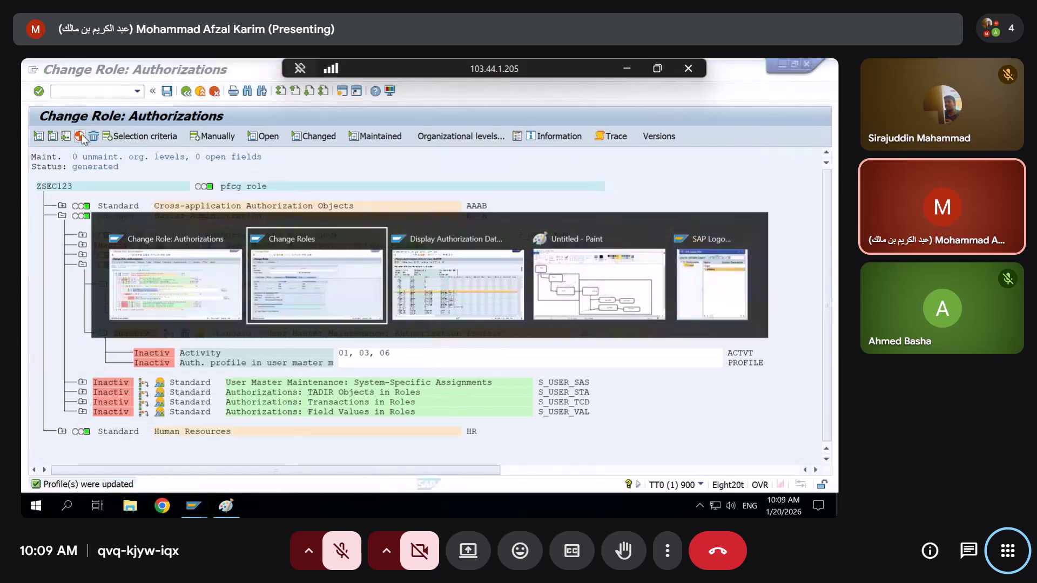
key("alt+Tab")
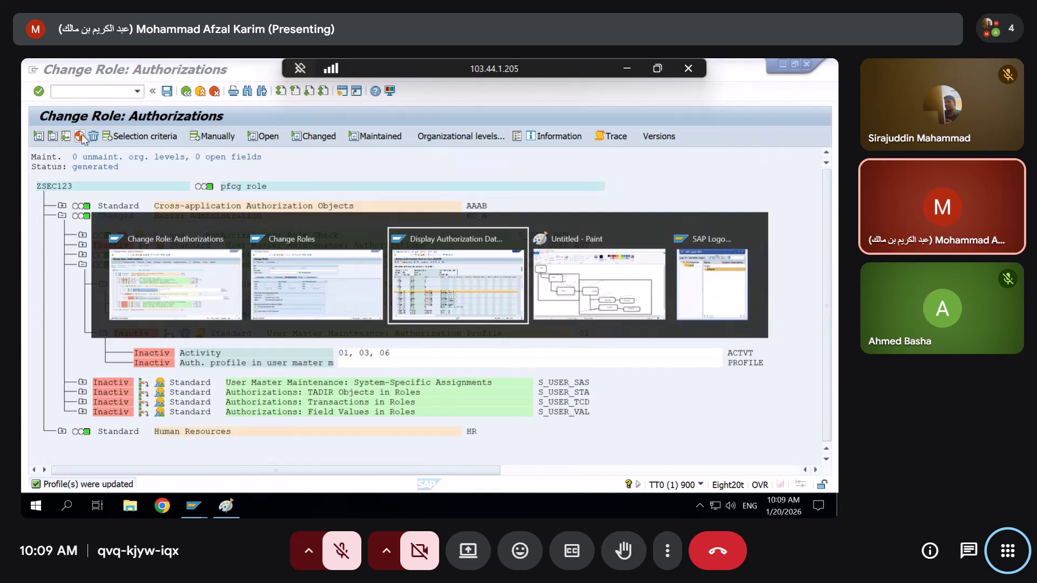
key("alt+shift+Tab")
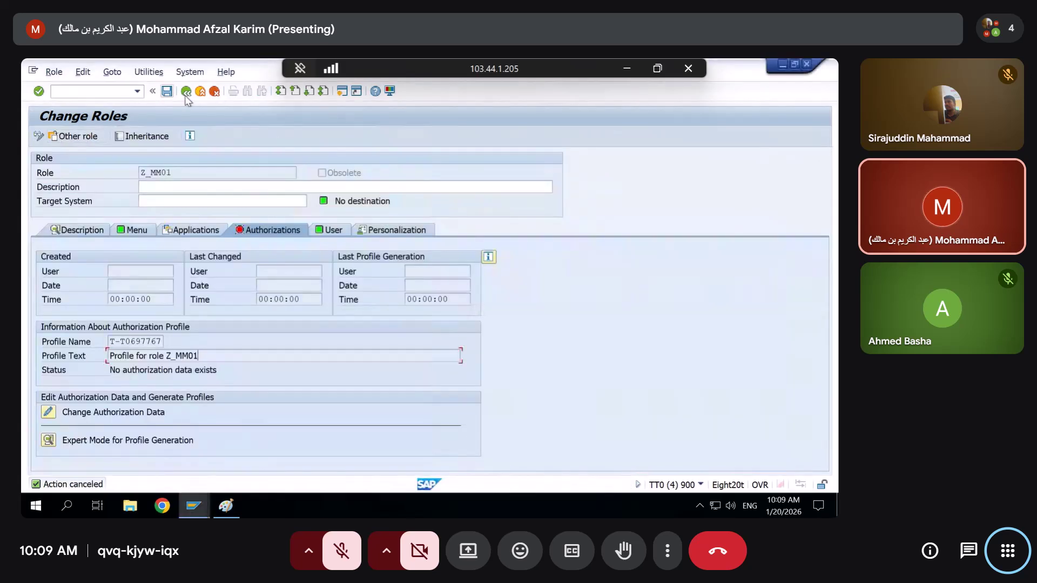
Reopen role Z_MM01 for changing and delete its existing profile name and text
left_click(186, 91)
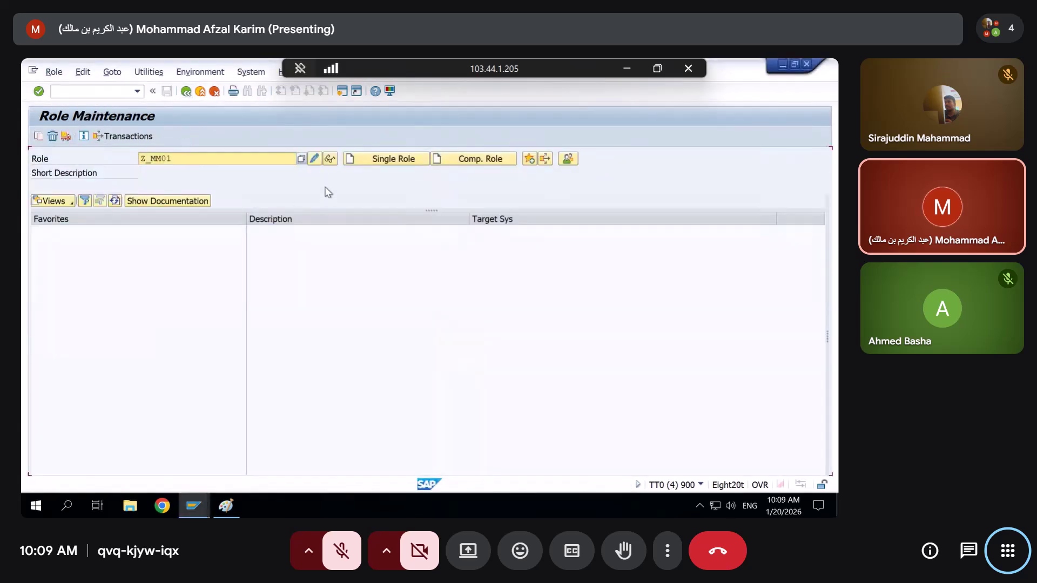
left_click(313, 160)
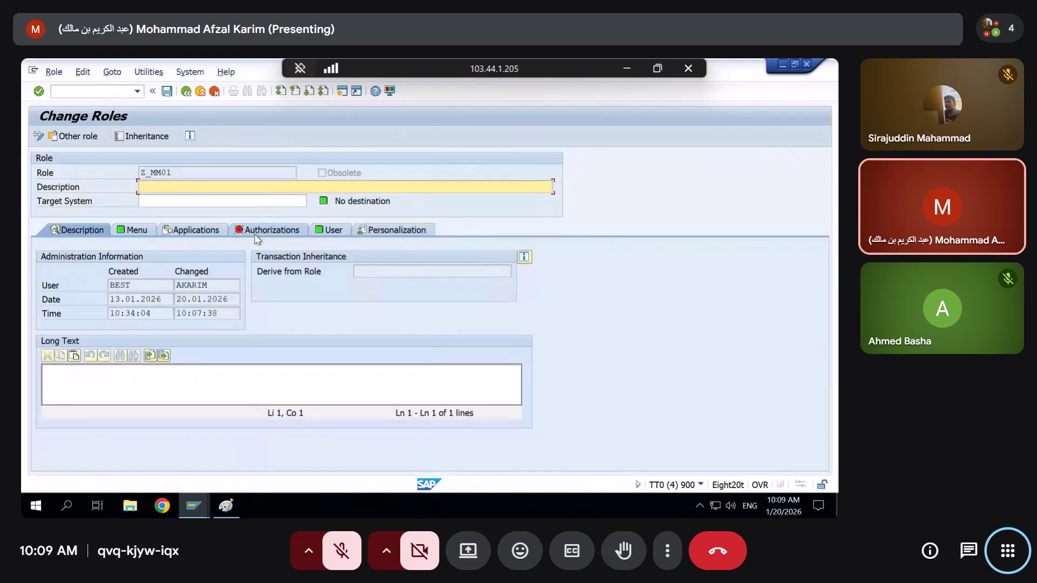
left_click(259, 231)
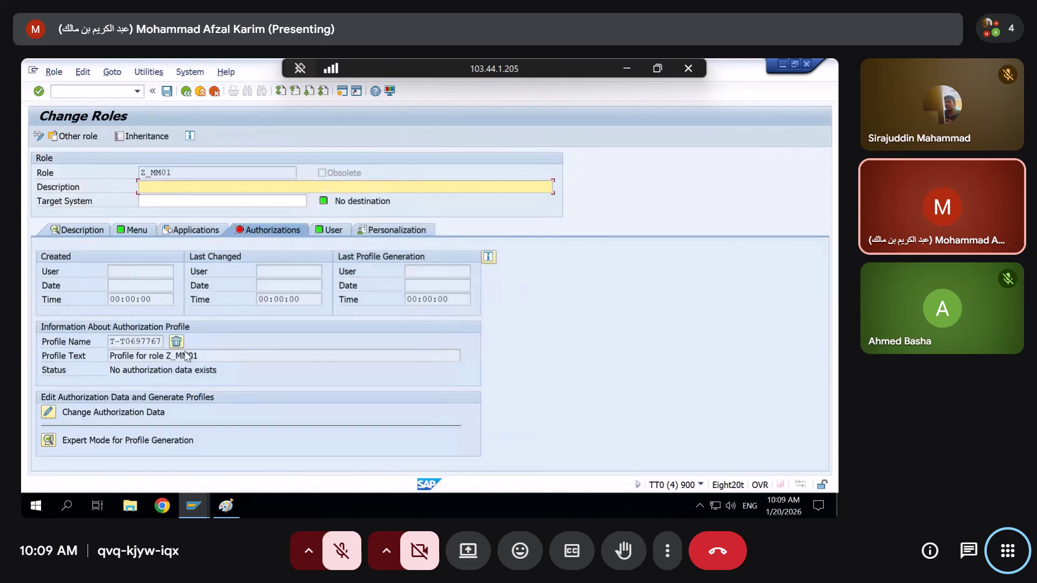
left_click(177, 341)
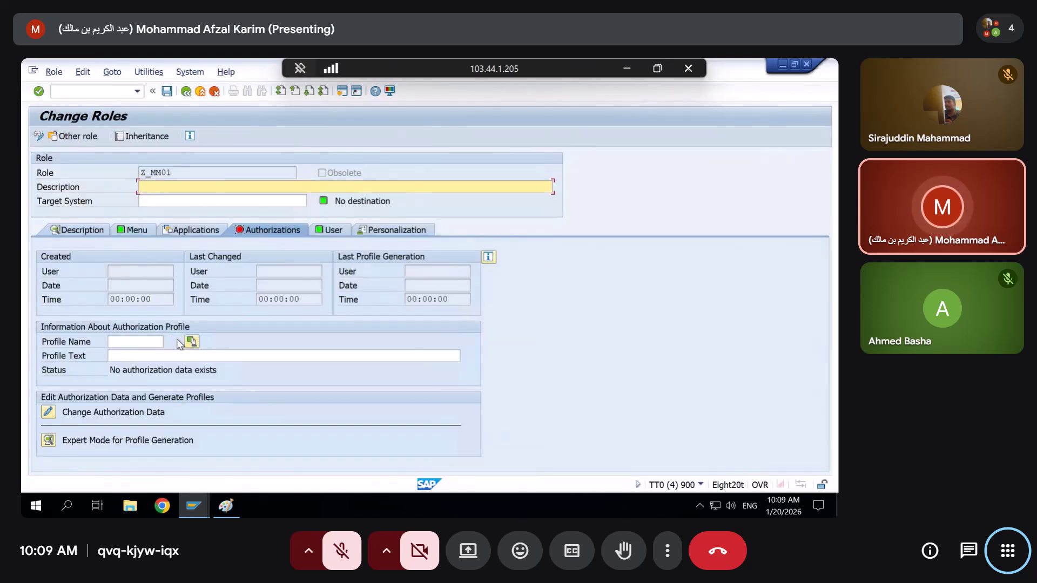
Enter profile name T121323423 with profile text sdfsfsdf for Z_MM01
left_click(143, 342)
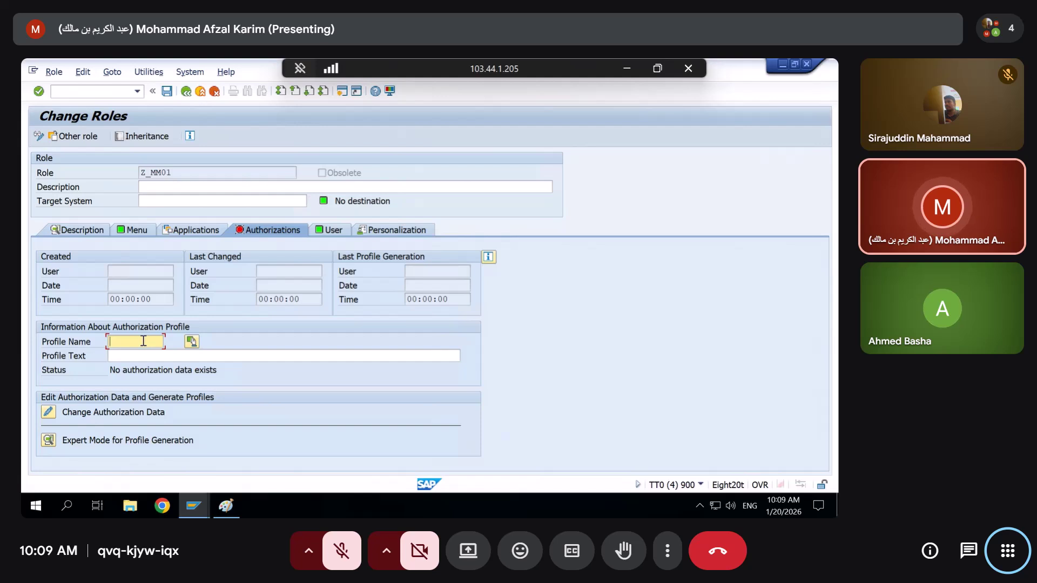
type("T")
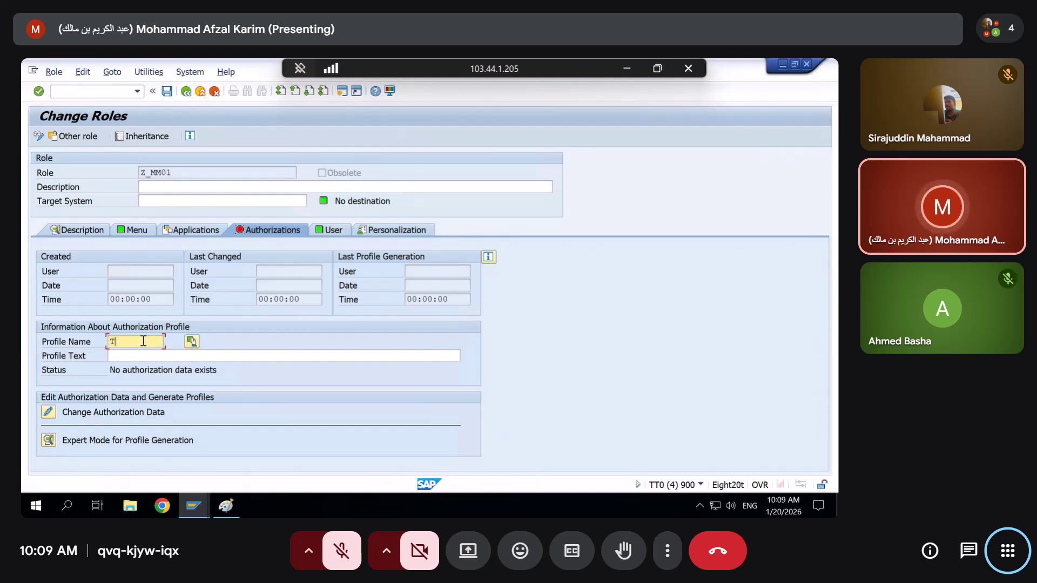
type("121323423")
key("Return")
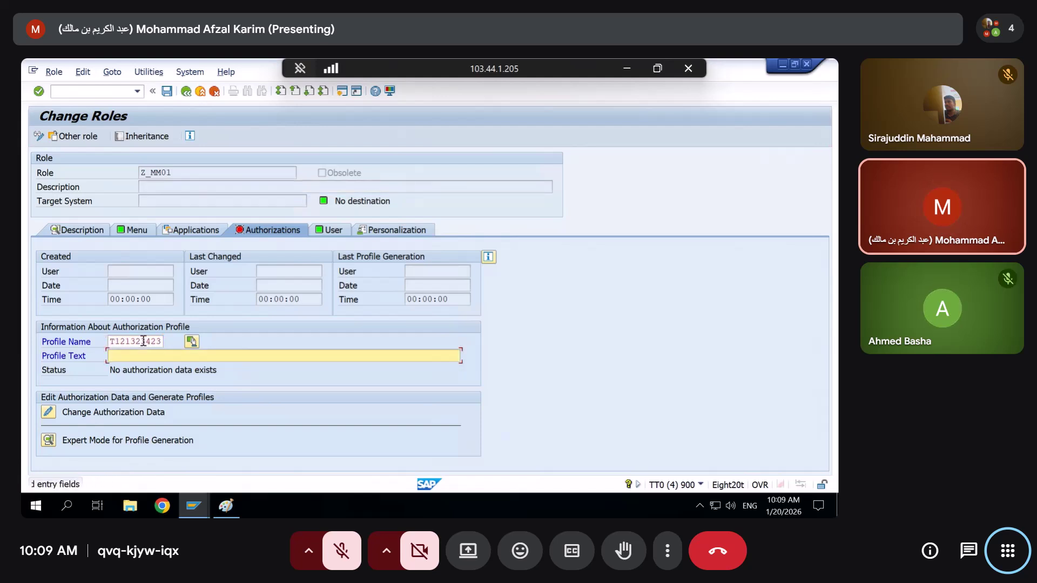
type("sdfsfsdf")
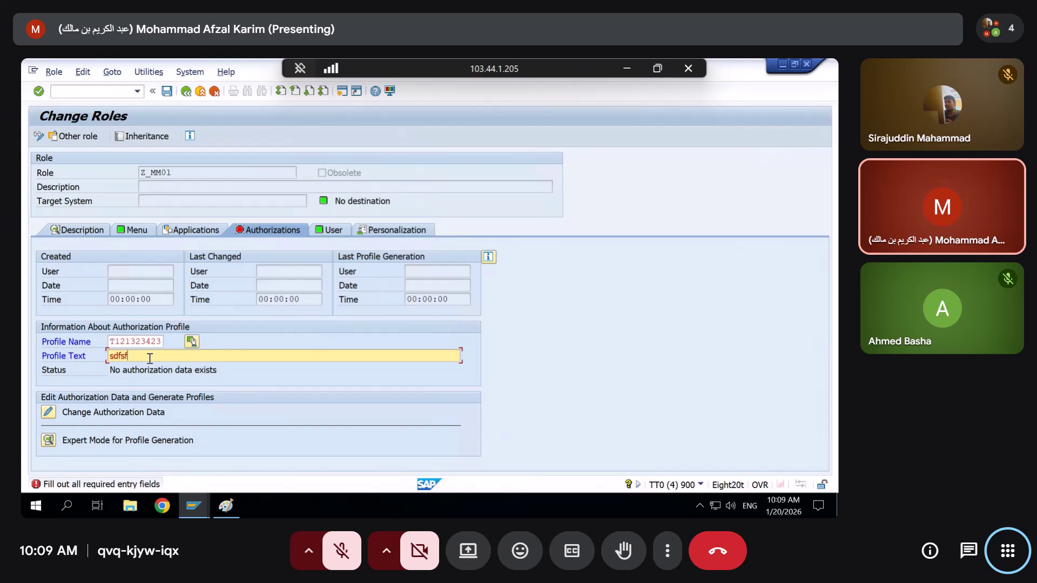
key("Return")
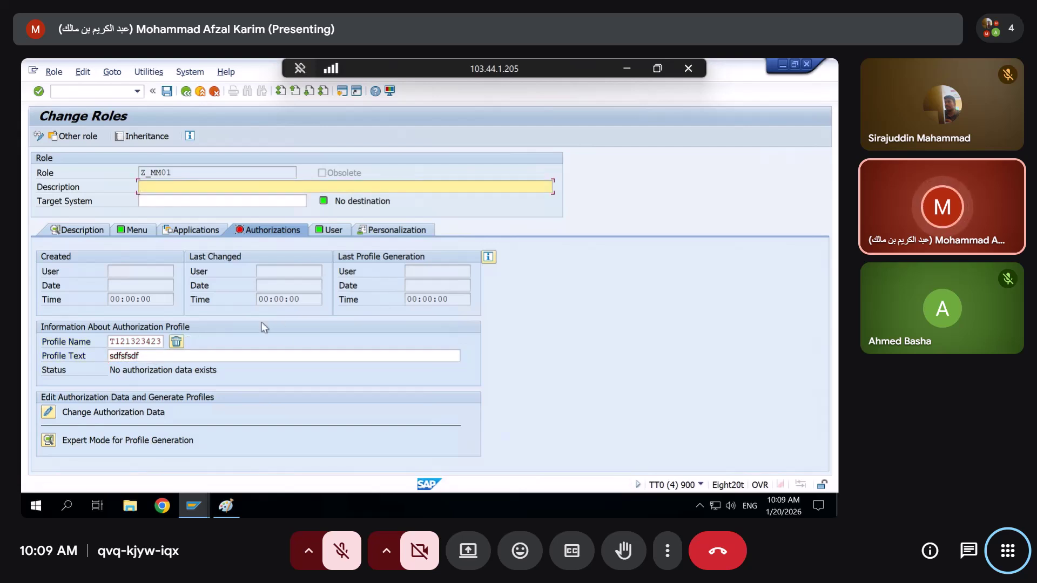
left_click(108, 358)
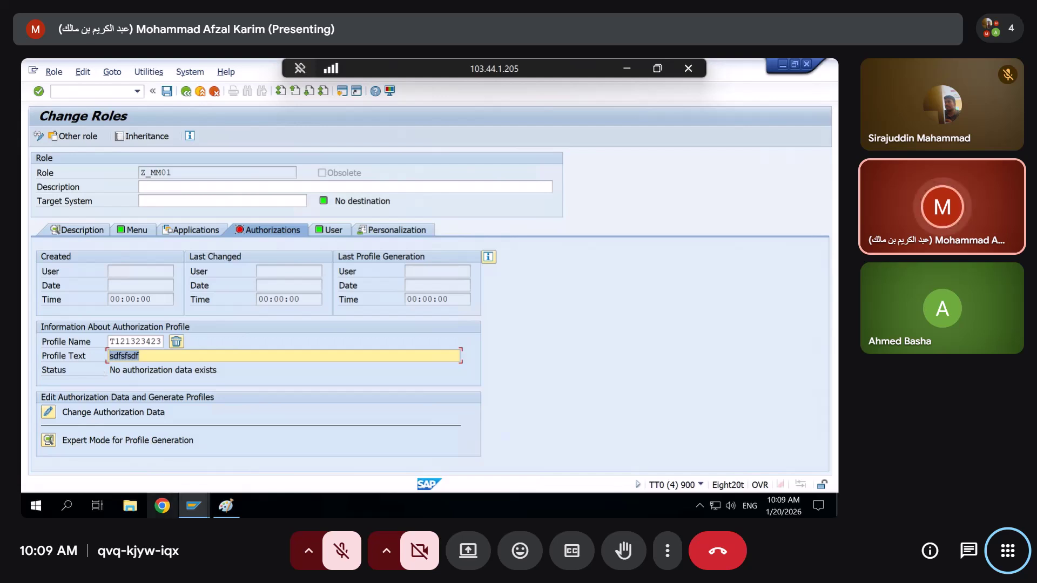
left_click(195, 509)
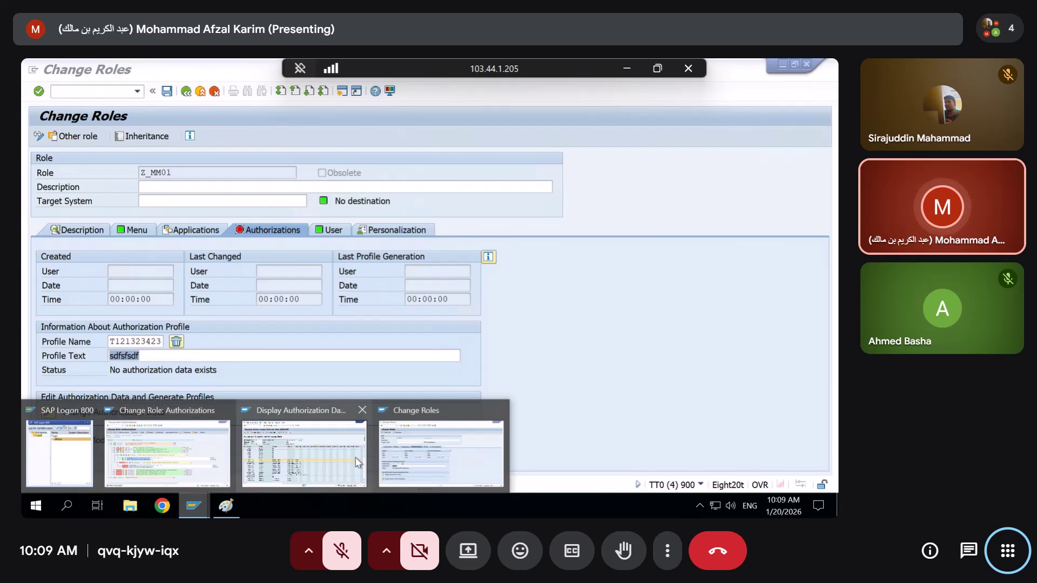
View ZSEC123's Authorization Object field values without changes, then start PFCG in a new session via /opfcg
left_click(148, 459)
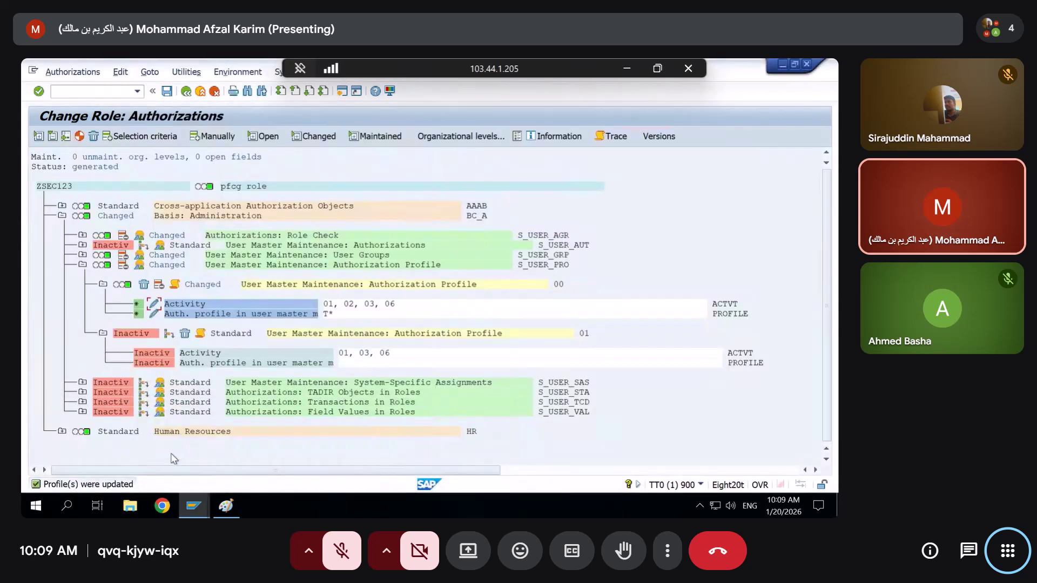
left_click(82, 411)
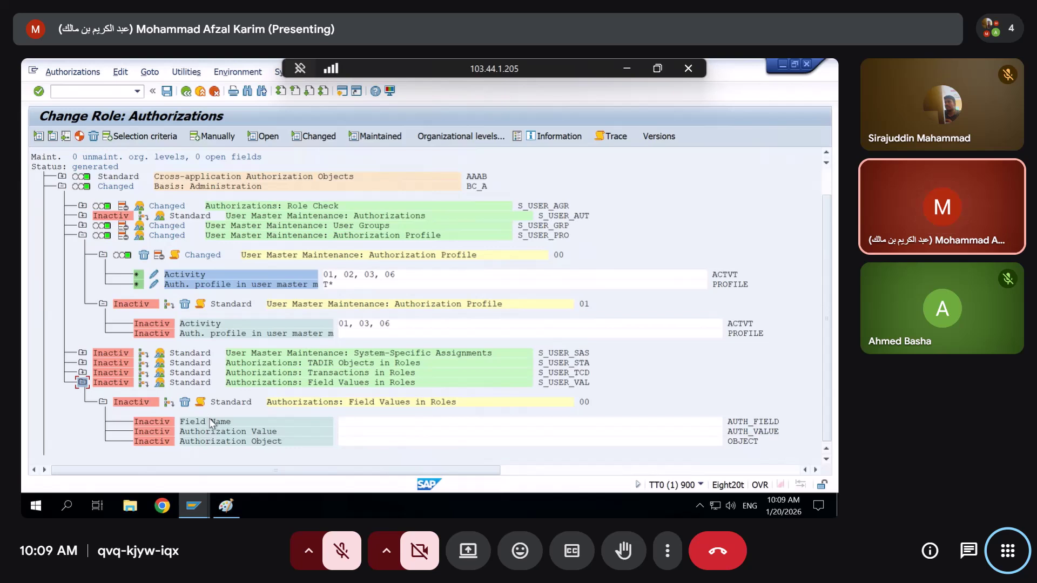
scroll(211, 421, "down", 1)
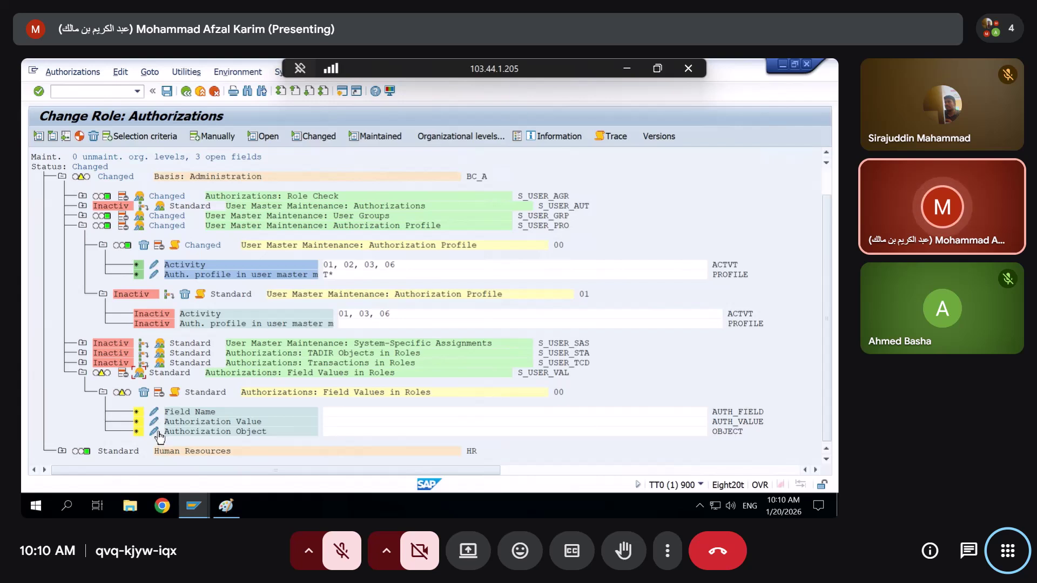
left_click(156, 433)
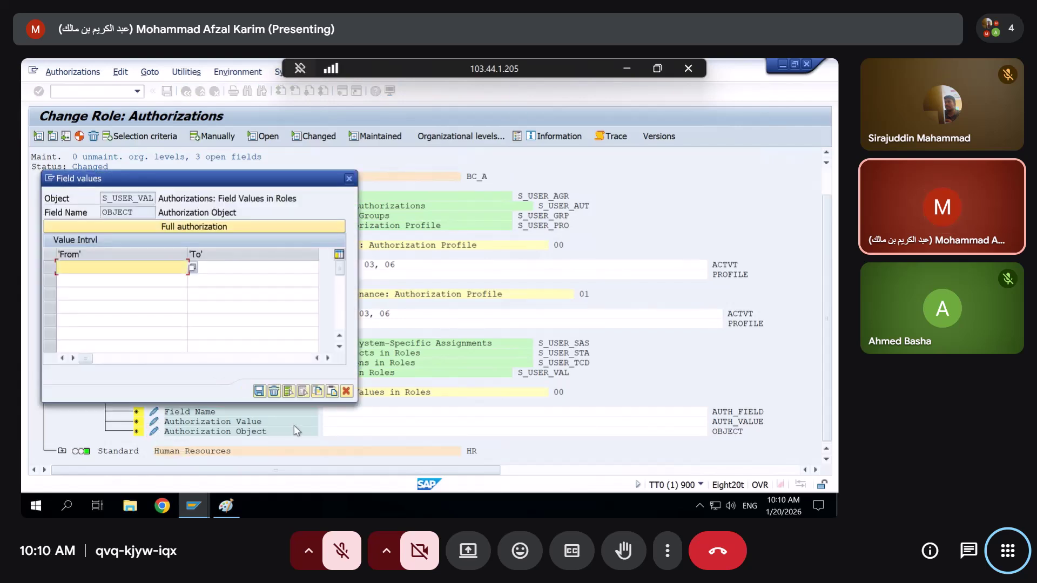
left_click(346, 391)
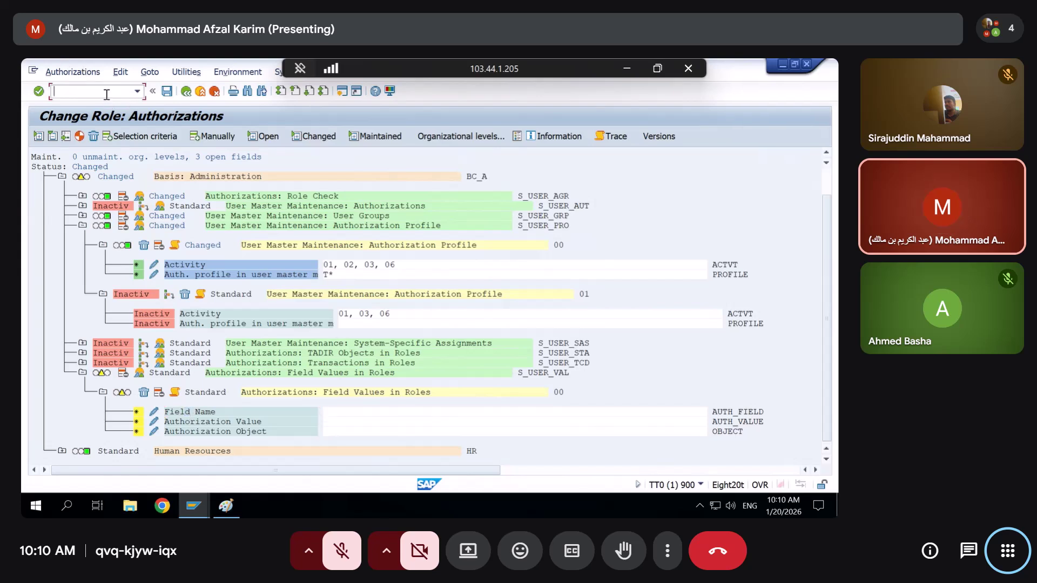
type("/opfcg")
key("Return")
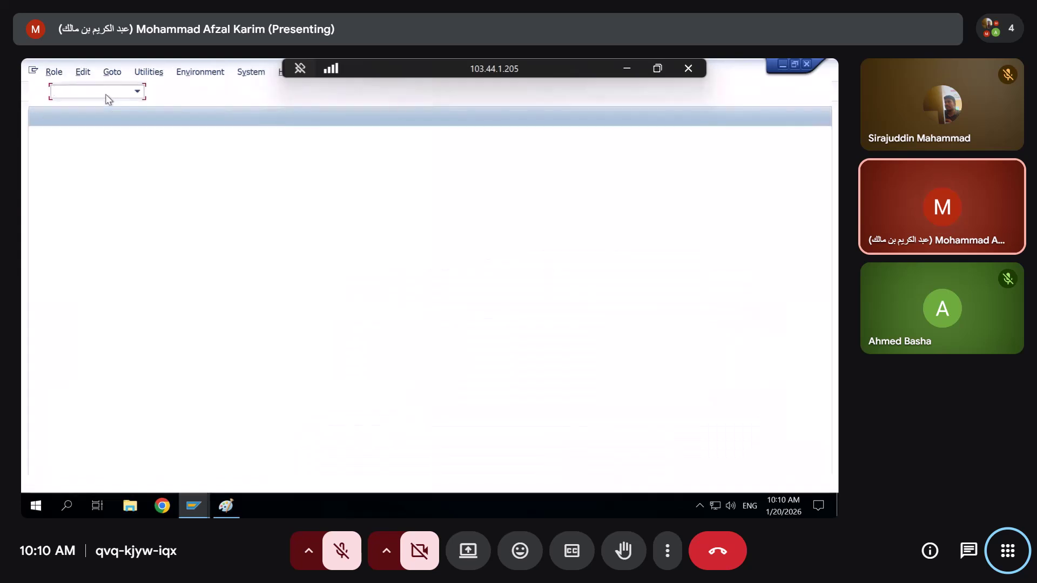
Open role Z_SECURITY111 for changing and confirm its menu contains PFCG
key("Delete")
key("Delete")
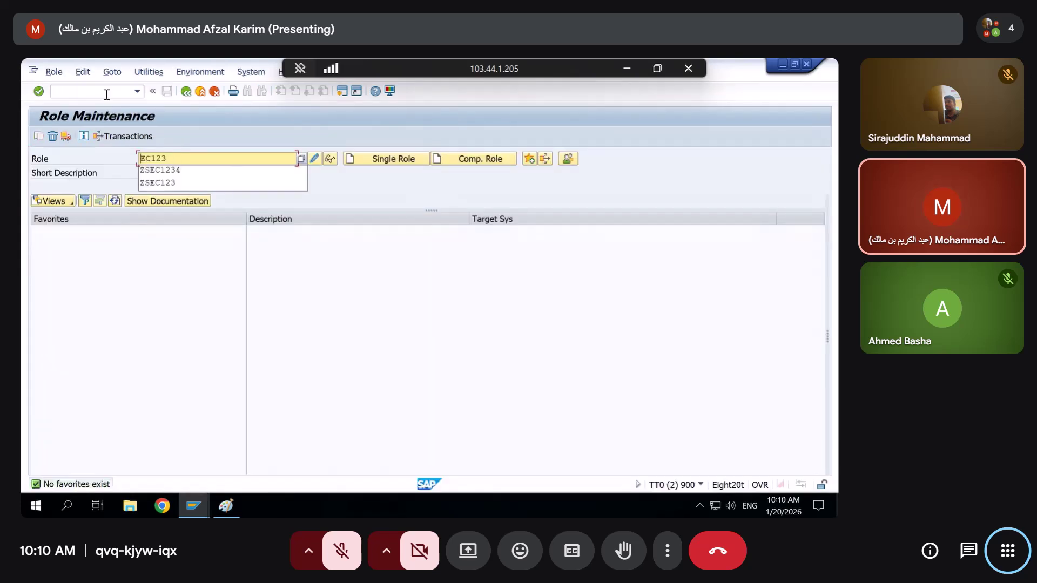
key("Down")
key("Down")
key("Down")
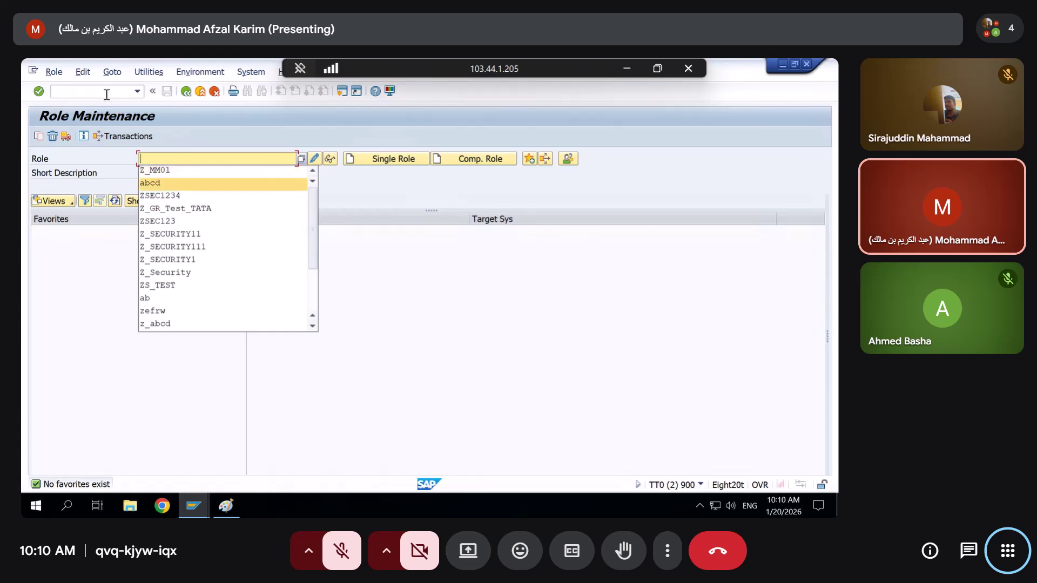
key("Down")
key("Down")
key("Down")
key("Down")
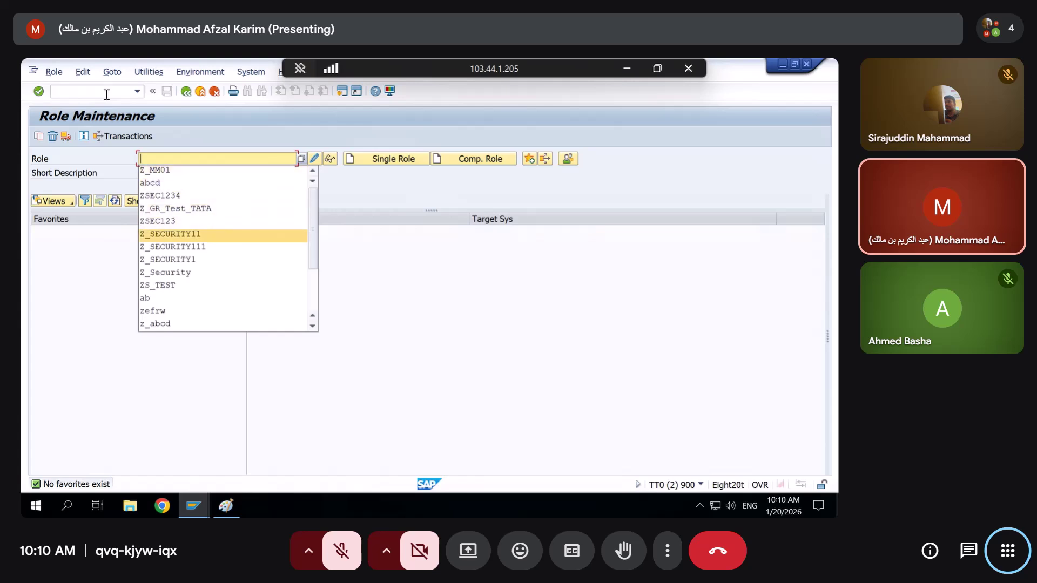
key("Return")
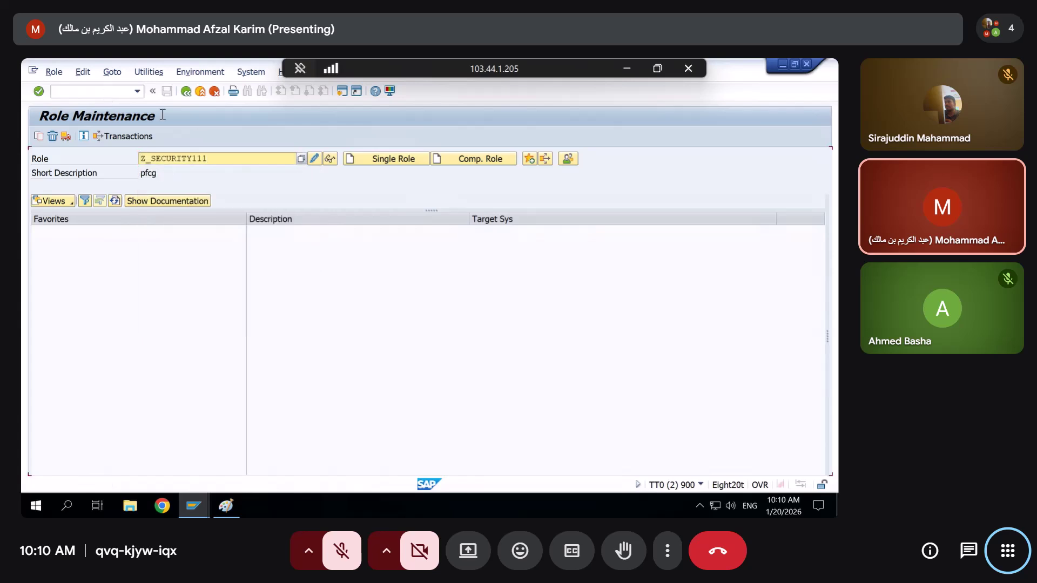
left_click(316, 159)
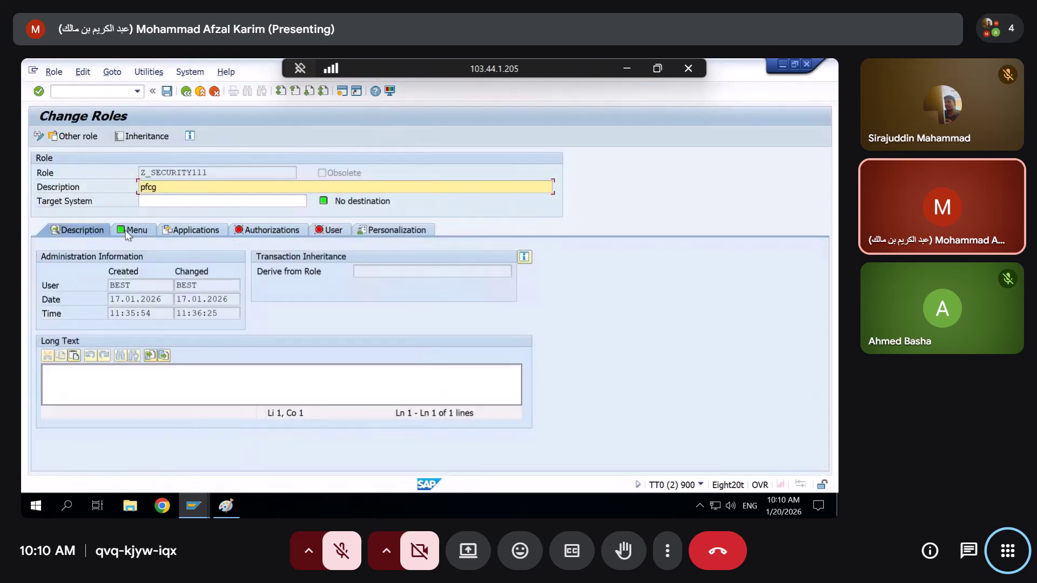
left_click(132, 231)
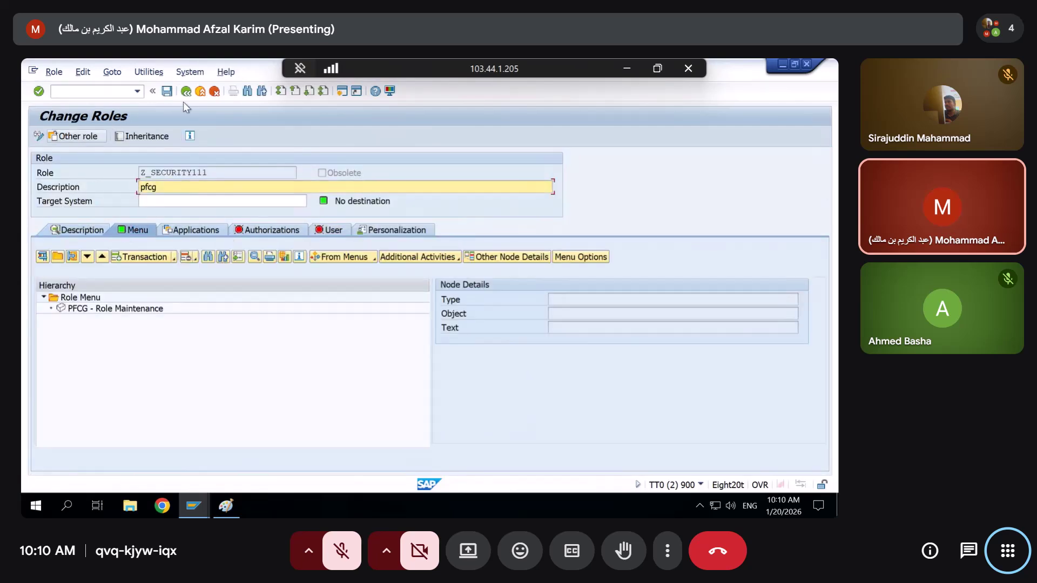
Open role Z_SECURITY11 and edit its authorization data
left_click(190, 93)
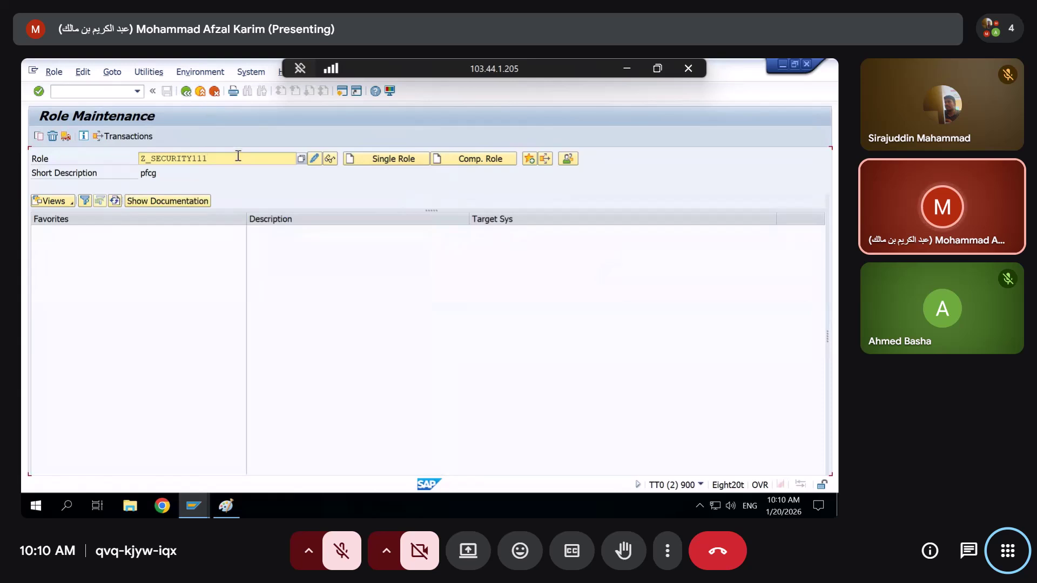
key("BackSpace")
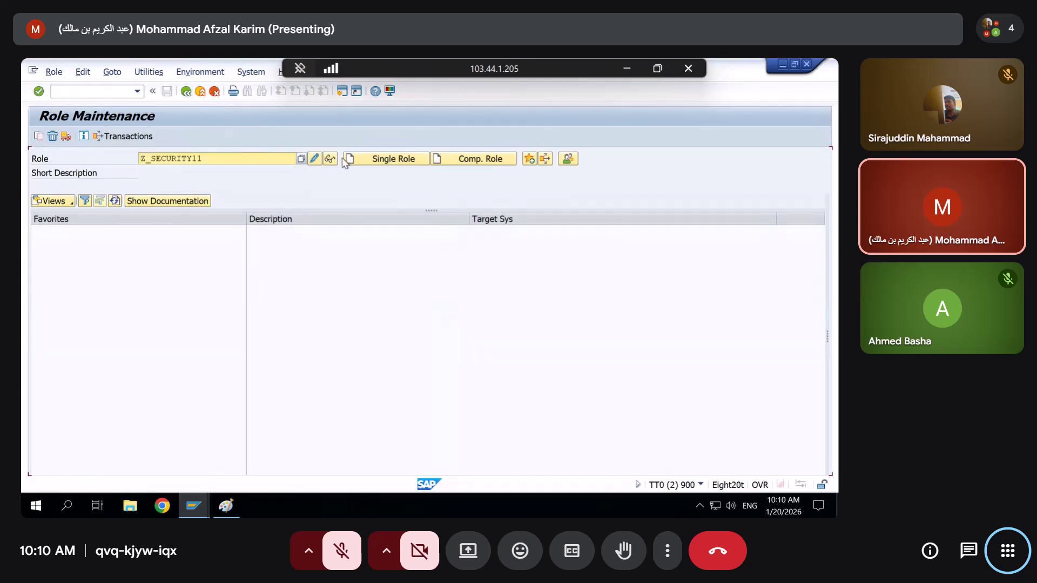
left_click(330, 158)
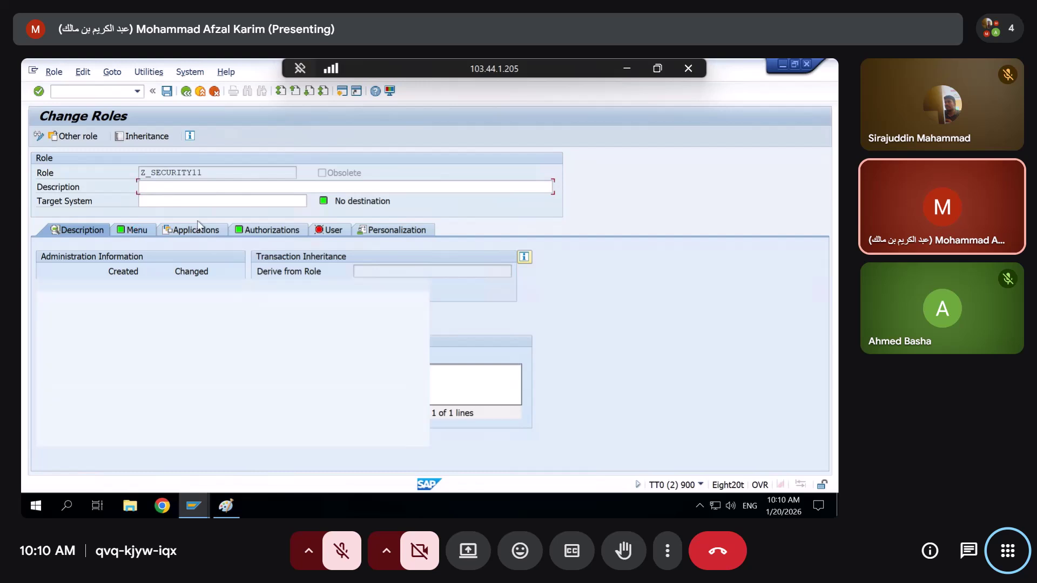
left_click(270, 230)
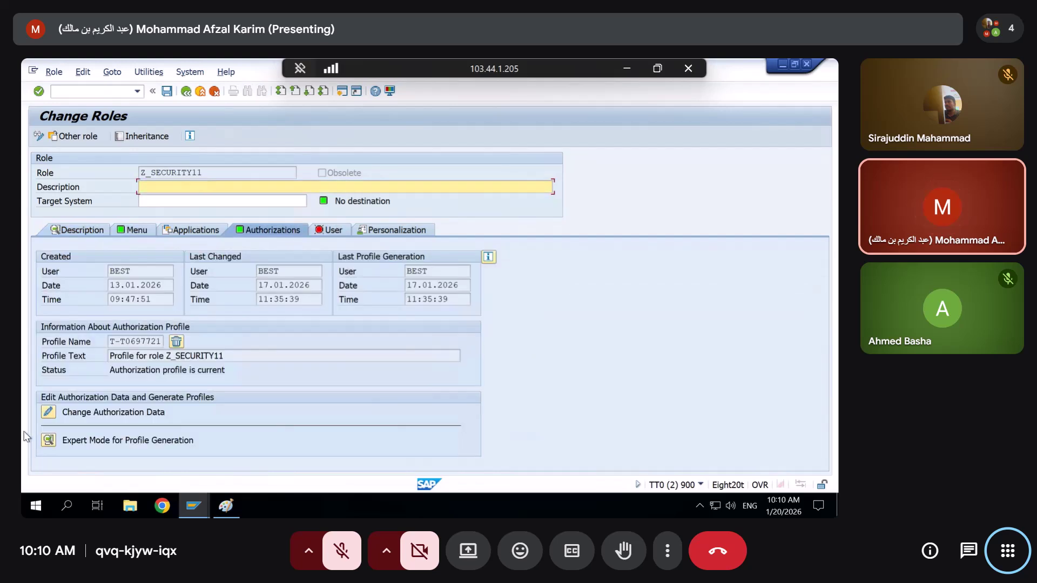
left_click(48, 412)
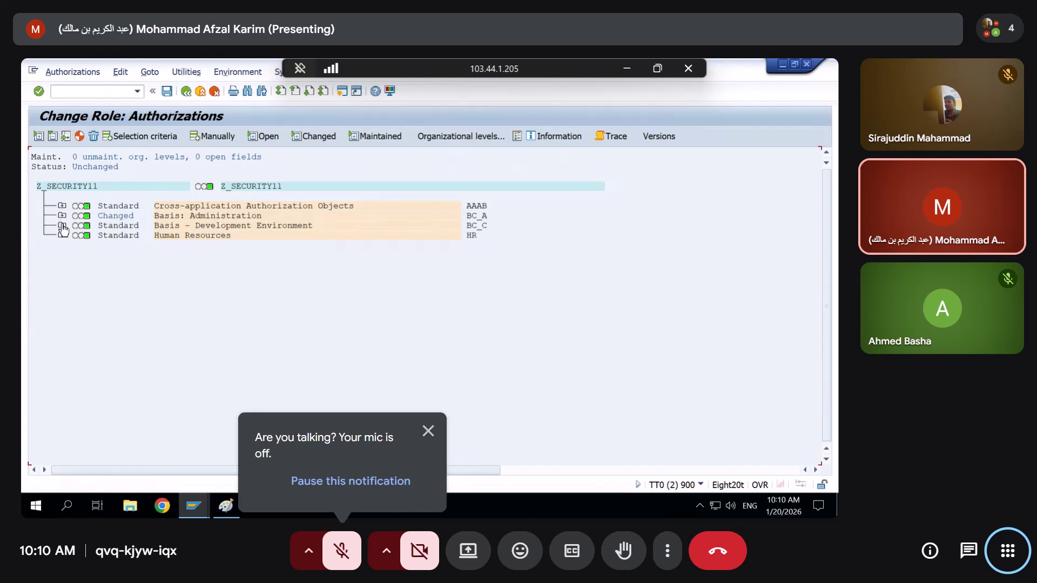
Expand Basis: Administration and S_USER_AUT in Z_SECURITY11 and activate the inactive user master authorization
left_click(62, 226)
left_click(62, 216)
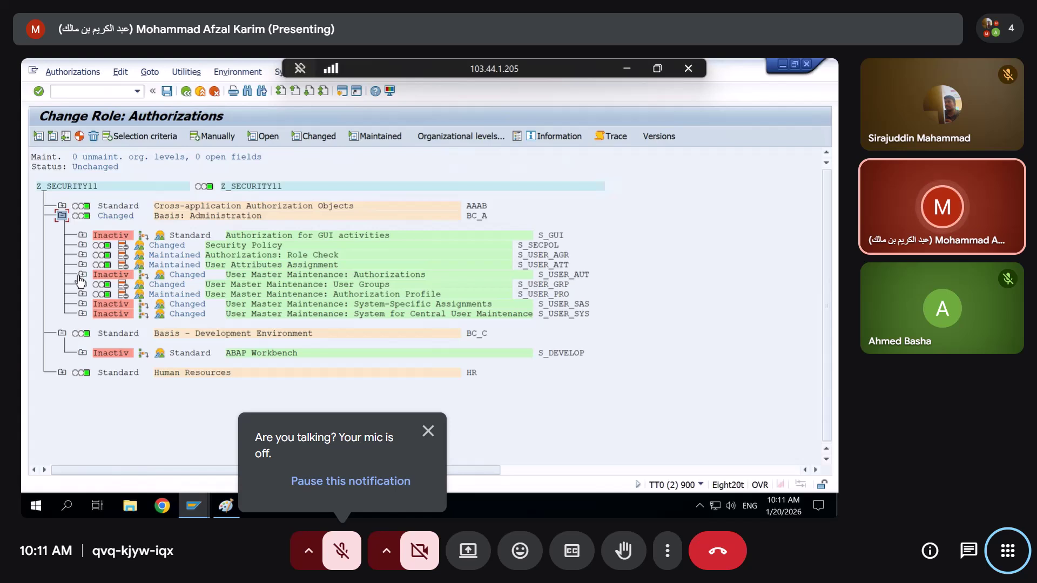
left_click(82, 275)
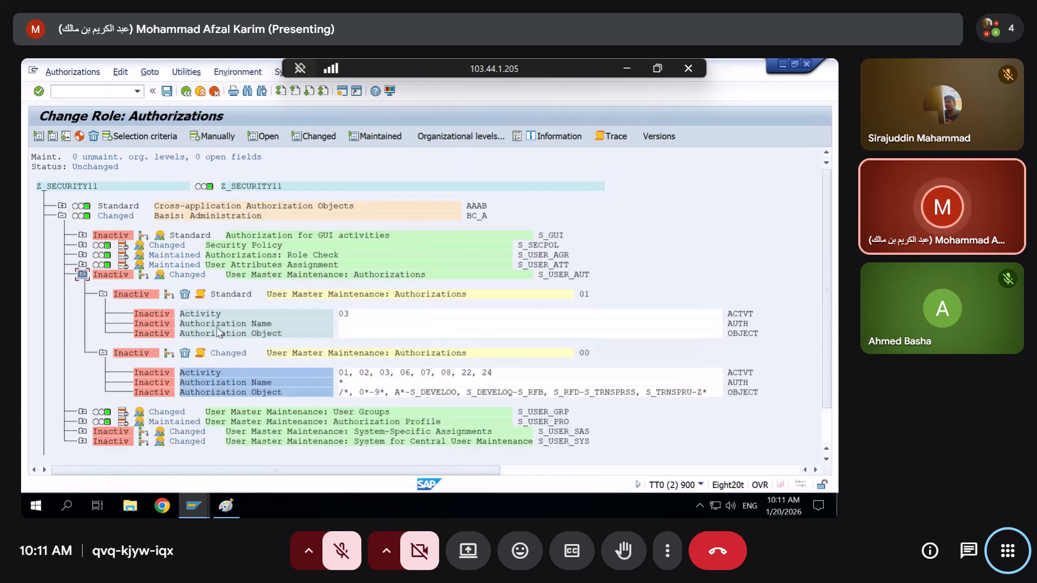
left_click(547, 276)
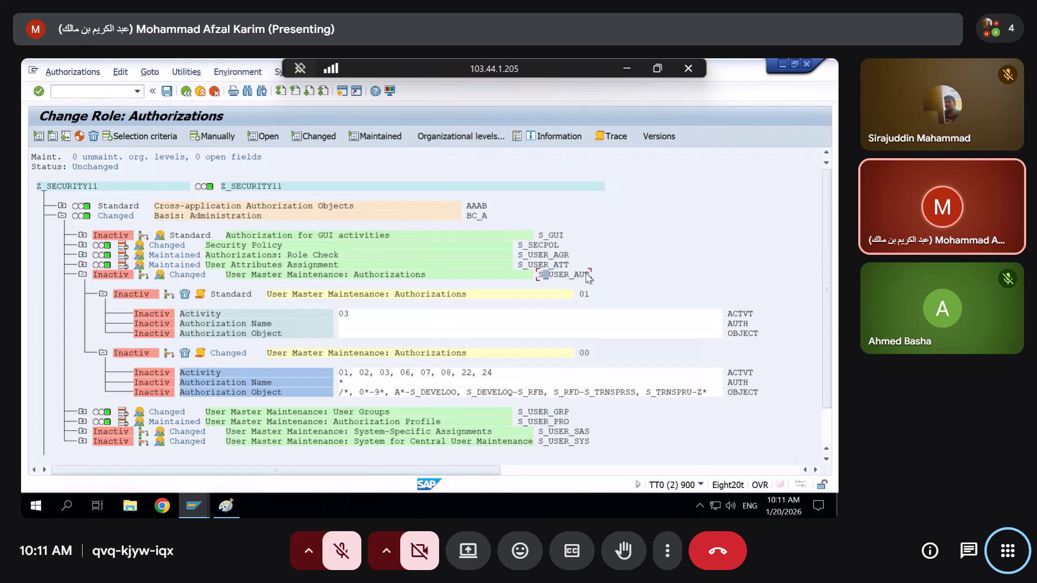
left_click(168, 354)
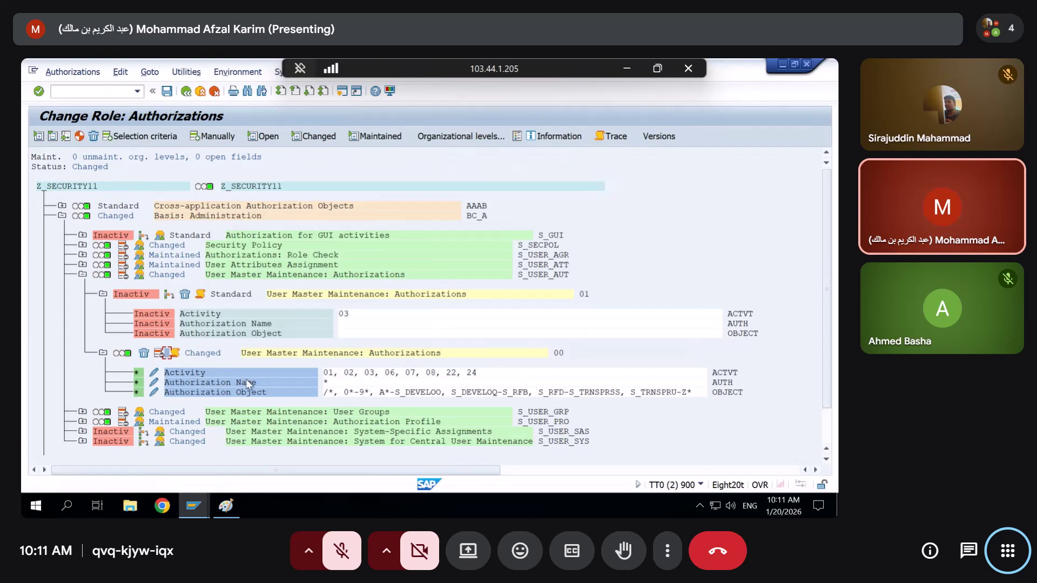
left_click(190, 381)
left_click(225, 506)
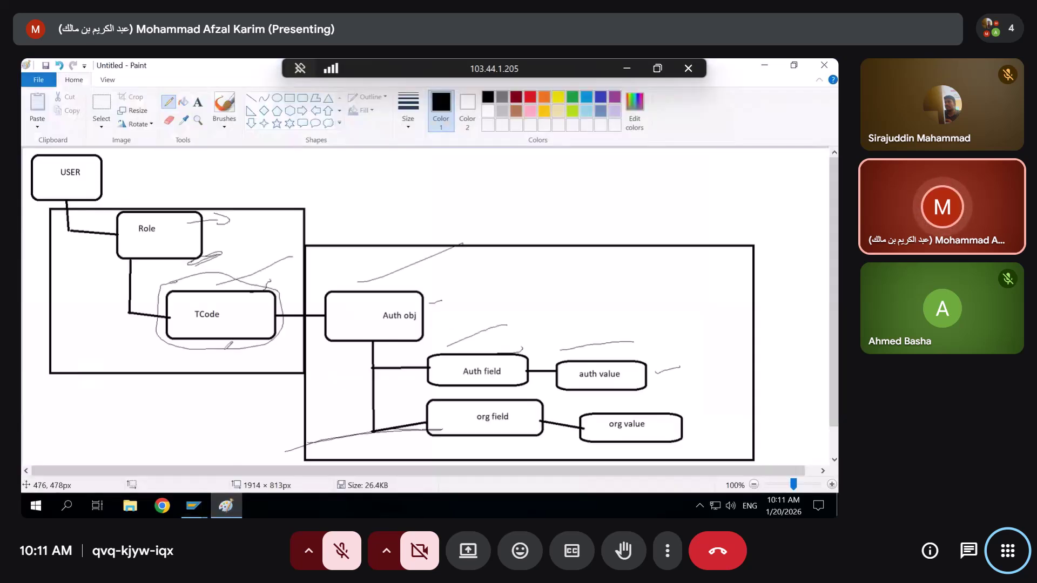
left_click(227, 504)
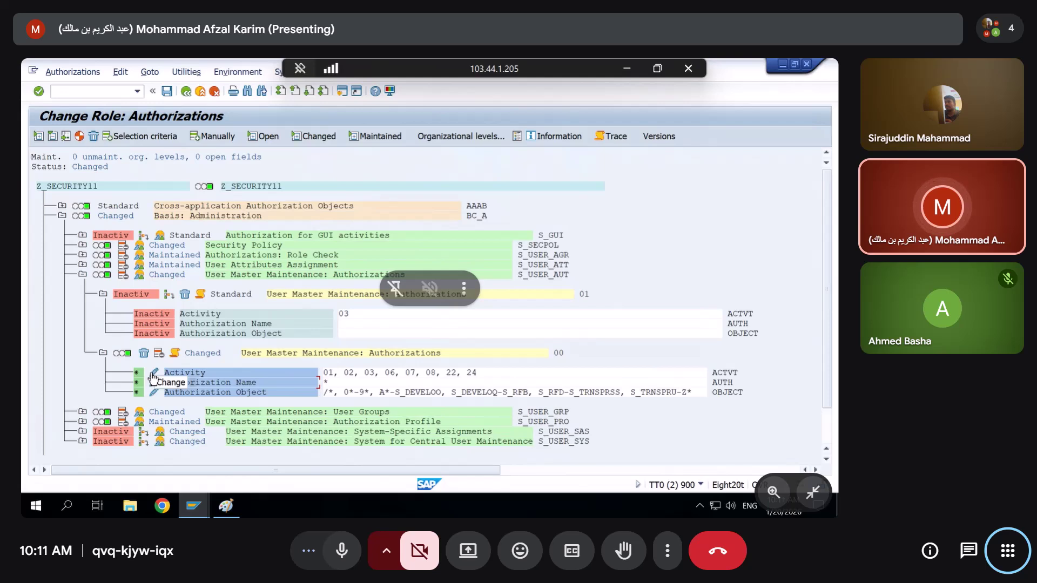
Uncheck activity 22 in S_USER_AUT, keeping activities 01, 02, 03, 06, 07, 08 and 24
key("ctrl+d")
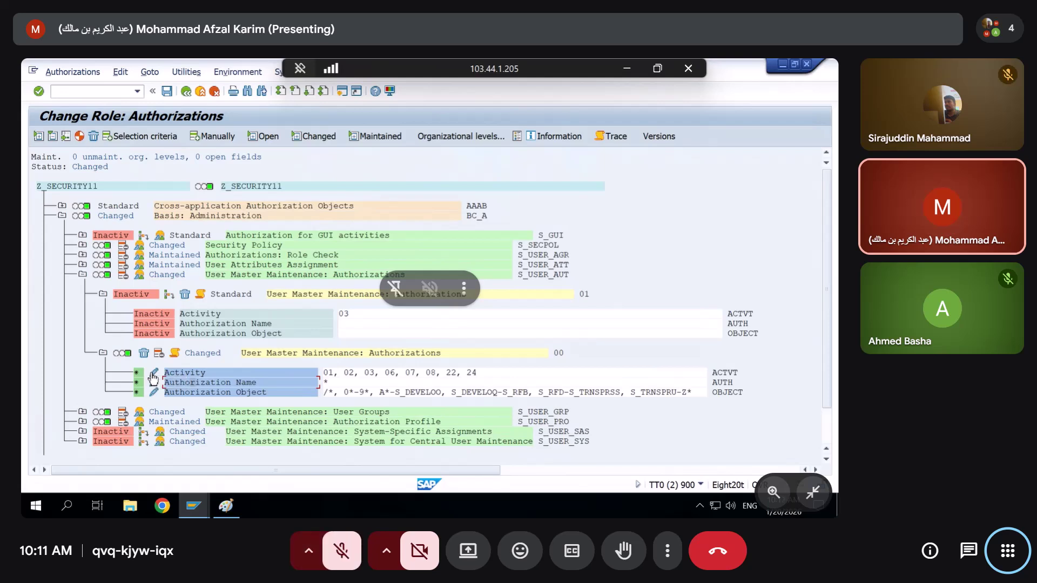
left_click(154, 374)
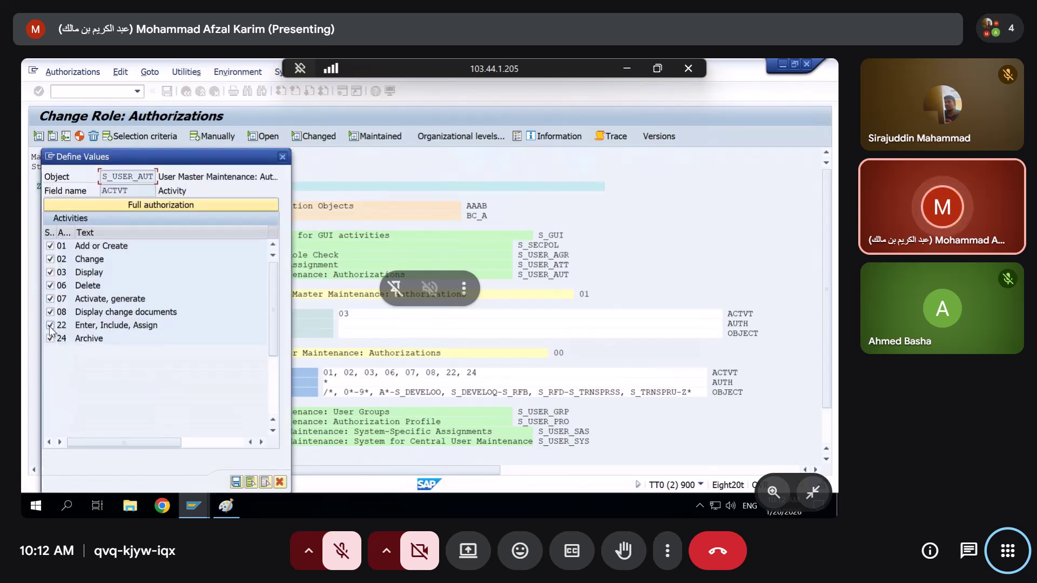
left_click(50, 326)
key("Return")
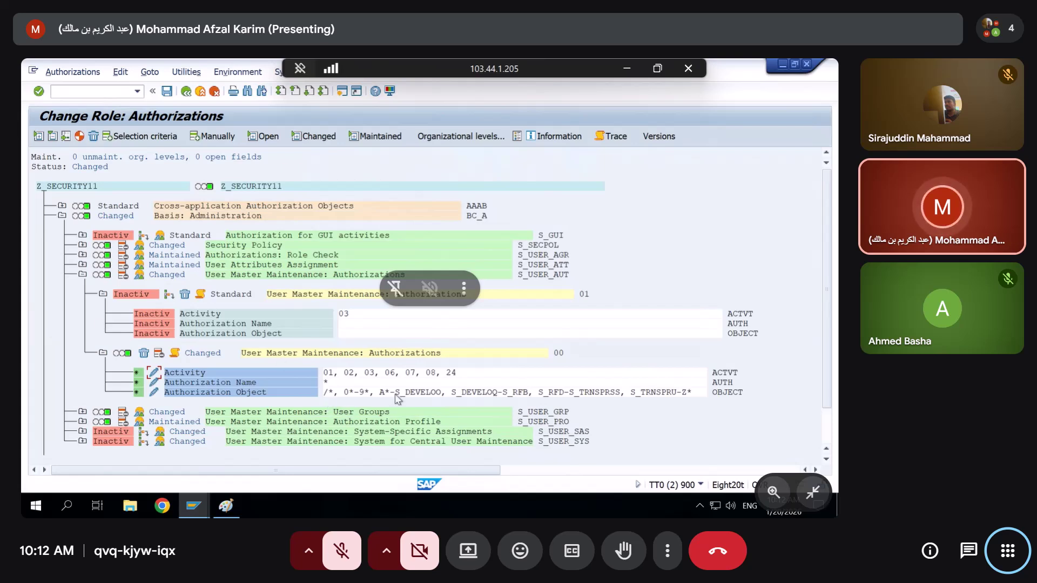
Close the Z_SECURITY11 session window, leaving the ZSEC123 role session open
left_click(155, 391)
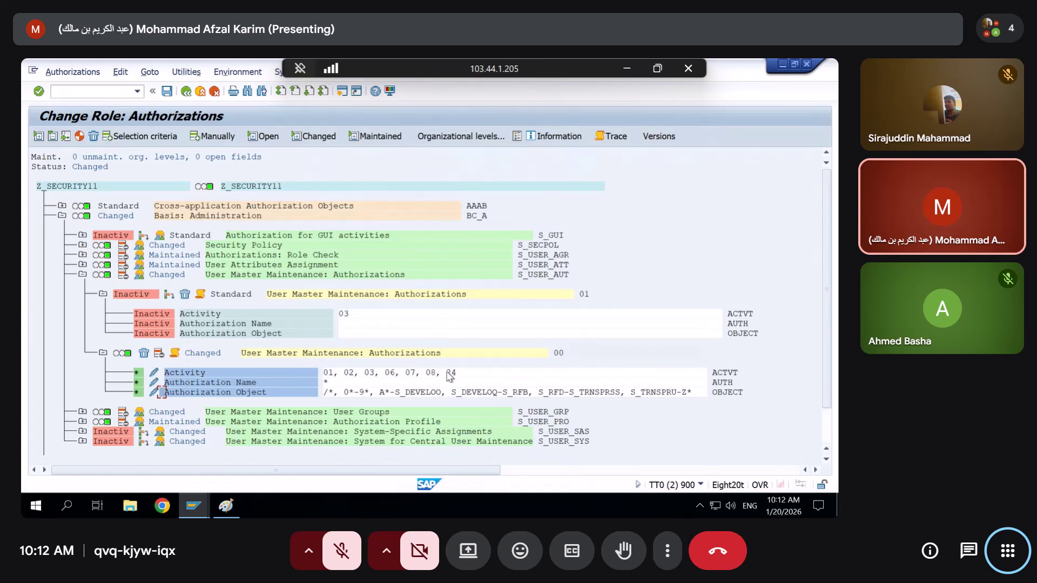
left_click(807, 65)
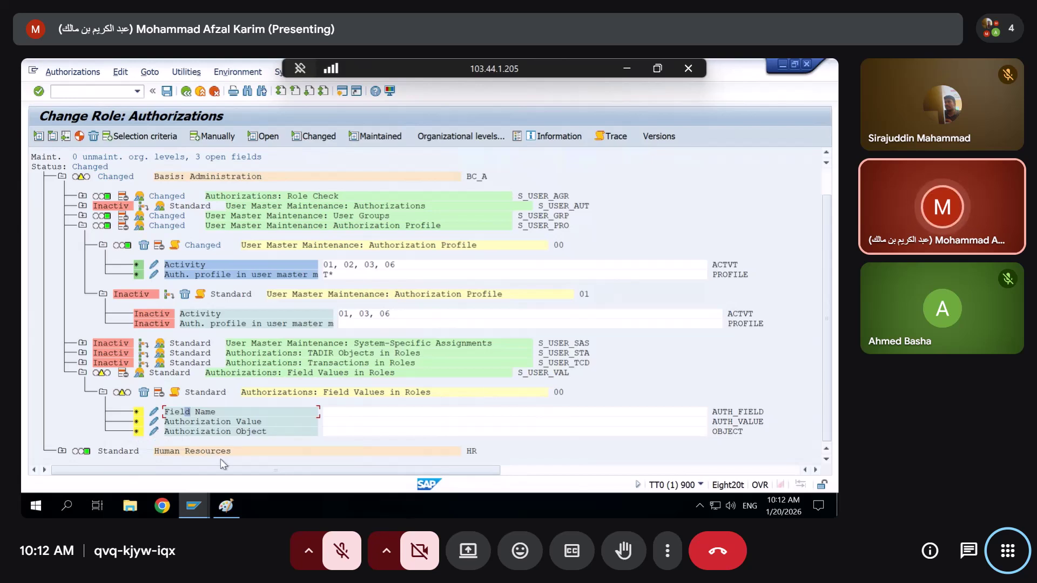
mouse_move(197, 515)
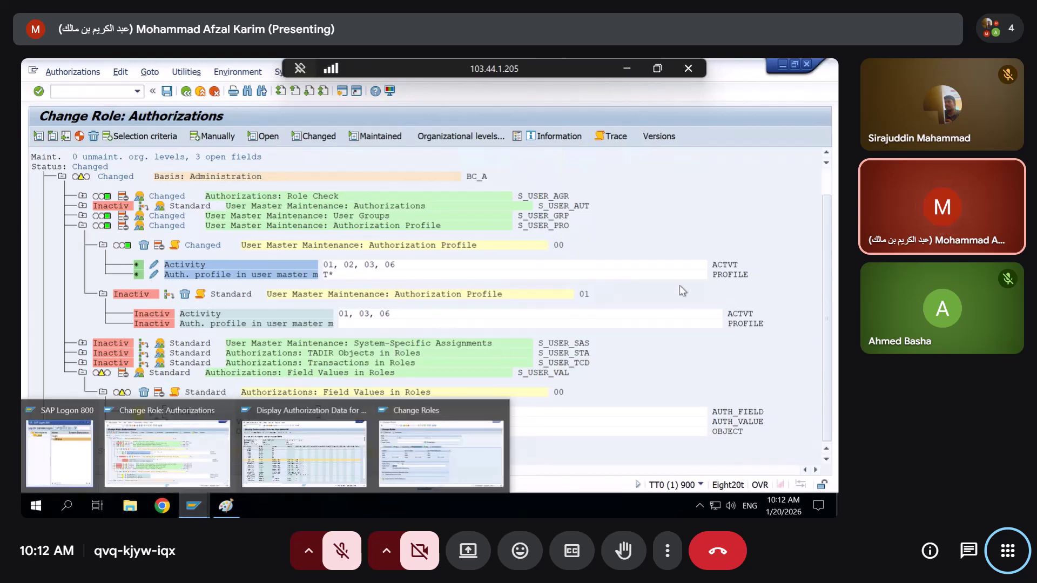
Enter an initial Authorization Object range starting at A* with upper bound S
left_click(154, 432)
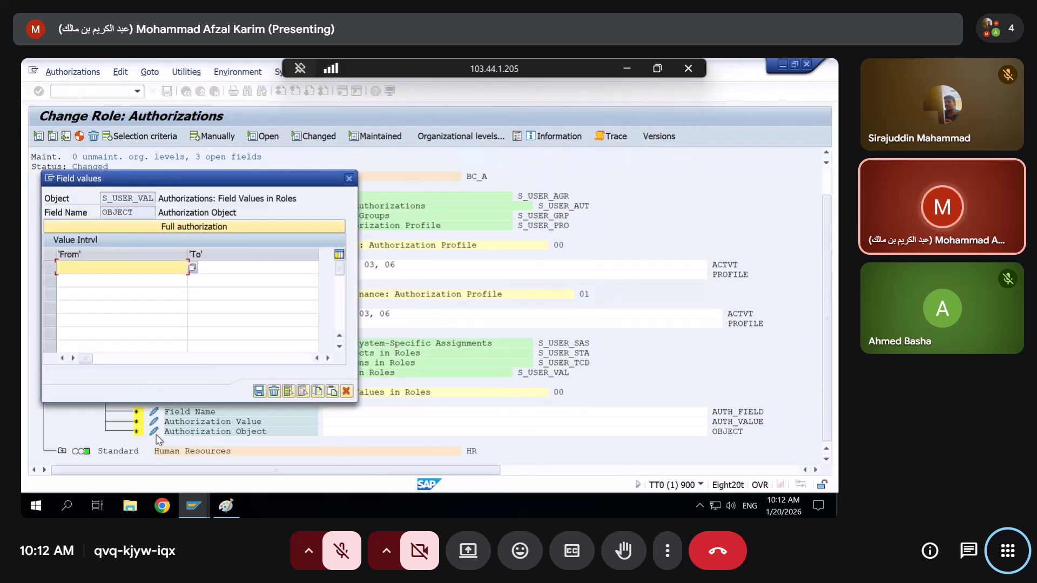
type("A8")
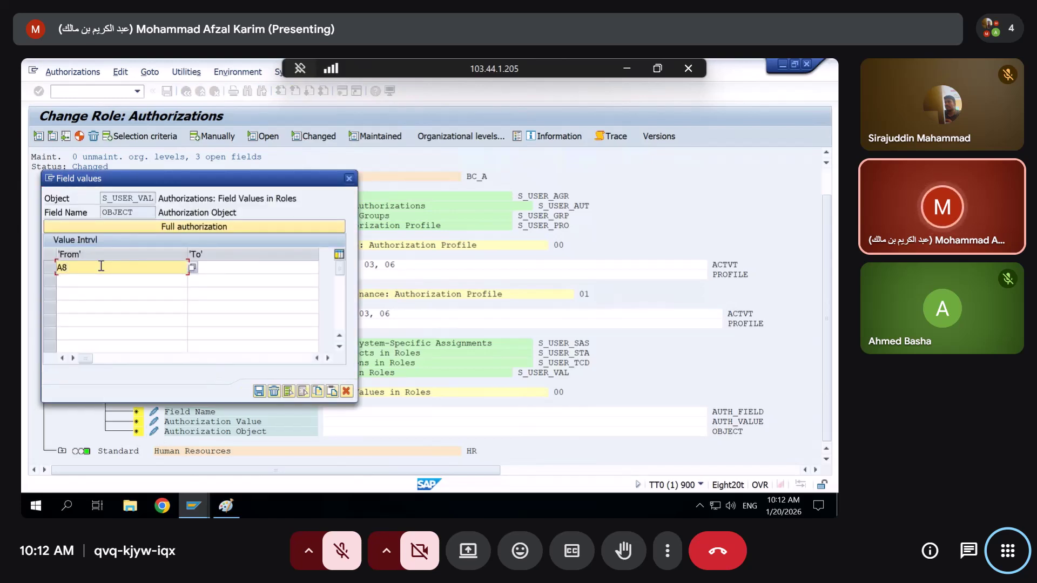
key("BackSpace")
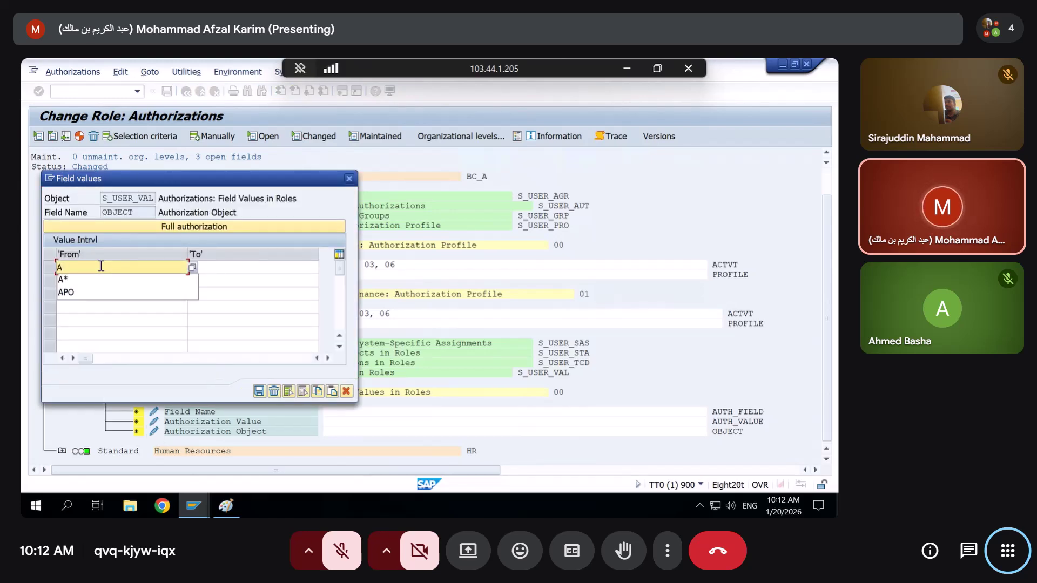
type("(")
type("*")
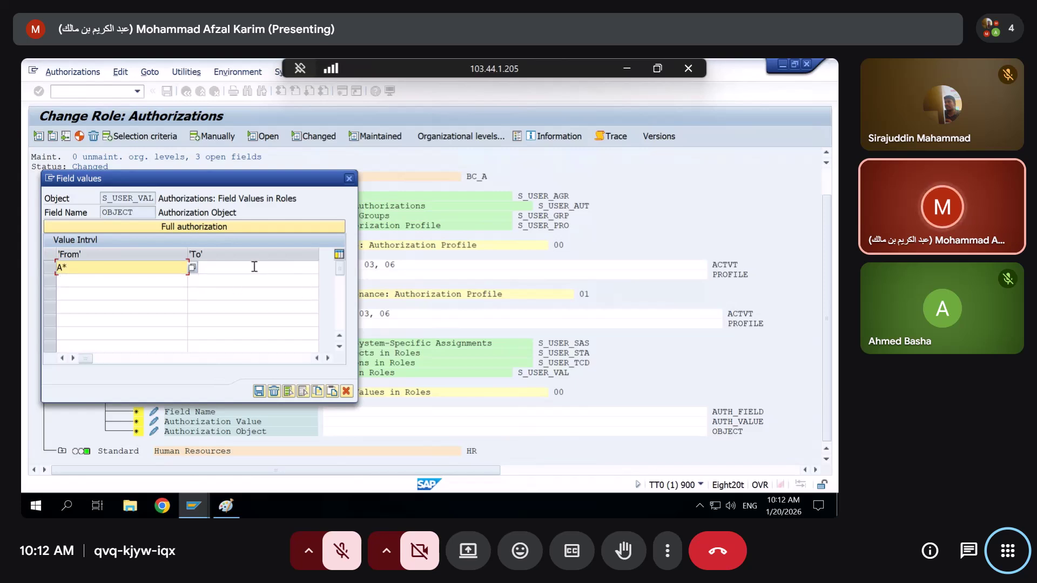
left_click(254, 267)
type("S")
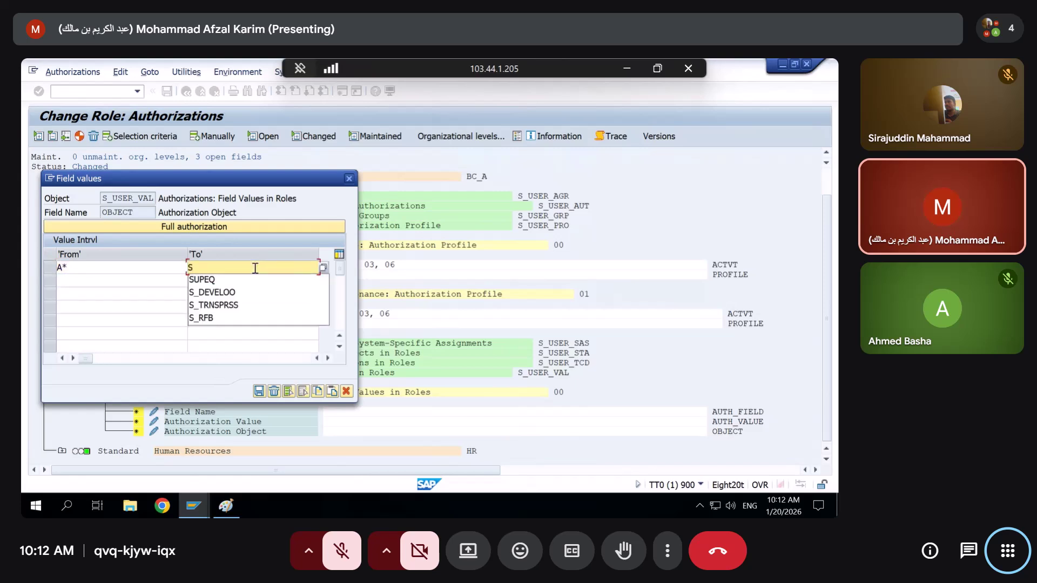
key("Return")
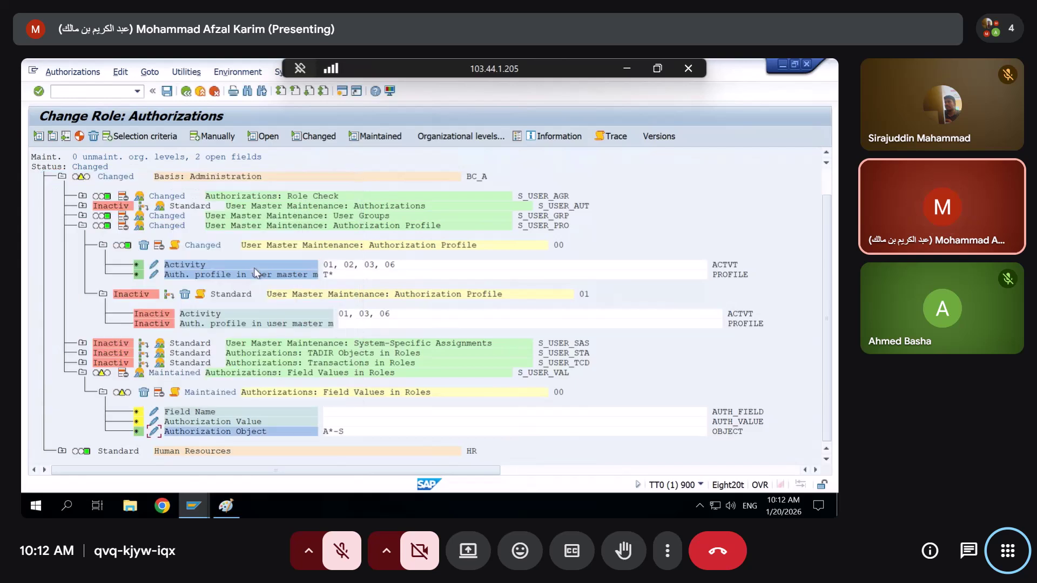
Set the ranges to A* to S_RFB and S_RFD to Z* using the input history
left_click(155, 432)
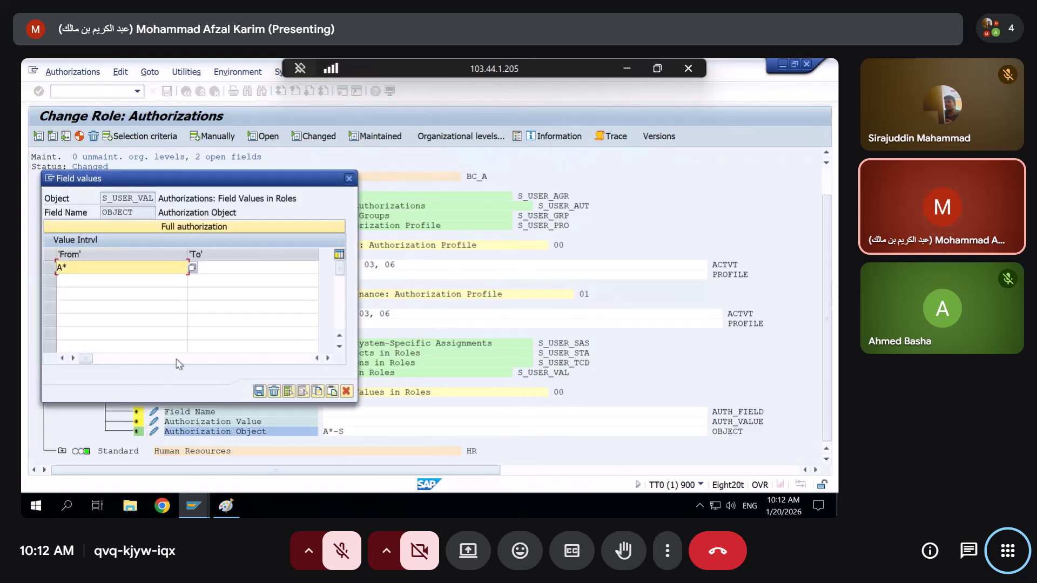
left_click(233, 264)
type("S_")
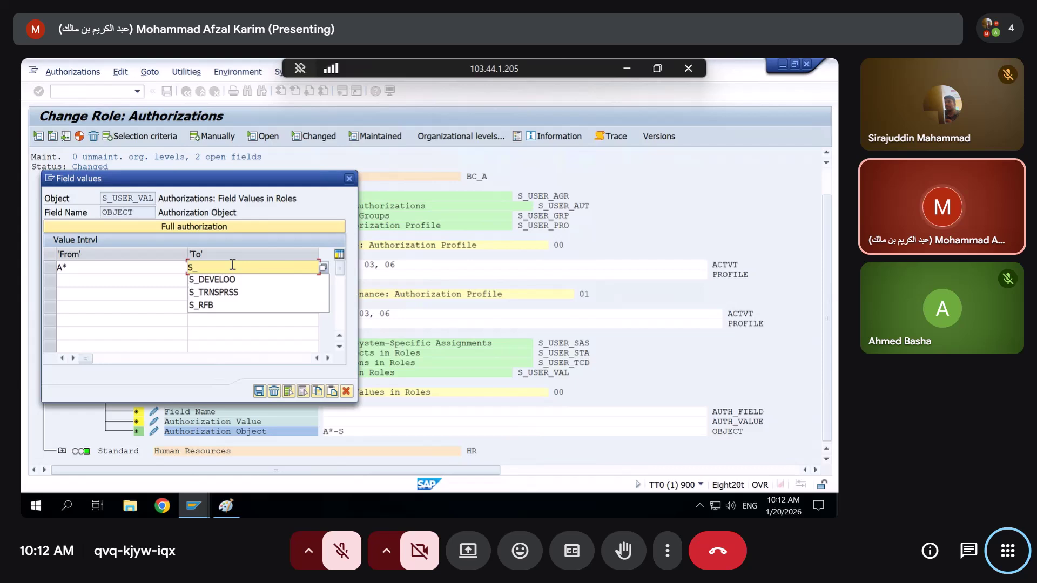
key("Down")
key("Down")
key("Down")
key("Return")
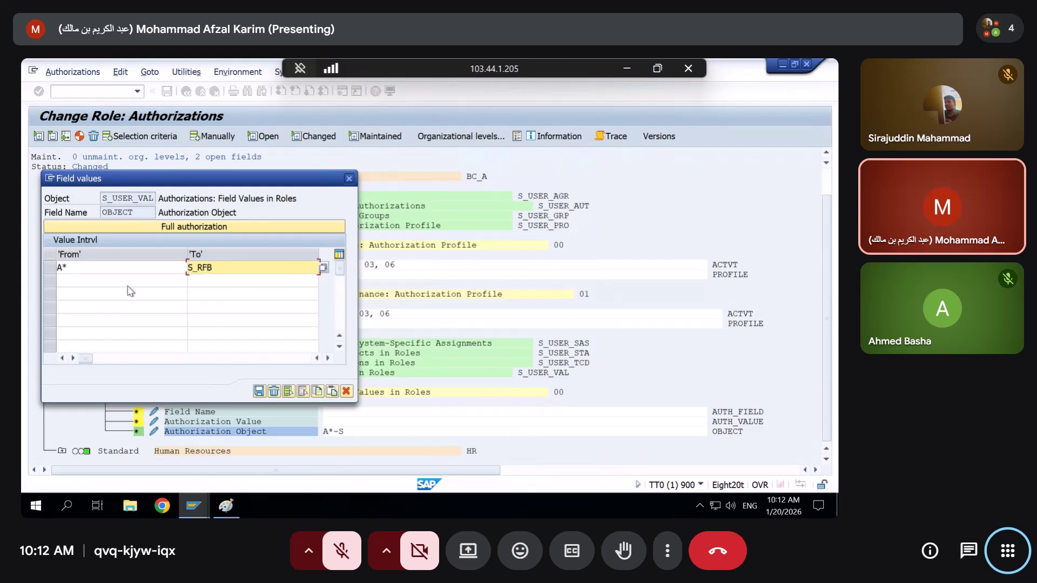
left_click(130, 281)
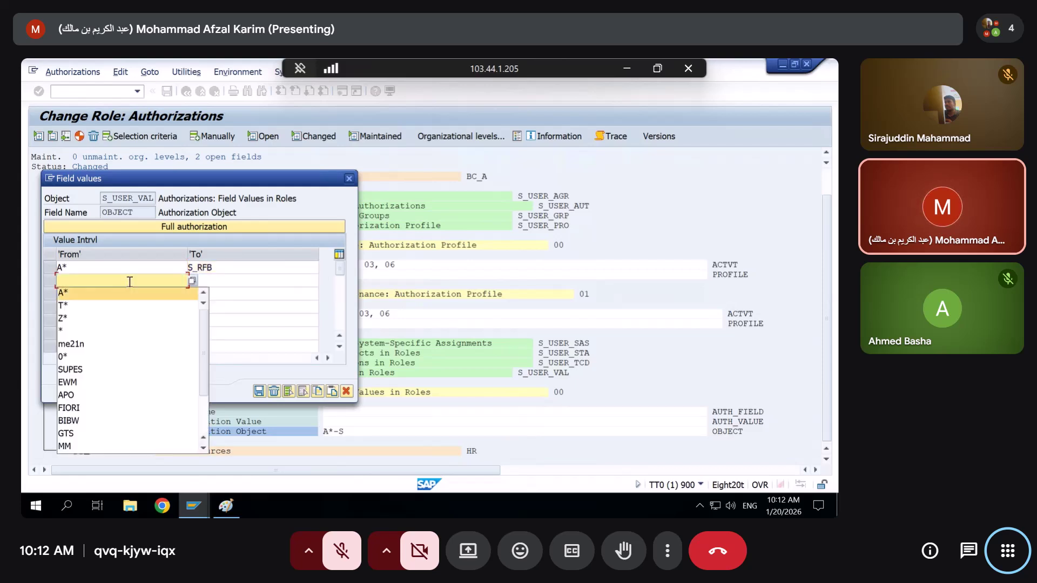
type("S")
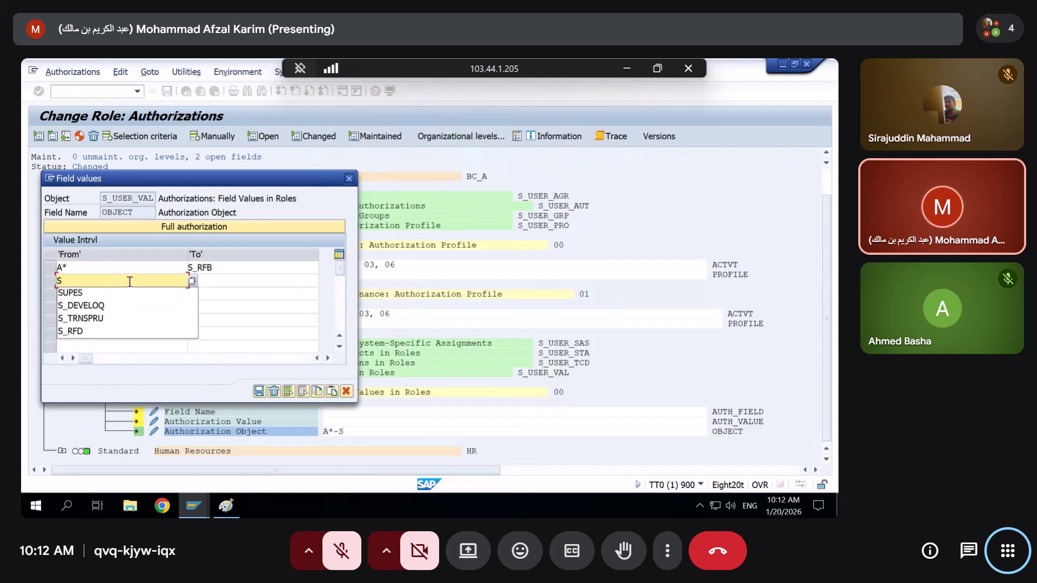
type("_")
key("Down")
key("Down")
key("Down")
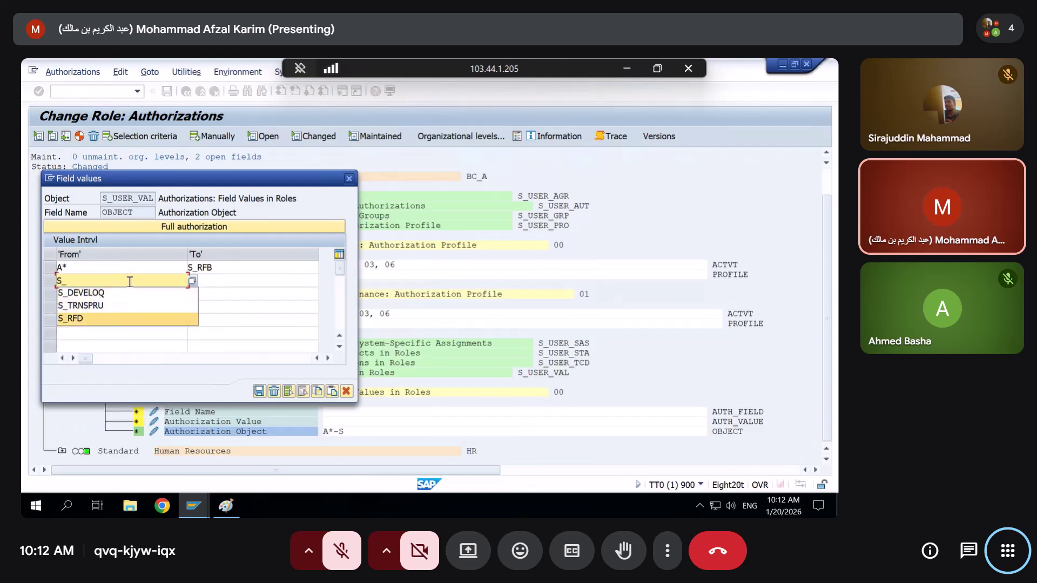
key("Return")
left_click(228, 279)
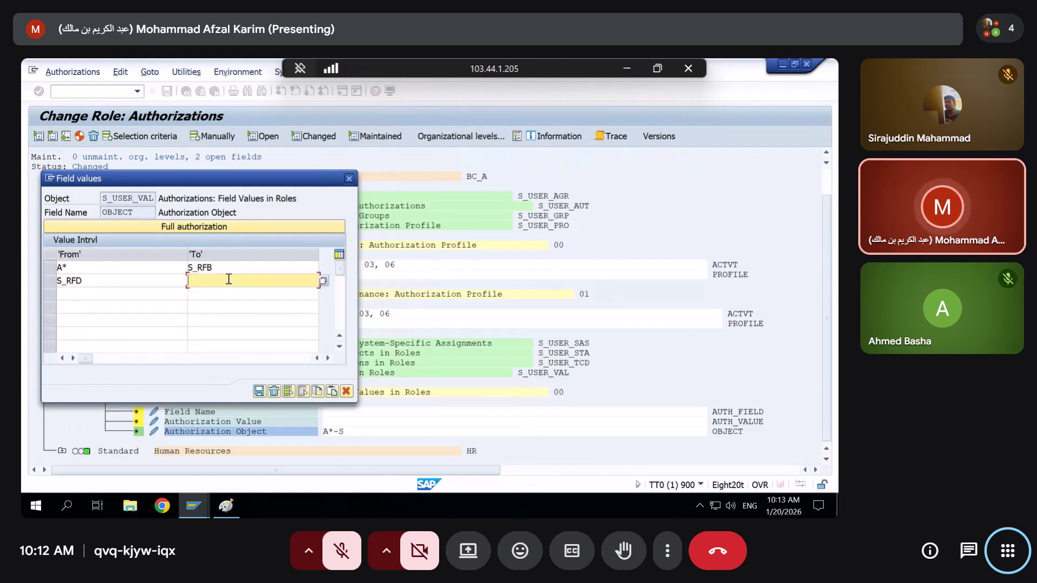
type("Z*")
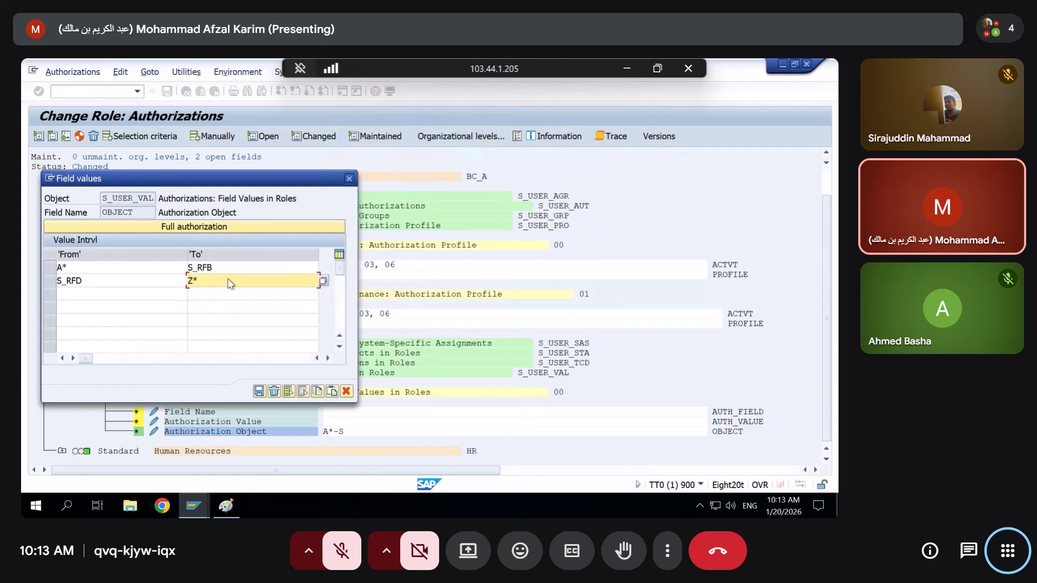
key("Return")
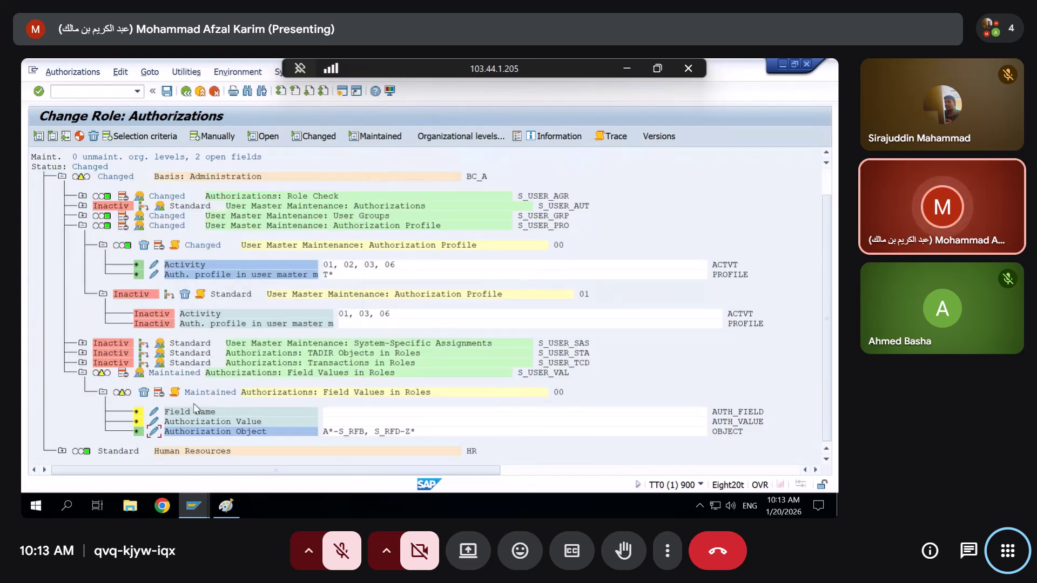
Change the first range's upper bound from S_RFB to S_USER_GRO
left_click(152, 433)
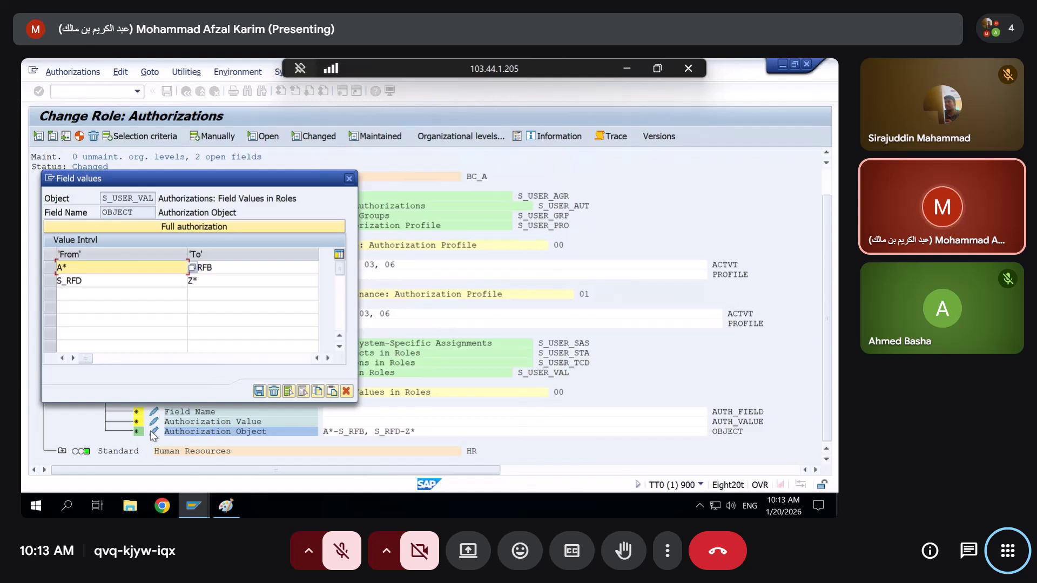
left_click(222, 238)
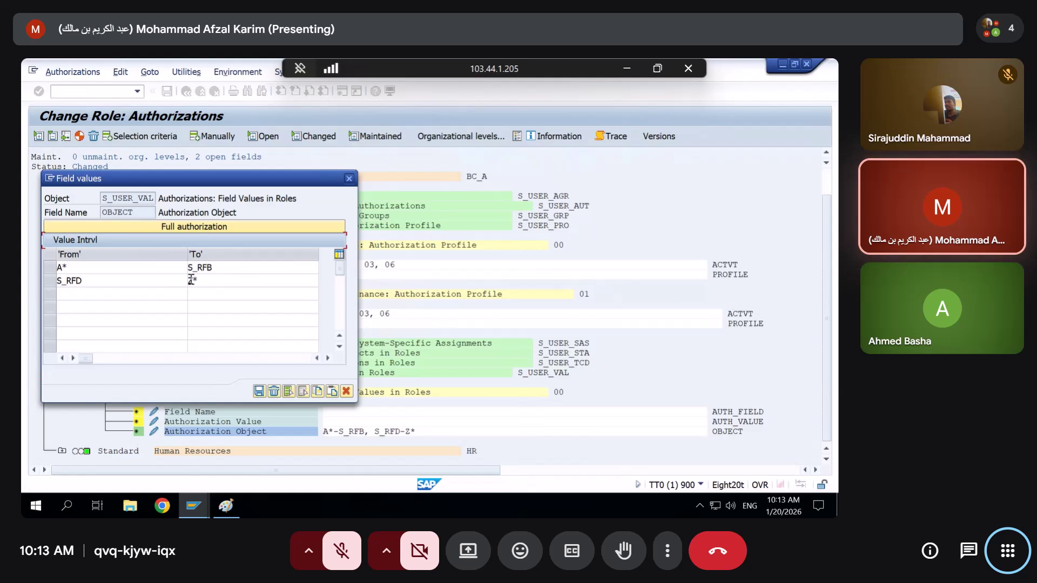
left_click(199, 267)
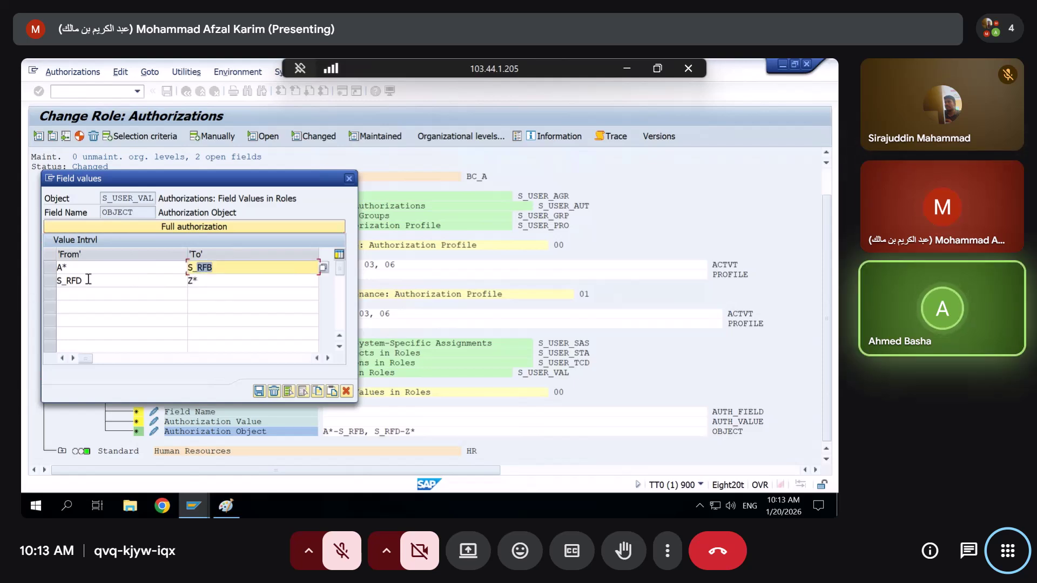
left_click_drag(66, 279, 115, 276)
left_click_drag(213, 269, 151, 272)
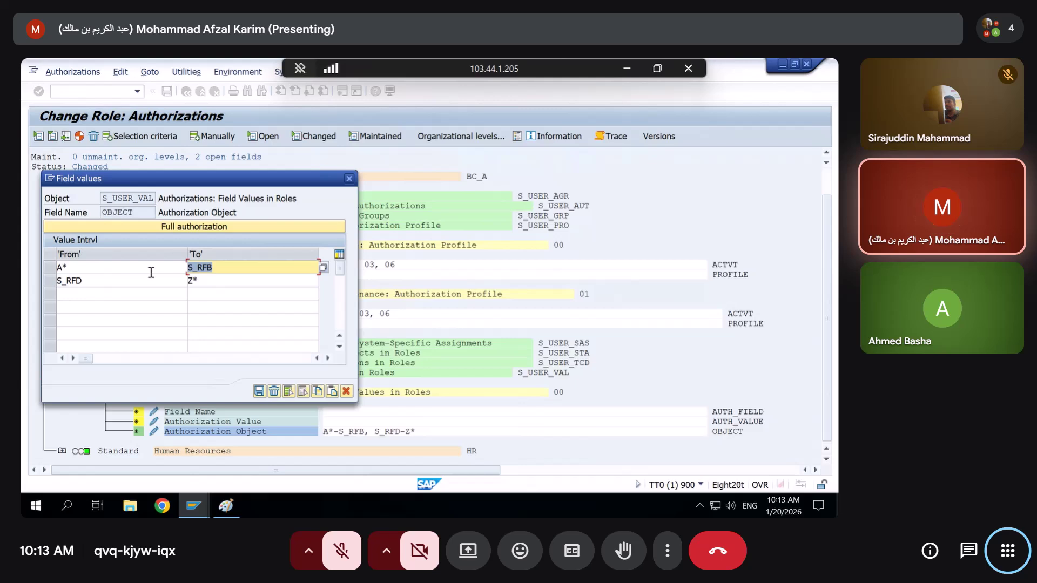
key("BackSpace")
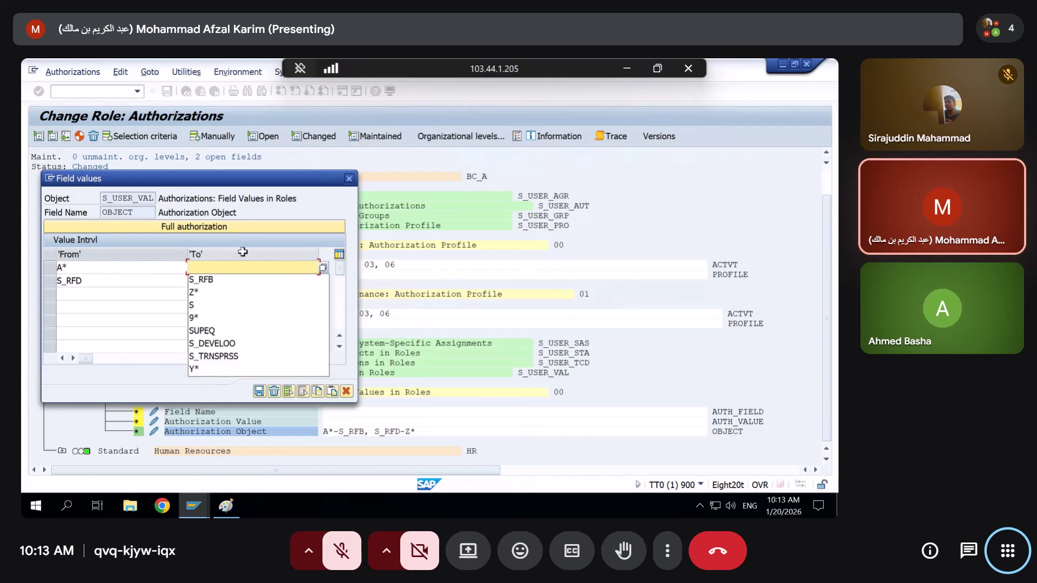
left_click(241, 271)
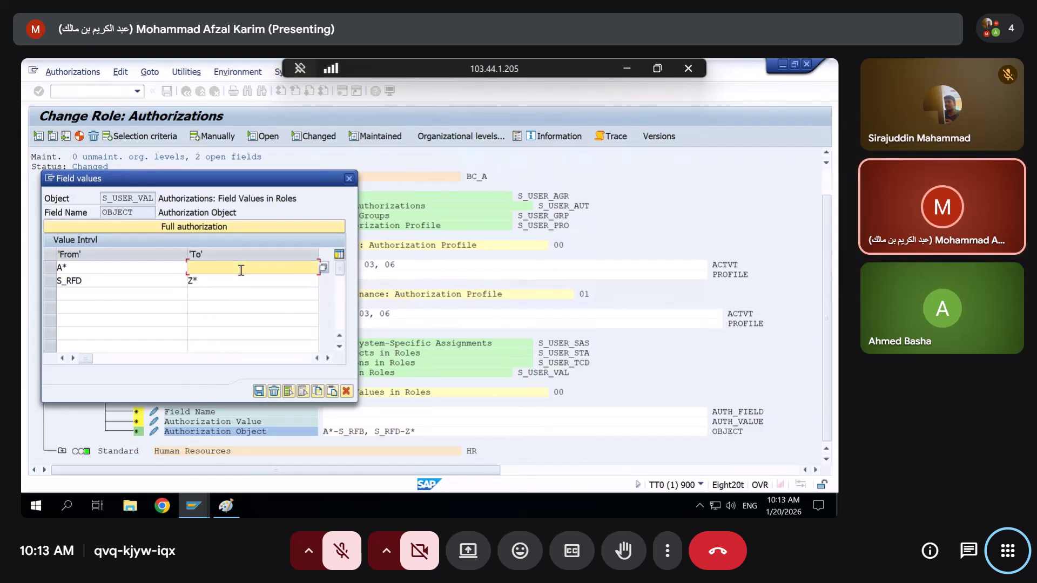
type("S")
key("BackSpace")
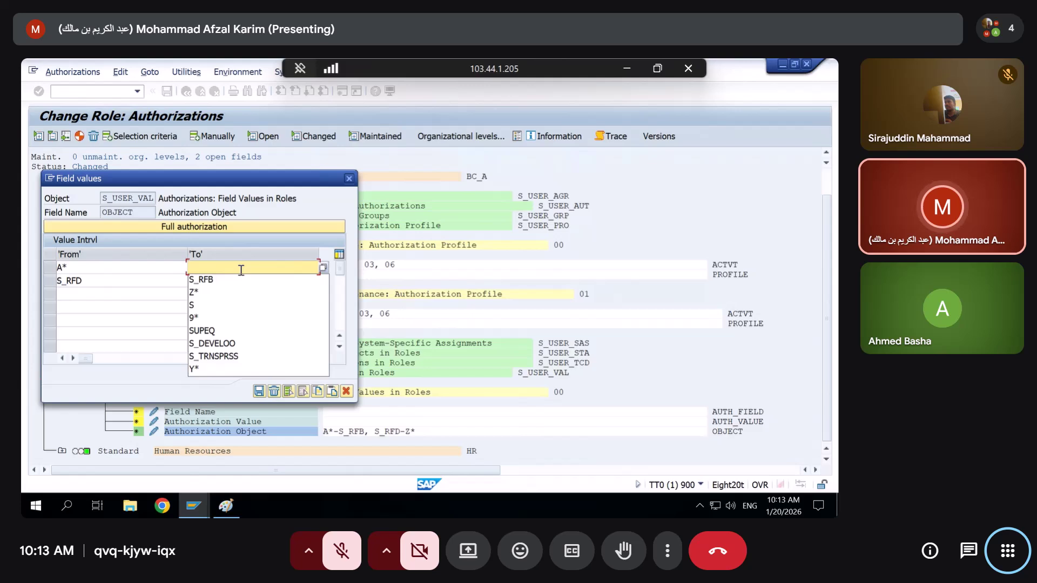
type("S_")
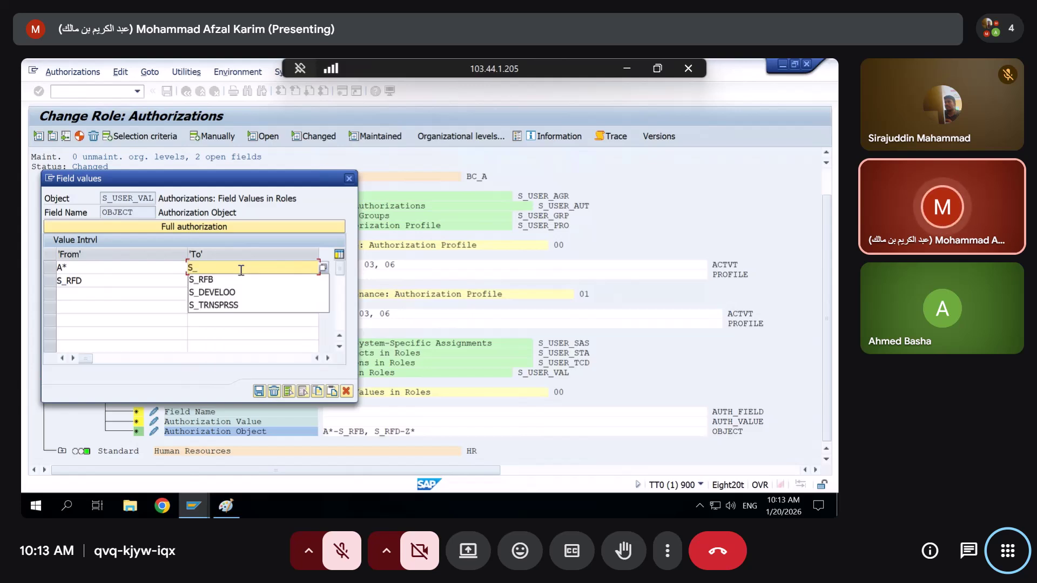
type("use")
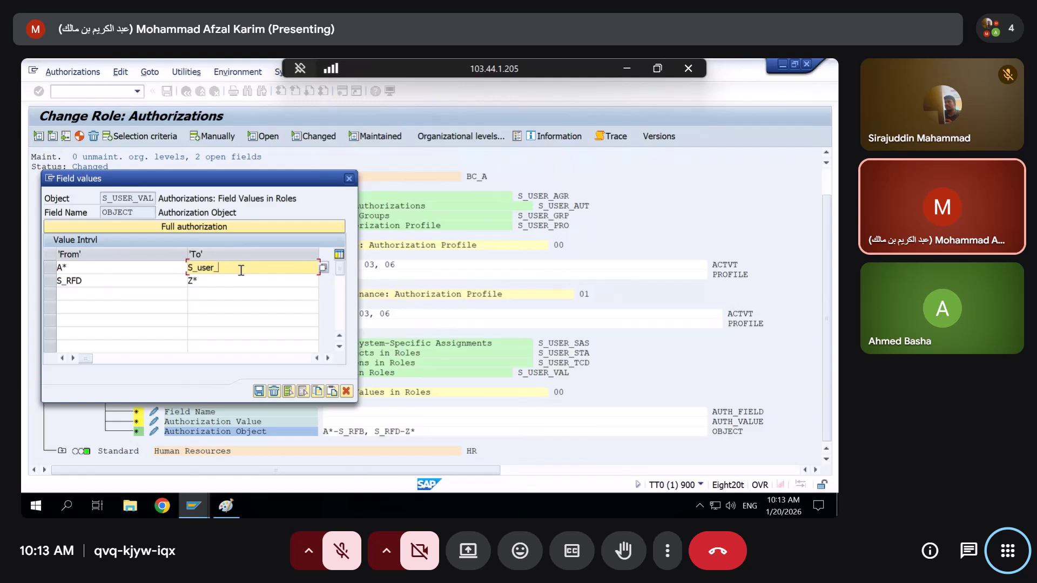
type("r_gr")
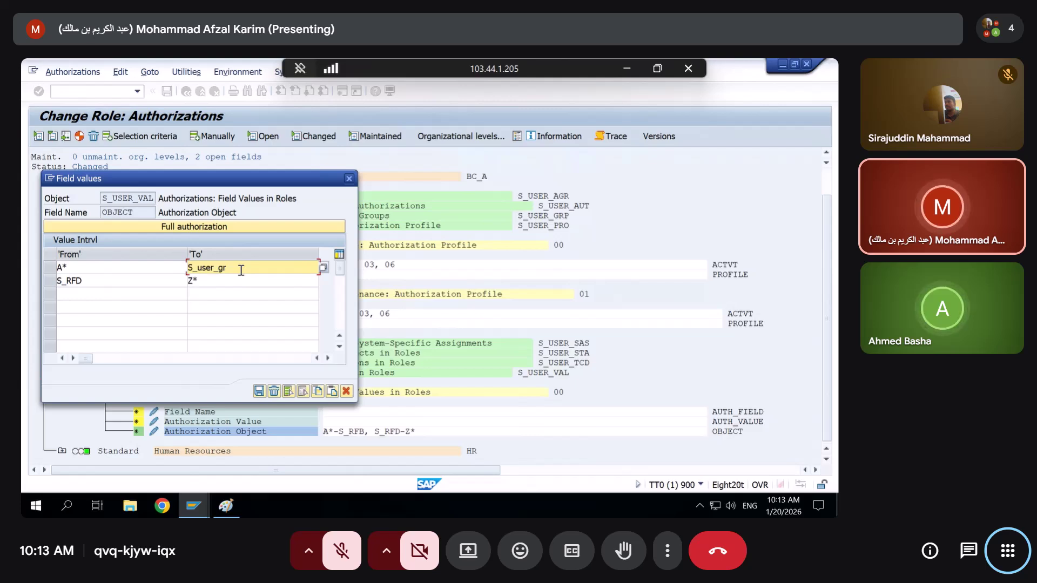
type("o")
Replace S_RFD with S_USER_GRQ as the second range start, confirm, and reopen to verify
left_click_drag(106, 281, 48, 284)
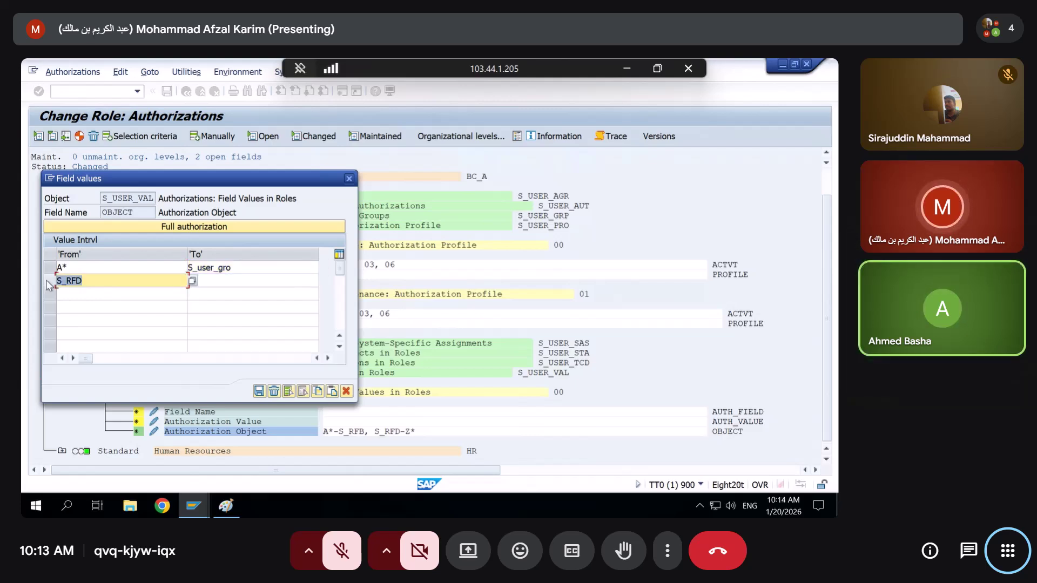
type("S_u")
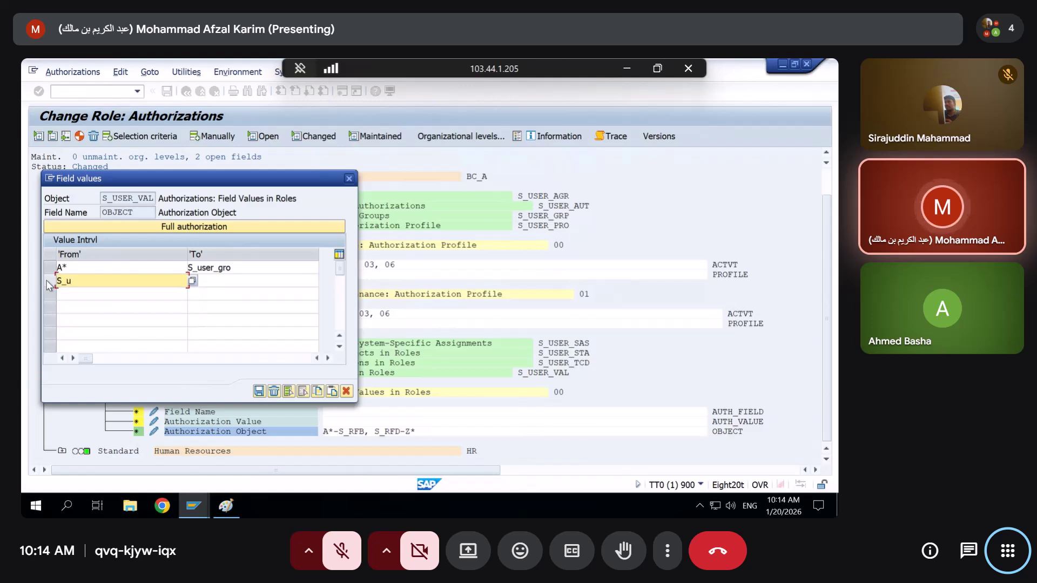
type("ser")
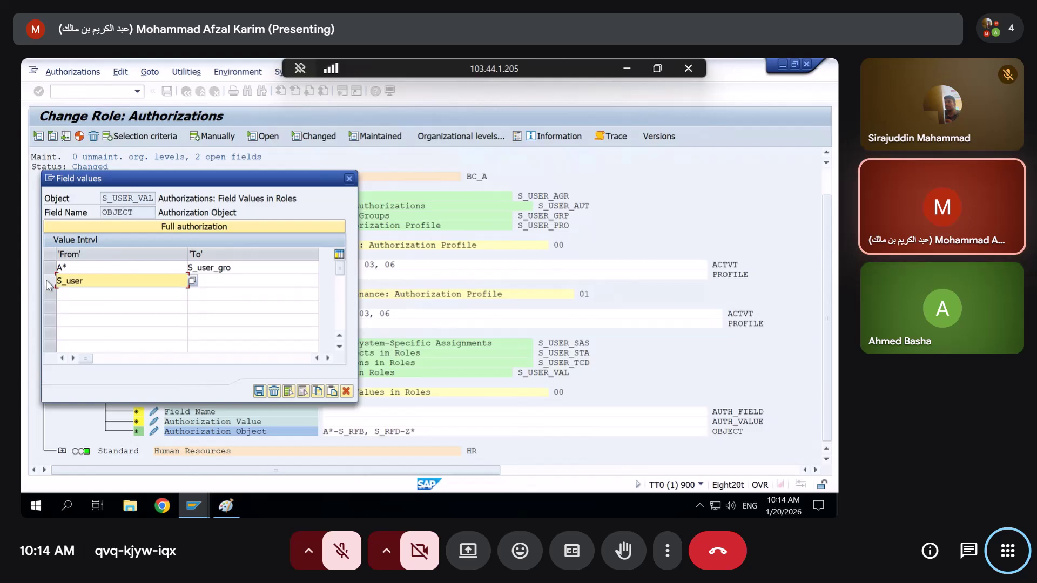
type("_grq")
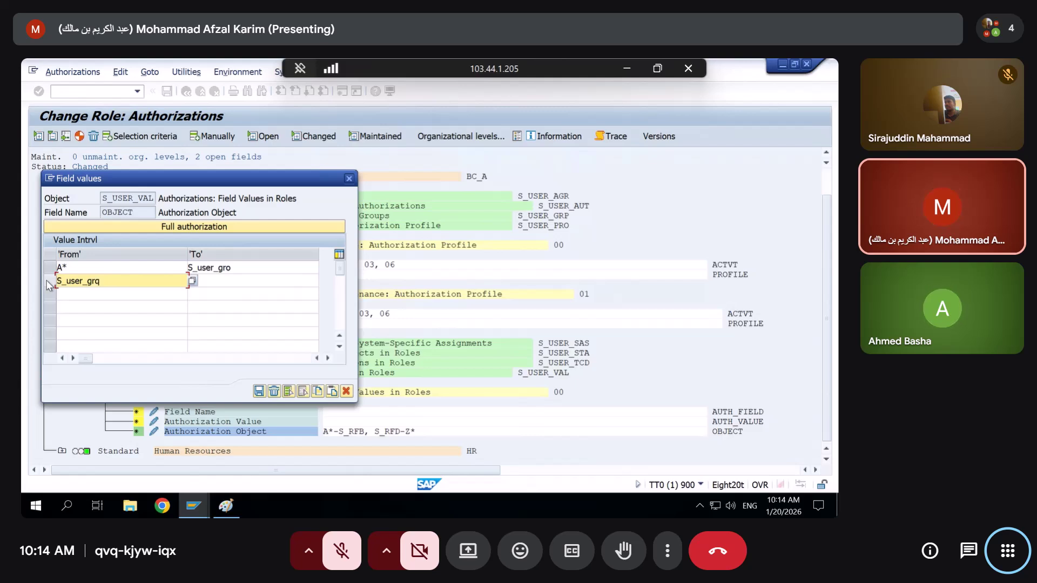
key("Return")
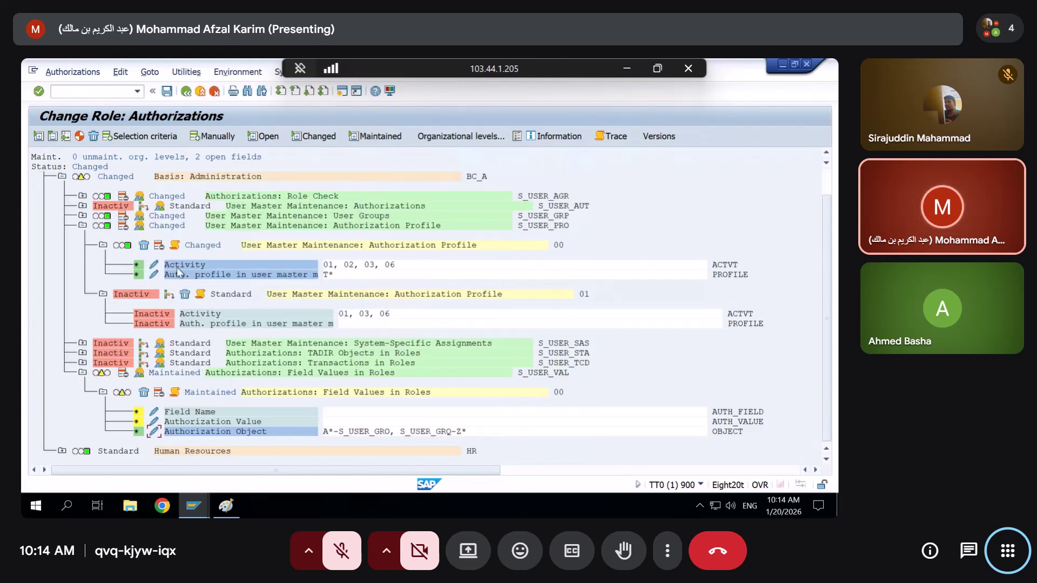
left_click(155, 432)
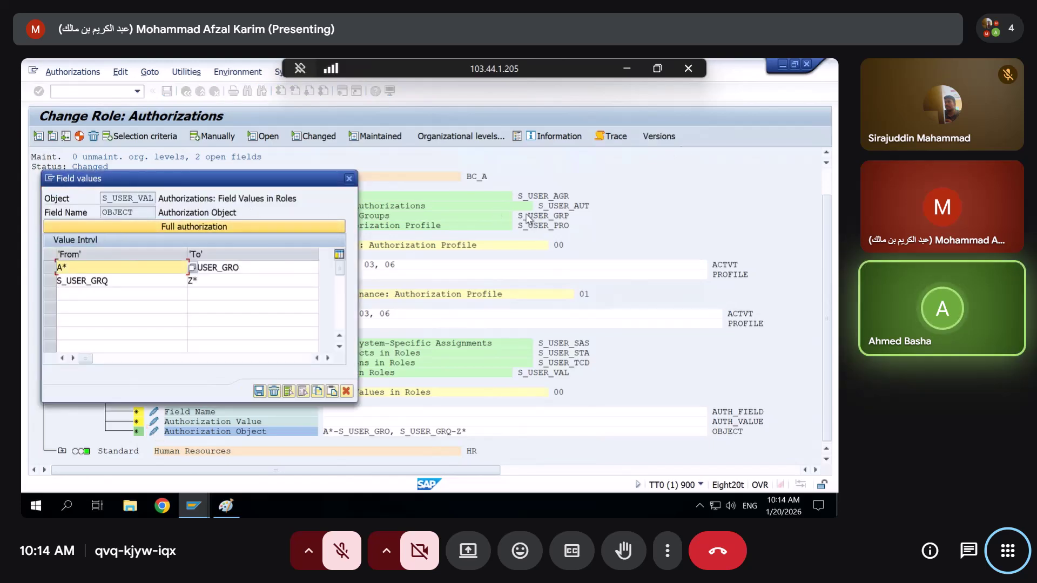
Close the value ranges, mark the S_USER_GRP name, and switch to the Change Roles window
left_click(348, 179)
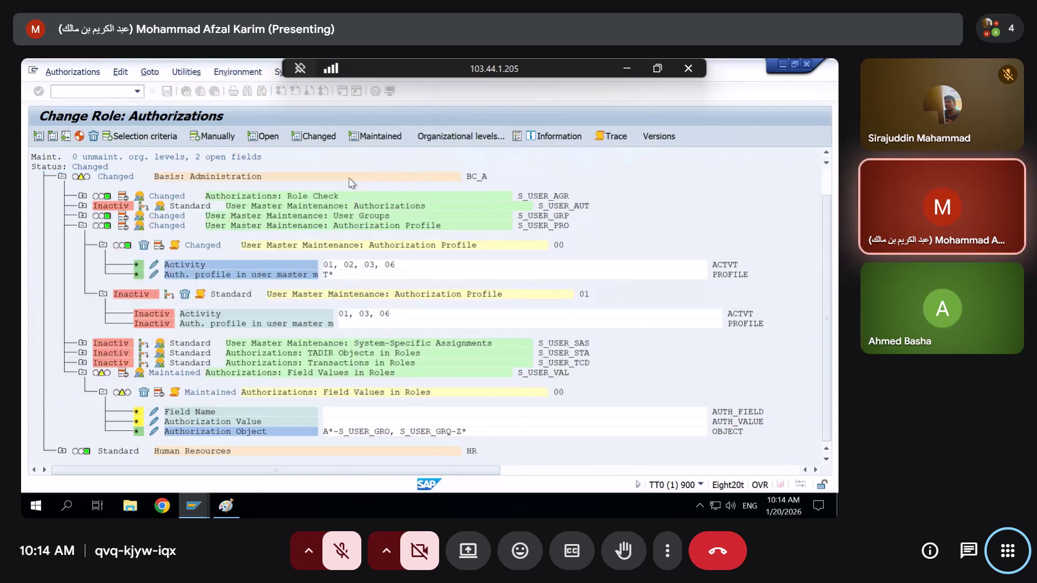
left_click_drag(569, 215, 558, 214)
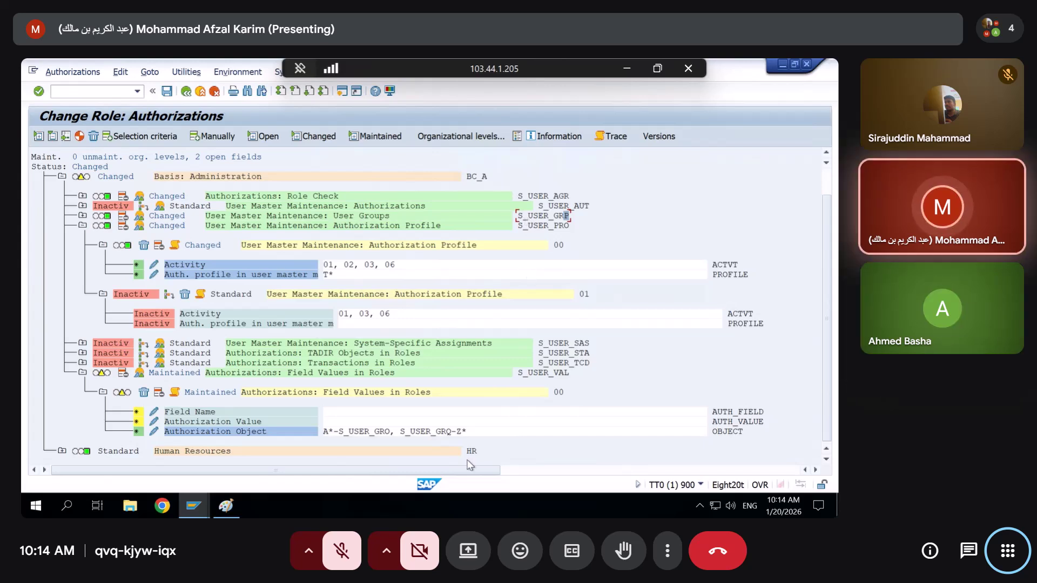
left_click(197, 507)
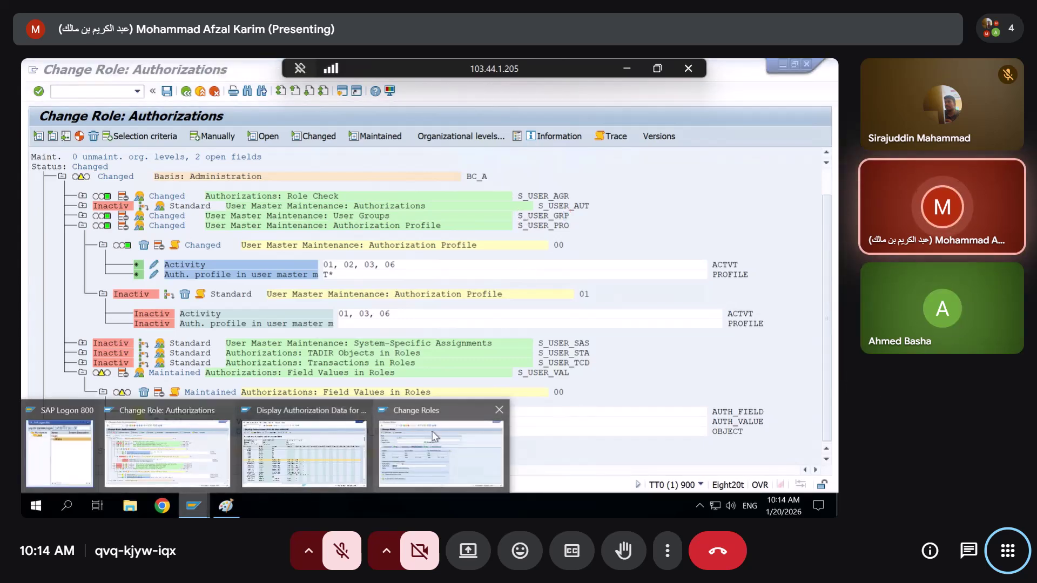
left_click(432, 431)
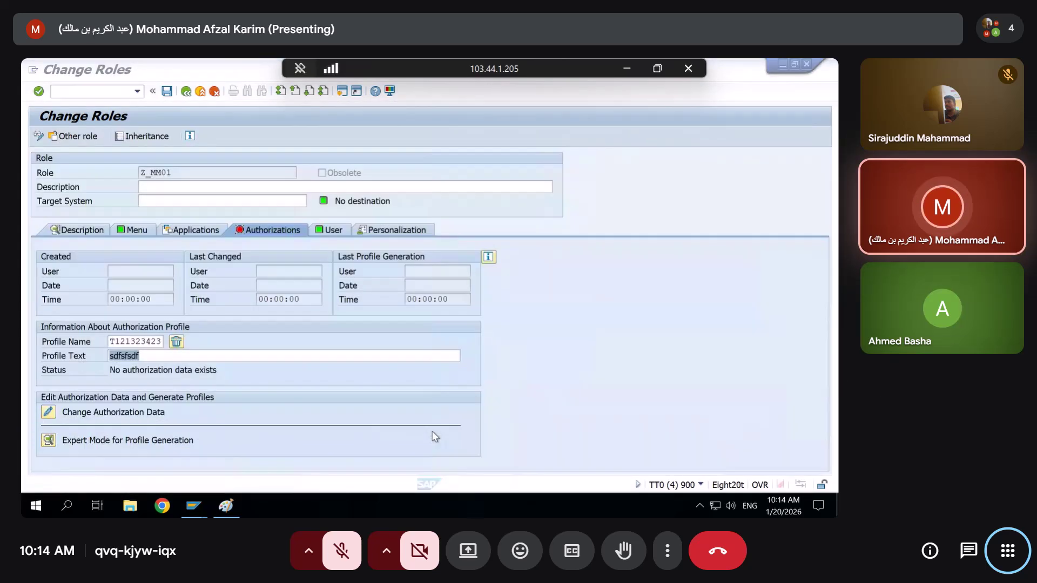
Open Z_MM01's authorization data after saving, granting full authorization for all open org levels
left_click(49, 412)
left_click(218, 306)
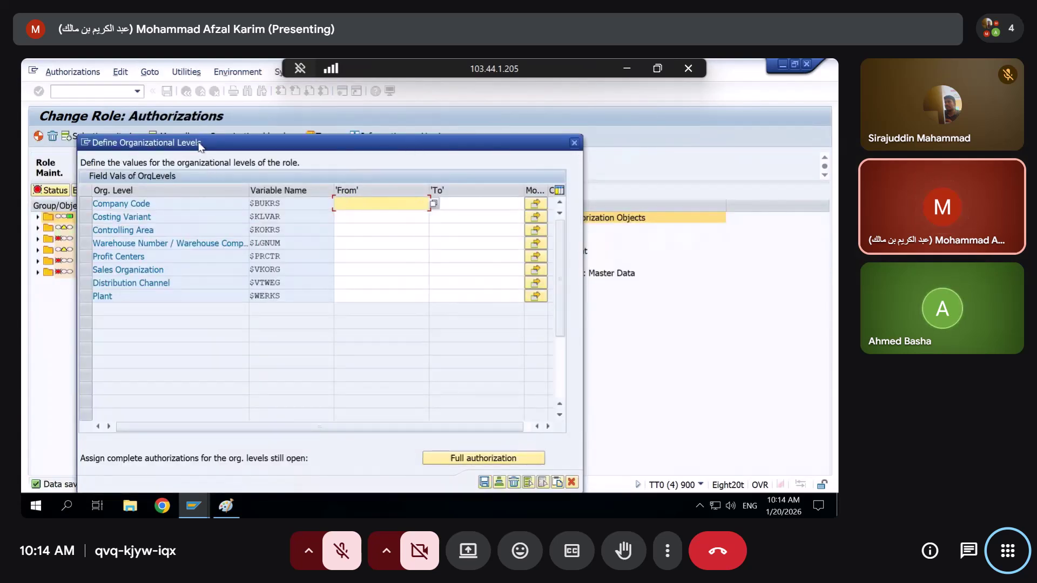
left_click_drag(360, 250, 185, 94)
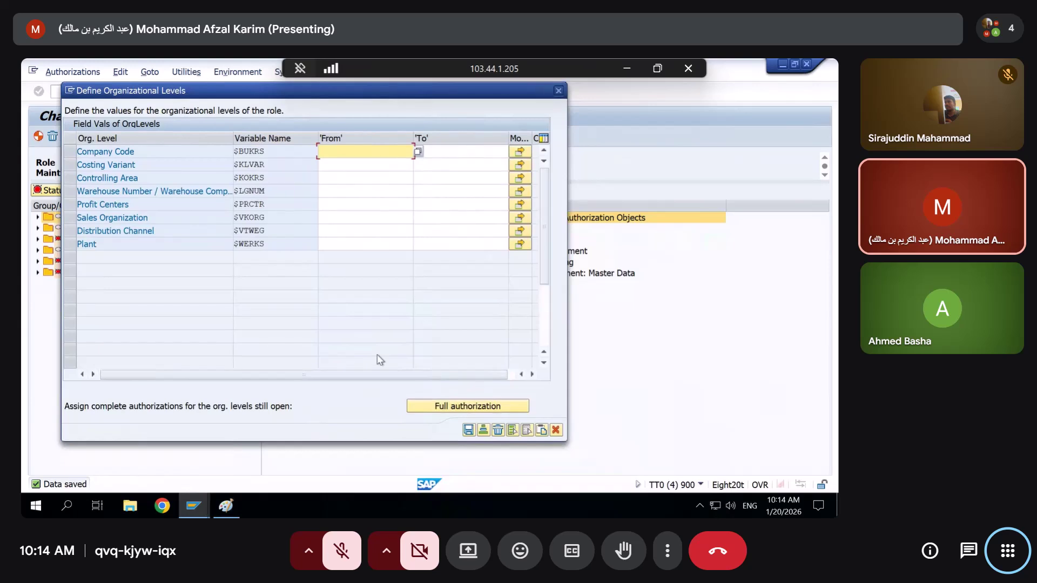
left_click(432, 406)
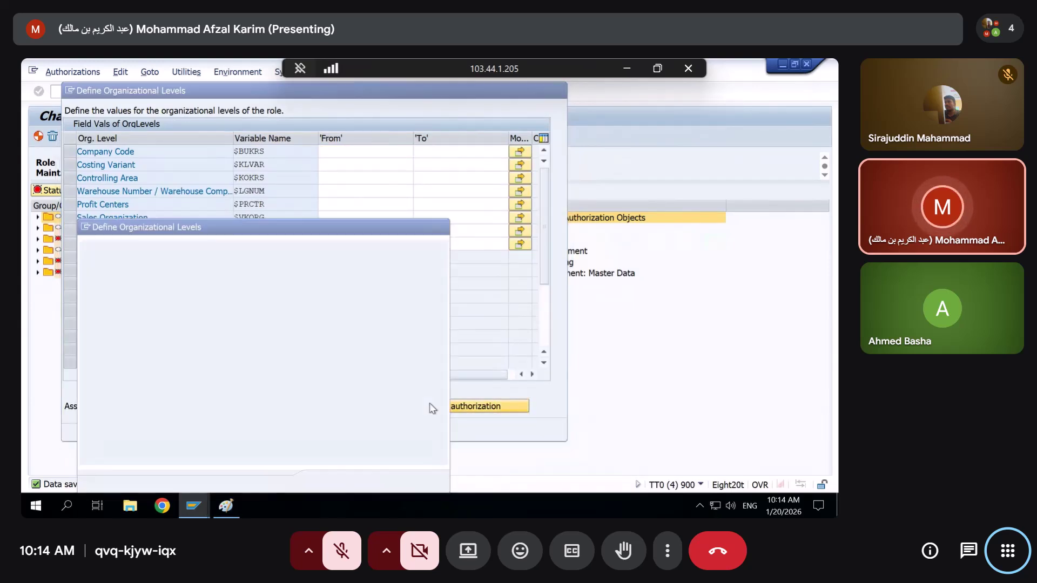
Dismiss the not-authorized message and switch to the Paint authorization diagram
left_click_drag(101, 249, 304, 280)
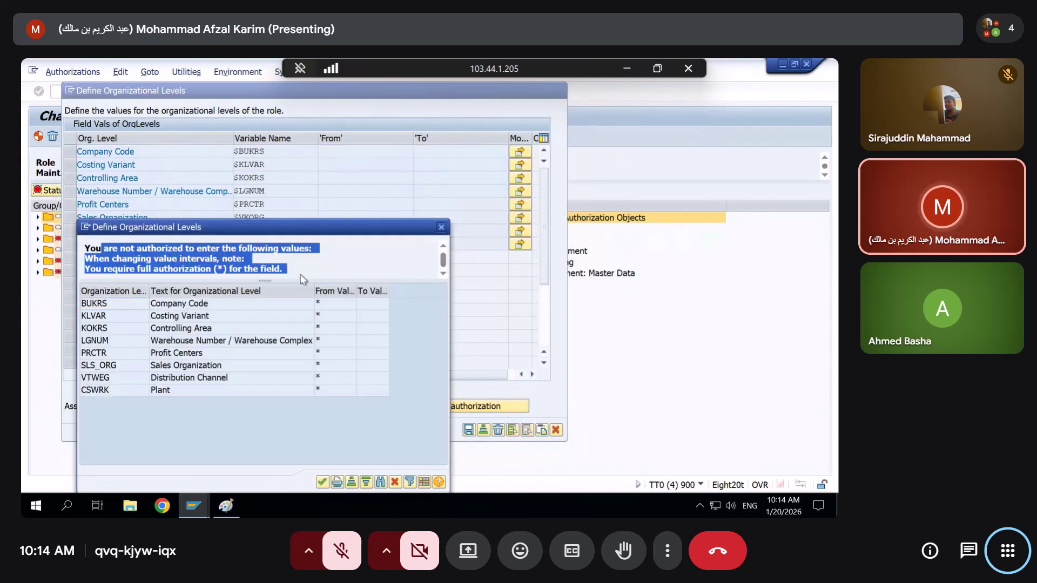
left_click(322, 482)
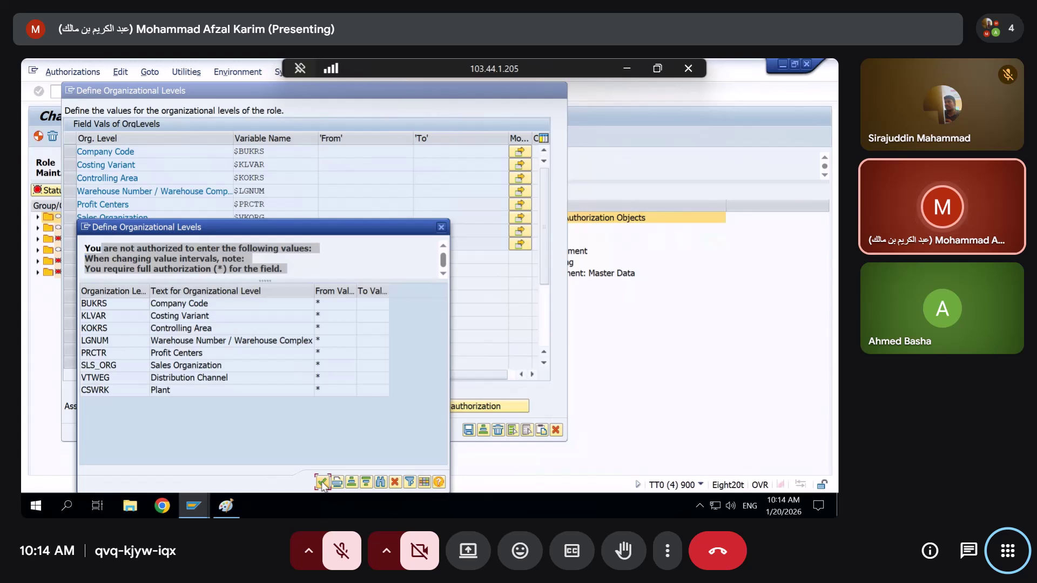
left_click(225, 508)
Set ZSEC123's Authorization Value to full authorization (*) and reopen its entry to verify
mouse_move(201, 514)
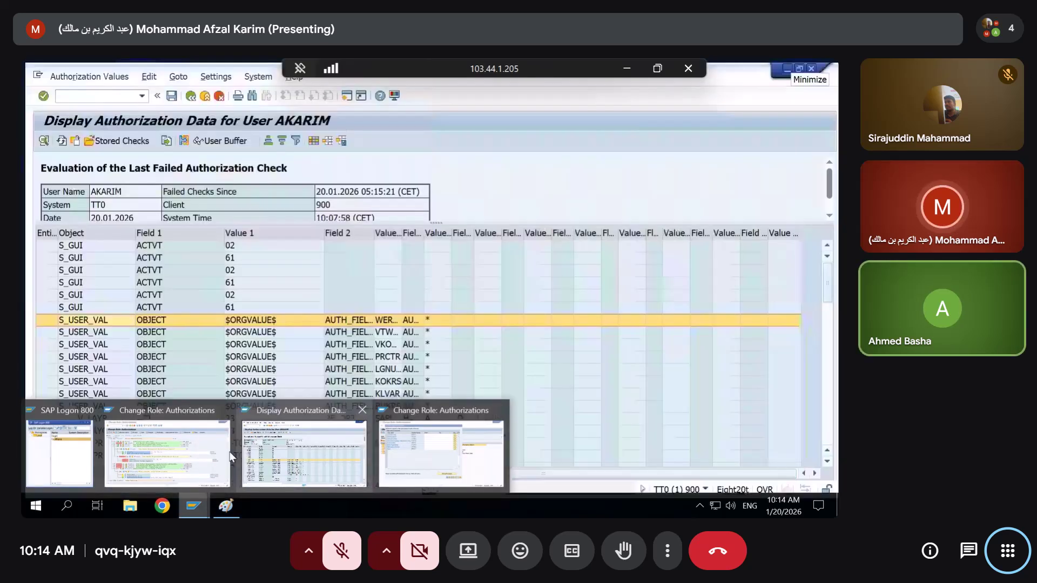
left_click(241, 457)
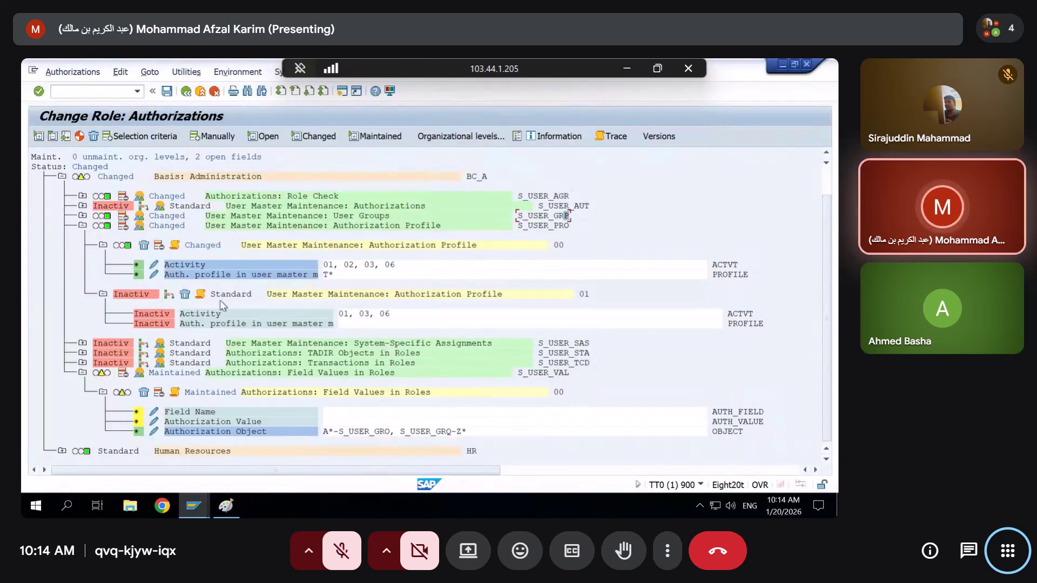
left_click(153, 422)
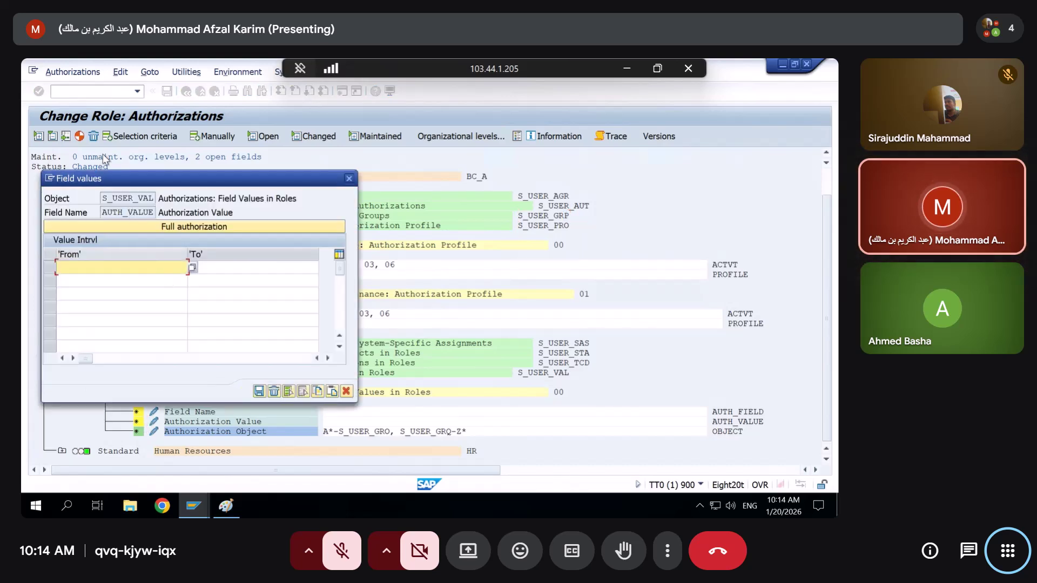
left_click_drag(118, 181, 285, 101)
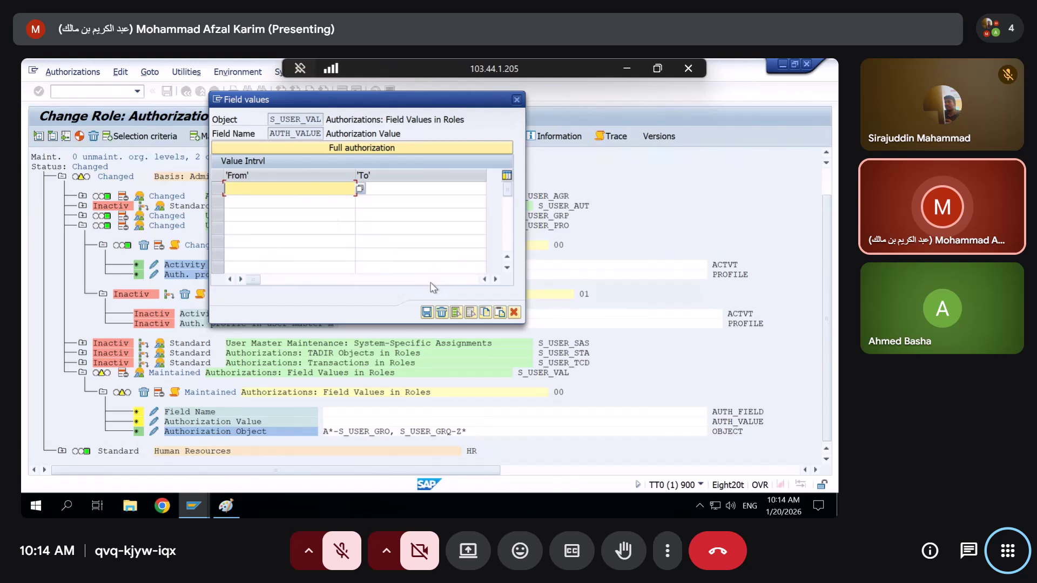
left_click(305, 150)
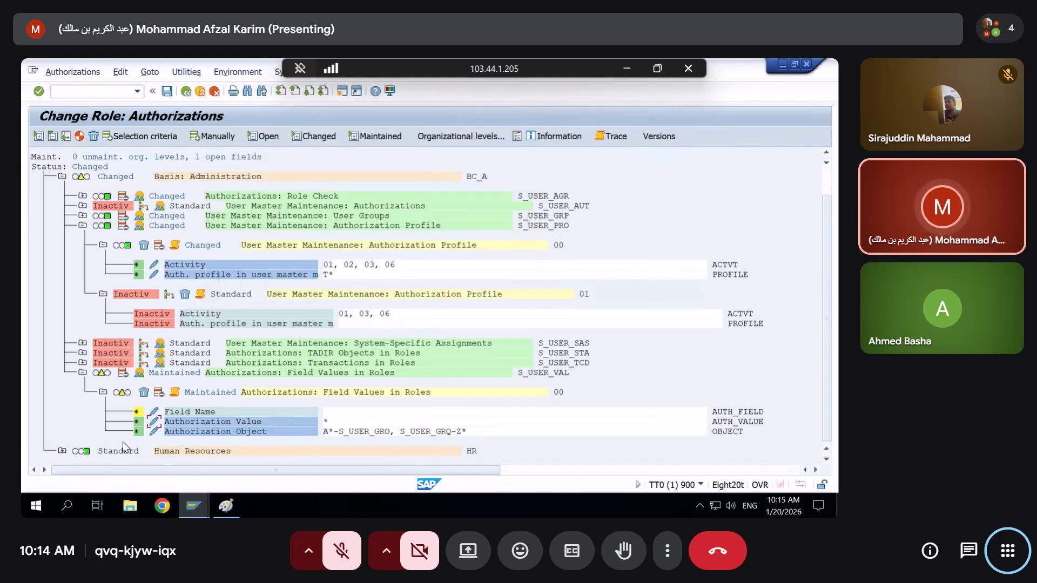
left_click(155, 423)
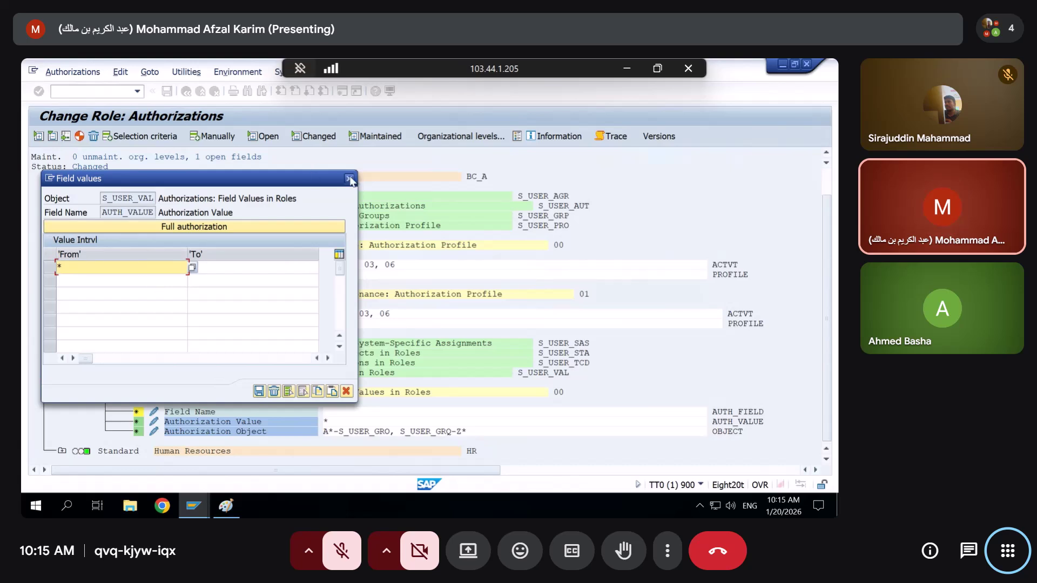
left_click(349, 179)
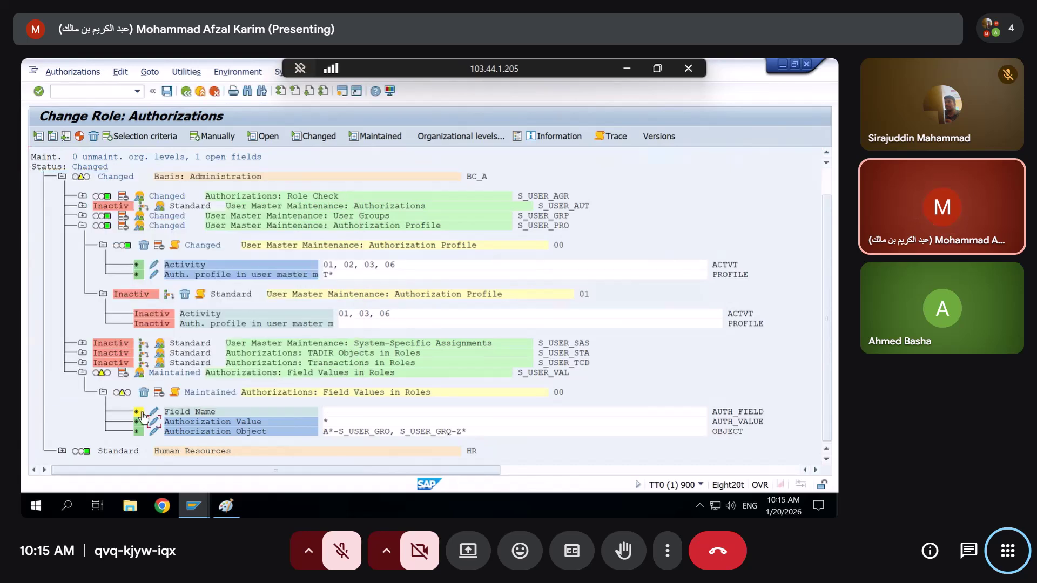
Open the empty value entry for Field Name (AUTH_FIELD) under S_USER_VAL
left_click(153, 413)
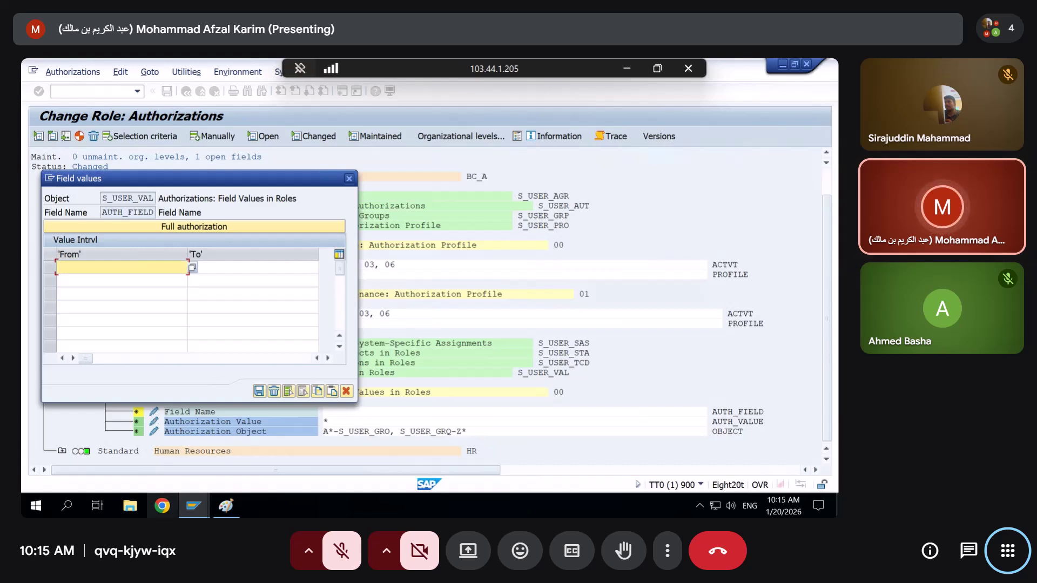
Copy the $WERKS plant variable name from the organizational levels window, then close it
left_click(202, 509)
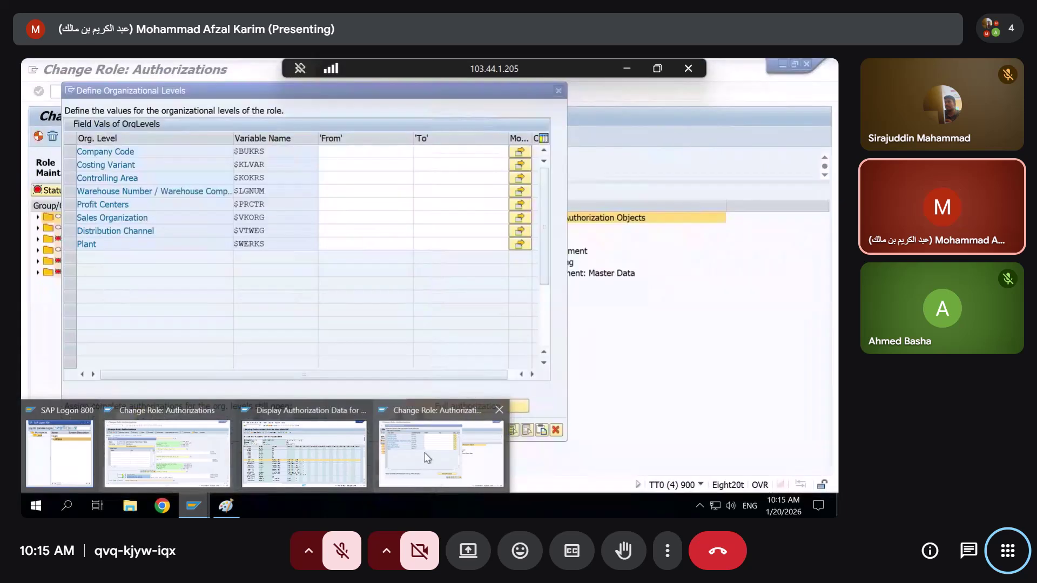
left_click(461, 464)
left_click_drag(240, 244, 218, 239)
key("ctrl+c")
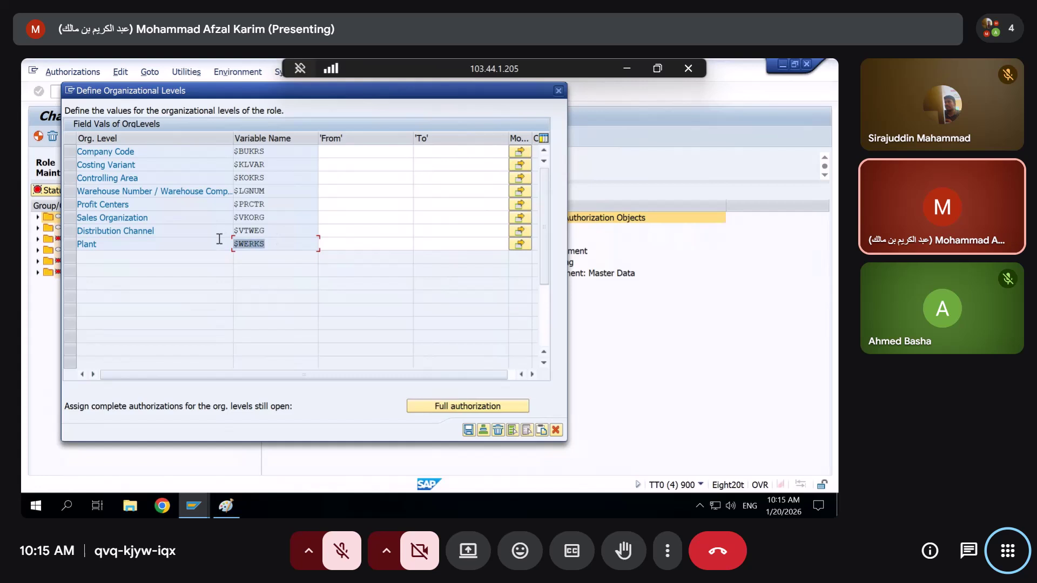
key("Return")
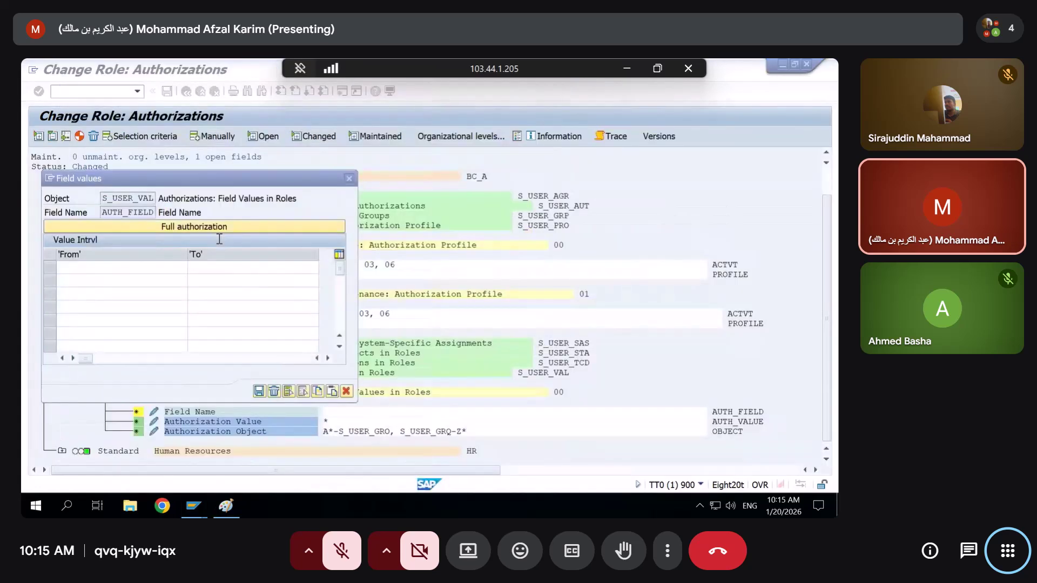
Fill the first Field Name range, ending up with $A* to $WERKR
type("A*")
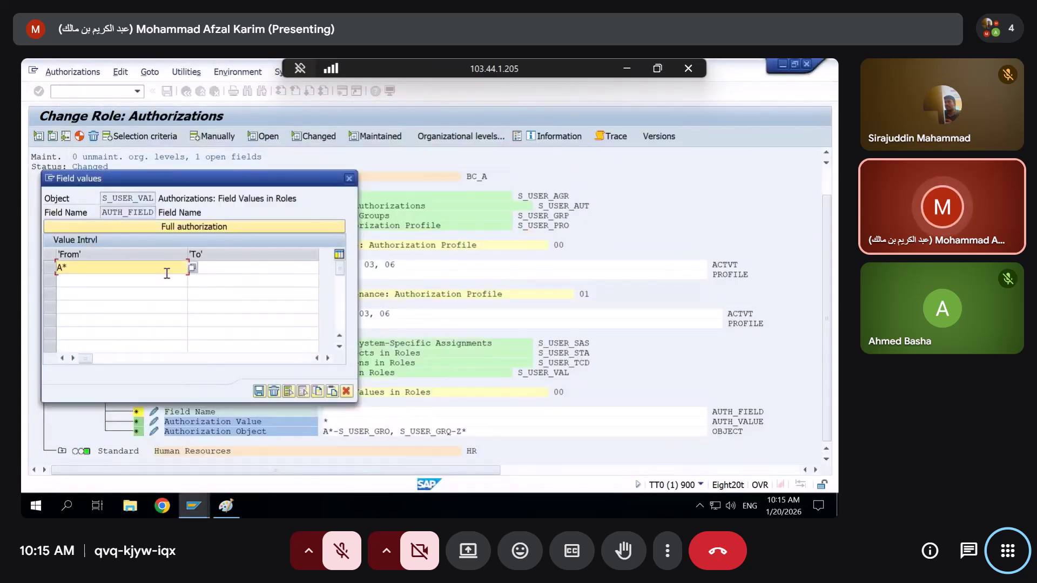
left_click(263, 269)
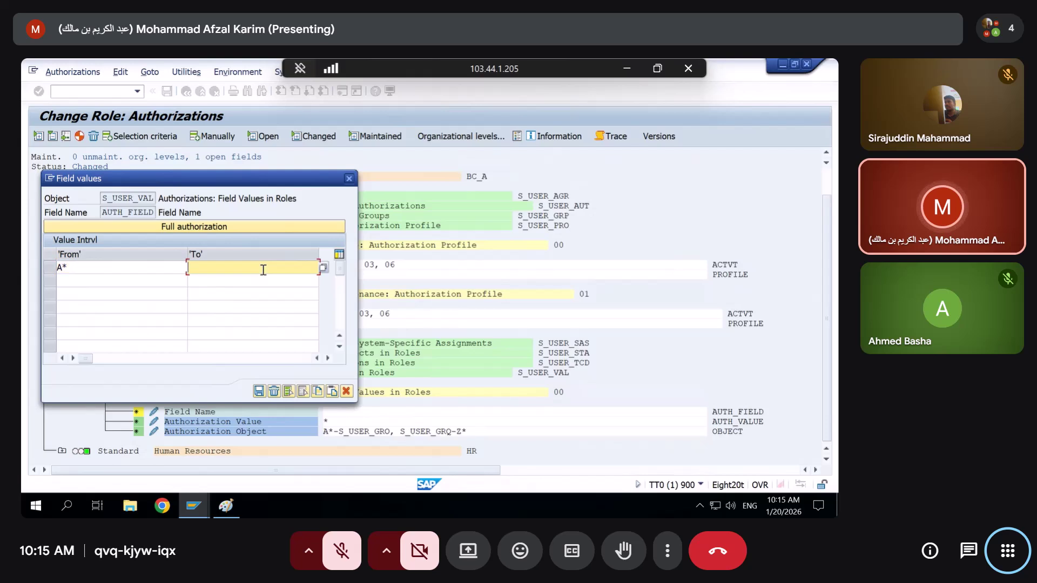
key("ctrl+v")
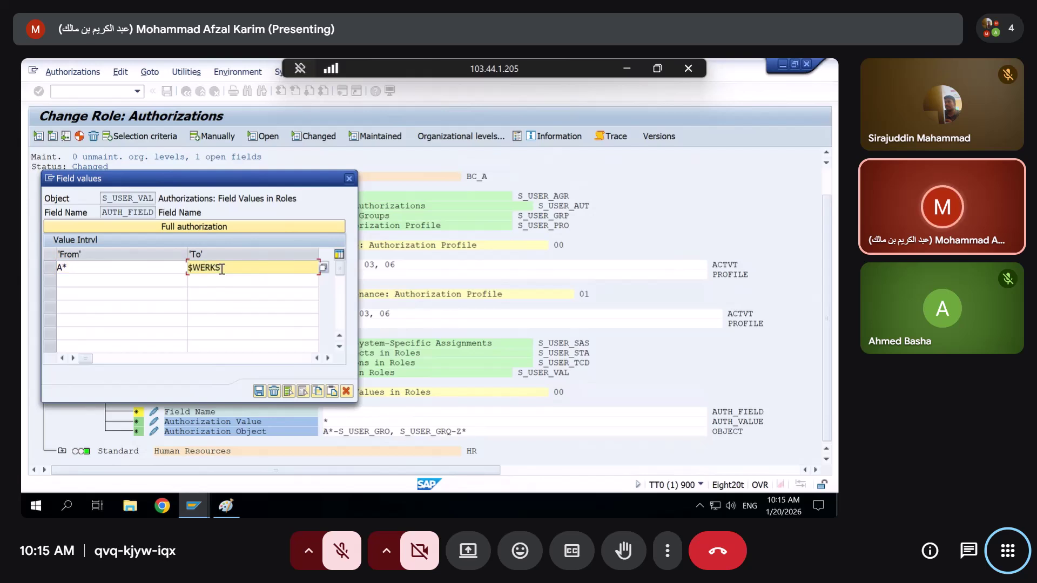
left_click_drag(143, 264, 22, 297)
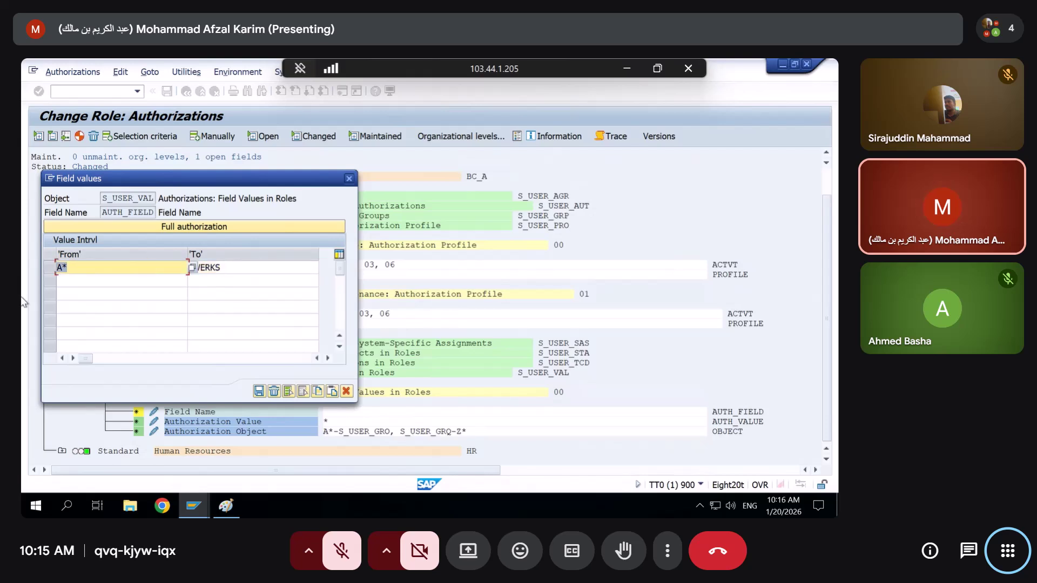
key("BackSpace")
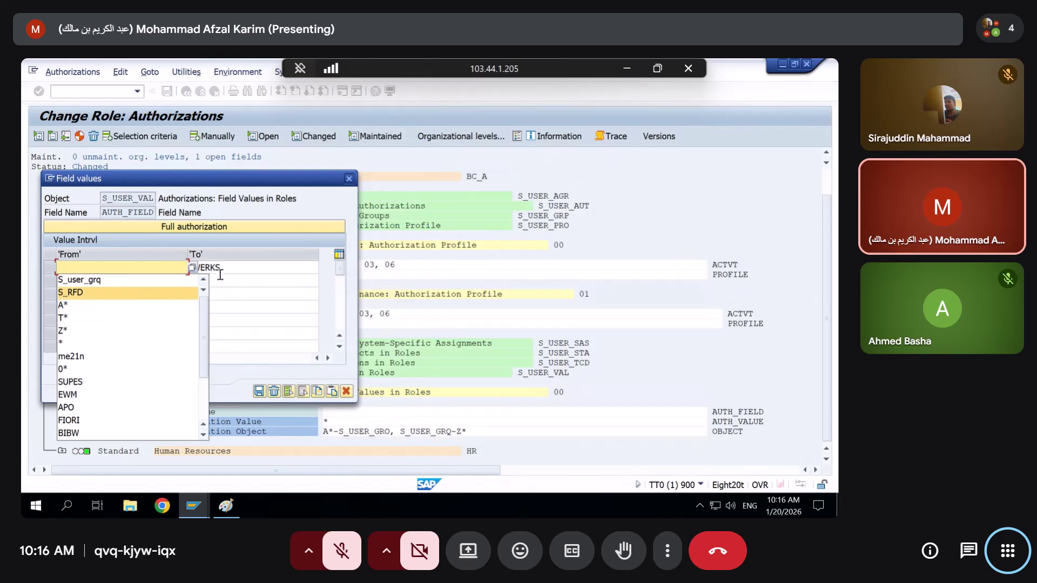
left_click_drag(223, 272, 181, 272)
left_click(135, 265)
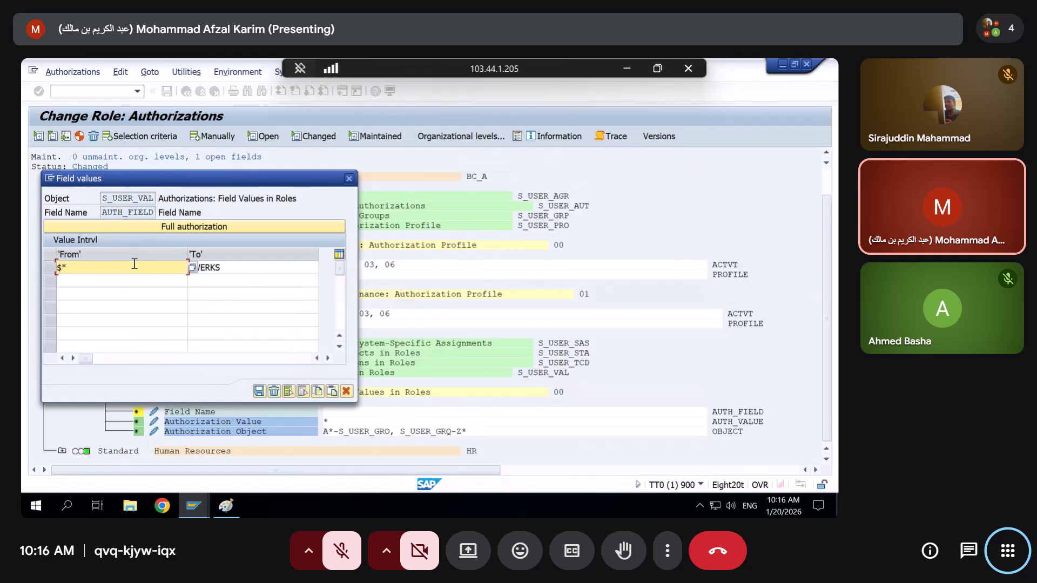
left_click(226, 270)
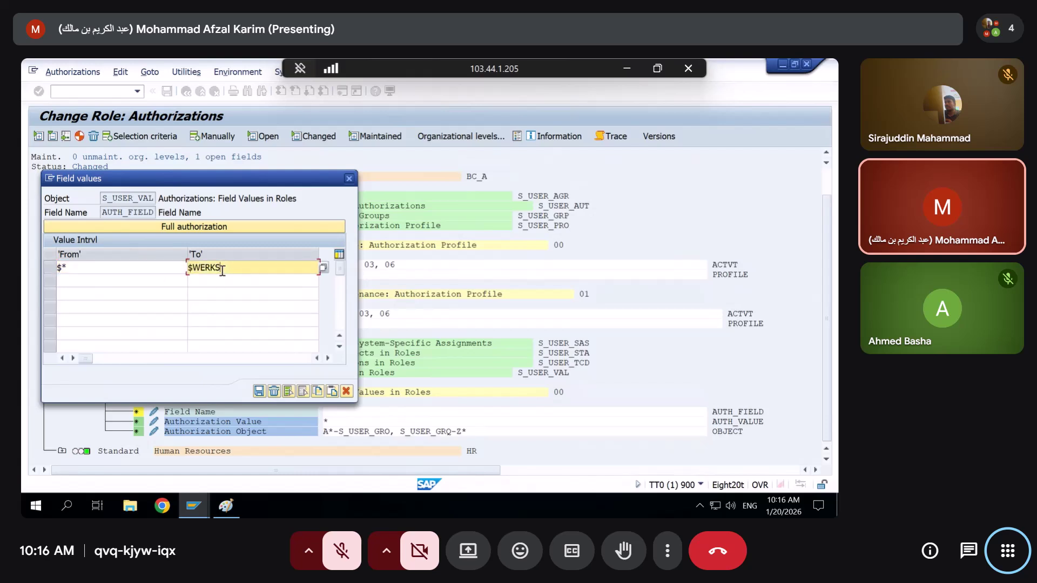
left_click(110, 285)
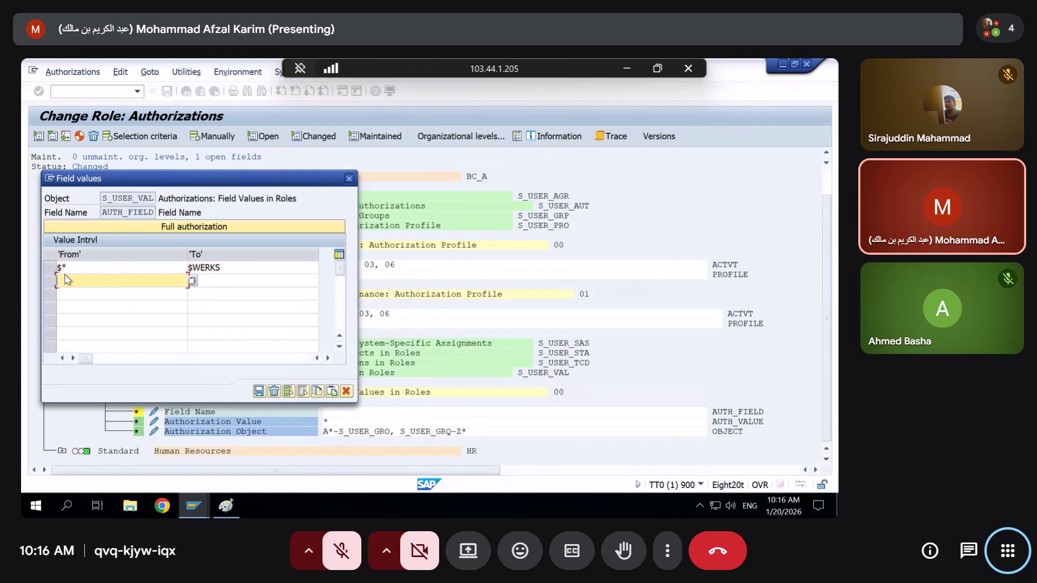
left_click(61, 268)
type("A")
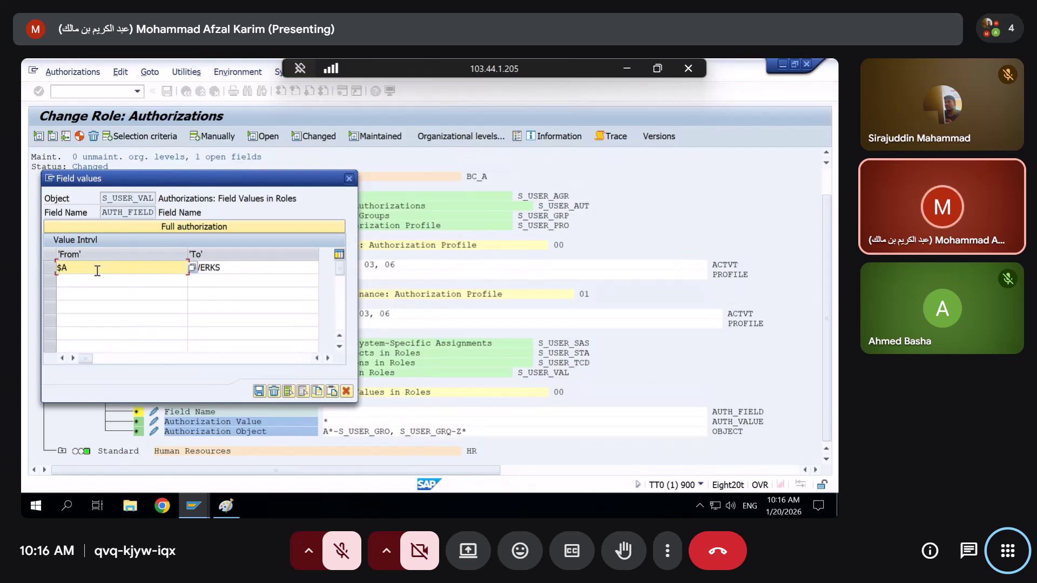
type("*")
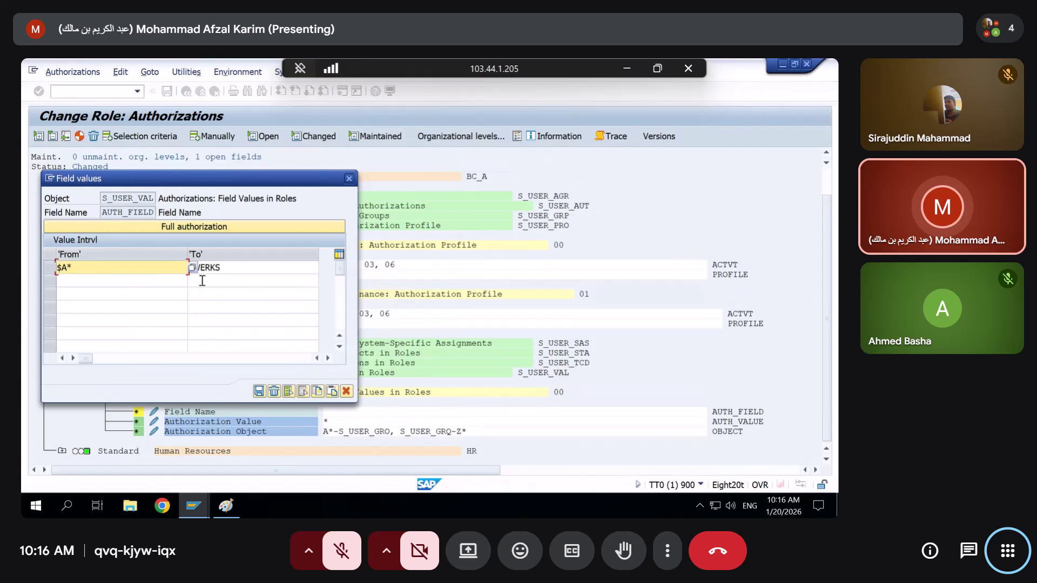
left_click(100, 284)
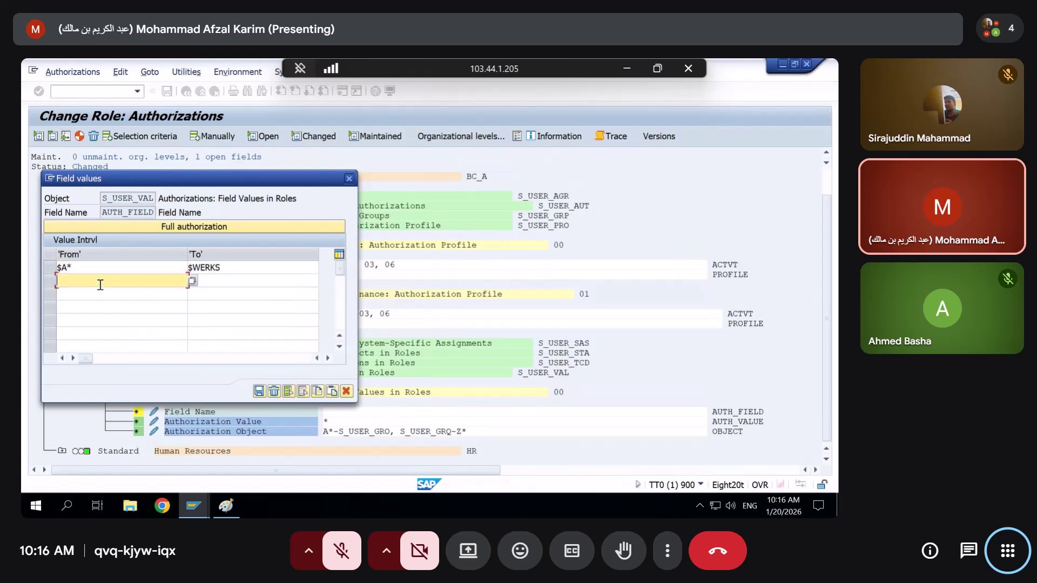
left_click(230, 268)
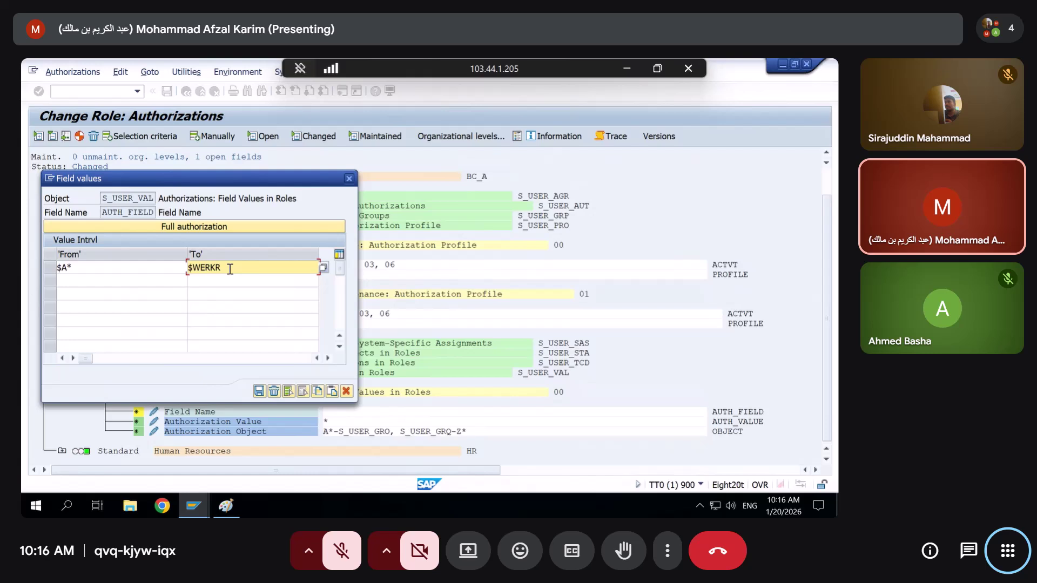
Add the second Field Name range $WERKT to $Z*
left_click(114, 281)
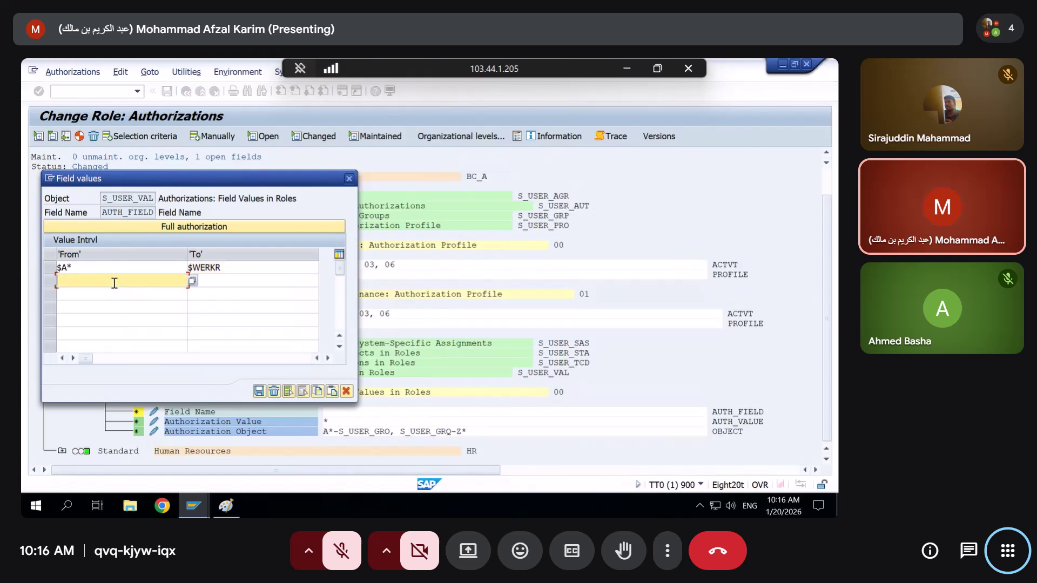
type("$WERKS")
key("BackSpace")
type("T")
left_click(243, 282)
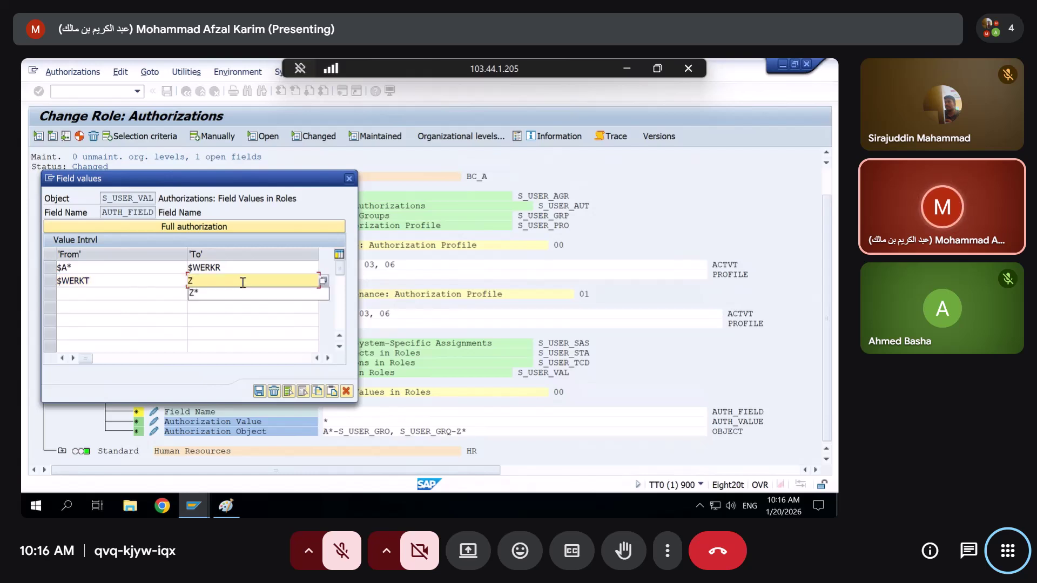
left_click(243, 282)
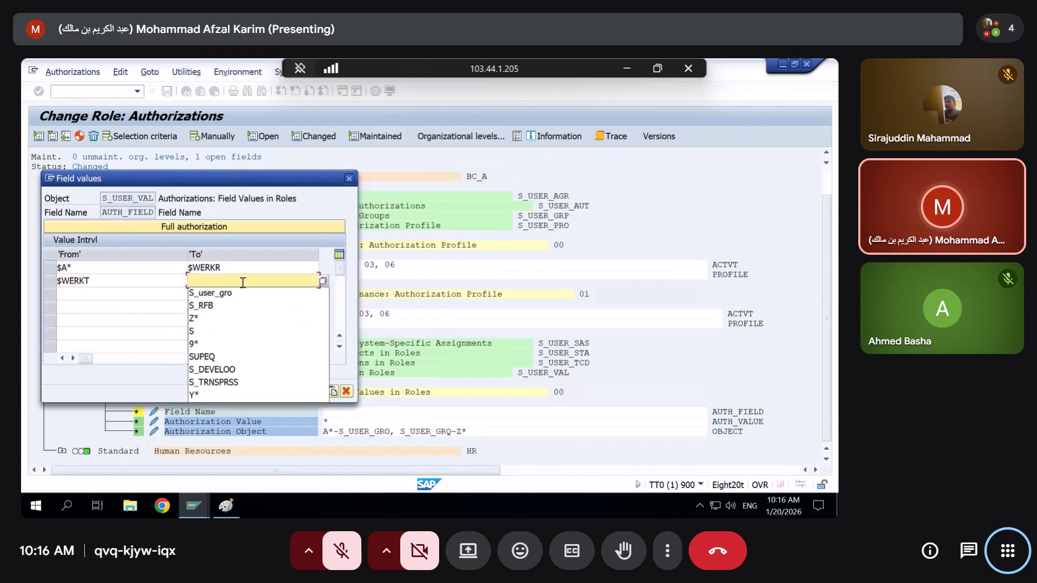
type("$")
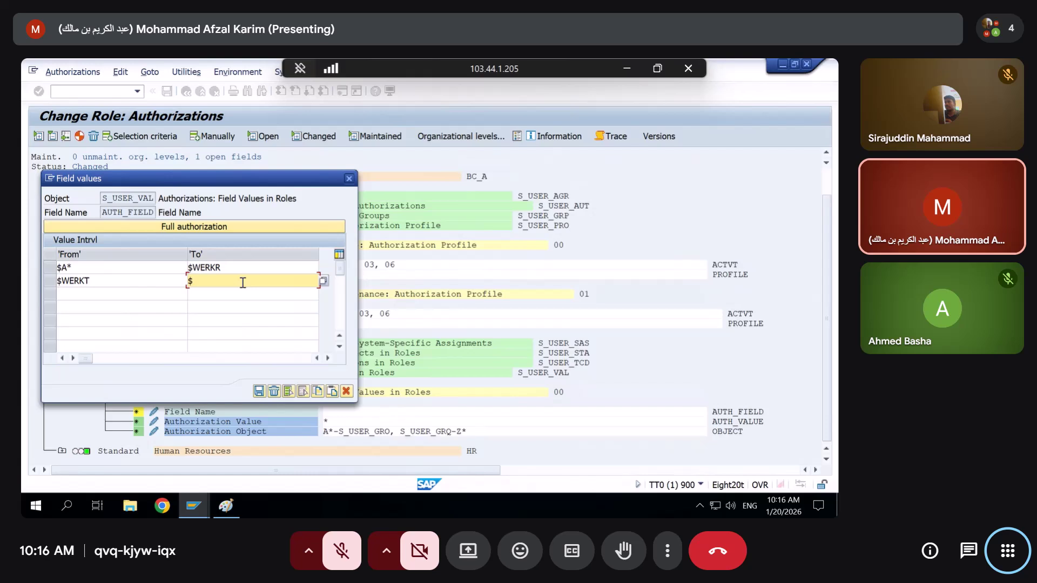
type("Z*")
Add the range A* to Z* and the single value /*, then confirm
left_click(145, 306)
left_click(145, 295)
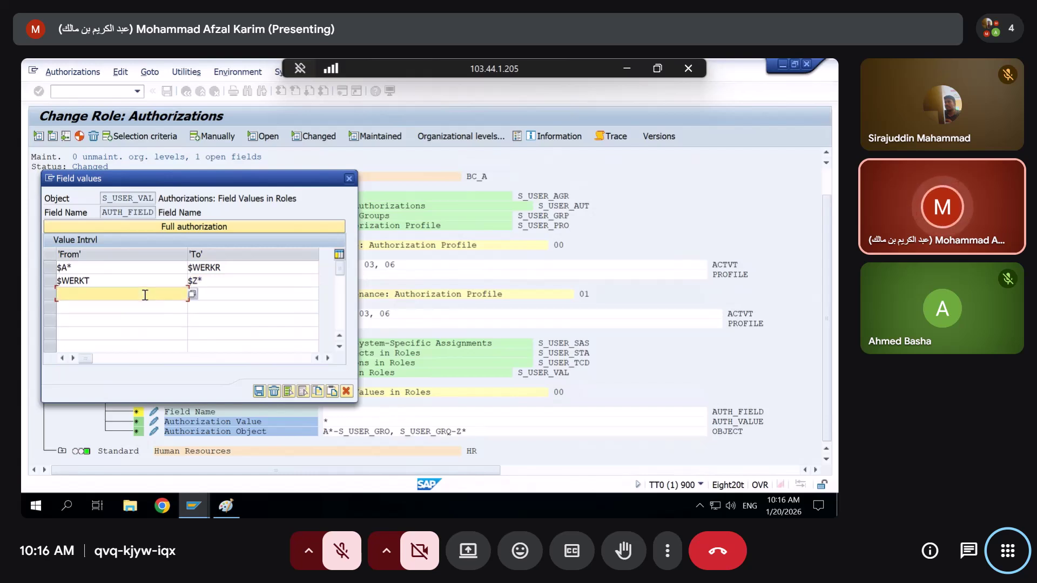
type("A*")
left_click(233, 292)
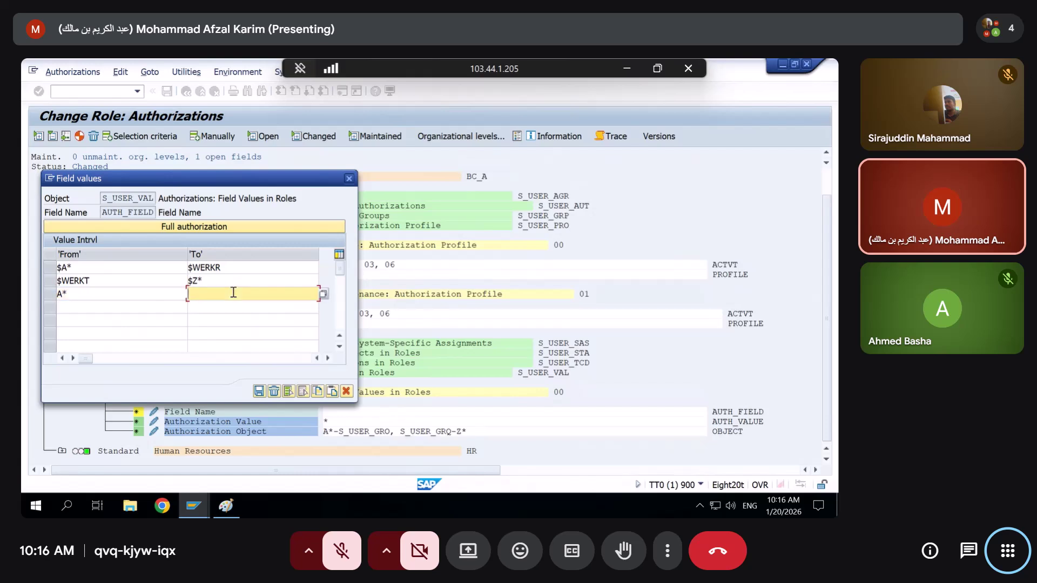
type("Z*")
left_click(155, 309)
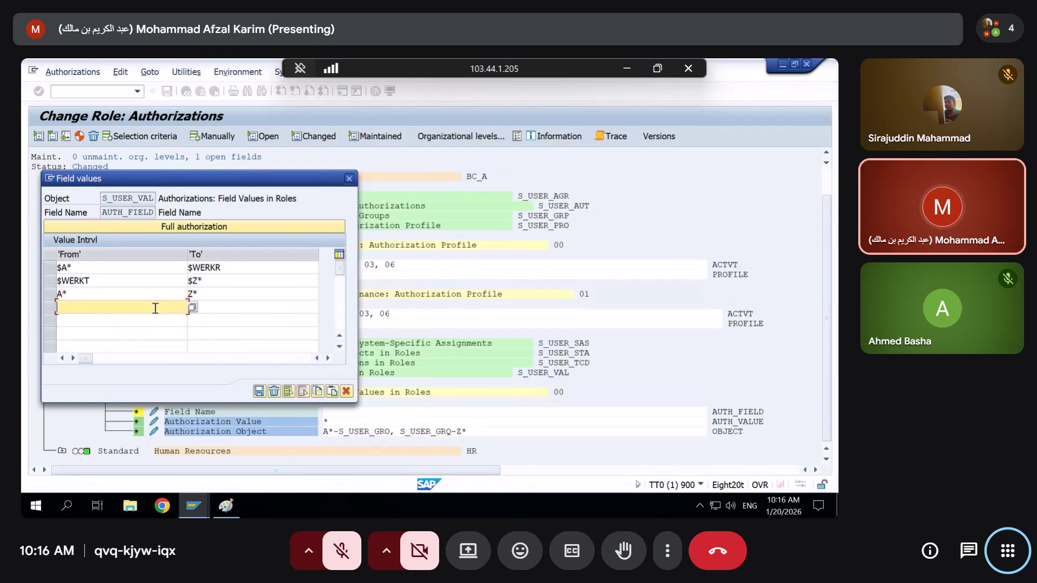
type("/*")
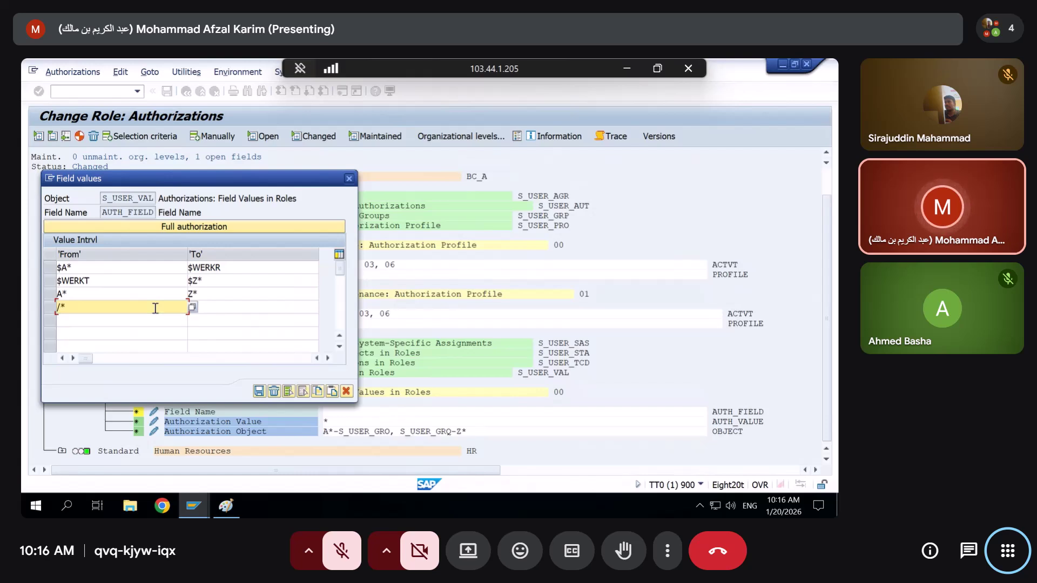
key("Return")
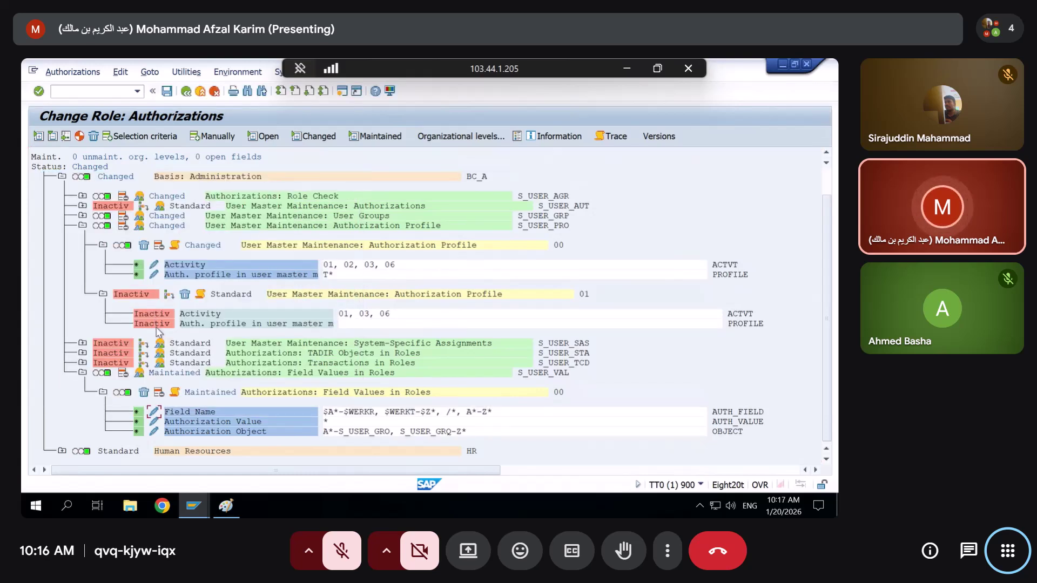
Review the Field Name values unchanged and generate ZSEC123's updated authorization profile
left_click(155, 416)
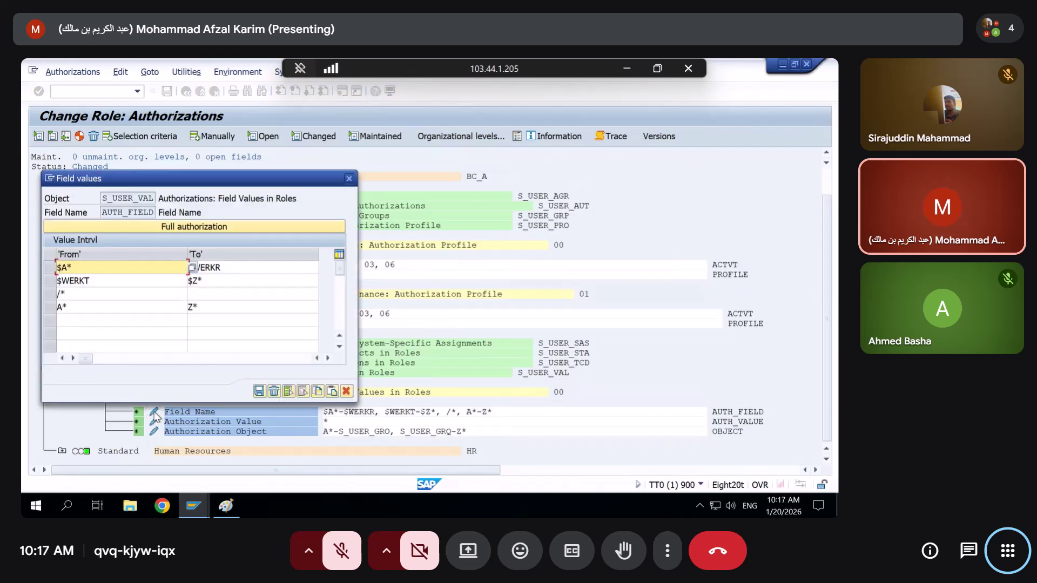
left_click(259, 391)
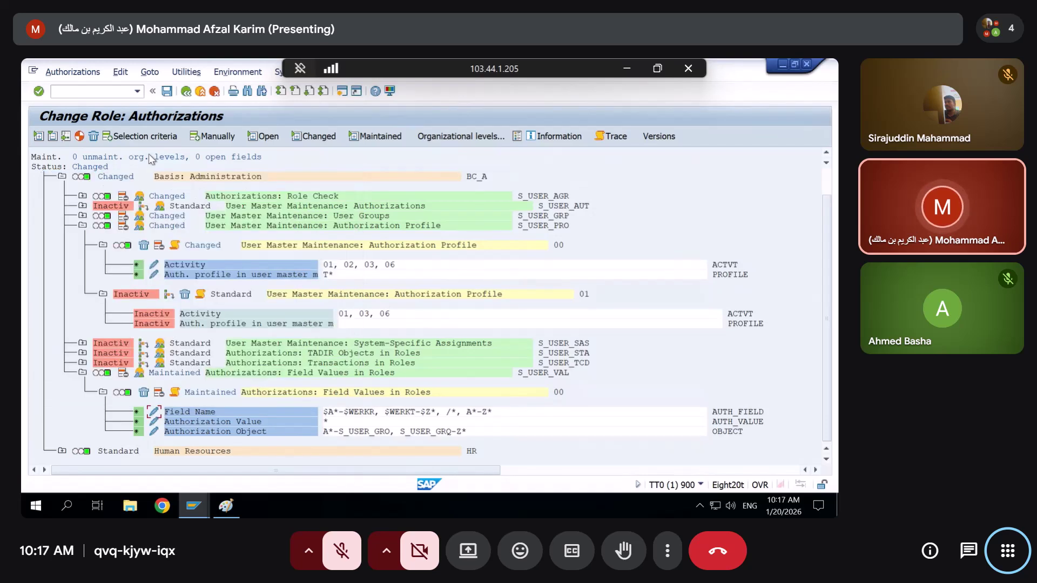
left_click(79, 136)
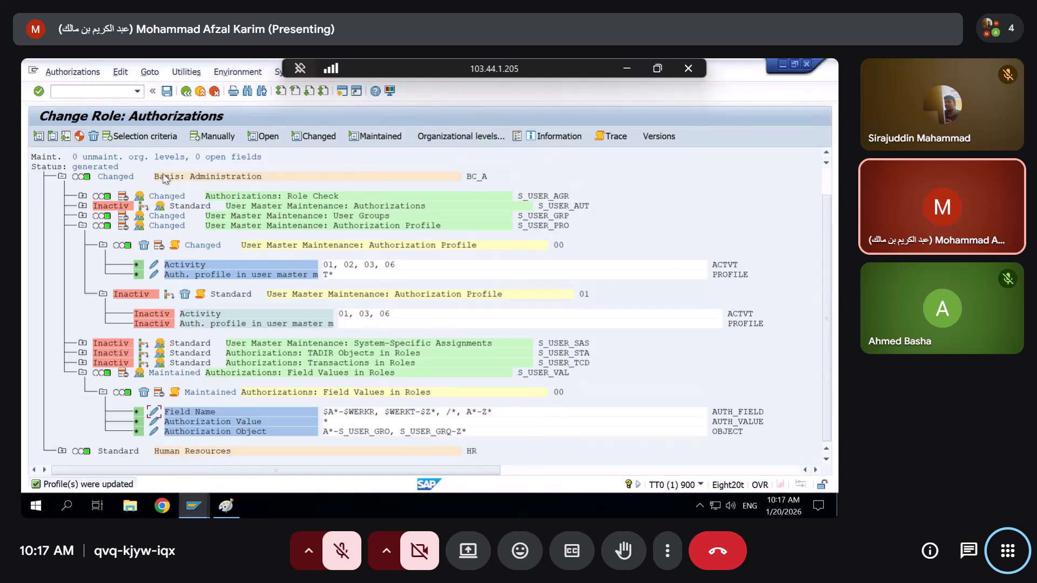
Switch to Z_MM01's authorization window and close its Define Organizational Levels dialog
mouse_move(194, 505)
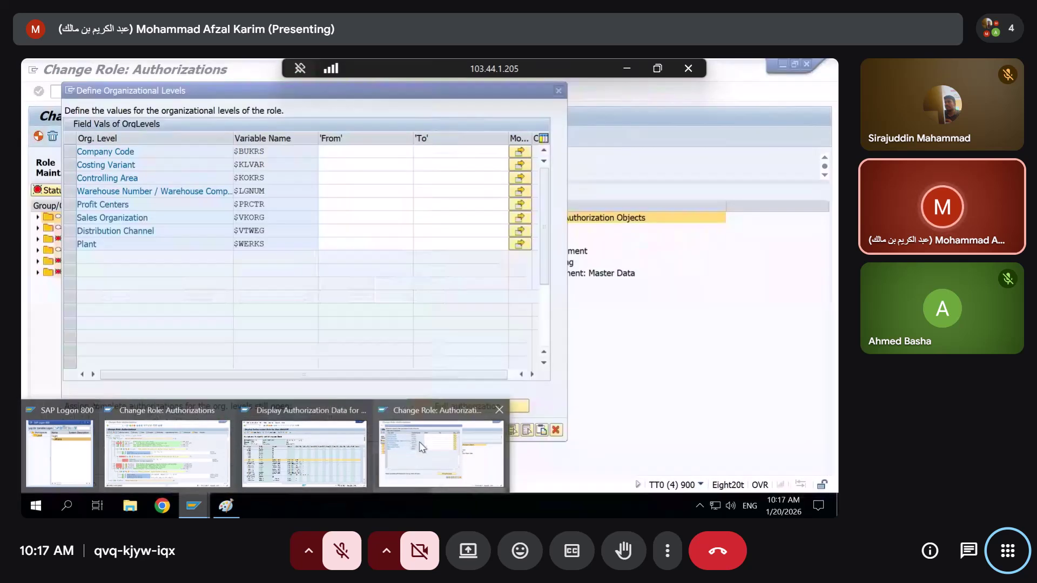
left_click(422, 448)
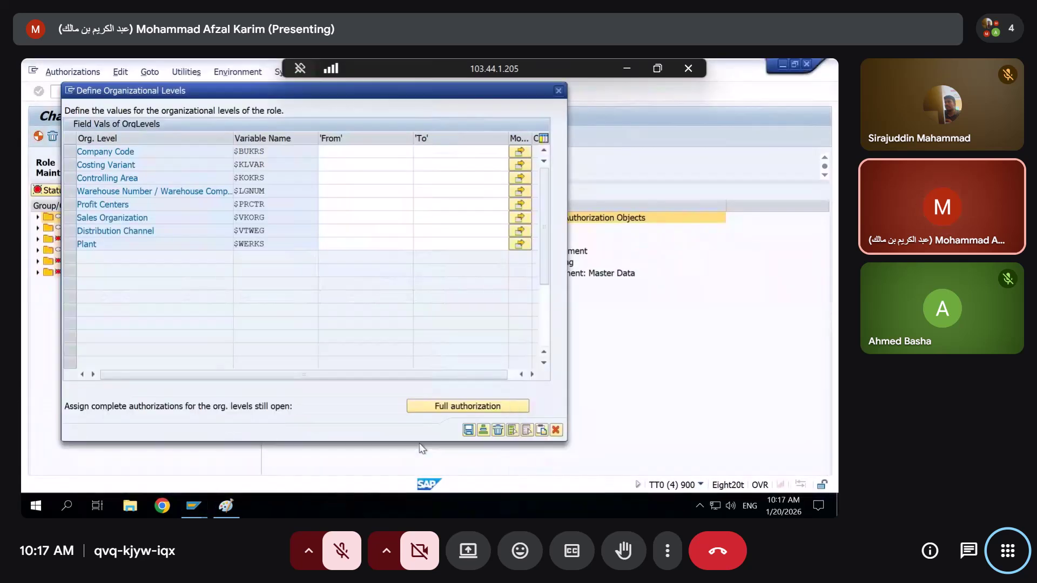
left_click(556, 430)
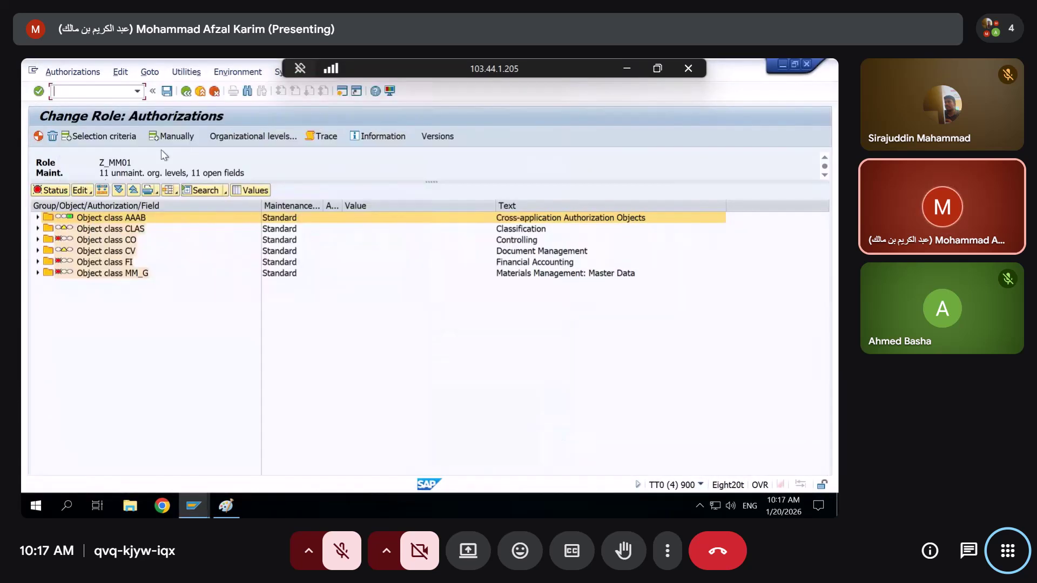
Leave Z_MM01's authorization maintenance and return to the Role Maintenance start screen
left_click(214, 92)
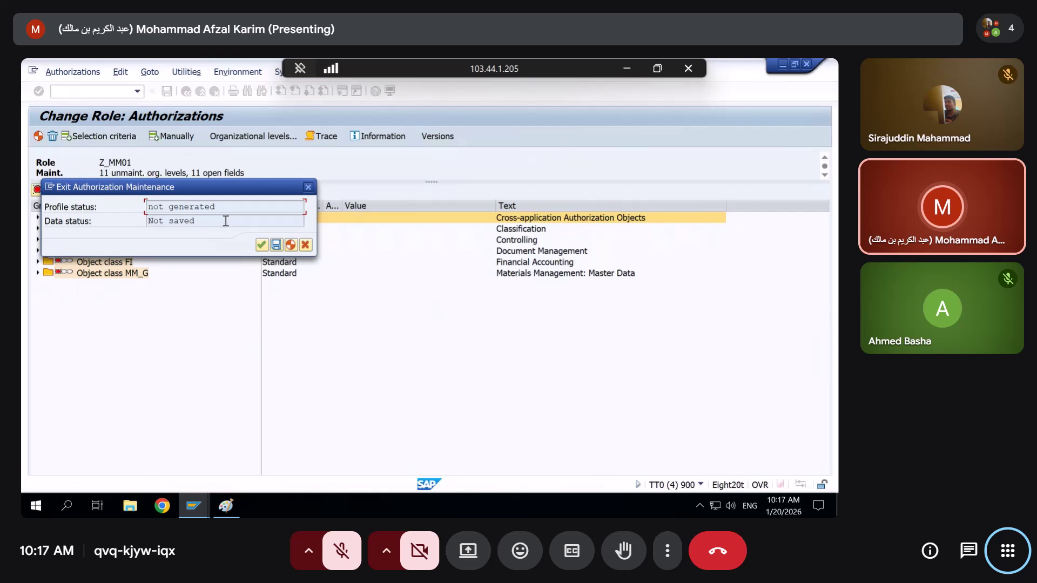
left_click(262, 244)
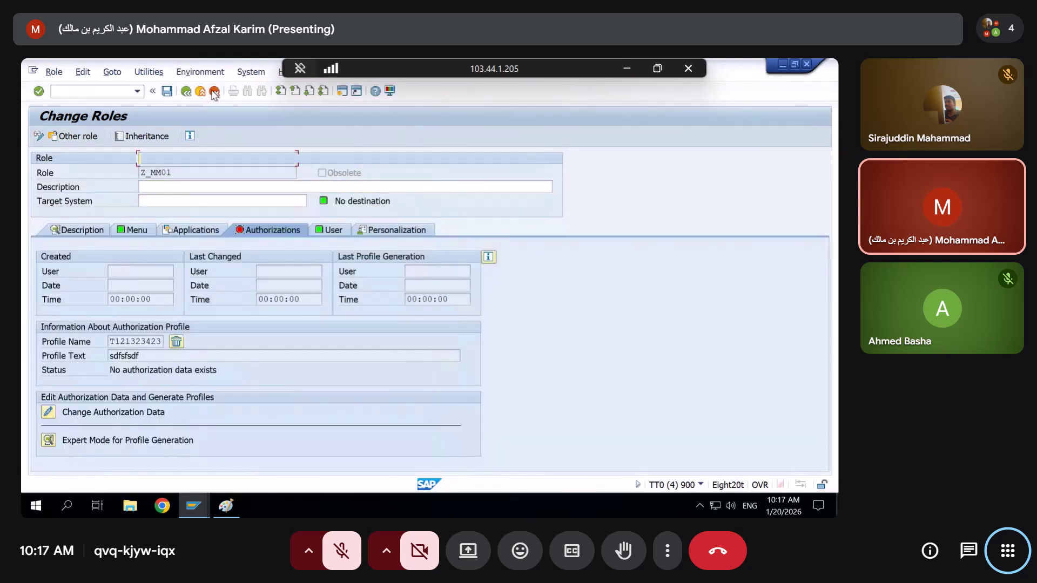
left_click(215, 93)
Replace Z_MM01 with DUUMMY11 in the Role field and try creating it as a single role
left_click_drag(209, 158, 138, 158)
key("BackSpace")
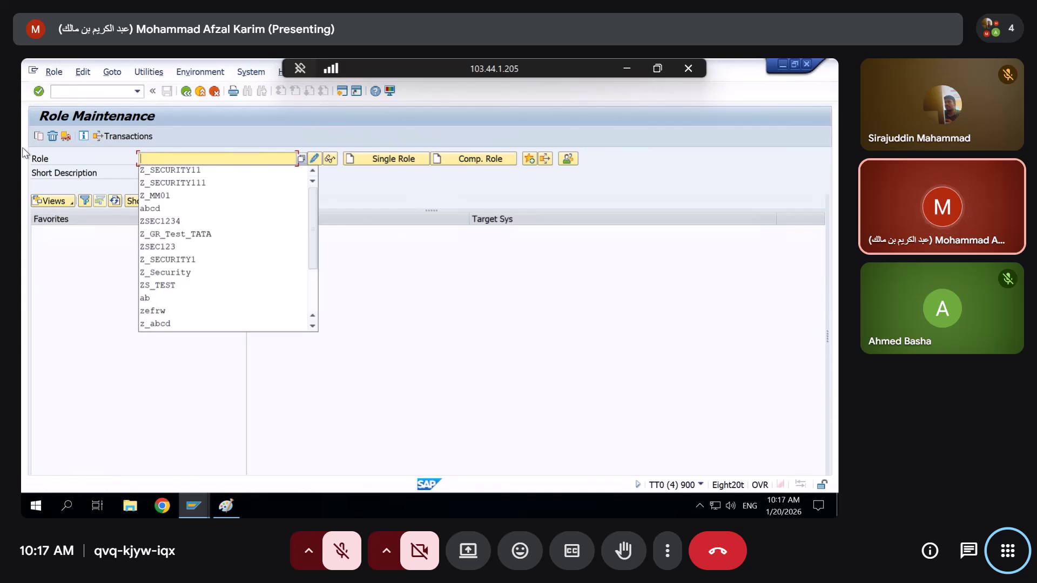
type("DUUMMY11")
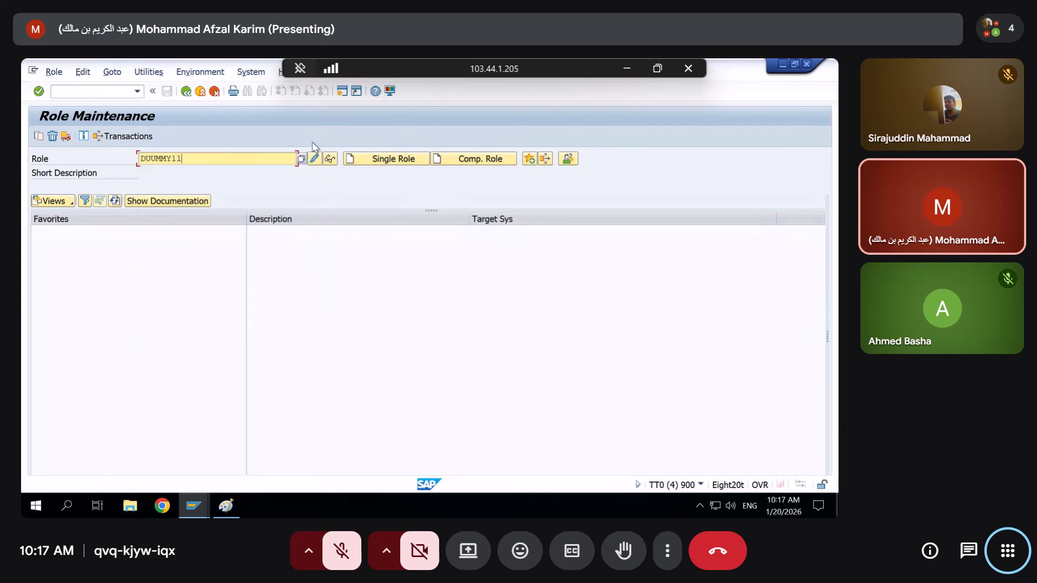
left_click(366, 159)
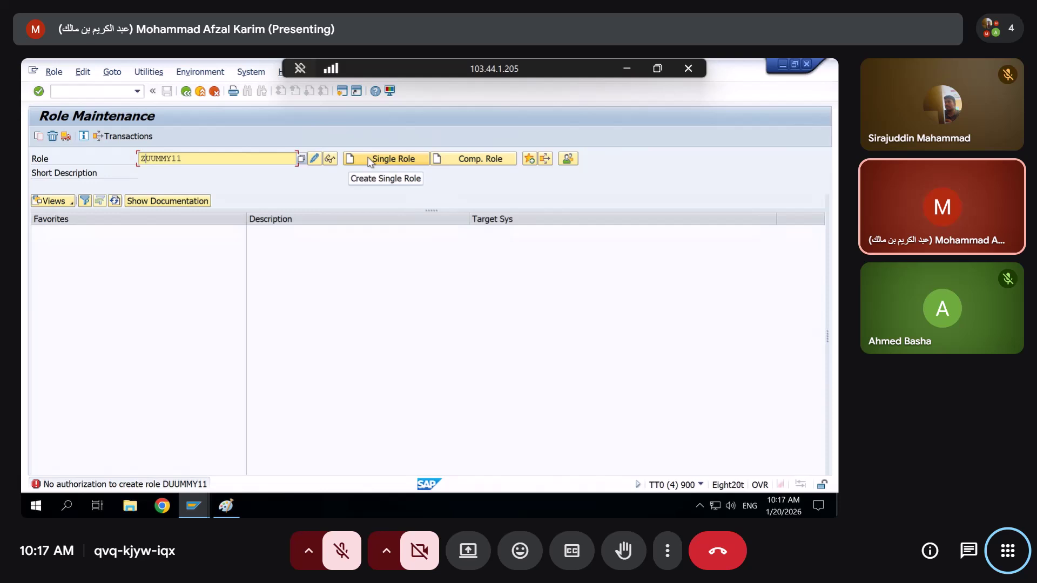
Create ZUUMMY11 as a new single role and save it on moving to the Menu tab
left_click(194, 506)
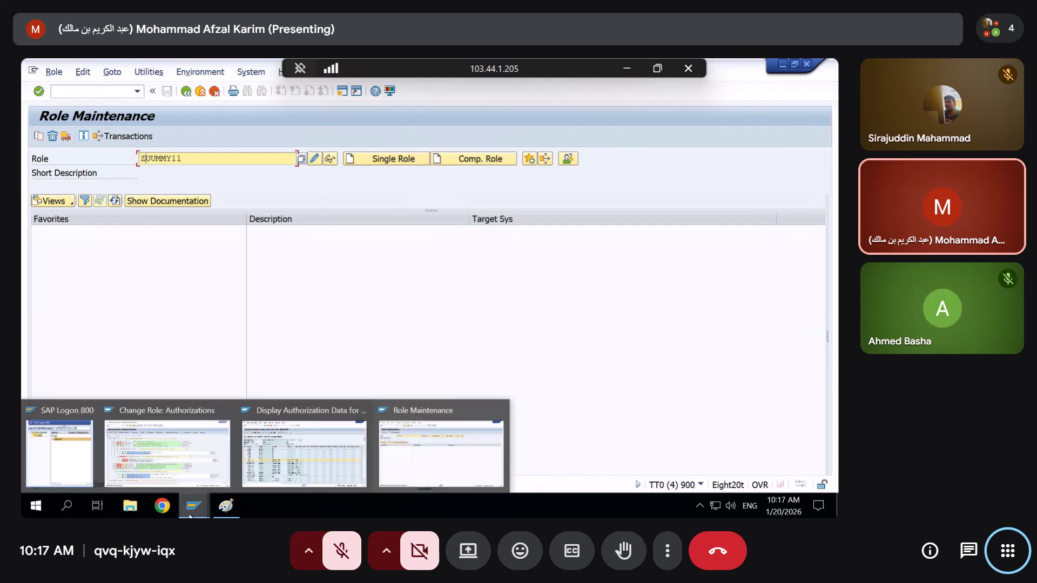
left_click(373, 159)
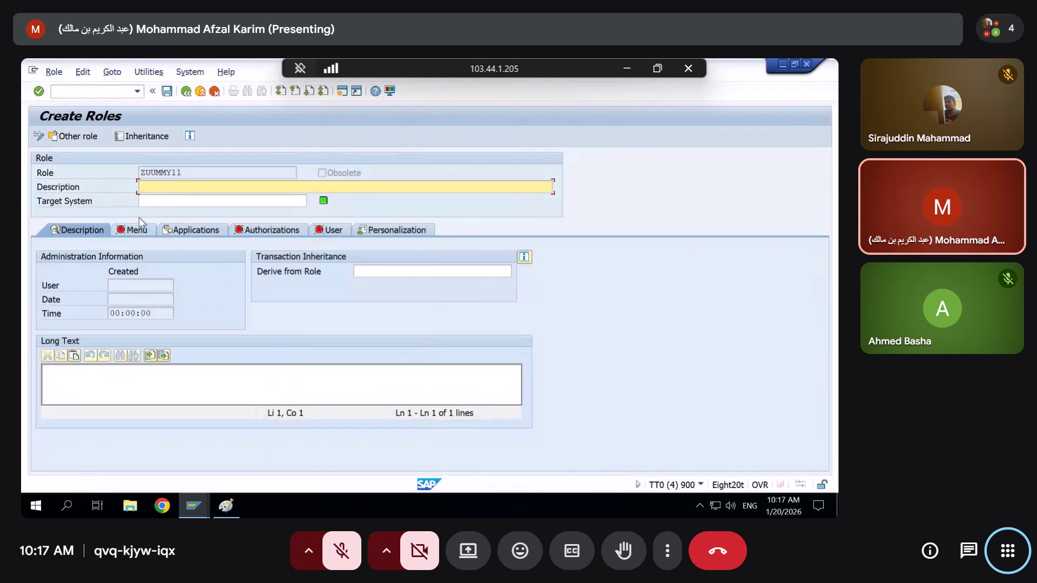
left_click(132, 231)
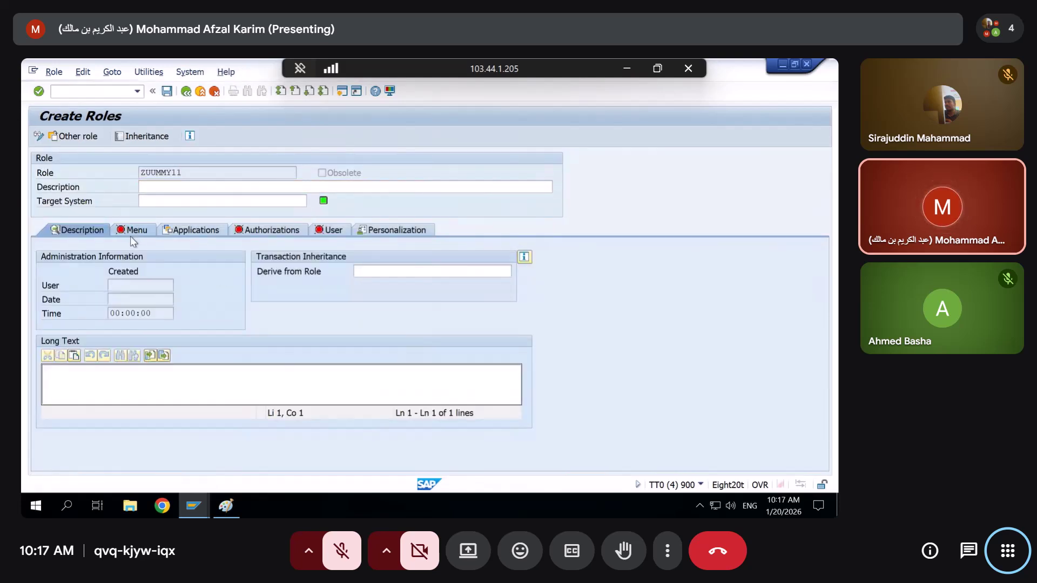
left_click(232, 304)
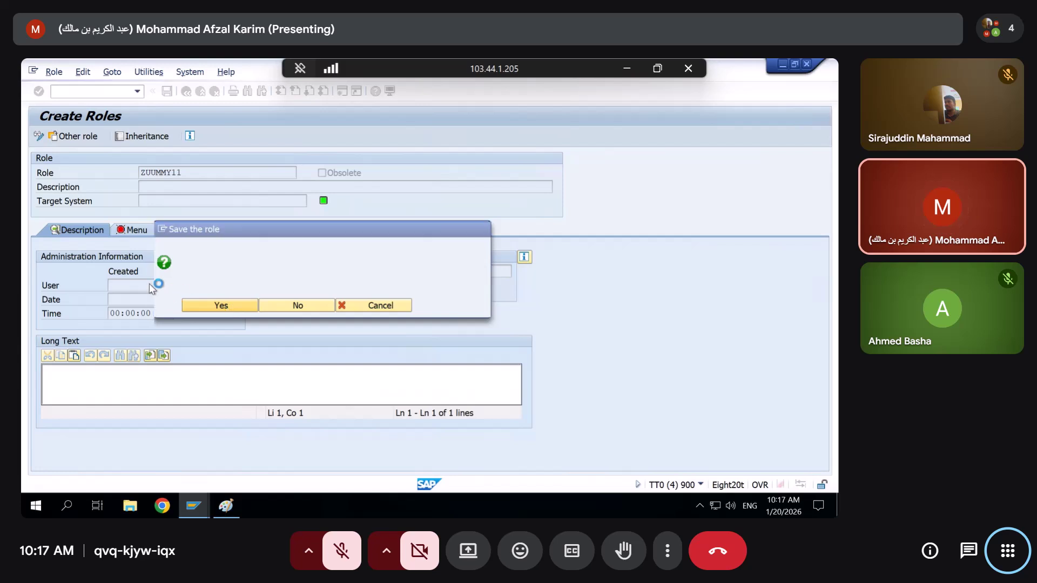
Try assigning transaction SU01 to the role menu, which is refused for missing authorization
left_click(138, 257)
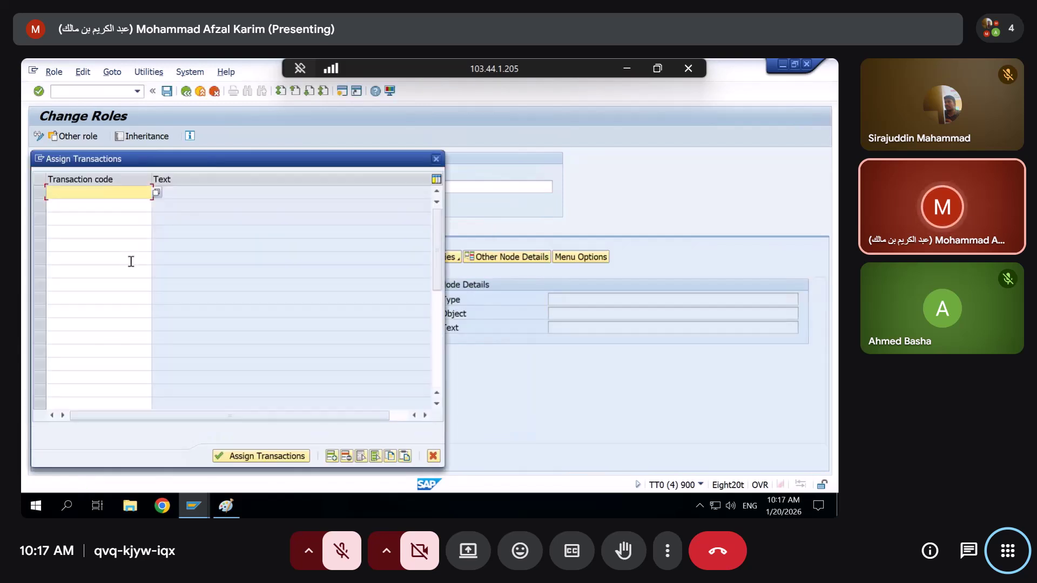
type("su01")
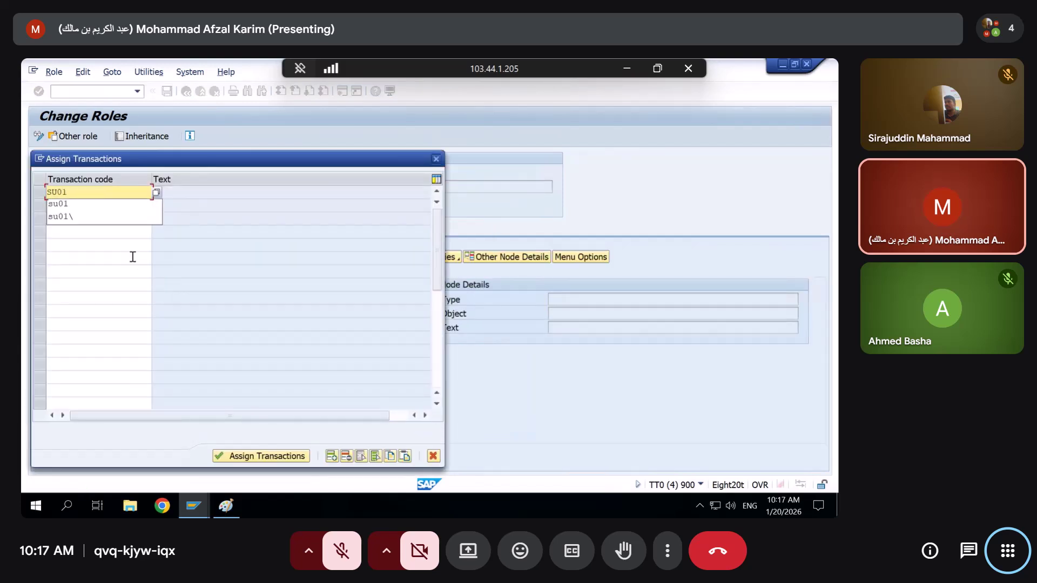
key("Return")
left_click(276, 455)
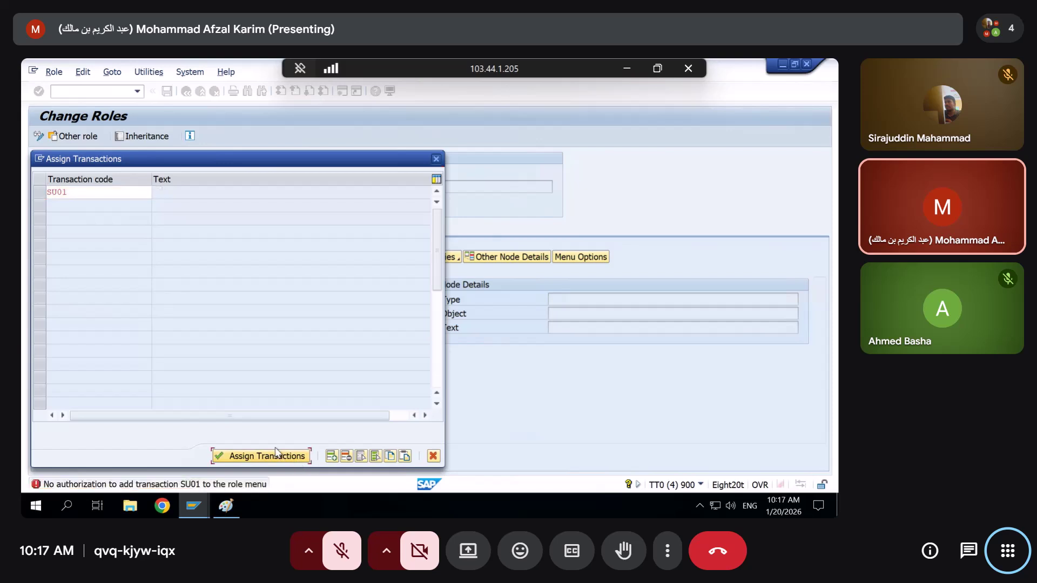
key("alt+space")
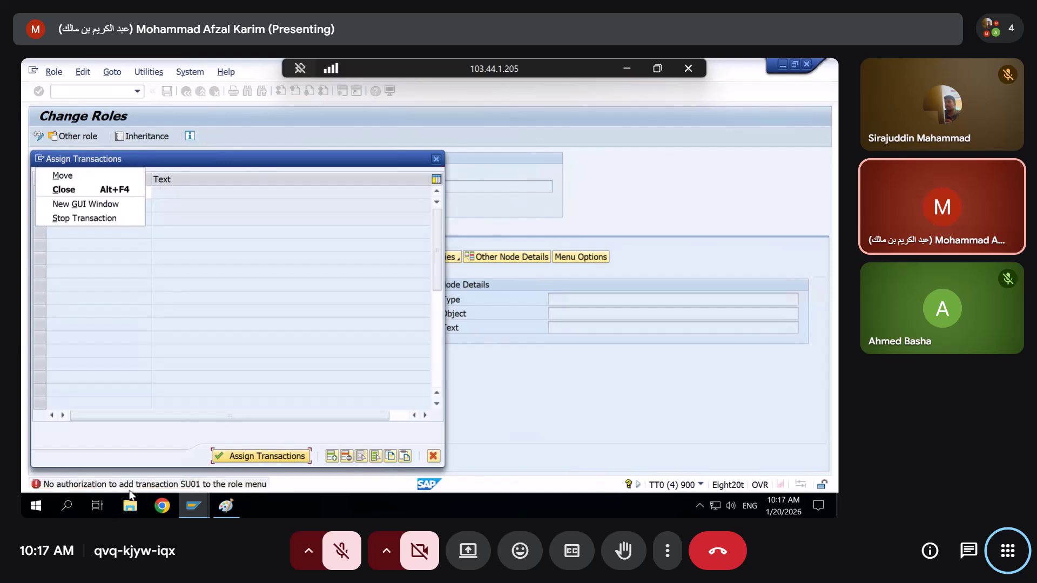
key("Escape")
Back in Change Role: Authorizations, expand and activate the Transactions in Roles (S_USER_TCD) authorization
key("alt+Tab")
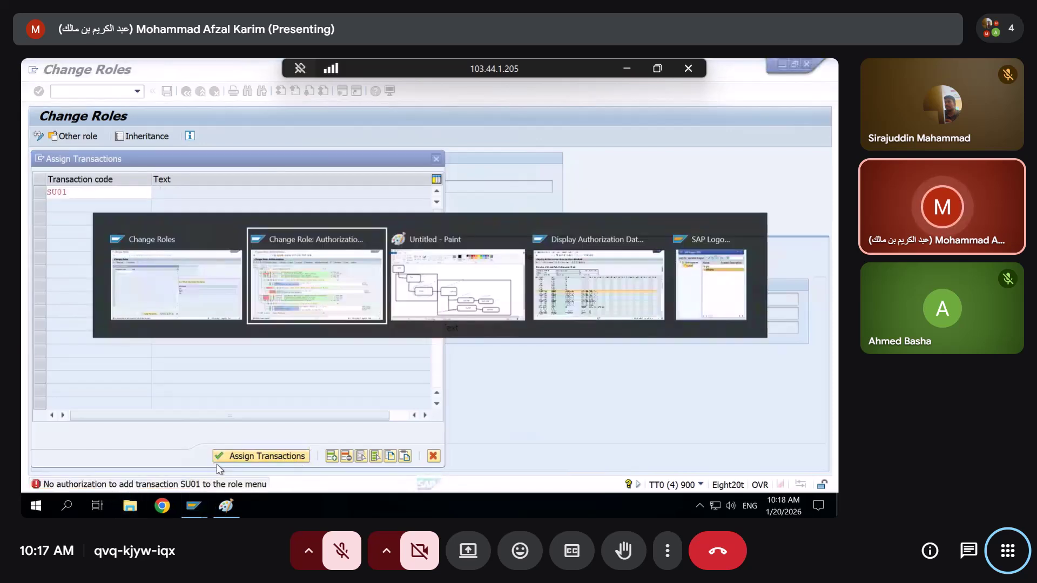
key("alt+Tab")
key("alt+Tab")
key("alt+shift+Tab")
key("alt+shift+Tab")
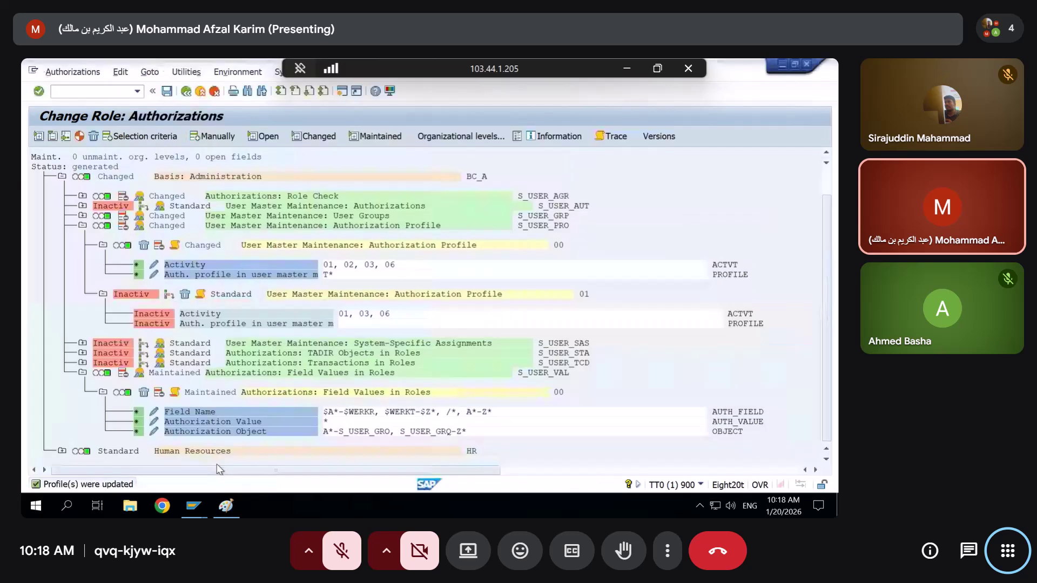
left_click(84, 365)
left_click(82, 421)
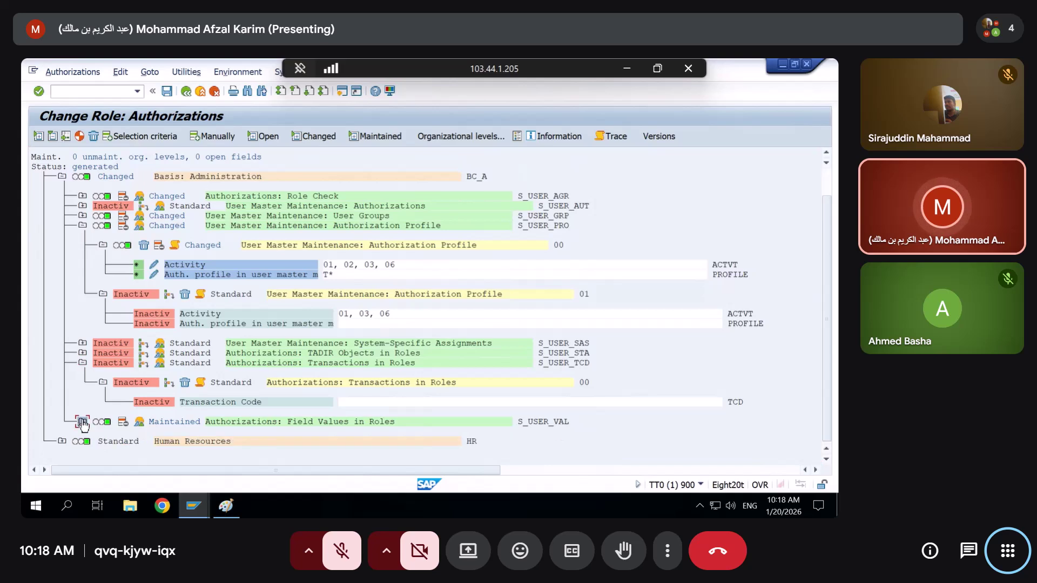
left_click(144, 364)
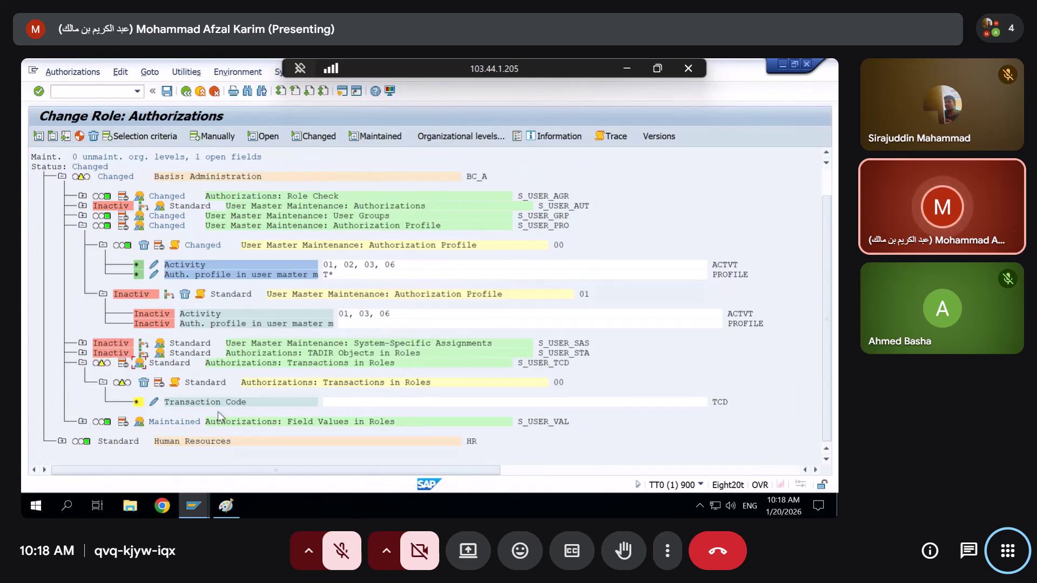
Set the Transaction Code to full authorization (*) and regenerate the profile
left_click(154, 402)
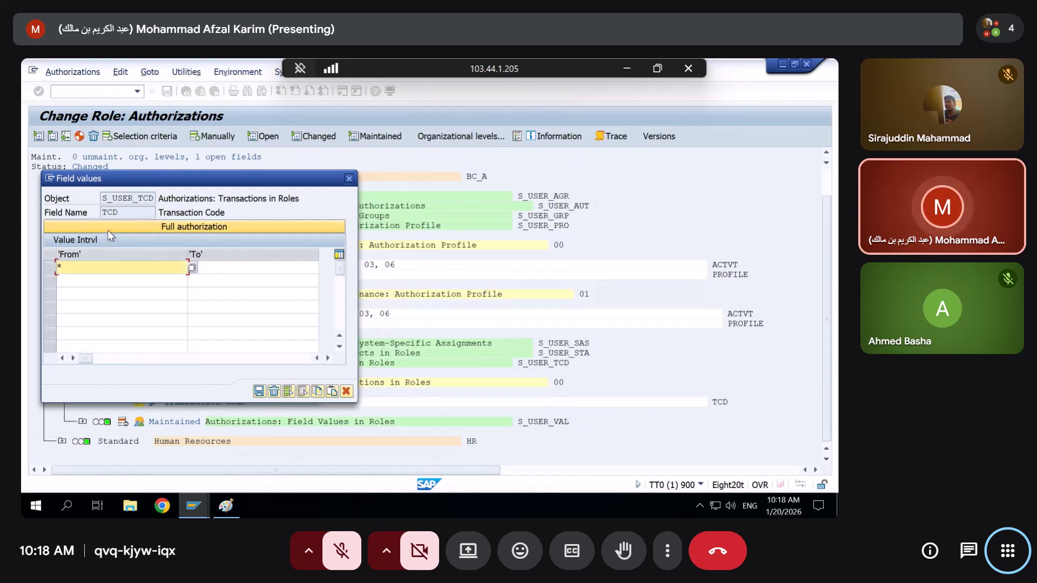
key("Escape")
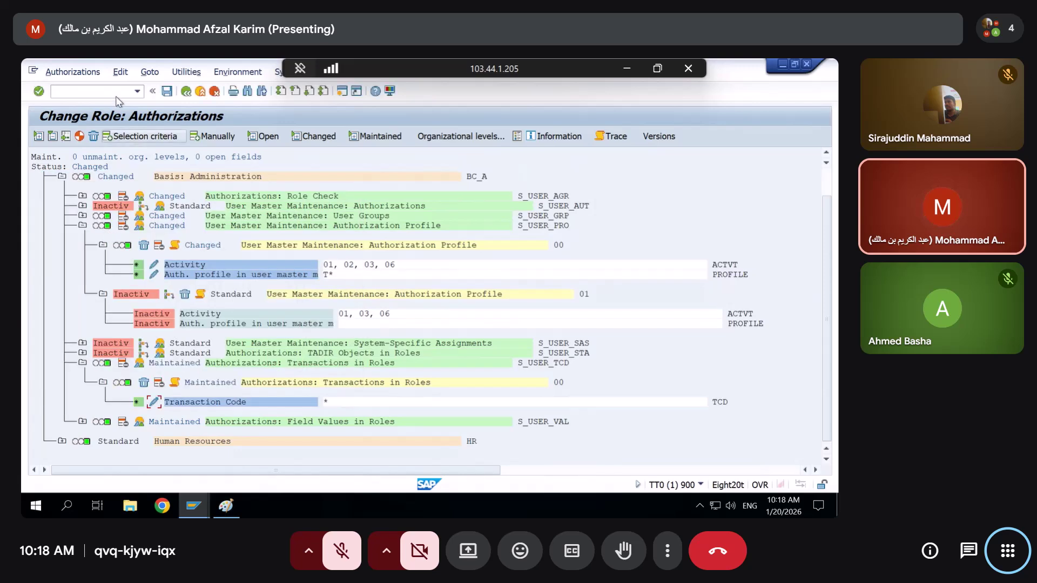
left_click(79, 136)
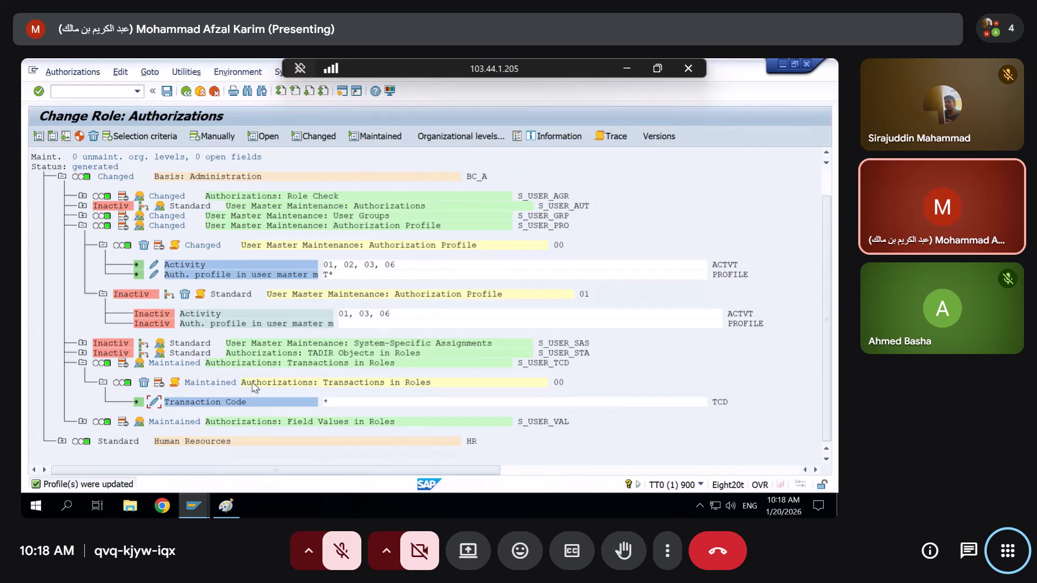
left_click(161, 403)
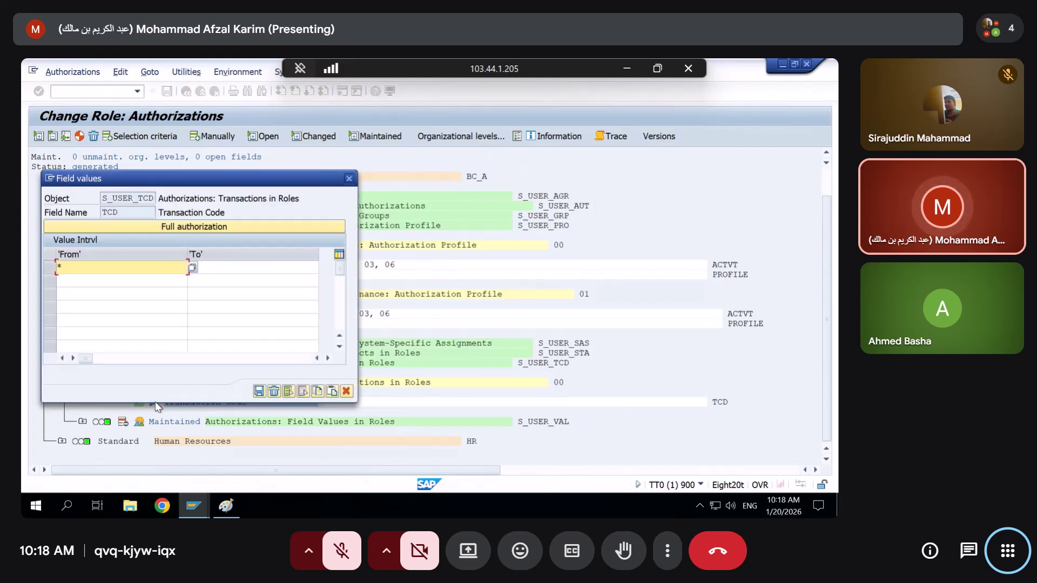
Change the Transaction Code values to a first range from A* to SU00
double_click(114, 266)
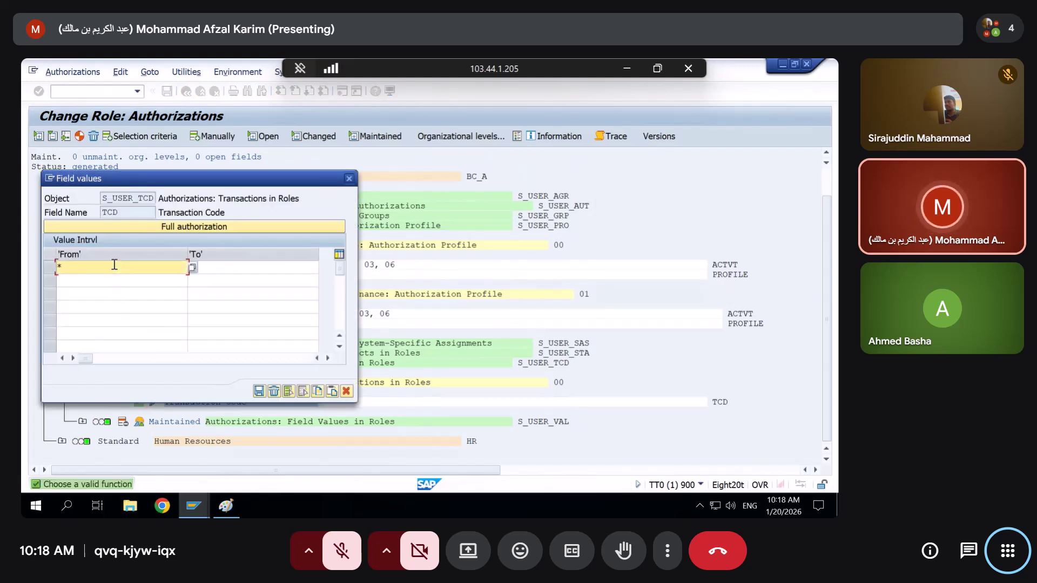
key("BackSpace")
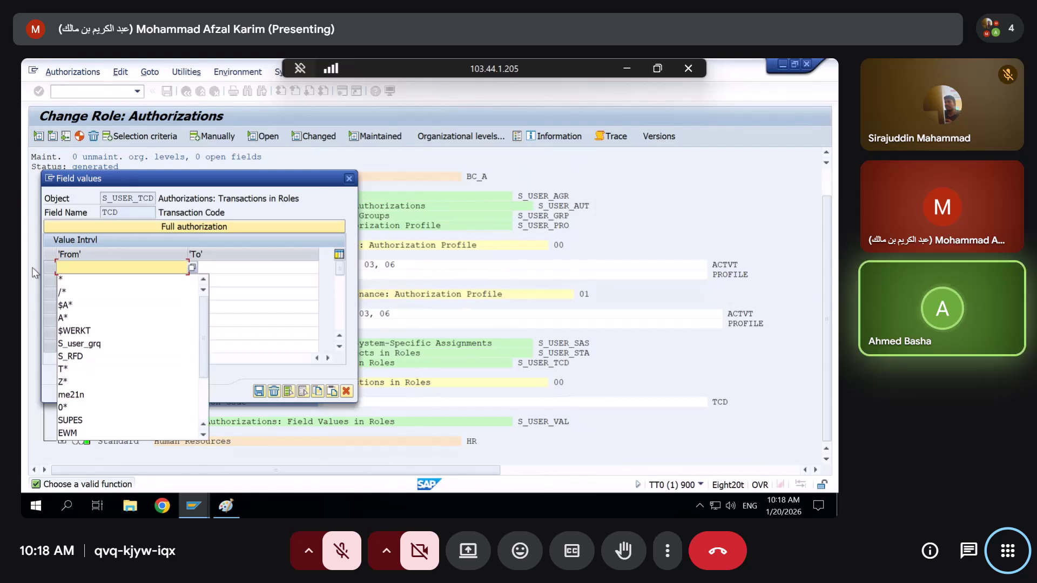
left_click(62, 318)
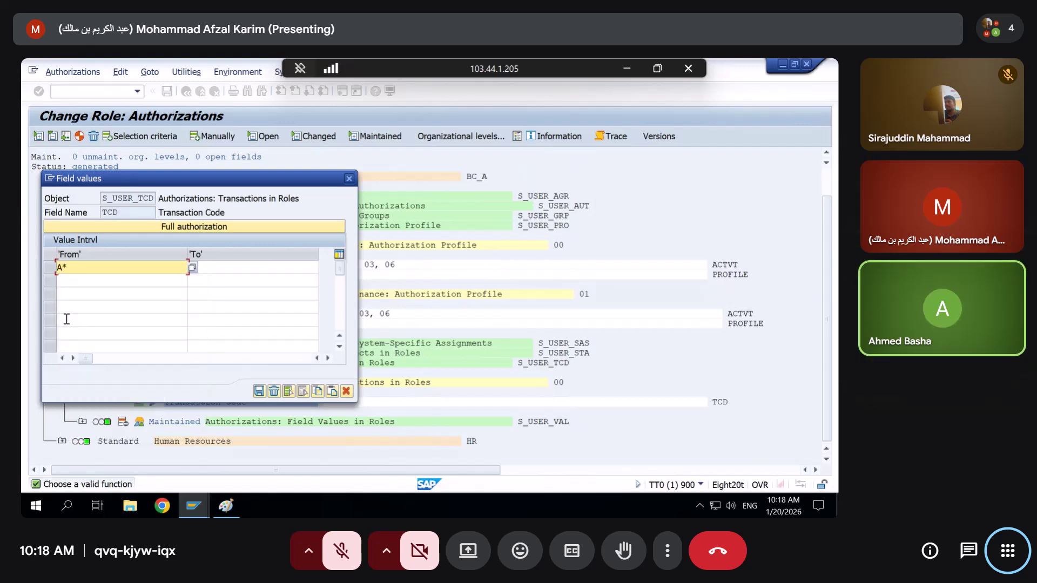
left_click(280, 271)
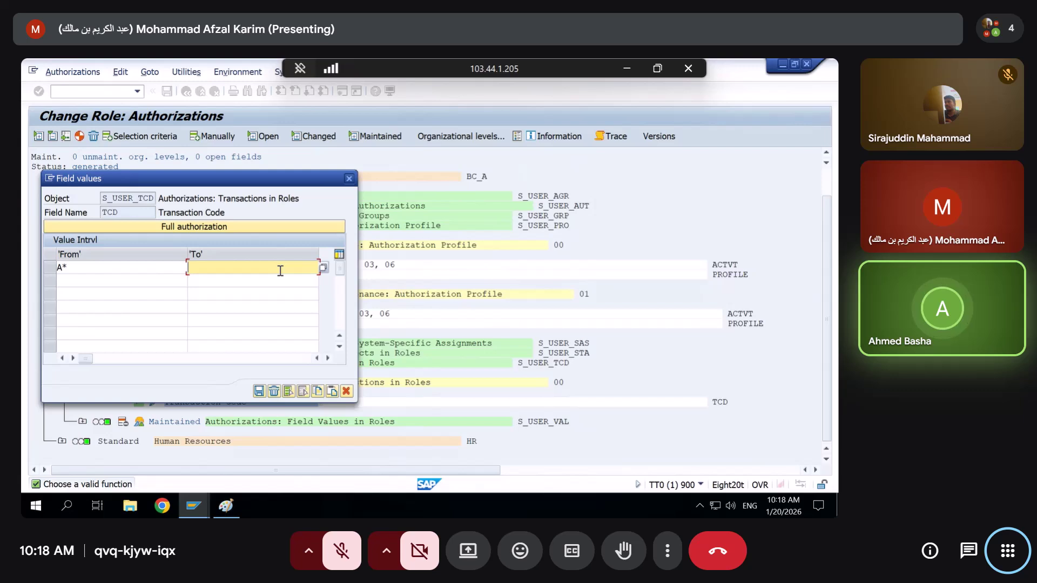
type("su")
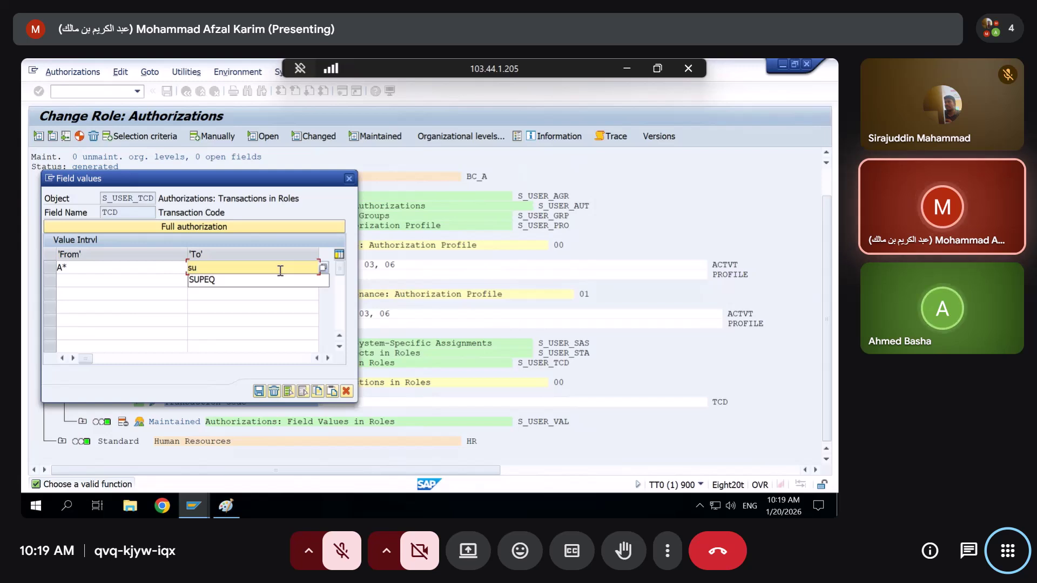
type("00")
Add the second range SU02 to Z*, transfer both ranges, and regenerate the profile
left_click(128, 281)
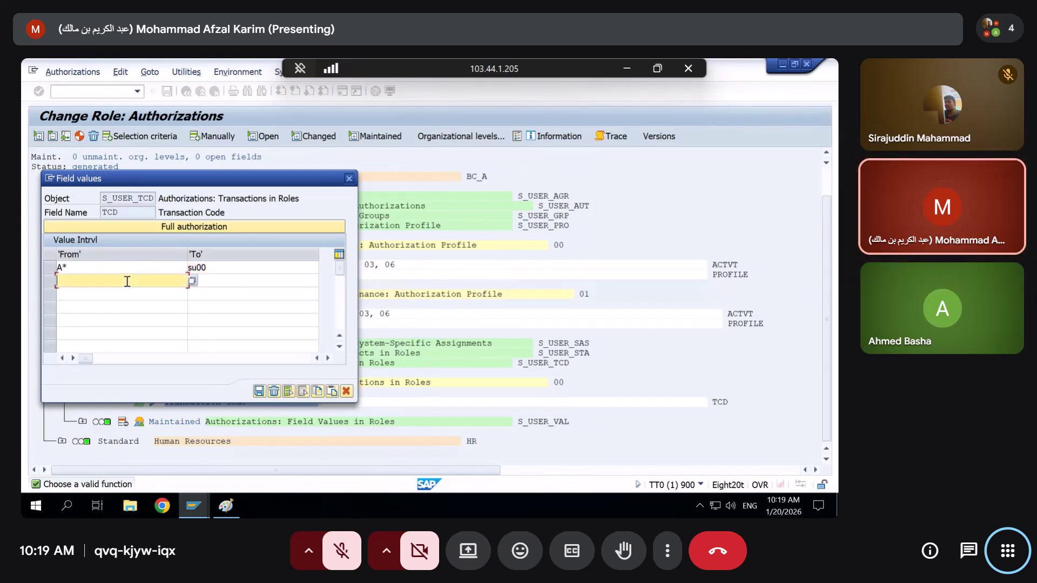
type("su02")
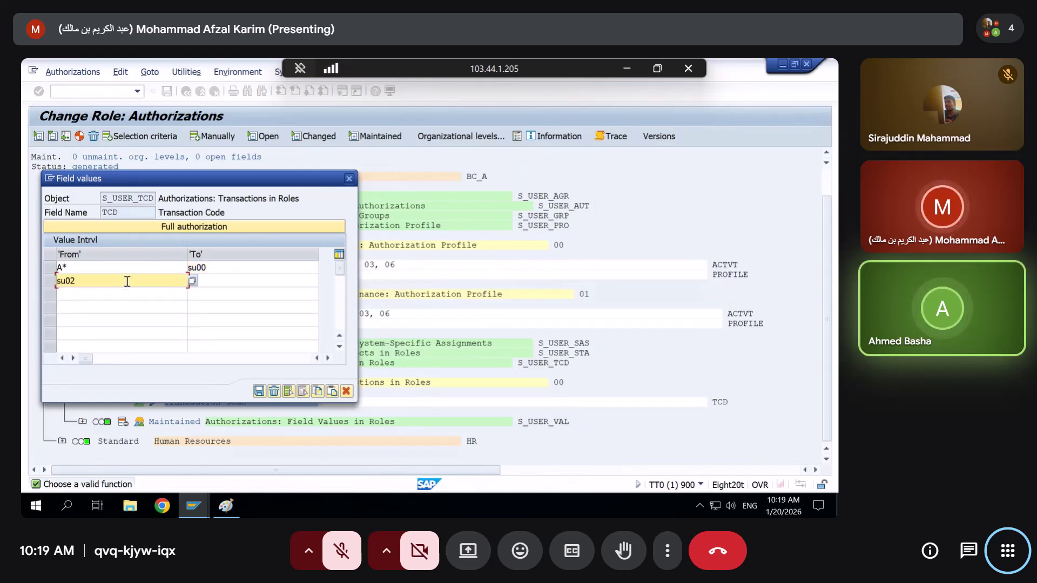
left_click(282, 282)
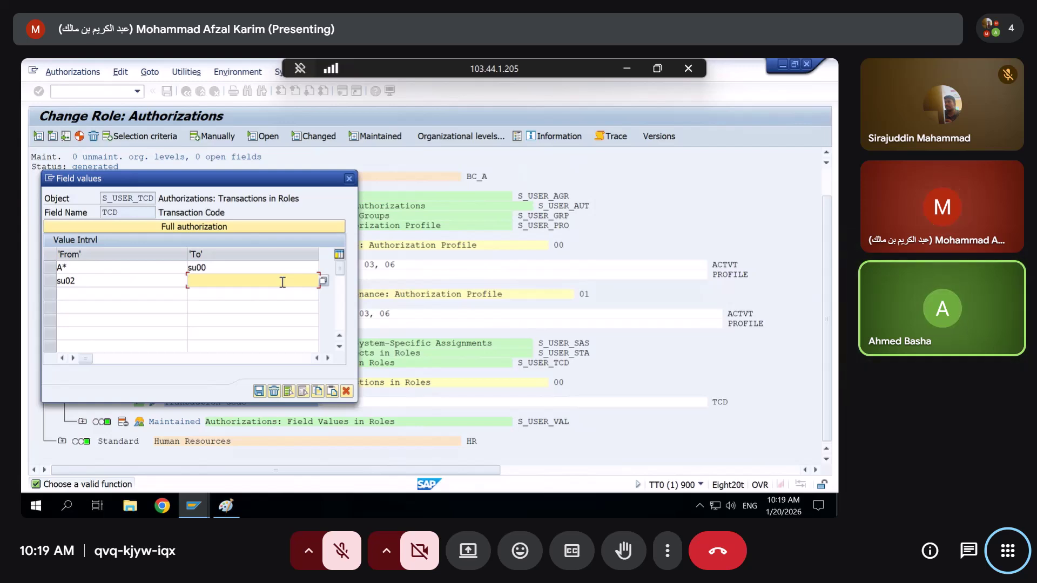
type("Z*")
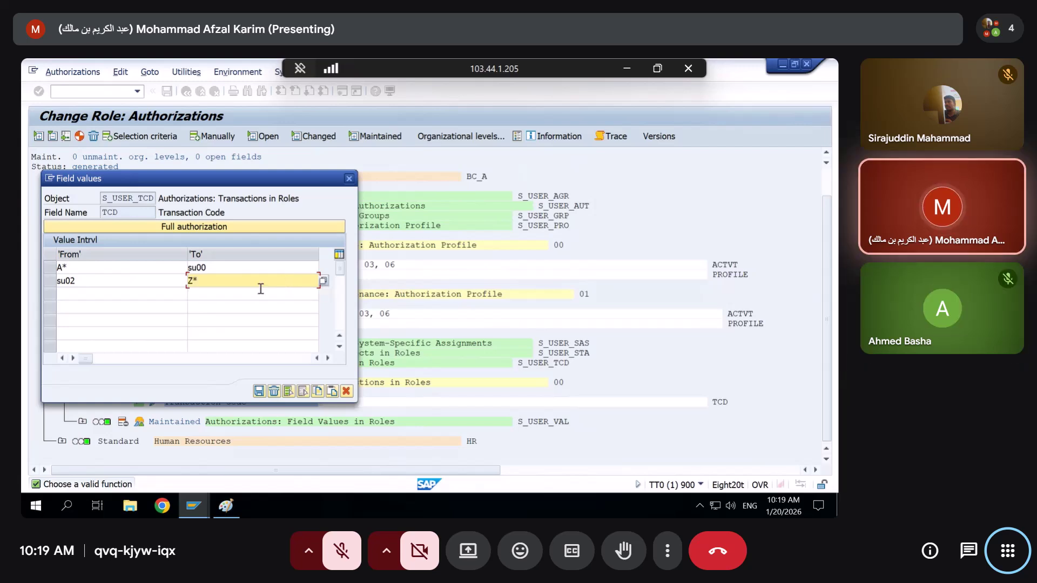
left_click(203, 268)
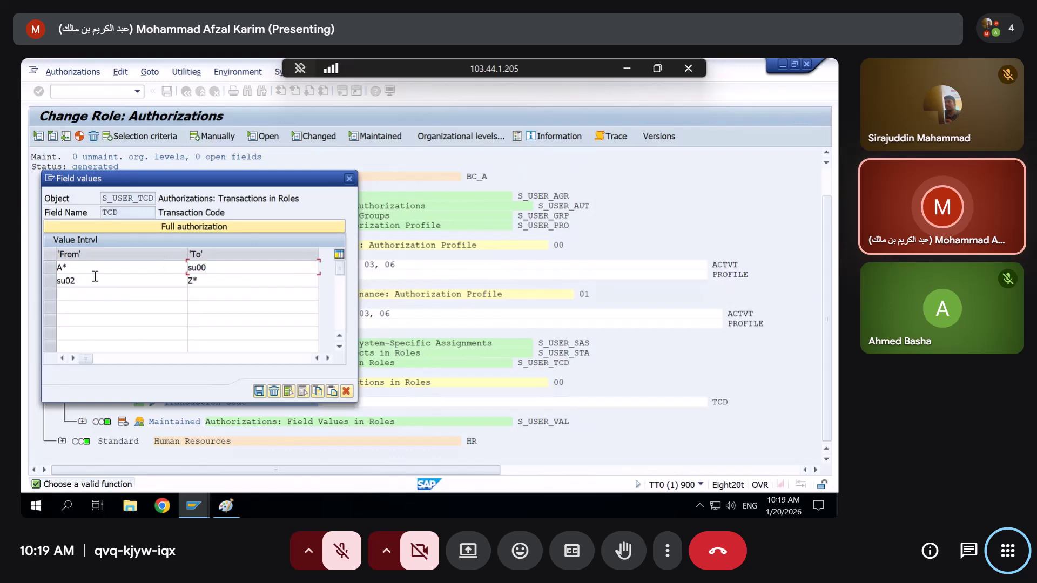
left_click_drag(95, 277, 38, 280)
left_click(259, 391)
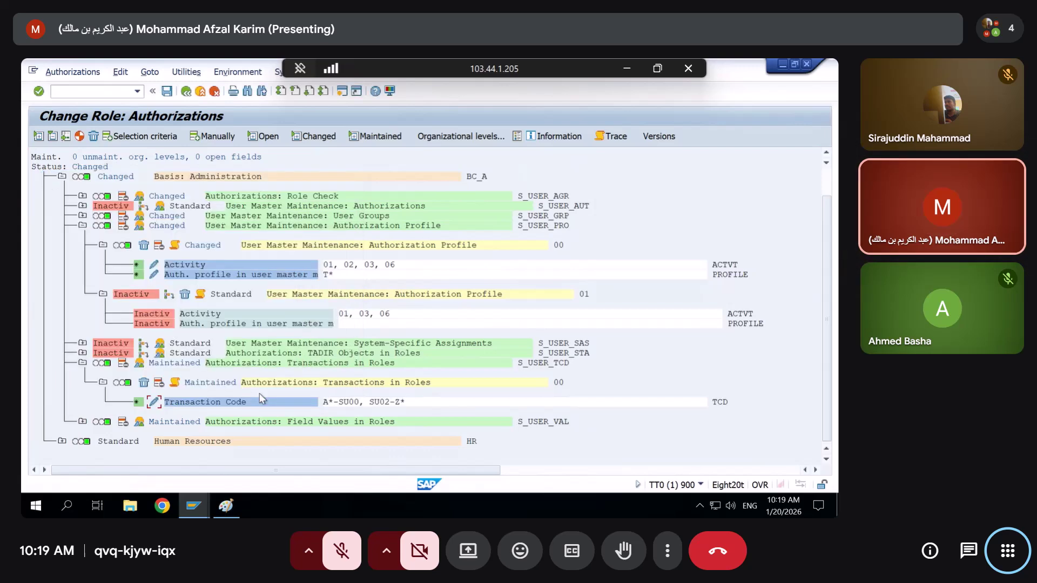
left_click(79, 136)
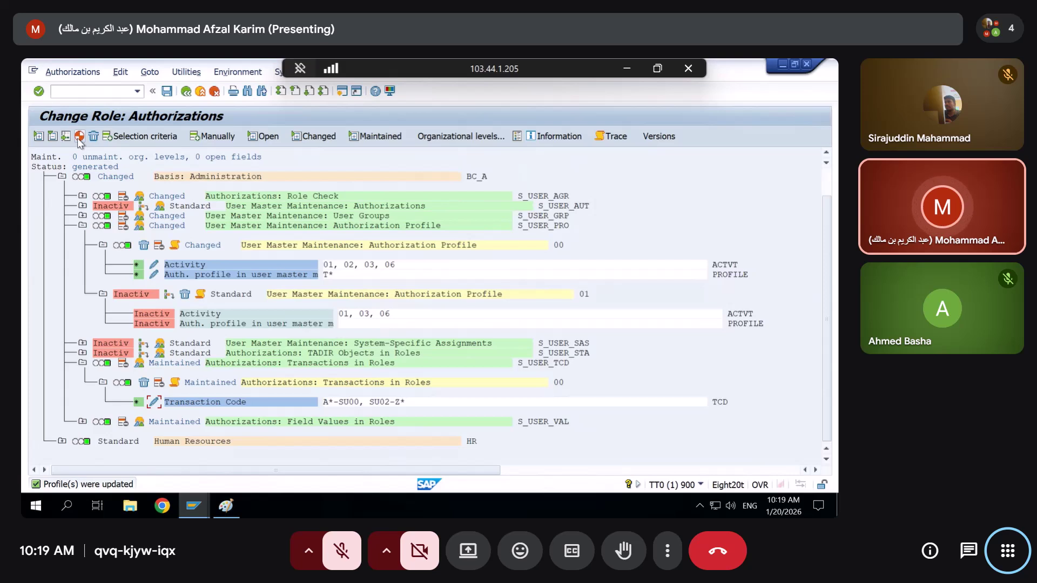
Return to Role Maintenance and open role ZUUMMY11 in change mode on its Menu tab
key("alt+Tab")
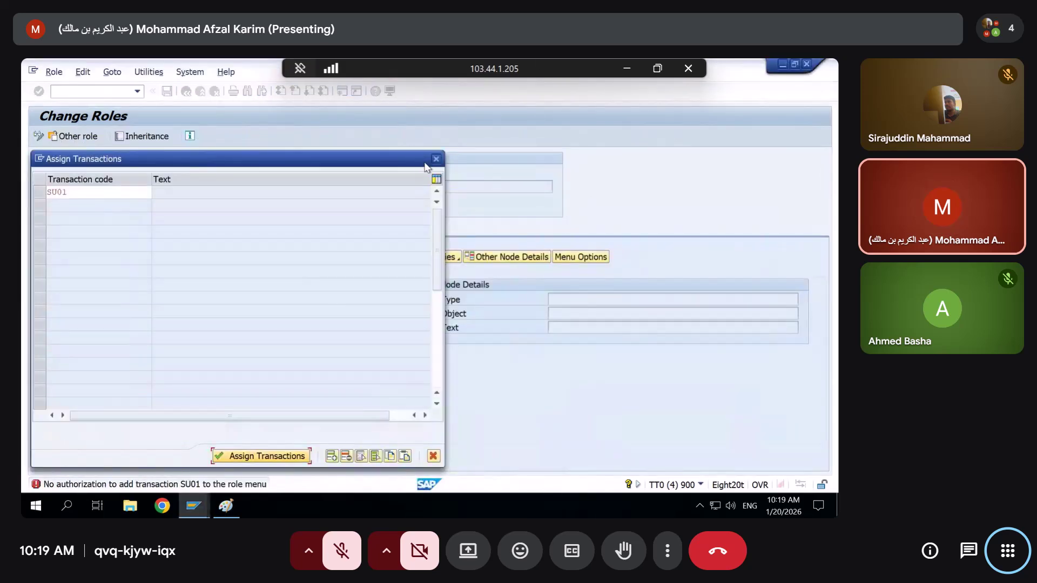
left_click(436, 159)
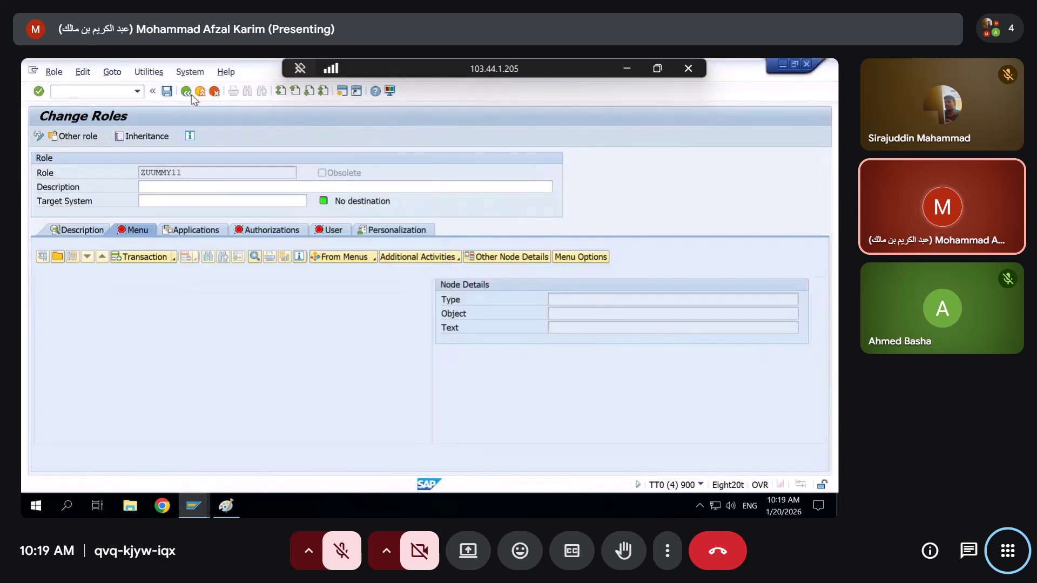
left_click(189, 93)
left_click(394, 159)
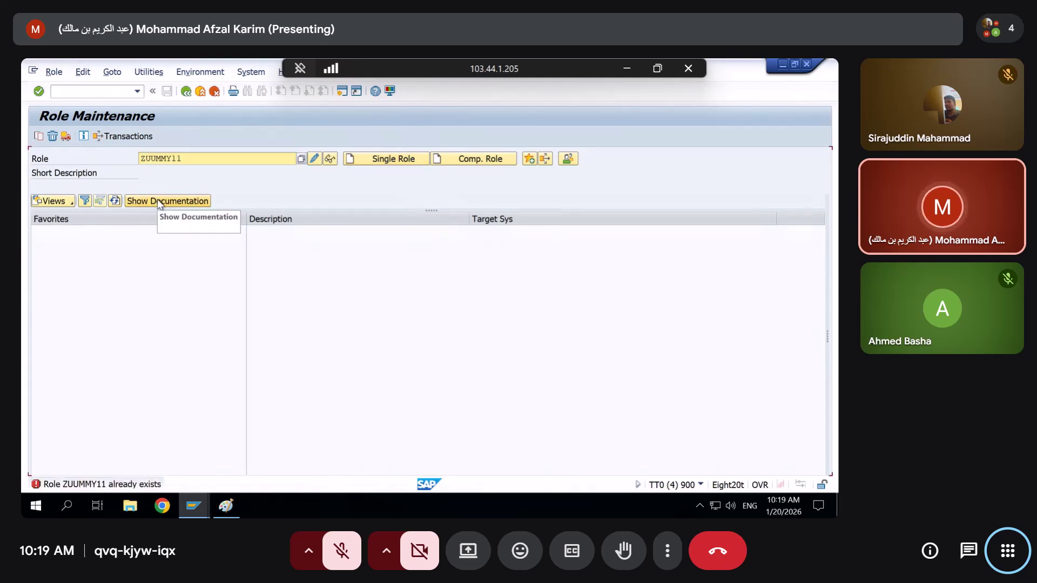
left_click(316, 159)
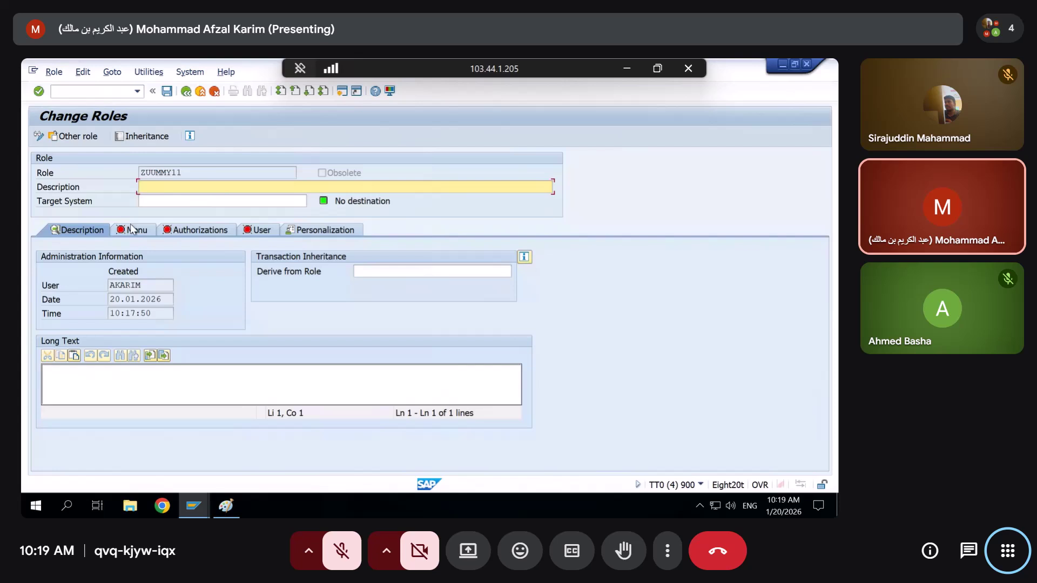
left_click(131, 229)
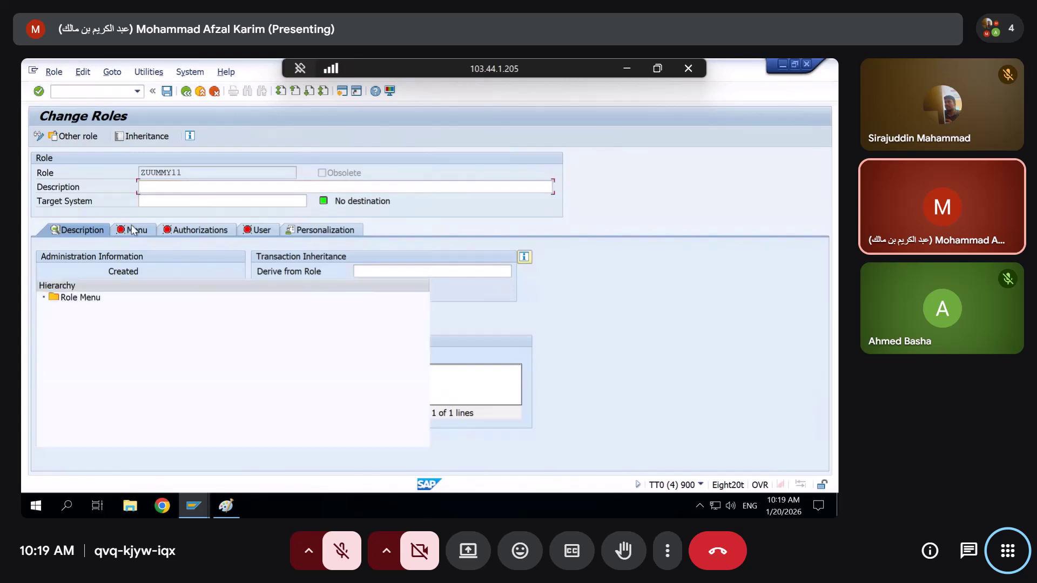
Enter transactions SU01 and PFCG in the assignment dialog and validate them
left_click(133, 262)
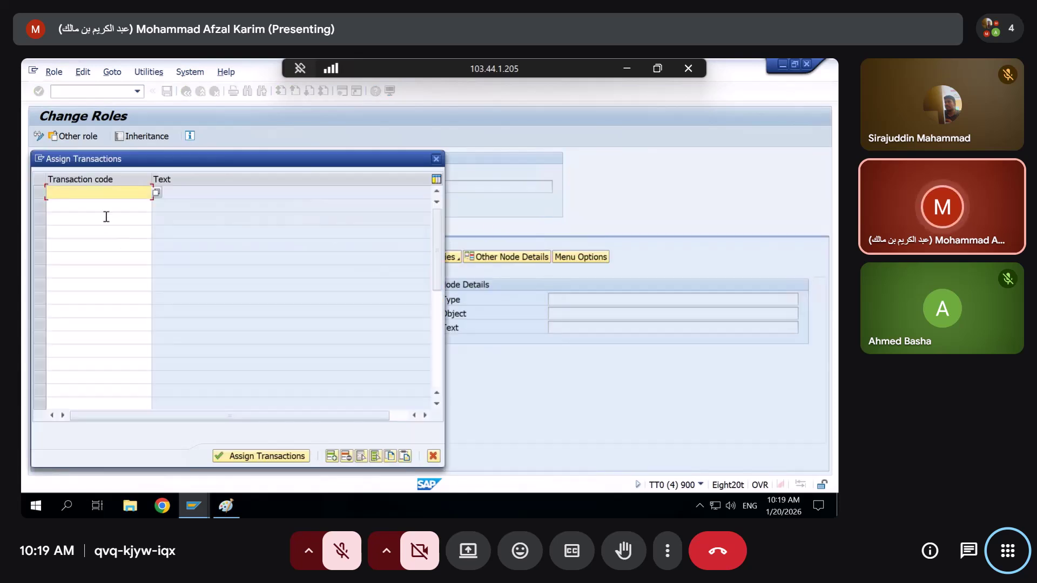
type("S")
key("BackSpace")
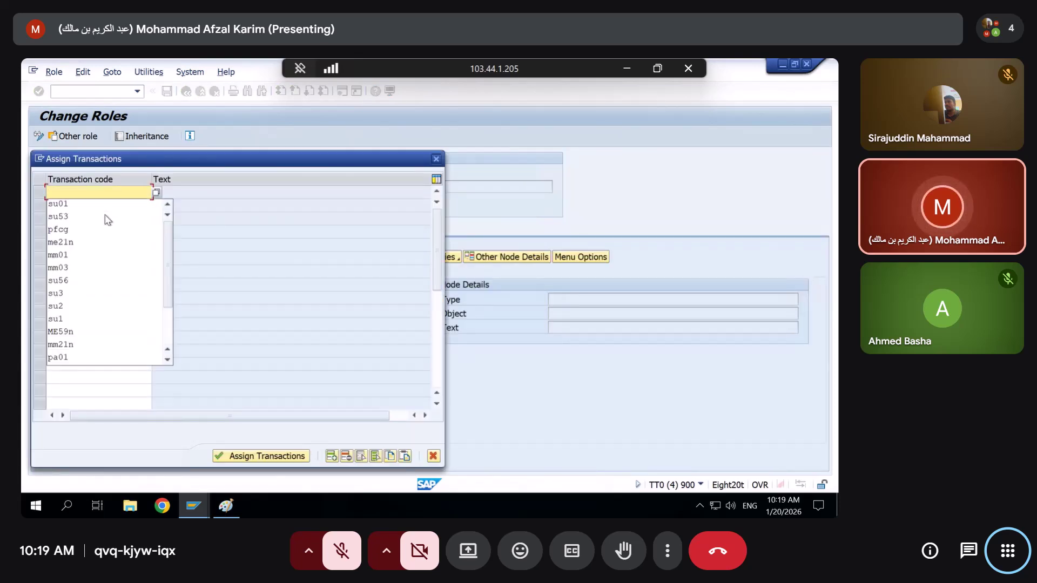
left_click_drag(127, 156, 452, 194)
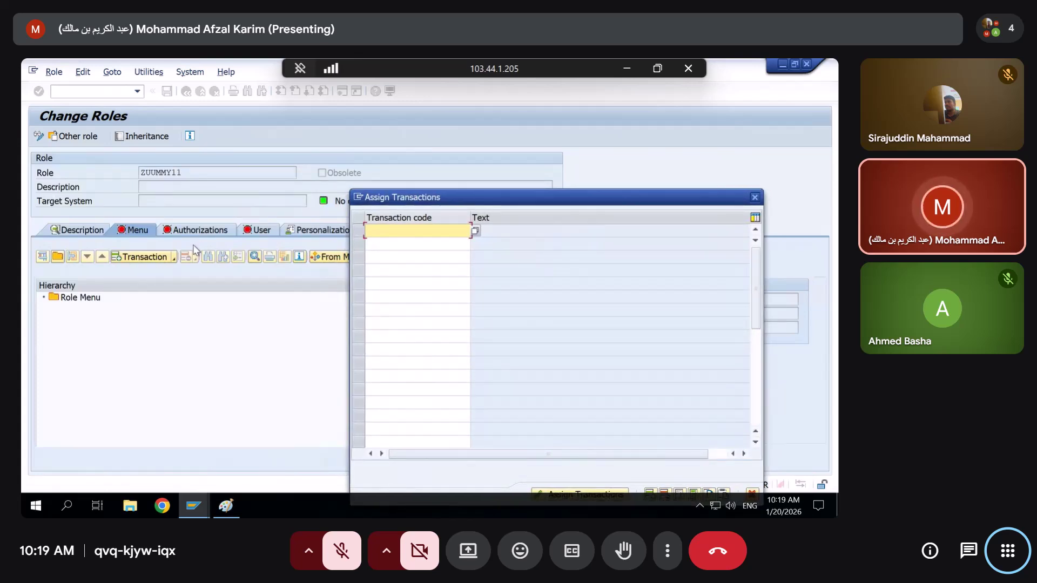
left_click_drag(439, 199, 347, 155)
left_click(323, 188)
type("s")
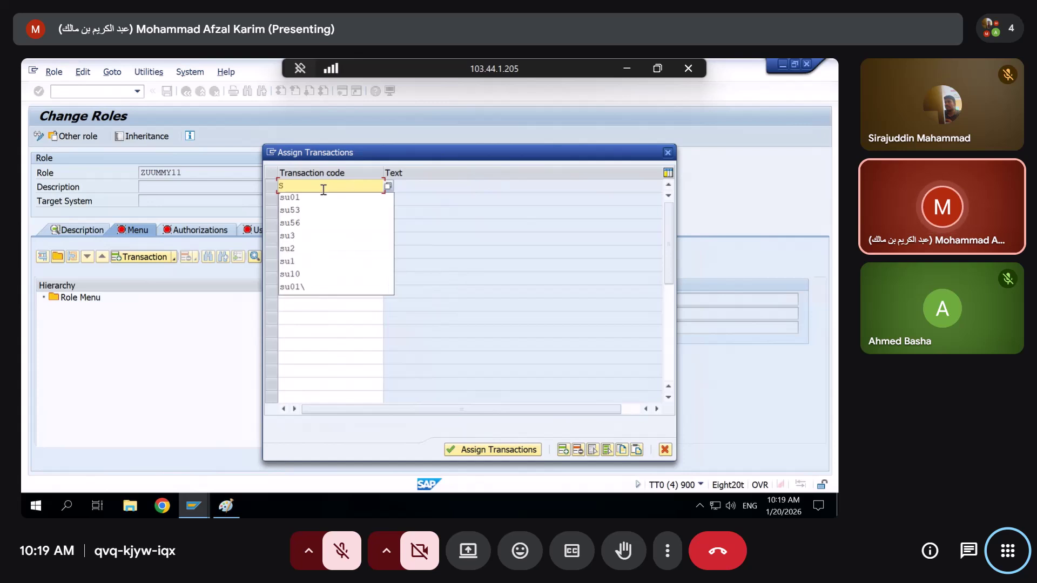
type("u01")
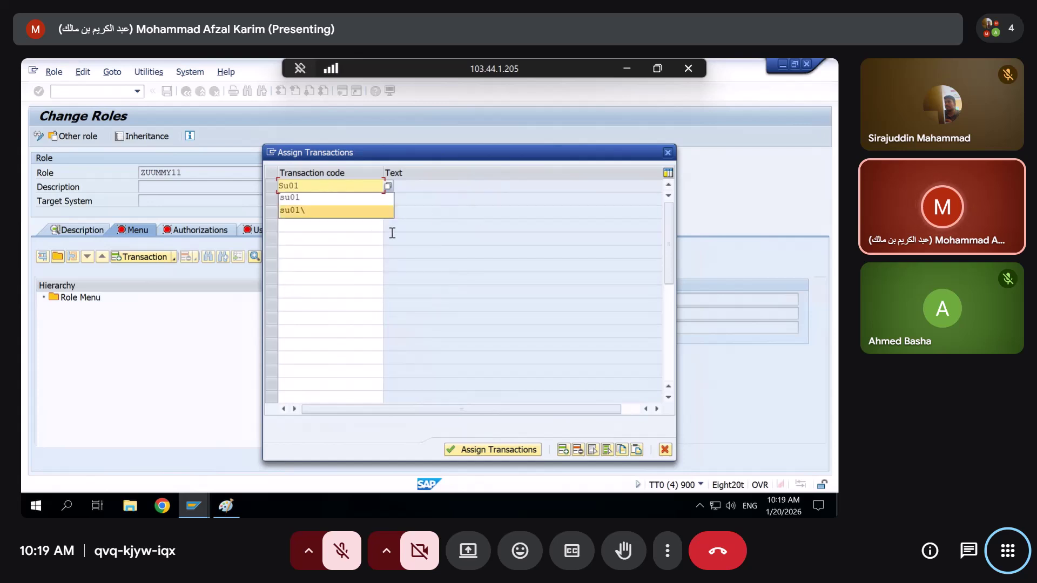
left_click(361, 237)
left_click(331, 203)
type("PF")
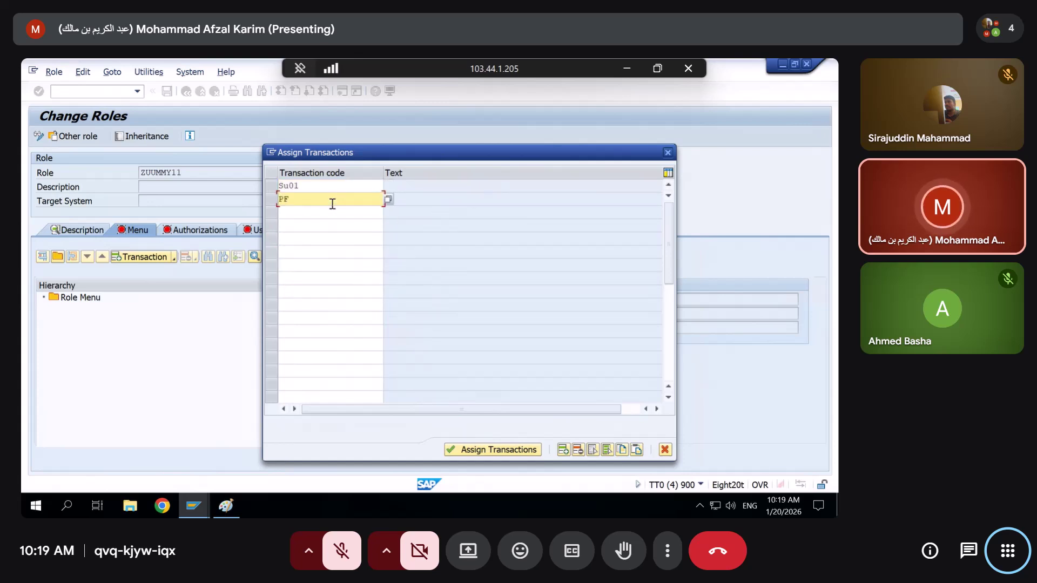
type("CG")
key("Return")
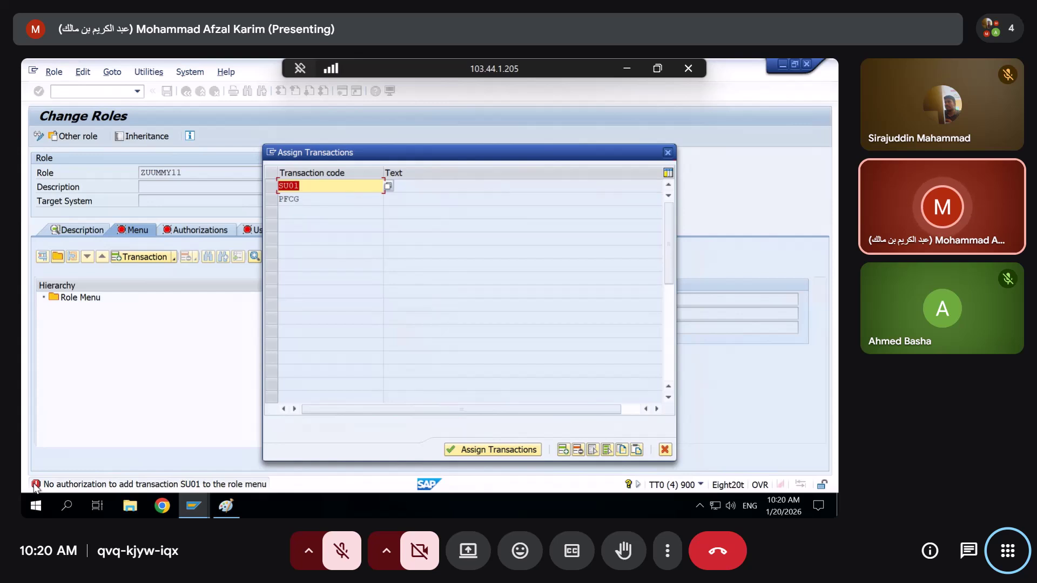
Inspect the authorization data window, marking the S_GUI ACTVT 02 and 61 check rows
key("alt+Tab")
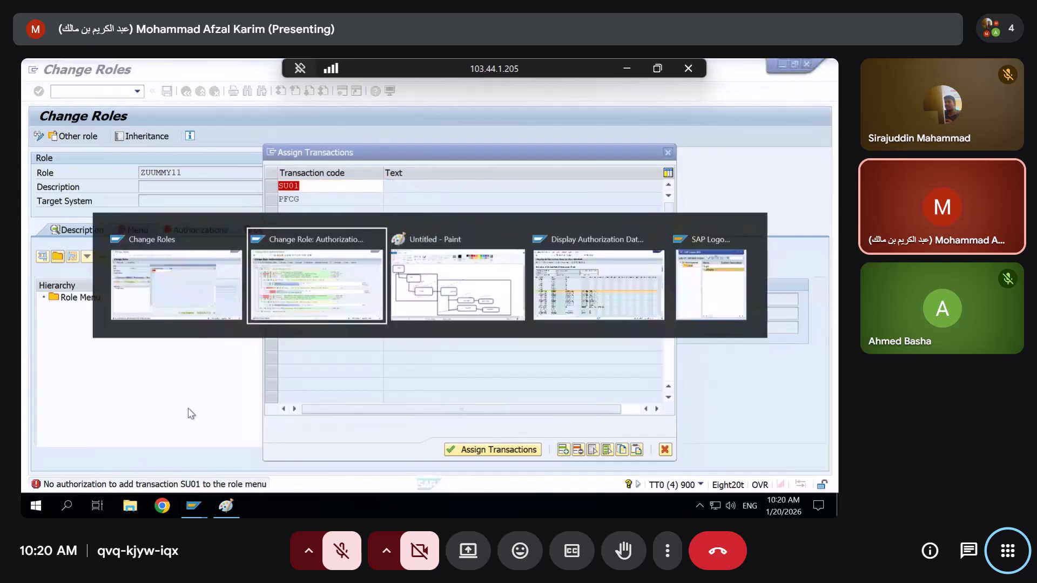
key("alt+Tab")
key("alt+Tab")
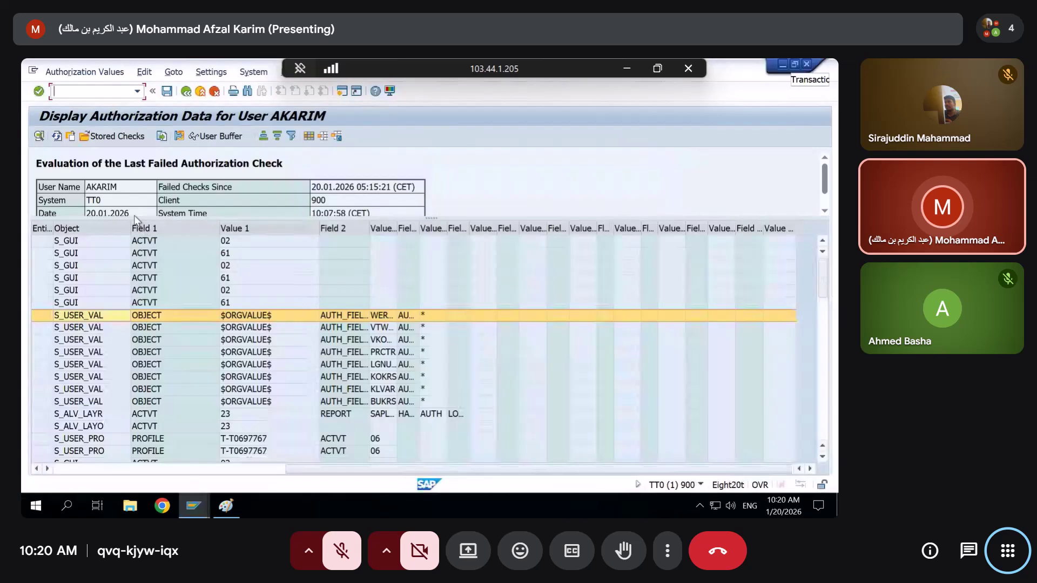
left_click(68, 229)
left_click(69, 241)
left_click(69, 265)
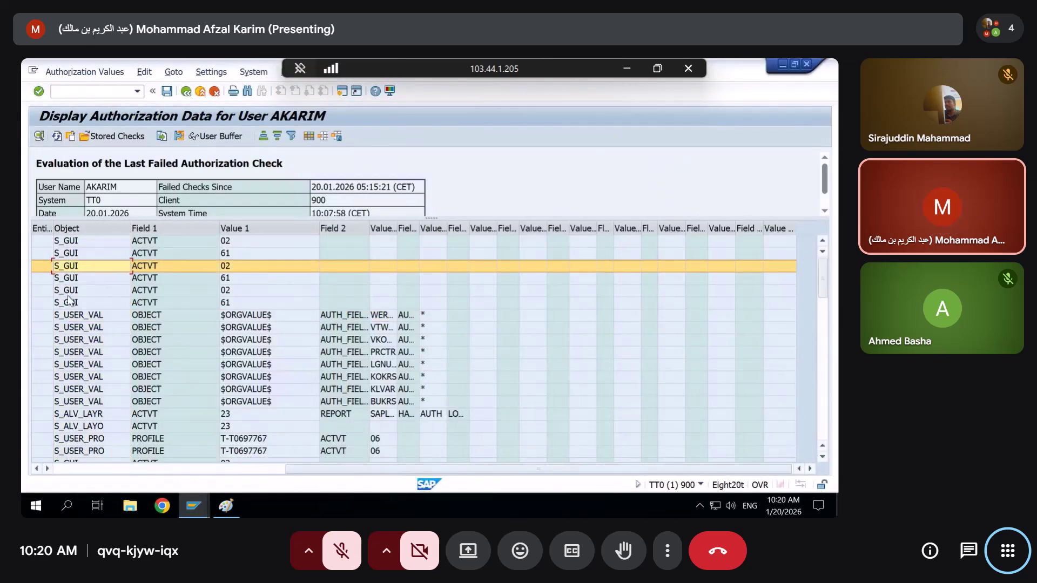
left_click(70, 290)
left_click(71, 304)
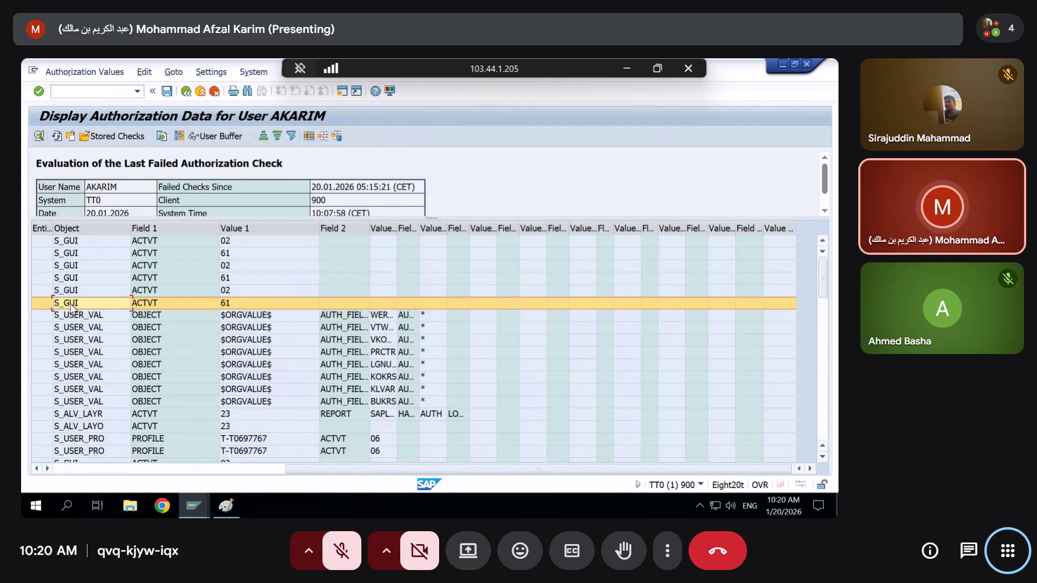
Refresh the failed authorization checks and review the refused S_USER_TCD check for SU01
key("alt+Tab")
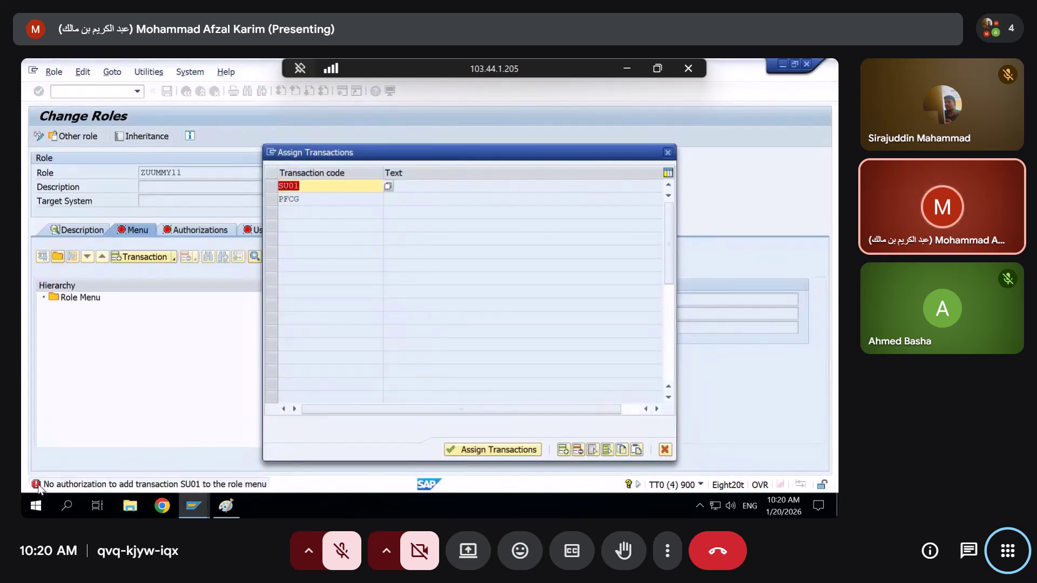
key("alt+Tab")
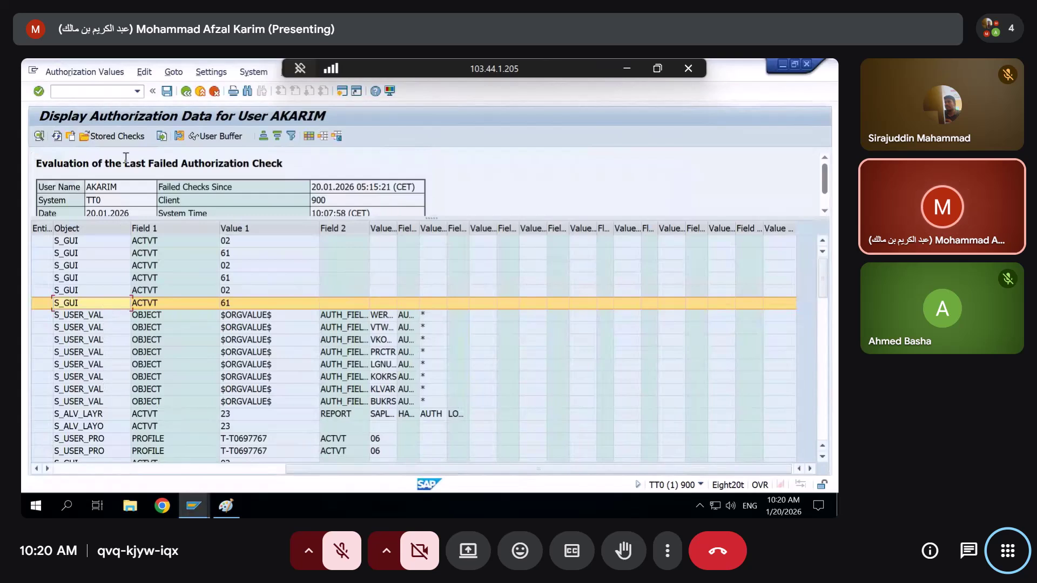
left_click(60, 140)
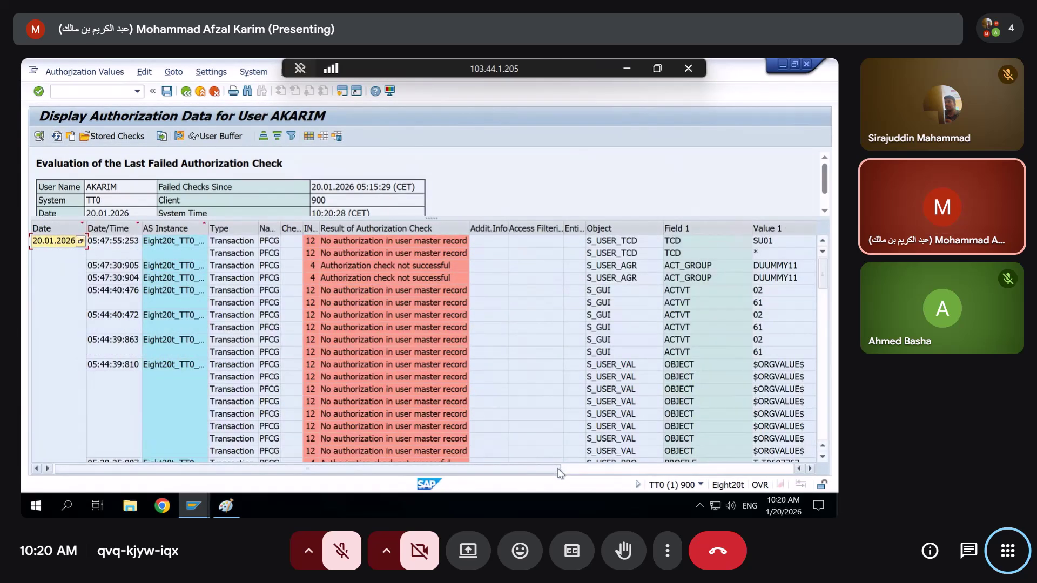
left_click(575, 470)
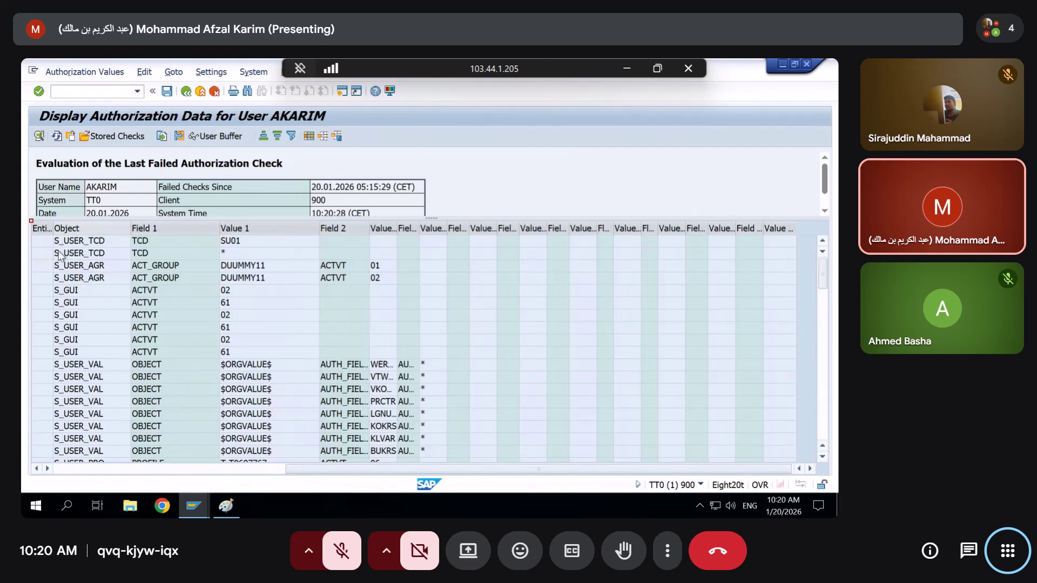
left_click(81, 241)
left_click(246, 246)
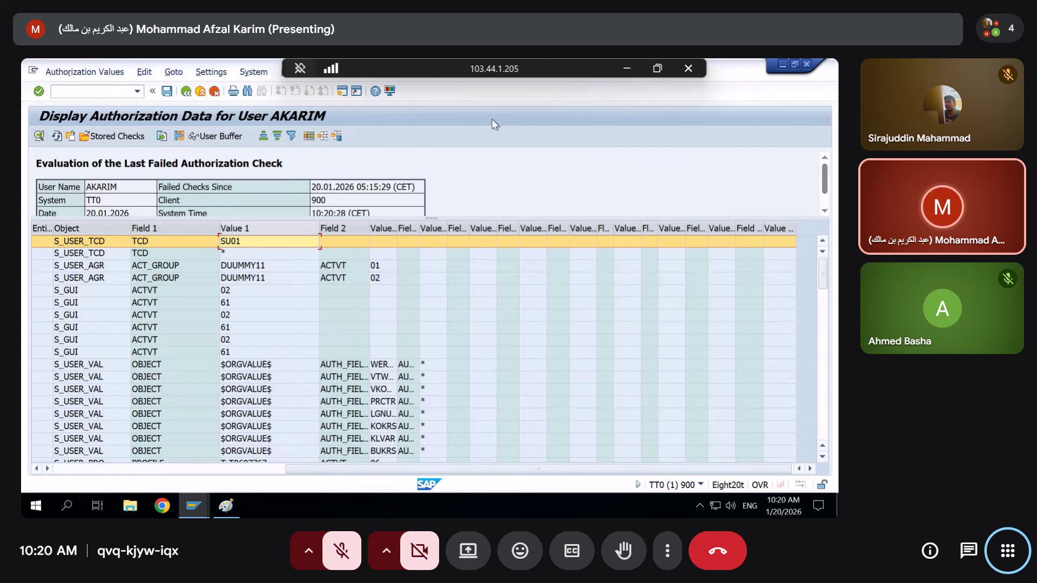
left_click(489, 169)
left_click(226, 254)
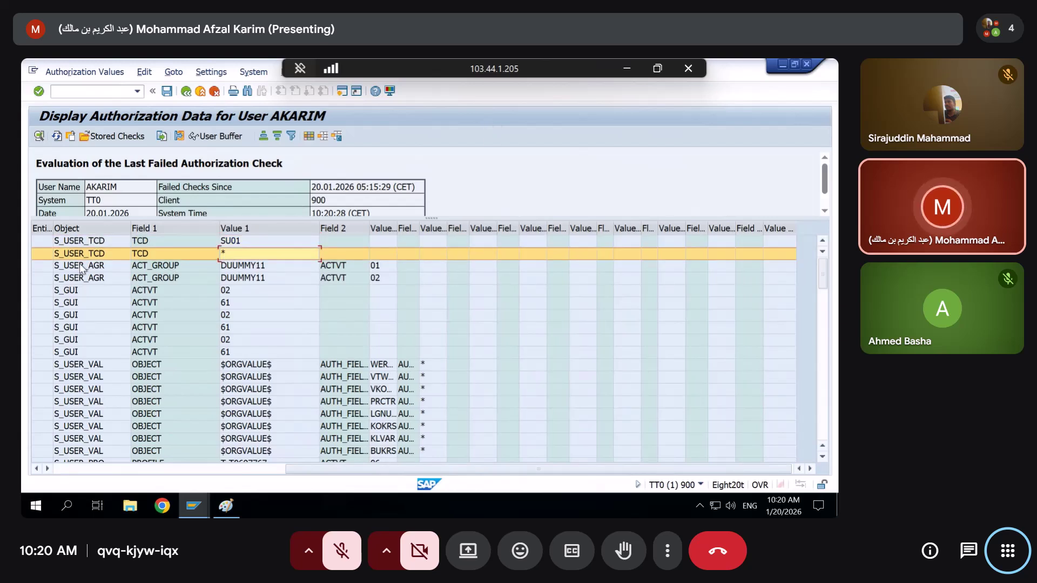
left_click(226, 241)
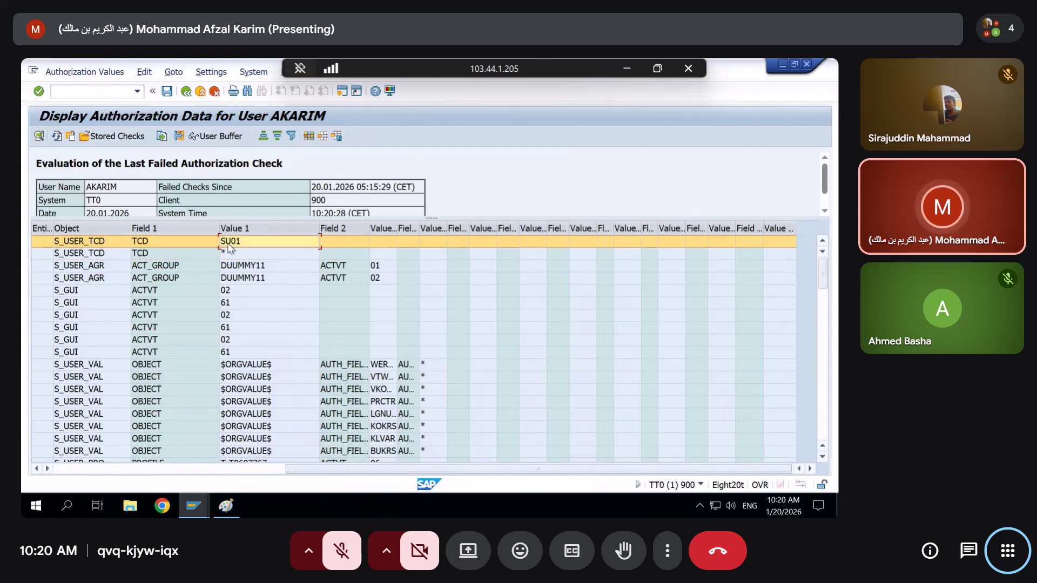
left_click(807, 65)
Remove SU01, assign PFCG to the role menu, and open the role's Authorizations tab
key("Delete")
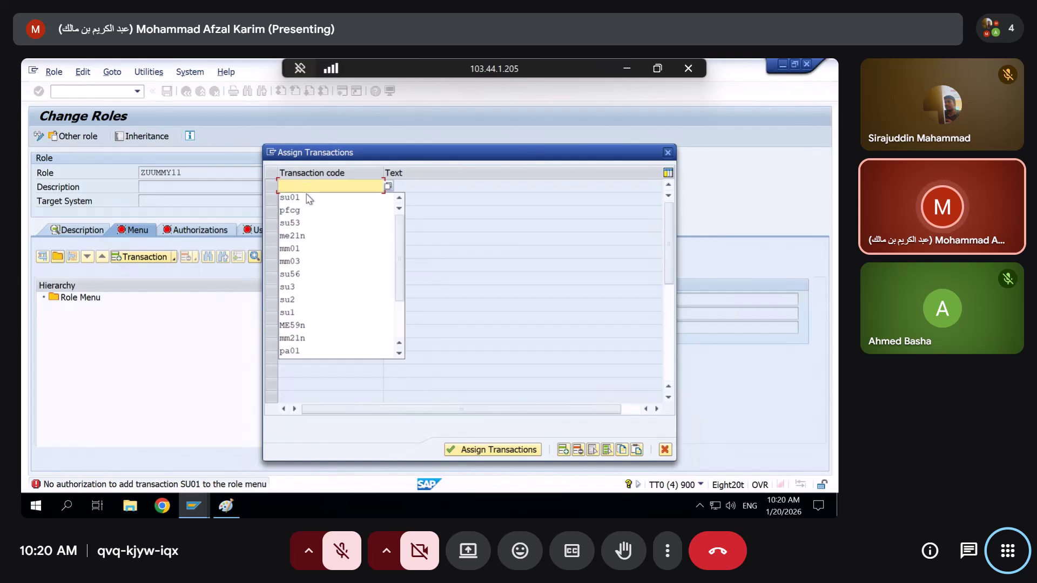
key("Return")
left_click(476, 450)
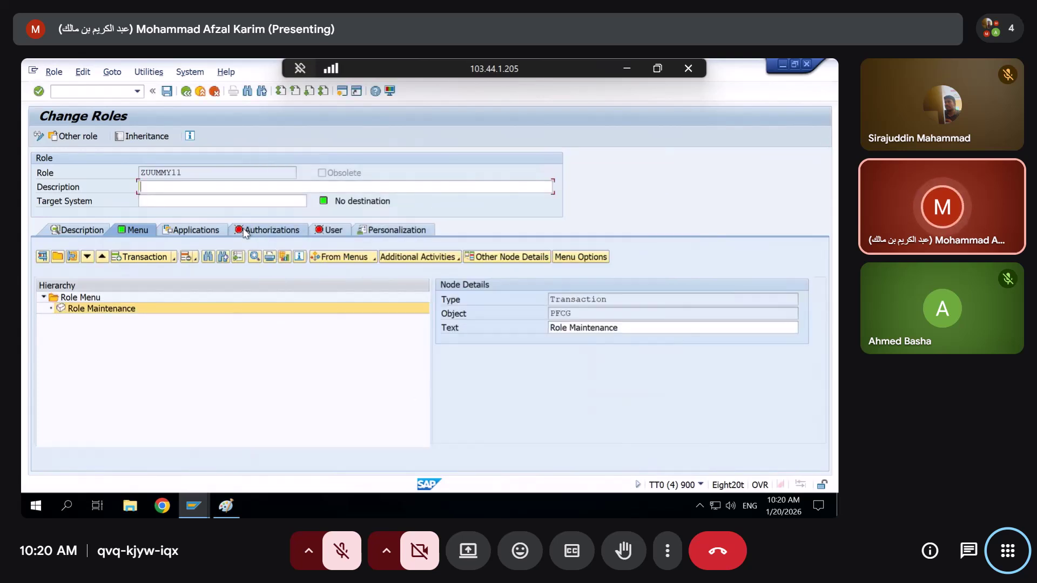
left_click(244, 231)
left_click(194, 506)
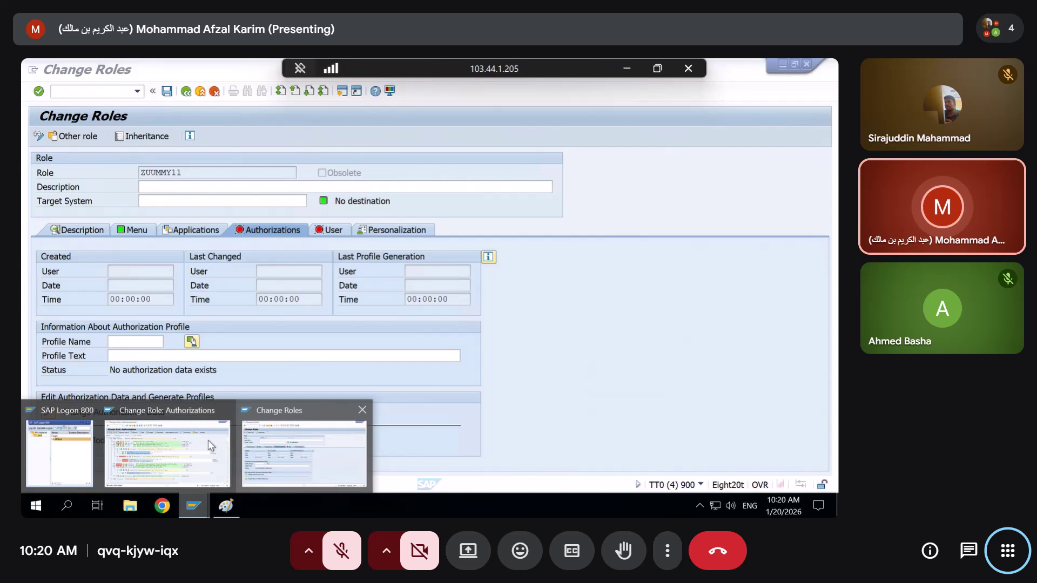
left_click(209, 441)
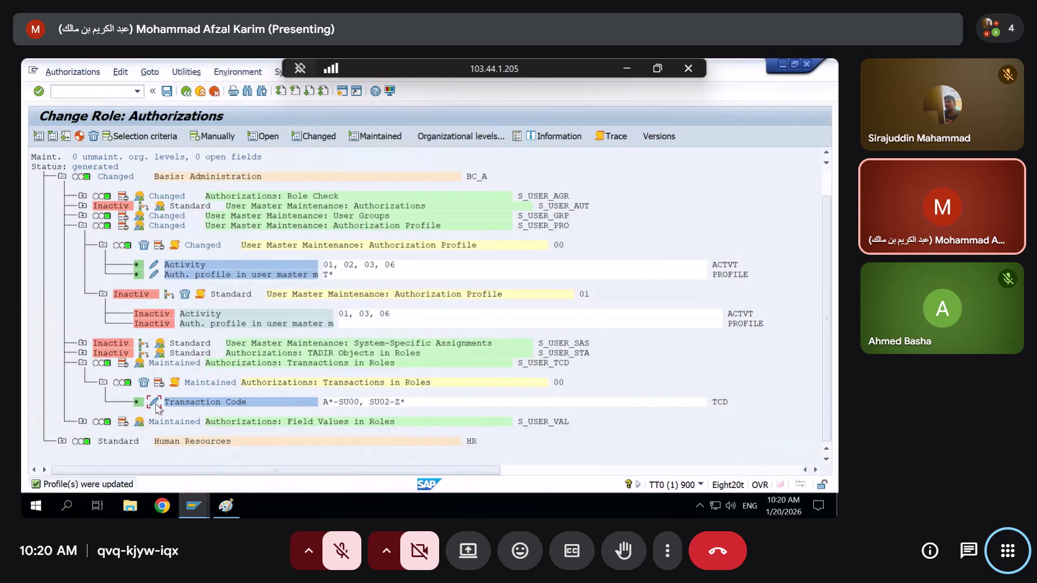
left_click(155, 405)
left_click(346, 391)
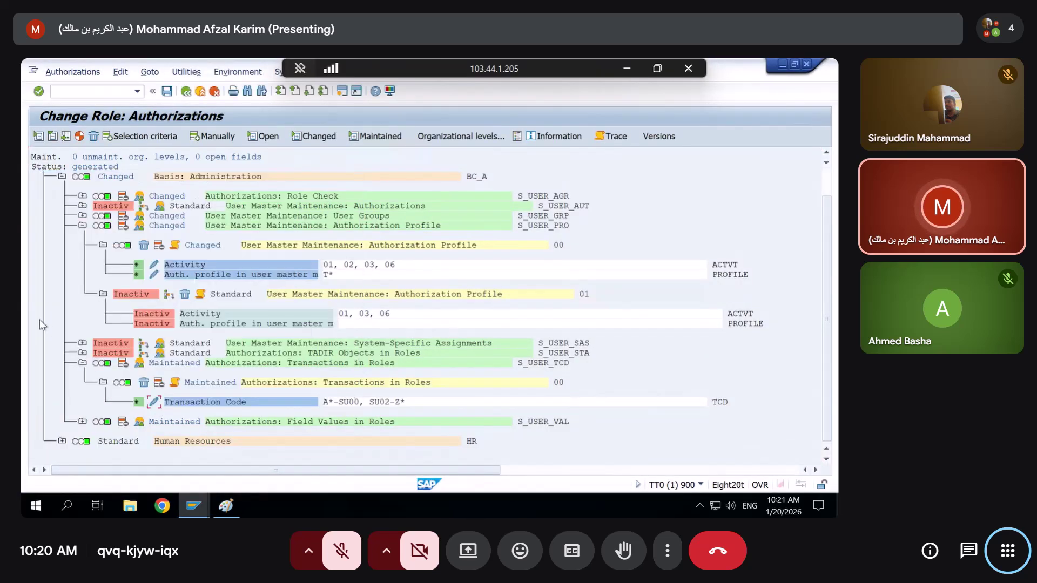
left_click(82, 225)
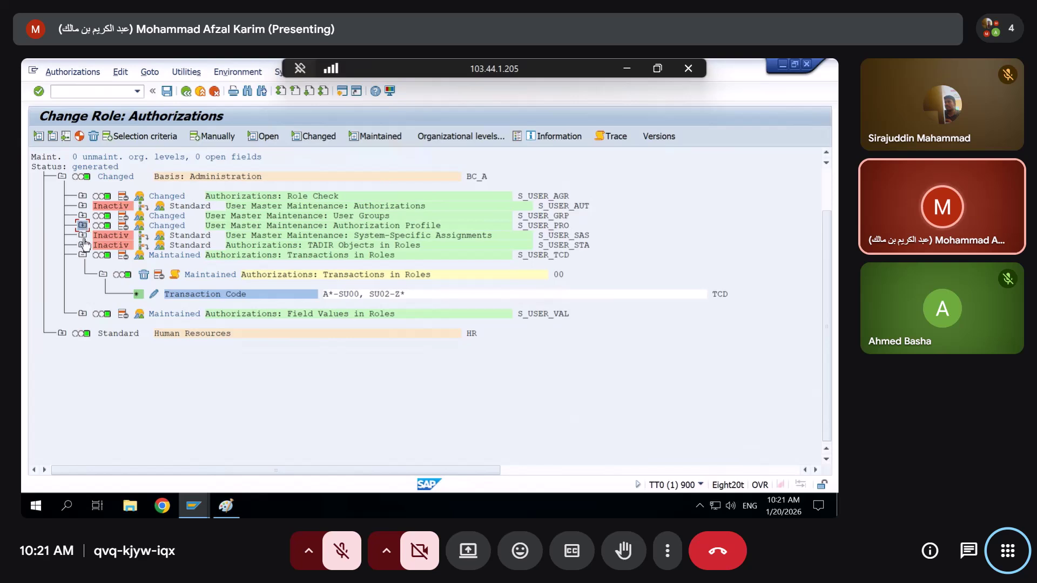
left_click(82, 314)
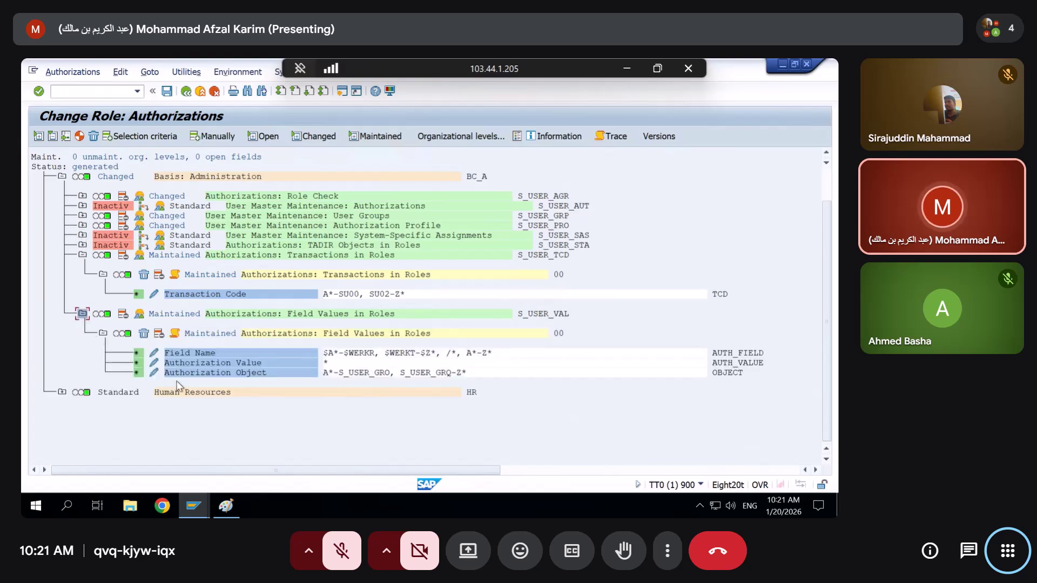
left_click(154, 372)
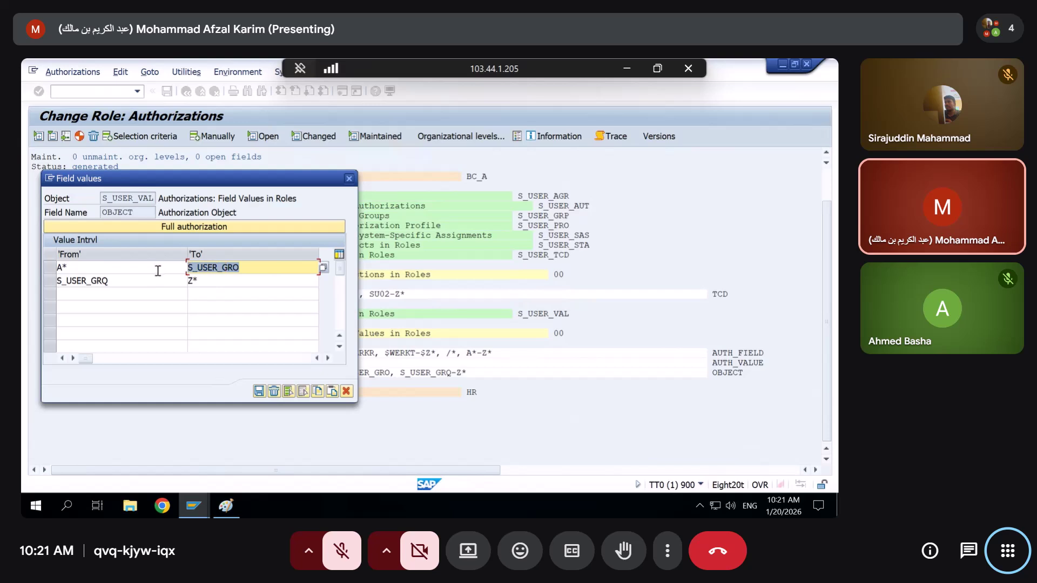
left_click_drag(156, 280, 23, 285)
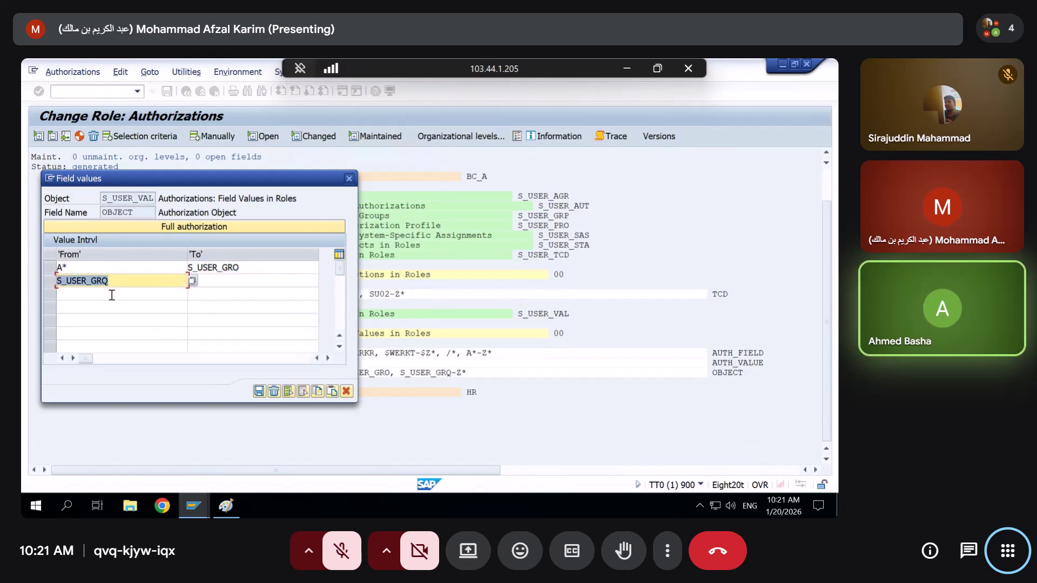
left_click(193, 506)
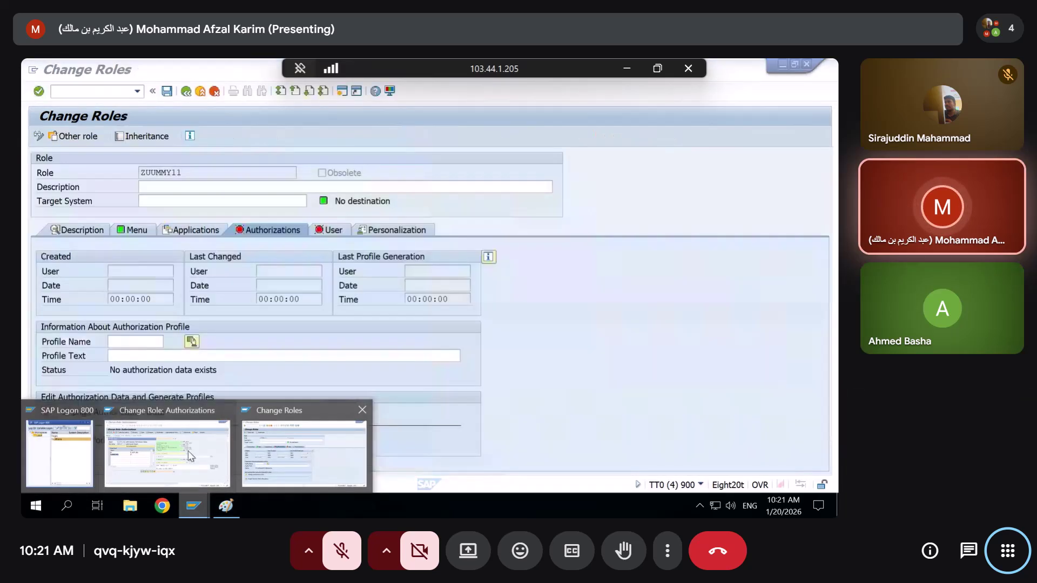
Propose profile T-T0697768 for ZUUMMY11, edit its profile text, and save the role before changing authorizations
left_click(302, 449)
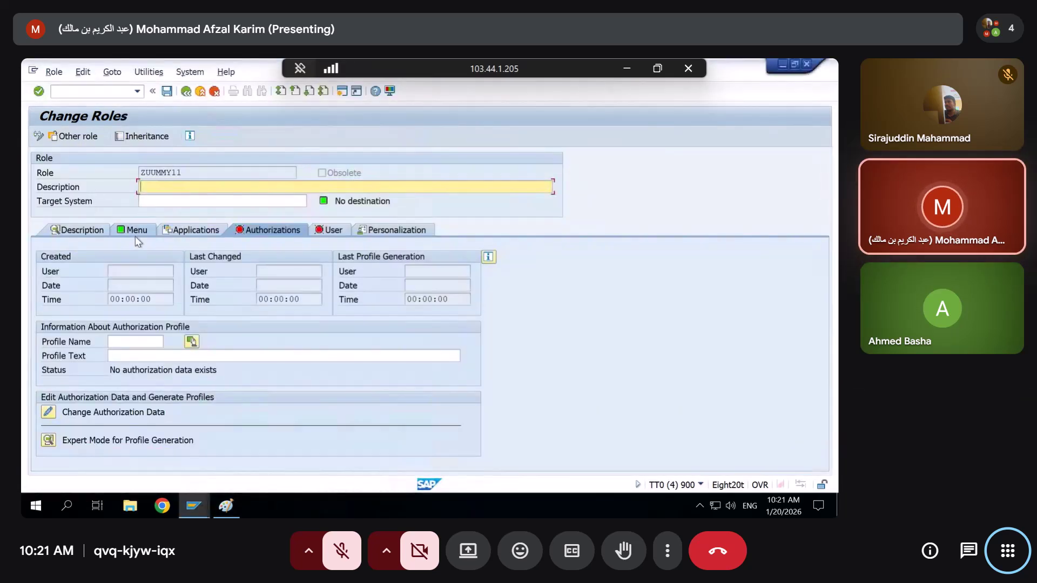
left_click(191, 342)
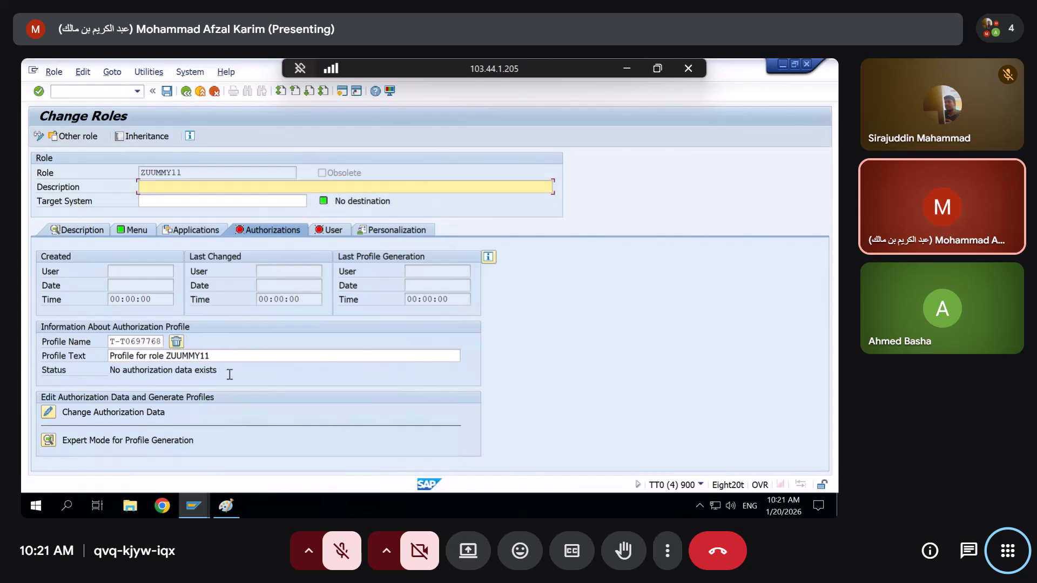
left_click_drag(220, 357, 21, 420)
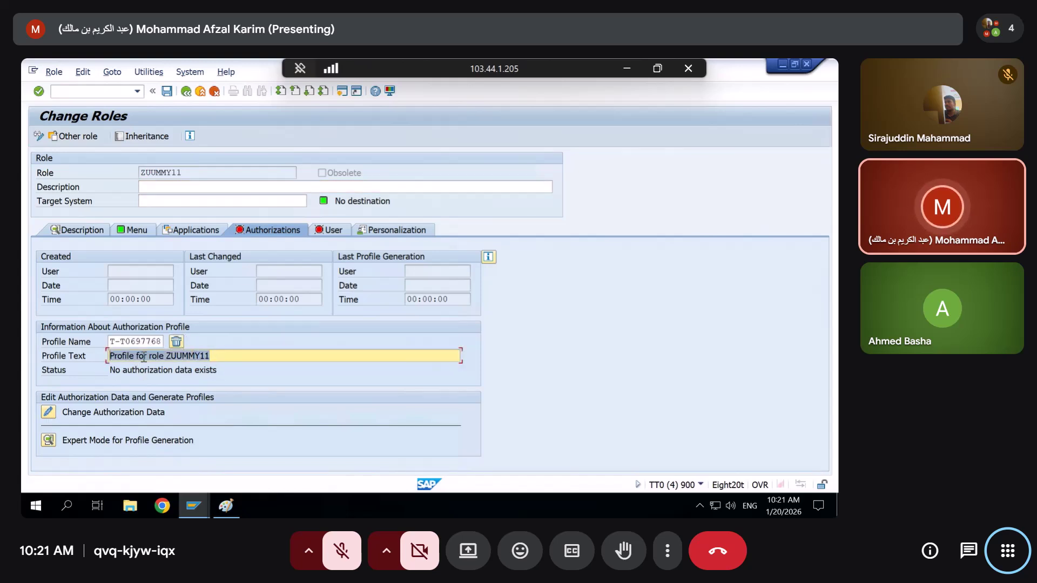
left_click(215, 355)
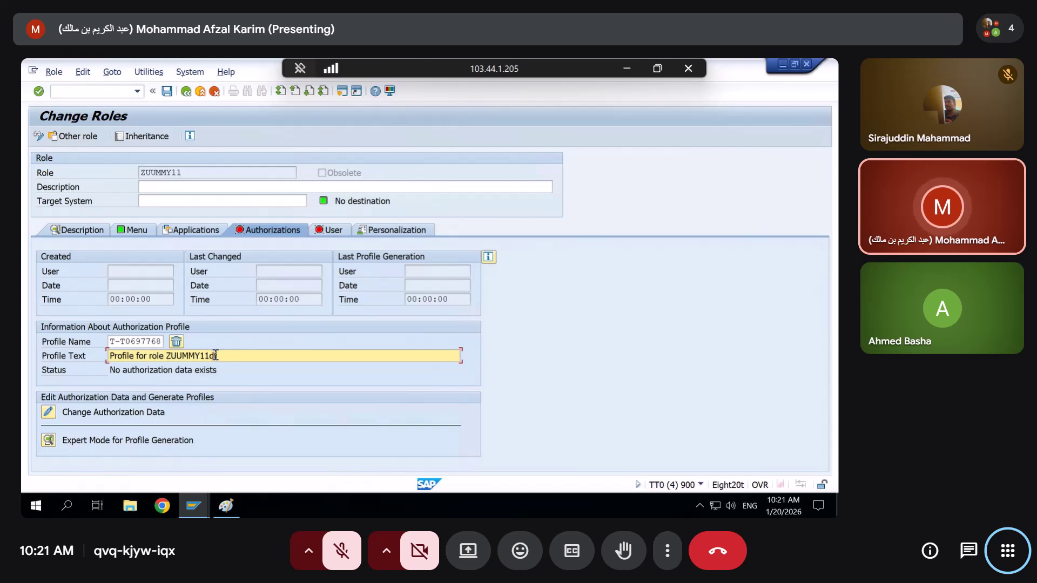
left_click(173, 370)
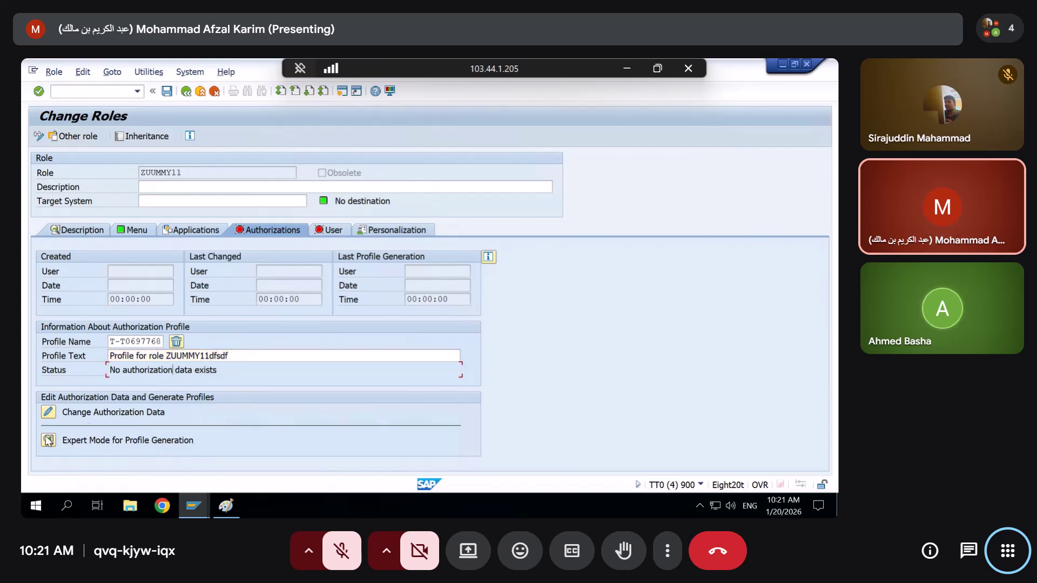
left_click(48, 414)
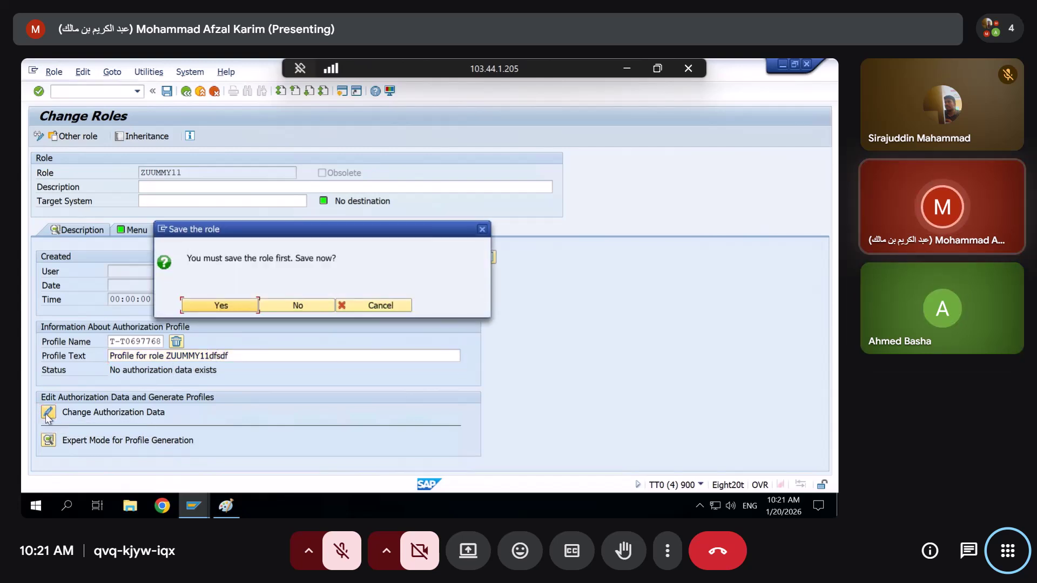
left_click(256, 306)
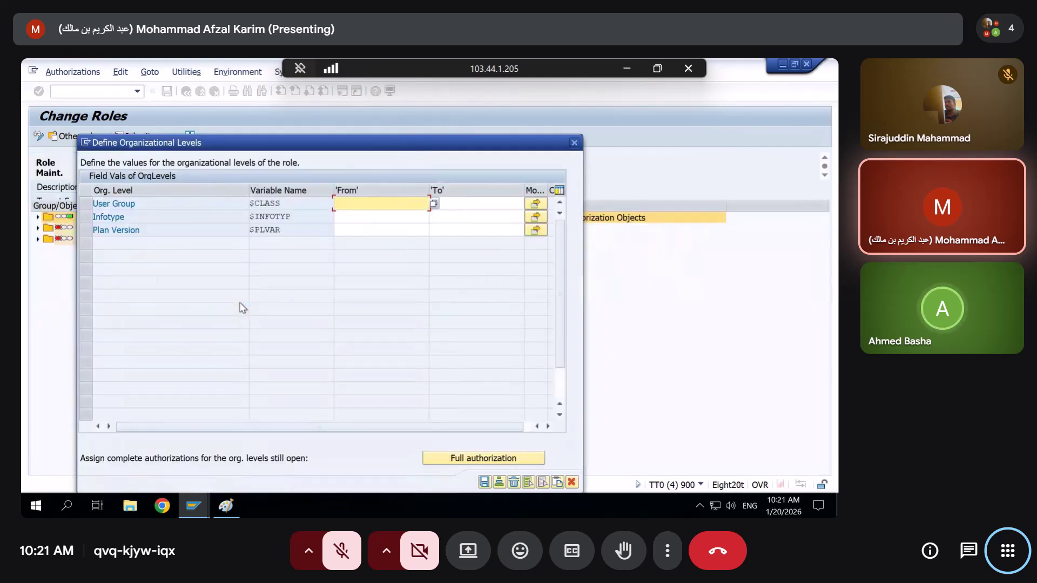
Request full authorization for org levels User Group, Infotype and Plan Version, receiving the not-authorized warning
left_click(444, 460)
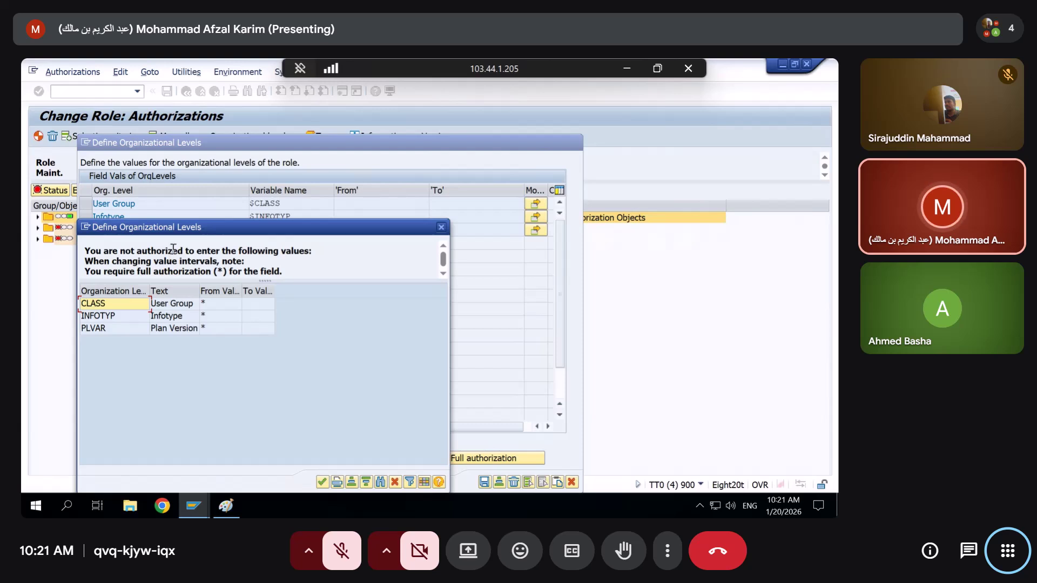
left_click_drag(162, 229, 173, 198)
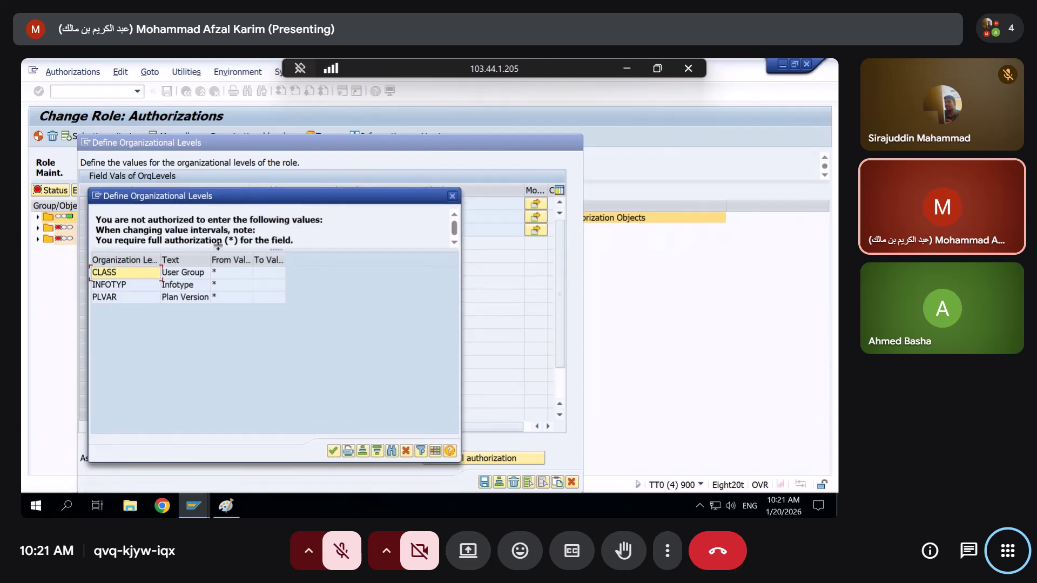
key("alt+Tab")
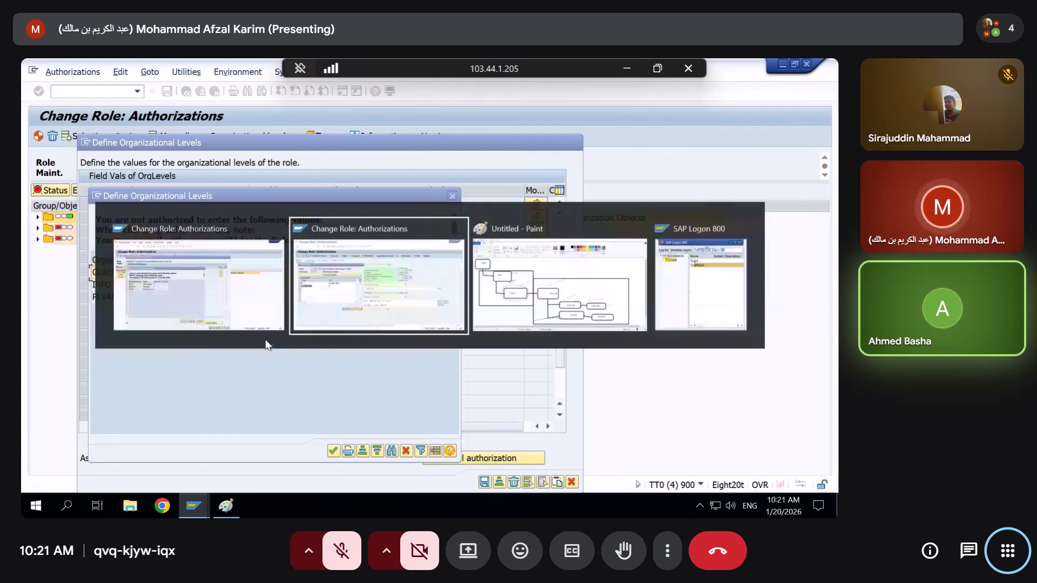
key("alt+Tab")
key("alt+shift+Tab")
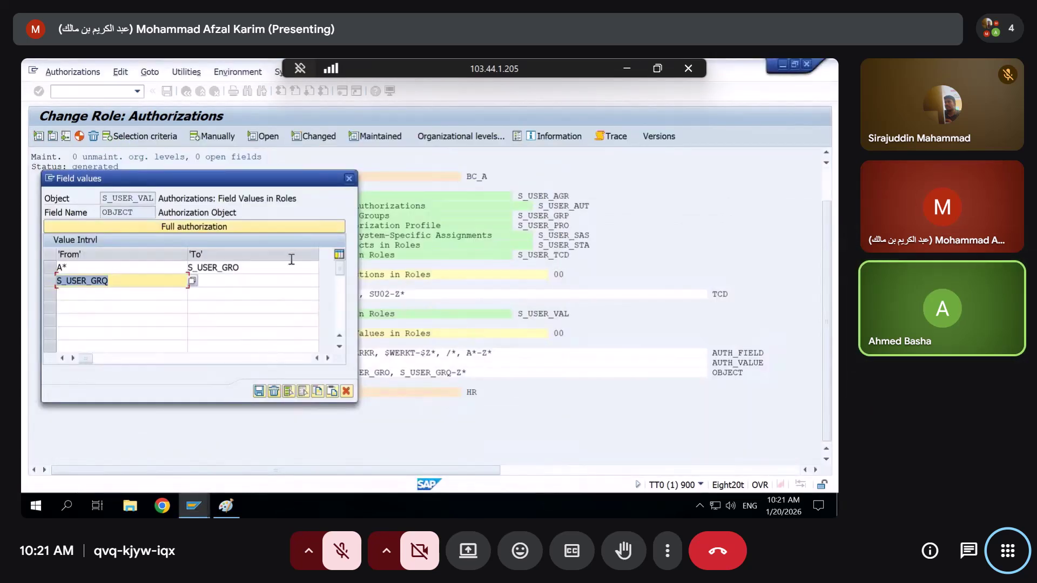
Confirm the S_USER_VAL Authorization Object and Field Name value intervals, then move the warning aside
left_click_drag(247, 180, 376, 222)
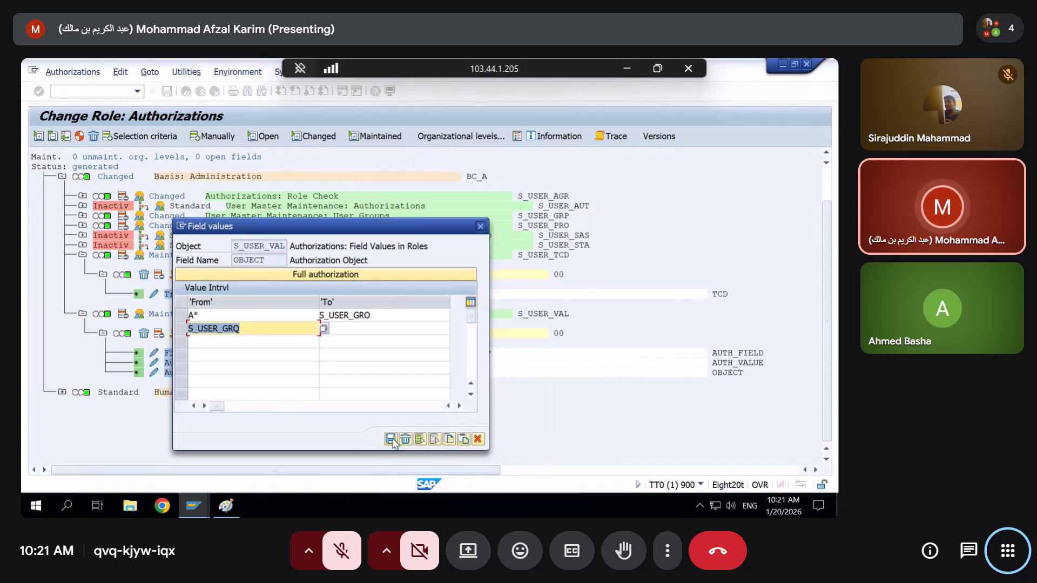
left_click(390, 438)
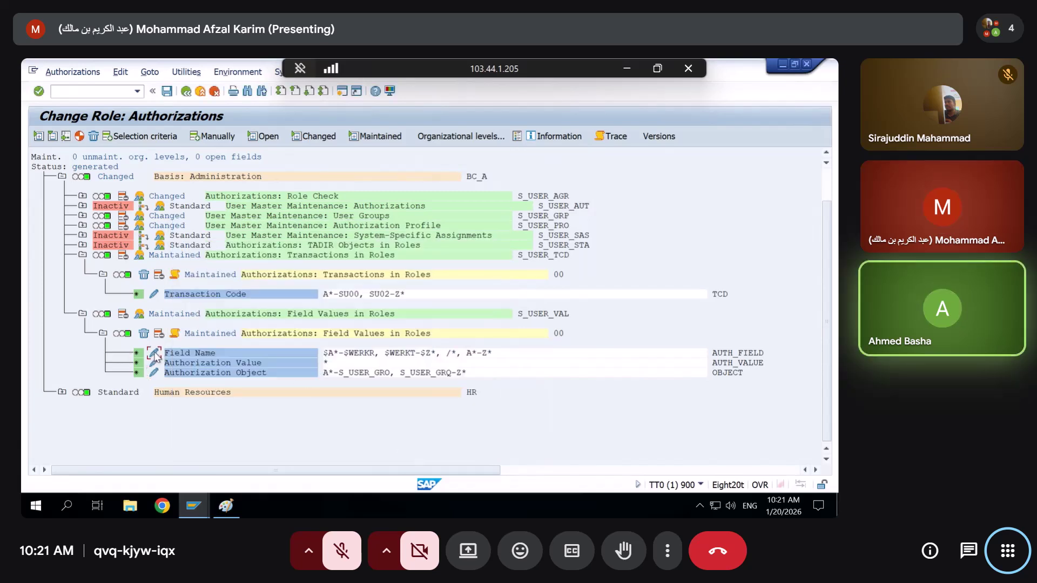
left_click(154, 355)
left_click(110, 332)
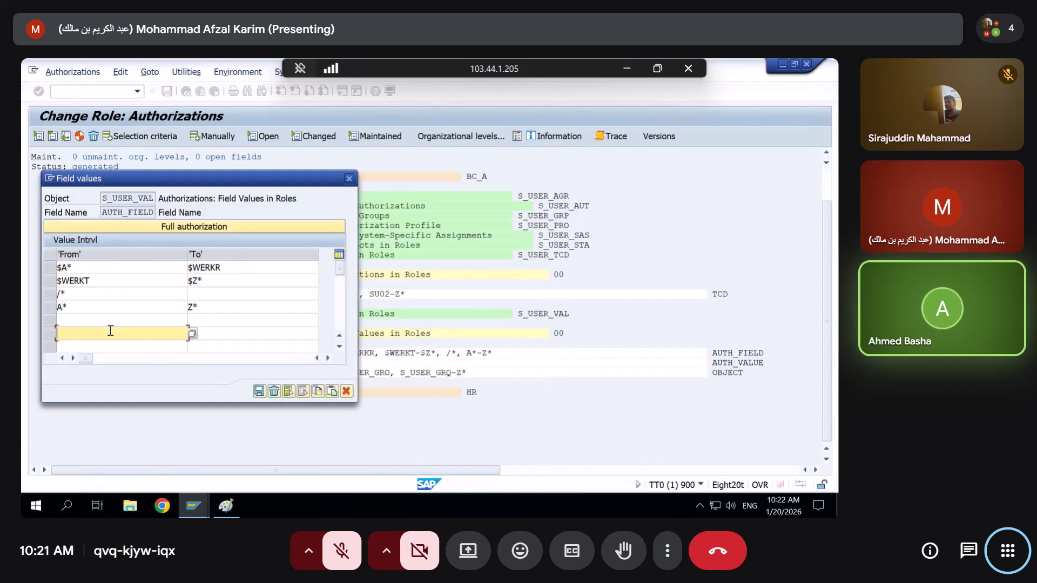
left_click(109, 303)
key("Return")
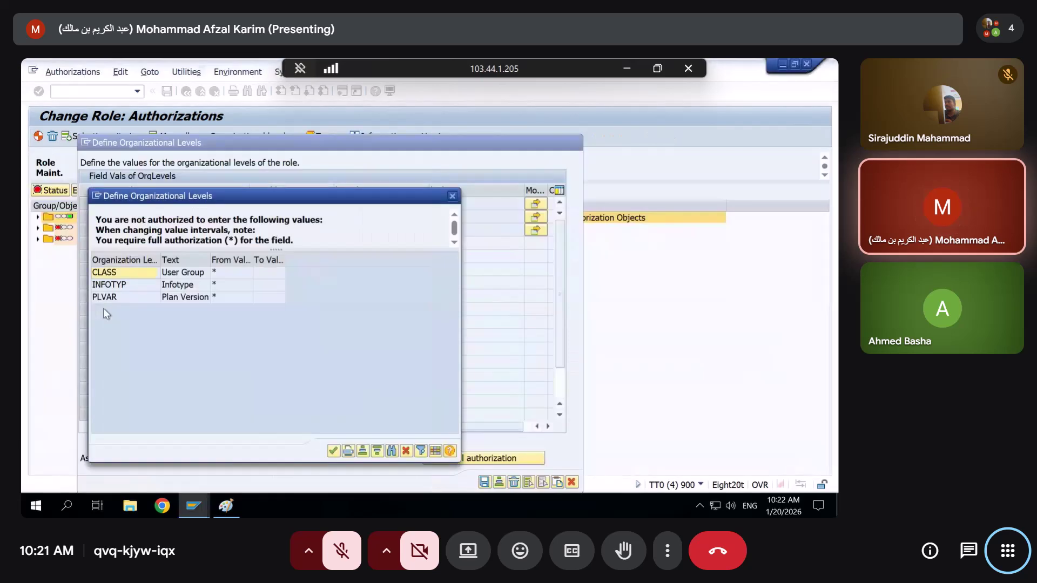
key("alt+Tab")
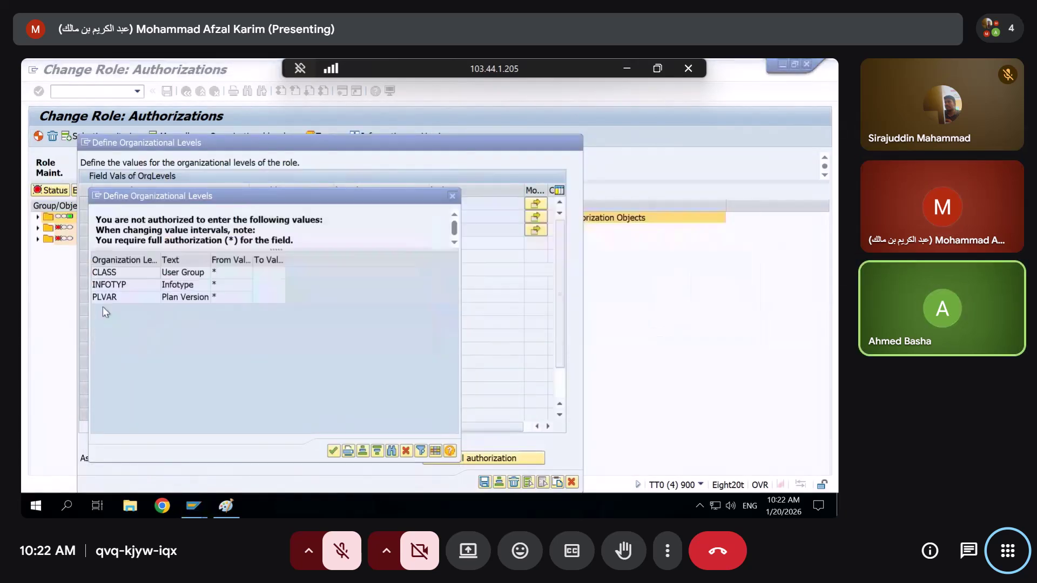
left_click_drag(222, 198, 574, 143)
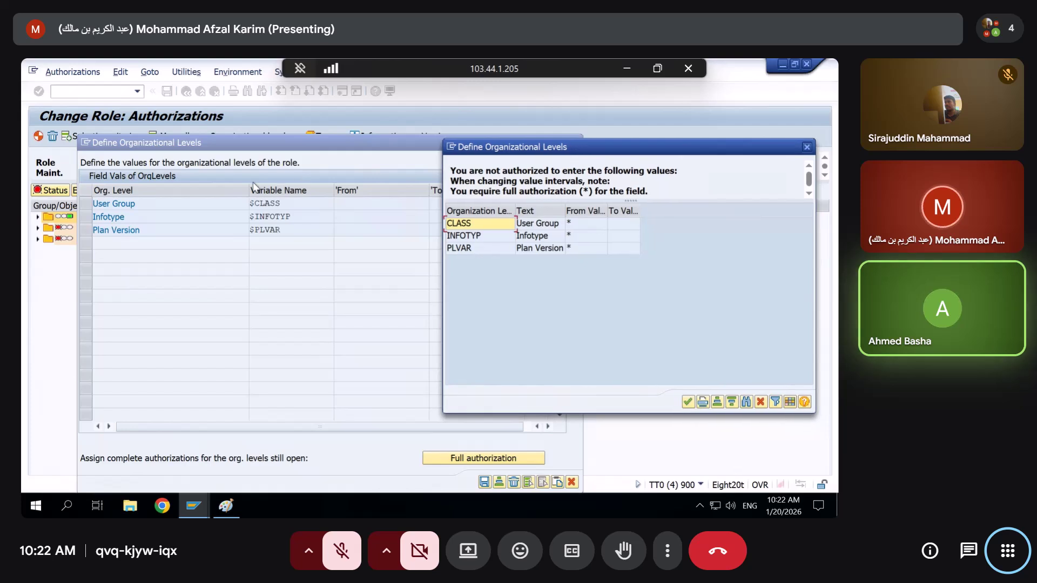
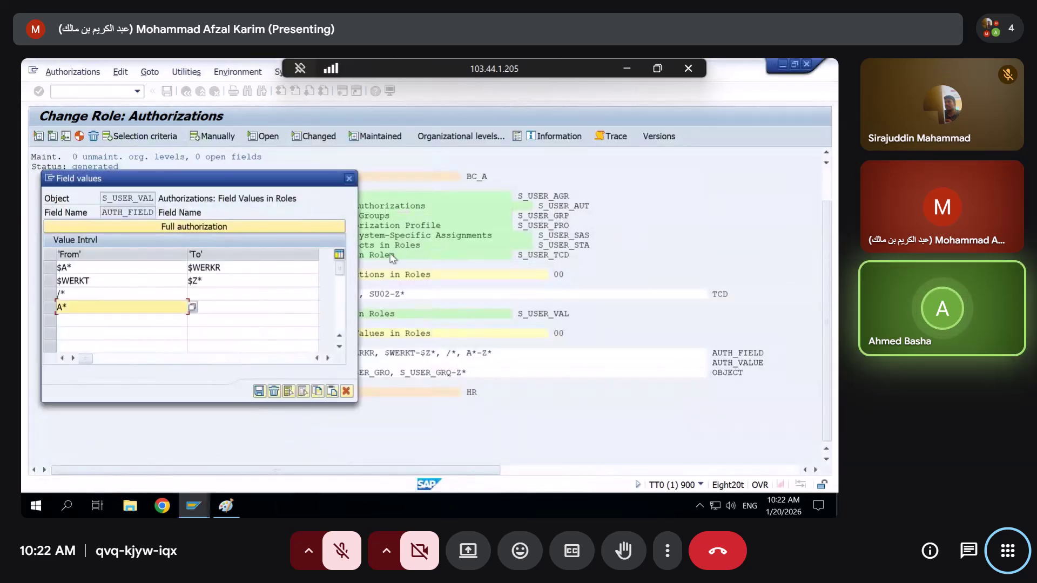
Enter From values sfas, sdsd and sd for User Group, Infotype and Plan Version, then dismiss the authorization error
left_click_drag(247, 190, 497, 128)
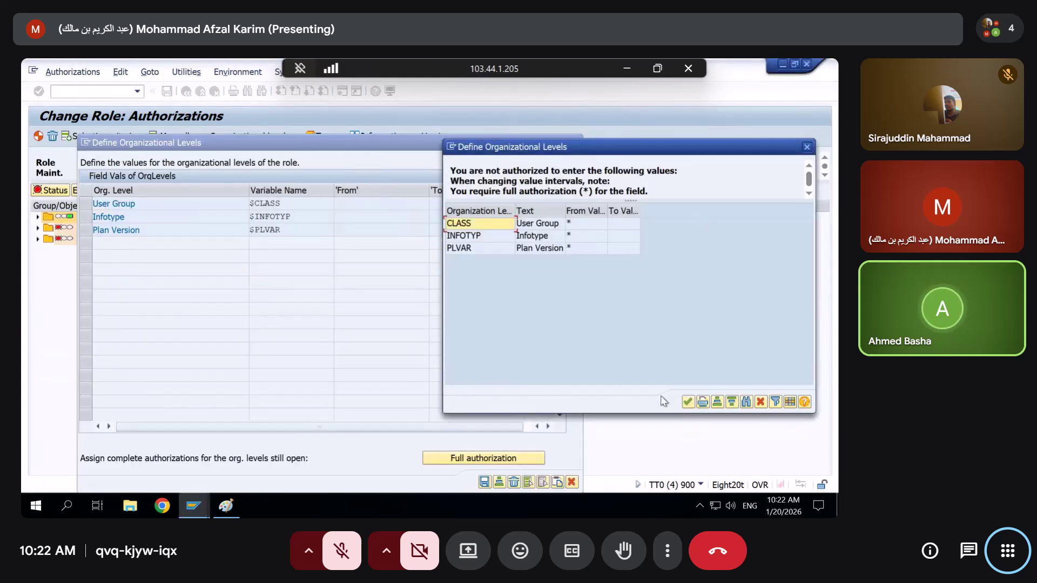
left_click(689, 403)
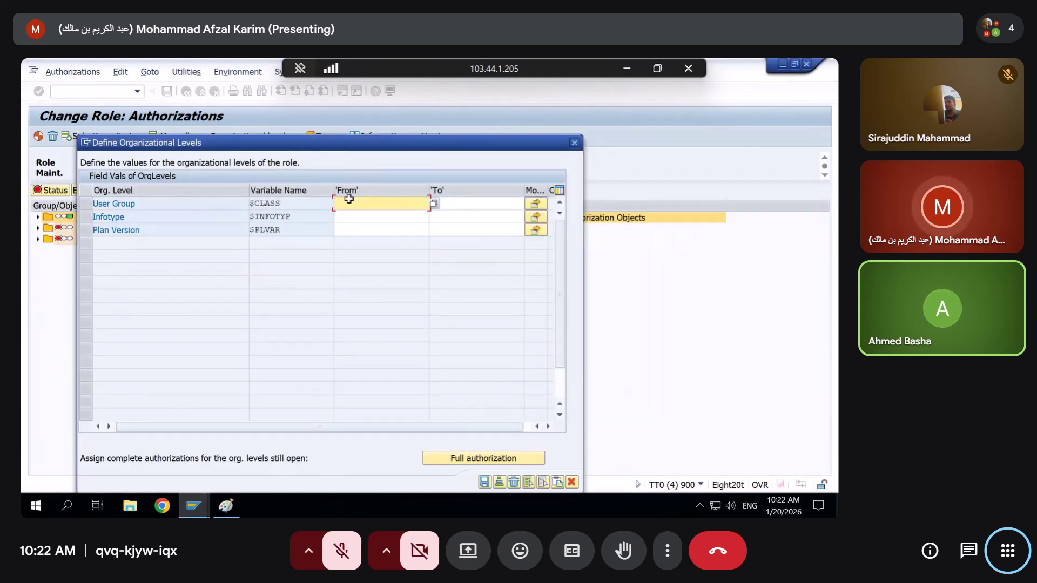
type("sfas")
left_click(354, 217)
type("sdsd")
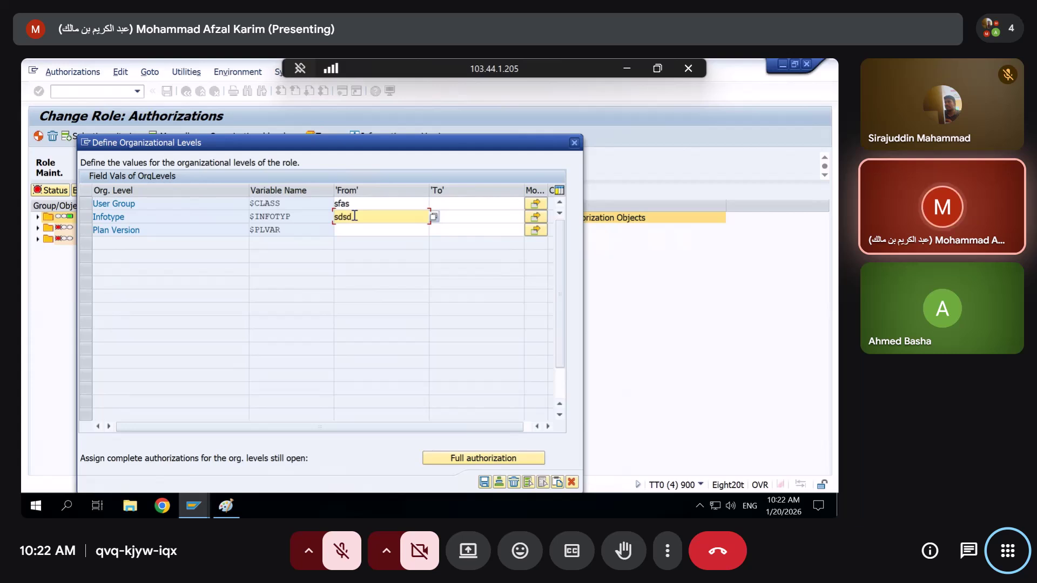
left_click(357, 231)
type("sd")
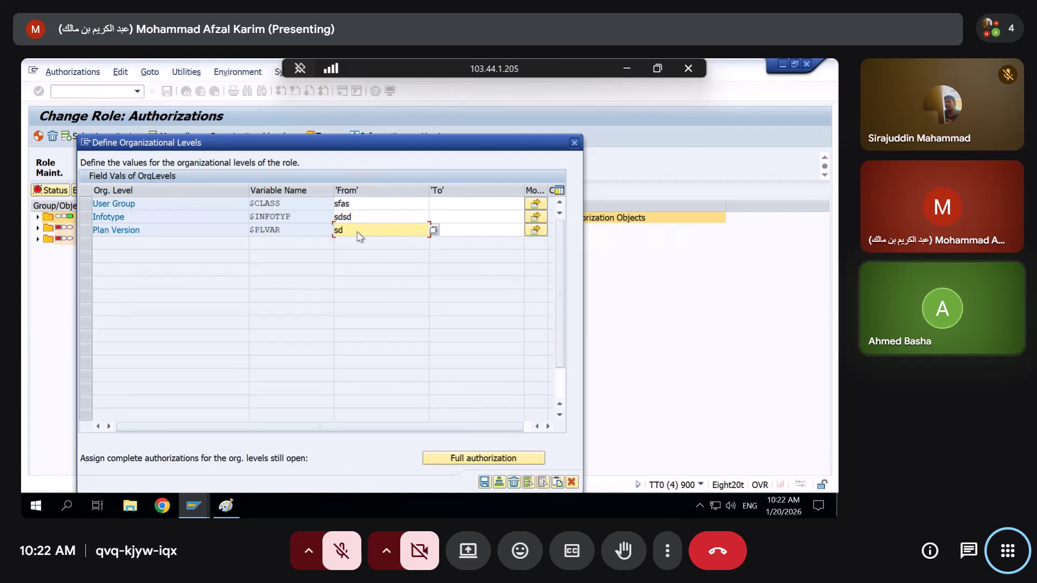
key("Return")
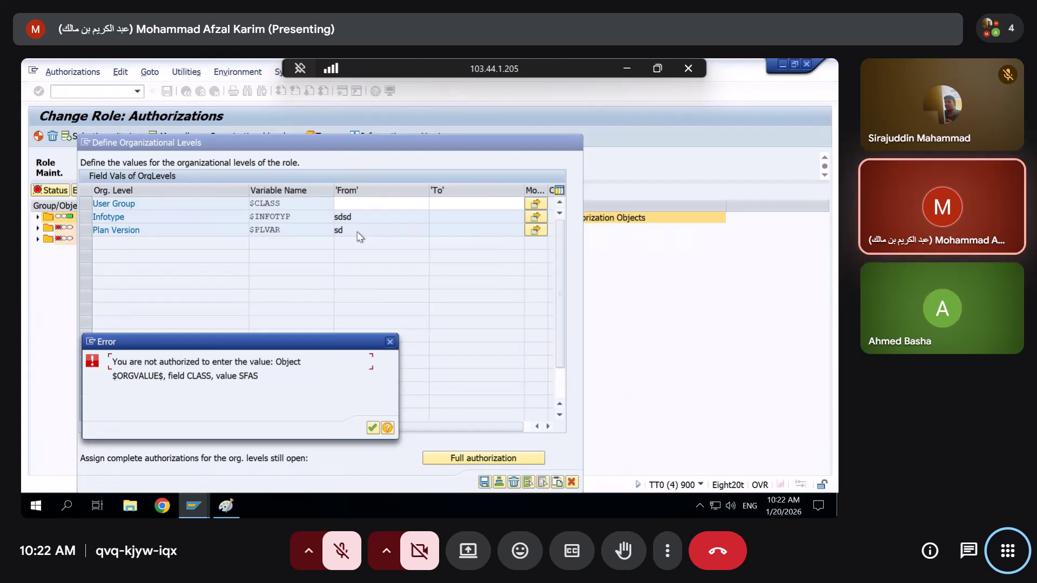
key("Return")
Return to the other Change Role window and close the S_USER_VAL field values dialog
key("alt+Tab")
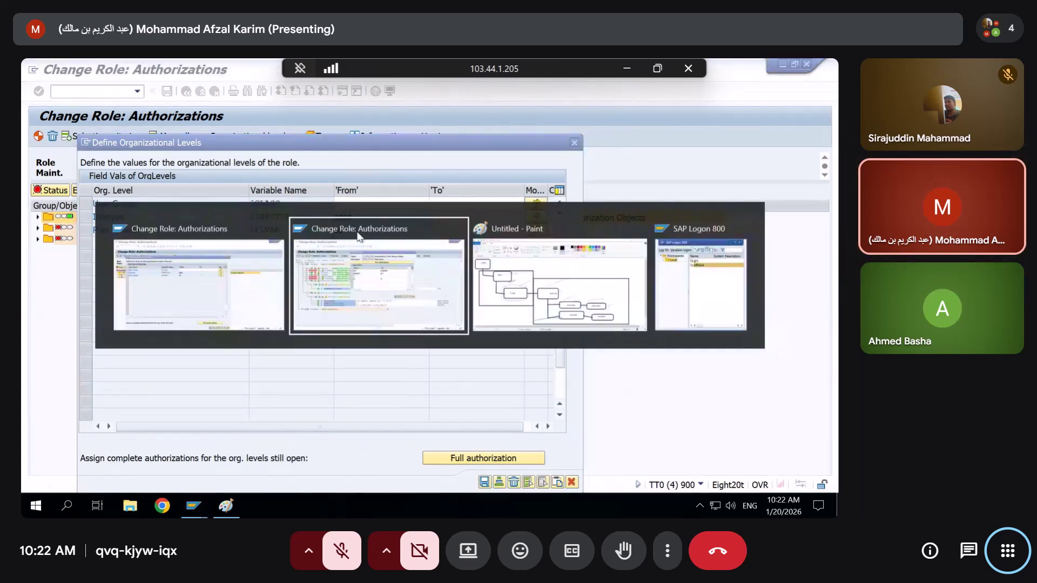
left_click(357, 236)
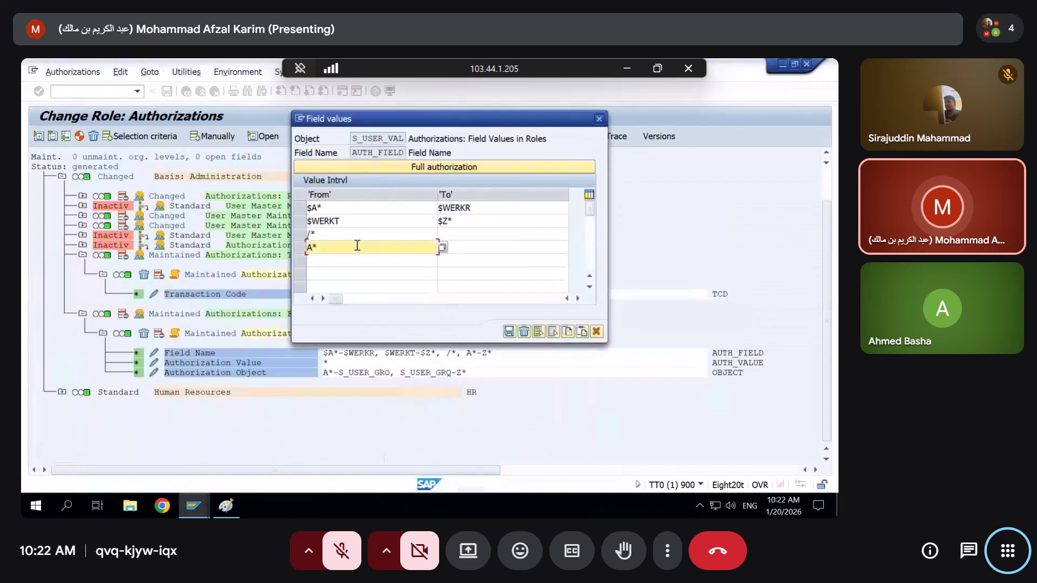
left_click(599, 119)
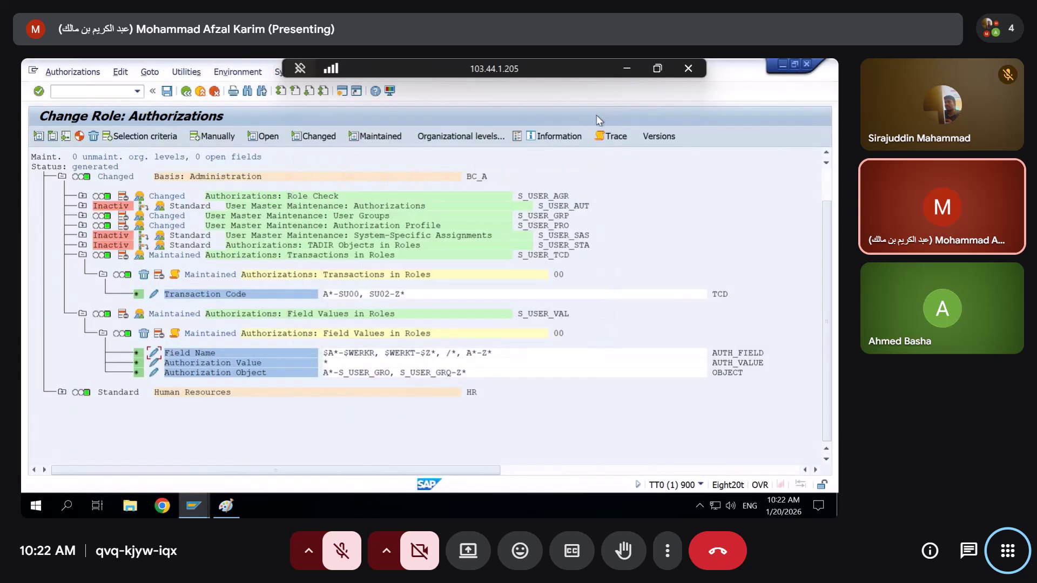
left_click(226, 506)
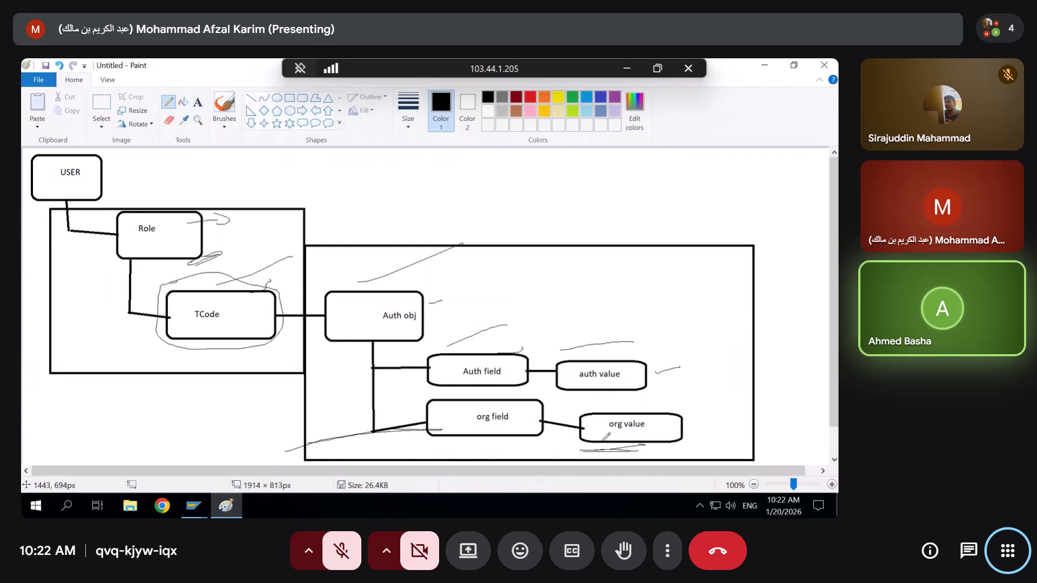
Sketch marks on the authorization diagram and handwrite 'org' inside the large box
left_click_drag(502, 446, 482, 445)
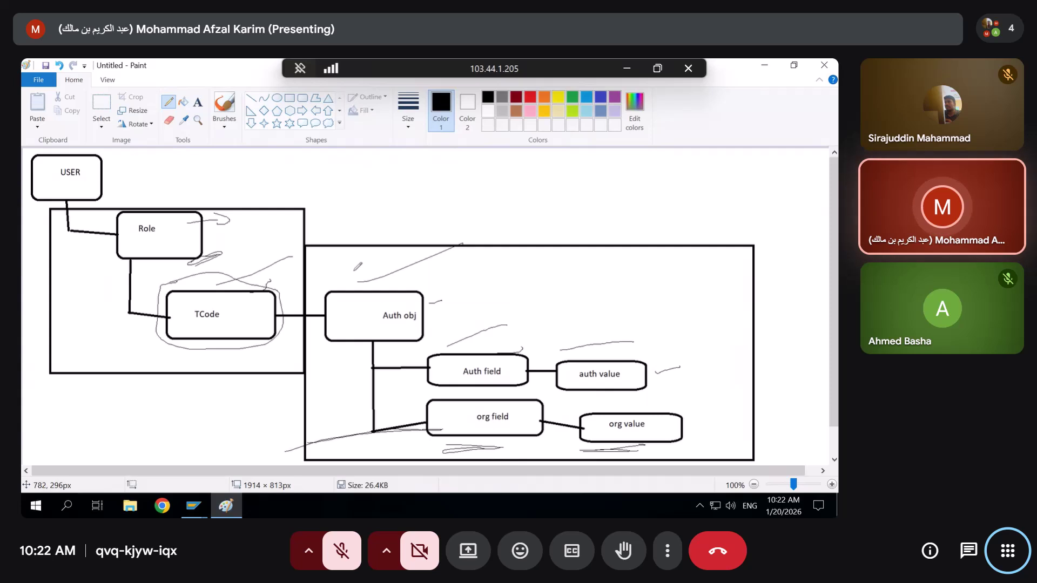
mouse_move(335, 273)
left_mouse_down()
mouse_move(397, 279)
mouse_move(451, 268)
mouse_move(437, 246)
left_mouse_up()
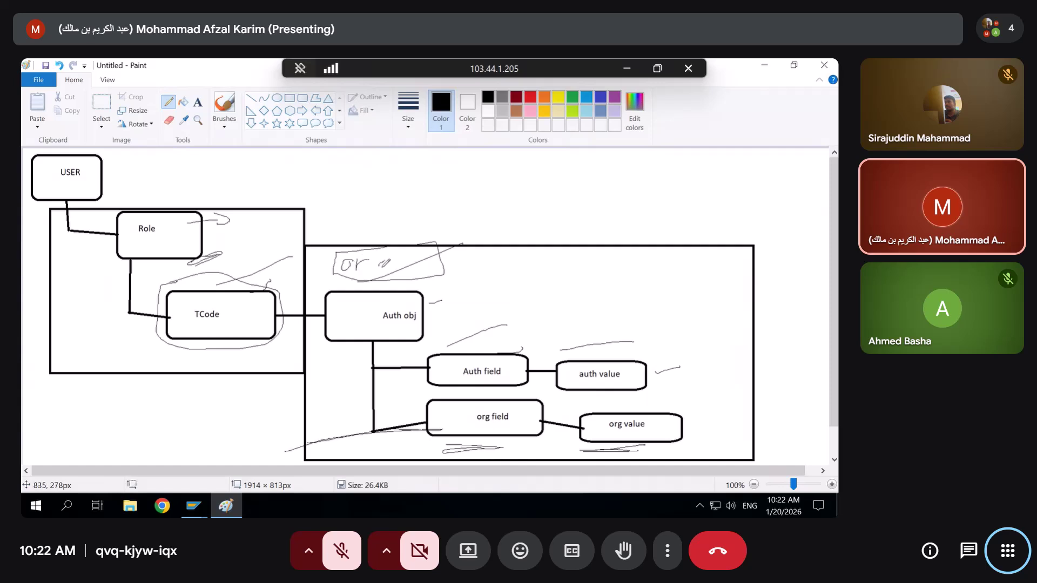
left_click_drag(383, 280, 393, 271)
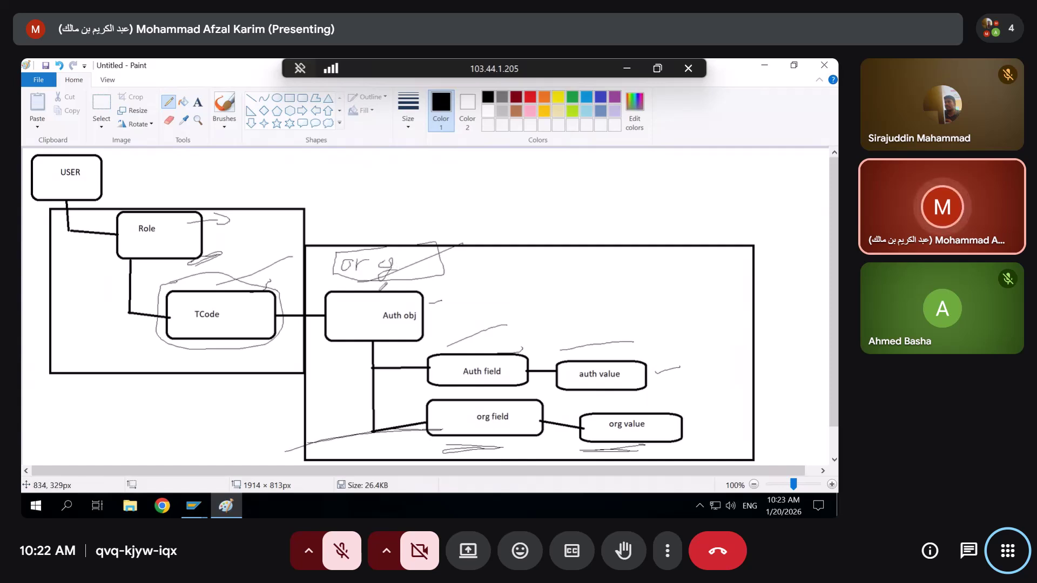
key("alt+Tab")
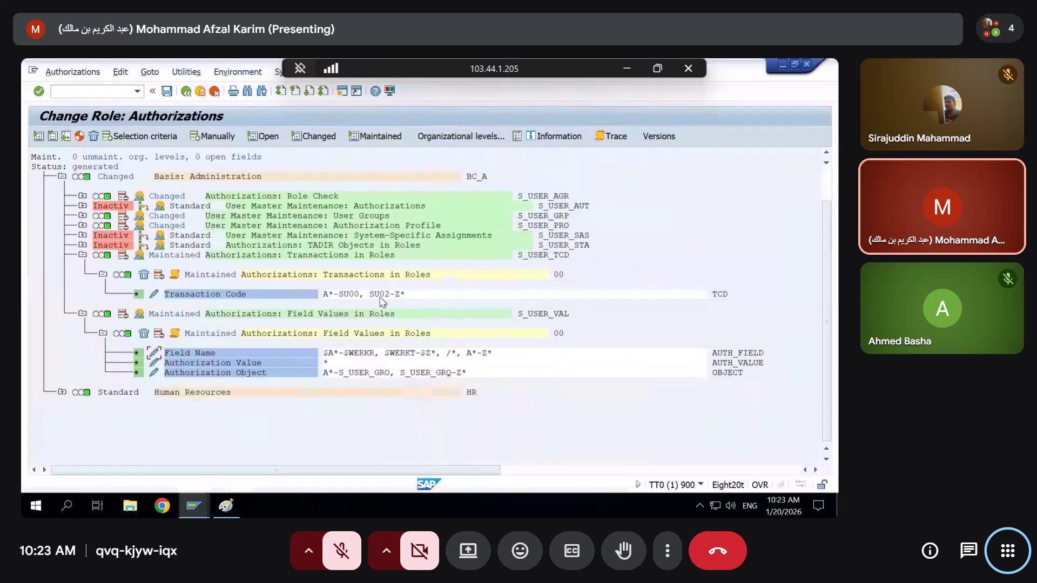
Expand S_USER_GRP and give its User Group field full authorization (*)
left_click(83, 216)
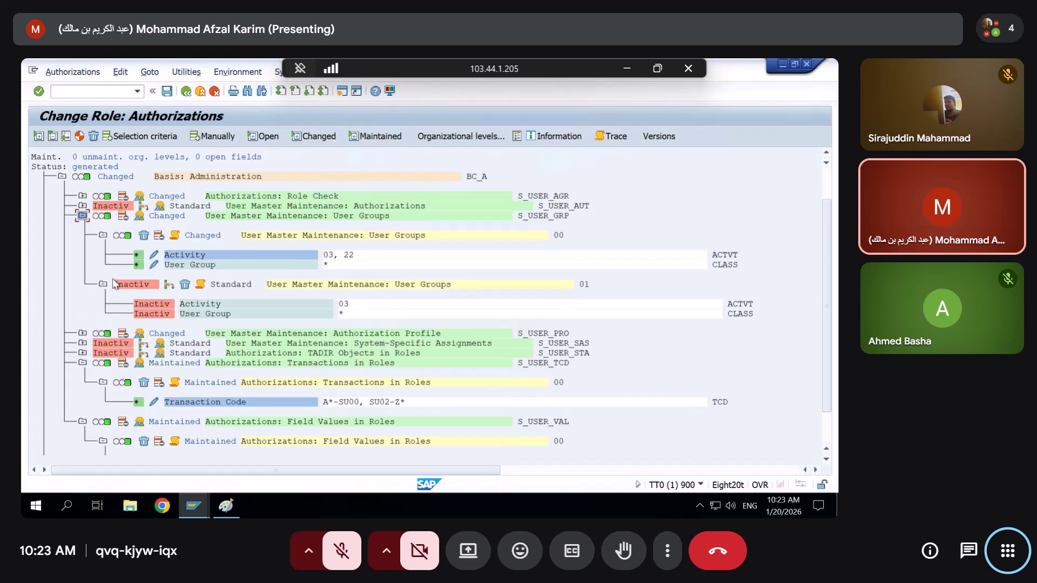
left_click(206, 267)
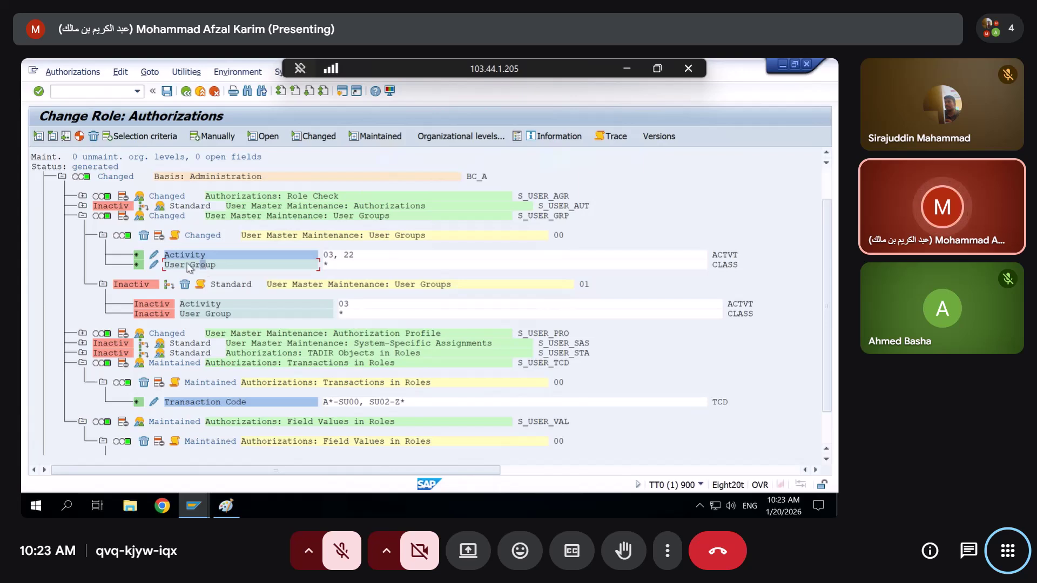
key("Up")
left_click(155, 264)
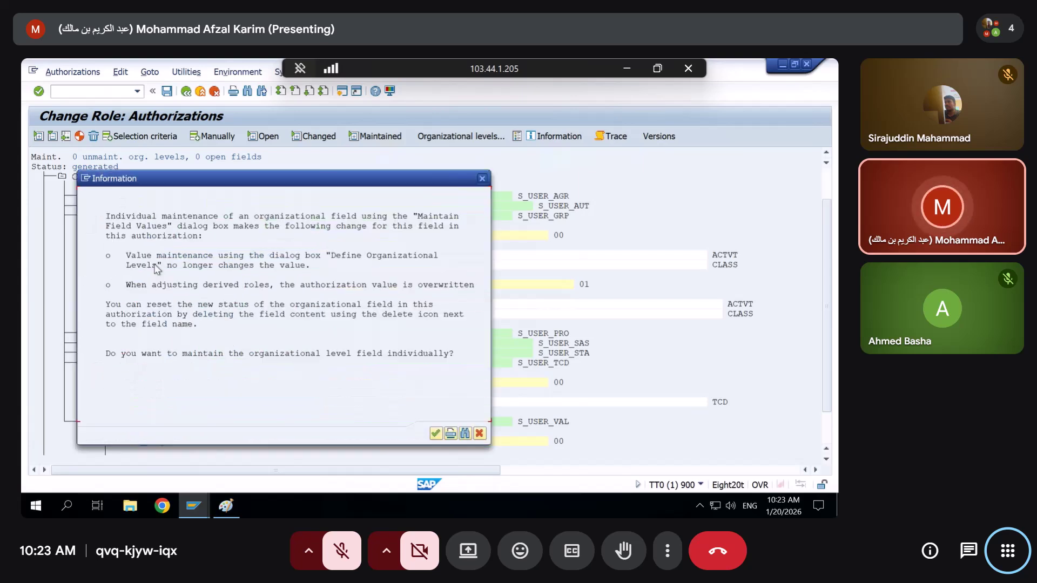
left_click(435, 433)
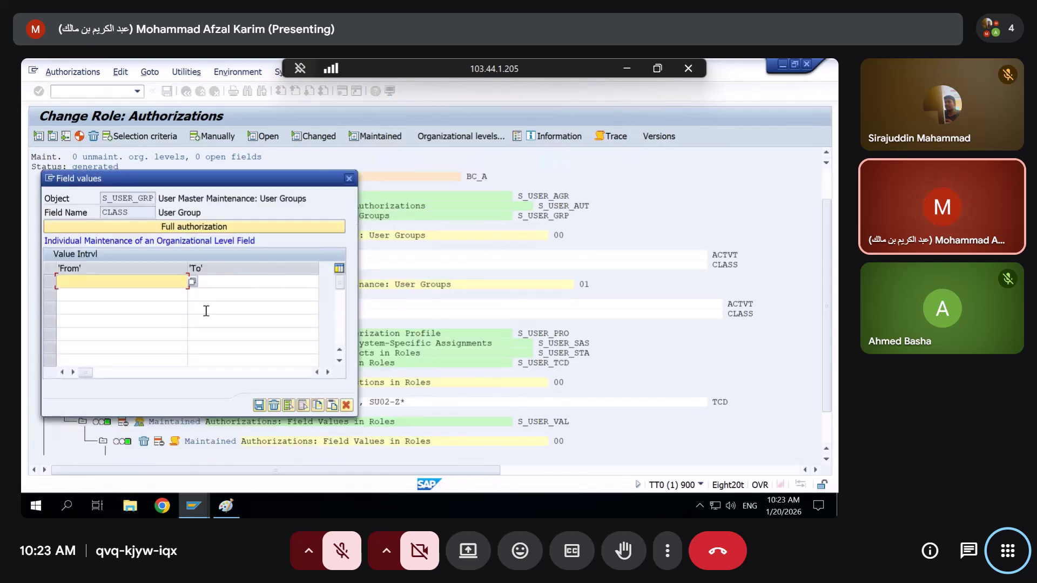
key("Return")
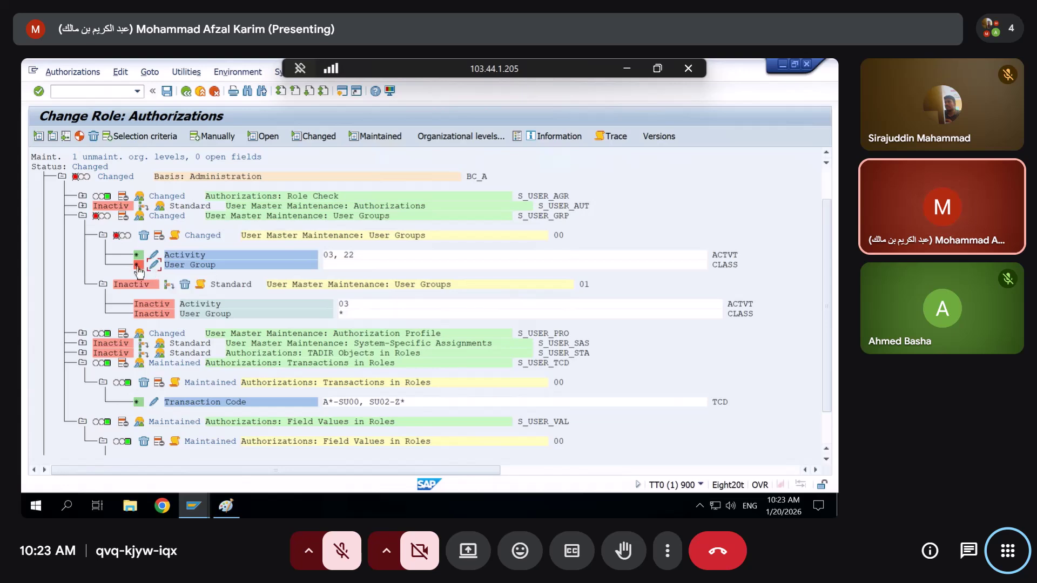
left_click(138, 266)
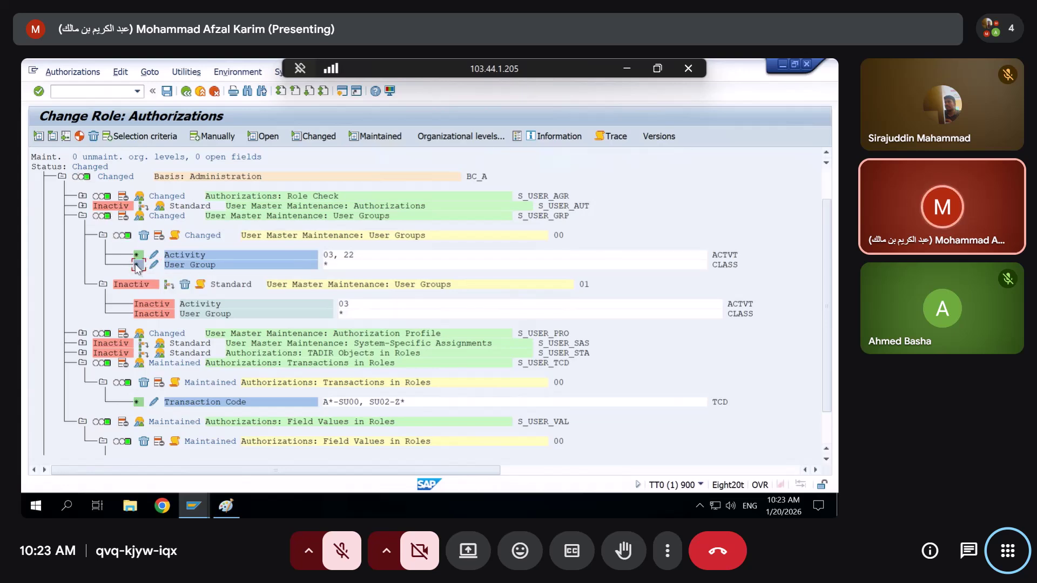
Generate the role's authorization profile and close the help window that appeared
left_click(80, 141)
key("alt+Tab")
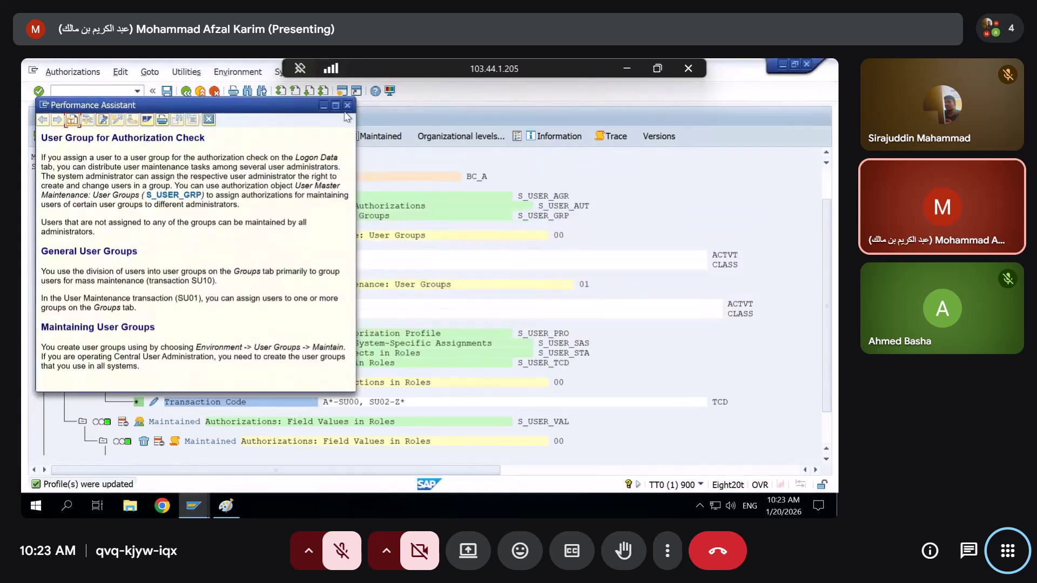
left_click(348, 105)
key("alt+Tab")
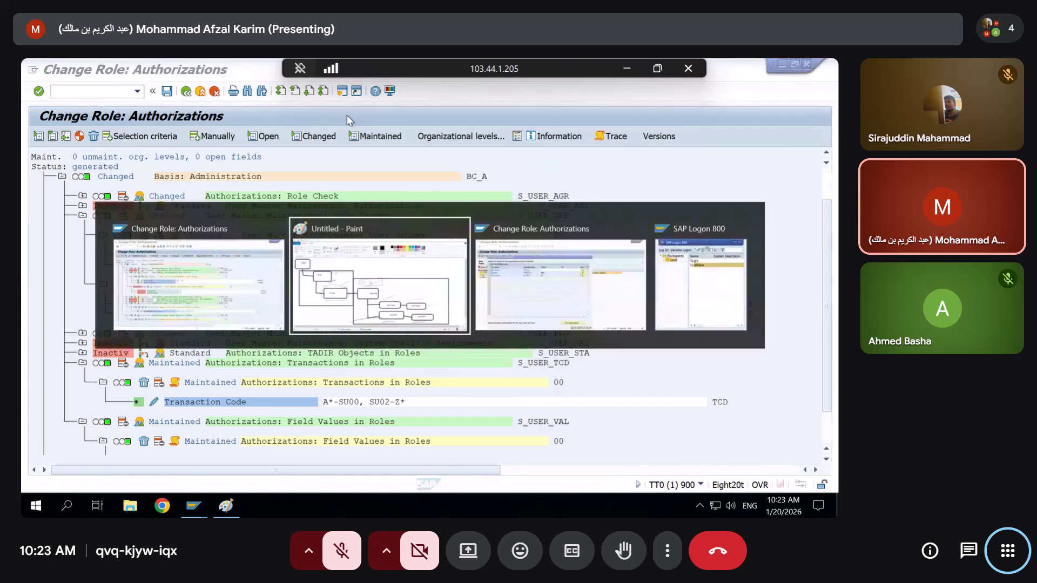
key("alt+Tab")
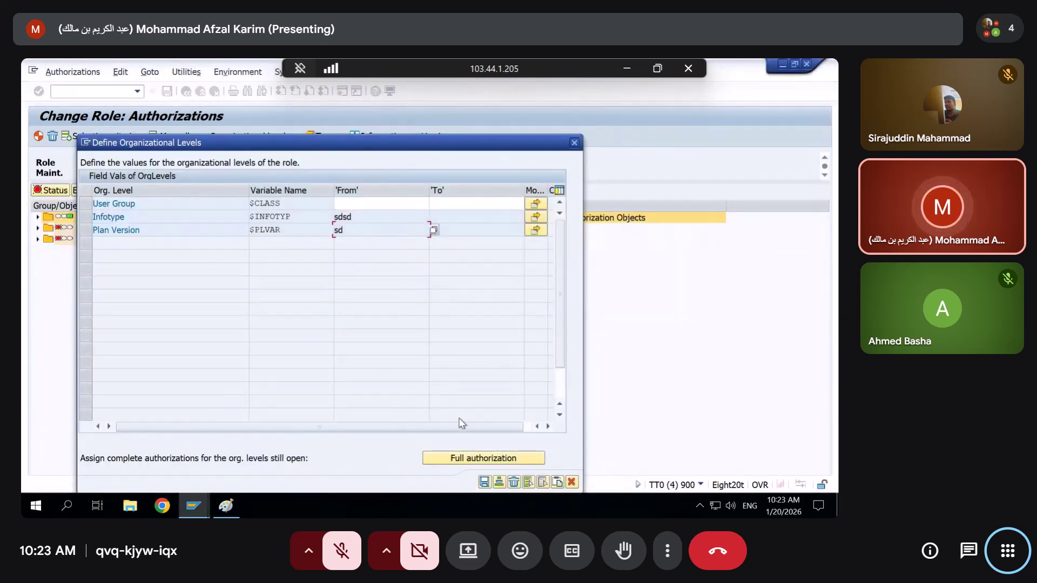
Transfer the org level entries, dismiss the Class and Plan Version not-authorized errors, and close the dialog
left_click(485, 481)
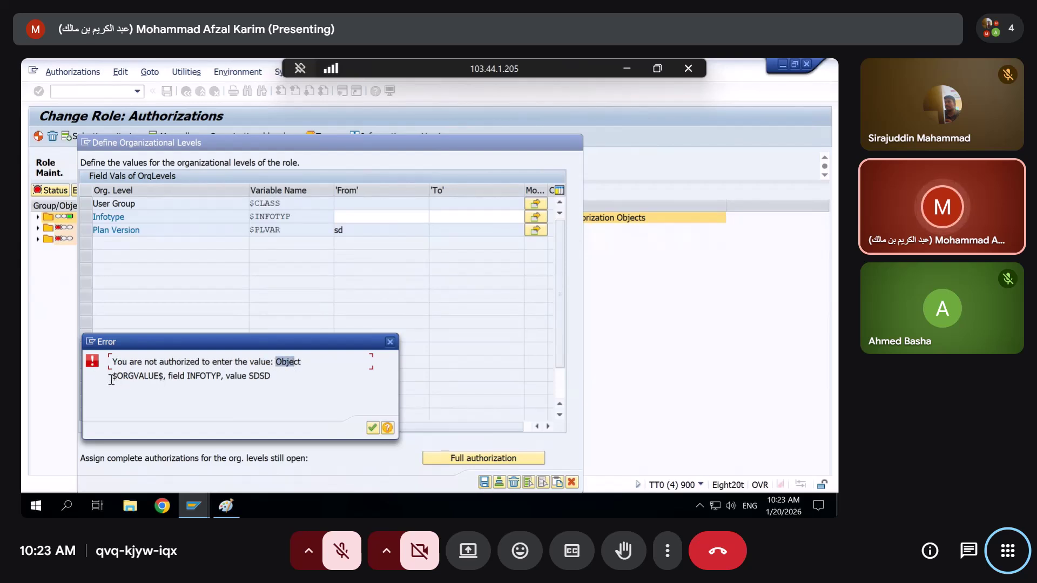
left_click_drag(169, 375, 231, 375)
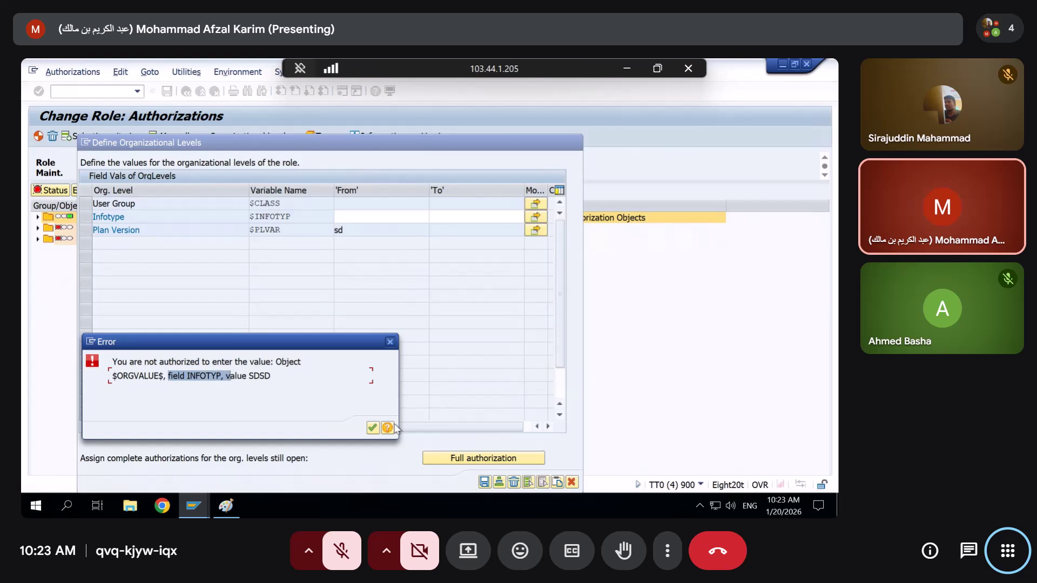
left_click(373, 428)
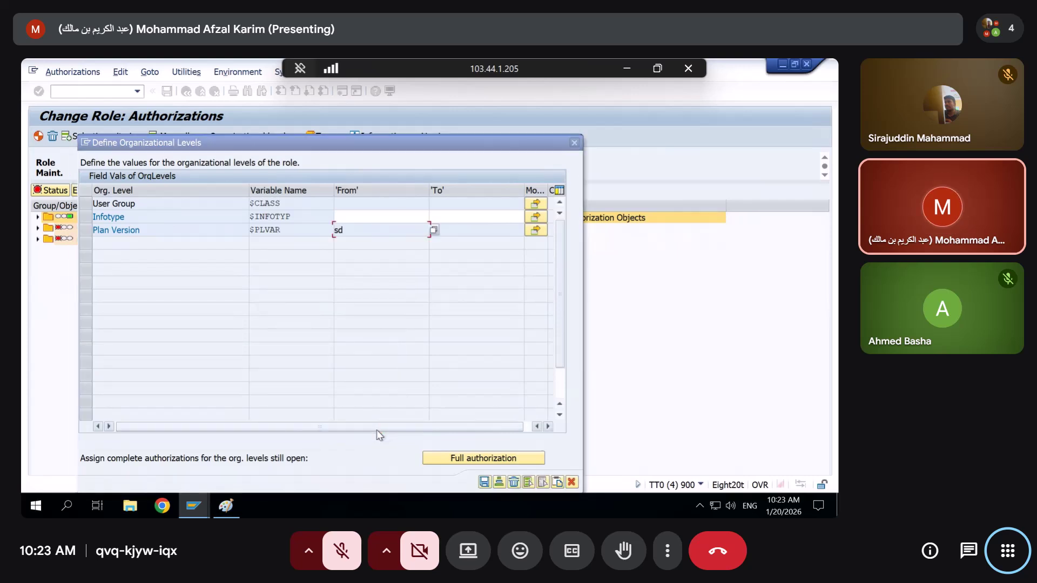
key("alt+Tab")
key("alt+Tab")
key("alt+shift+Tab")
key("alt+shift+Tab")
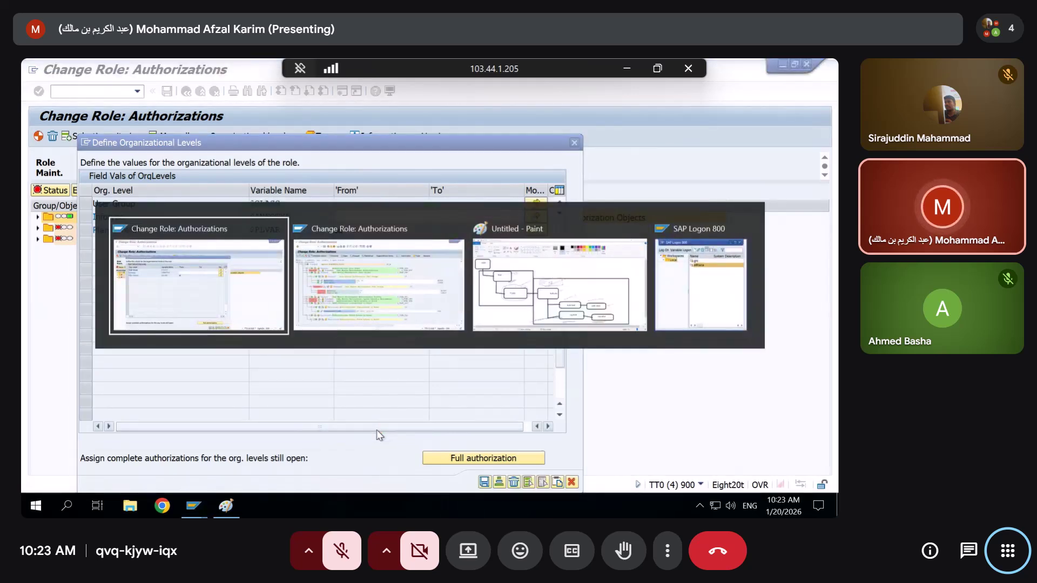
key("Return")
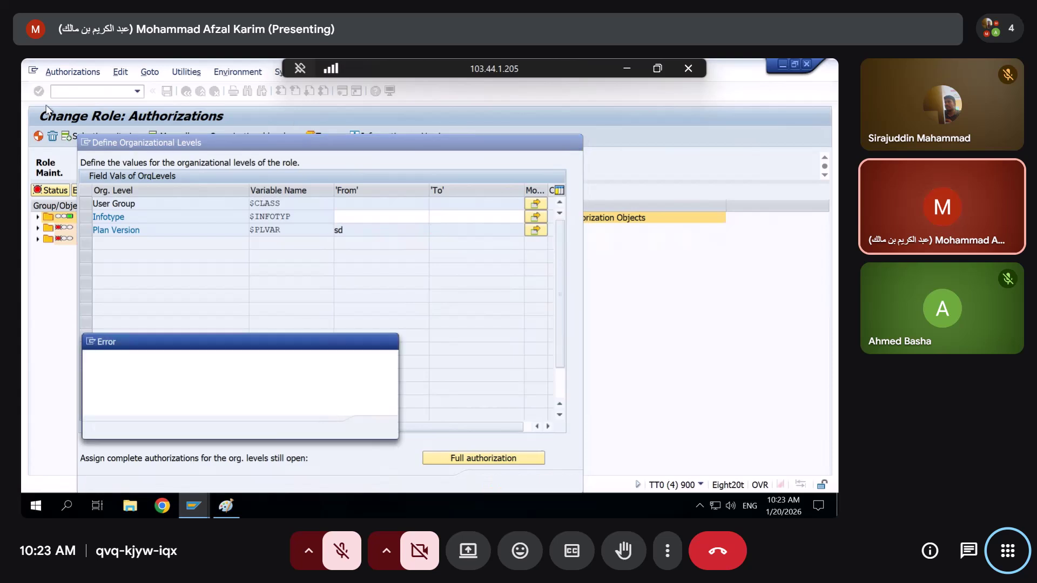
left_click(373, 427)
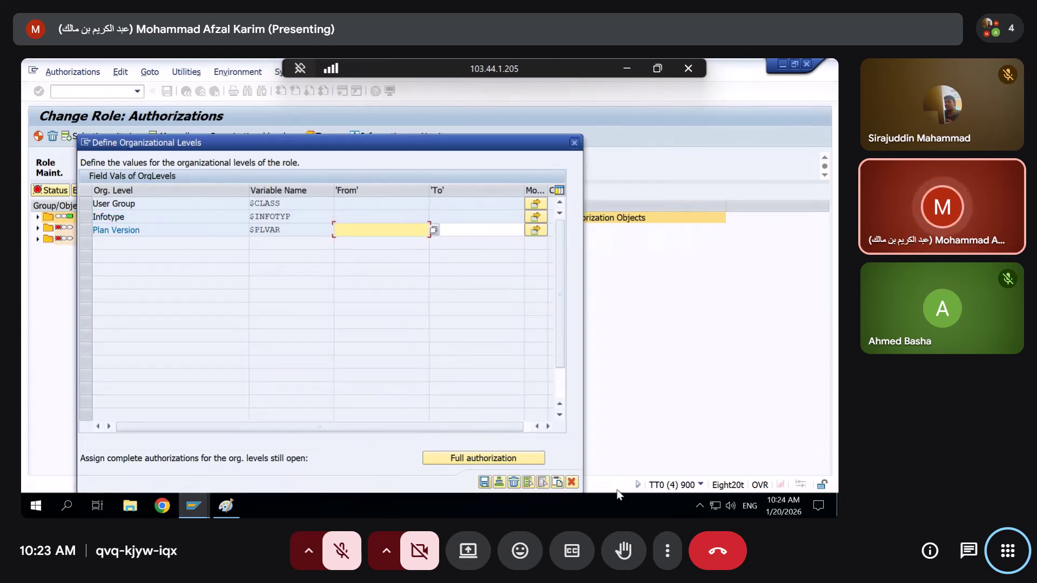
left_click(572, 483)
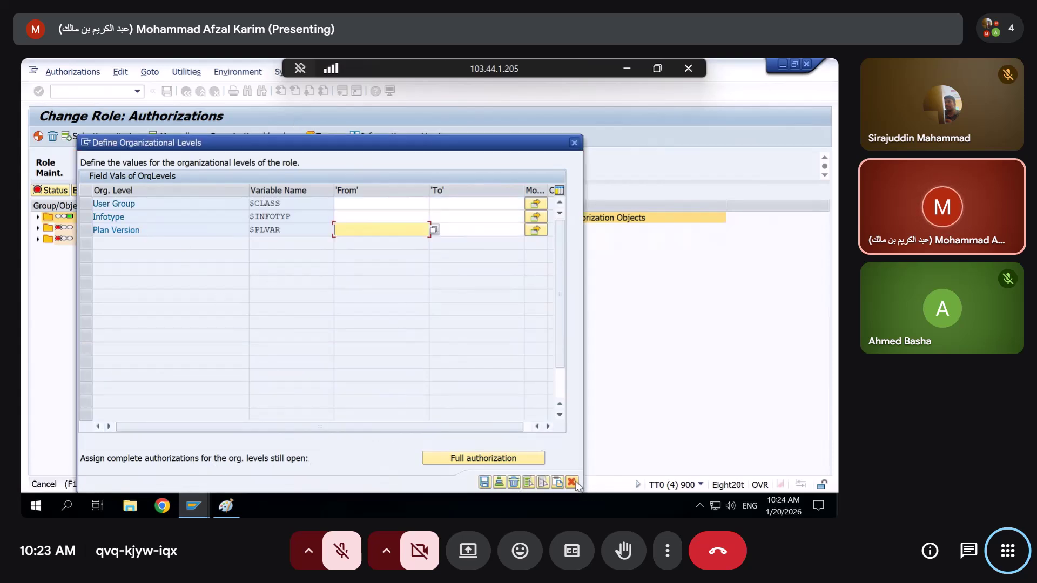
left_click(485, 483)
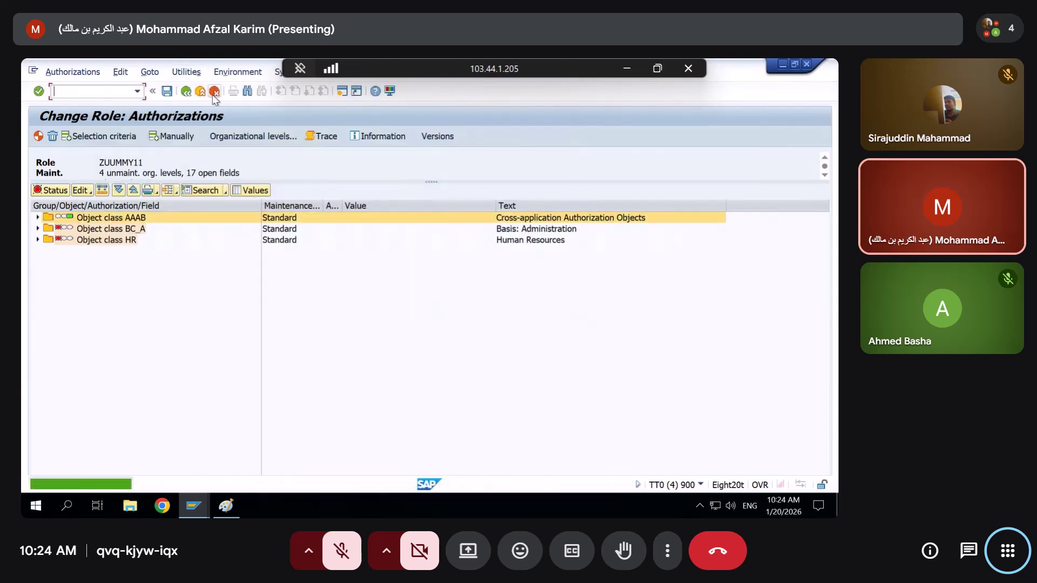
left_click(214, 92)
Reopen ZUUMMY11's authorization data and request full authorization for all open org levels
left_click(263, 241)
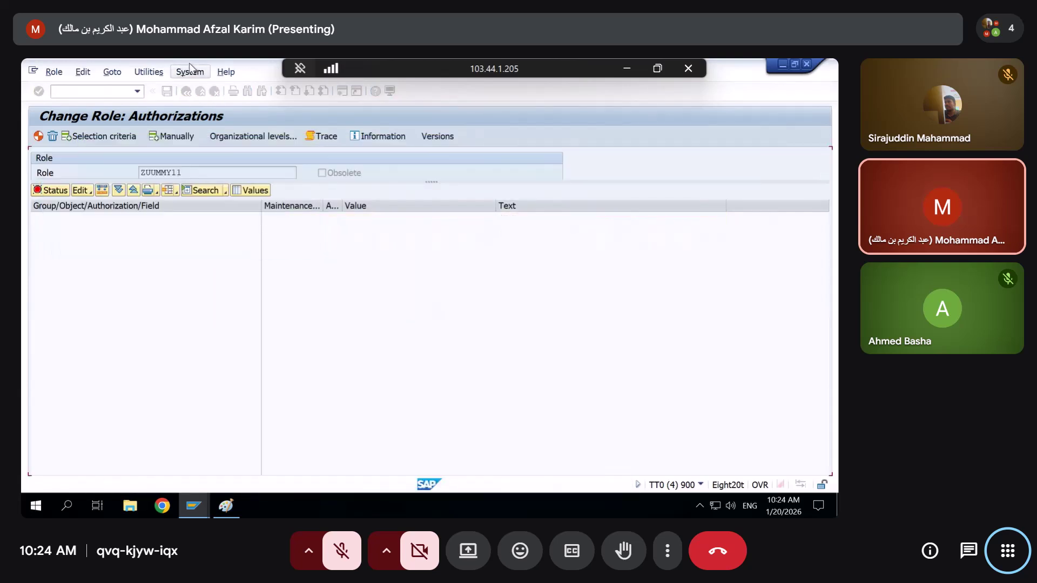
left_click(186, 91)
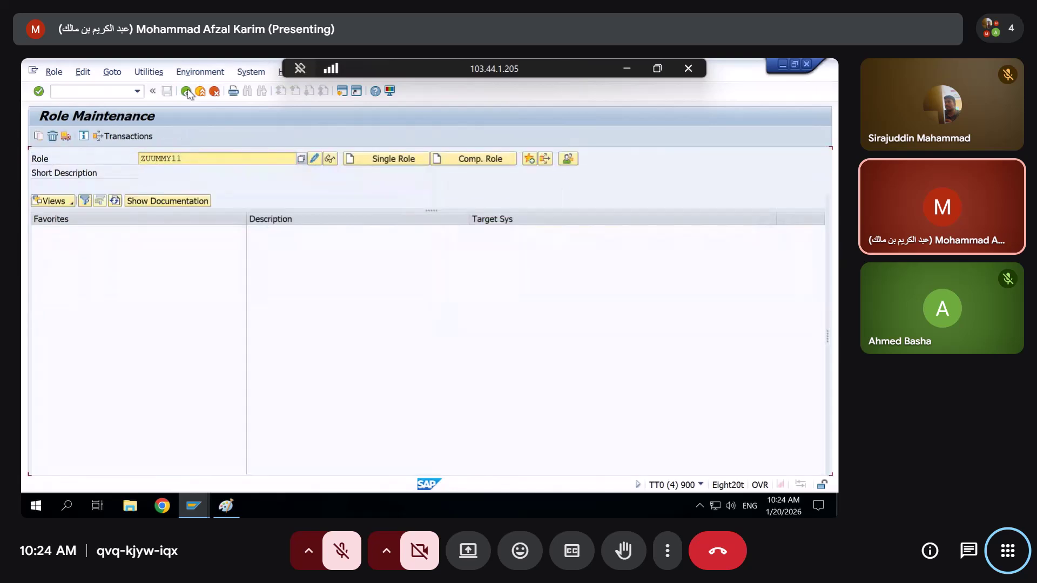
left_click(314, 159)
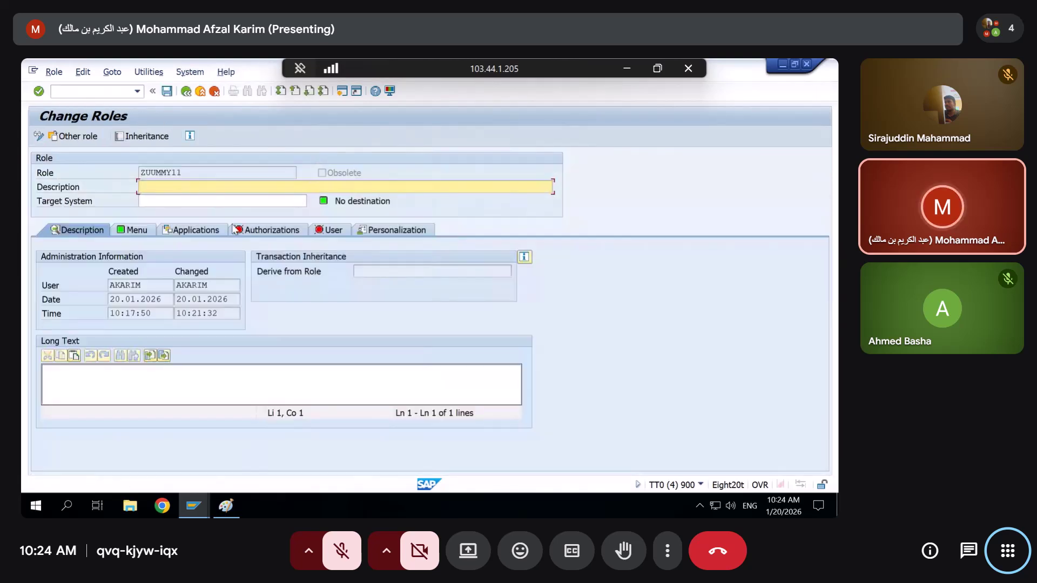
left_click(237, 230)
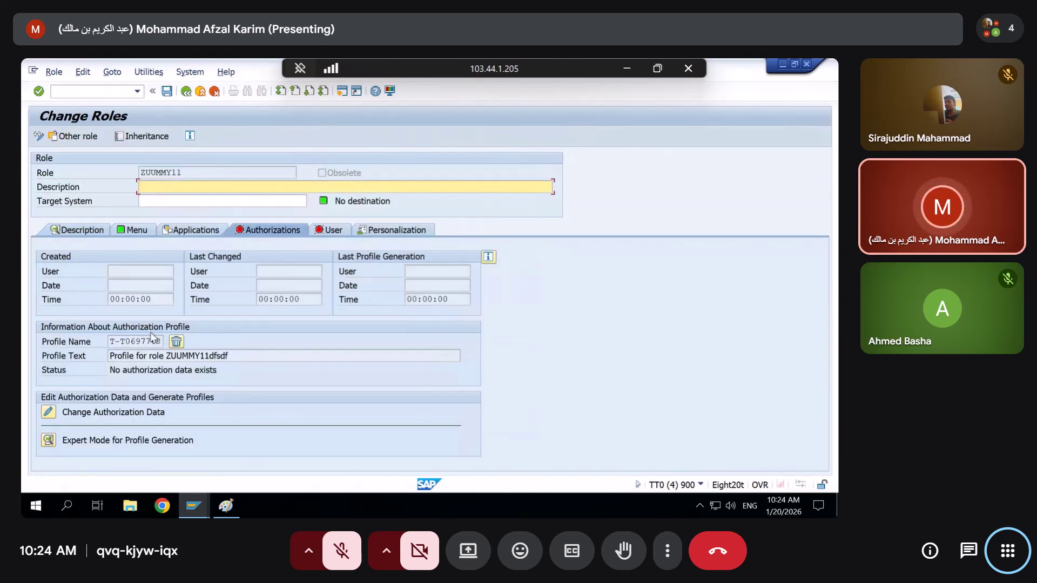
left_click(48, 412)
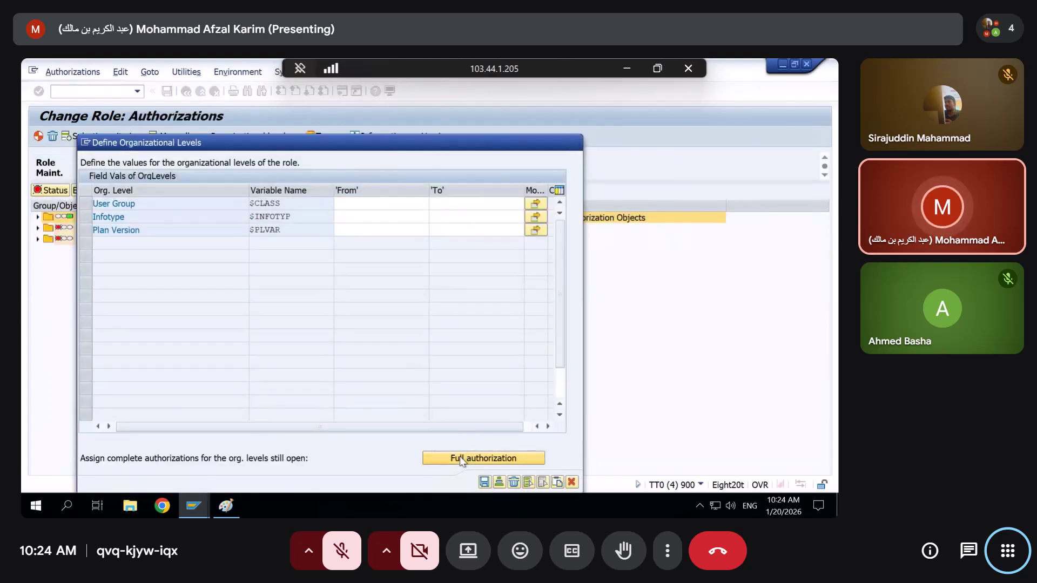
left_click(461, 458)
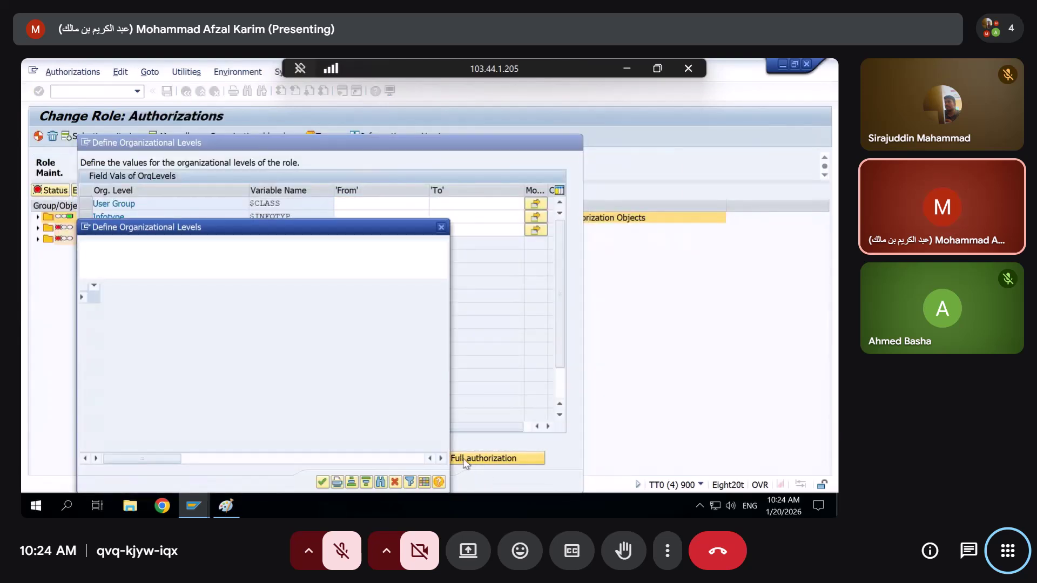
Move the not-authorized popup aside and start a new SAP session window
left_click_drag(259, 230, 277, 185)
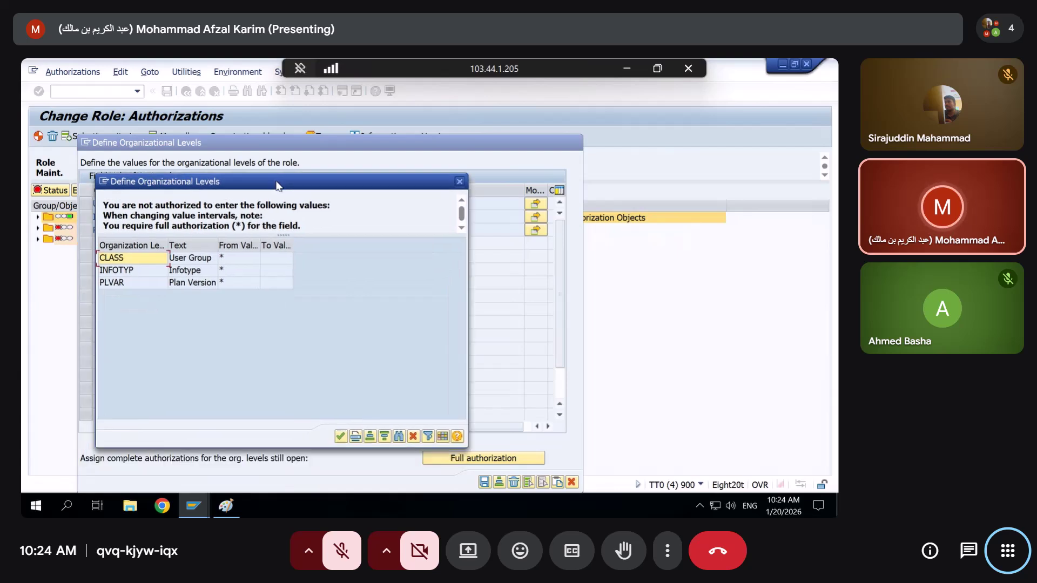
key("alt+Tab")
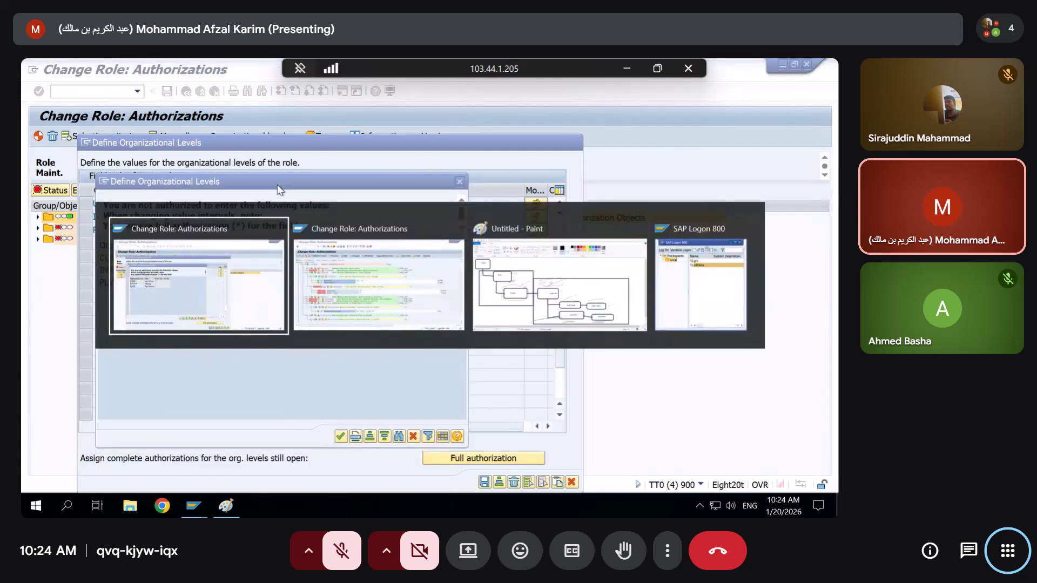
left_click(124, 224)
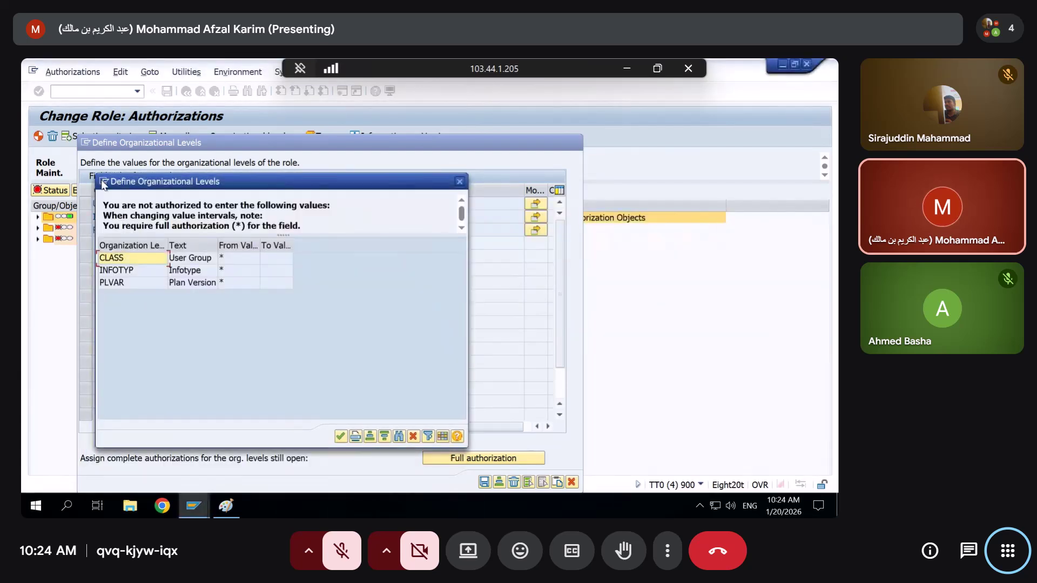
left_click(104, 182)
left_click(121, 231)
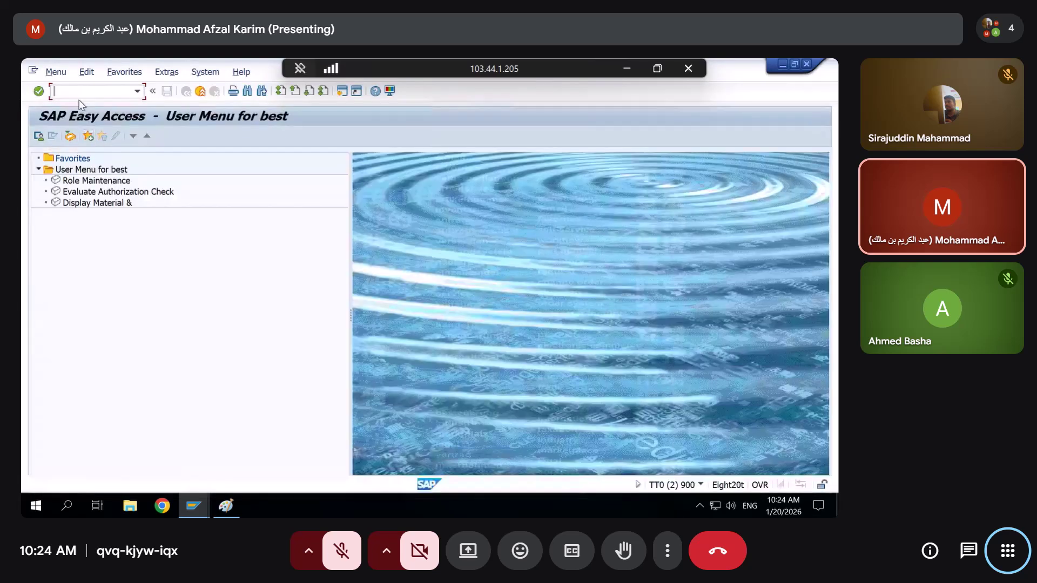
Run SU53 and select the S_USER_VAL failure row showing its $ORGVALUE$ value
type("su53")
key("Return")
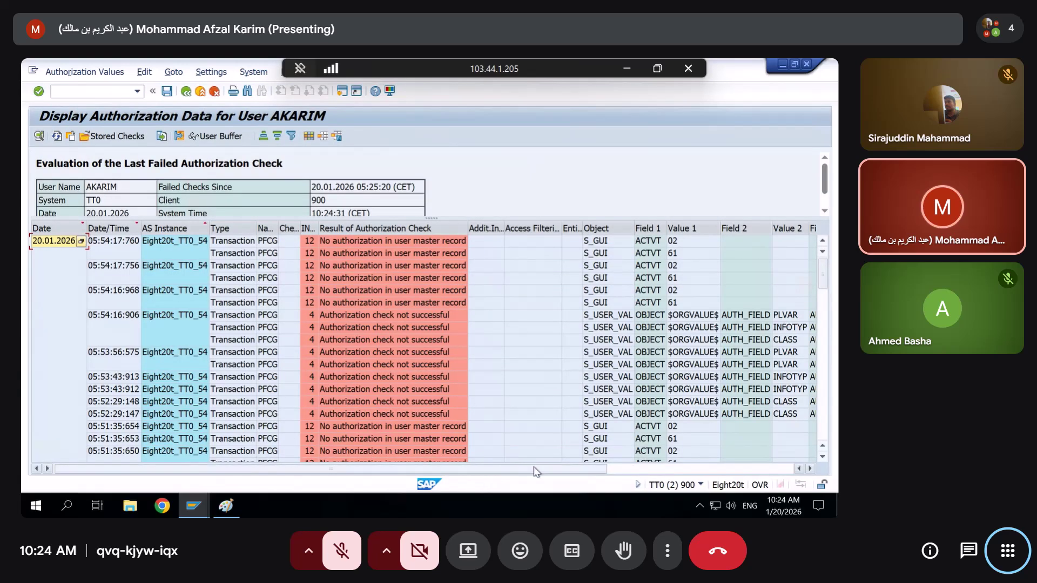
left_click(675, 468)
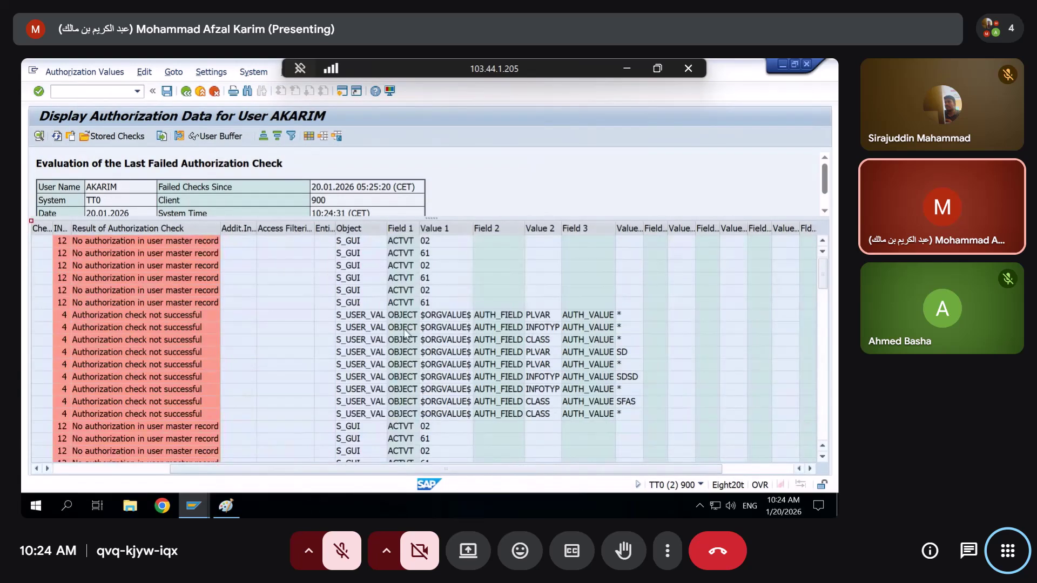
left_click(367, 315)
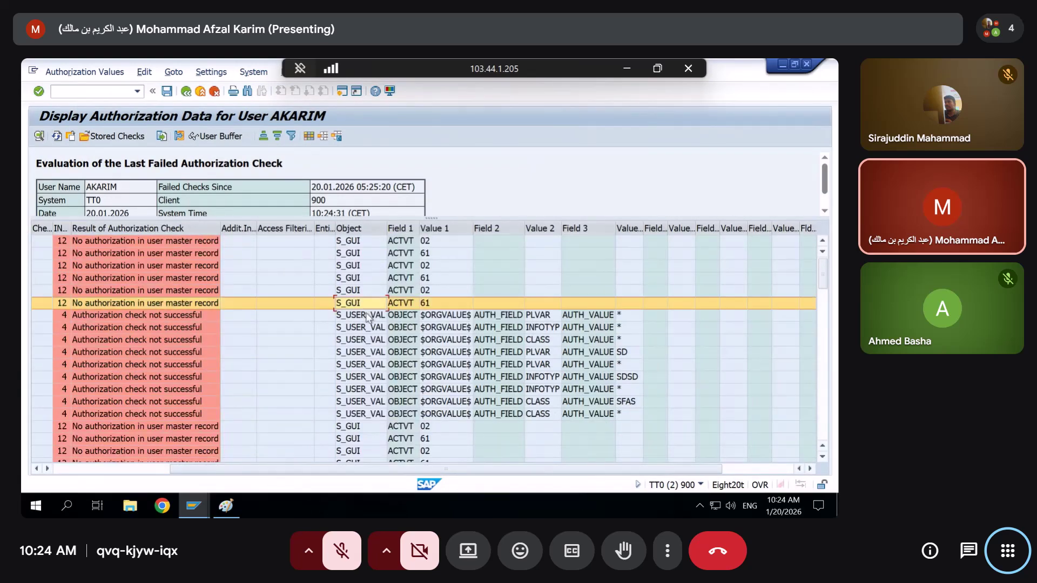
left_click(439, 317)
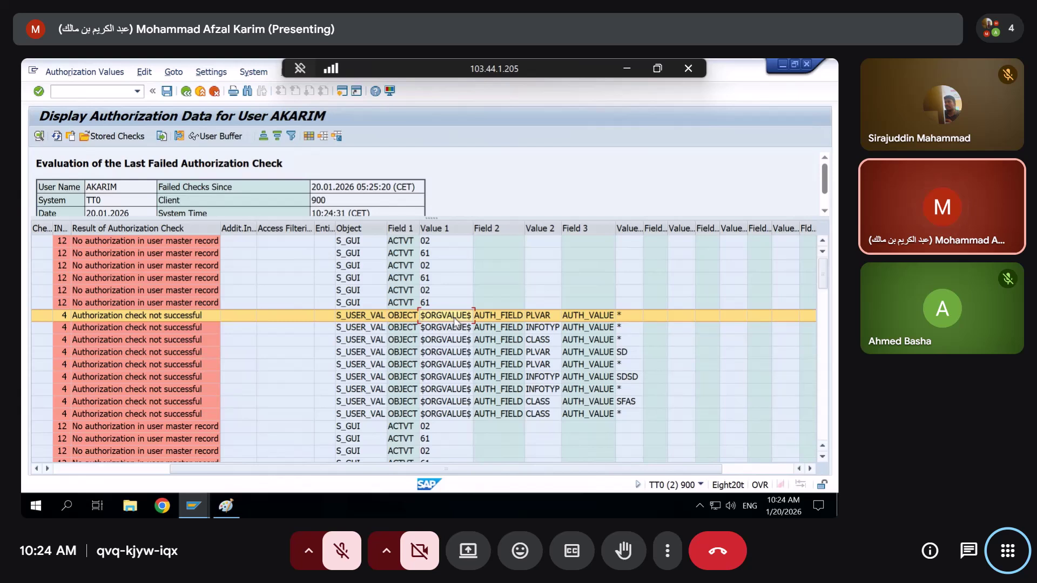
key("alt+Tab")
Add $* as a new From value of the S_USER_VAL Authorization Object and regenerate the profile
left_click(454, 320)
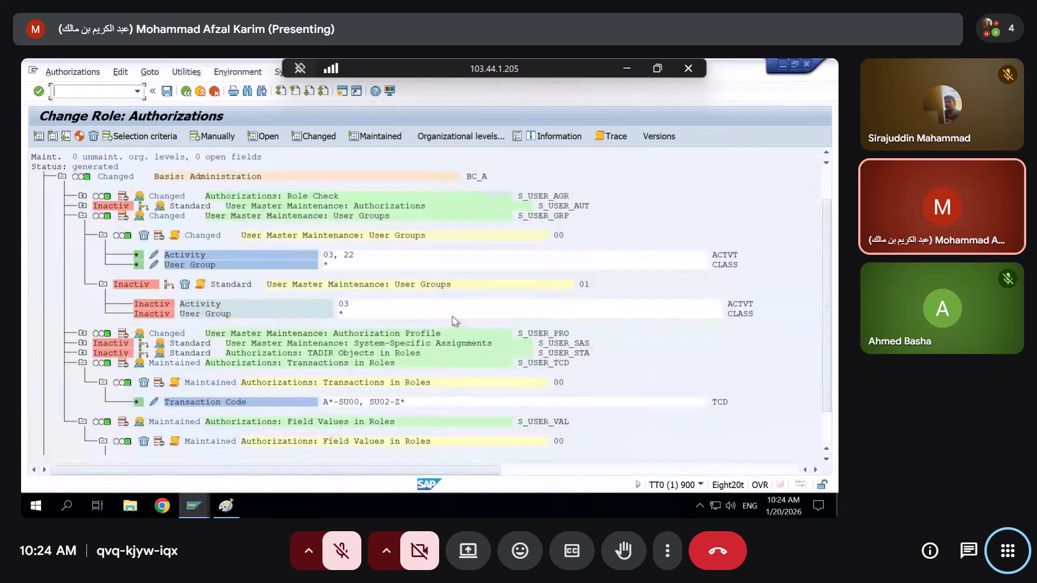
scroll(201, 387, "down", 2)
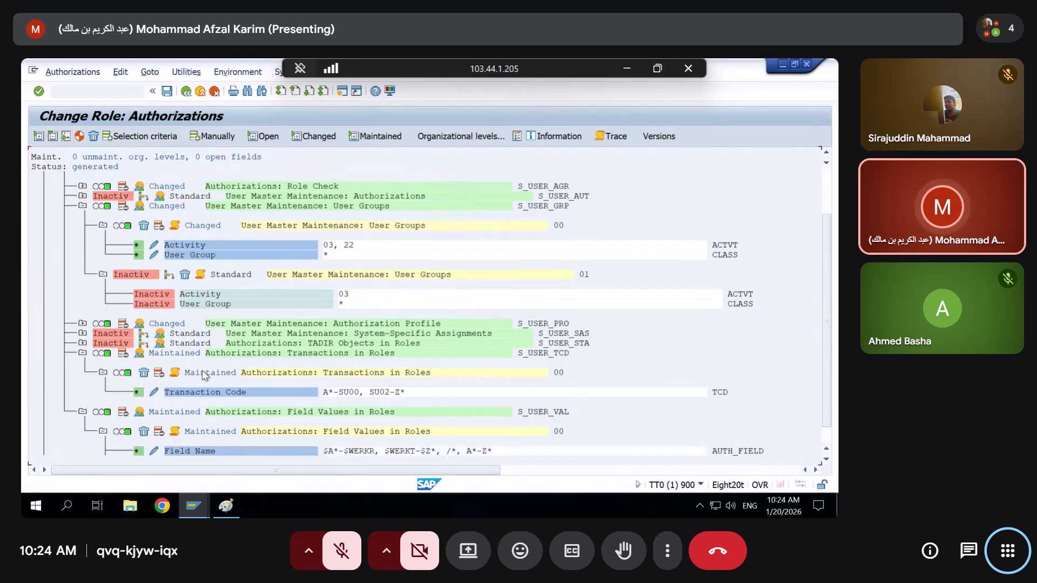
scroll(90, 320, "down", 1)
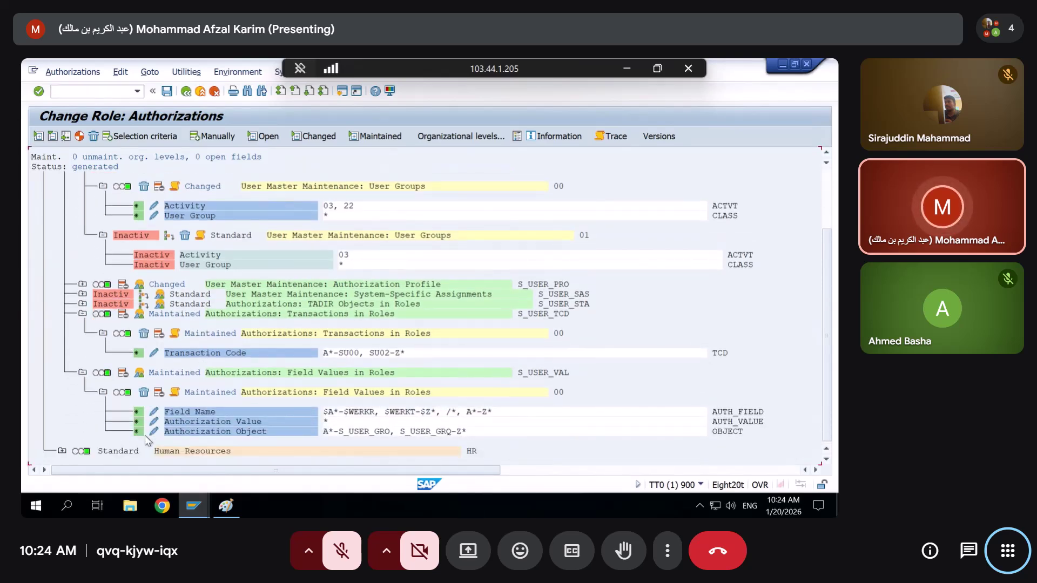
left_click(154, 432)
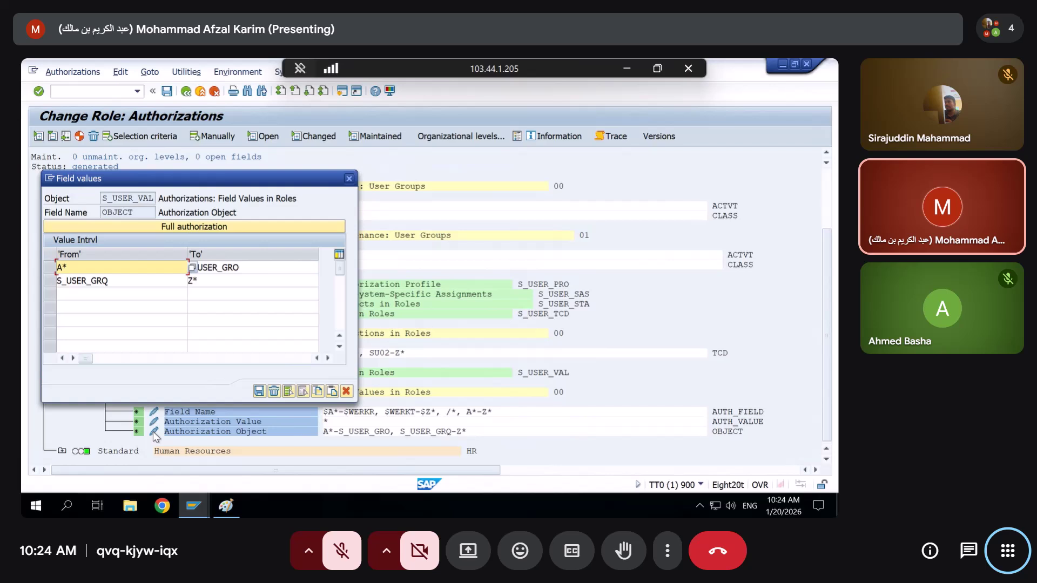
left_click(83, 306)
left_click(79, 294)
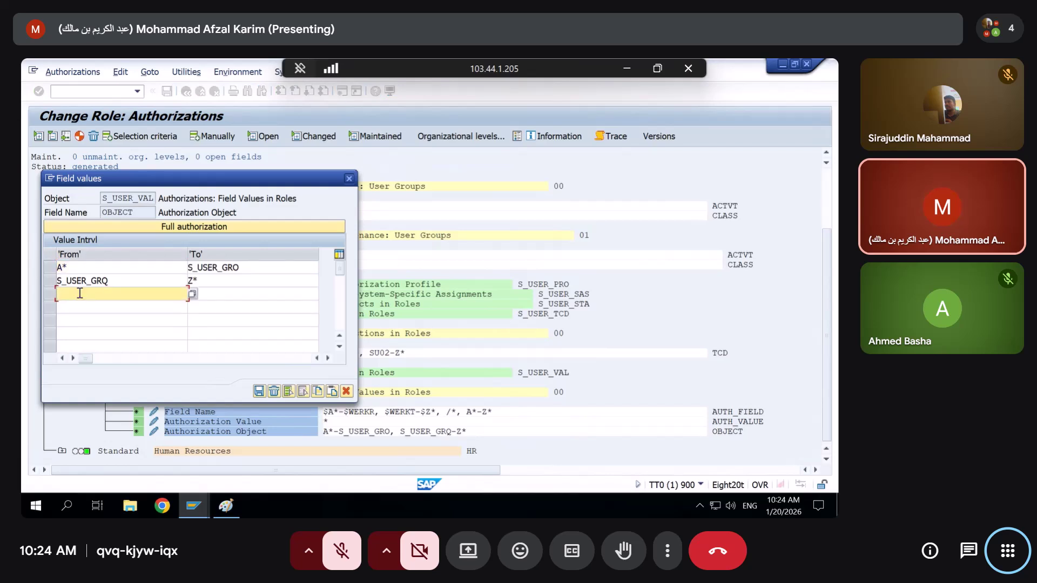
type("$")
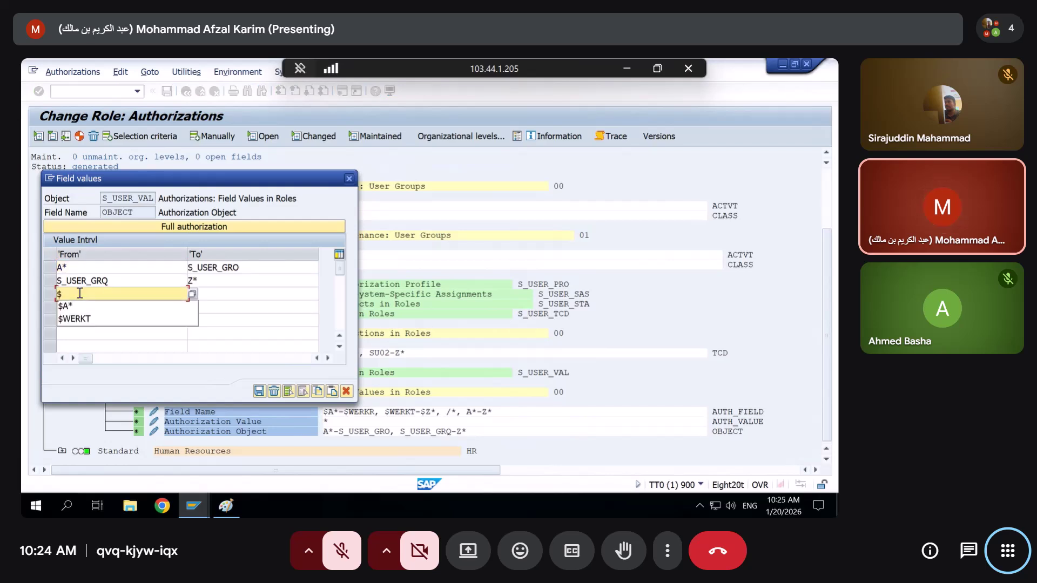
type("*")
key("Return")
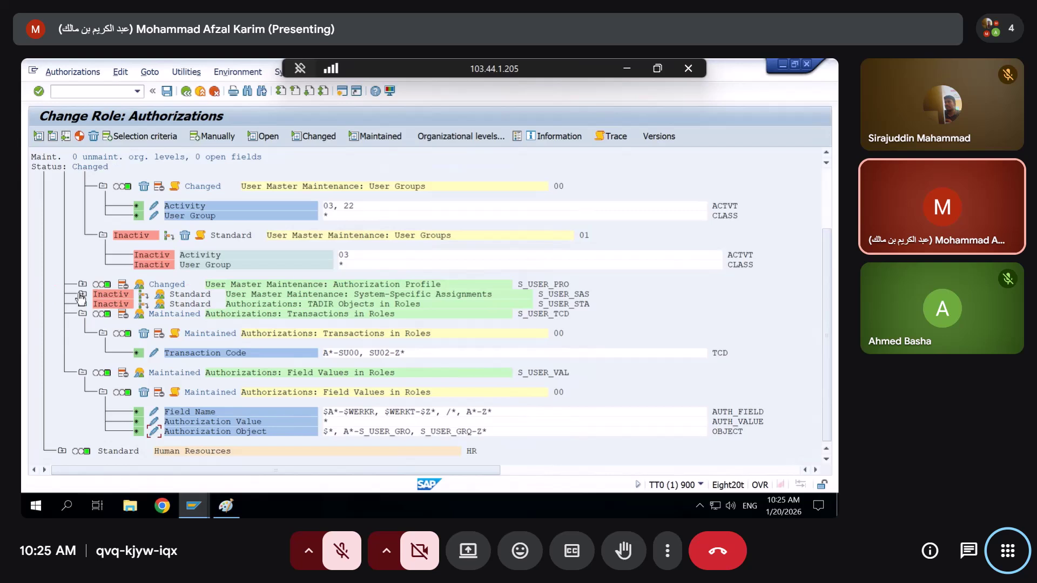
left_click(79, 136)
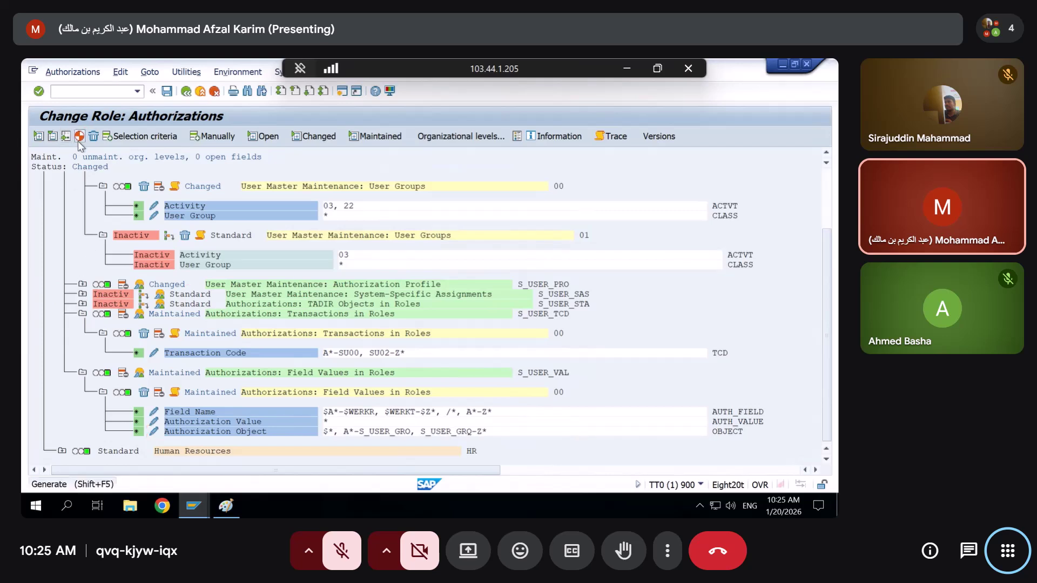
key("alt+Tab")
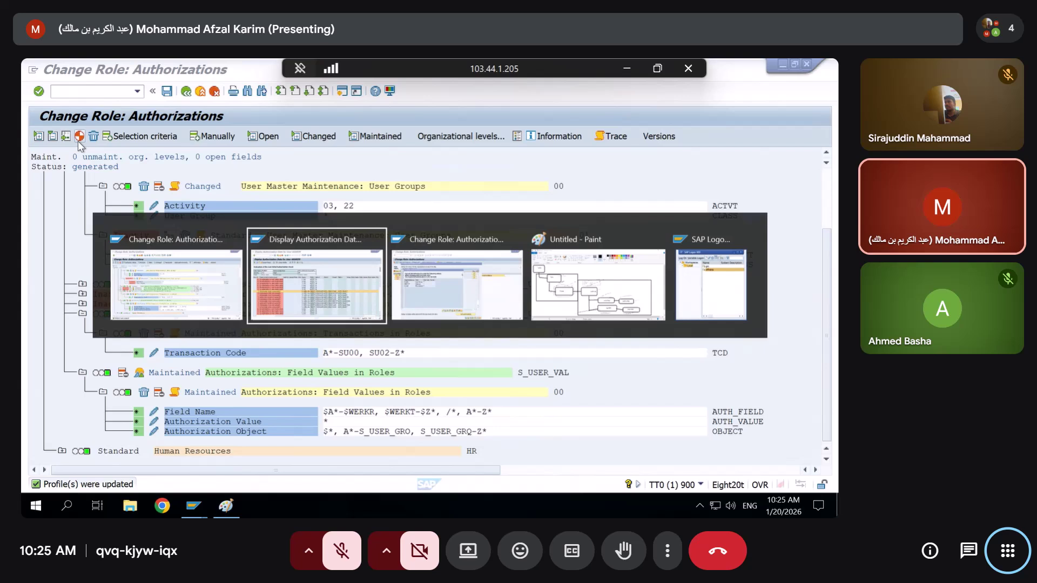
Dismiss the not-authorized message, exit authorization maintenance without saving, and reopen role ZUUMMY11 for changing
key("Tab")
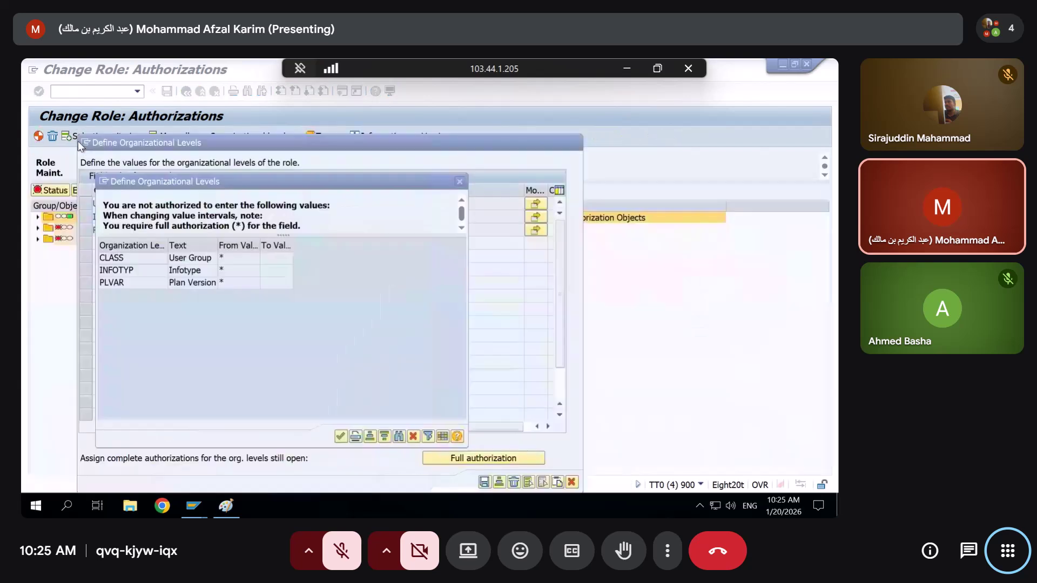
left_click(461, 183)
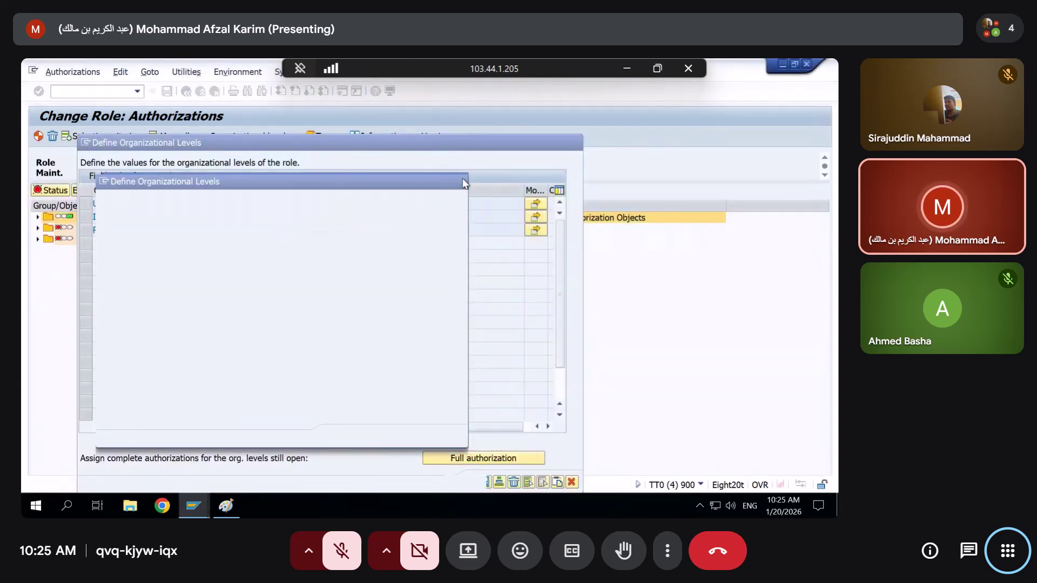
left_click(576, 143)
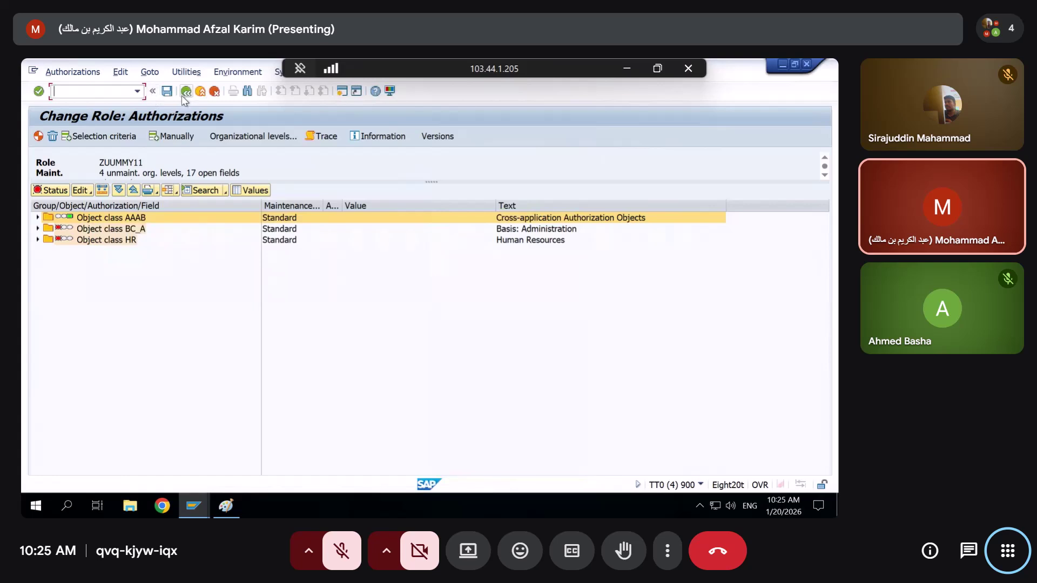
left_click(186, 90)
left_click(262, 246)
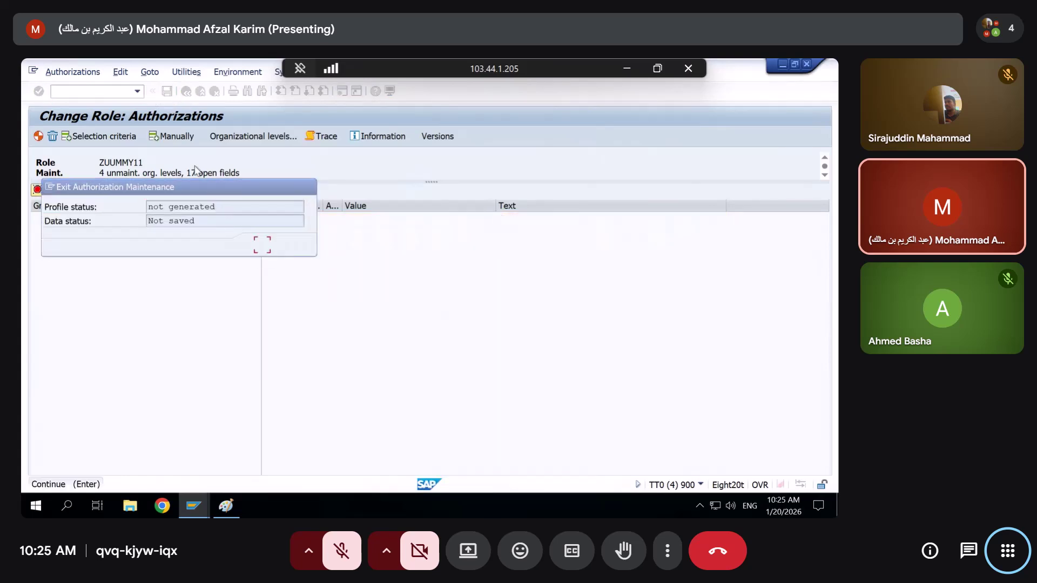
left_click(185, 92)
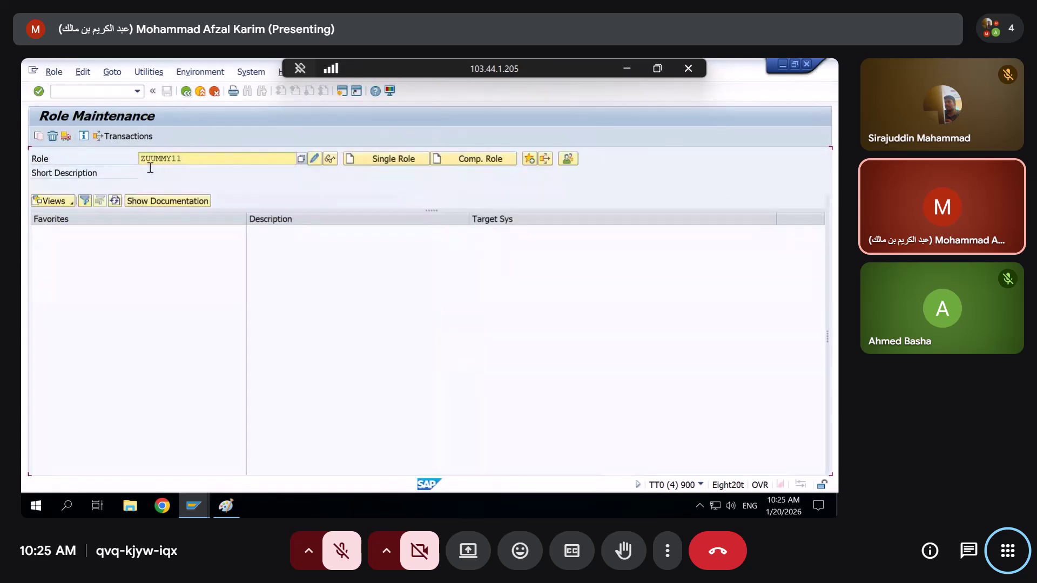
left_click(316, 158)
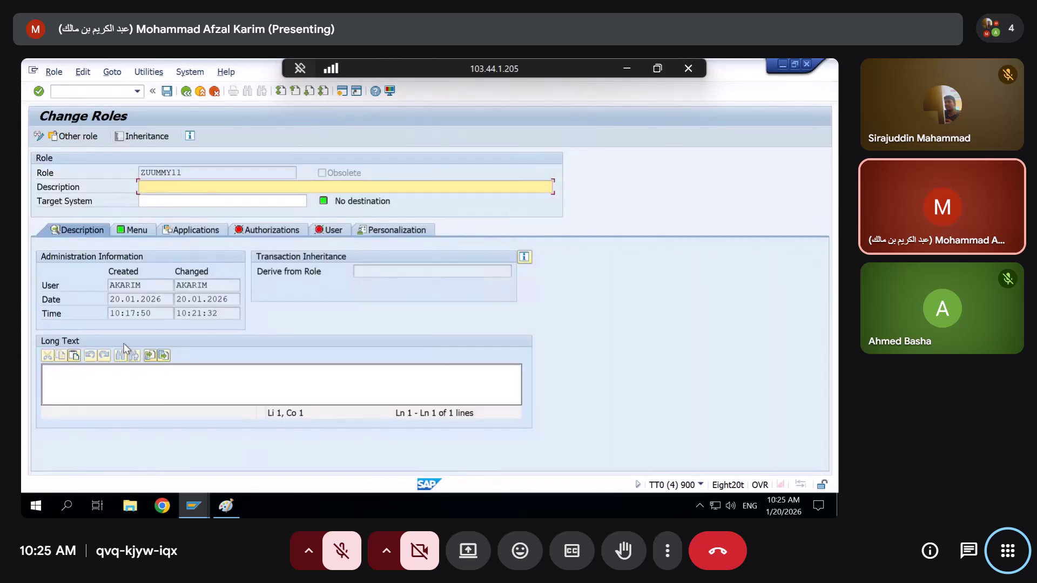
Open ZUUMMY11's authorization data and expand HR > PLOG > Authorizat. 00 to list its fields
left_click(272, 231)
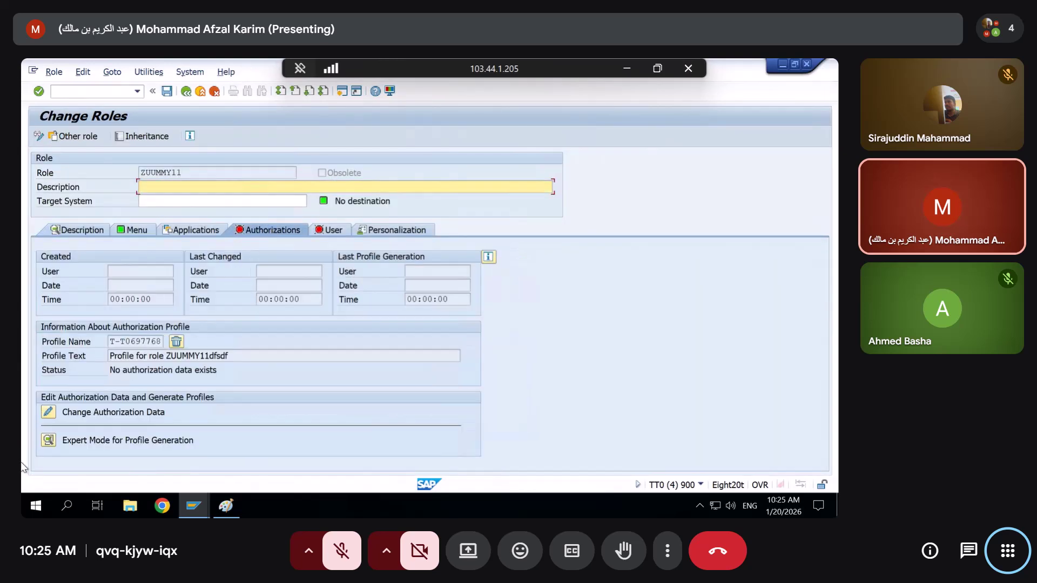
left_click(48, 413)
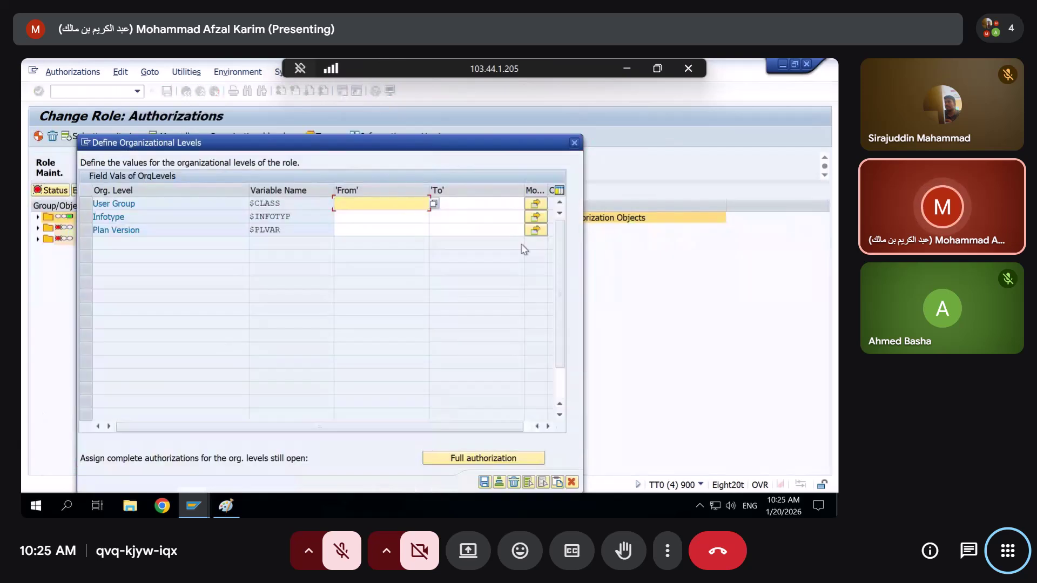
left_click(577, 144)
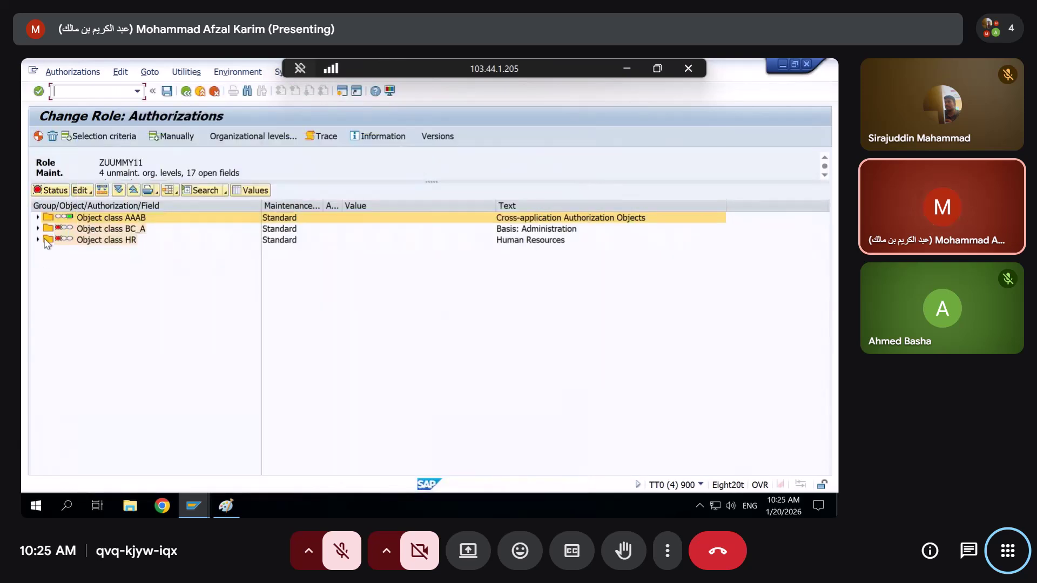
left_click(39, 240)
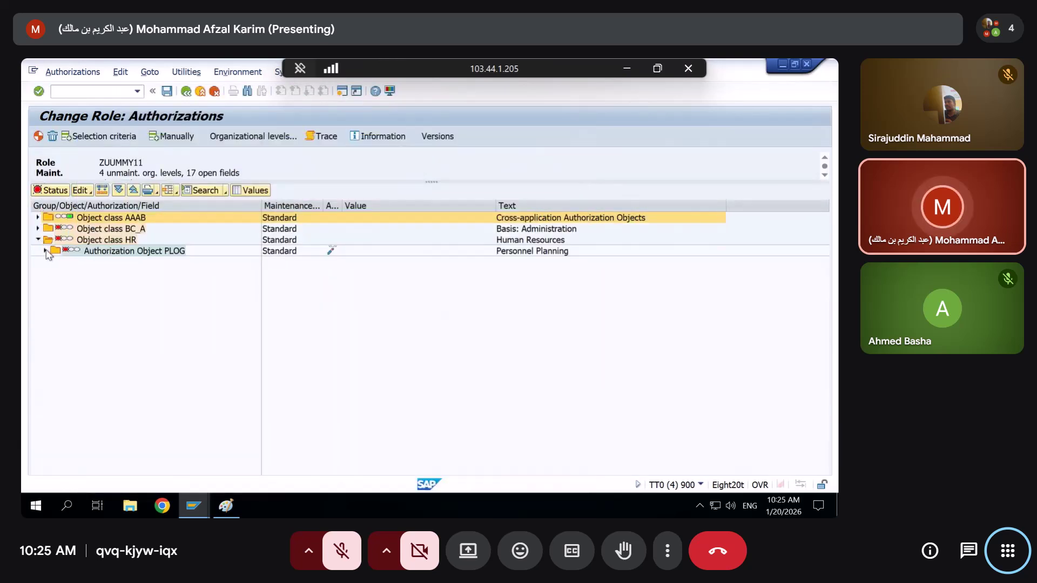
left_click(46, 250)
left_click(52, 262)
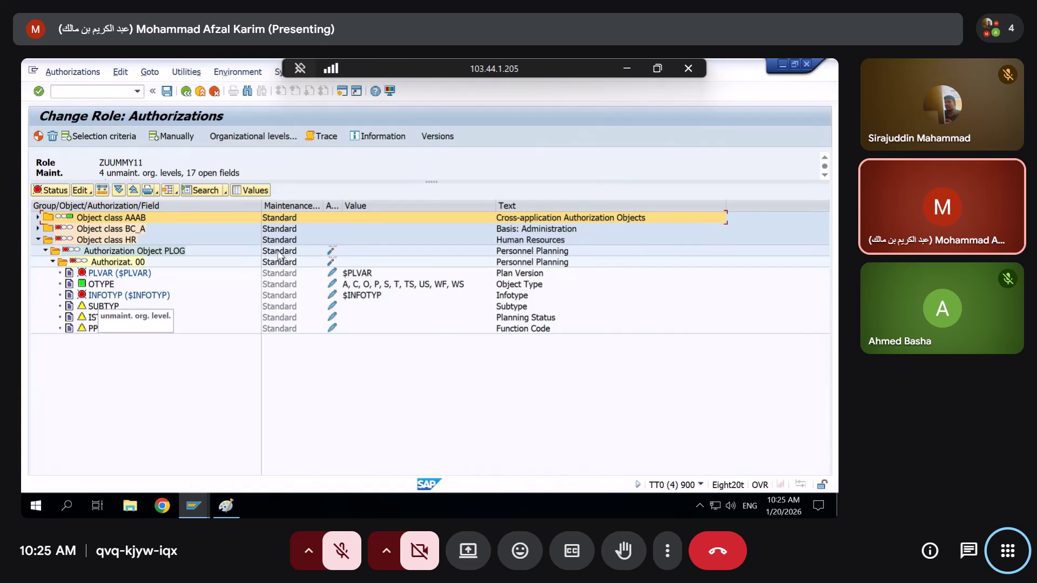
left_click(184, 72)
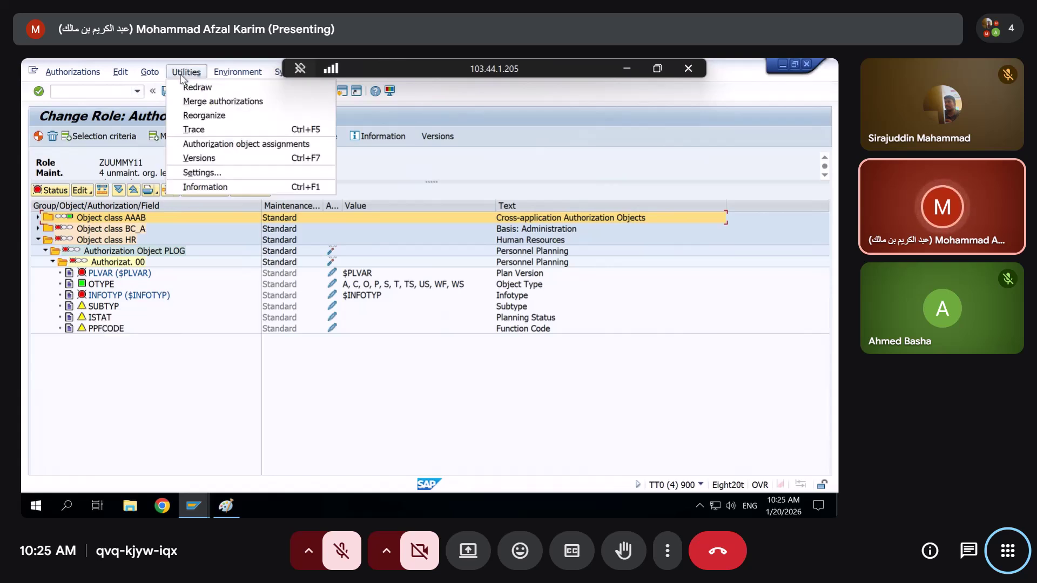
left_click(263, 427)
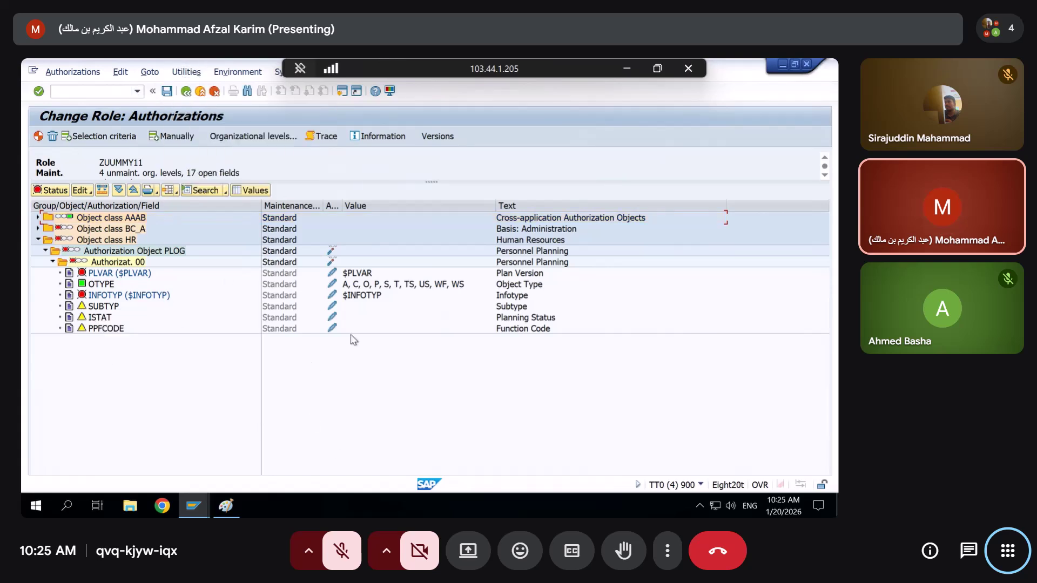
key("alt+Tab")
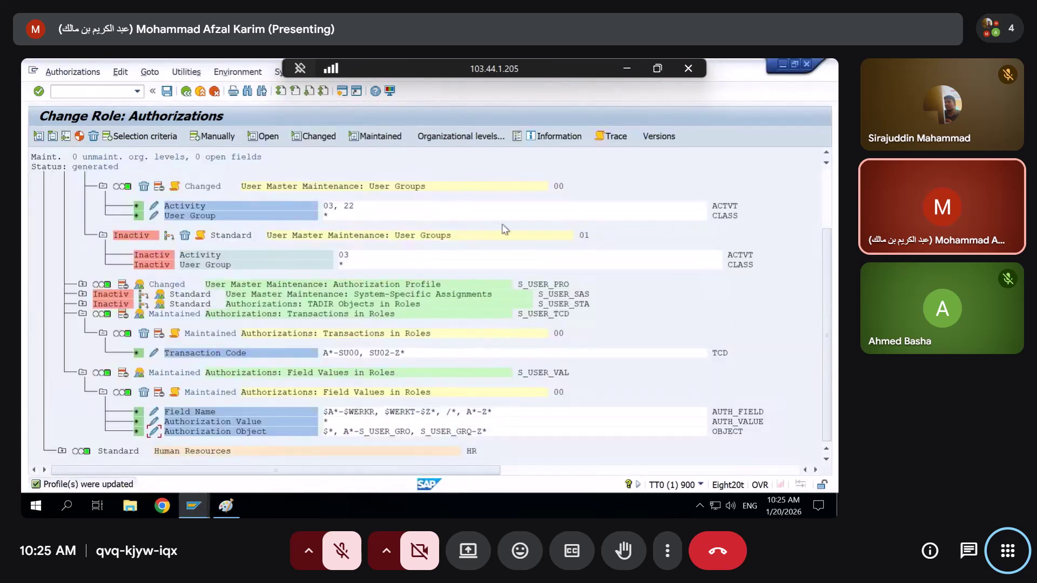
Return to ZUUMMY11's editor and expand object class BC_A to show its eight S_USER objects
key("alt+Tab")
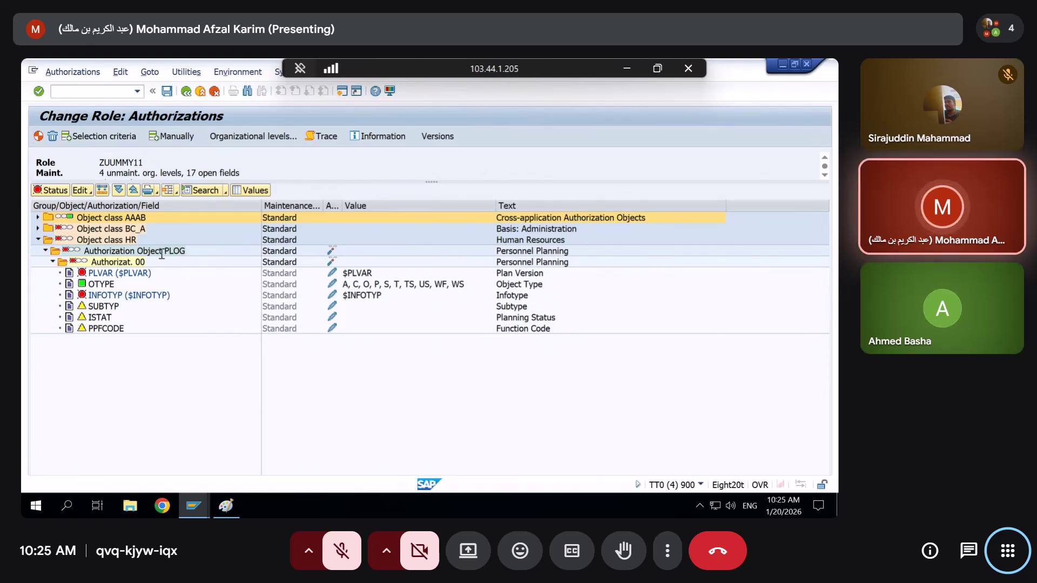
left_click(96, 250)
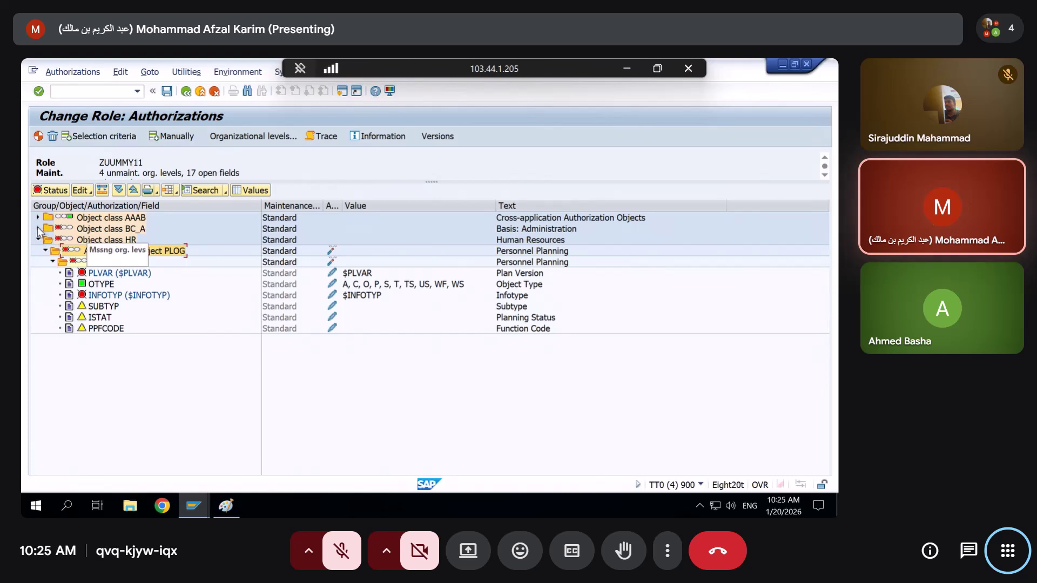
left_click(39, 229)
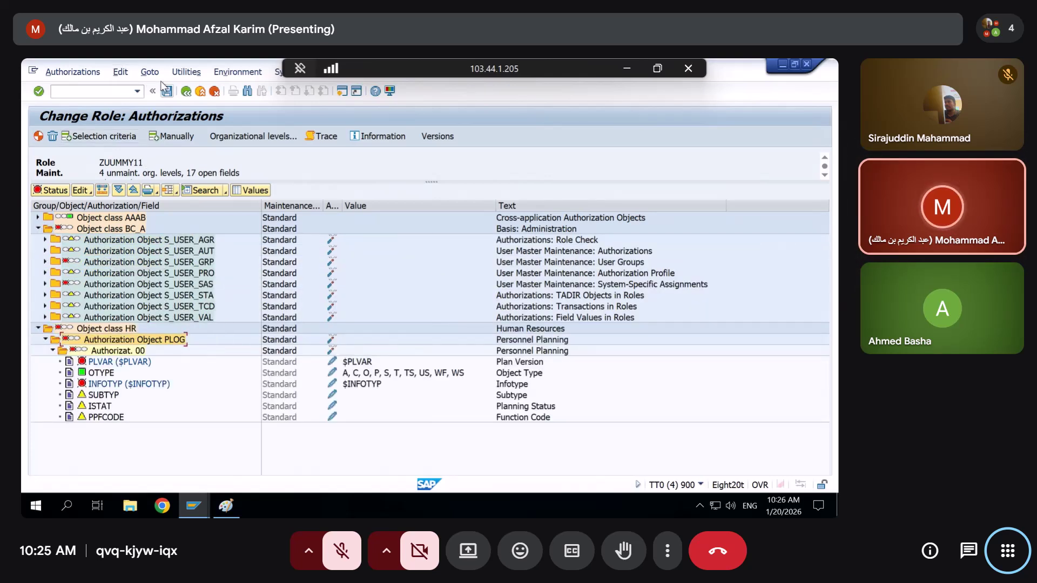
left_click(186, 72)
In the authorization maintenance settings, turn off the ALV tree and turn on technical names
left_click(187, 172)
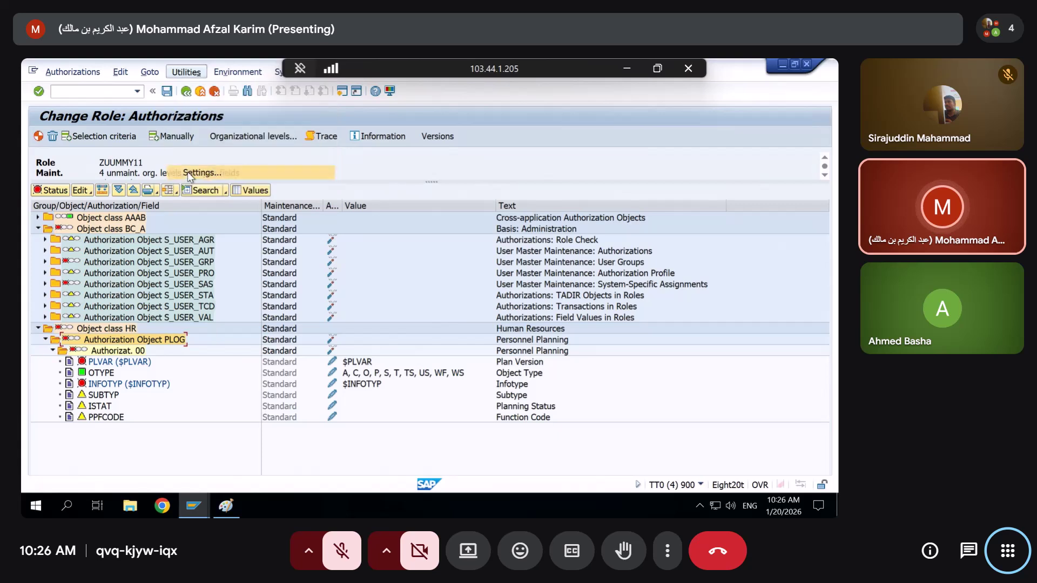
left_click_drag(117, 245, 172, 210)
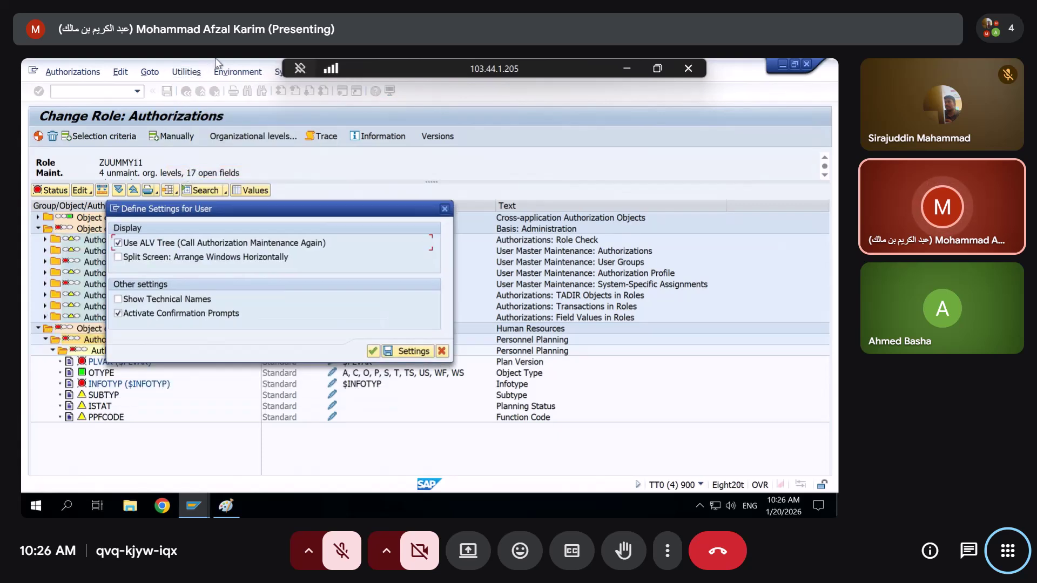
left_click(118, 244)
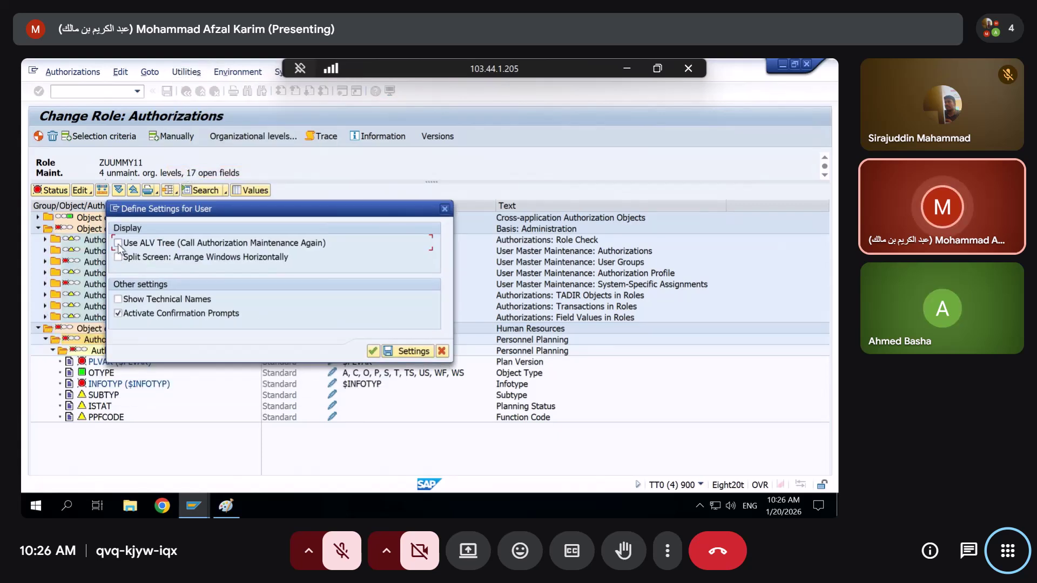
left_click(119, 300)
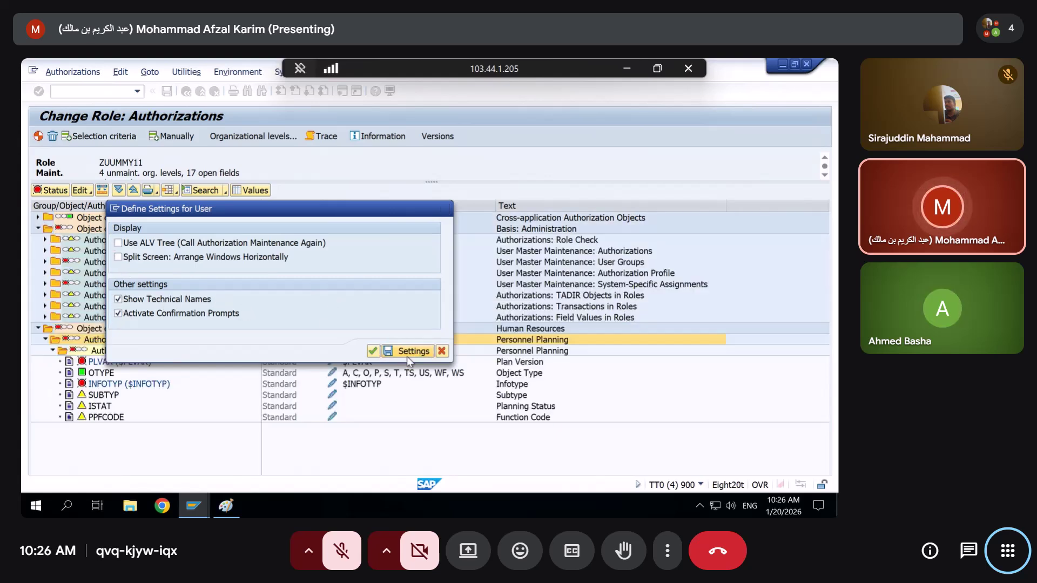
left_click(407, 352)
Exit authorization maintenance without saving and reopen ZUUMMY11's authorization data
left_click(186, 90)
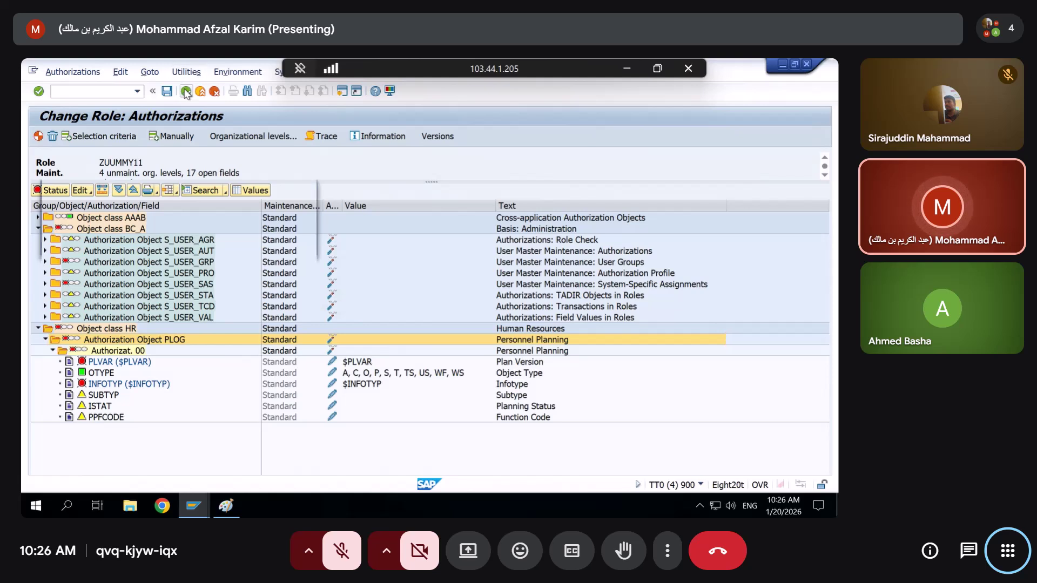
left_click(261, 246)
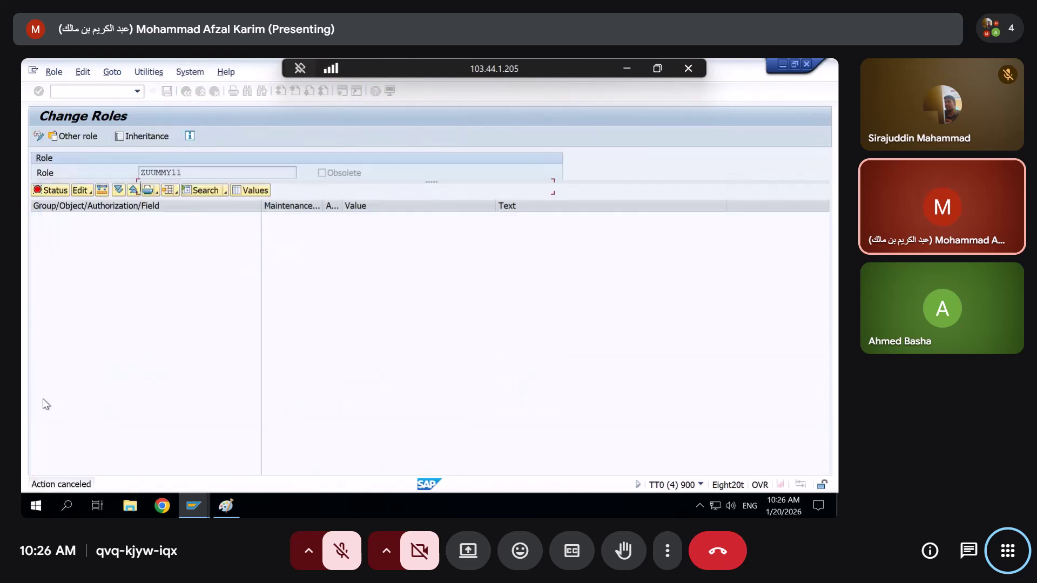
left_click(50, 411)
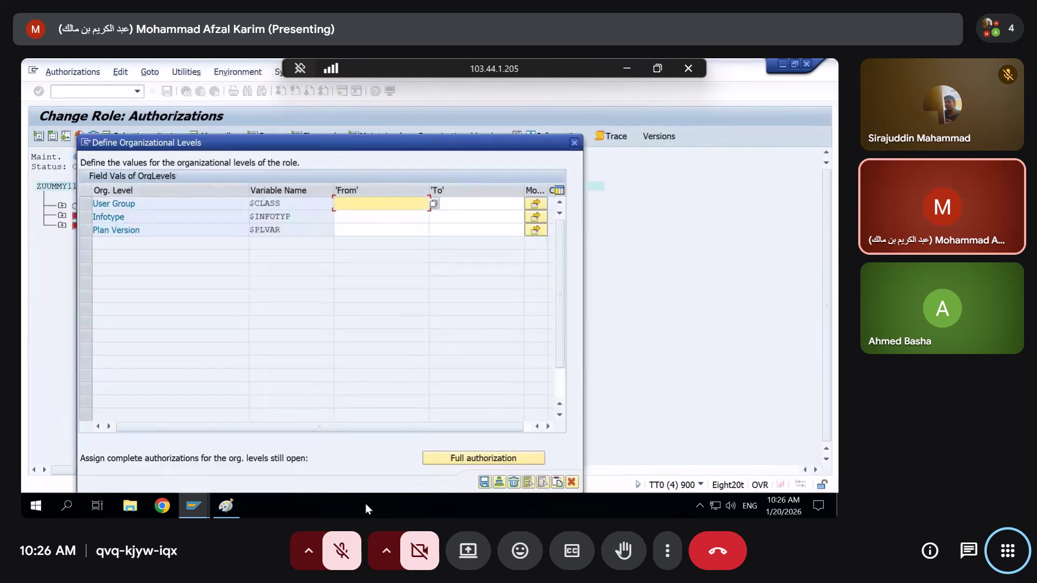
Try editing Personnel Planning's Plan Version individually, get refused as unauthorized, and switch to the failed-check display
left_click(482, 484)
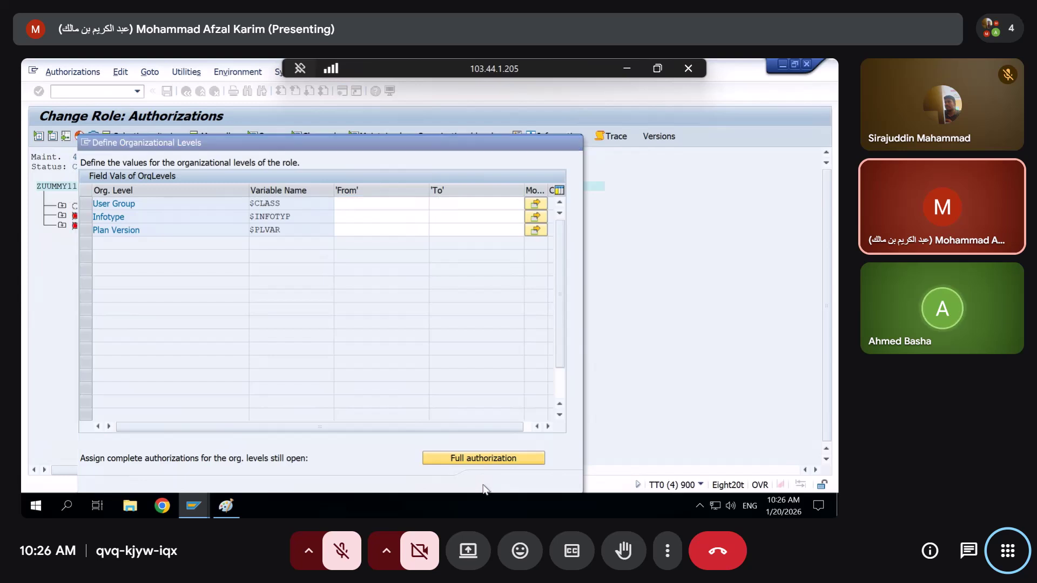
left_click(62, 225)
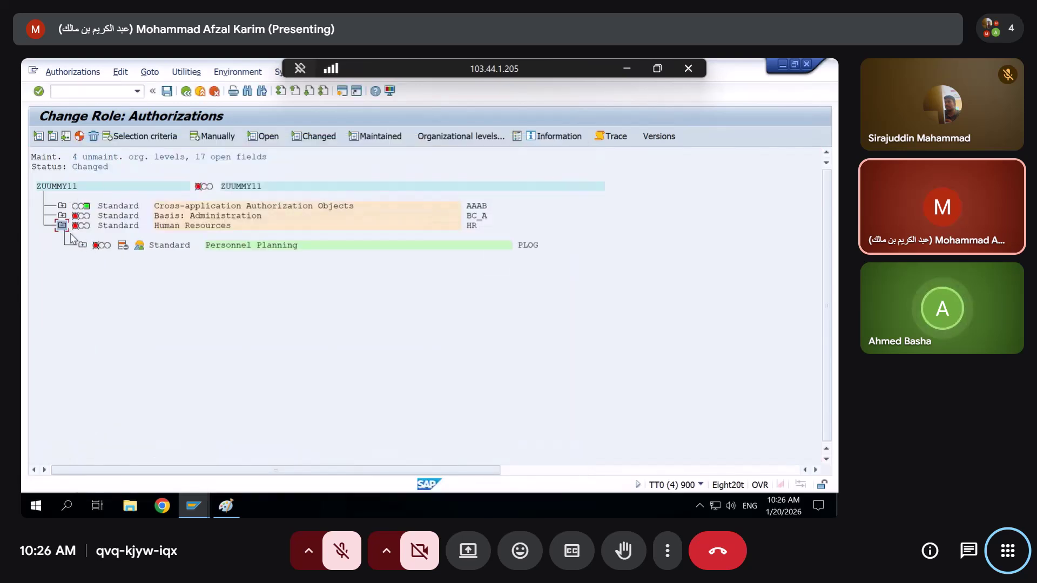
left_click(83, 245)
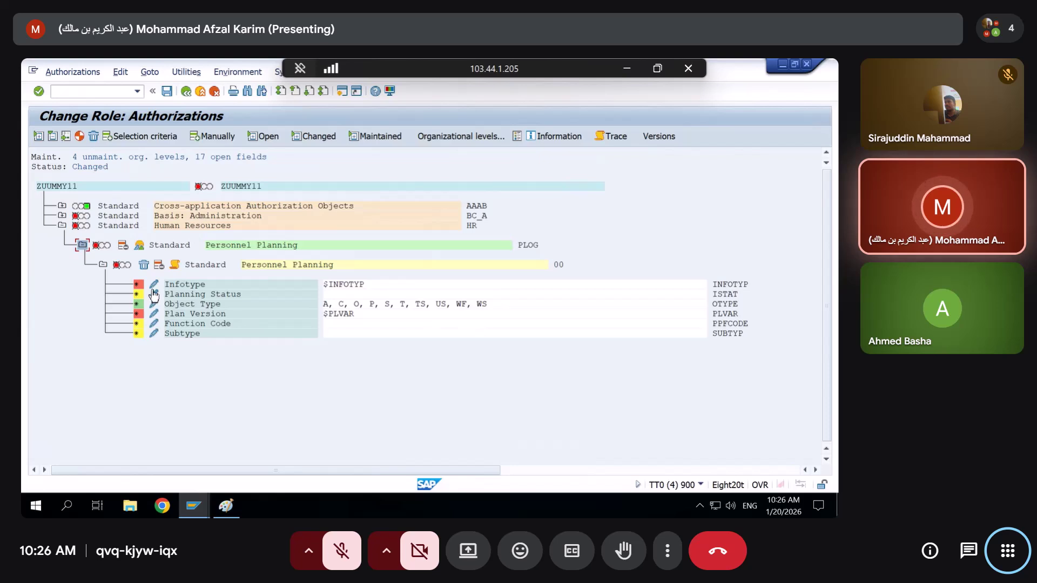
left_click(154, 314)
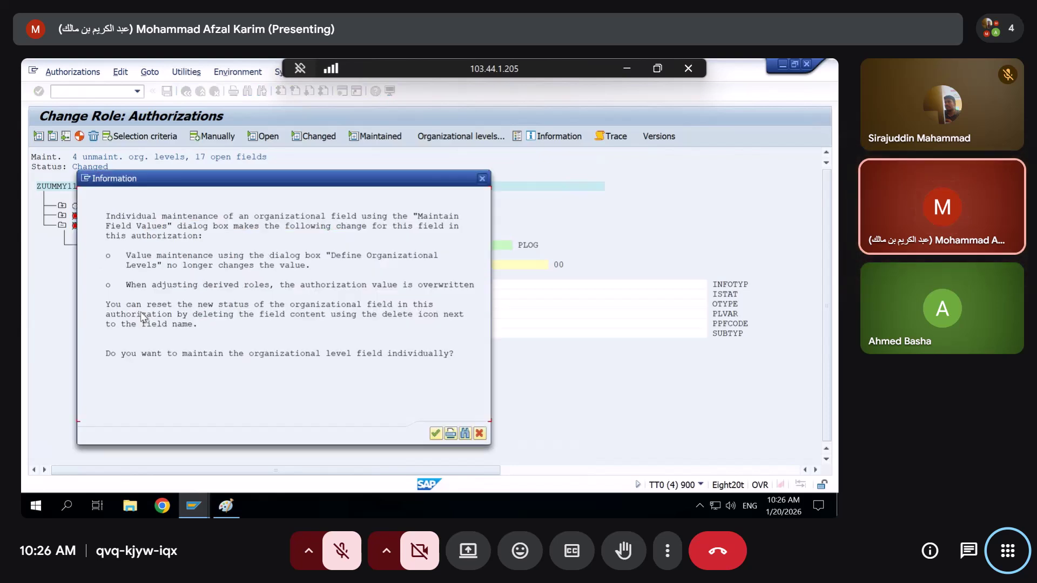
left_click(435, 434)
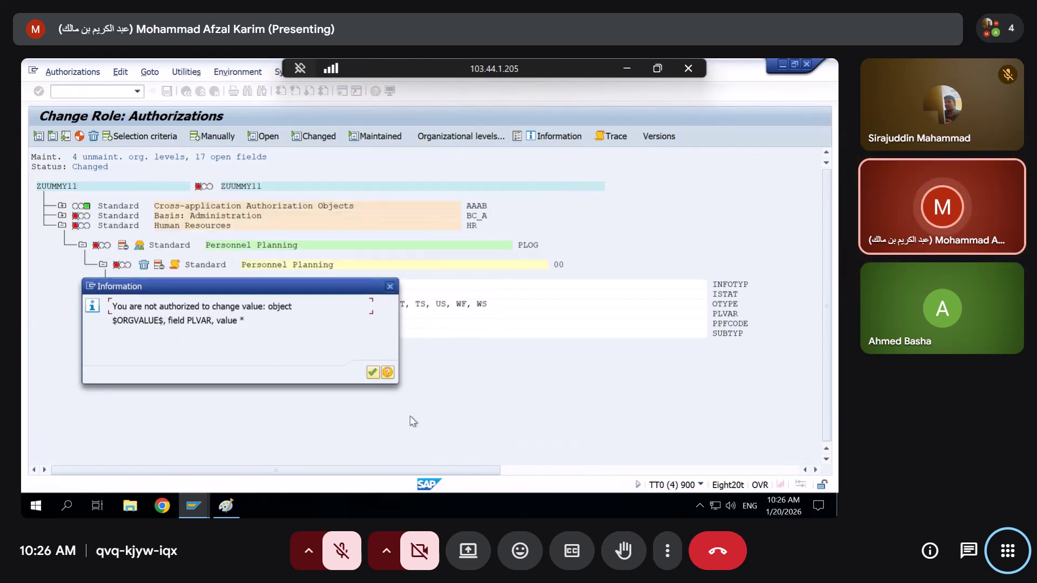
left_click(373, 372)
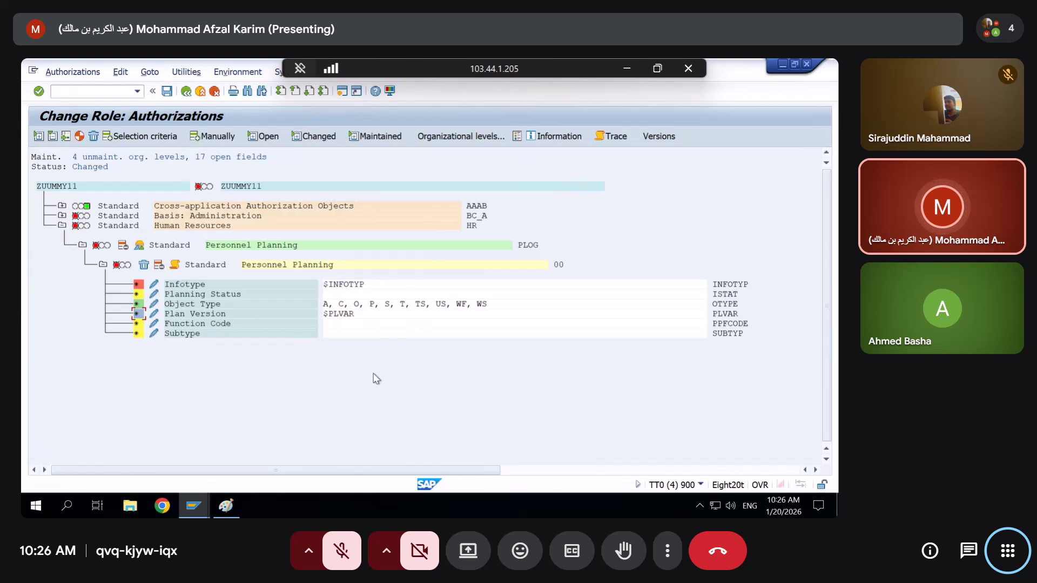
key("alt+Tab")
key("alt+Tab")
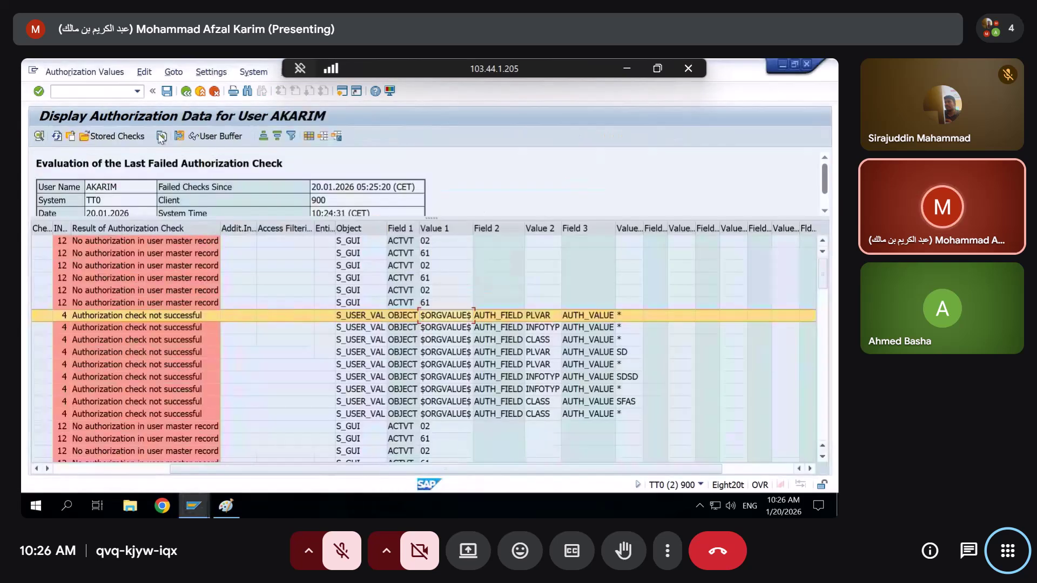
Refresh the failed-check list and inspect the S_USER_VAL failure for field PLVAR with value *
left_click(56, 137)
left_click(608, 468)
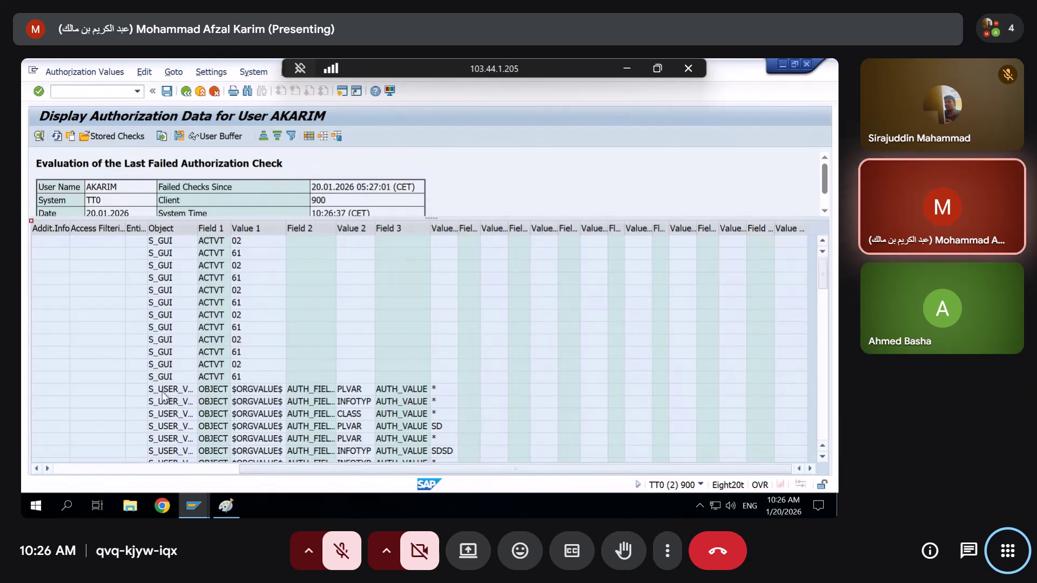
left_click(165, 390)
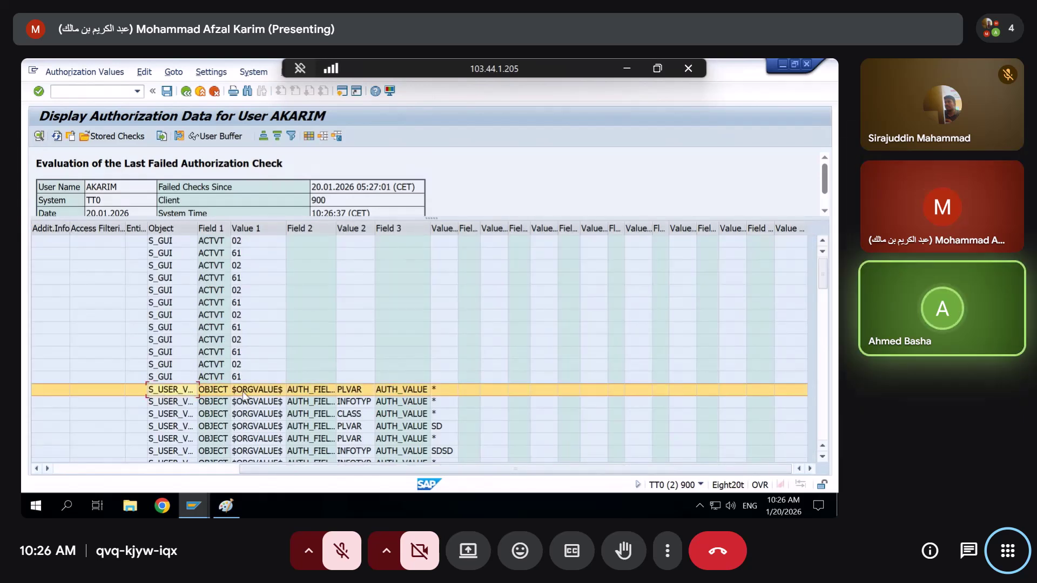
left_click(346, 393)
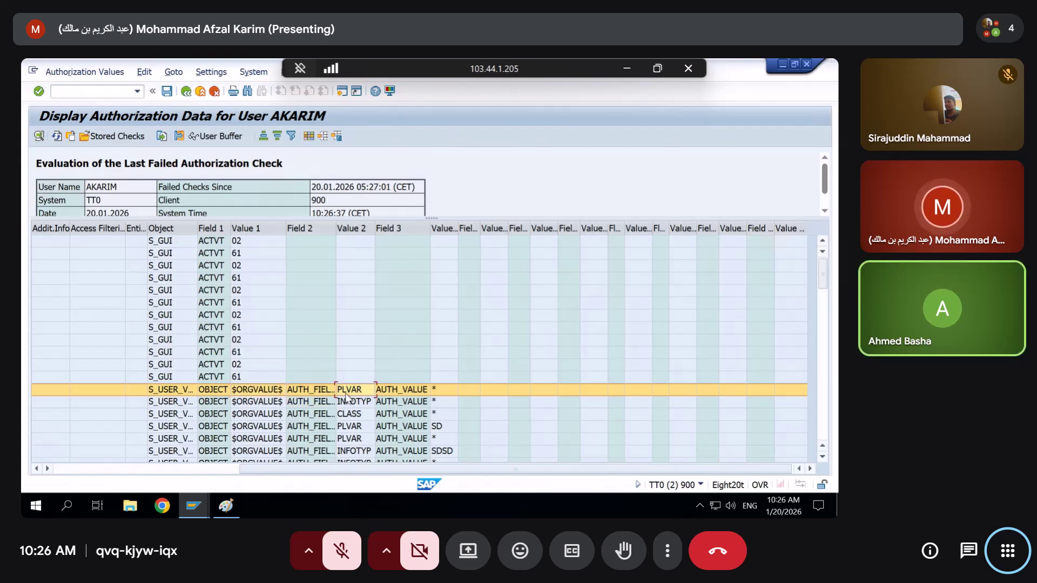
key("alt+Tab")
key("Tab")
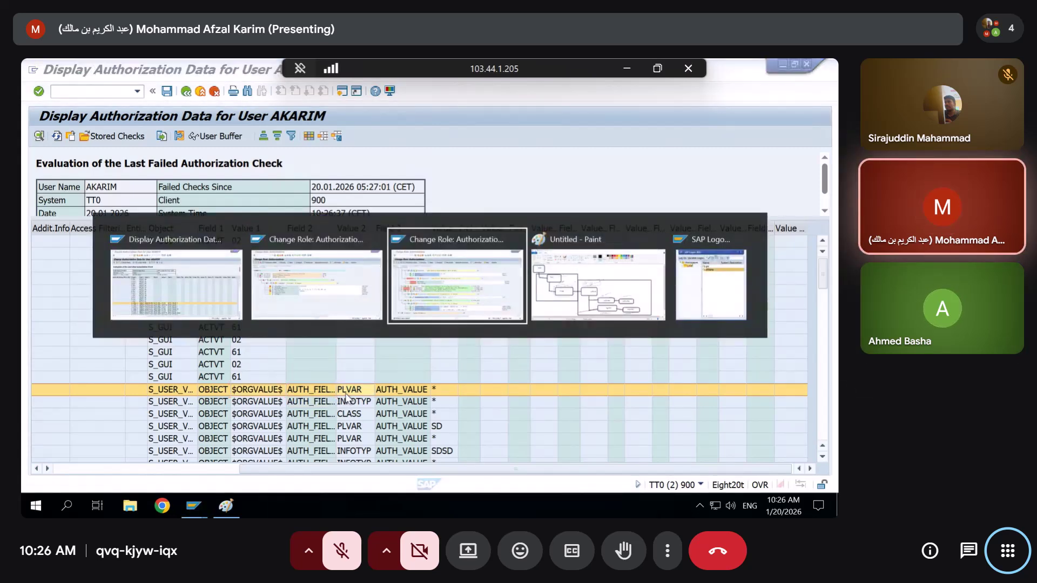
key("shift+Tab")
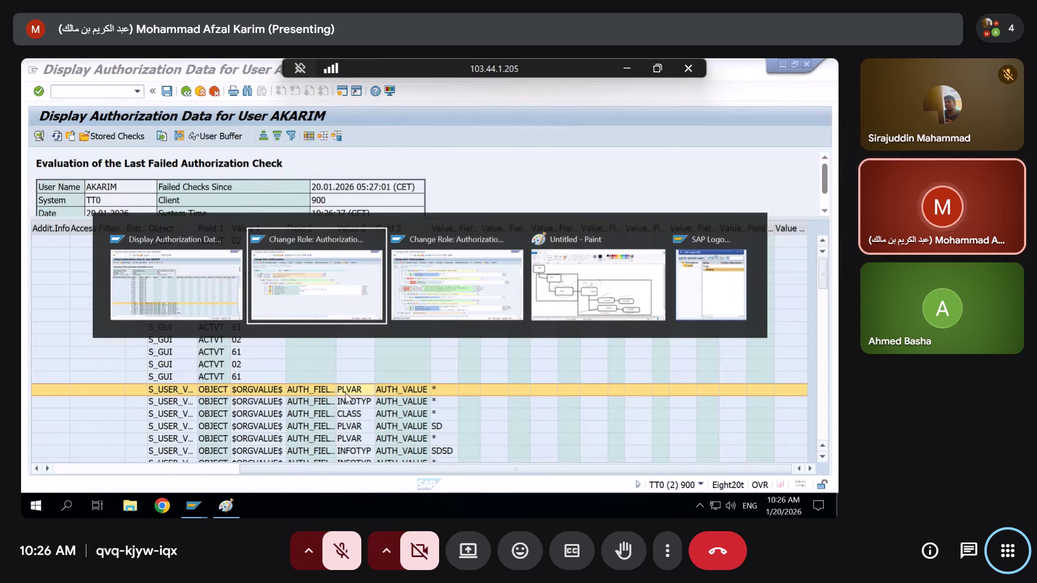
Review S_USER_VAL's Field Name values in the role and confirm them unchanged
key("shift+Tab")
key("Tab")
key("Tab")
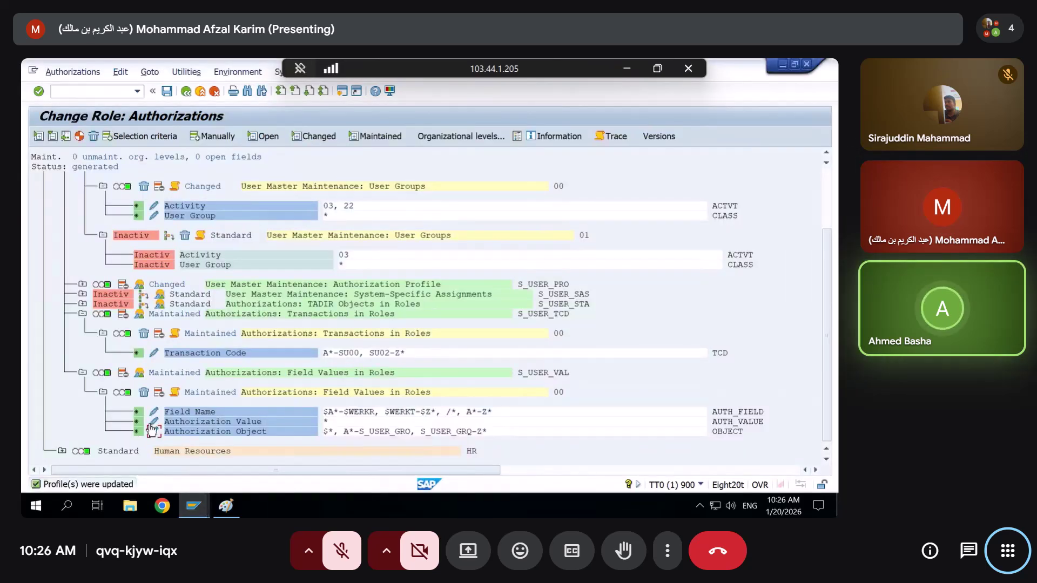
left_click(155, 412)
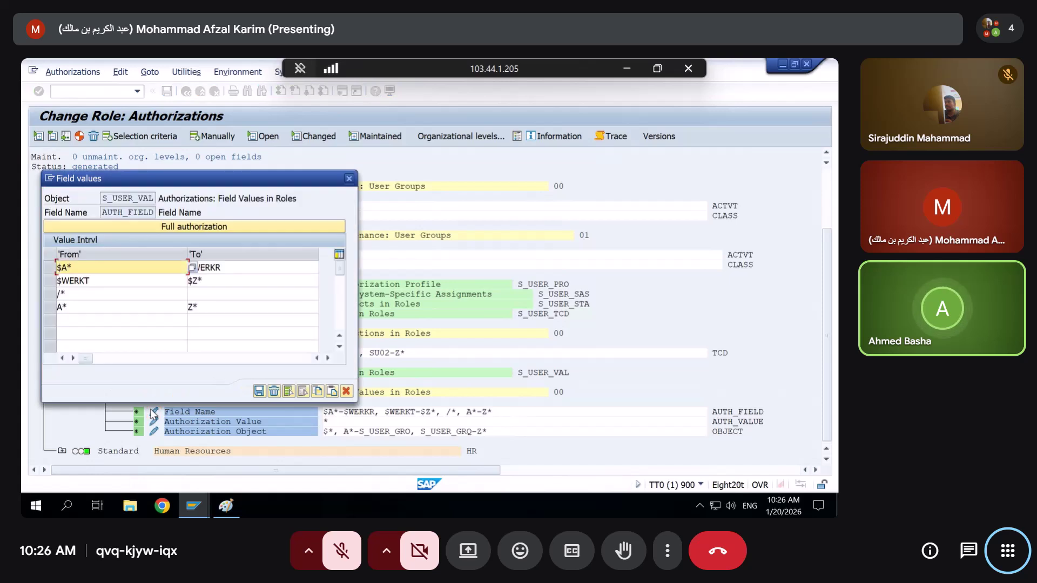
left_click(141, 321)
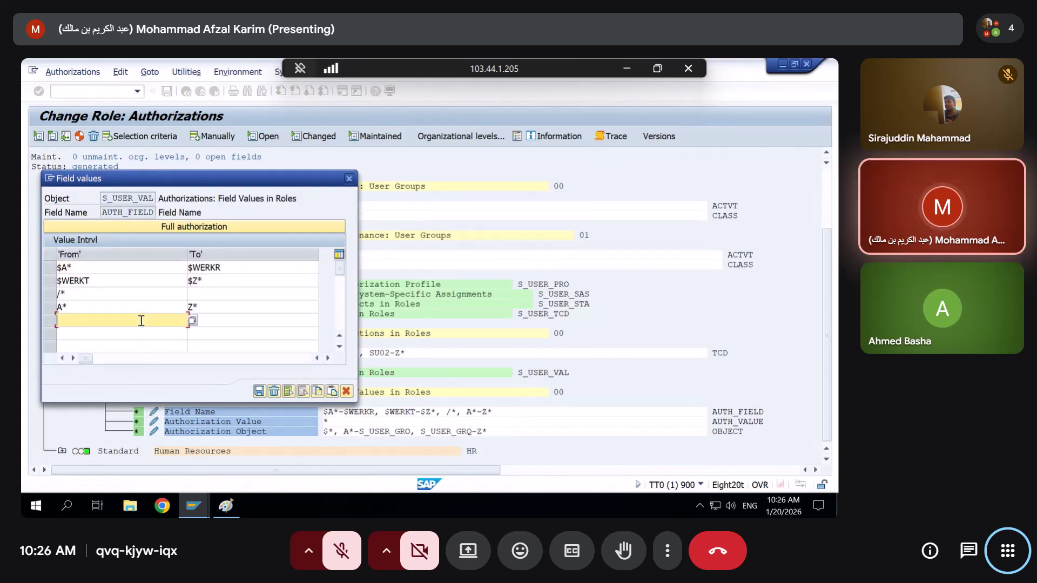
key("alt+space")
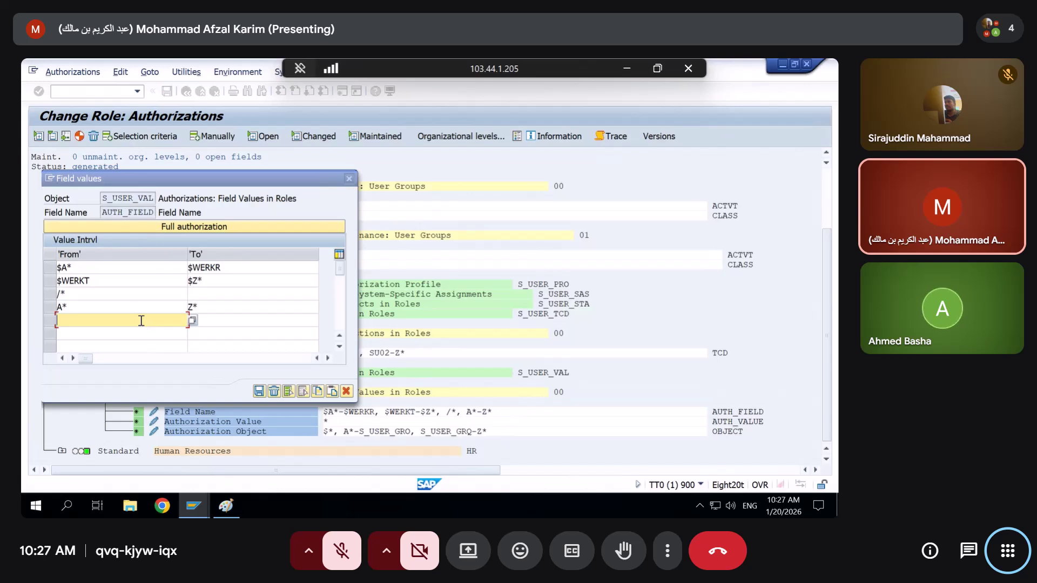
key("alt+Tab")
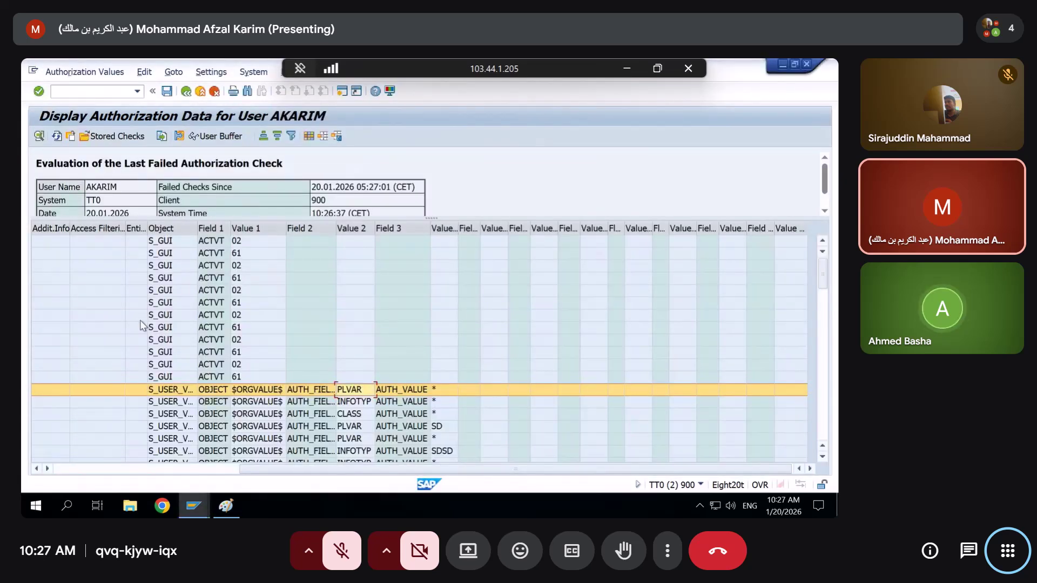
key("alt+Tab")
left_click(141, 321)
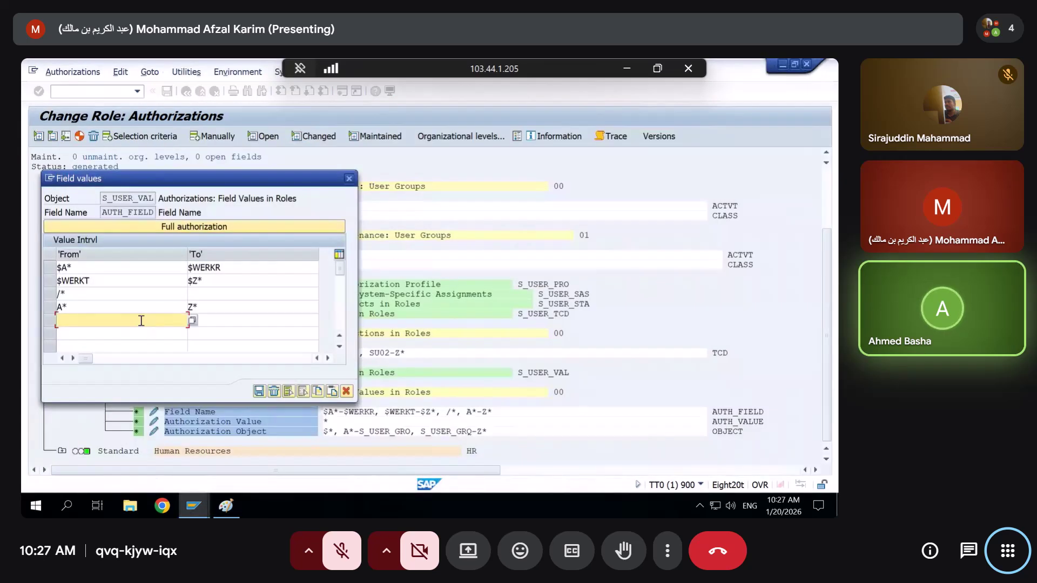
left_click(259, 392)
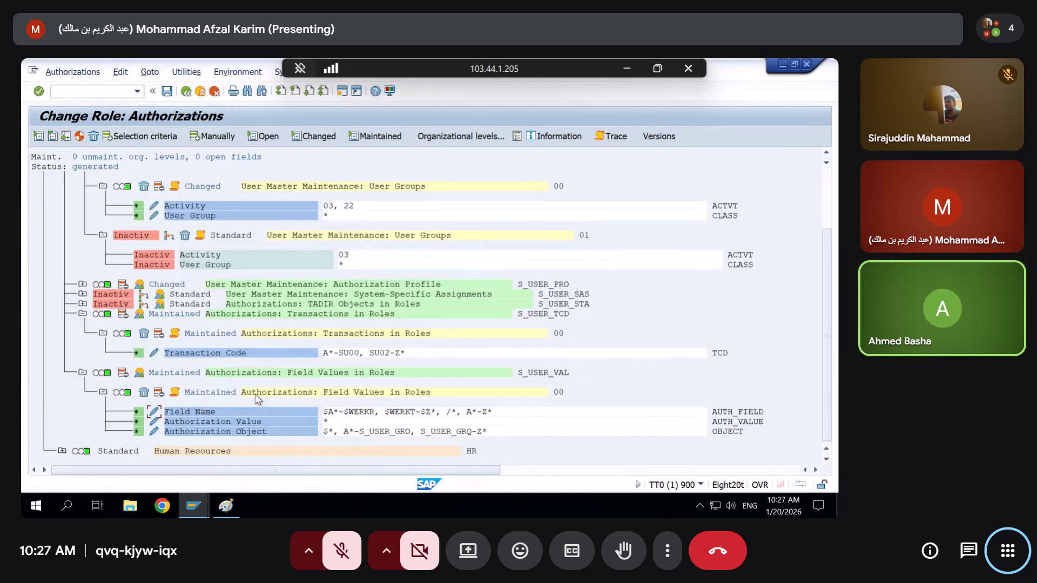
Confirm S_USER_VAL's Authorization Value entries unchanged at full authorization *
left_click(155, 422)
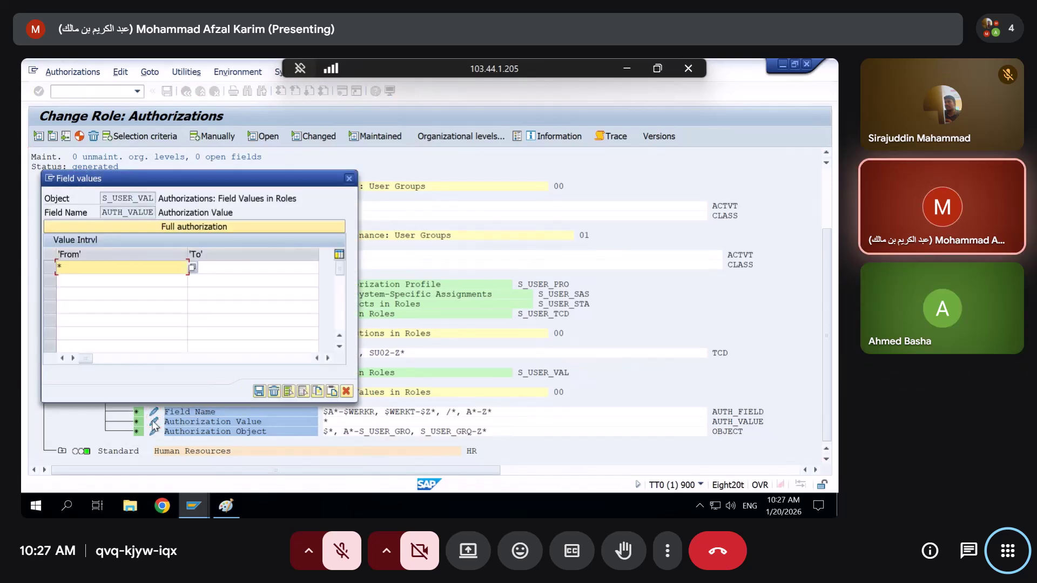
left_click(260, 392)
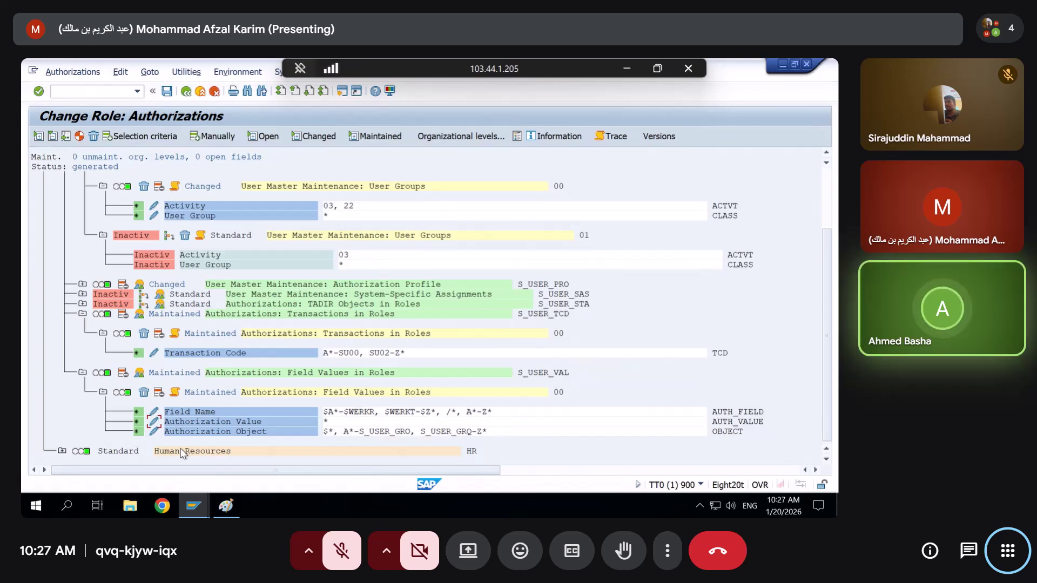
left_click(193, 506)
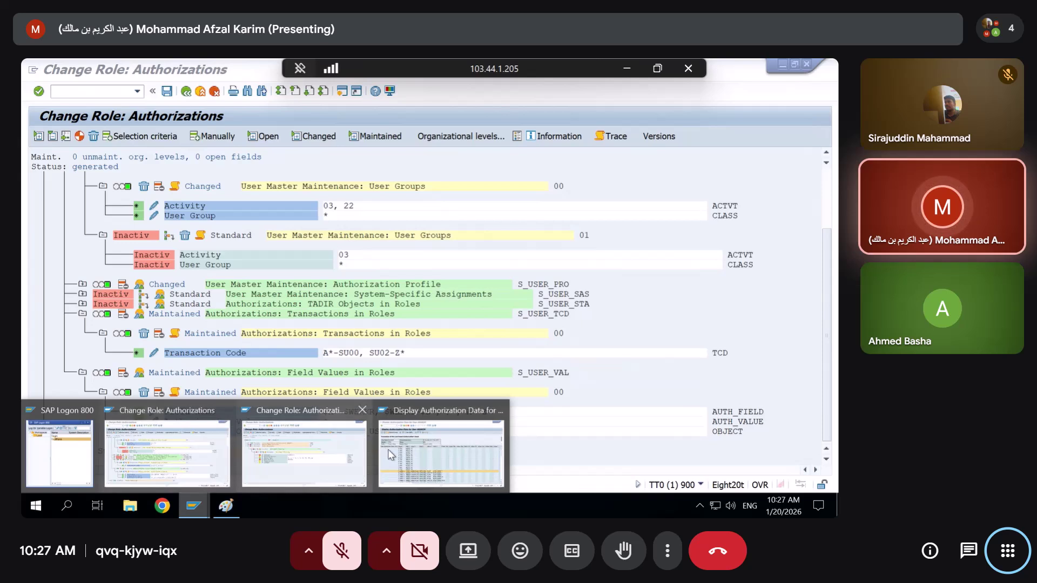
Widen the Authorization Object and Field 1 columns and select the failed S_GUI and S_USER_VAL rows
left_click(437, 451)
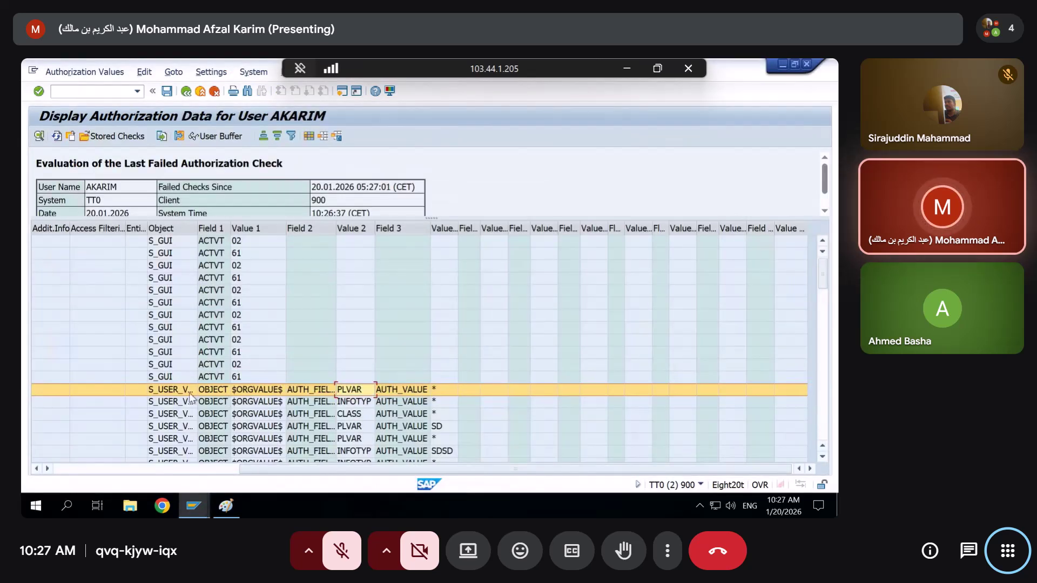
left_click(253, 393)
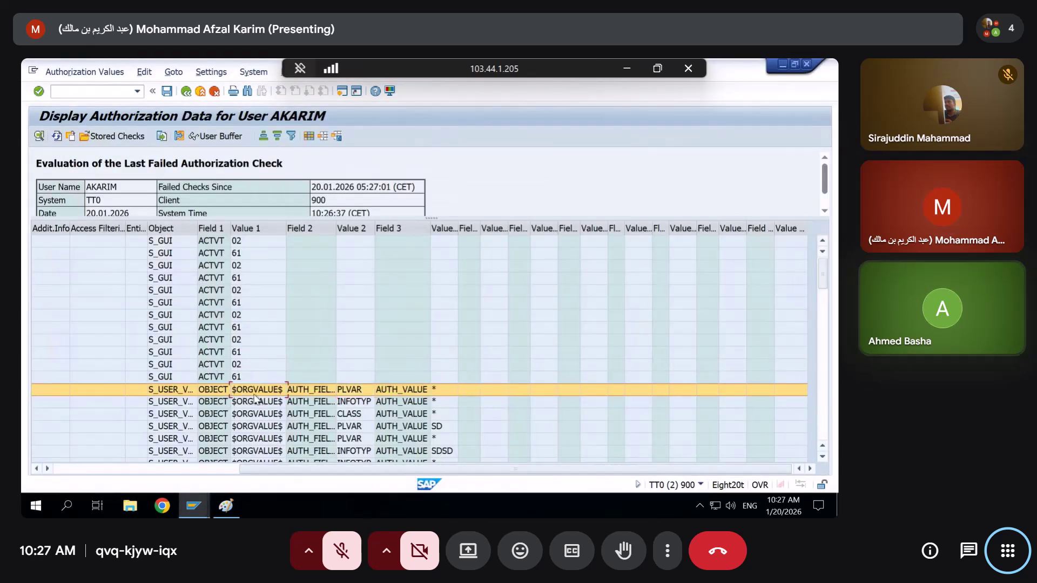
left_click_drag(167, 228, 285, 229)
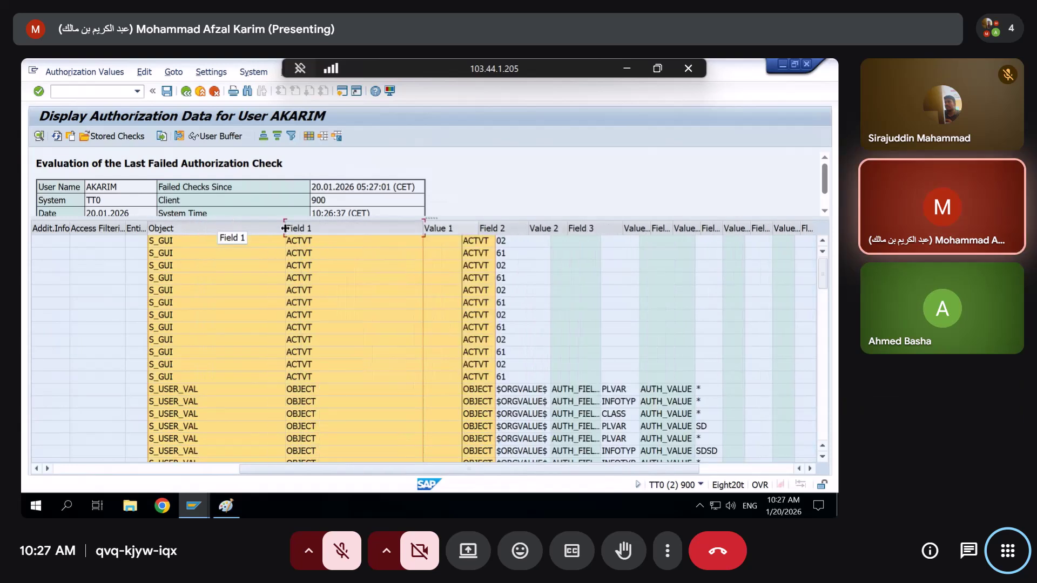
left_click(395, 357)
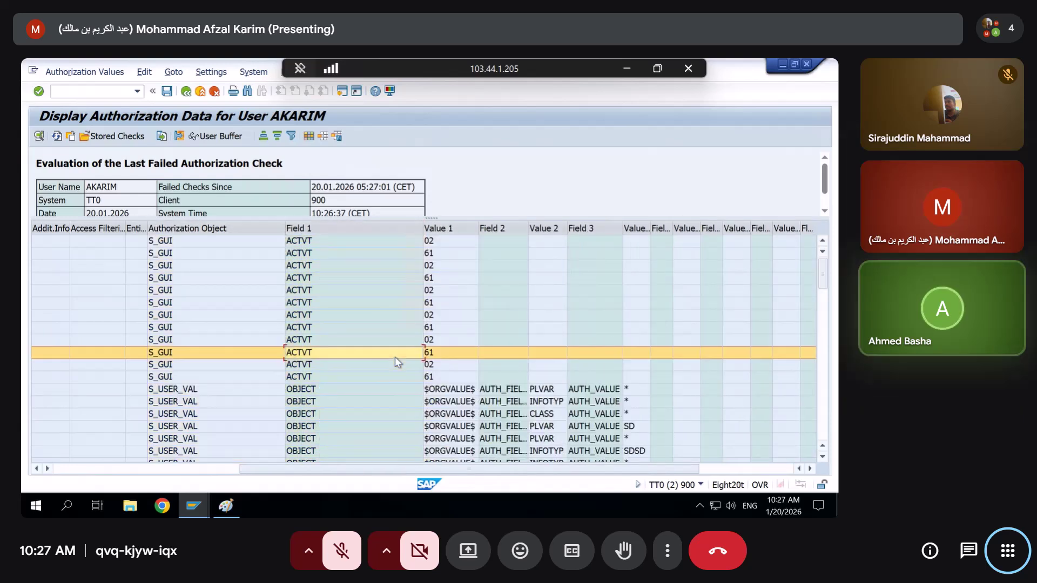
left_click(451, 390)
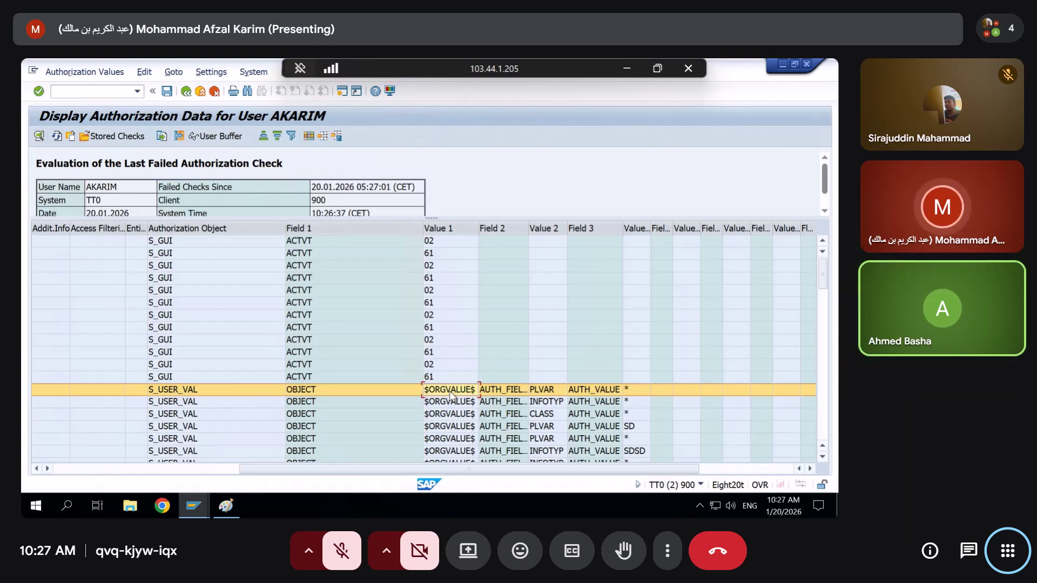
Inspect the S_USER_VAL Authorization Object values in the role, below S_USER_GRQ
key("alt+Tab")
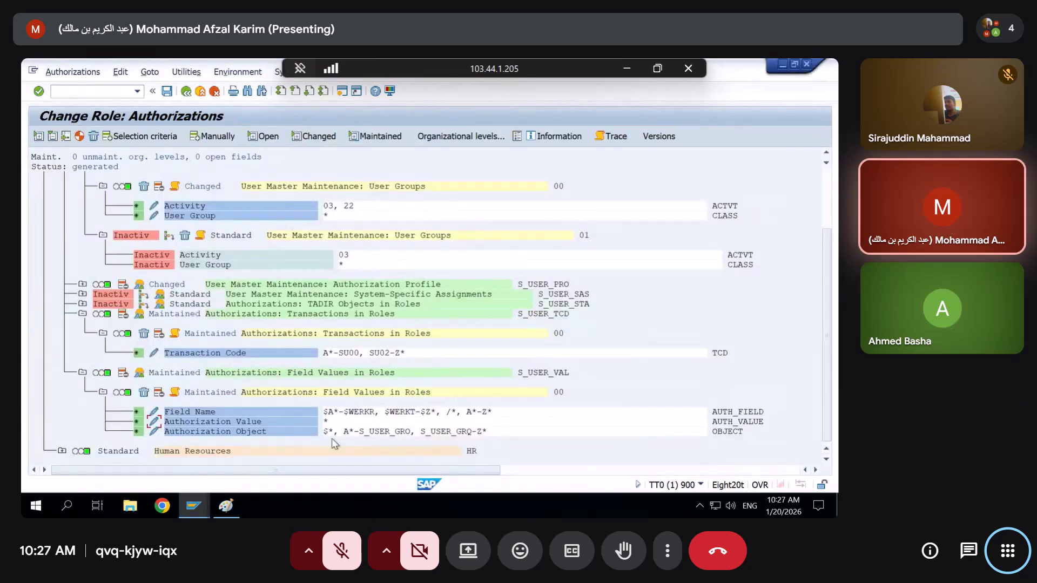
left_click(155, 433)
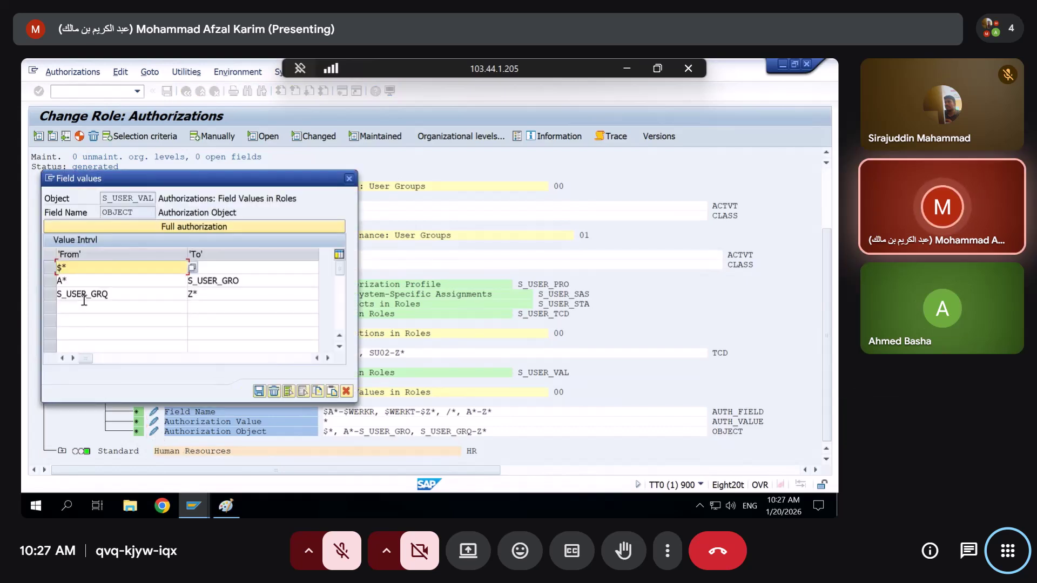
left_click(100, 307)
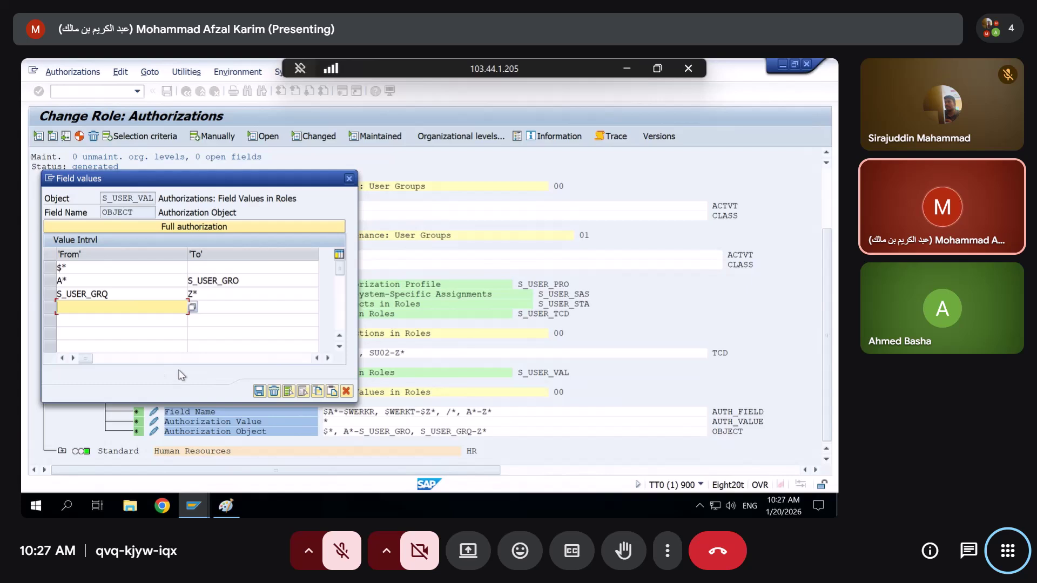
key("BackSpace")
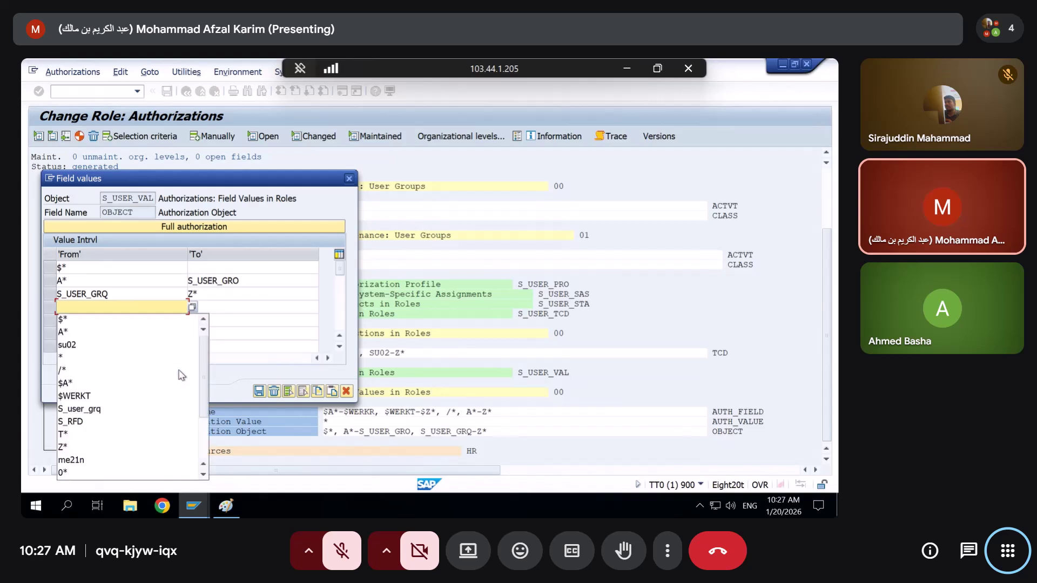
left_click(294, 336)
key("alt+Tab")
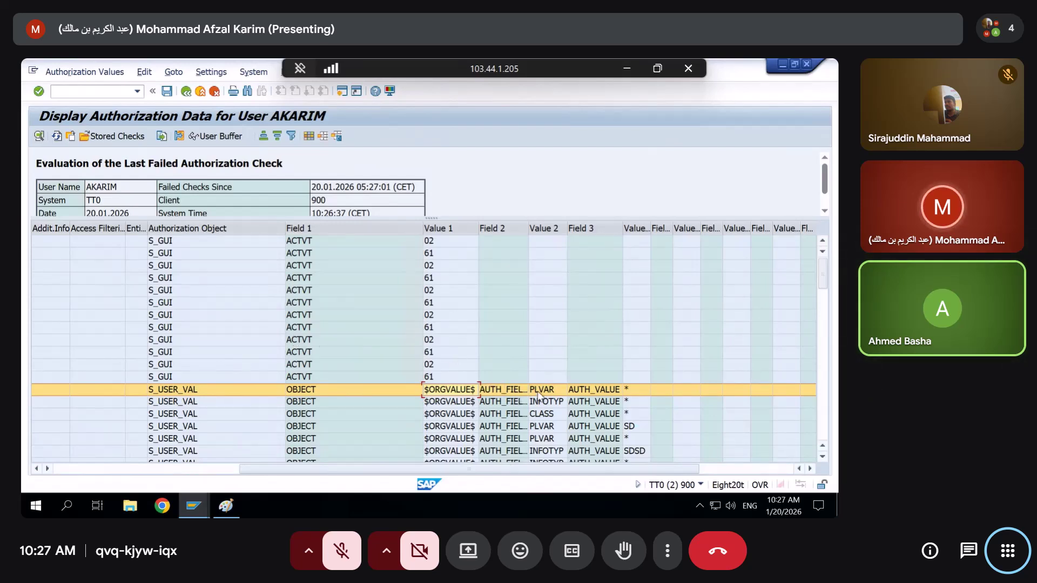
Review the failed checks' PLVAR value and ACTVT rows in the failed-check list
left_click(538, 395)
scroll(538, 396, "down", 3)
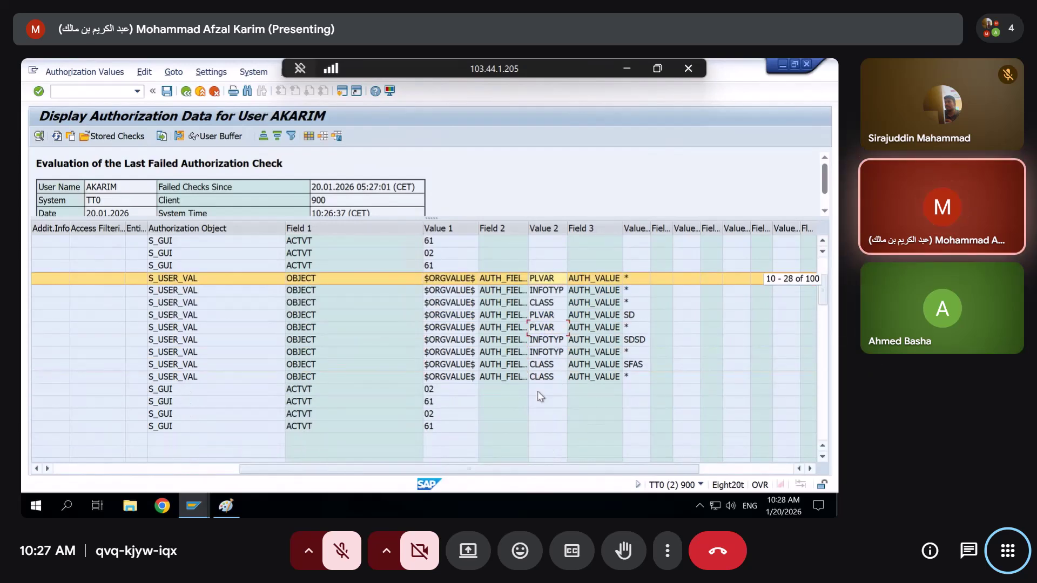
scroll(540, 396, "up", 1)
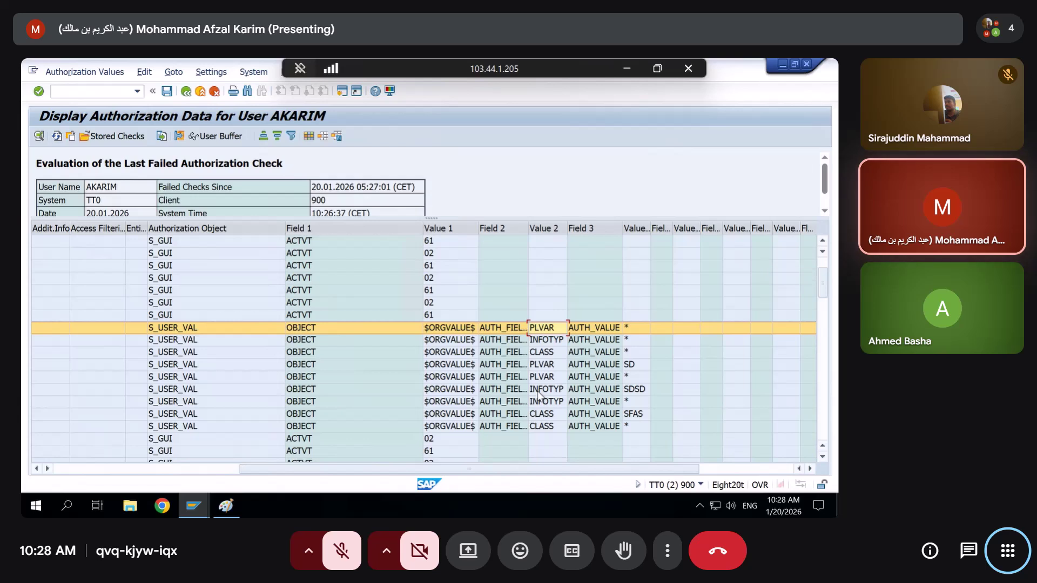
key("alt+Tab")
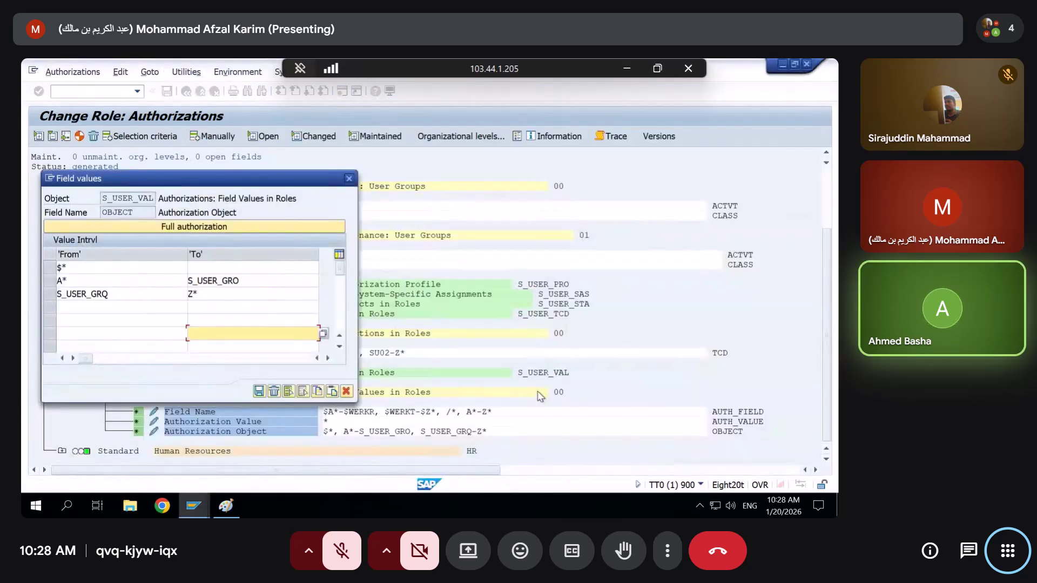
key("alt+Tab")
scroll(202, 450, "left", 10)
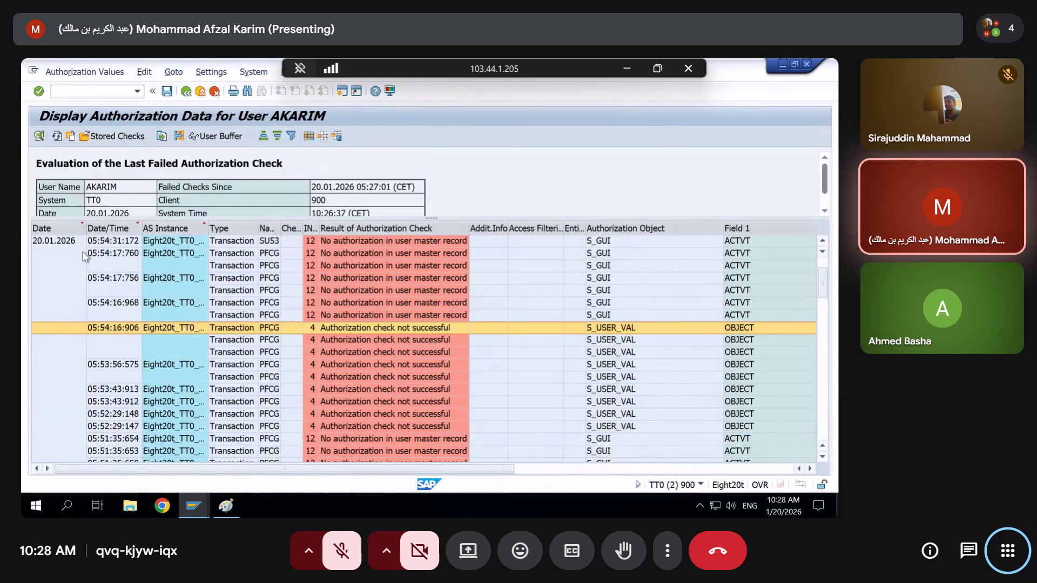
left_click(521, 469)
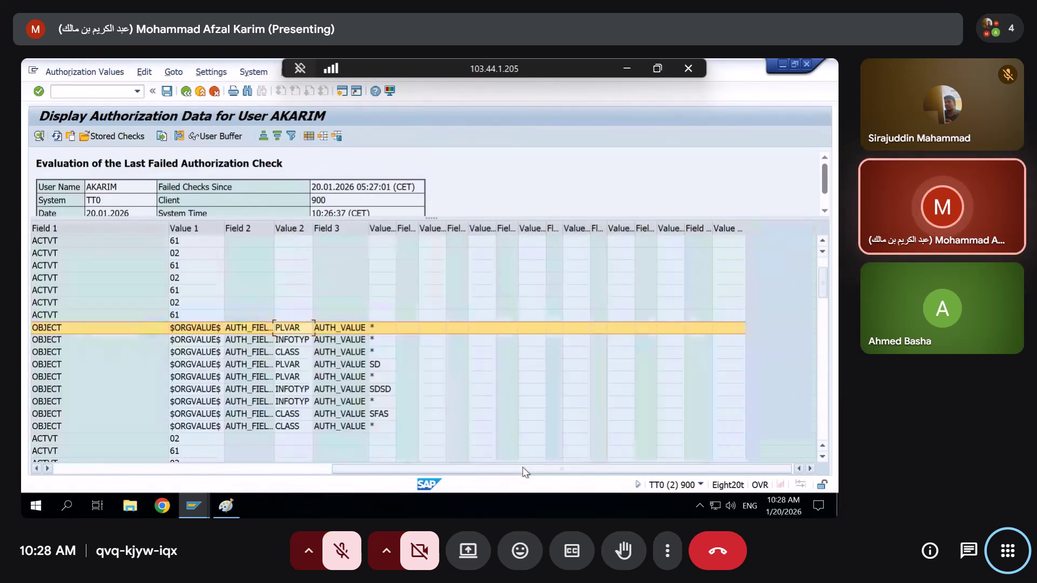
left_click(178, 246)
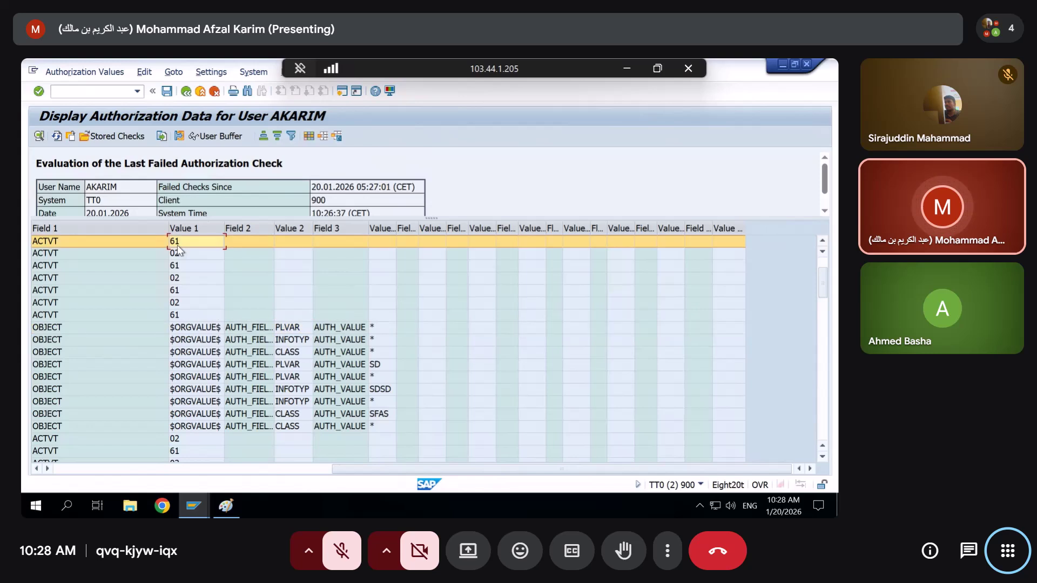
Minimize the failed-check window, cancel the Field values dialog, and scroll the tree to the top
left_click(783, 65)
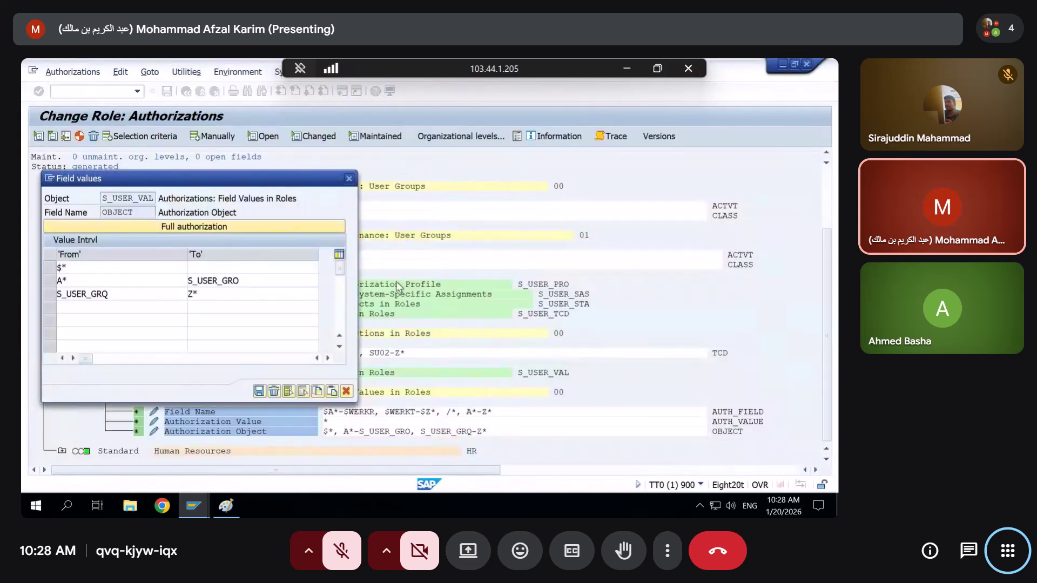
left_click(346, 391)
scroll(139, 266, "up", 5)
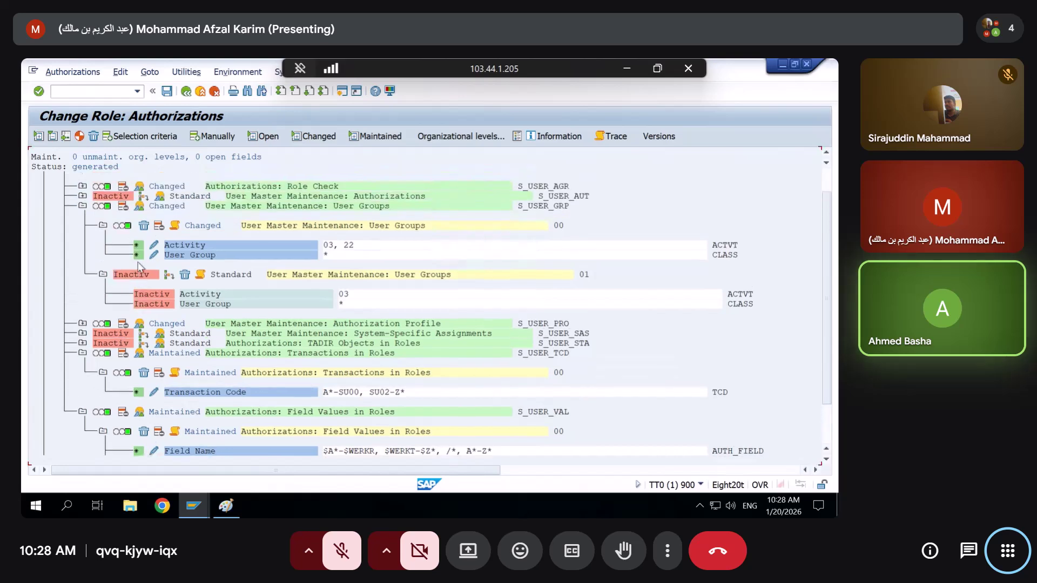
scroll(139, 265, "up", 1)
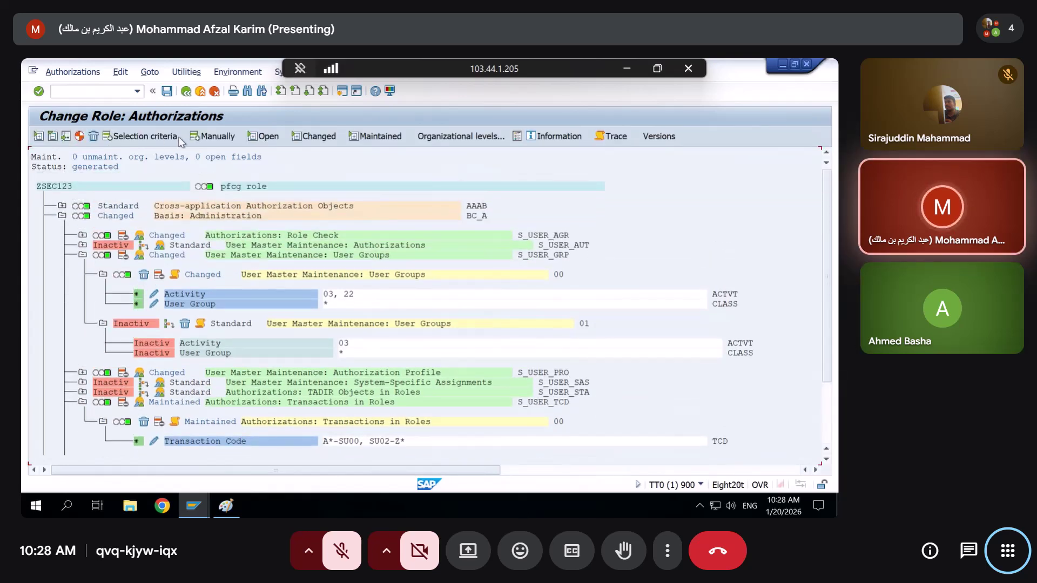
Manually add the S_GUI authorization object and grant its fields full authorization
left_click(194, 135)
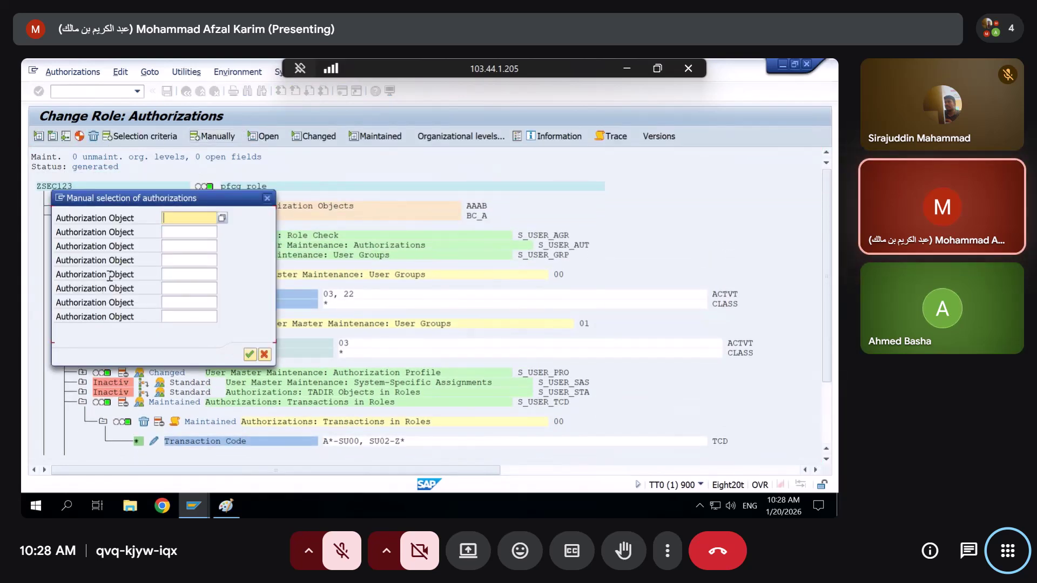
type("s_gu")
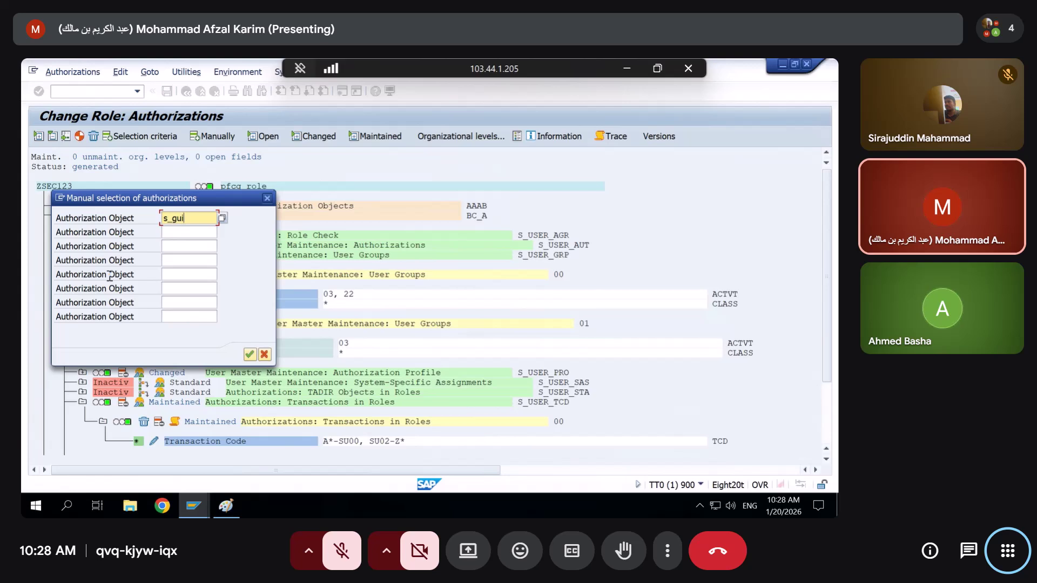
type("i")
key("Return")
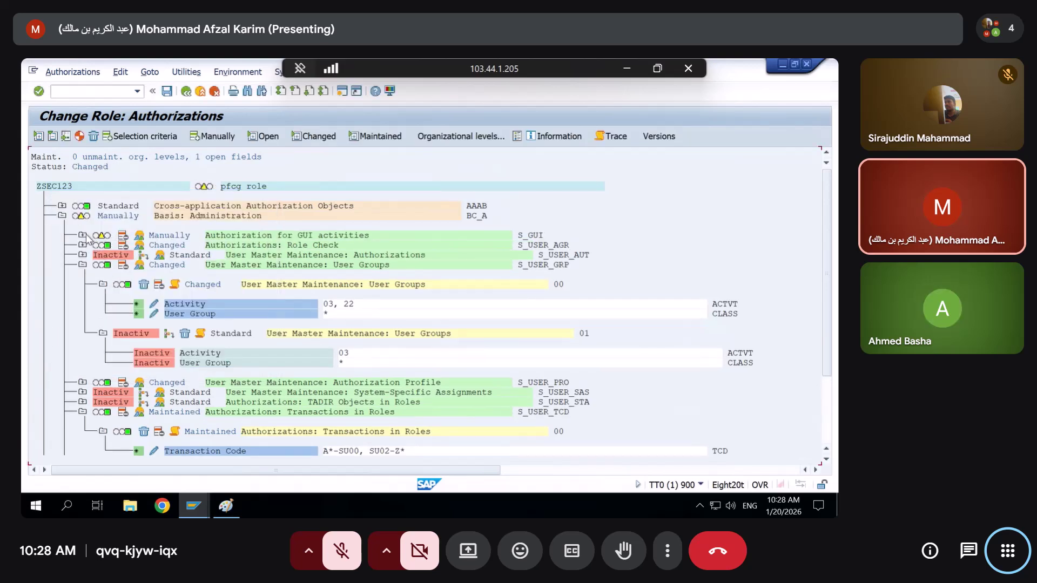
left_click(82, 235)
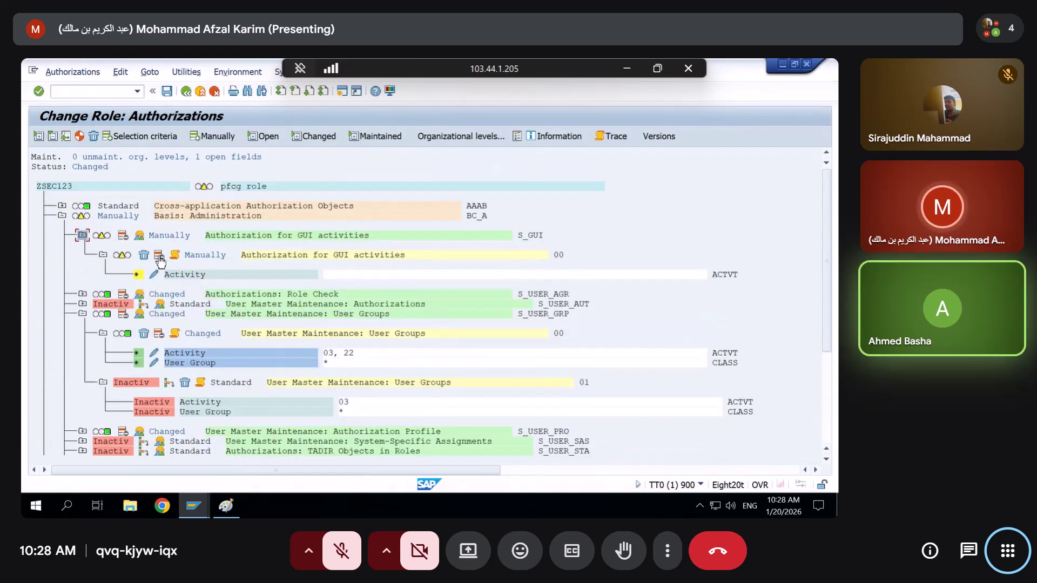
left_click(121, 254)
key("Return")
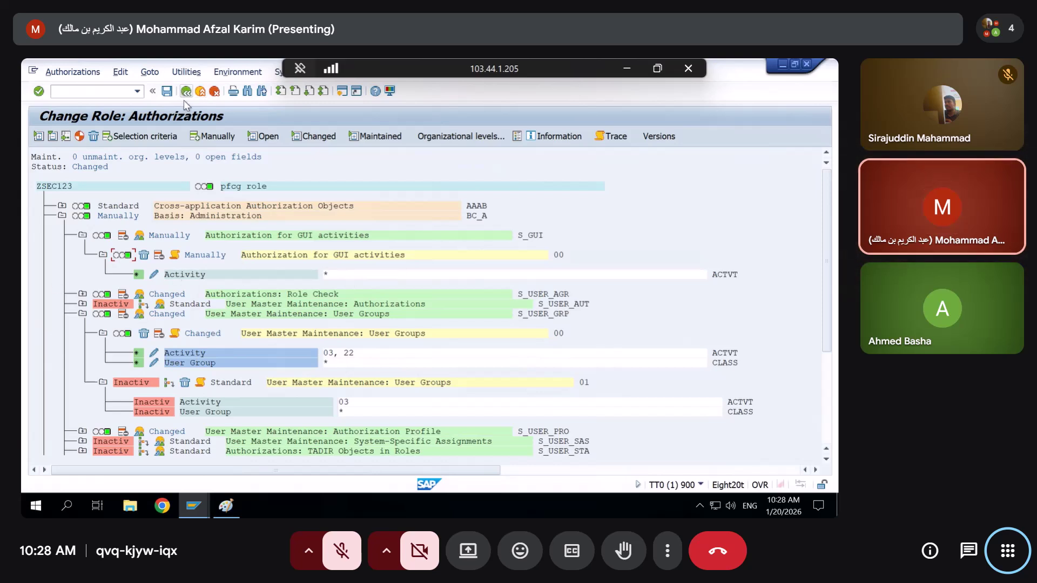
Generate the role's authorization profile and switch to the failed-check data window
left_click(79, 136)
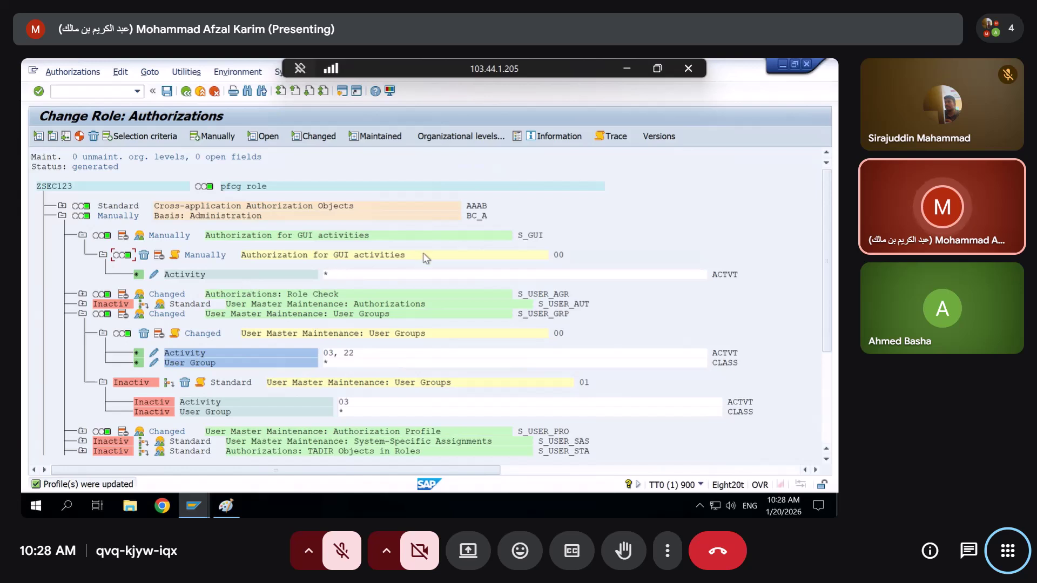
left_click(529, 237)
key("alt+Tab")
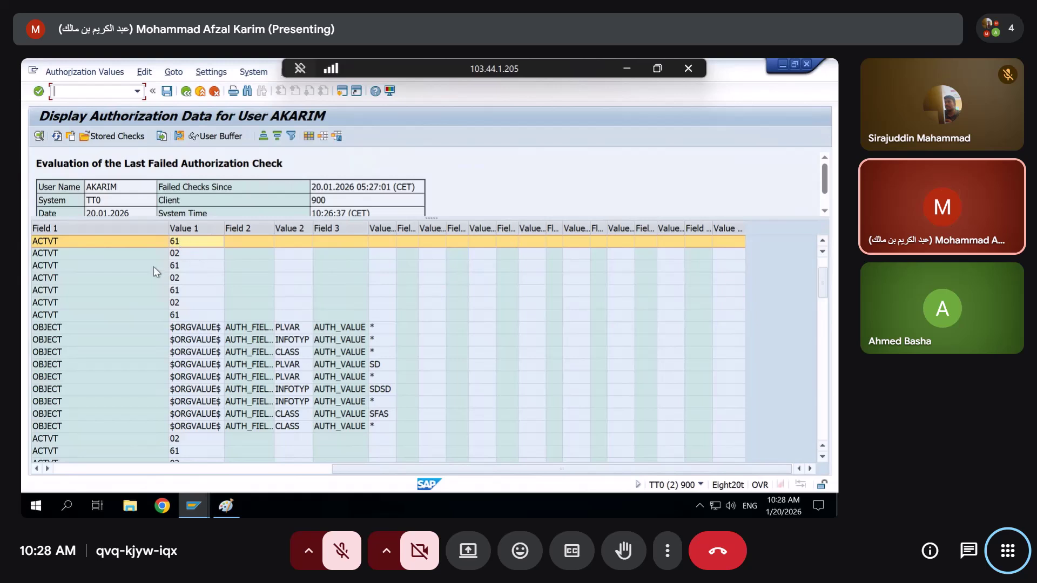
mouse_move(193, 506)
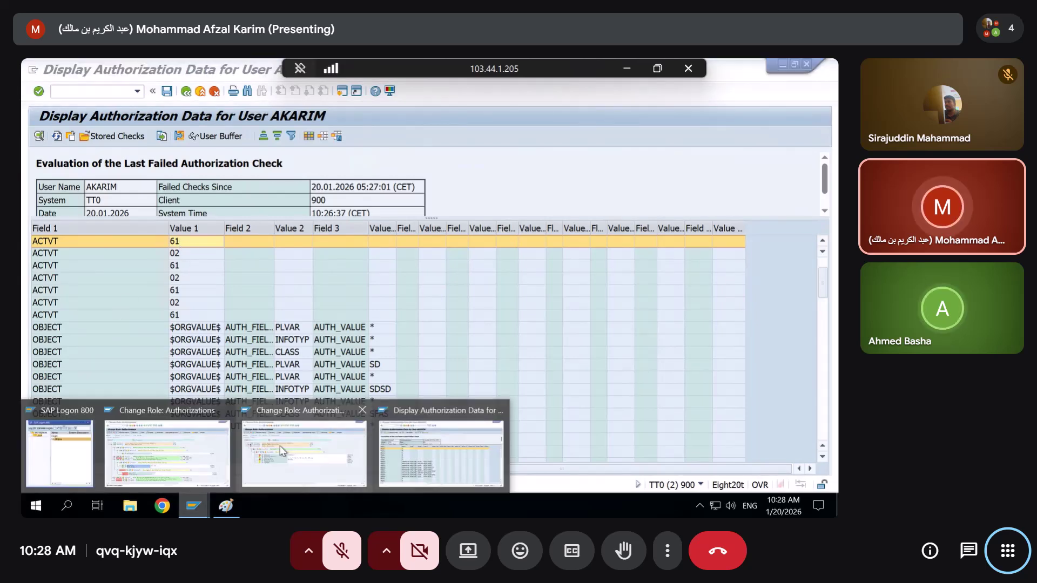
Exit ZUUMMY11's authorization maintenance without generating the profile
left_click(154, 449)
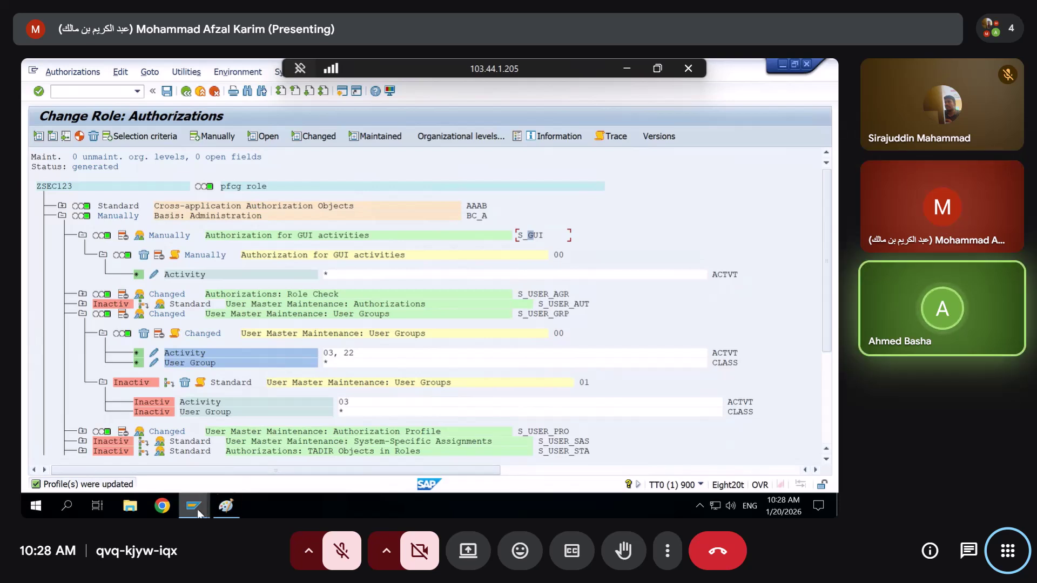
mouse_move(196, 508)
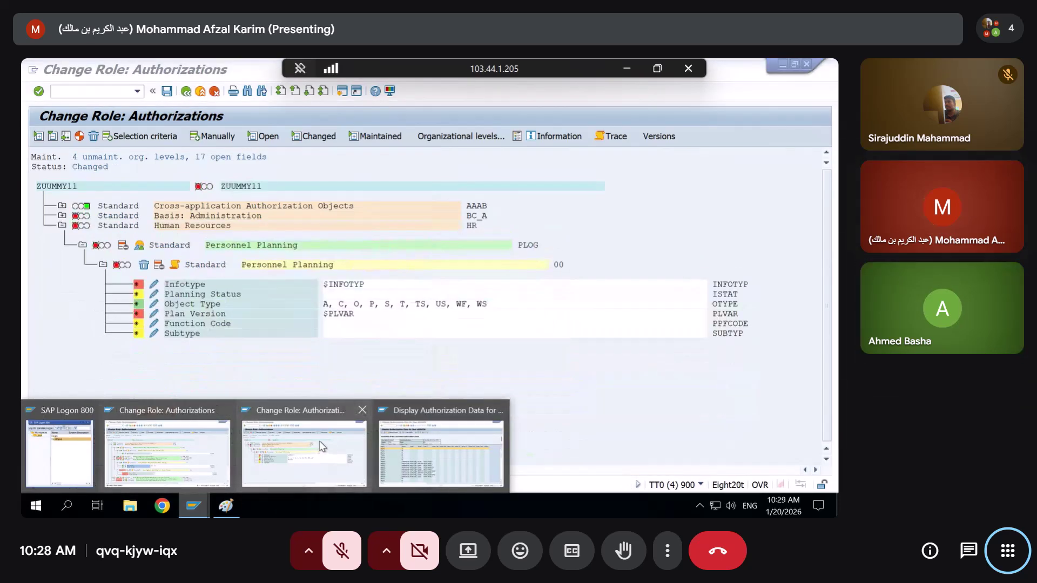
left_click(322, 446)
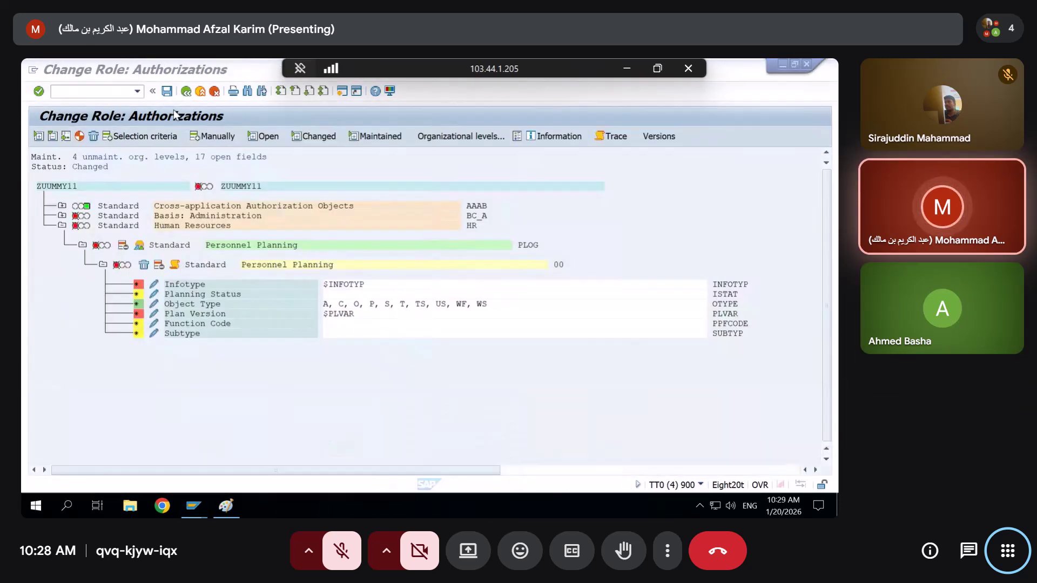
left_click(215, 92)
left_click(262, 236)
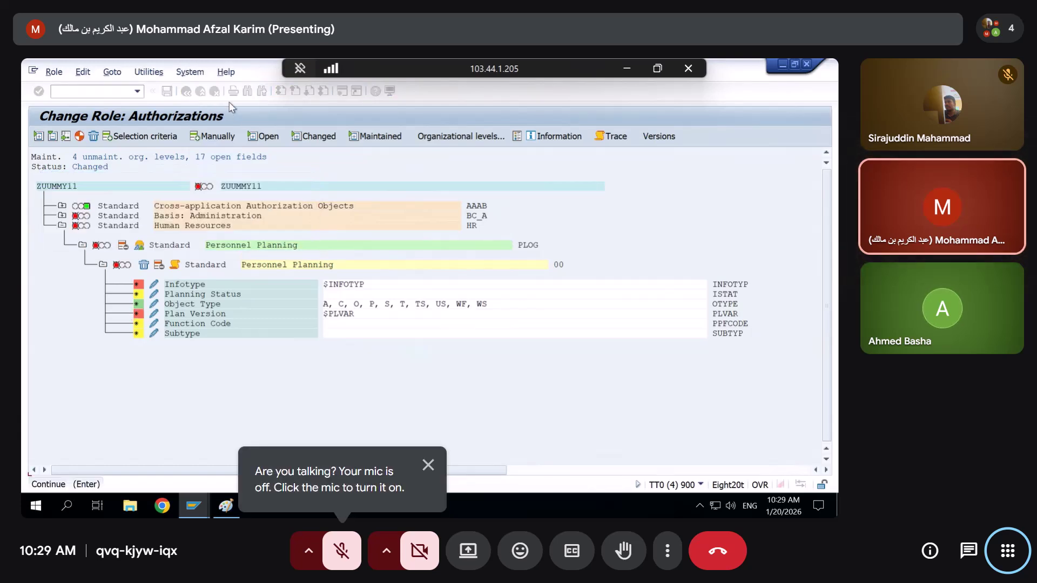
Reopen role ZUUMMY11 in change mode and start editing its authorization data
left_click(185, 92)
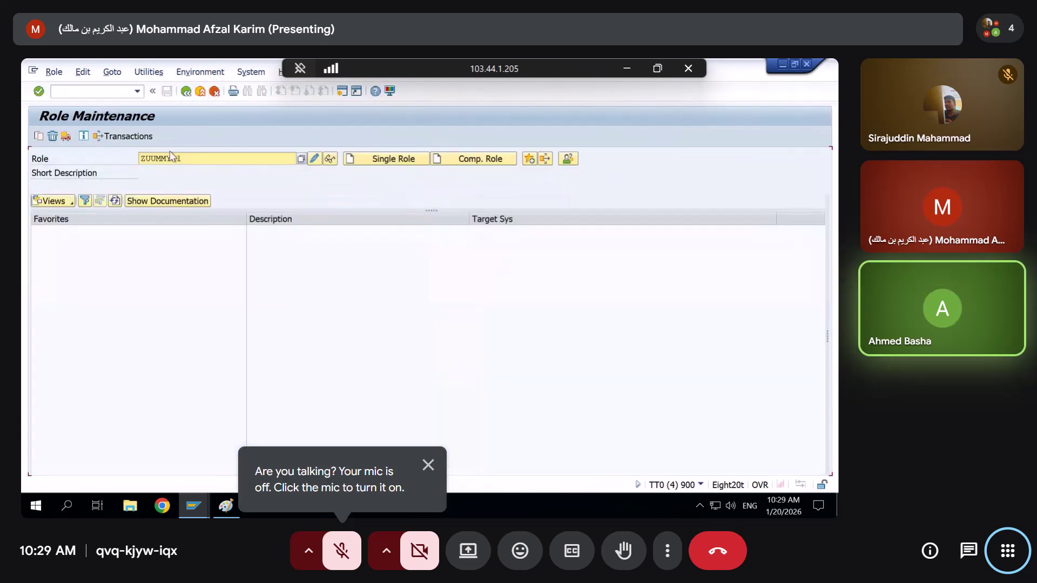
left_click(316, 159)
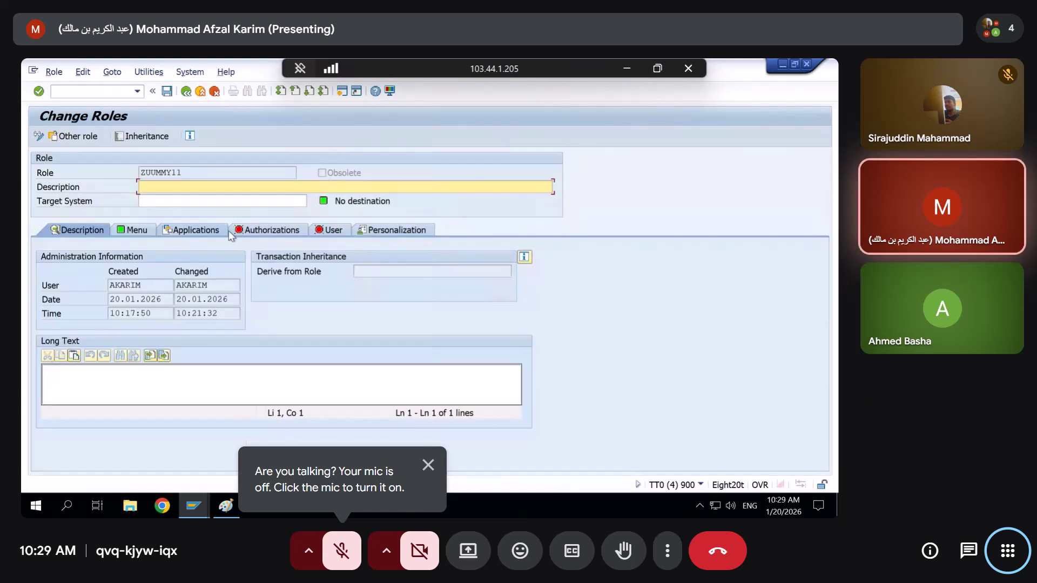
left_click(241, 230)
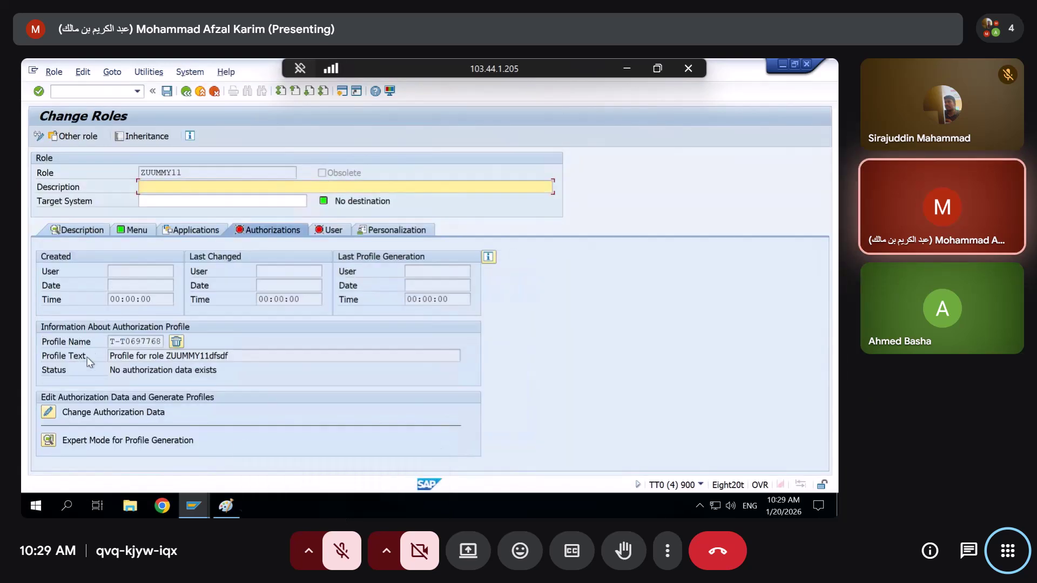
left_click(48, 413)
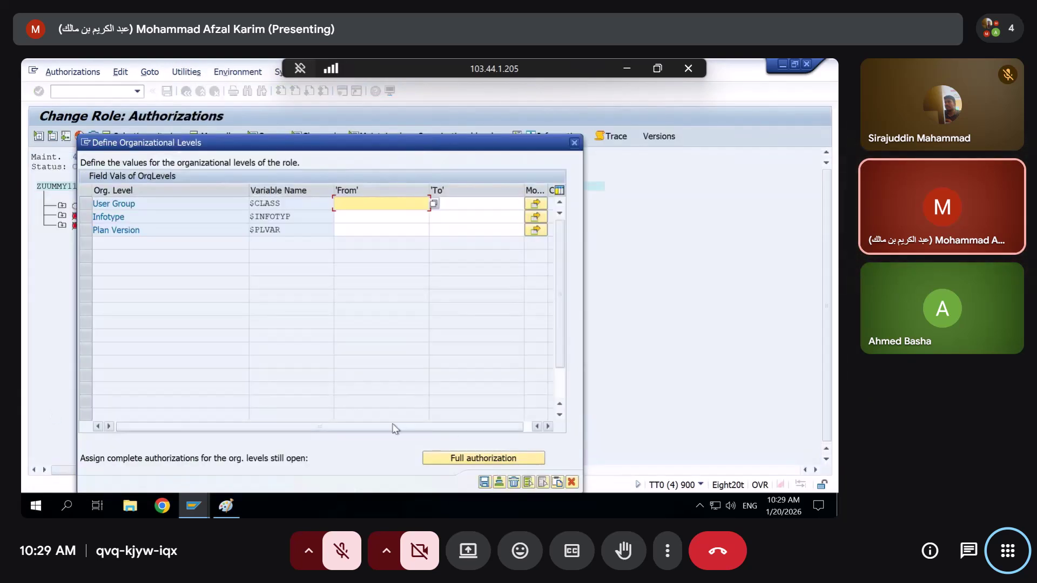
Fill User Group, Infotype and Plan Version org levels with full authorization * and transfer them
left_click(470, 463)
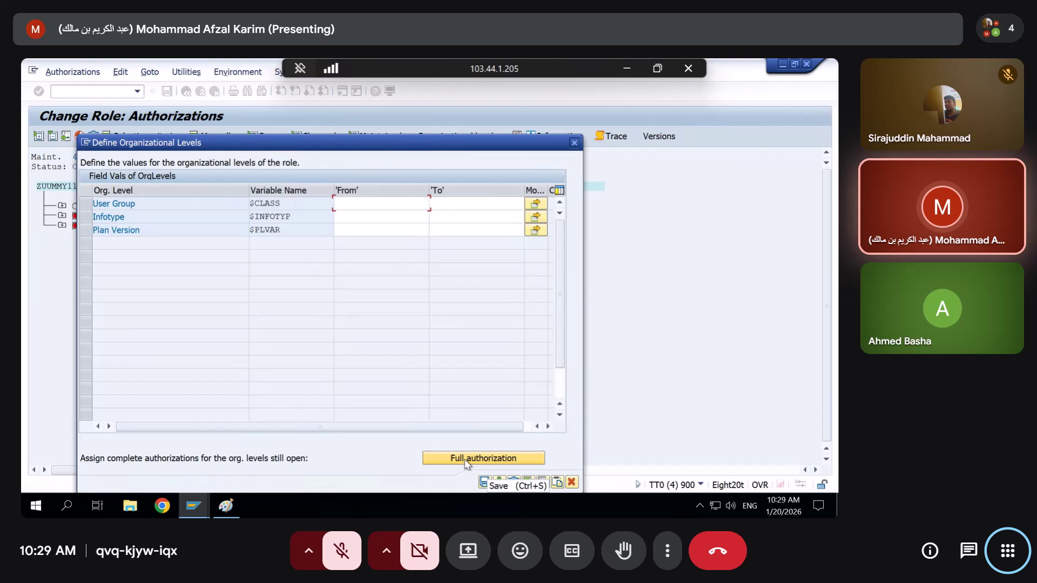
left_click(485, 482)
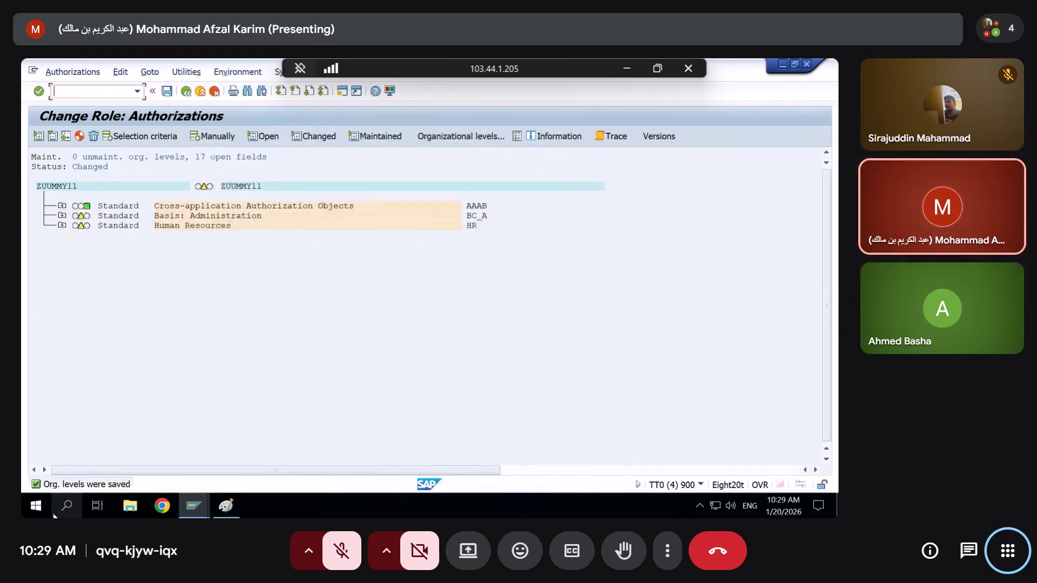
double_click(95, 484)
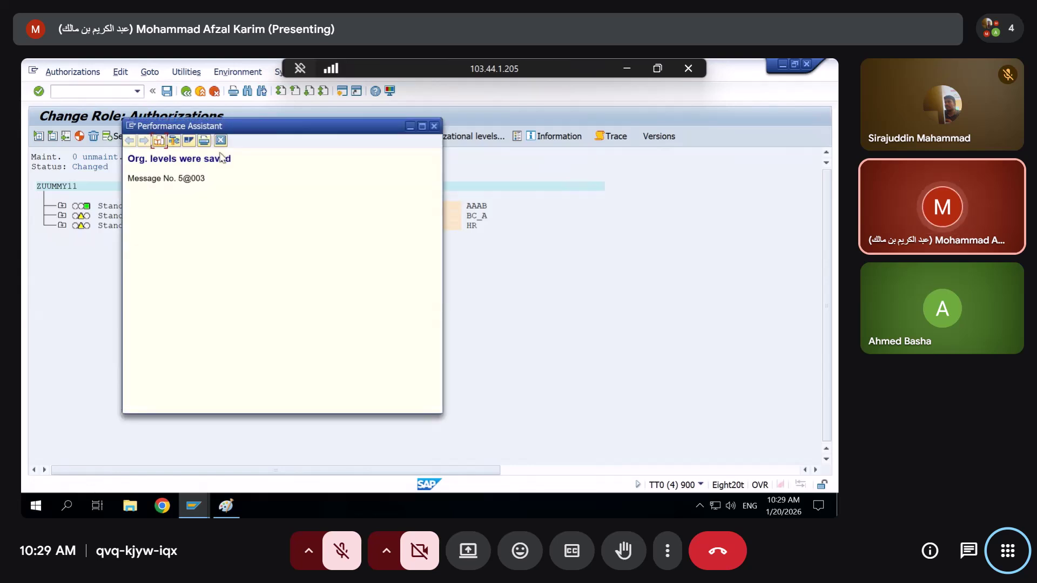
Move the saved-message details popup aside, then close it
left_click_drag(128, 157, 206, 185)
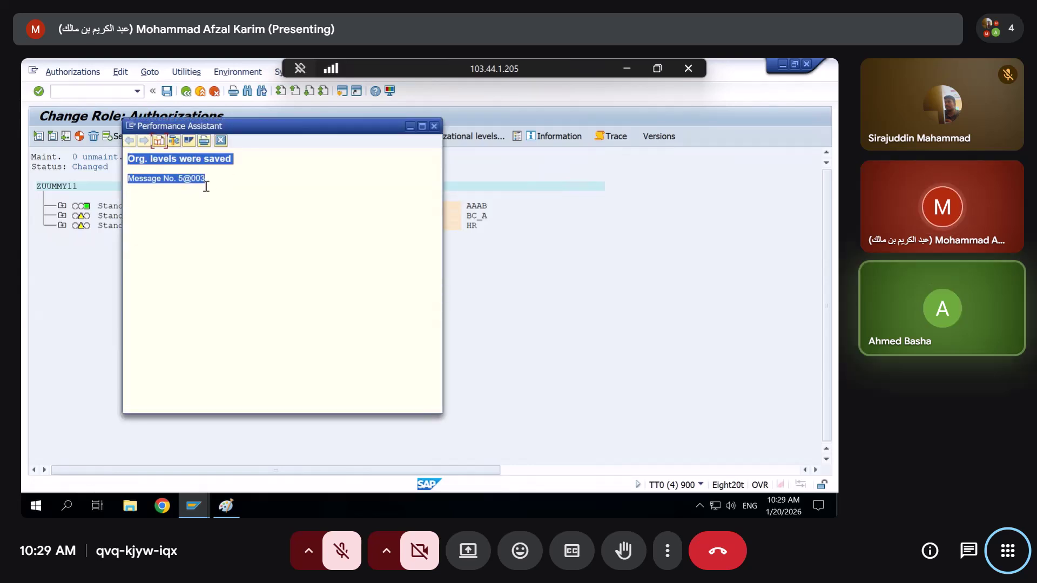
left_click_drag(186, 127, 377, 203)
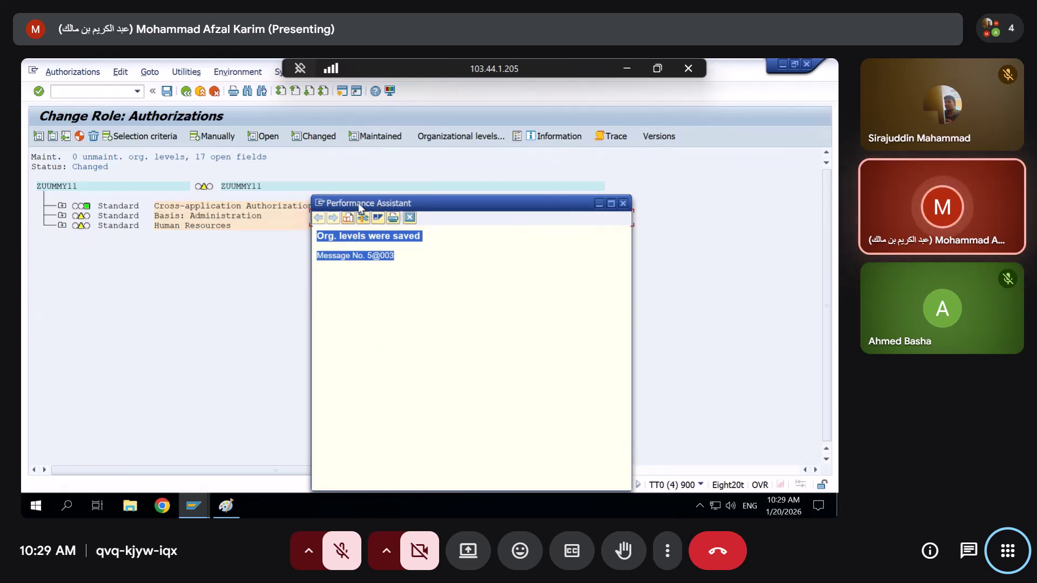
left_click_drag(358, 203, 350, 149)
key("ctrl+d")
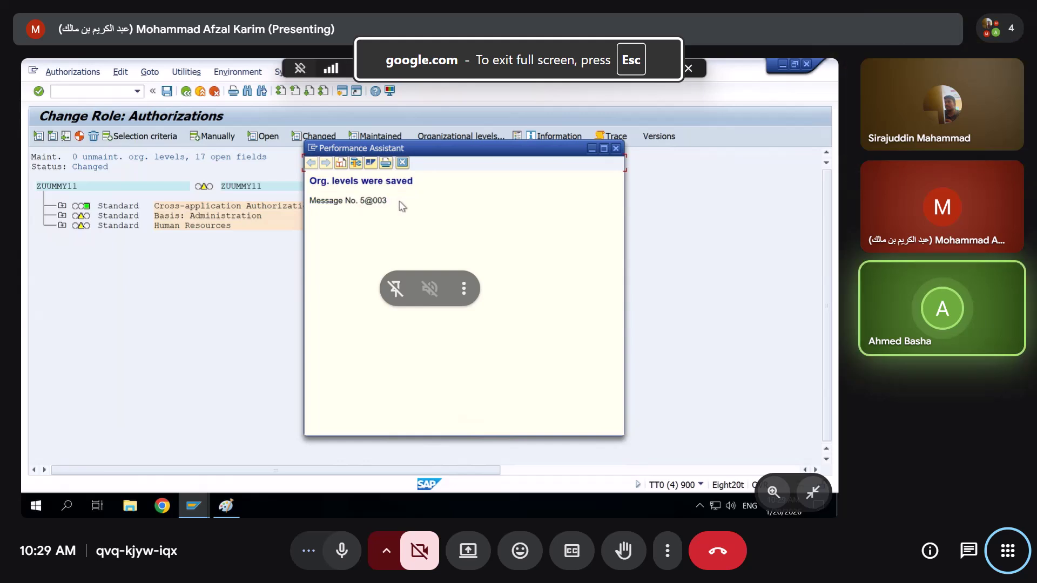
key("ctrl+d")
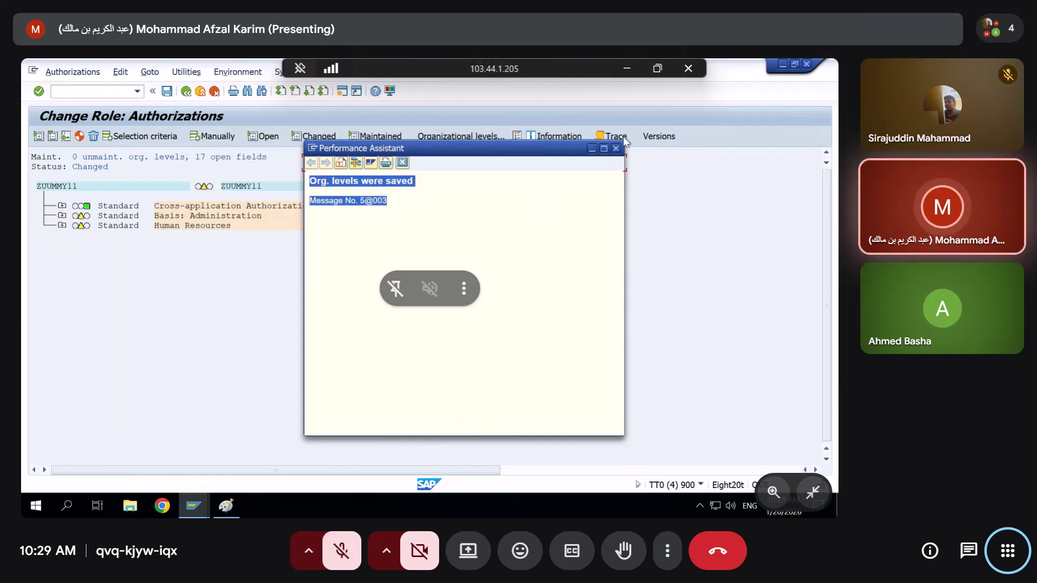
left_click(616, 148)
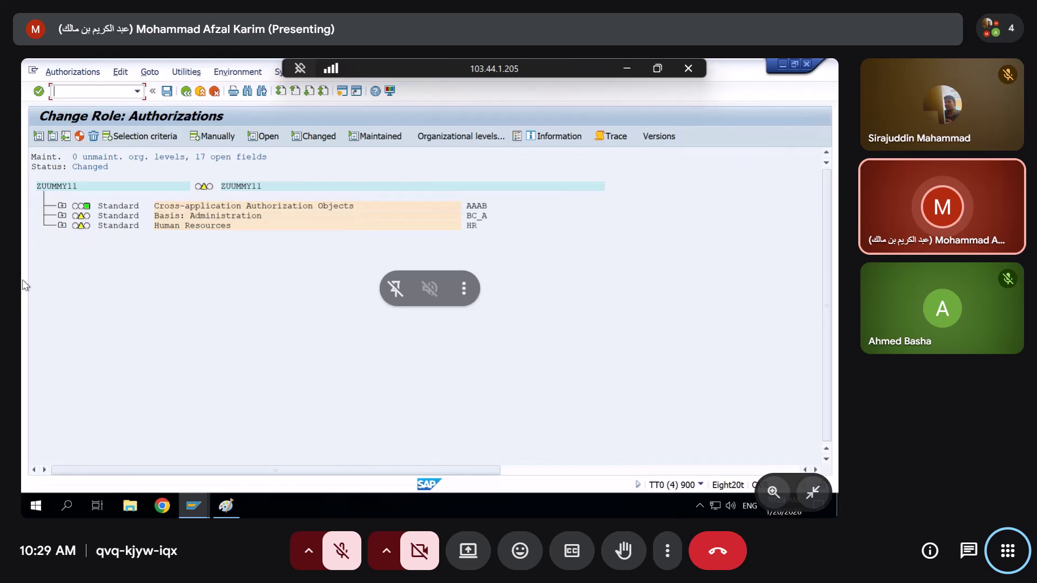
Try allowing activities 05 Lock and 08 Display change documents on S_USER_GRP, triggering the not-authorized warning
left_click(63, 225)
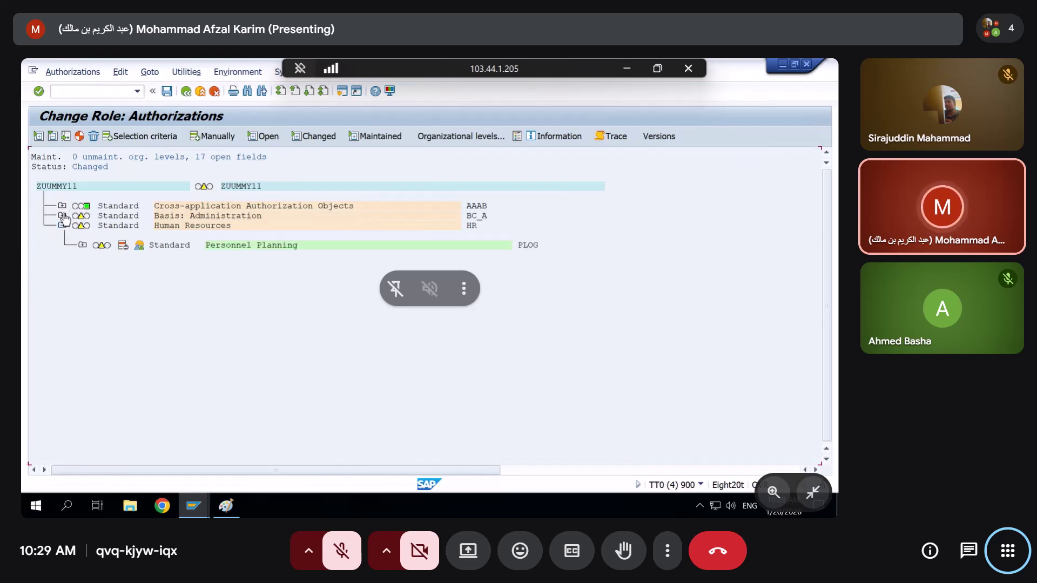
left_click(62, 215)
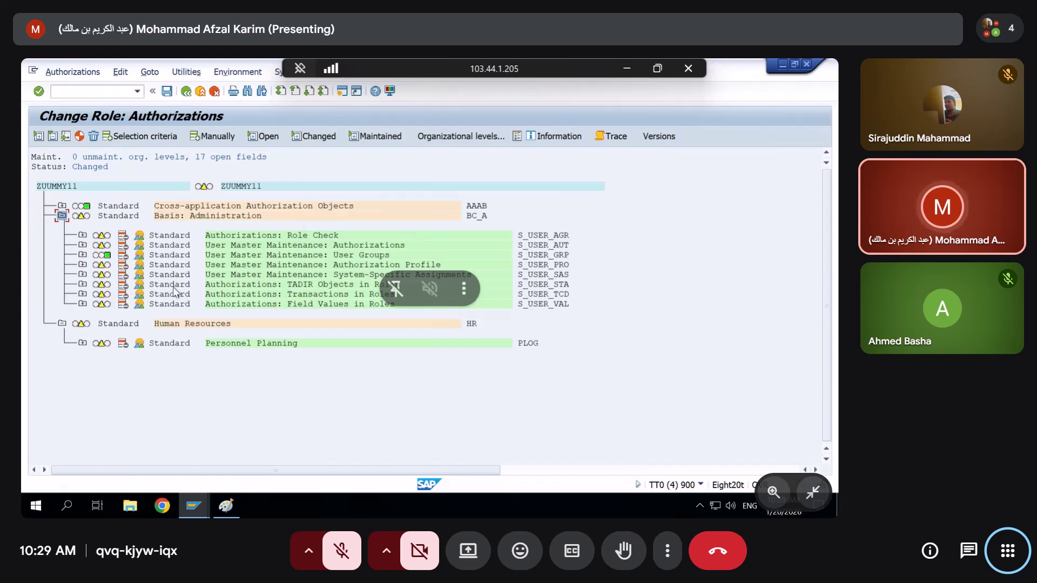
left_click(83, 255)
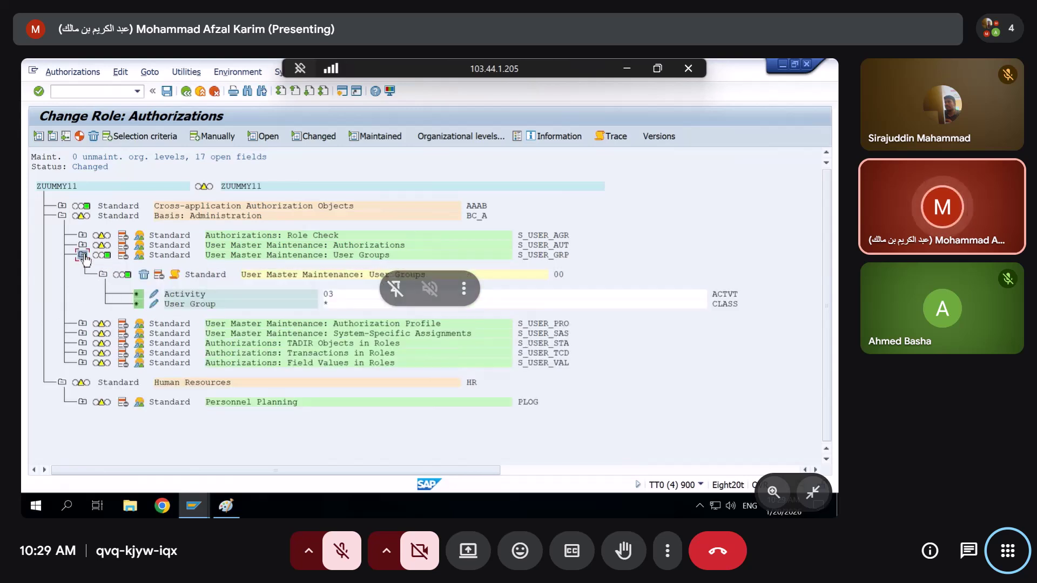
left_click(155, 295)
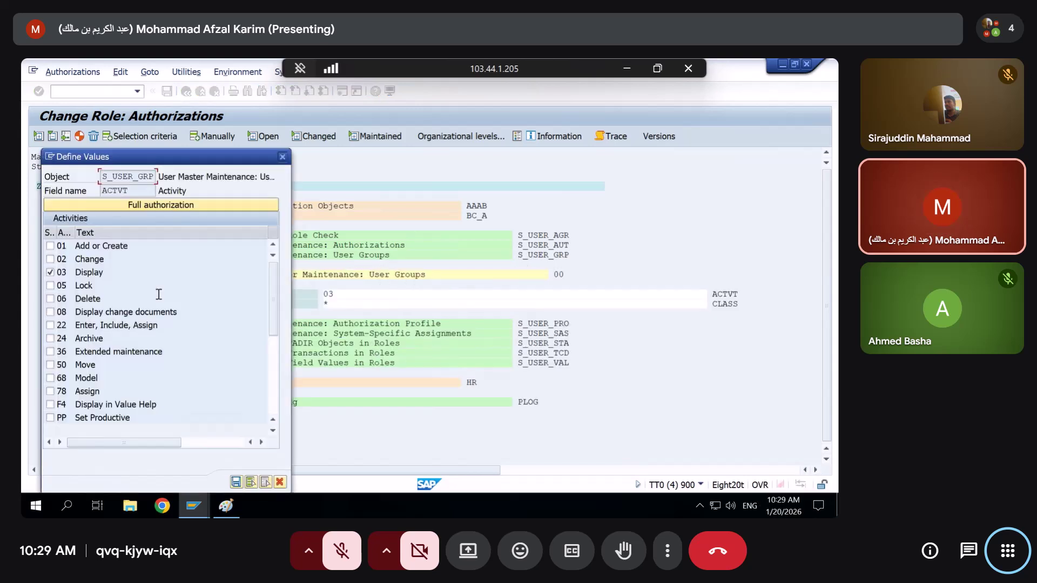
left_click(50, 286)
left_click(50, 312)
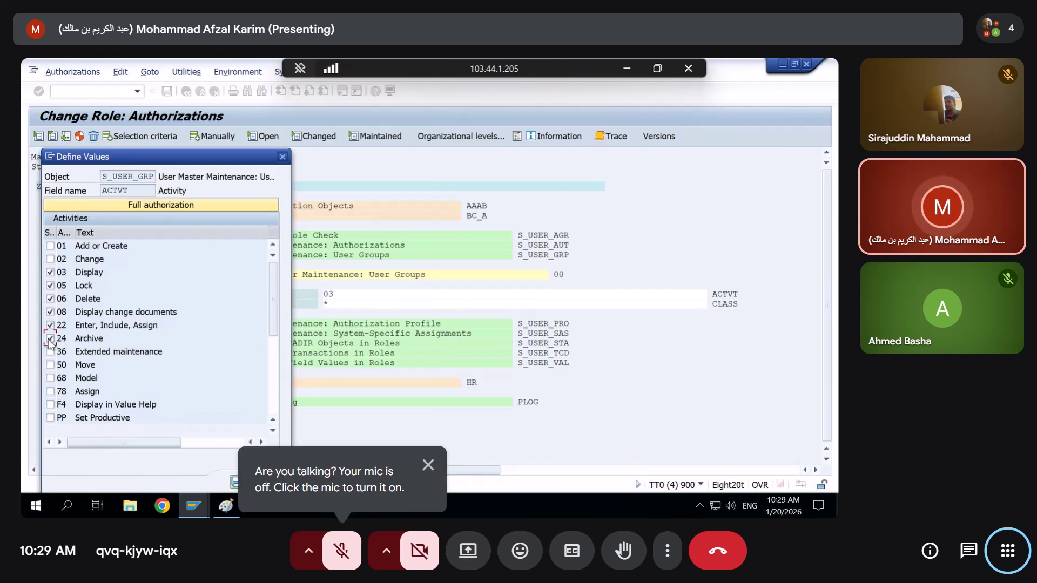
key("Return")
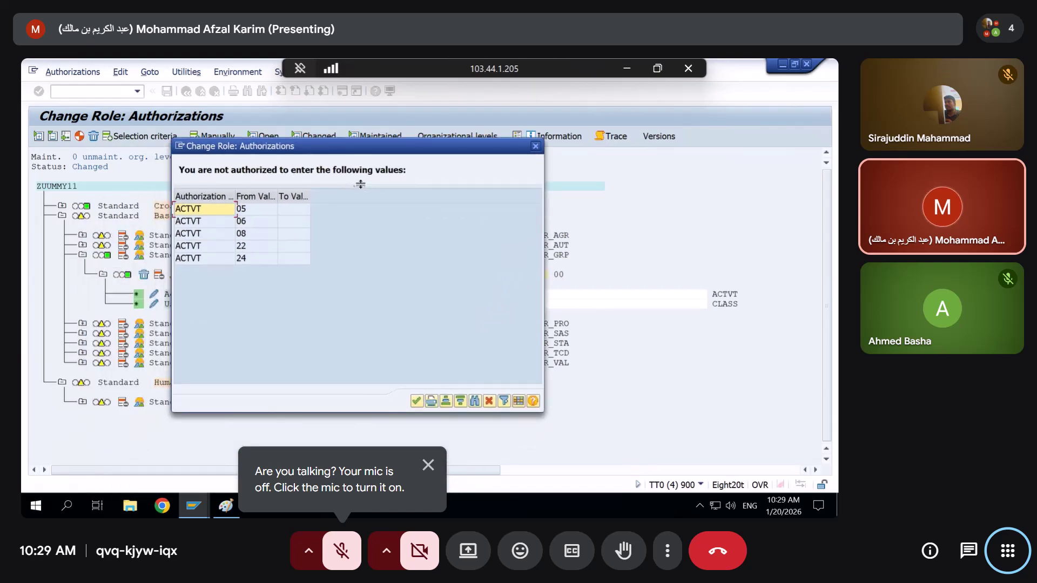
left_click_drag(361, 184, 353, 255)
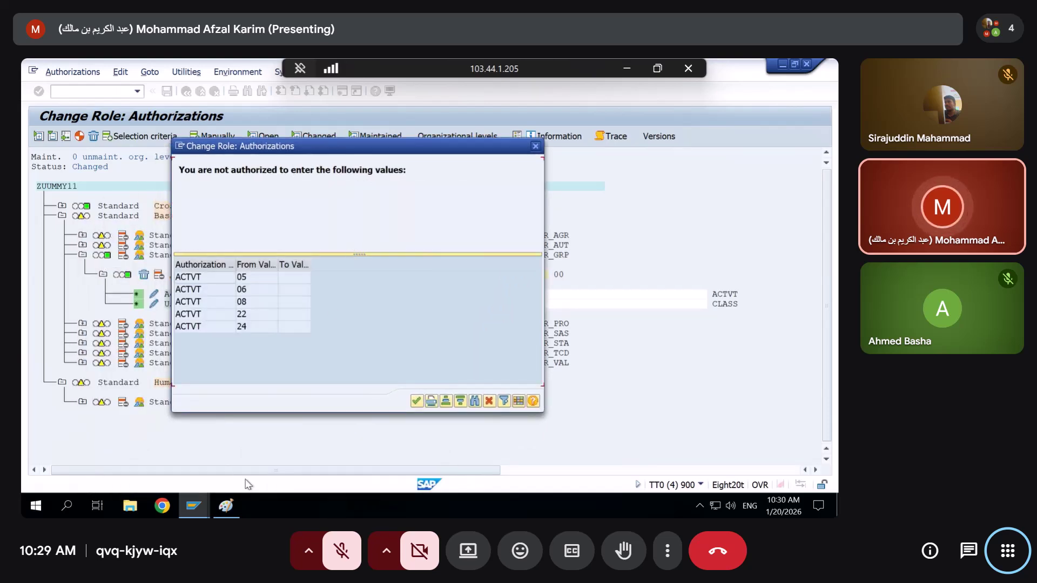
left_click(191, 507)
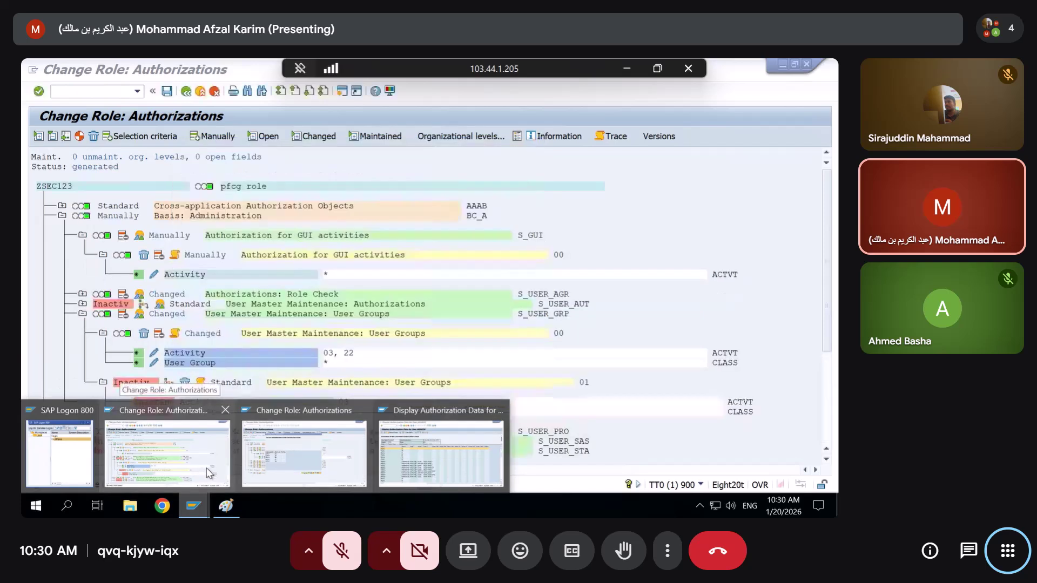
Check ZSEC123's S_USER_VAL Authorization Object values (S_USER_GRO A*), then switch to the ZUUMMY11 window
left_click(207, 473)
scroll(246, 430, "down", 3)
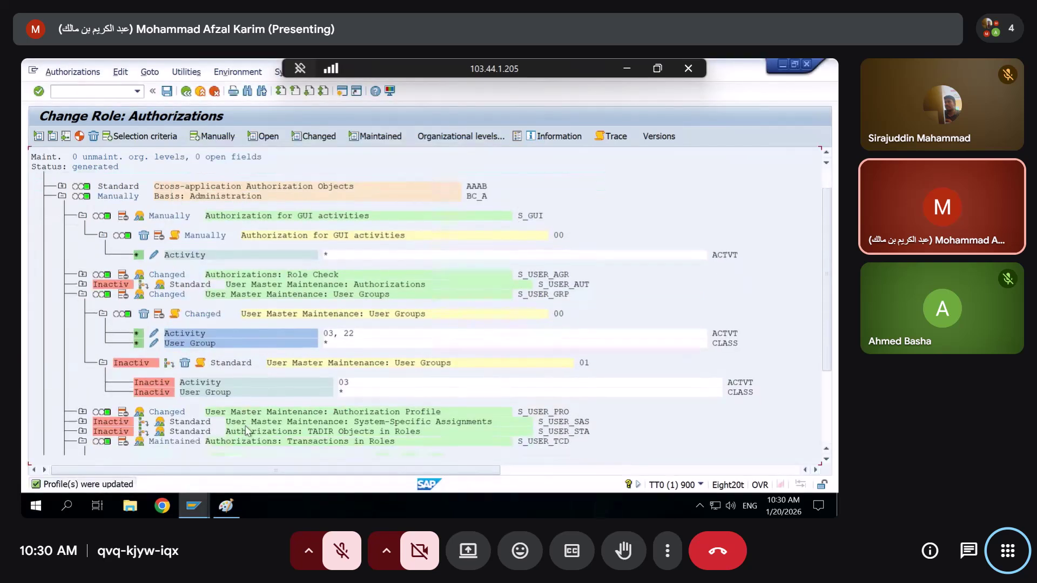
scroll(98, 404, "down", 4)
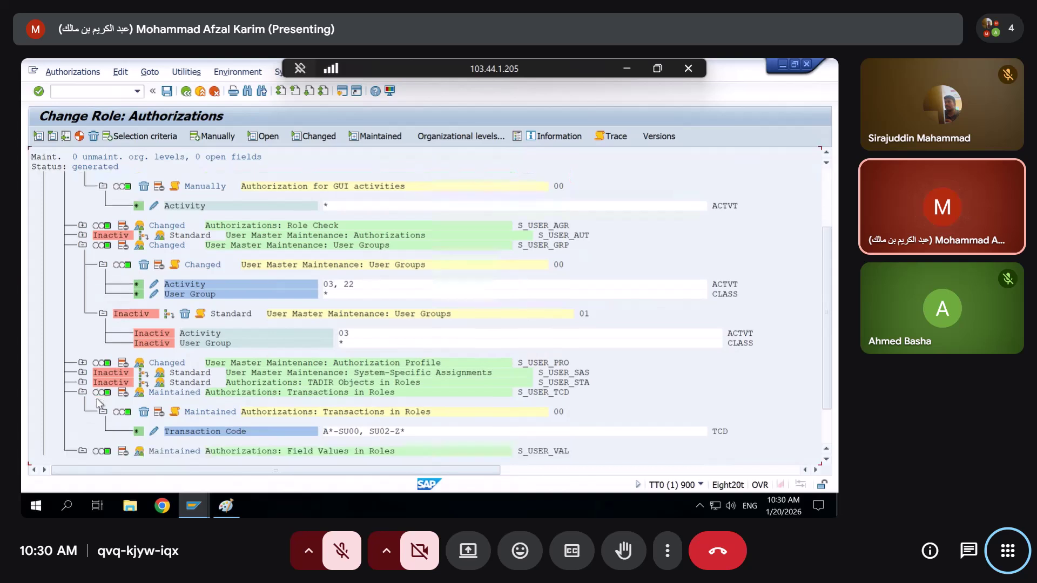
scroll(99, 403, "down", 1)
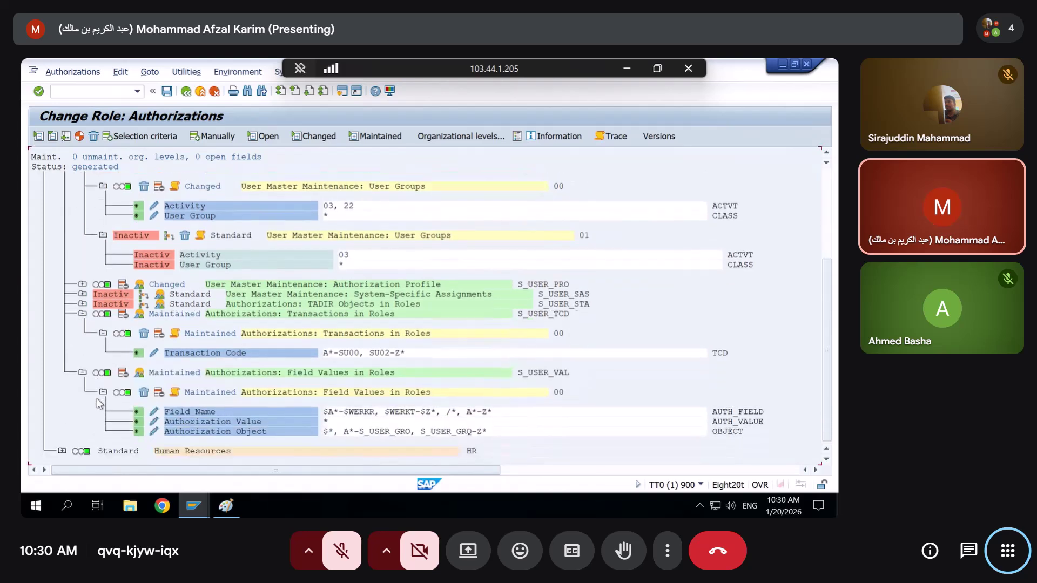
left_click(154, 432)
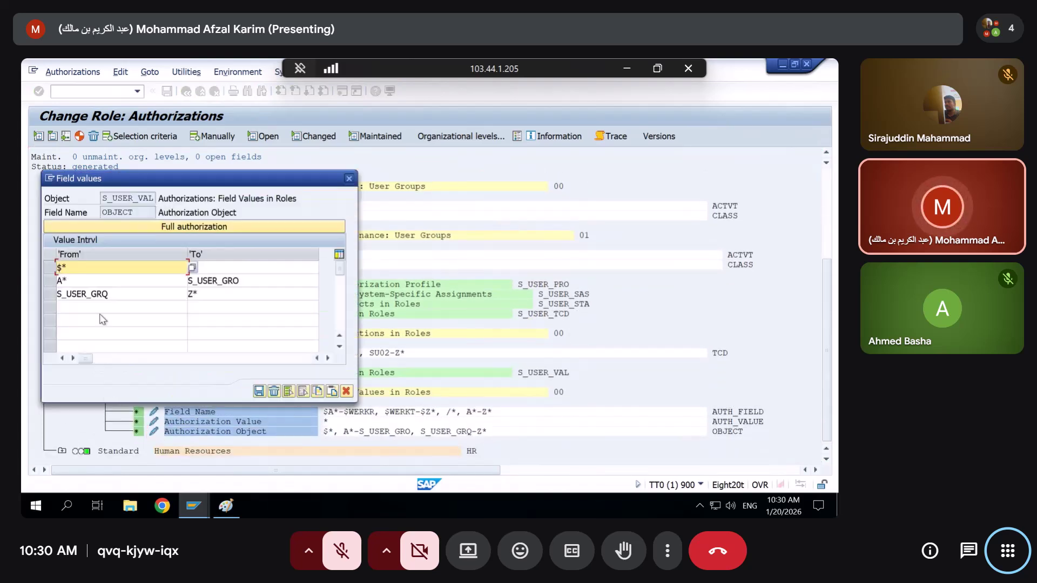
left_click(243, 280)
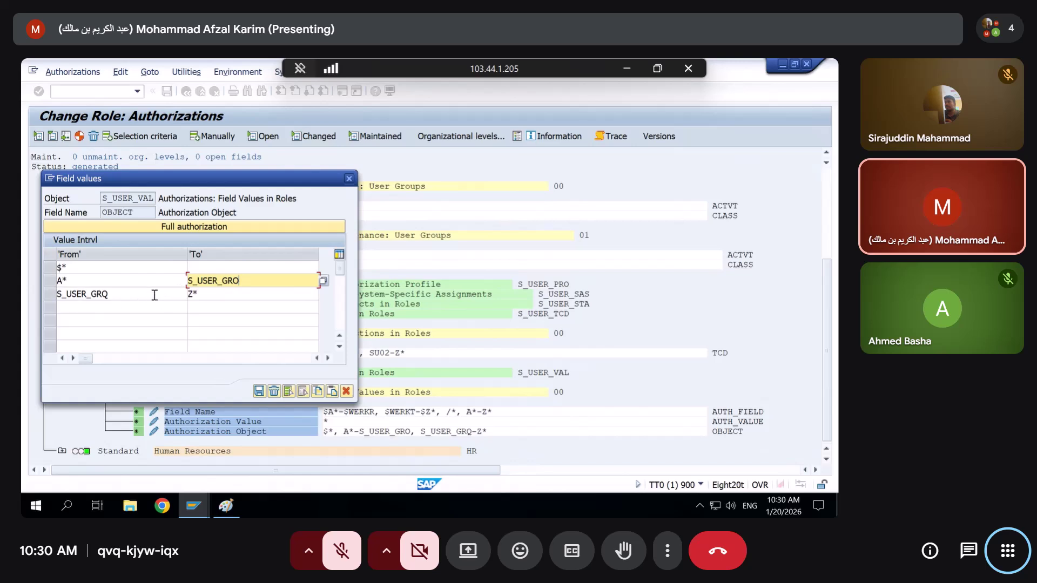
left_click(197, 505)
left_click(357, 435)
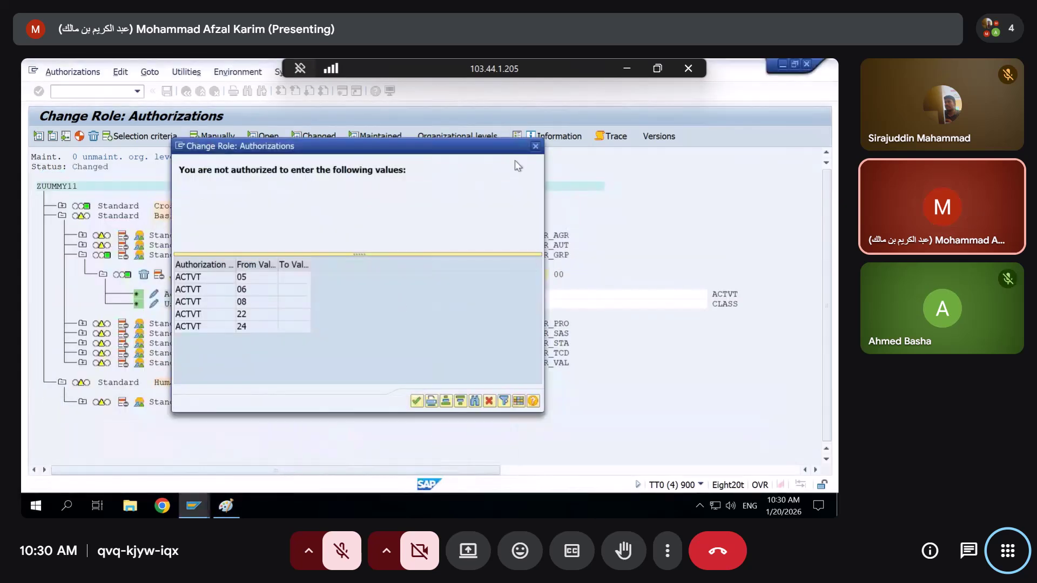
Grant full authorization to ZUUMMY11's whole Basis administration subtree
left_click(535, 146)
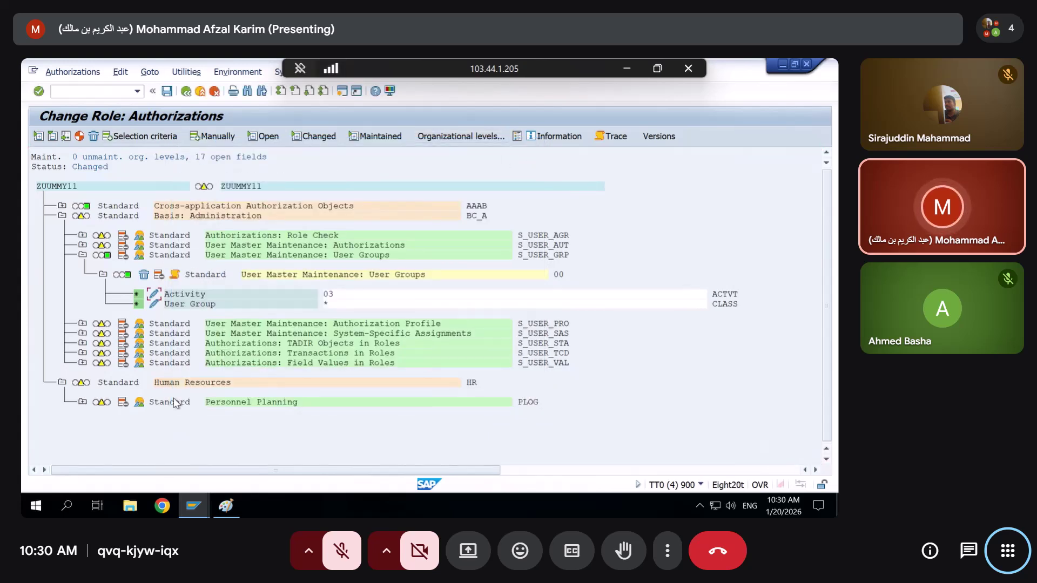
left_click(81, 258)
left_click(84, 216)
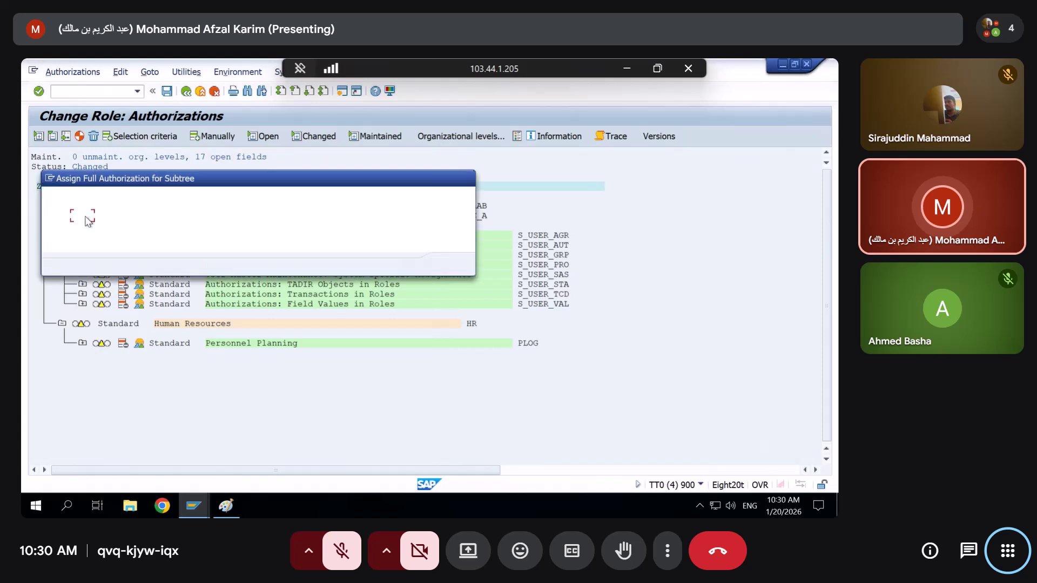
left_click(449, 265)
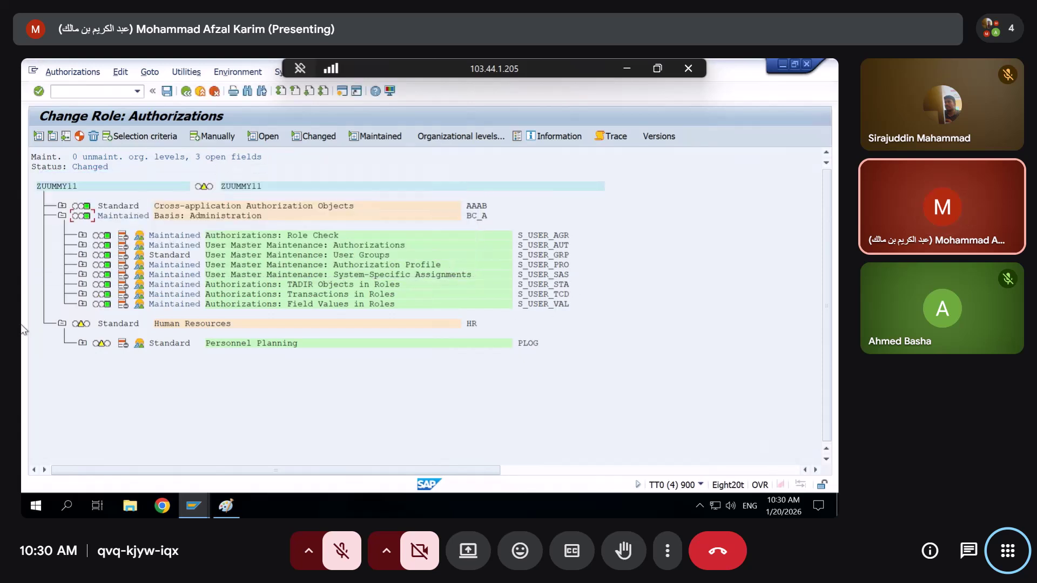
Generate ZUUMMY11's authorization profile despite open authorizations and return to the role overview
left_click(83, 305)
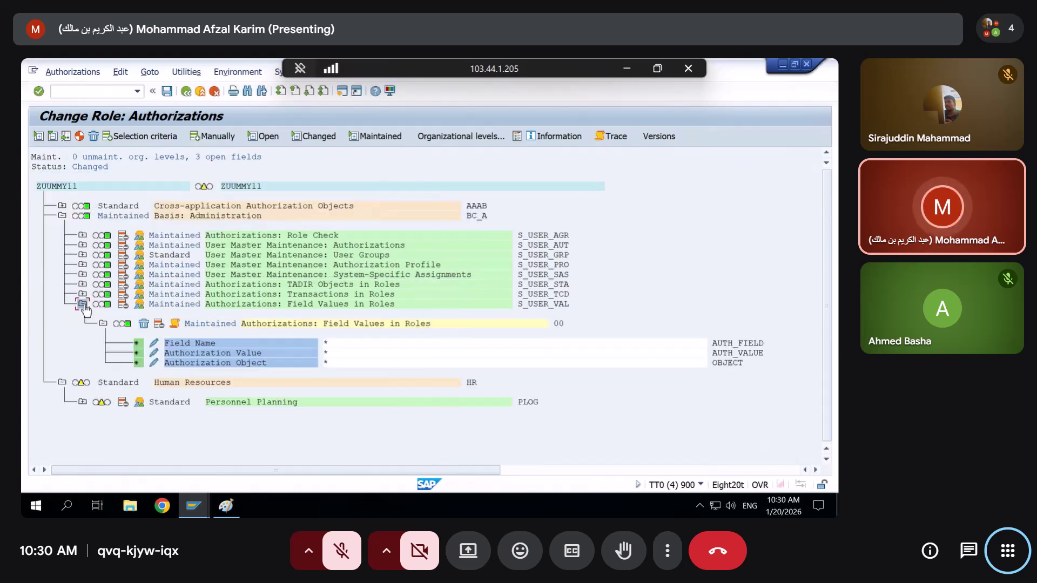
left_click(82, 274)
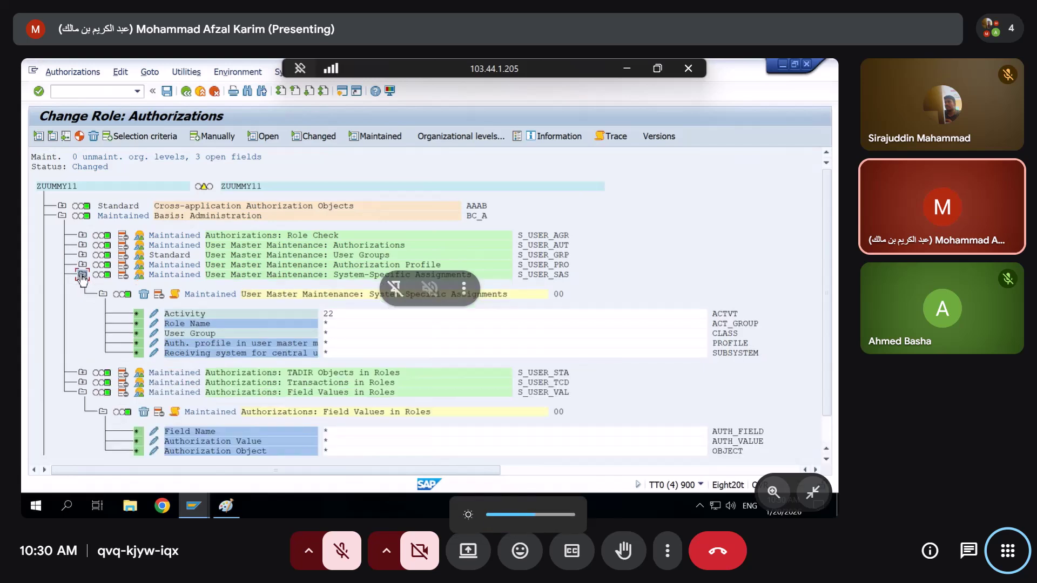
left_click(80, 136)
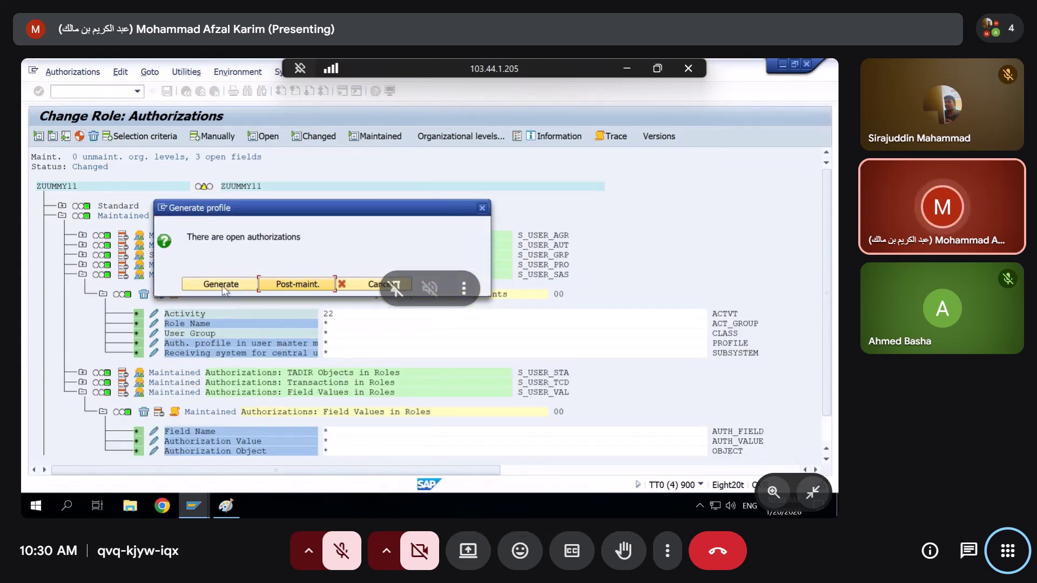
left_click(223, 286)
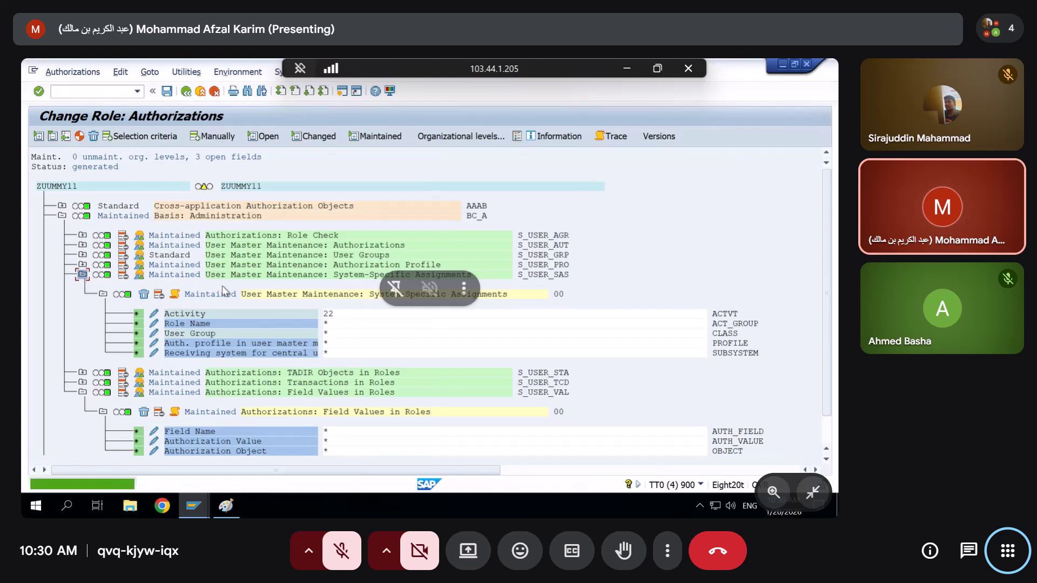
left_click(186, 93)
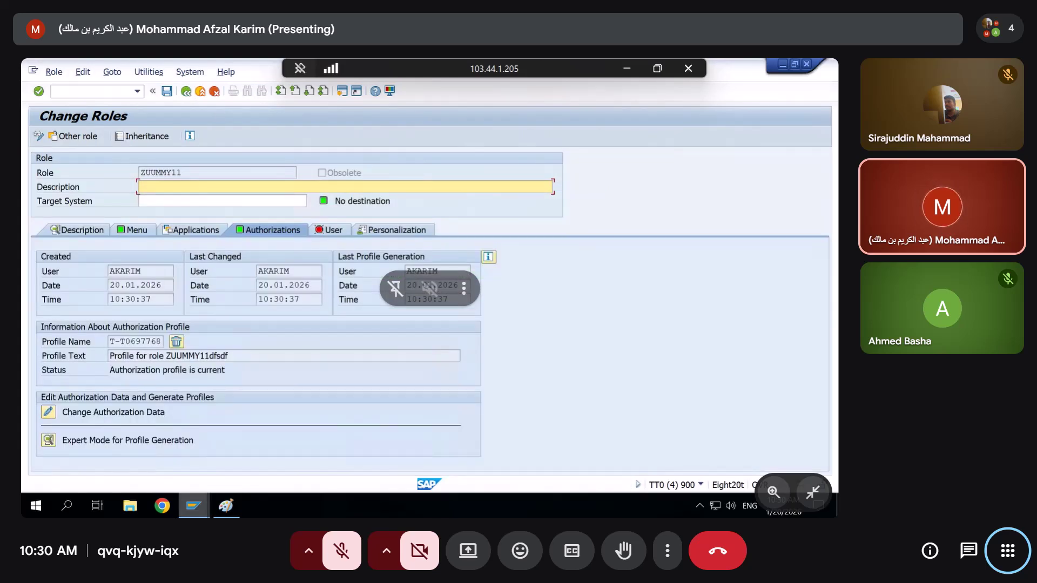
left_click(194, 506)
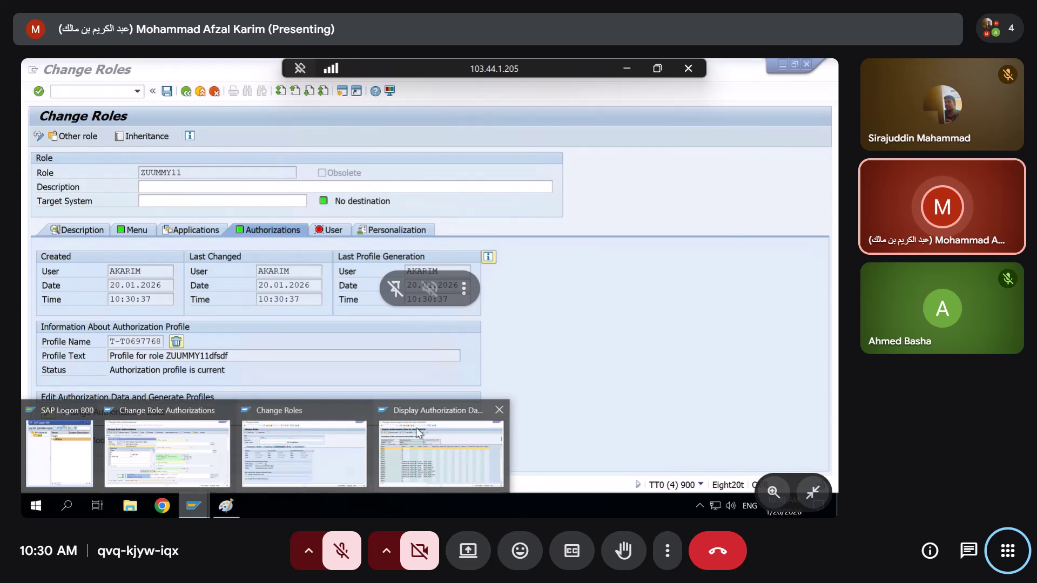
Close the ZUUMMY11 Change Roles window, leaving its field values unchanged
left_click(791, 96)
left_click(806, 66)
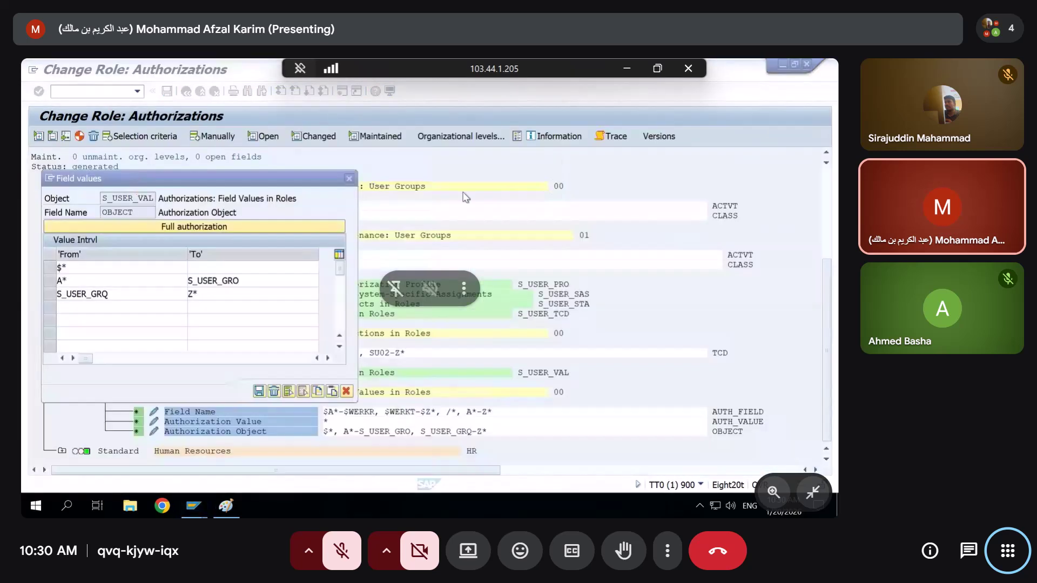
left_click(346, 391)
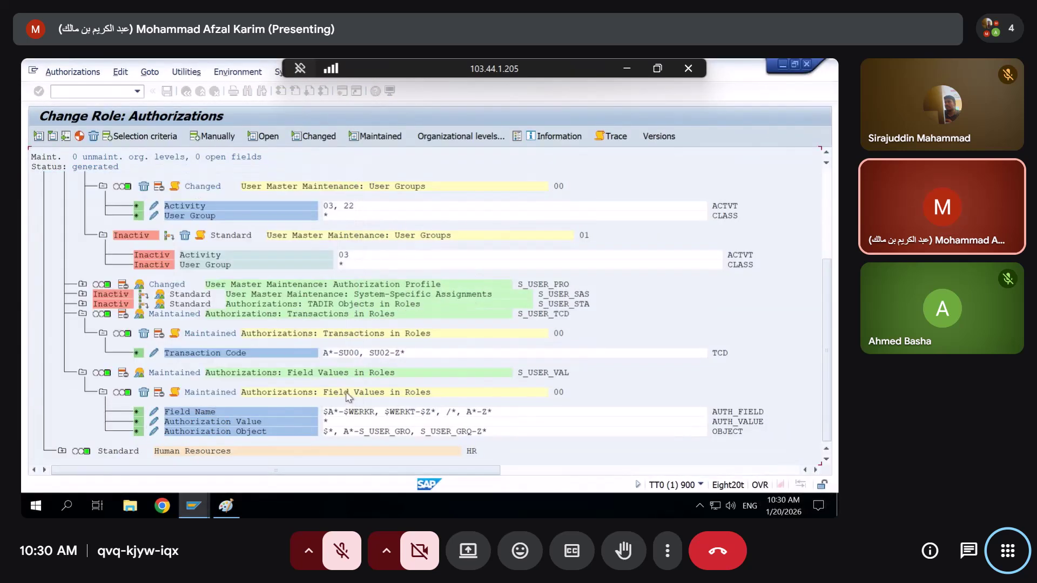
In ZSEC123, collapse the Basis objects and expand Cross-application Authorization Objects
scroll(61, 397, "up", 2)
scroll(61, 397, "up", 1)
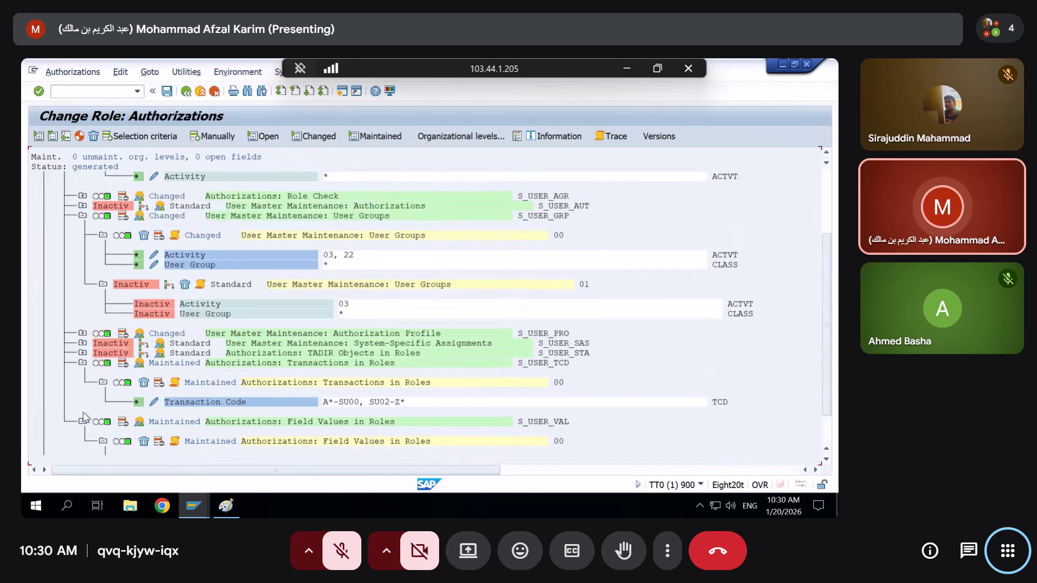
left_click(82, 421)
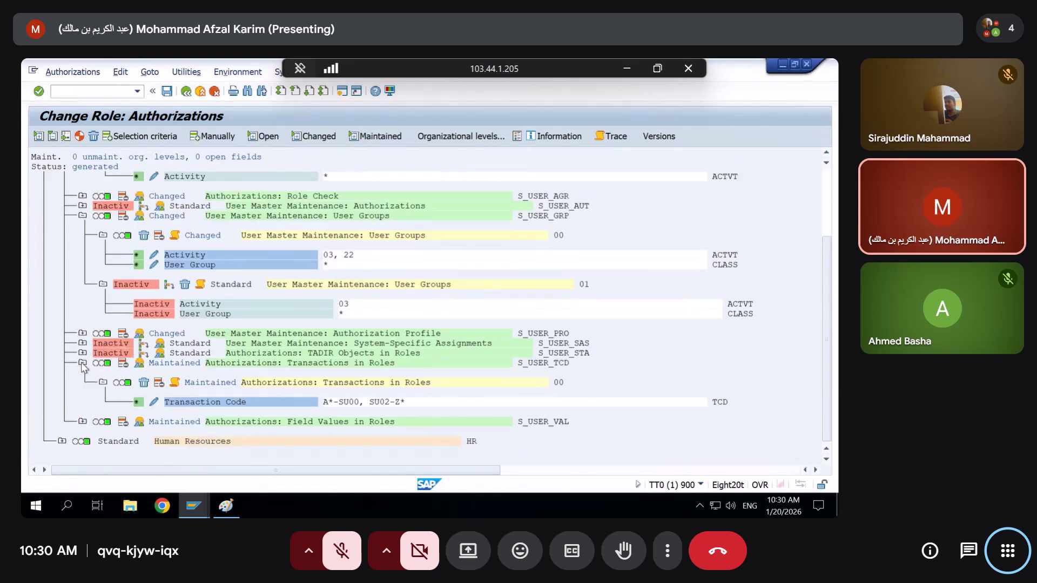
left_click(82, 362)
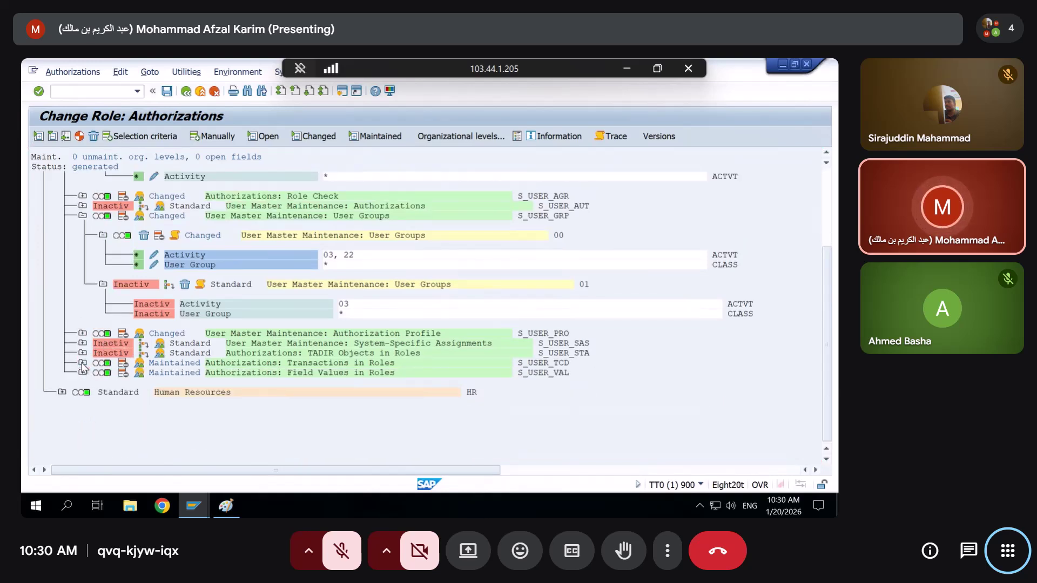
scroll(82, 357, "up", 2)
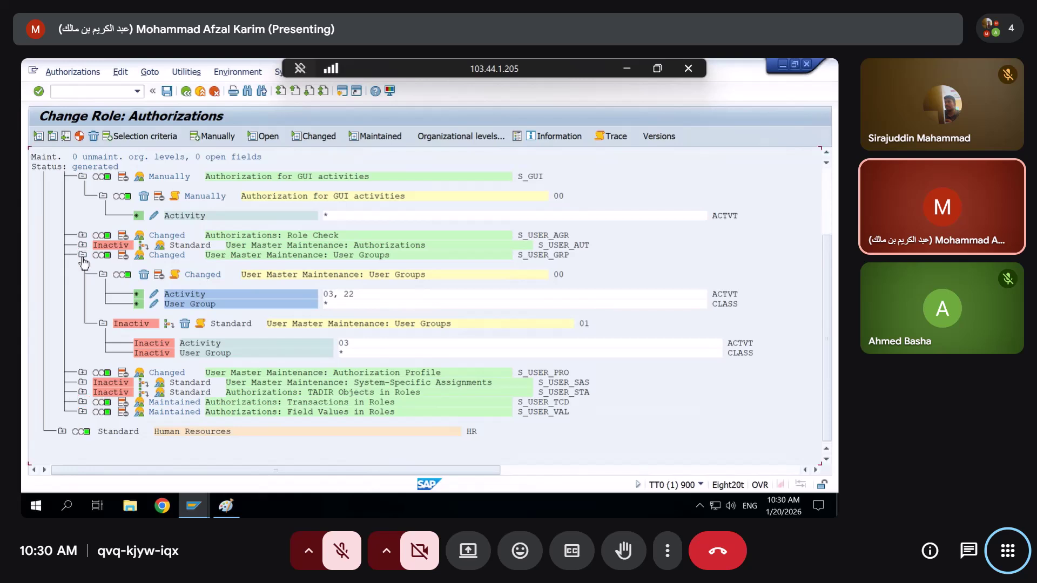
left_click(82, 254)
scroll(83, 257, "up", 3)
scroll(82, 252, "up", 1)
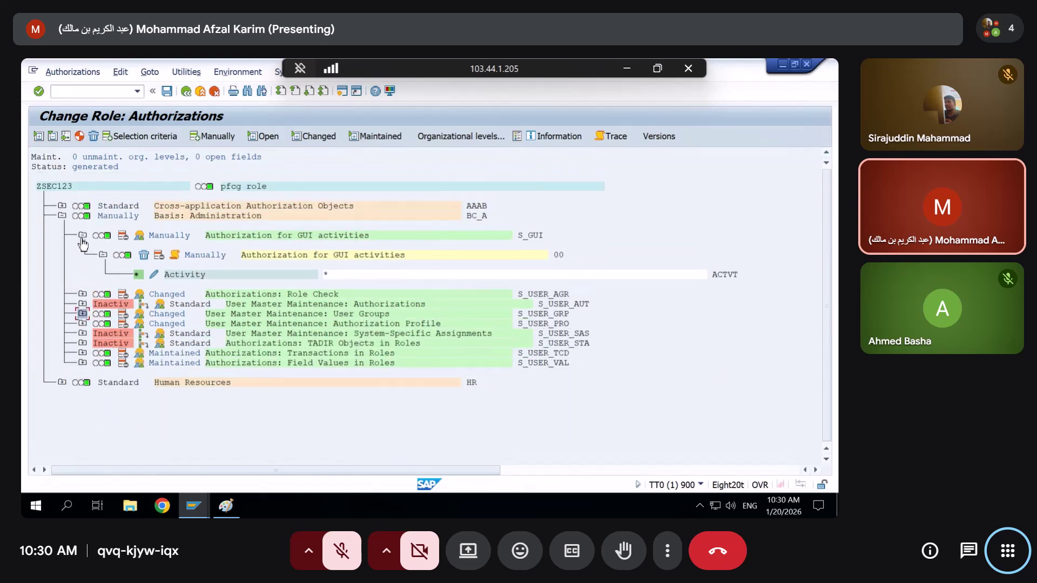
left_click(82, 236)
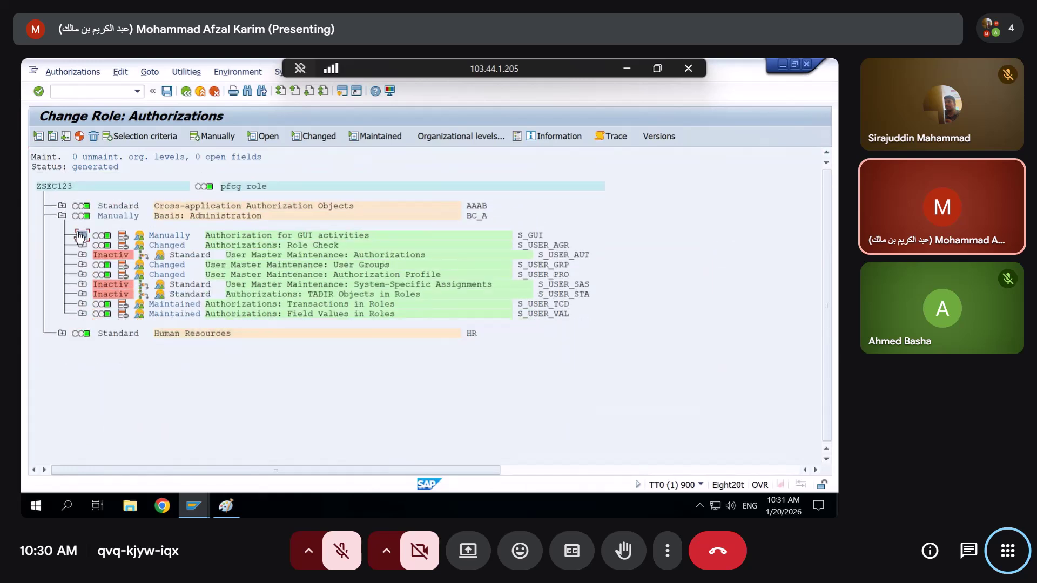
left_click(62, 206)
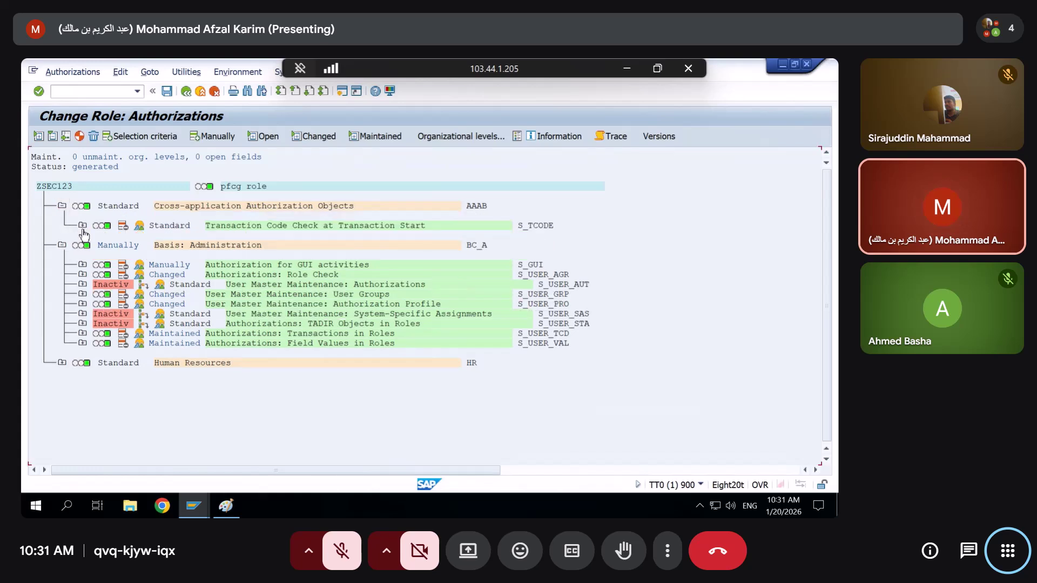
Expand S_TCODE and inspect its PFCG, SU53 transaction codes and description
left_click(82, 225)
left_click(367, 269)
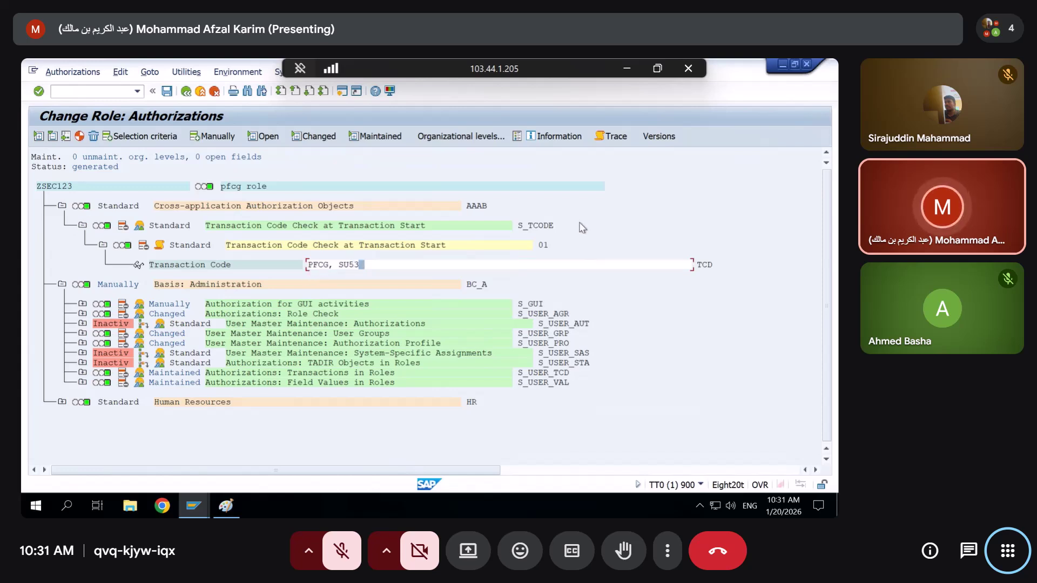
left_click(251, 246)
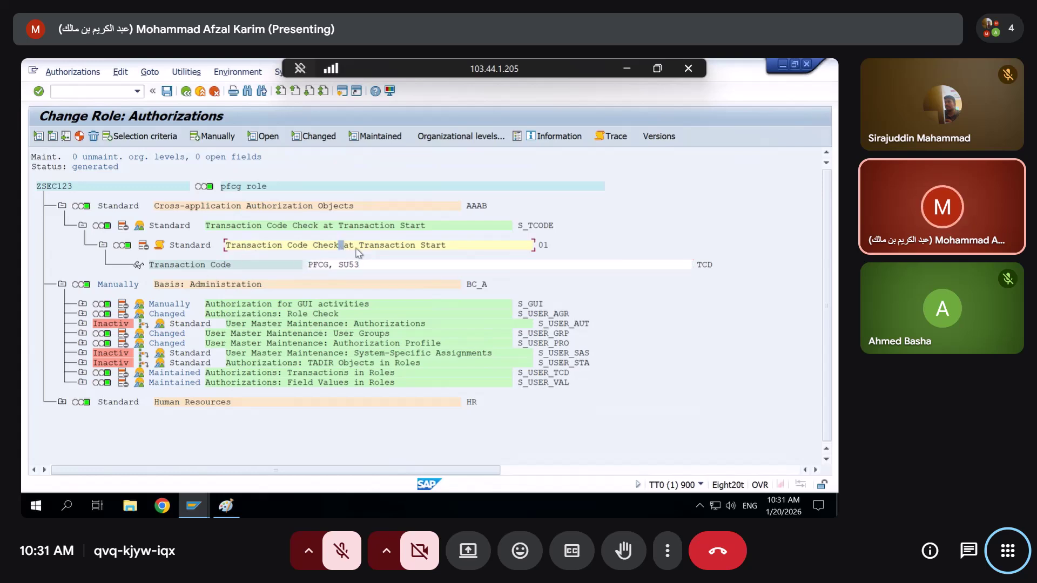
left_click(446, 249)
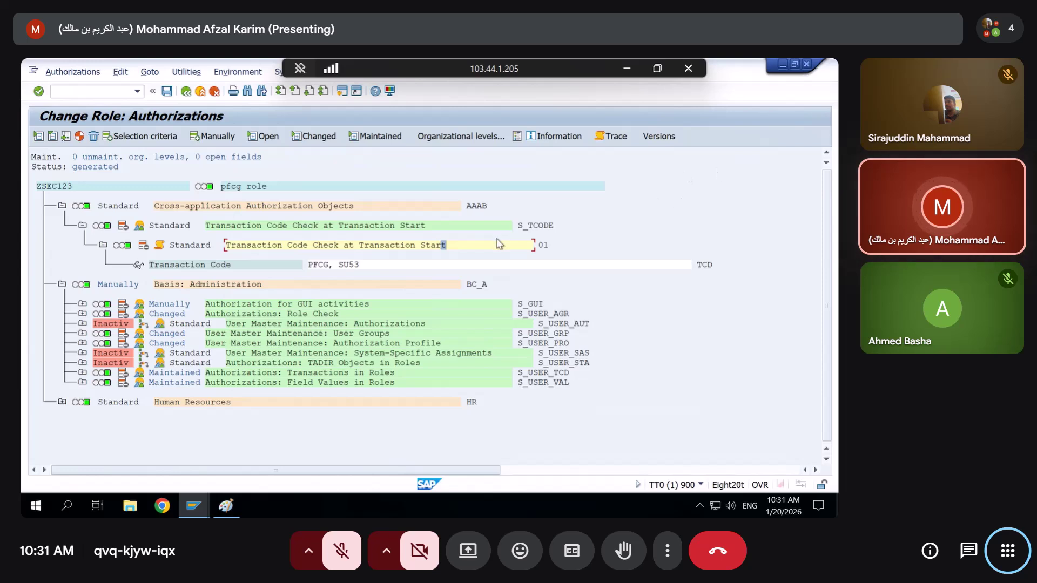
left_click(538, 227)
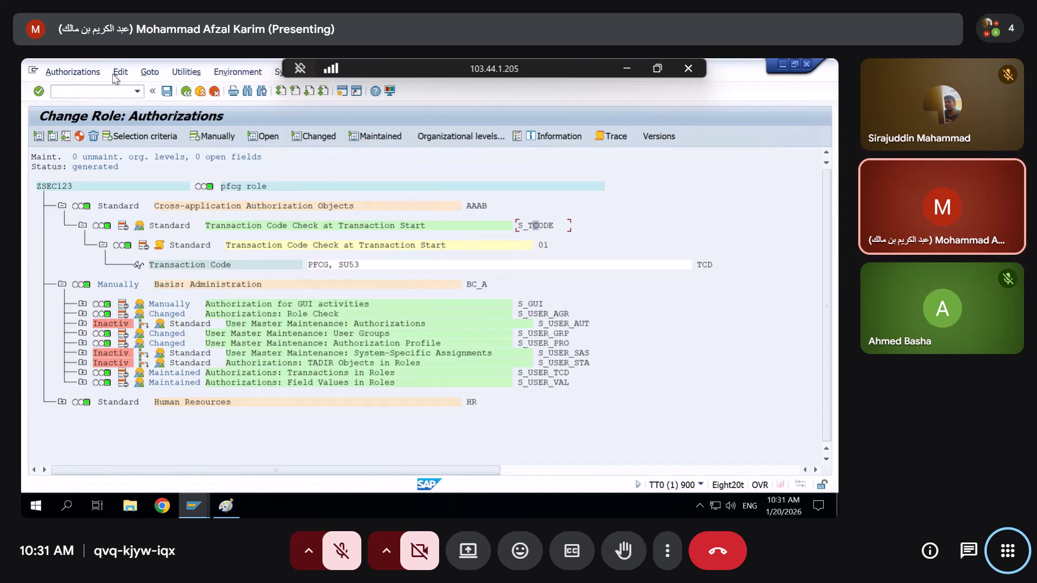
left_click(78, 90)
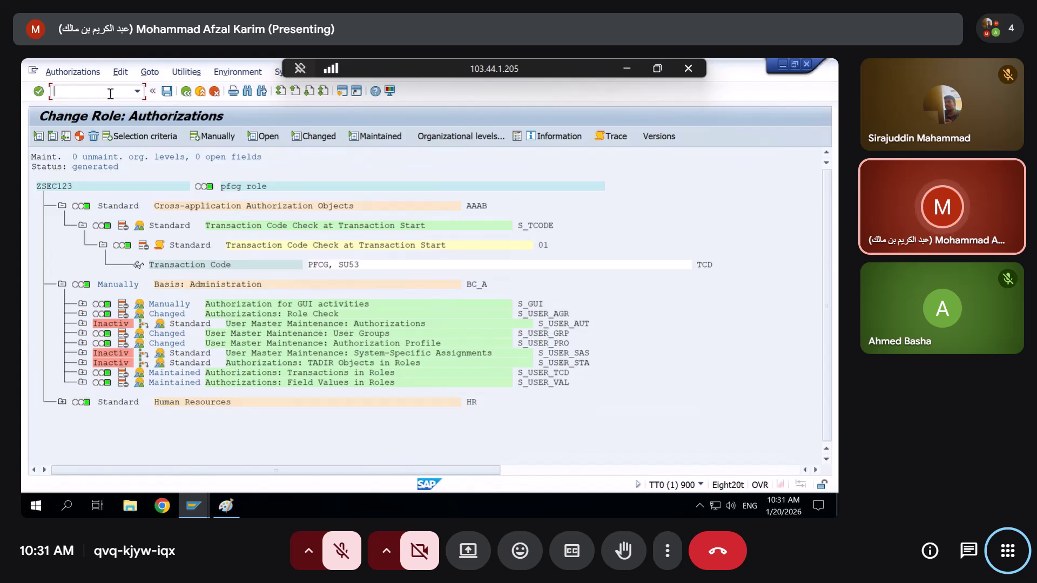
Deactivate the S_TCODE 01 authorization, then reactivate it, keeping PFCG and SU53
left_click(143, 246)
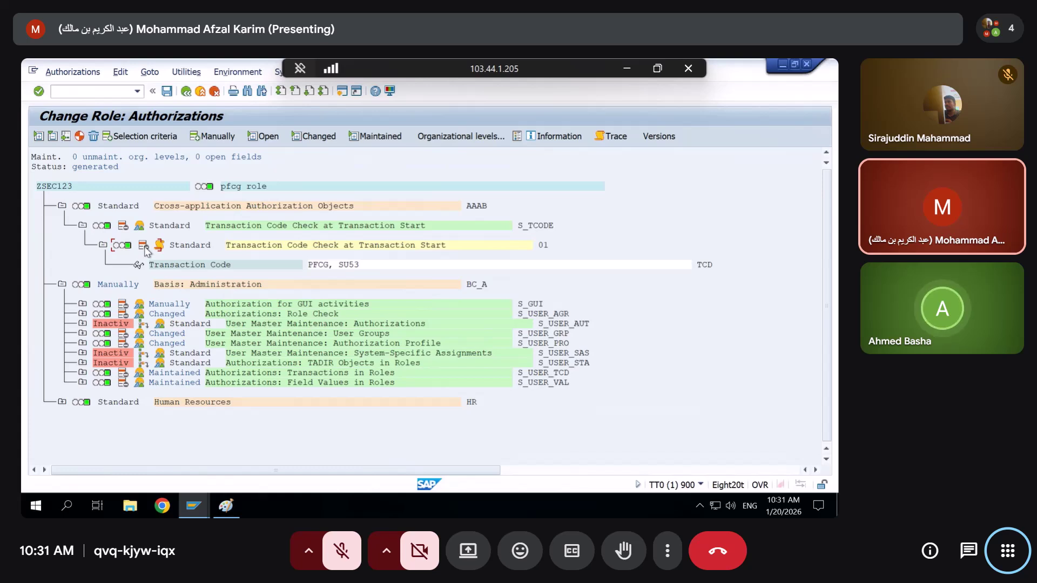
left_click(144, 246)
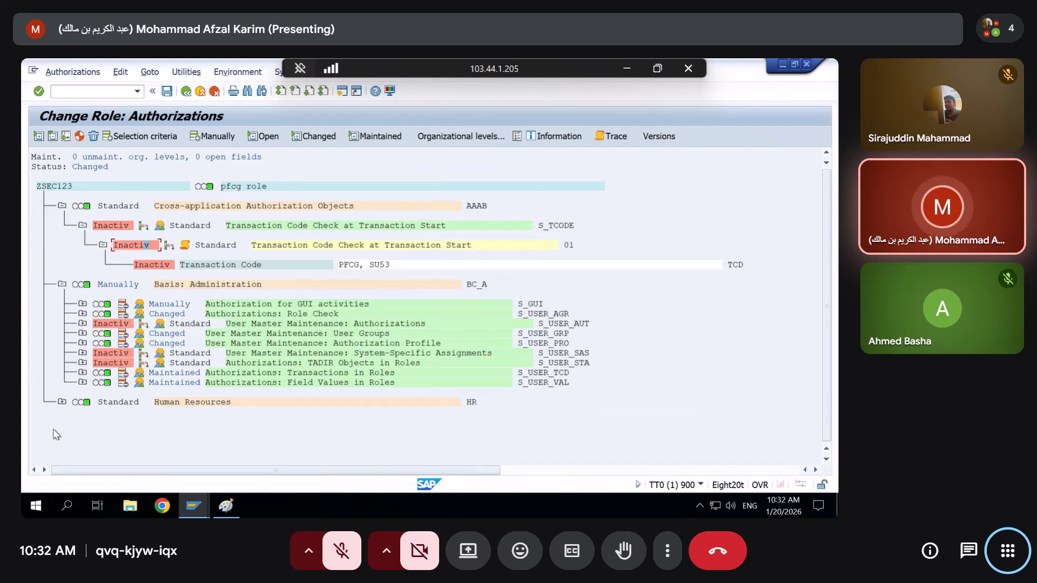
left_click(162, 245)
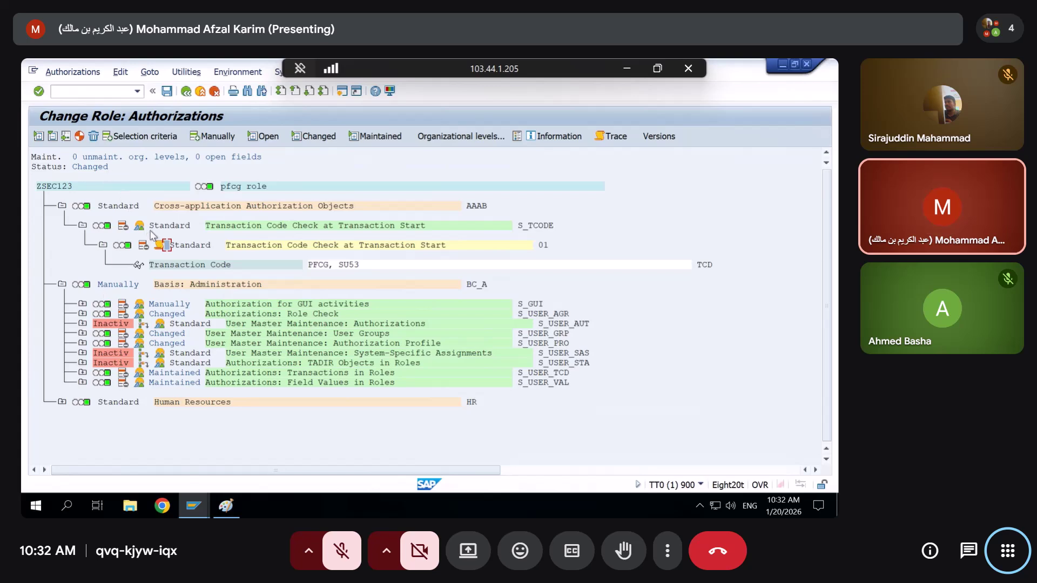
left_click(367, 265)
left_click(528, 316)
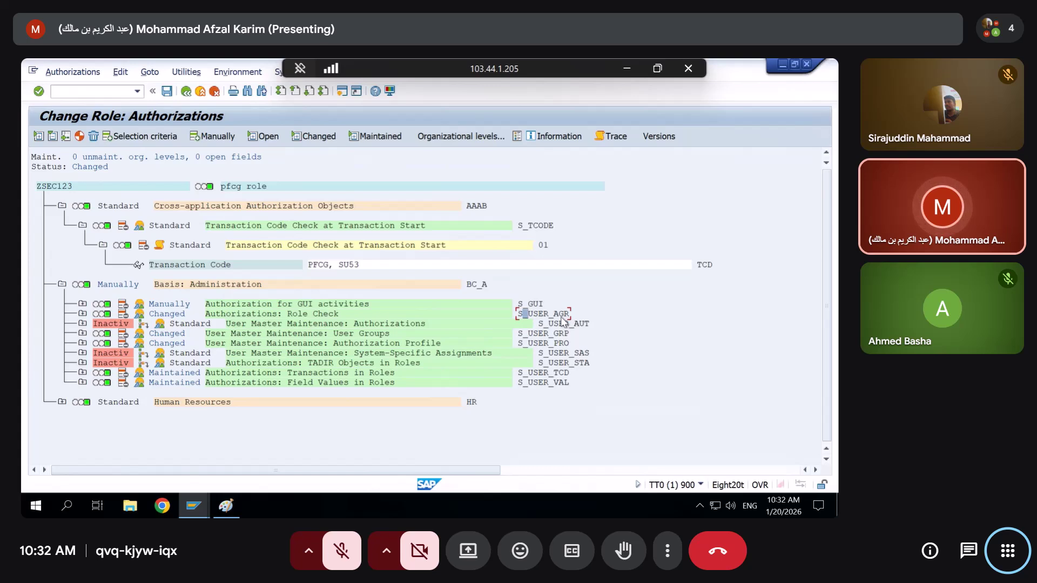
left_click(538, 333)
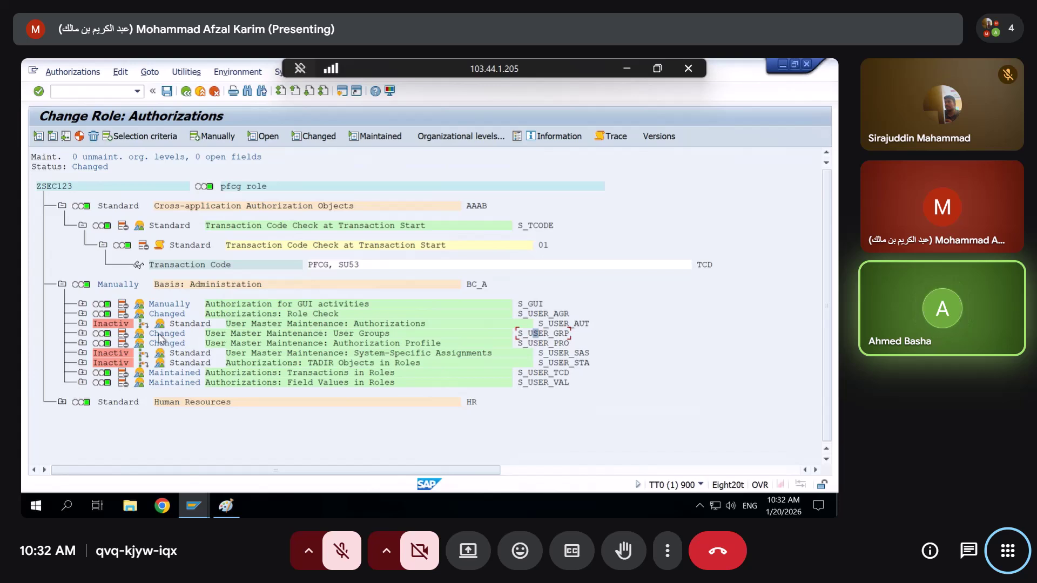
Review S_USER_GRP's activities, toggling 01 Add or Create off again so 03 and 22 remain
left_click(82, 333)
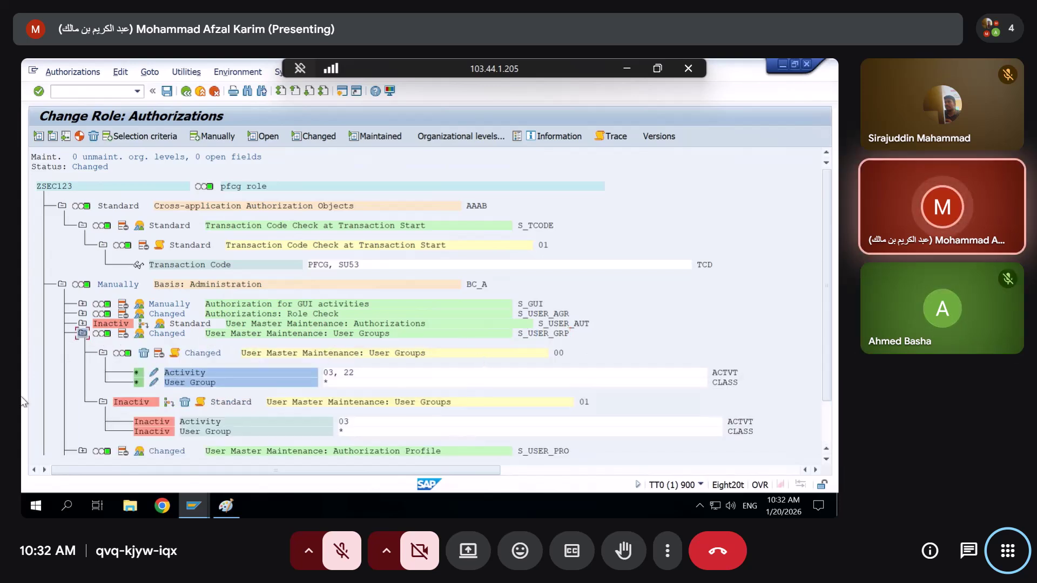
left_click(154, 372)
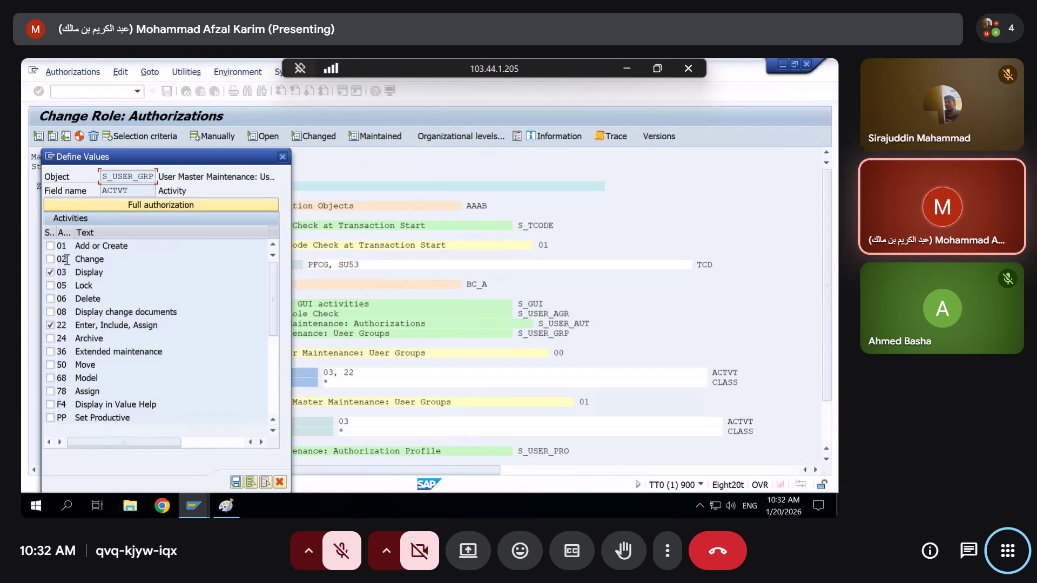
left_click(51, 245)
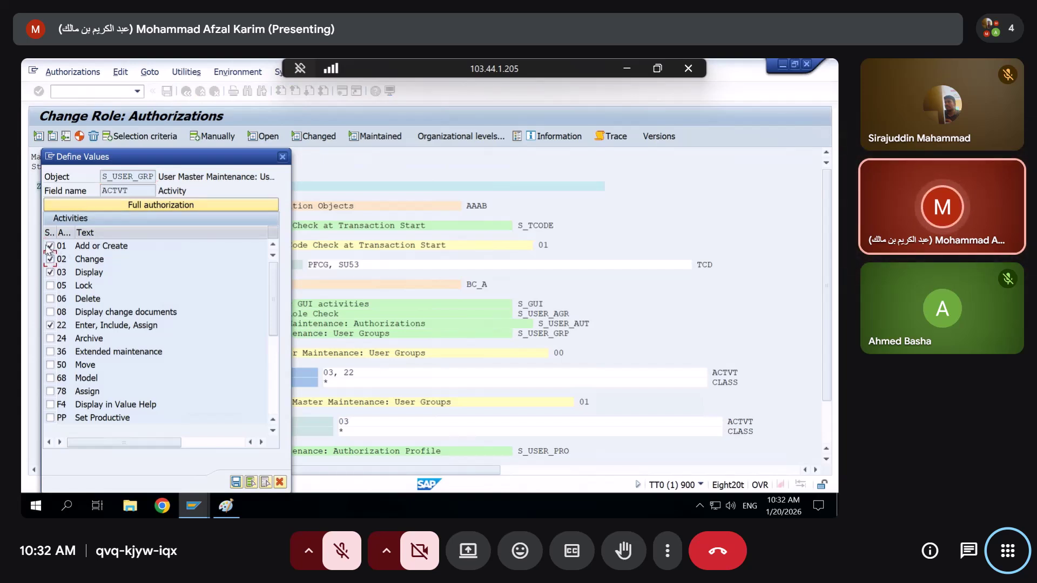
double_click(50, 259)
left_click(50, 298)
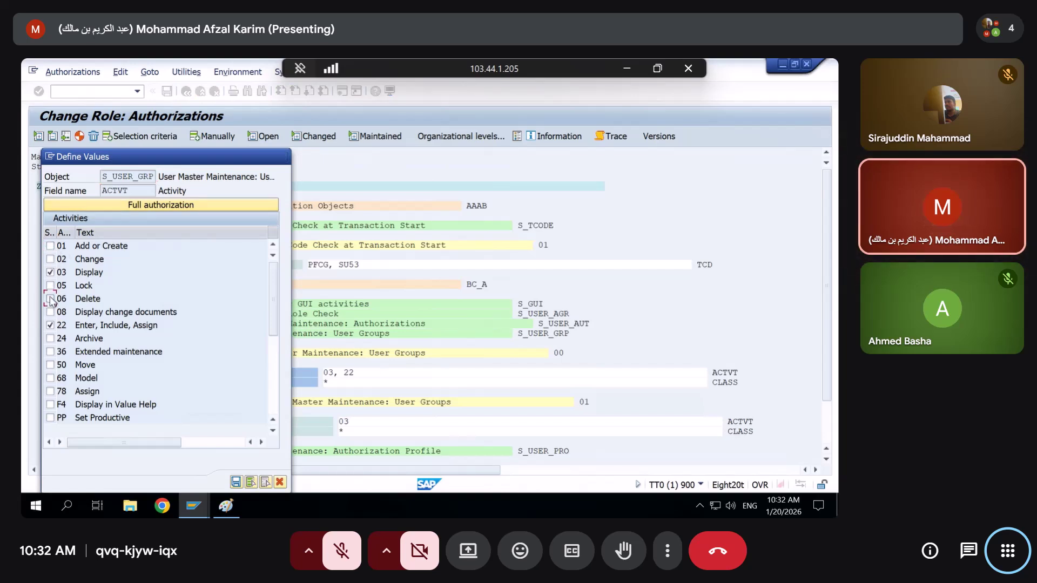
scroll(69, 387, "down", 4)
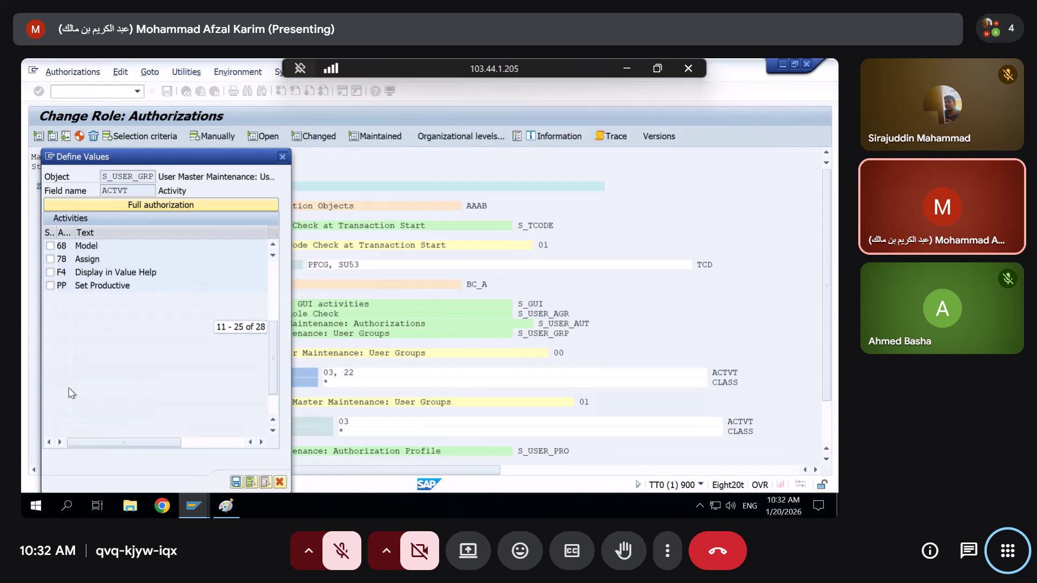
scroll(69, 388, "up", 4)
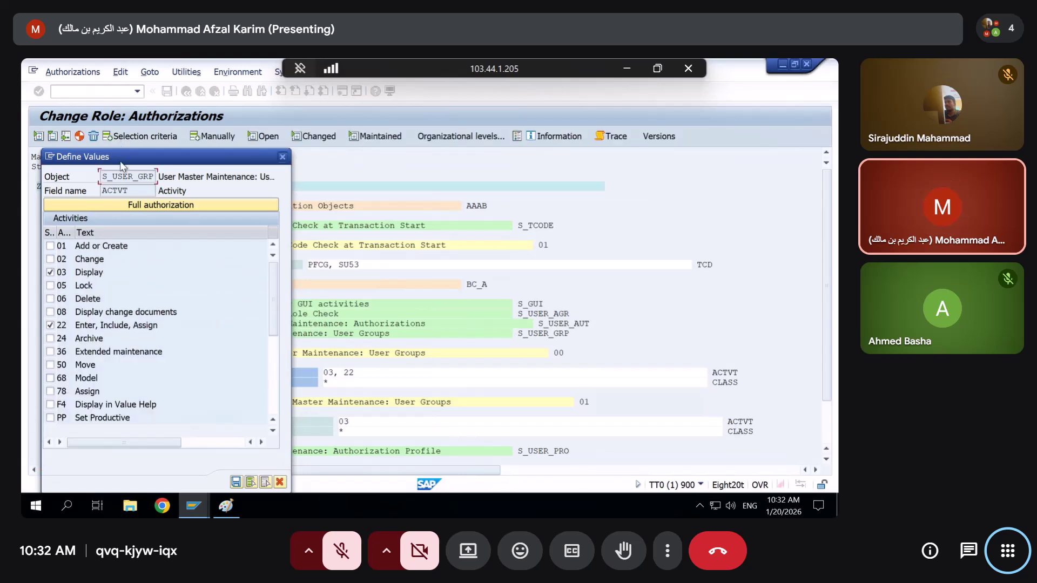
left_click_drag(102, 177, 354, 147)
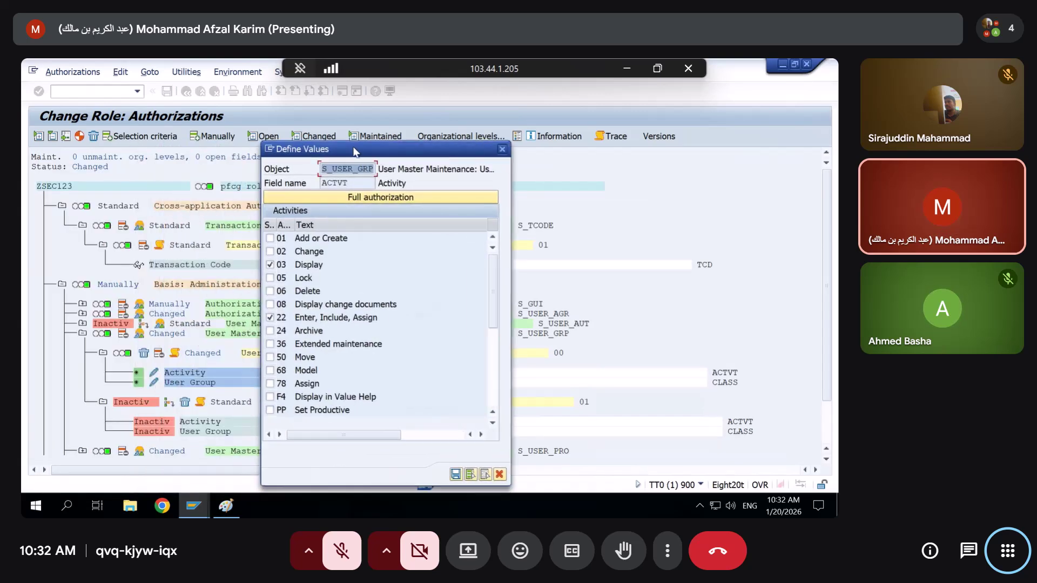
left_click(502, 149)
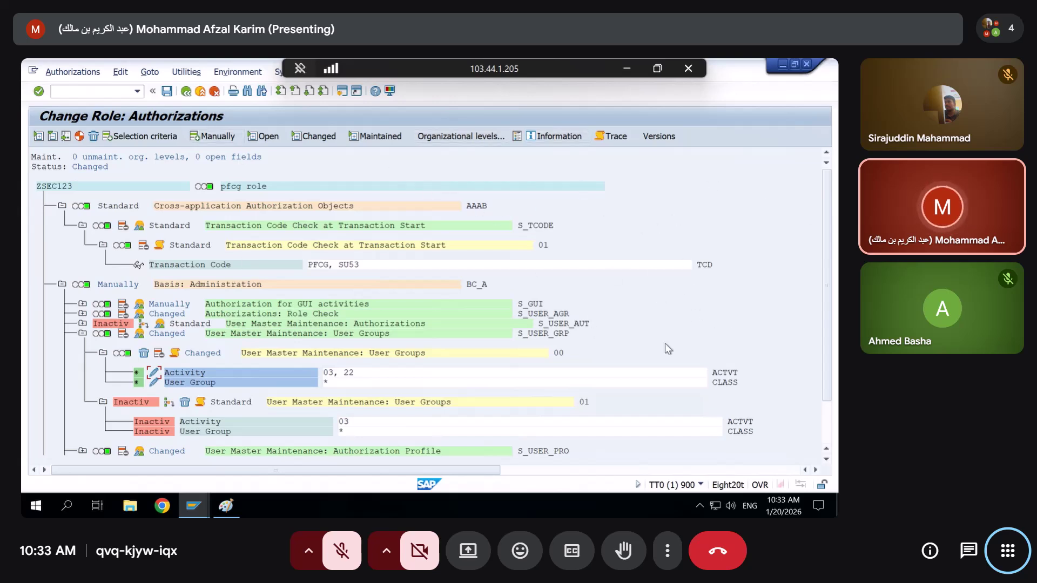
Add DL Download and UL Upload to S_USER_AGR Role Check's activity values
scroll(666, 344, "down", 1)
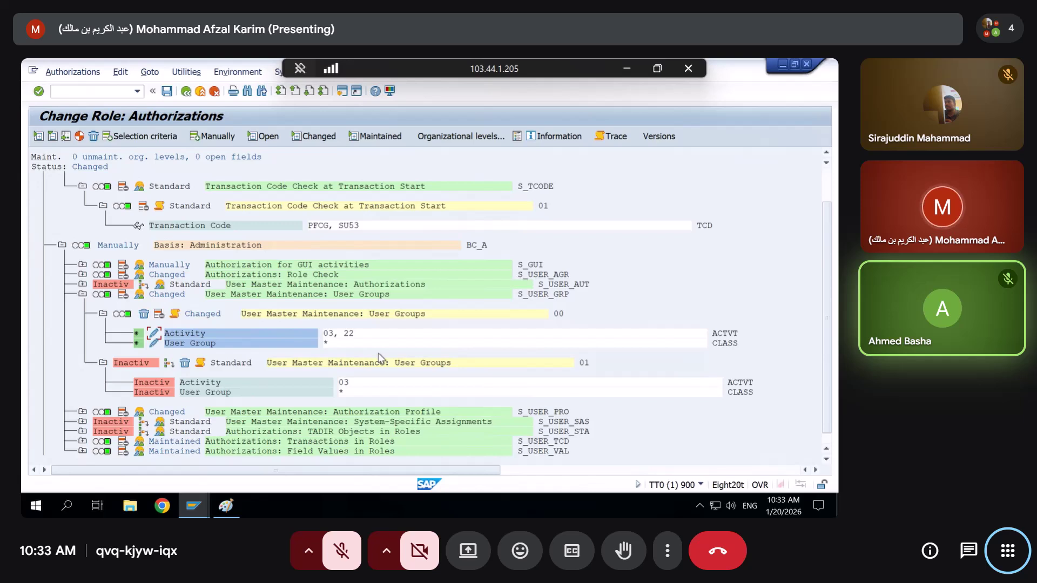
scroll(378, 354, "down", 1)
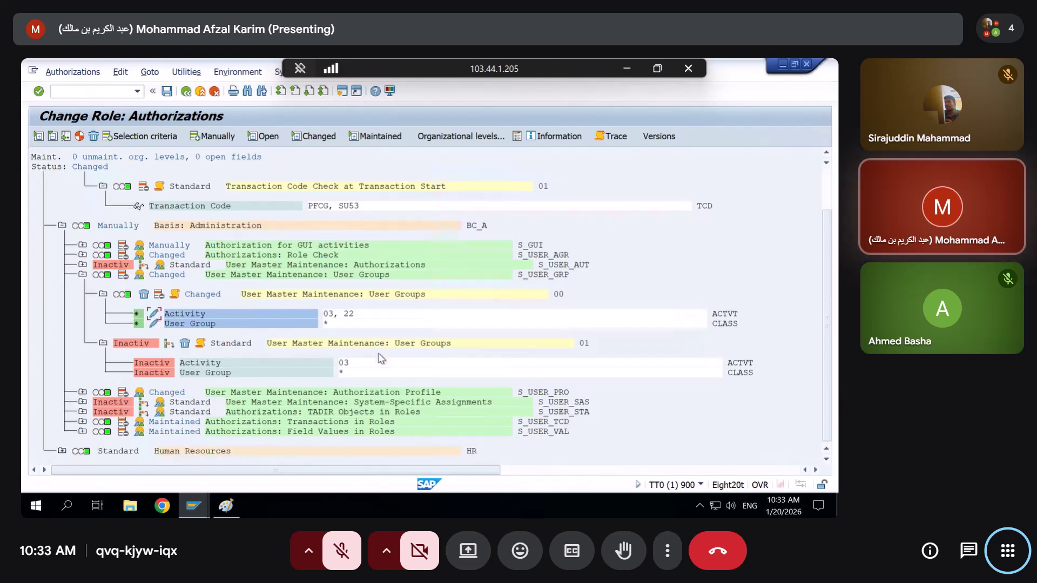
left_click(87, 276)
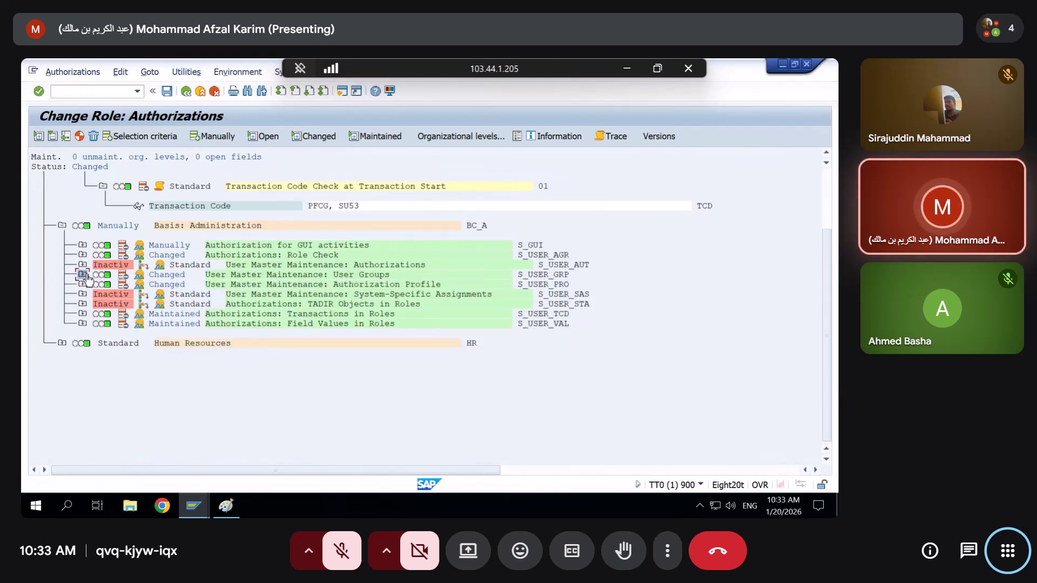
left_click(82, 246)
left_click(82, 246)
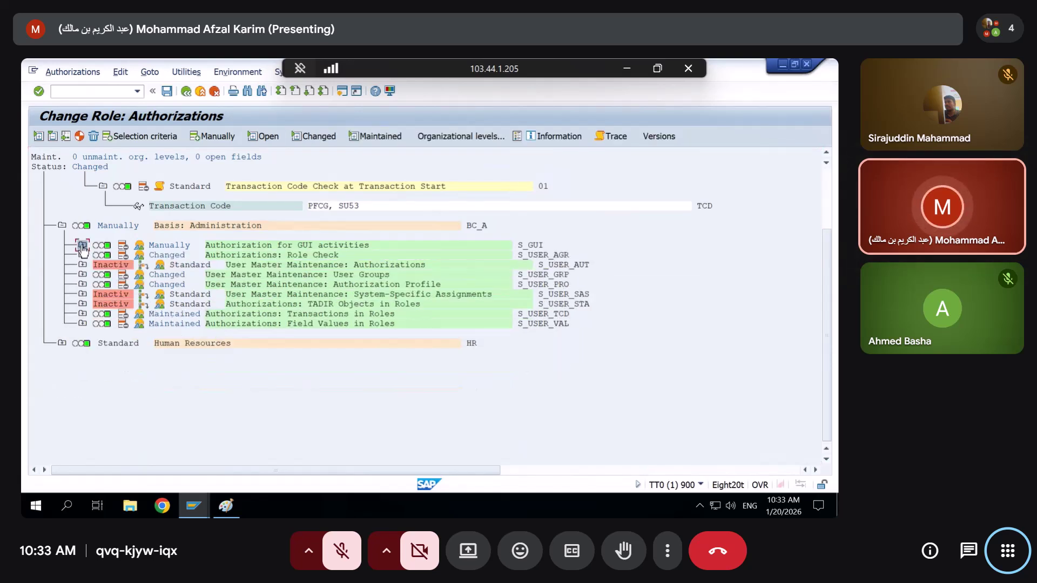
left_click(82, 255)
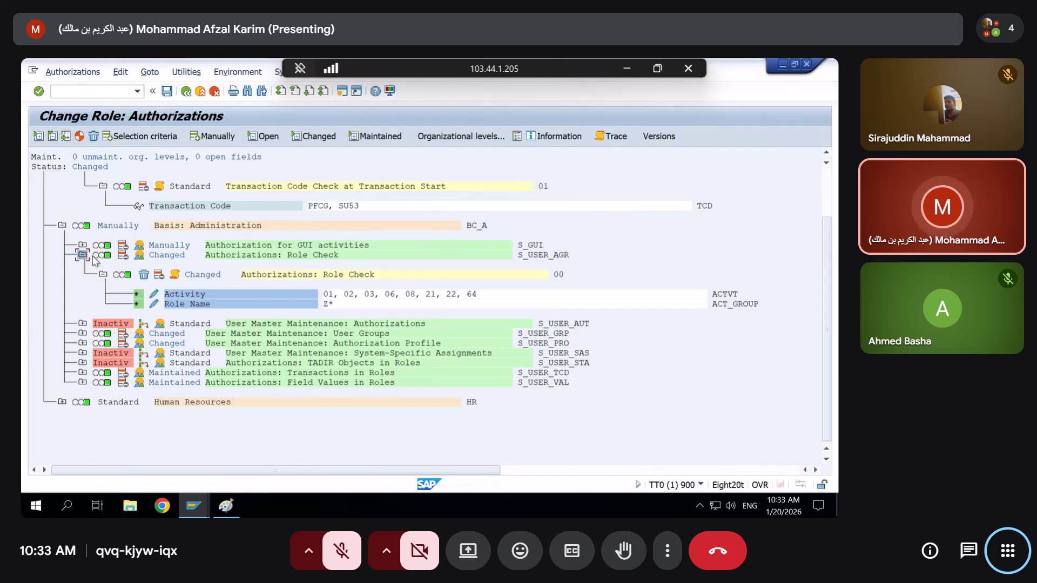
left_click(154, 294)
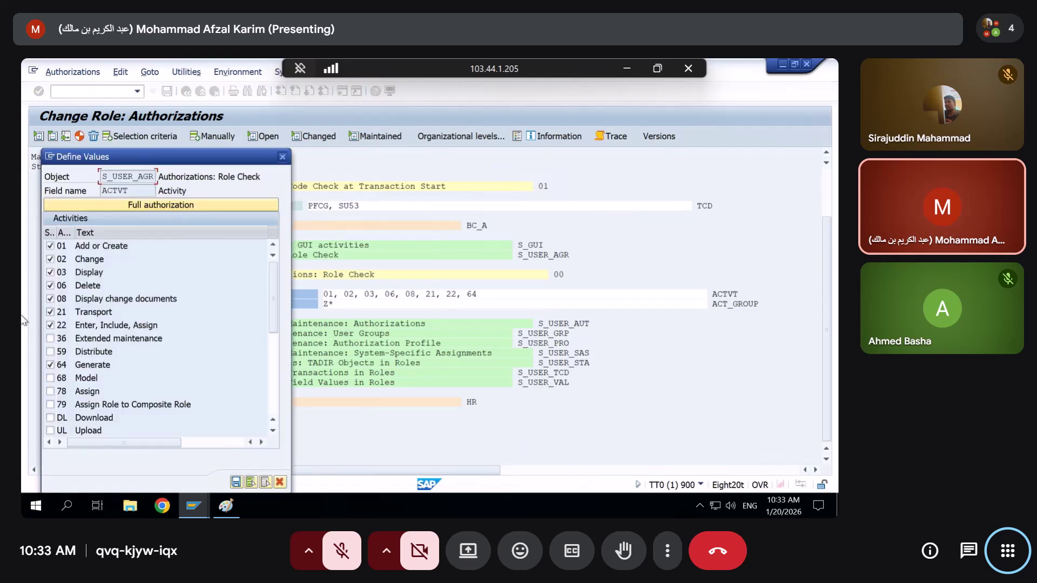
scroll(66, 382, "down", 5)
scroll(66, 381, "up", 5)
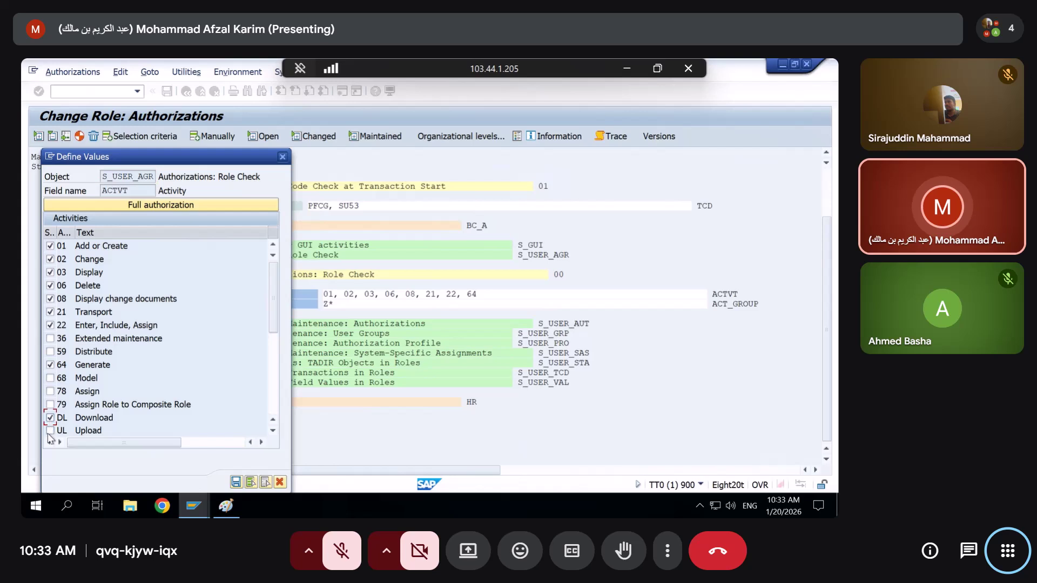
left_click(237, 482)
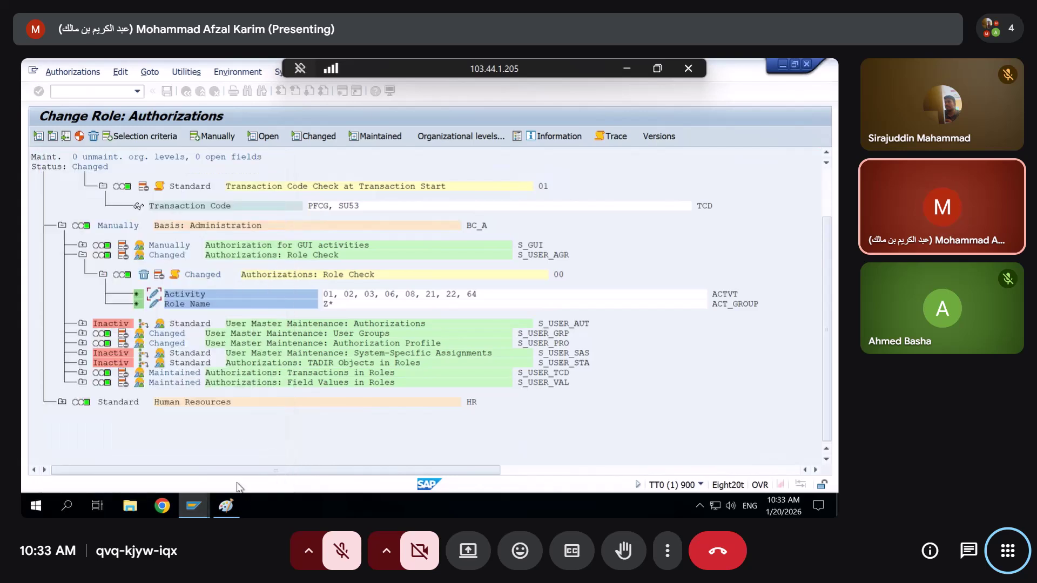
Save and generate ZSEC123's profile, then return to the Role Maintenance start screen
left_click(184, 92)
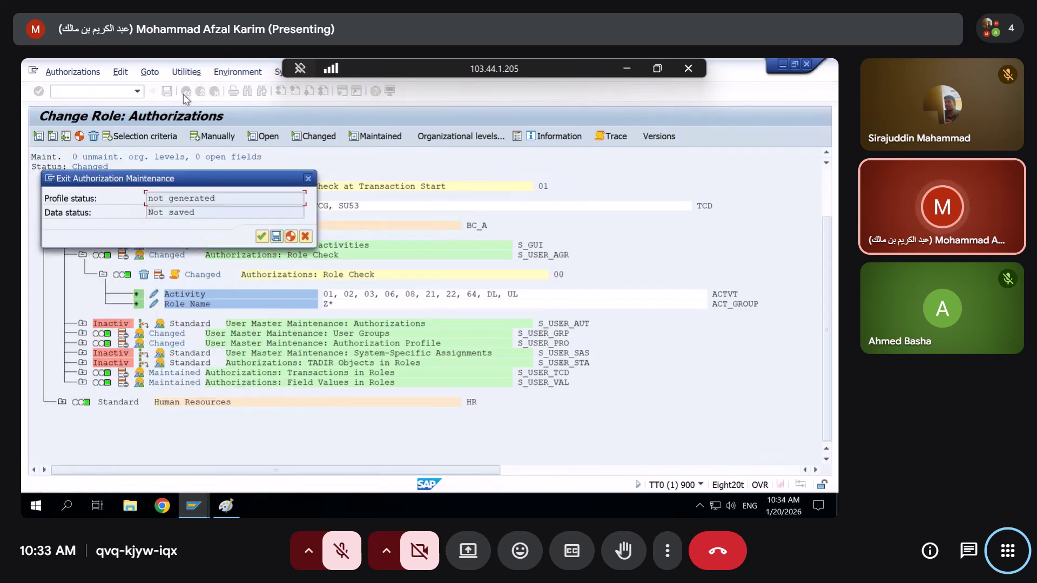
left_click(291, 237)
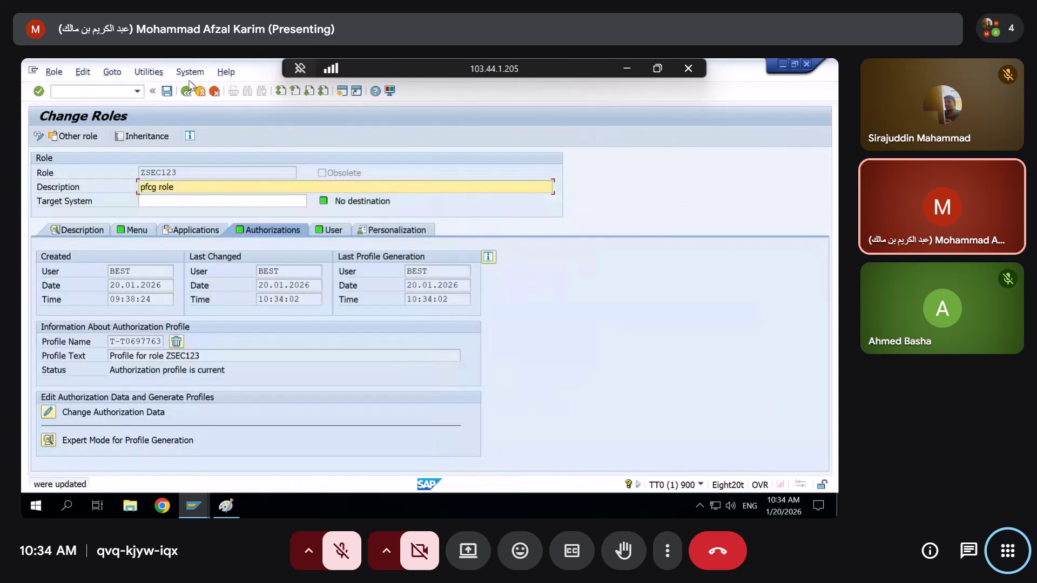
left_click(186, 92)
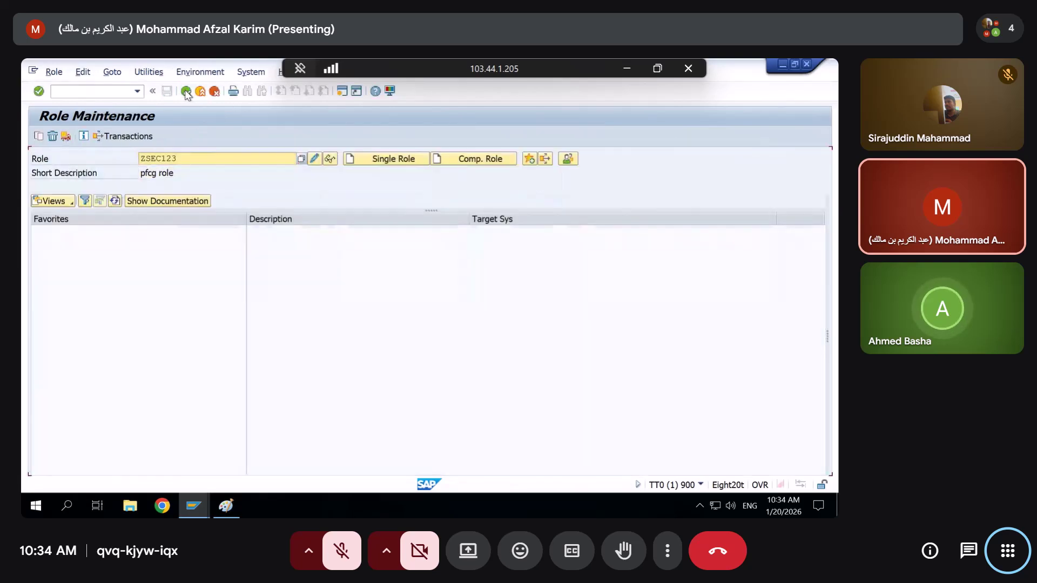
left_click(54, 72)
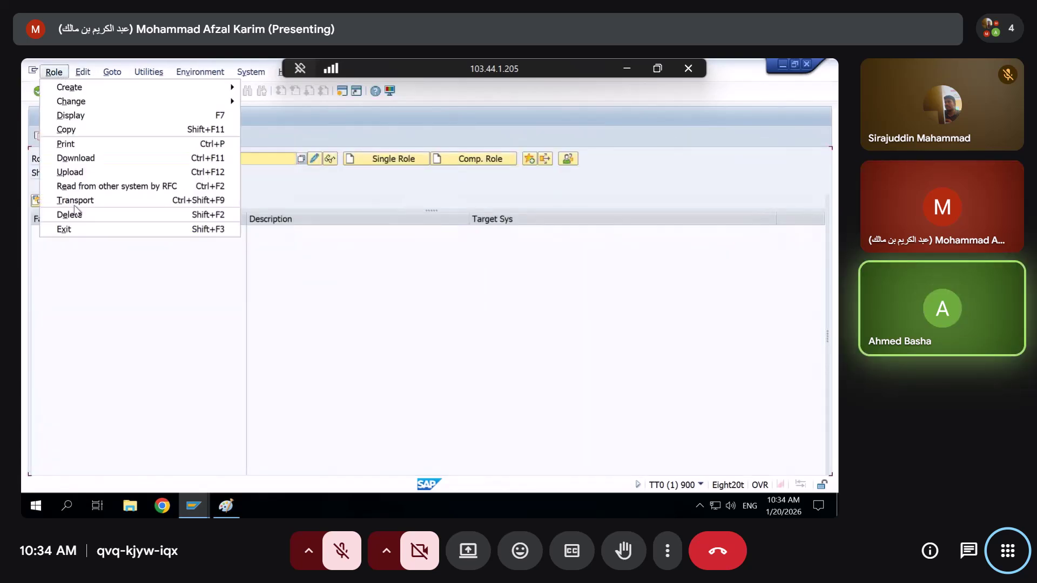
left_click(176, 265)
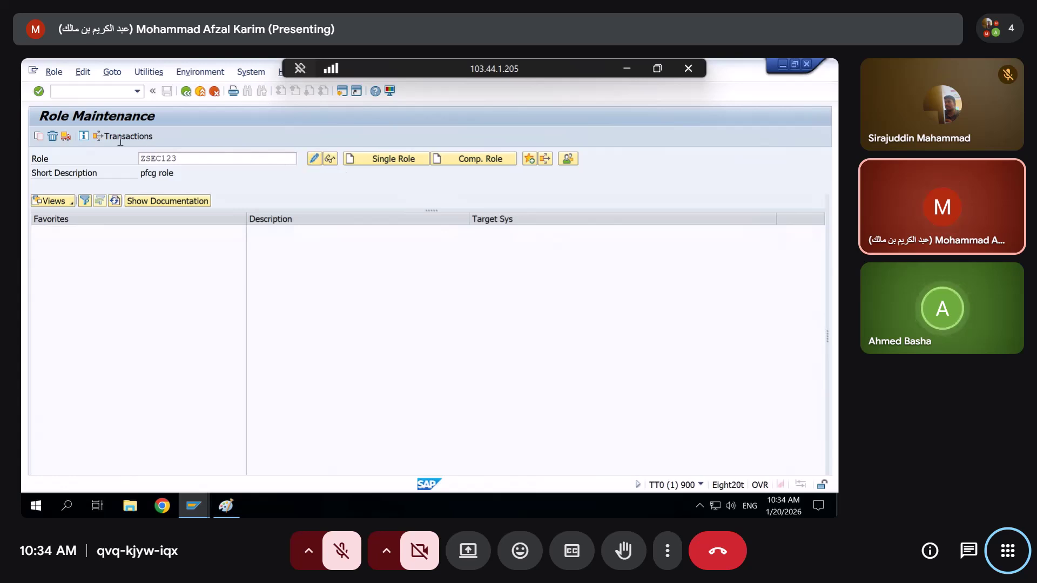
Start a transport of role ZSEC123, then cancel the customizing request prompt
left_click(65, 137)
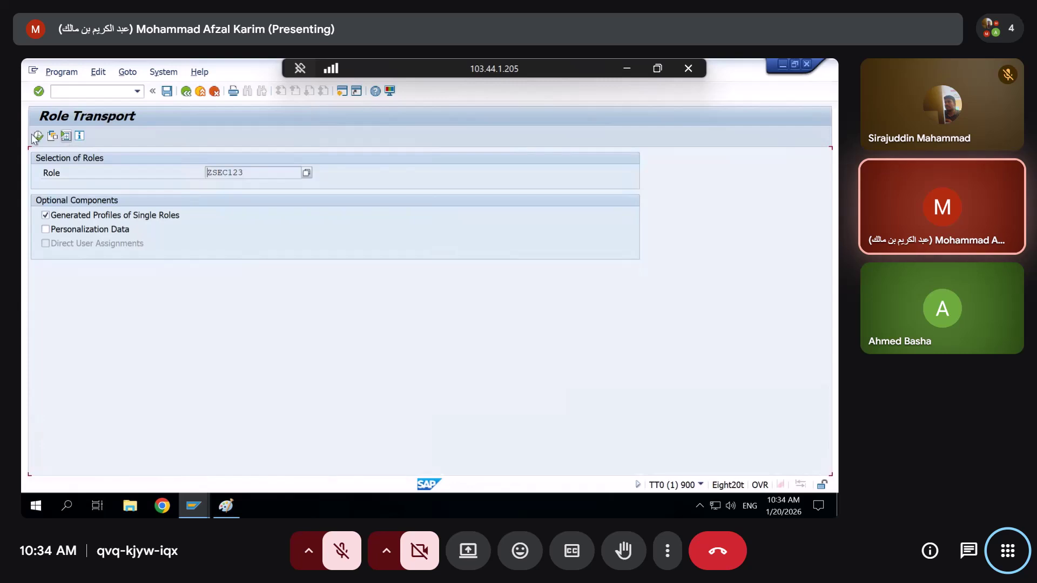
left_click(38, 136)
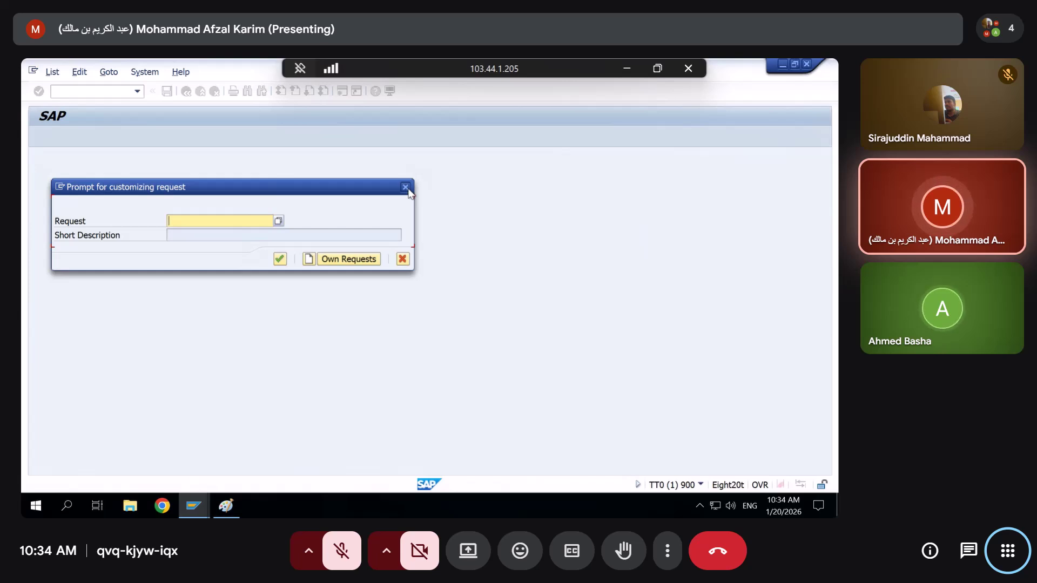
left_click(405, 187)
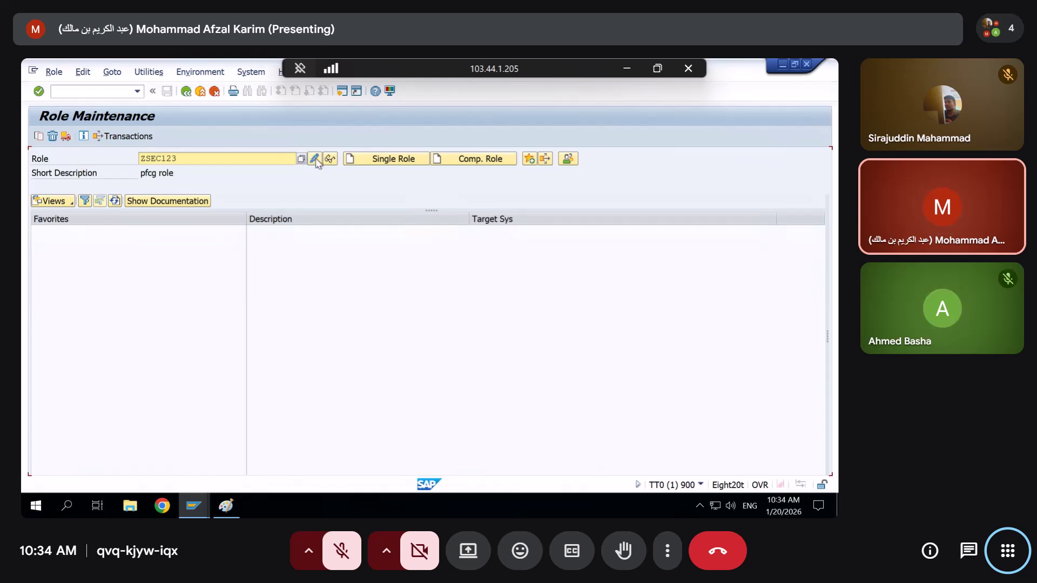
Open ZSEC123 for changing, then go back to the Role Maintenance start screen
left_click(54, 72)
left_click(59, 117)
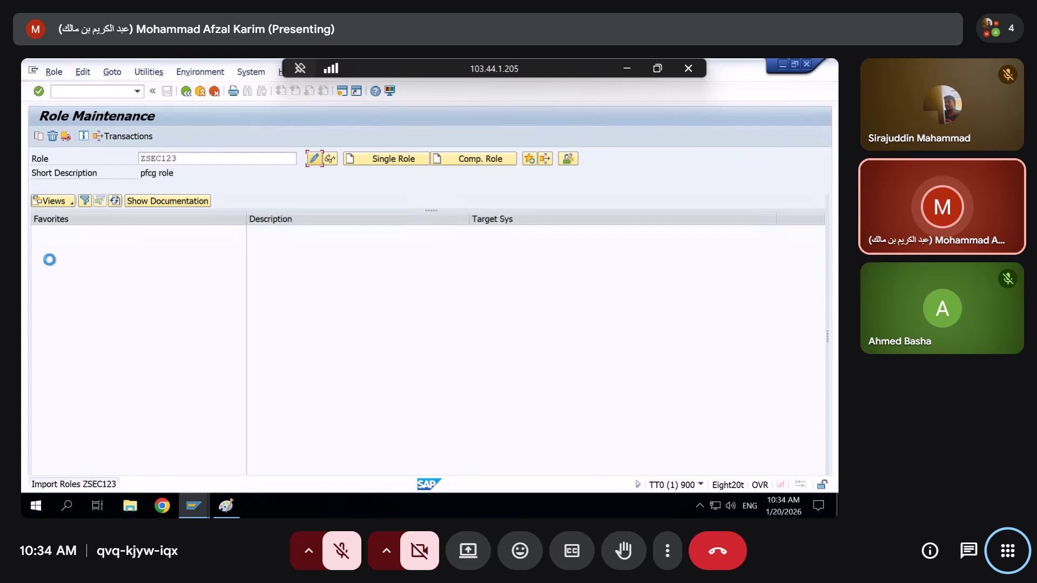
left_click(186, 91)
left_click(54, 76)
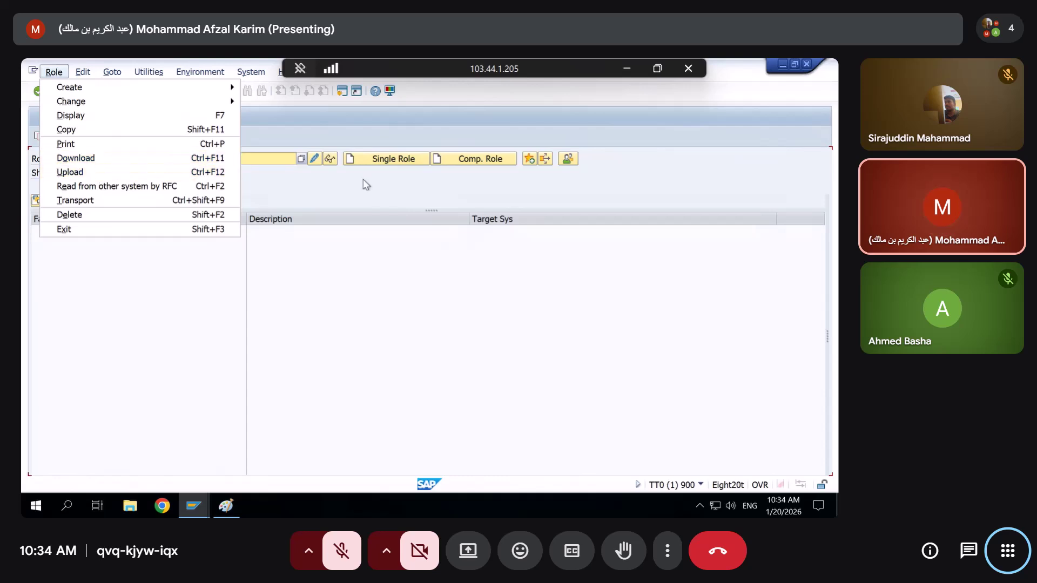
left_click(375, 134)
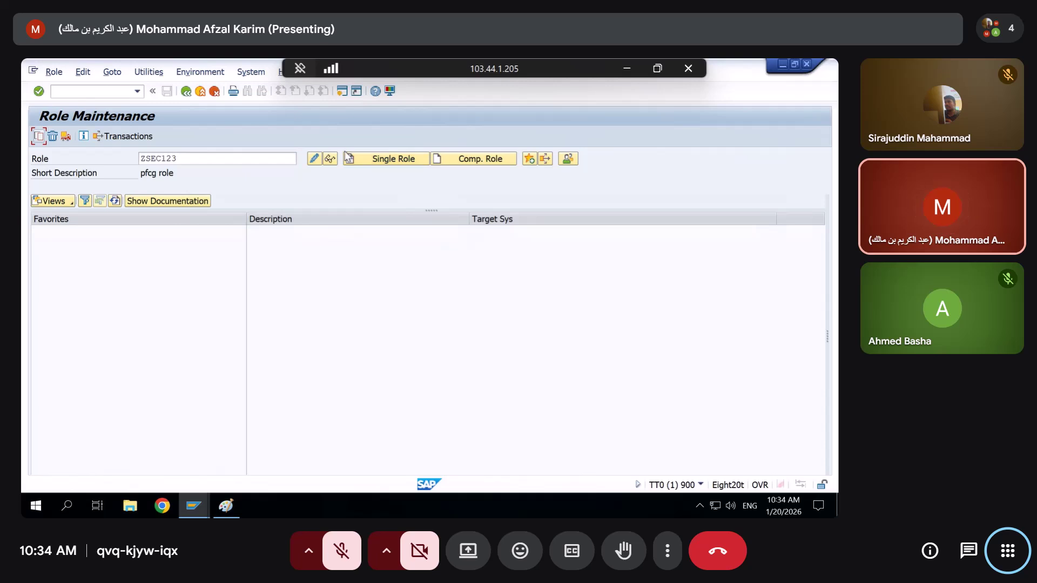
Edit ZSEC123's authorization data and expand the Basis: Administration objects, showing S_GUI and S_USER_*
left_click(313, 158)
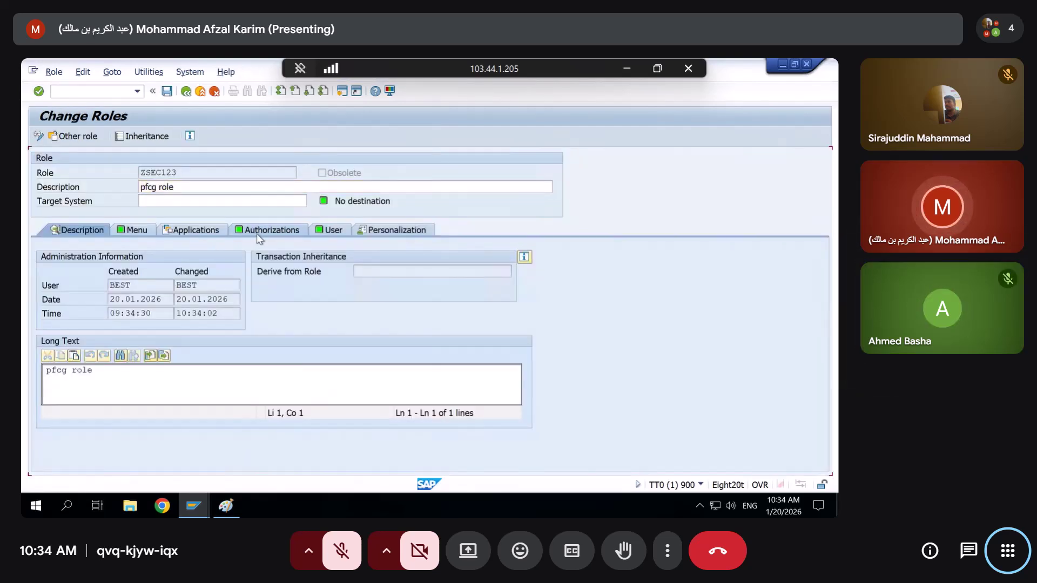
left_click(257, 232)
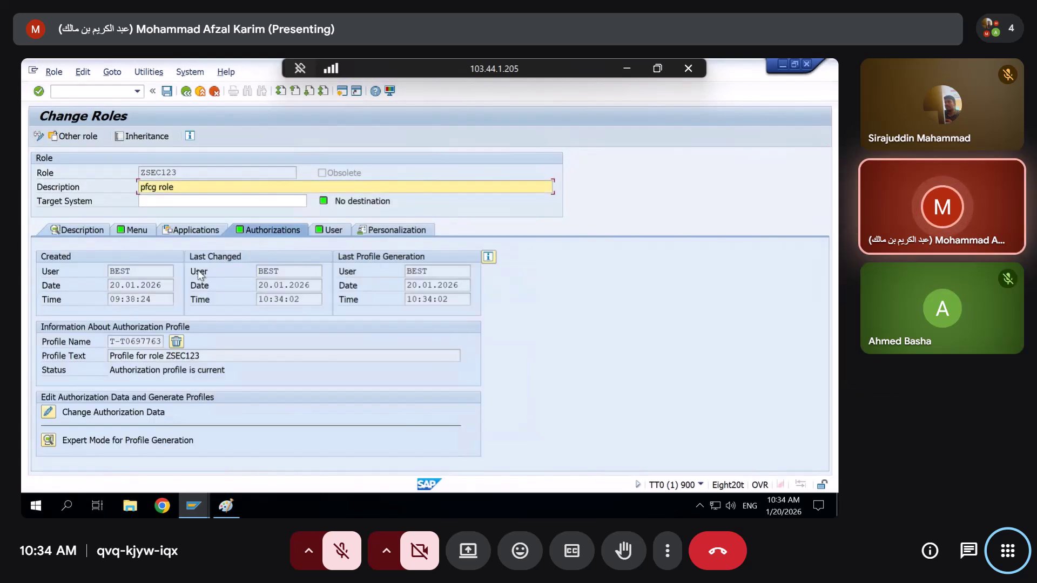
left_click(48, 413)
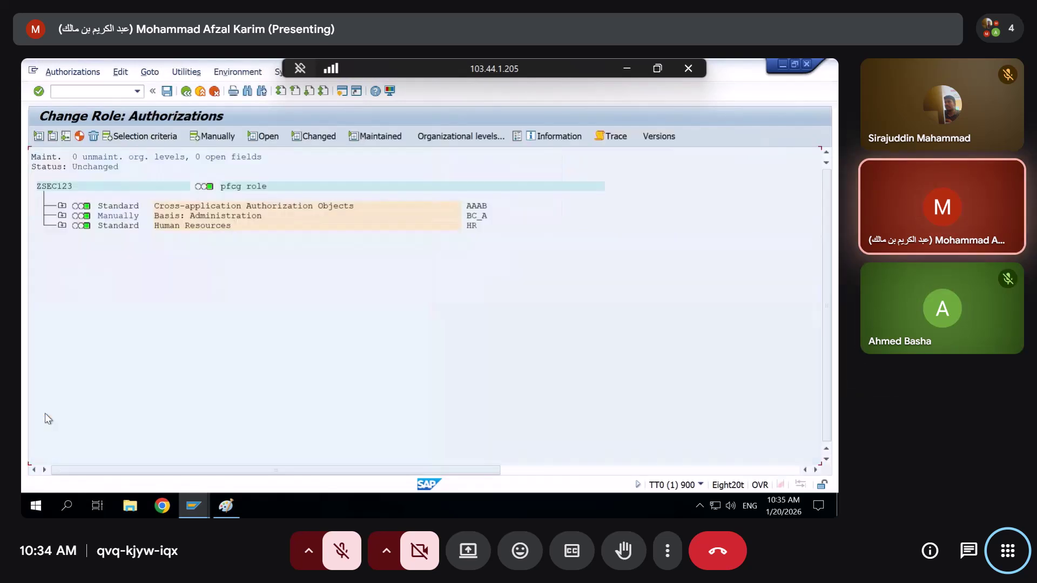
left_click(63, 216)
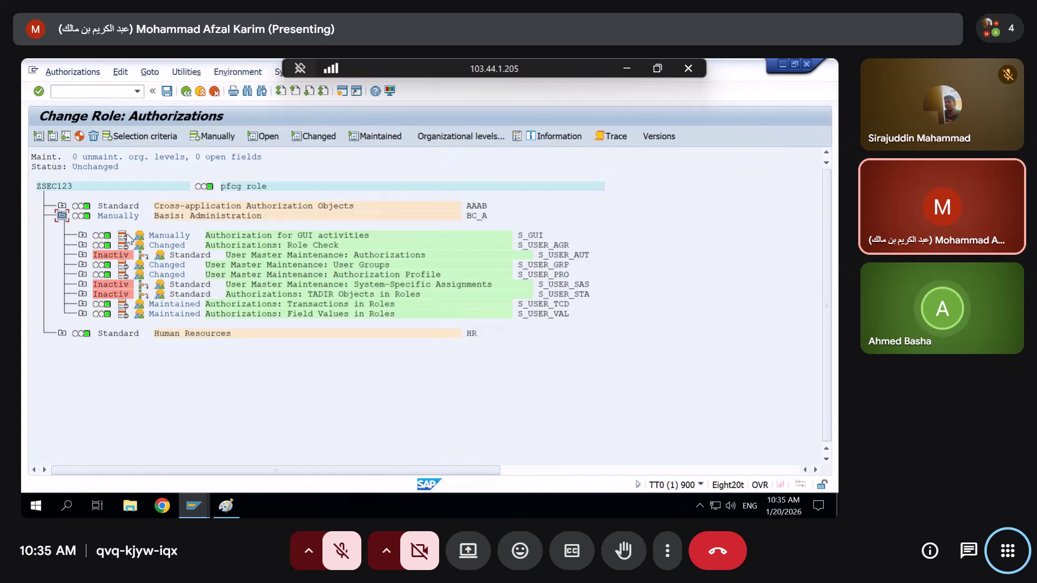
left_click(100, 246)
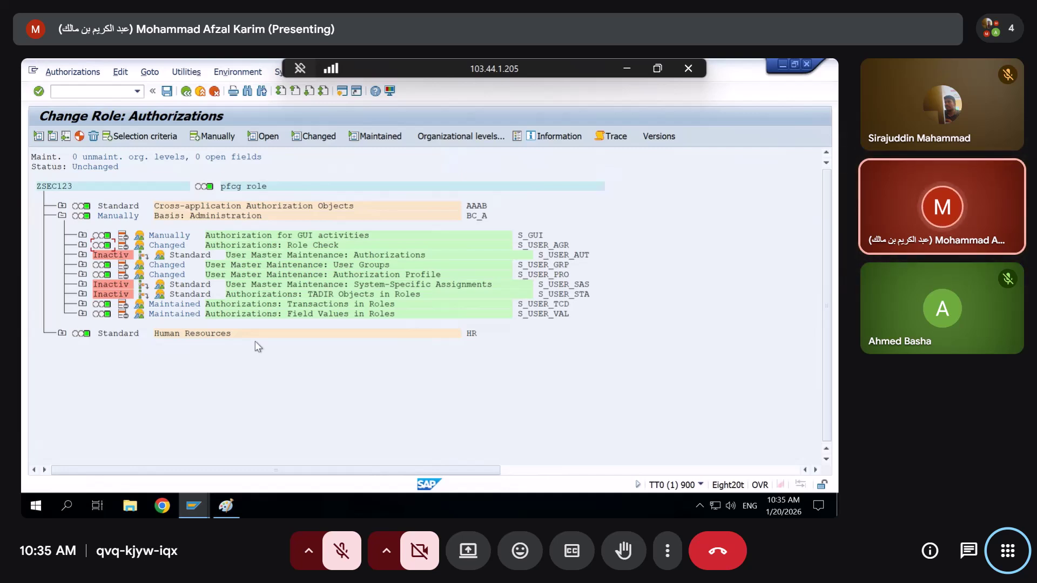
Enter Z* as S_USER_TCD's SU02 range end, save, and view menu transactions PFCG and SU53
left_click(524, 305)
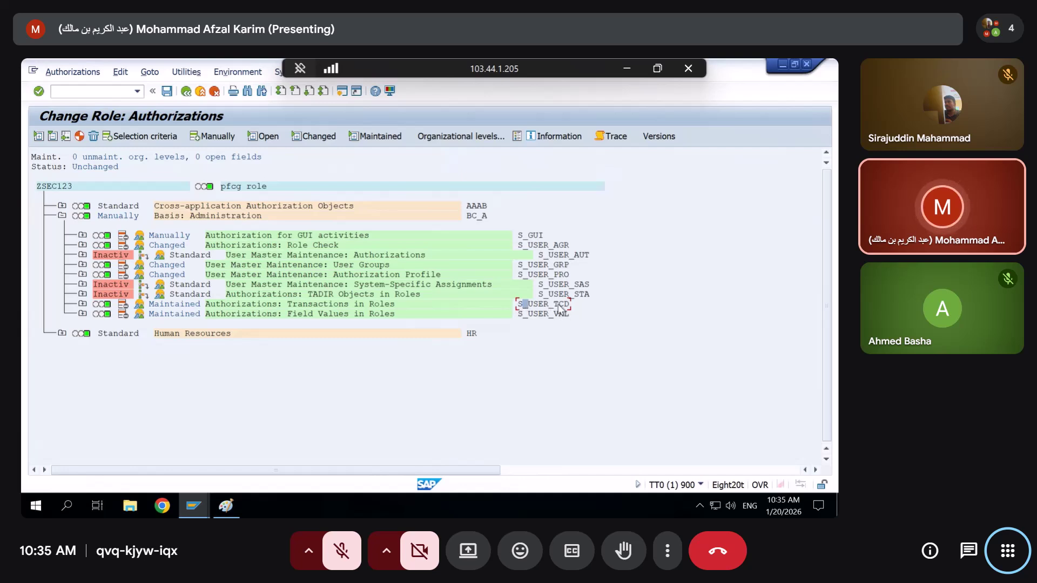
left_click(83, 305)
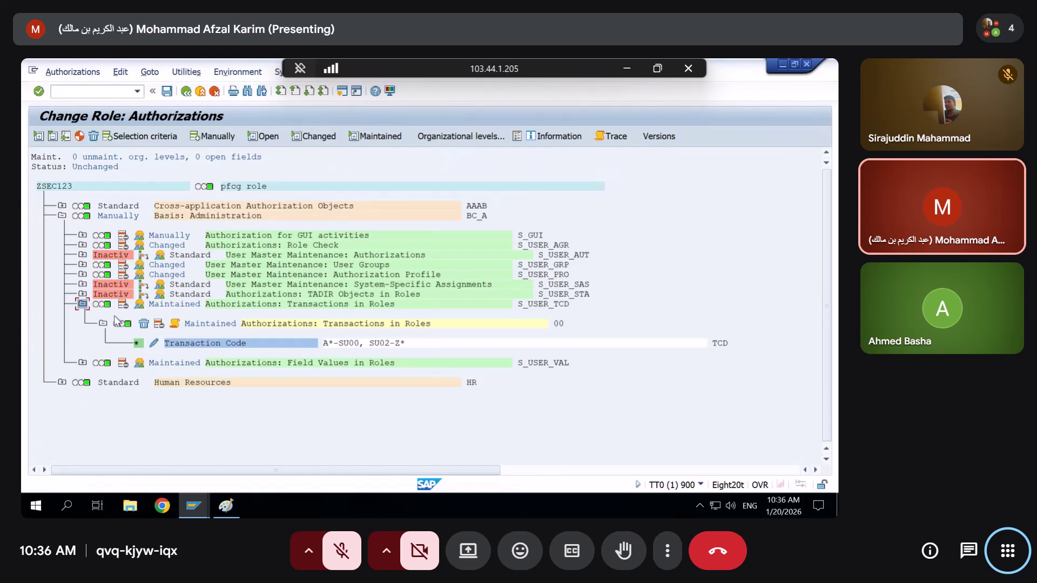
left_click(154, 344)
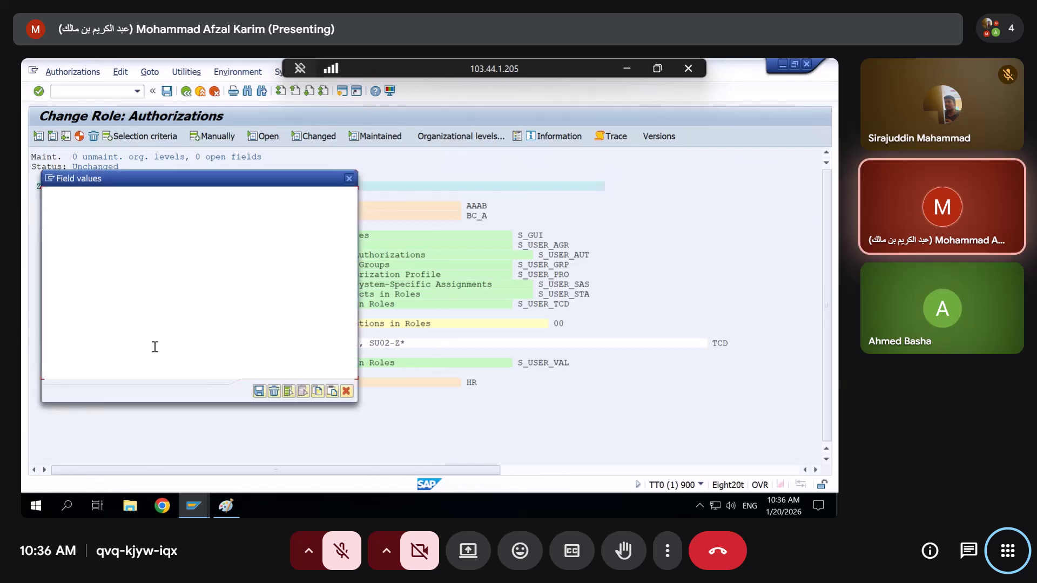
left_click(144, 281)
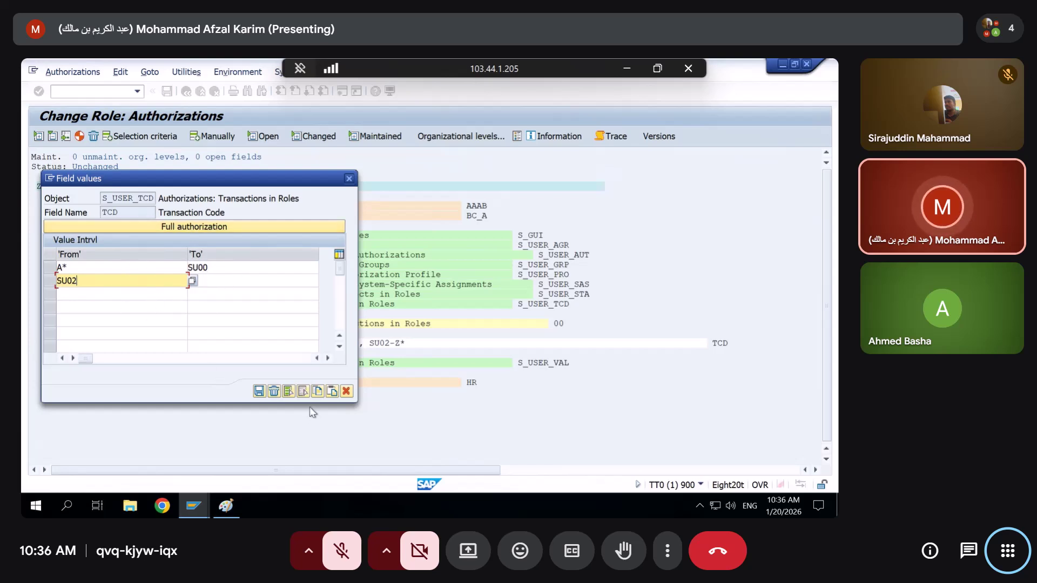
key("Tab")
type("Z*")
left_click(289, 391)
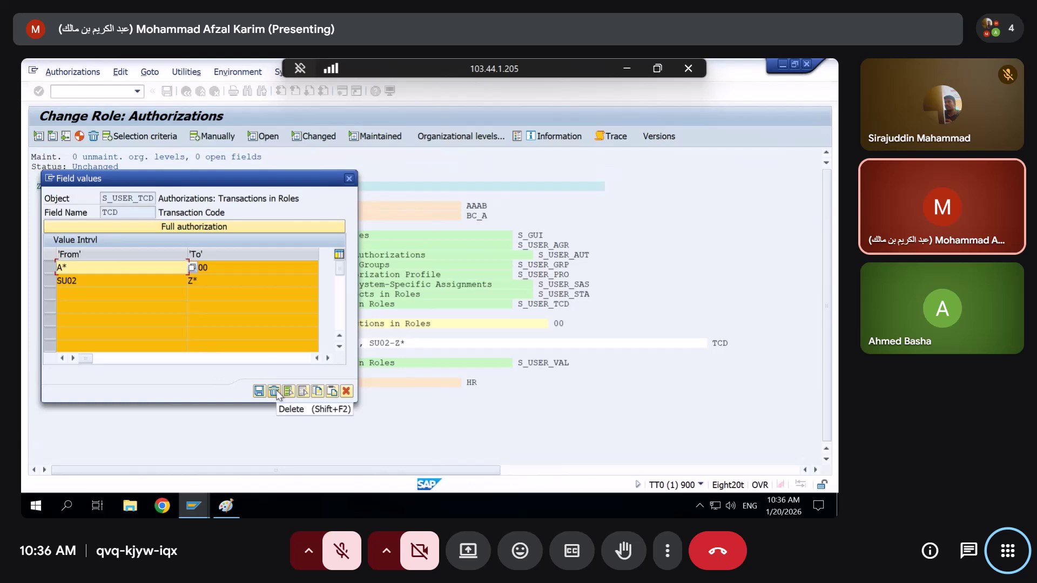
left_click(349, 179)
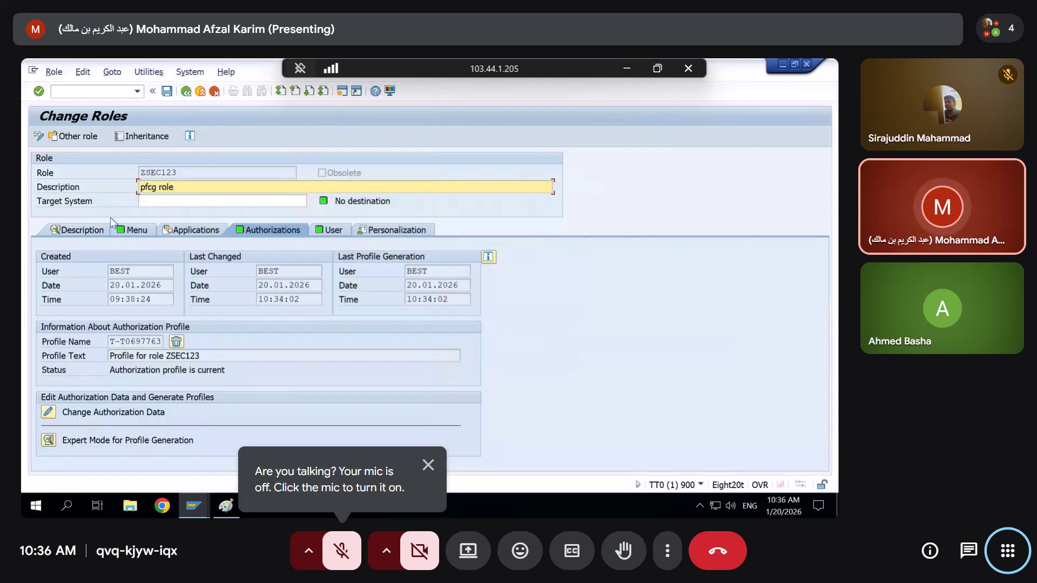
left_click(120, 229)
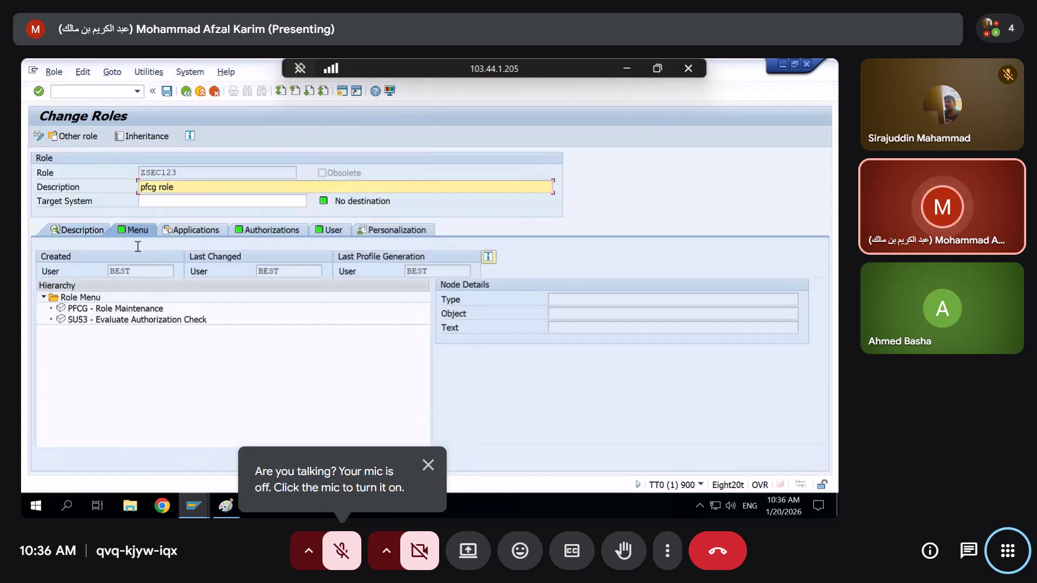
Reopen ZSEC123's authorization data, expanding Cross-application, Basis: Administration and S_USER_TCD (A*-SU00, SU02-Z*)
left_click(235, 230)
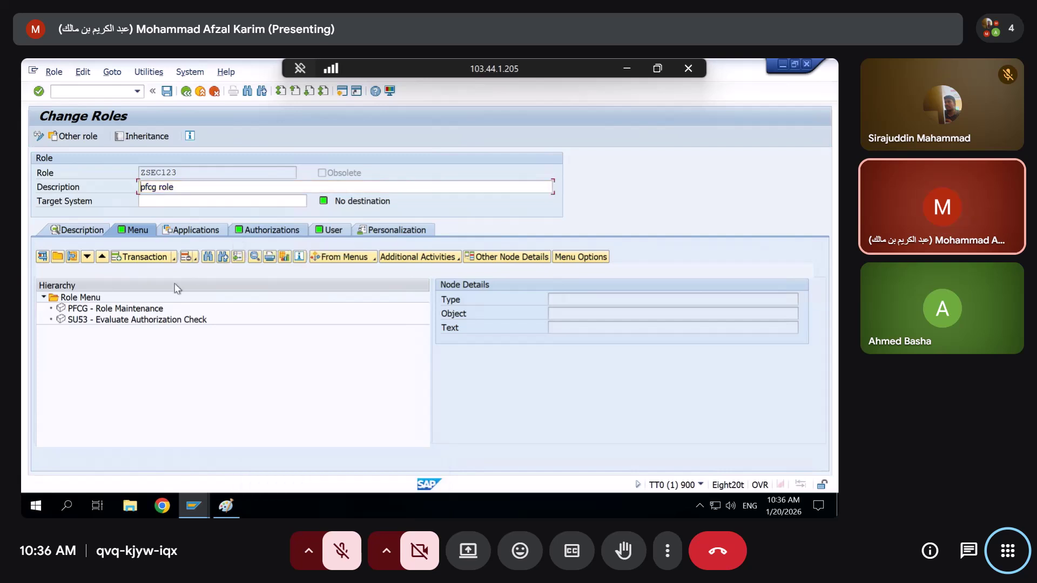
left_click(48, 415)
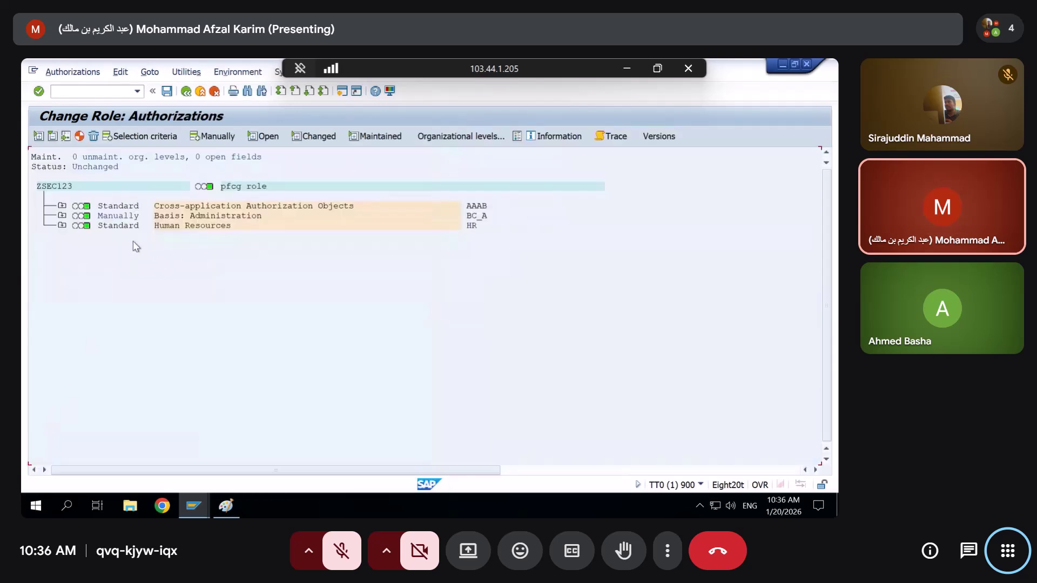
left_click(62, 206)
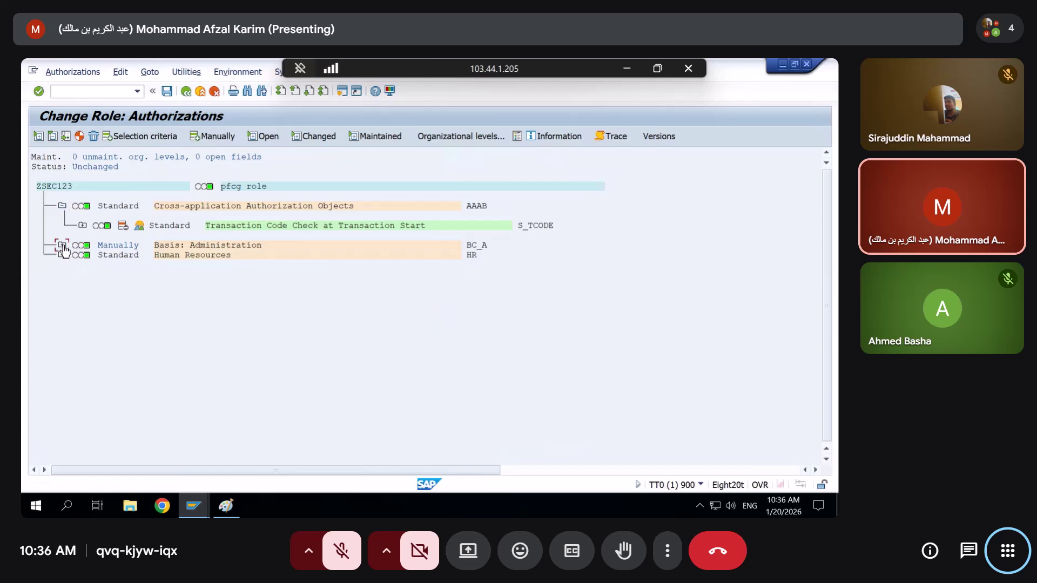
left_click(62, 246)
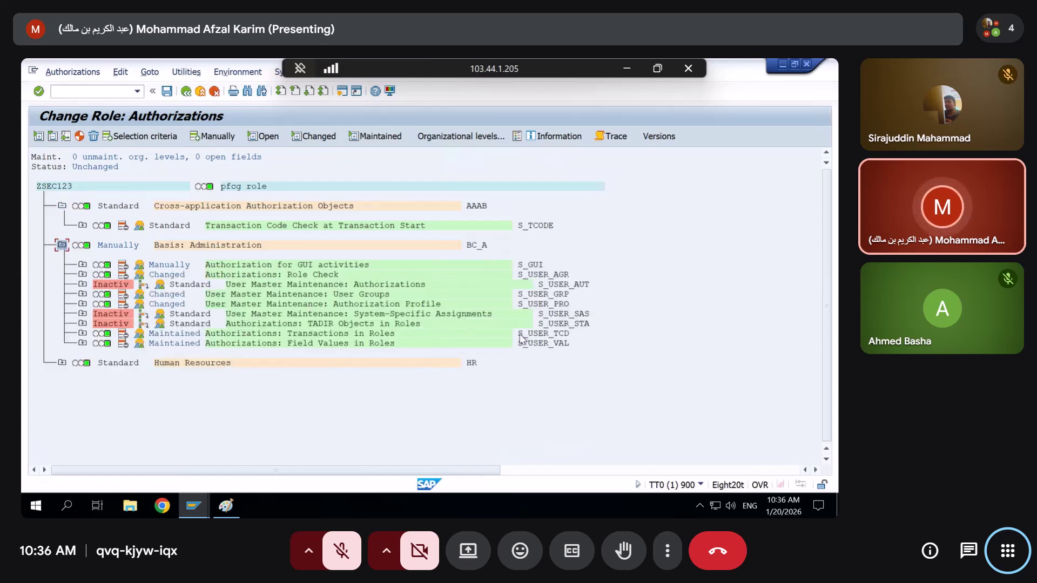
left_click(83, 334)
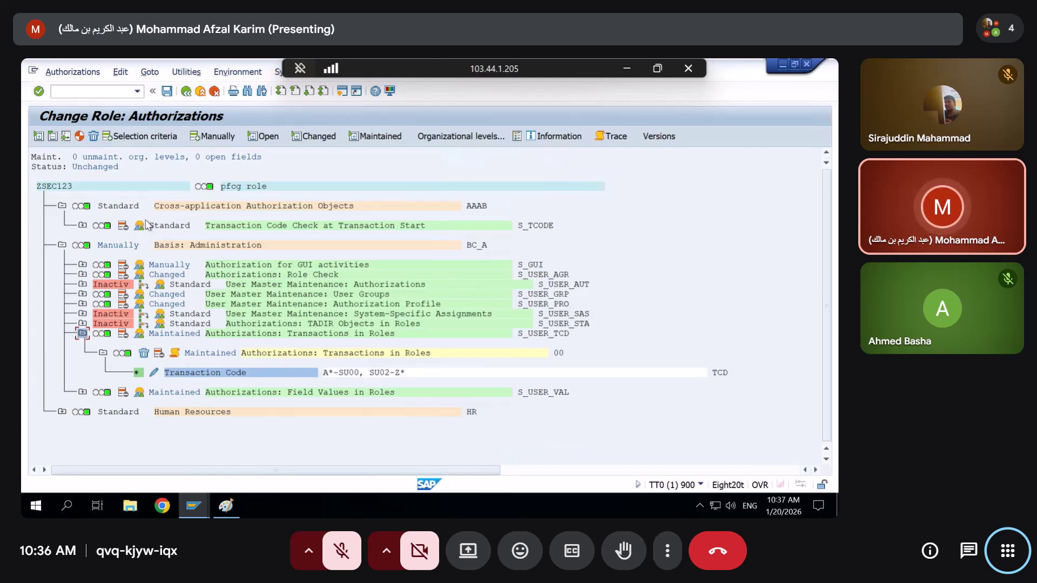
Manually add an S_TCODE authorization object to ZSEC123 with Transaction Code SU01
left_click(207, 138)
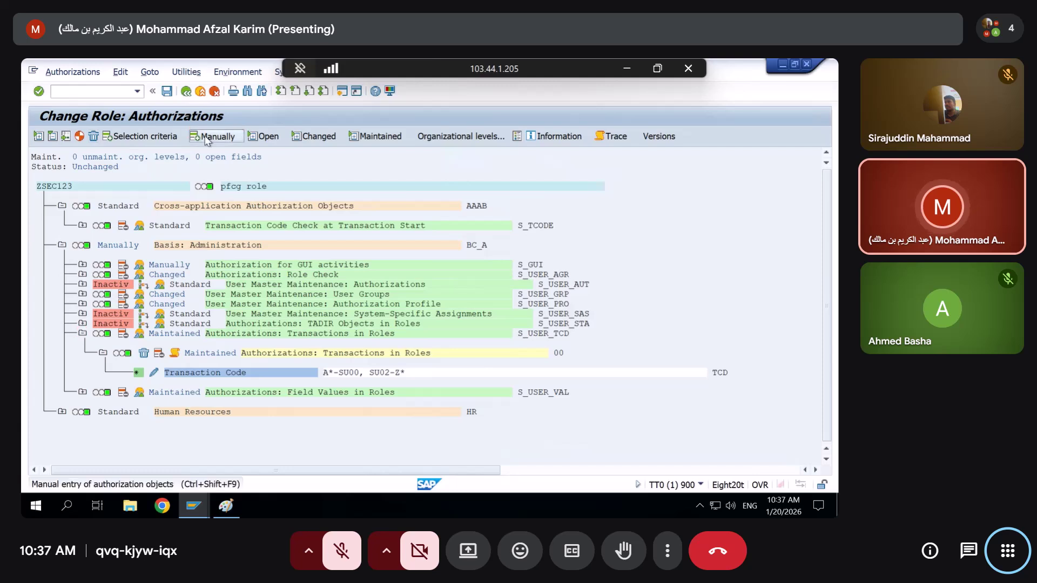
type("s")
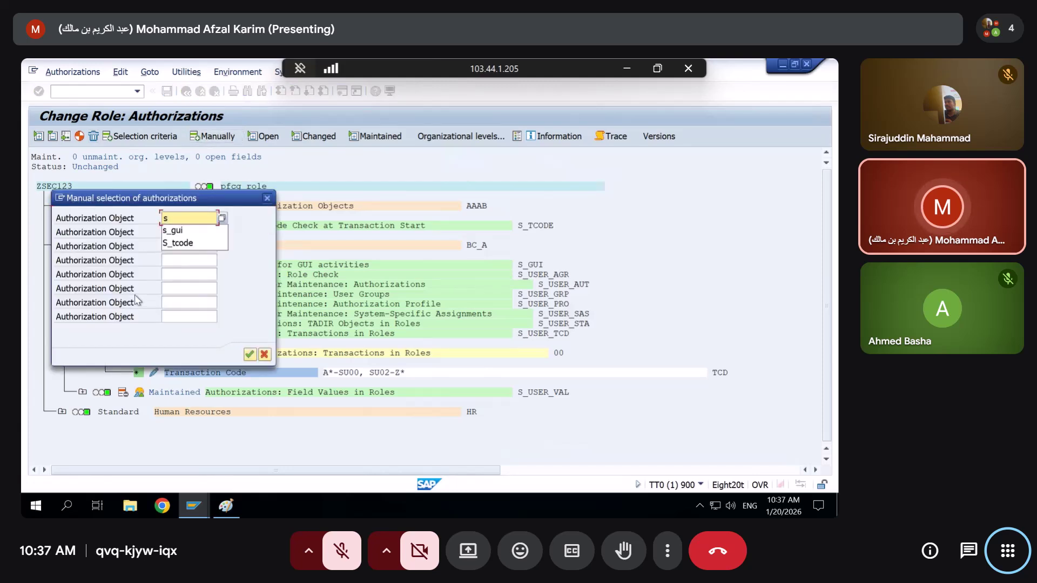
type("_tcode")
key("Return")
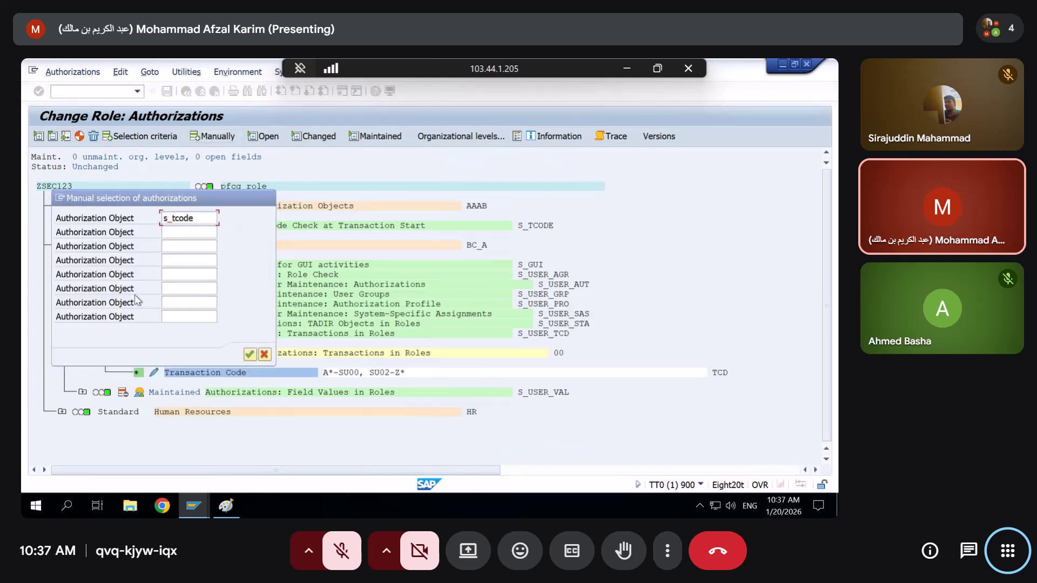
left_click(82, 226)
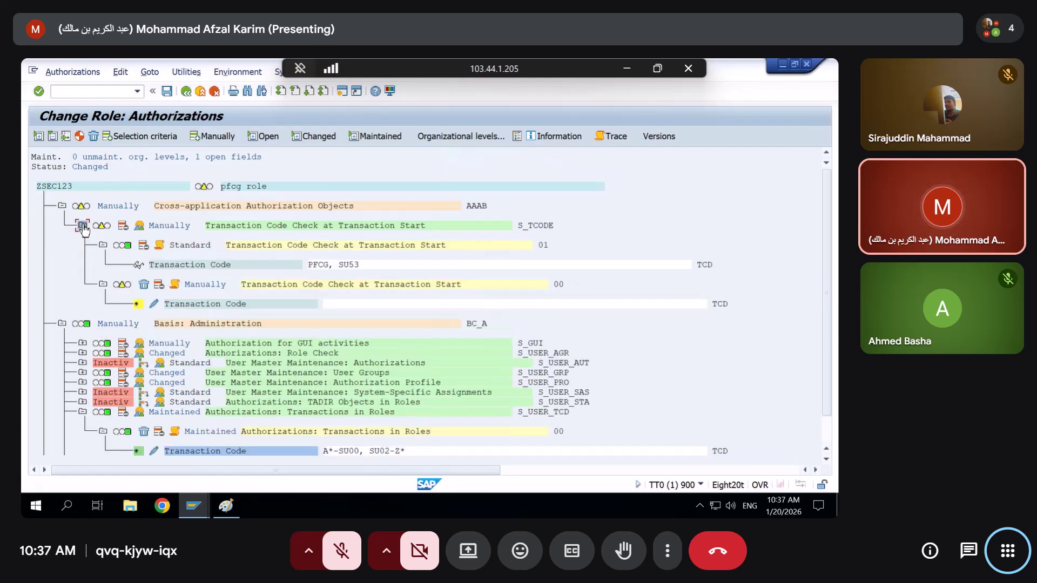
left_click(155, 305)
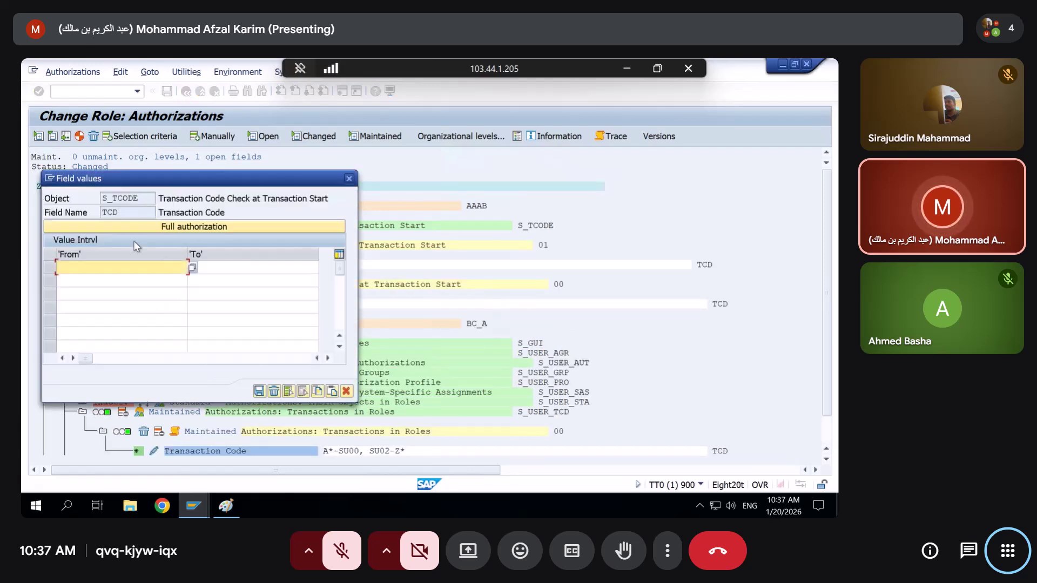
left_click(118, 256)
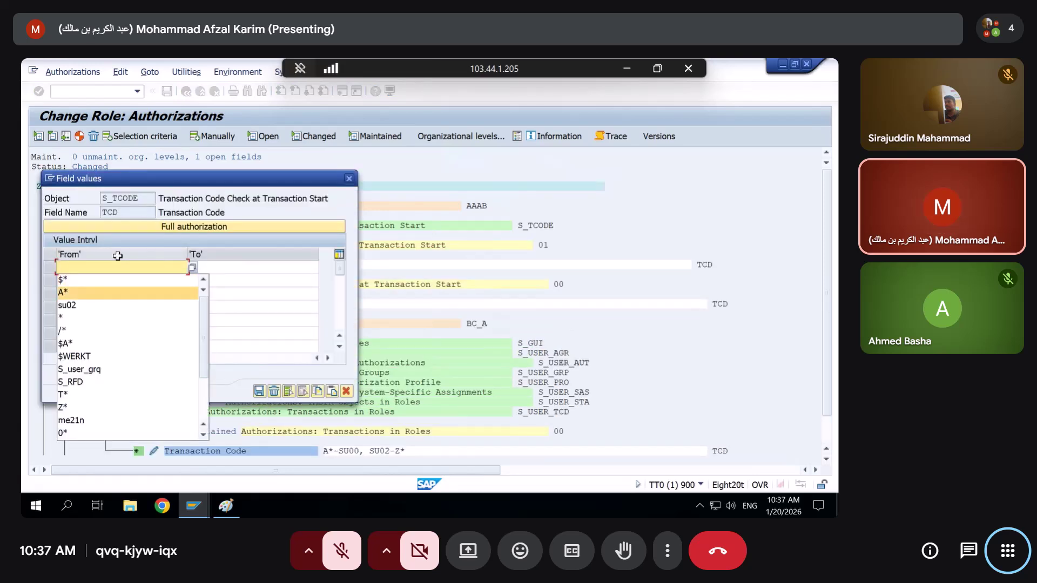
type("su0")
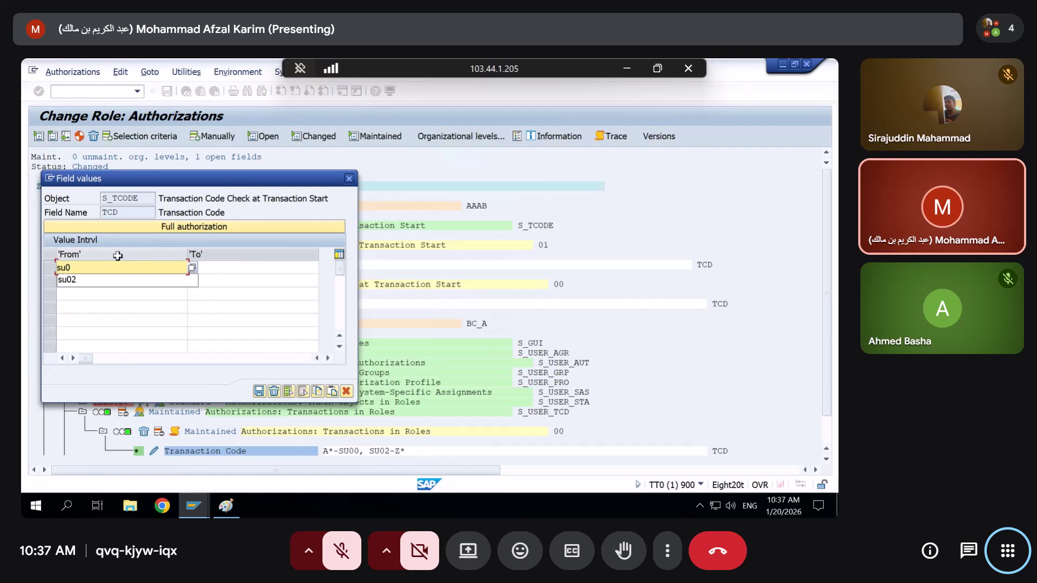
type("1")
key("Return")
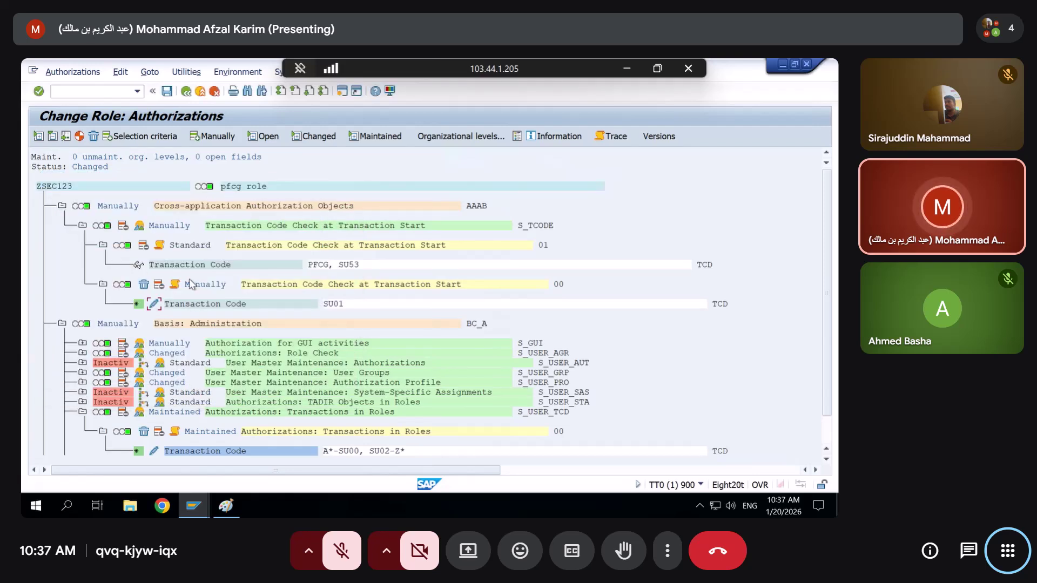
scroll(195, 278, "down", 1)
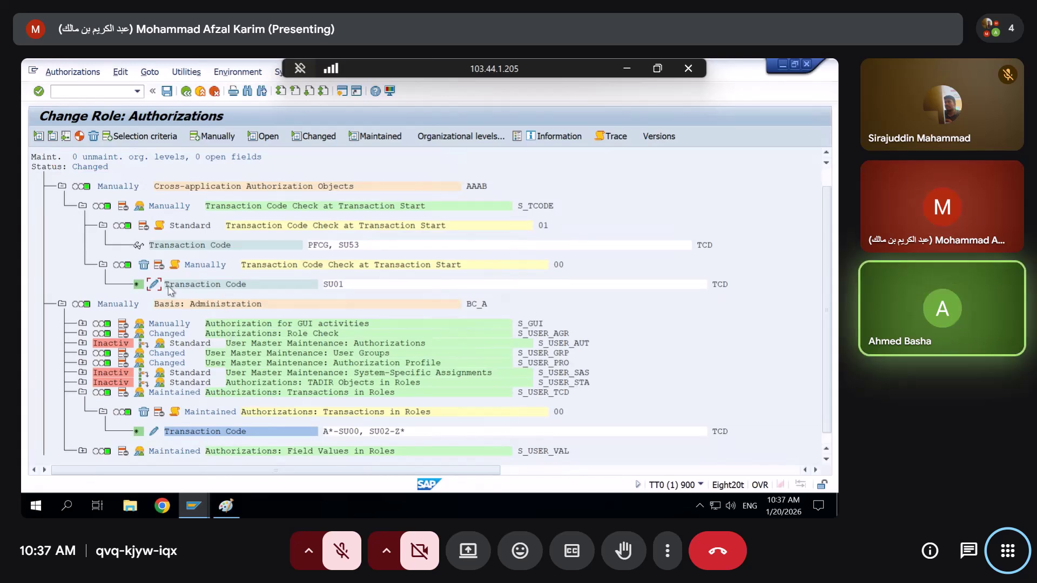
scroll(179, 287, "down", 1)
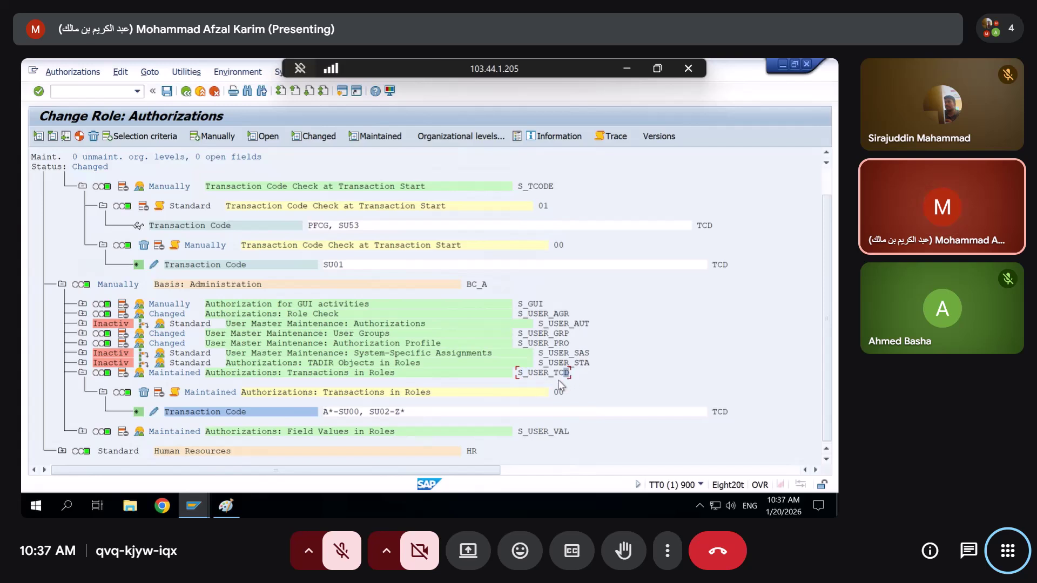
Review the S_USER_TCD transaction code ranges, then close them
left_click(155, 412)
left_click(209, 307)
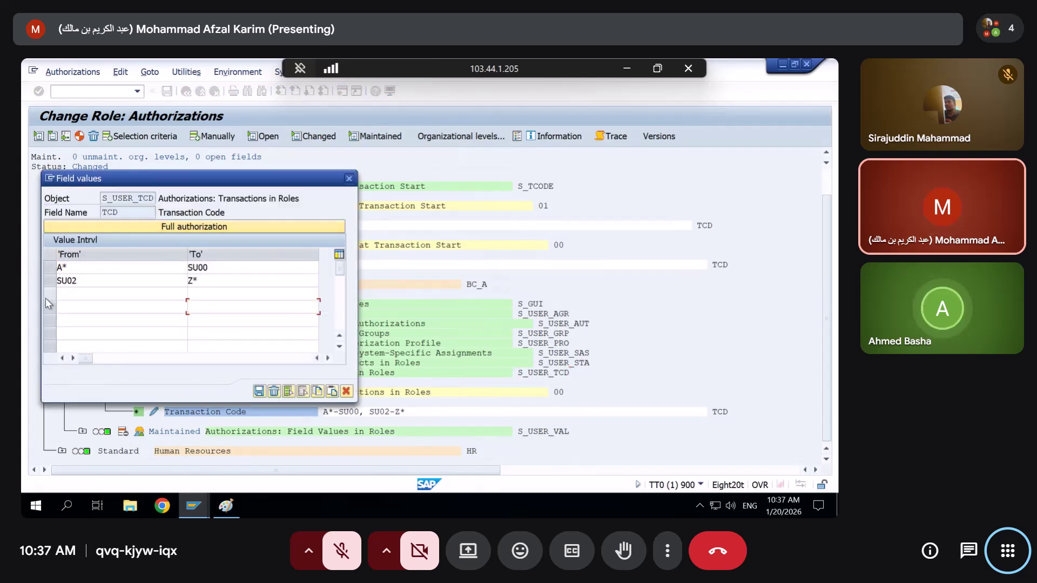
left_click_drag(47, 267, 47, 281)
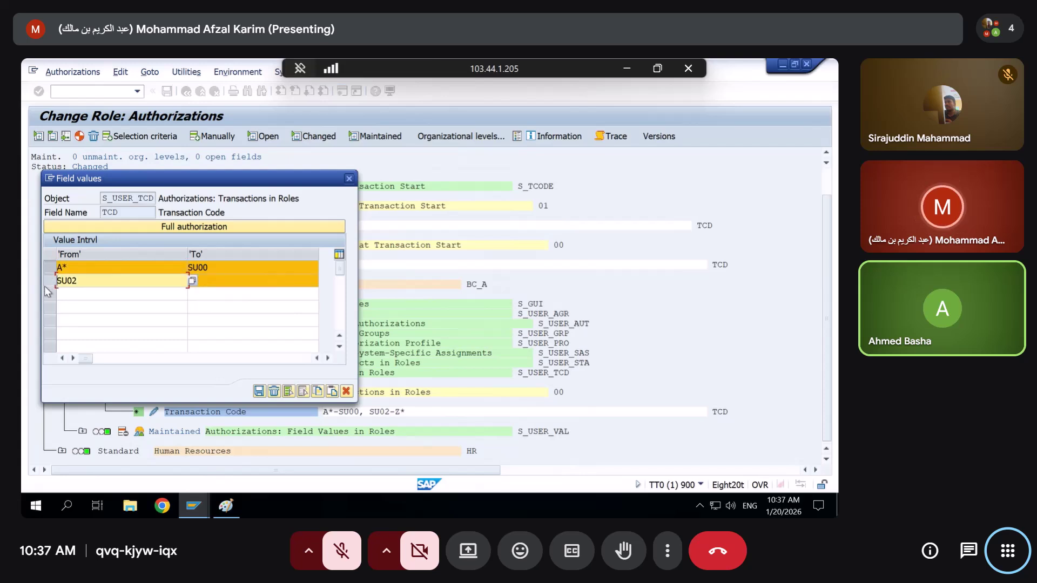
left_click(48, 284)
left_click(349, 179)
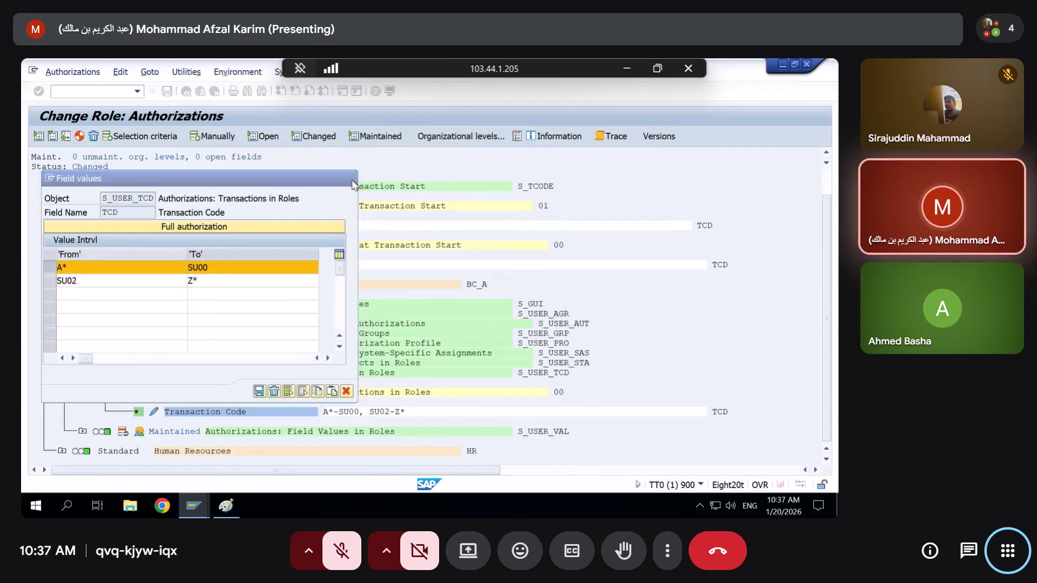
In S_USER_VAL's Authorization Object values, change the A* range's upper bound to S_TCODD
left_click(83, 431)
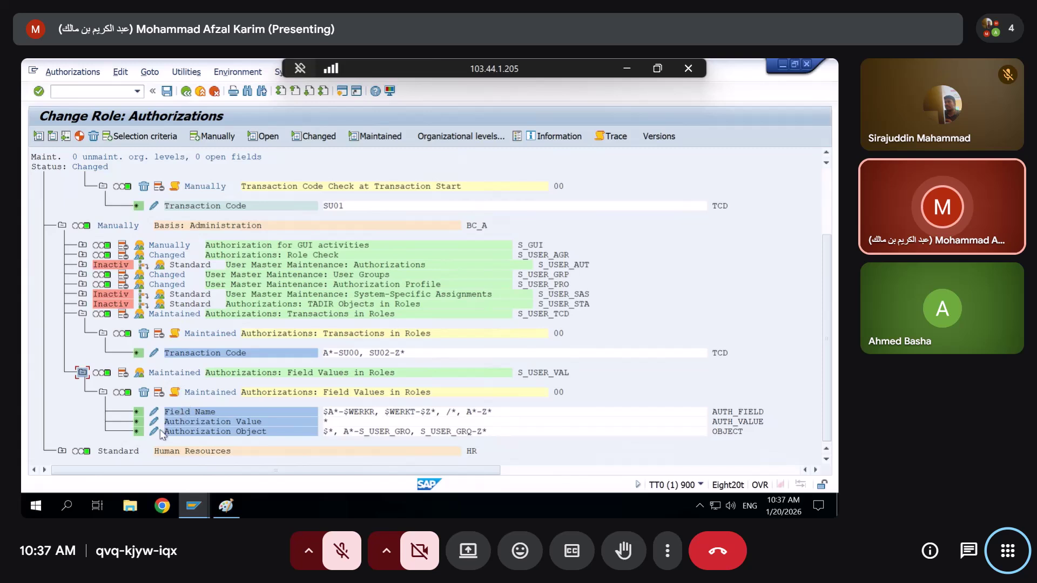
left_click(156, 432)
left_click(250, 279)
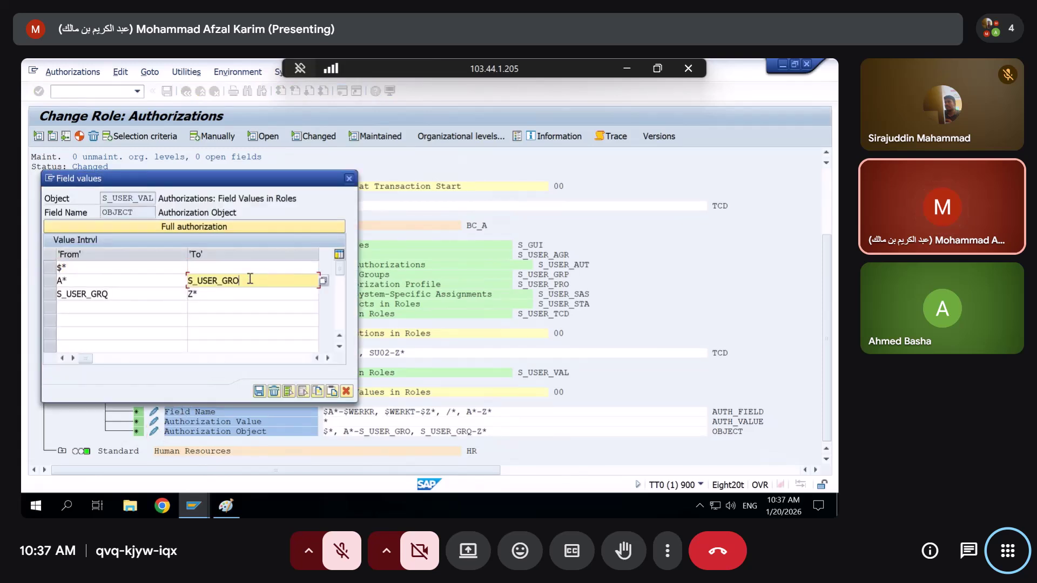
left_click_drag(250, 279, 199, 280)
key("BackSpace")
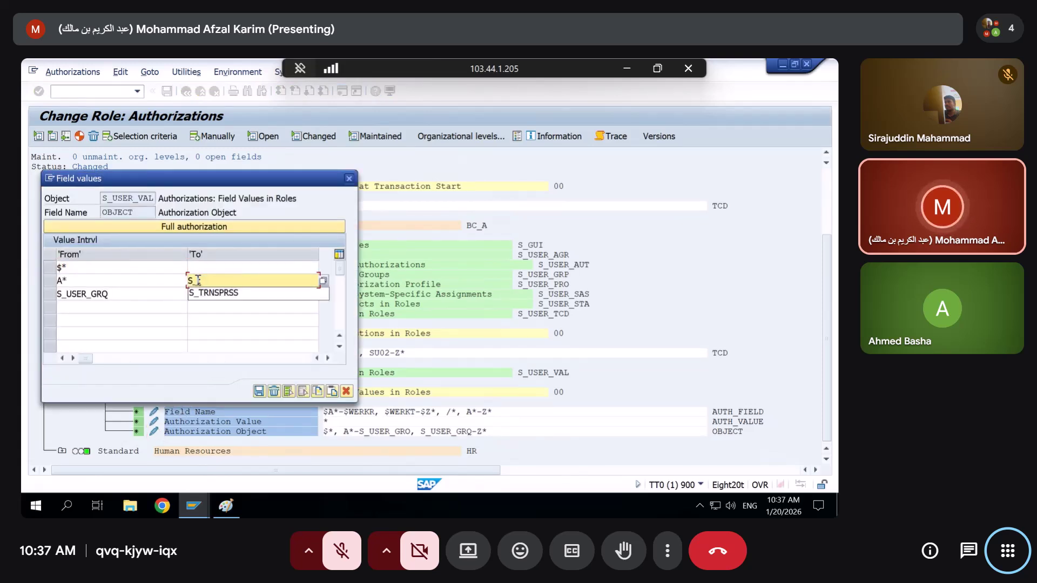
type("codd")
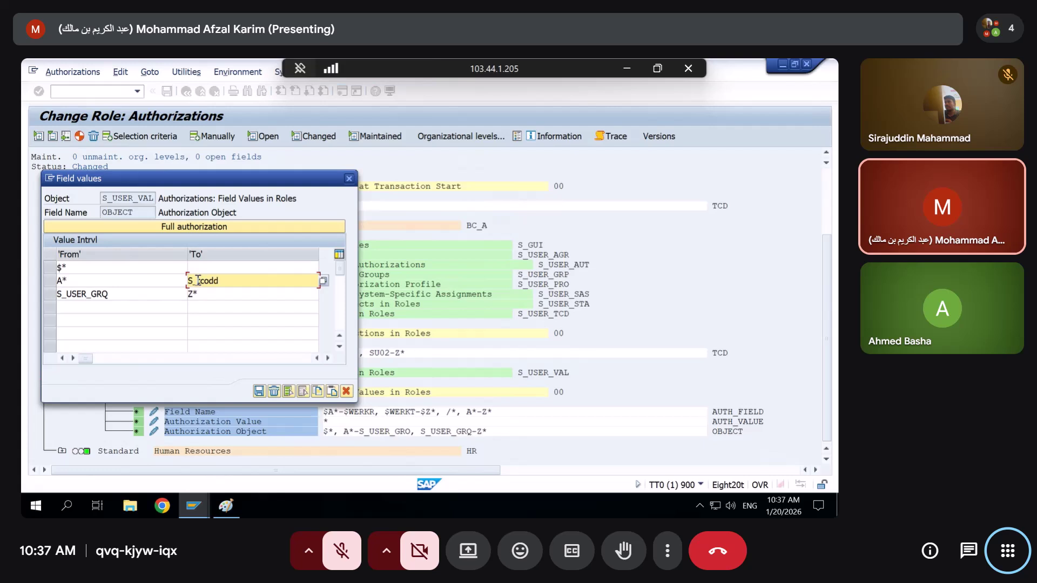
Set the next Authorization Object range to S_TCODF–Z* and confirm the values
left_click_drag(155, 294, 42, 306)
key("BackSpace")
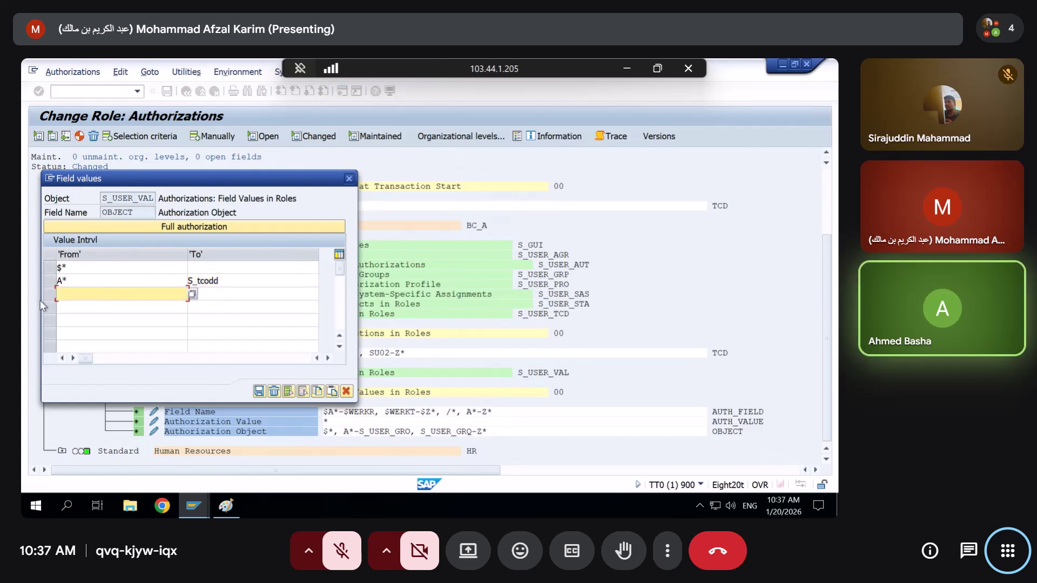
type("s_")
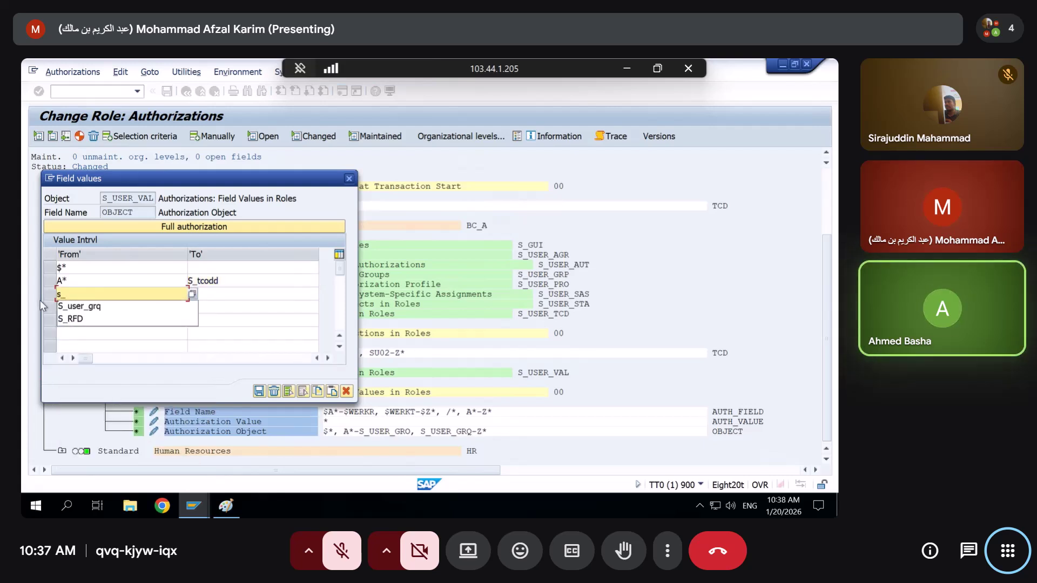
key("BackSpace")
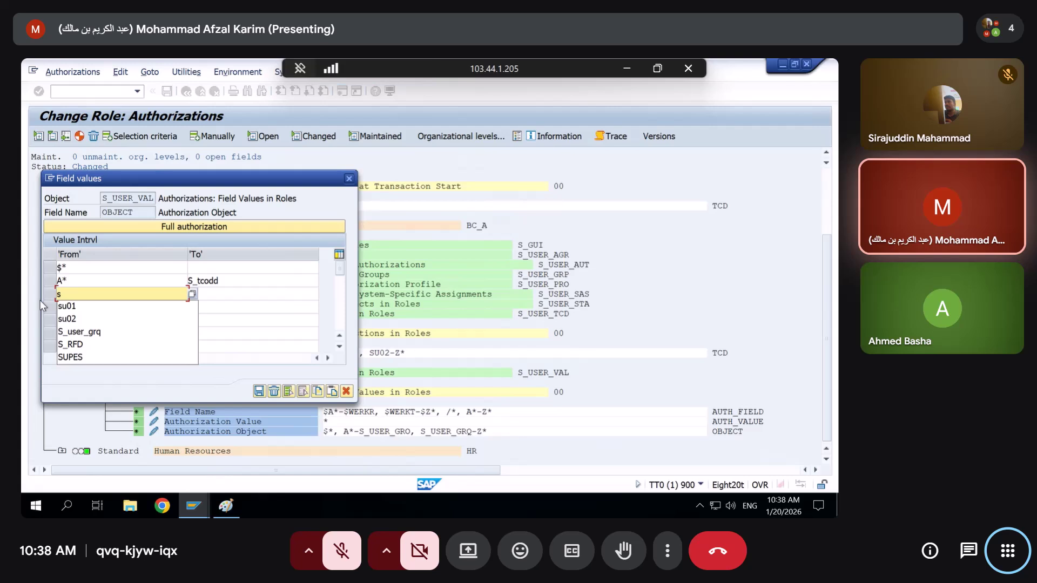
type("_tcod")
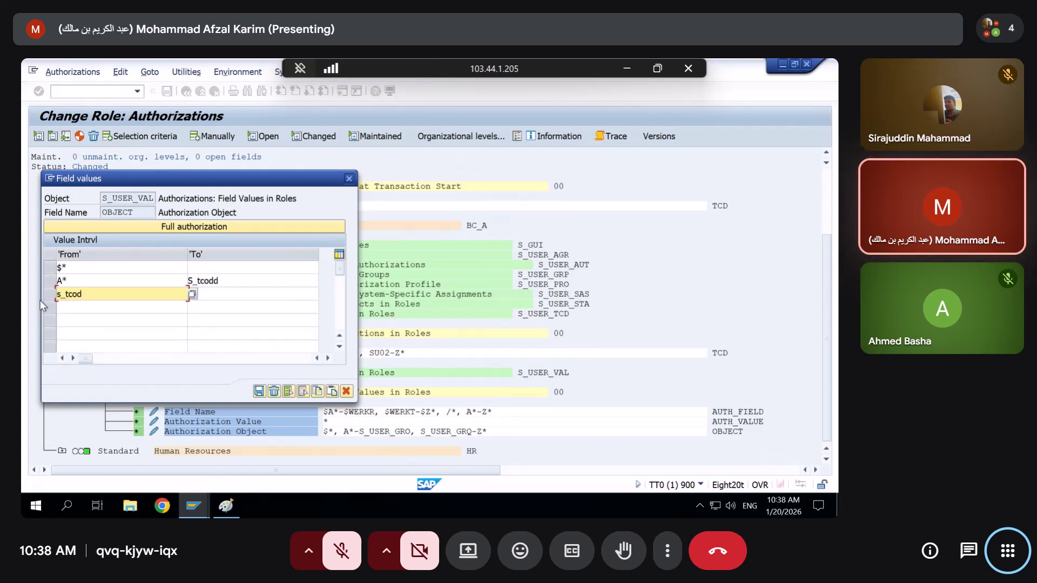
type("f")
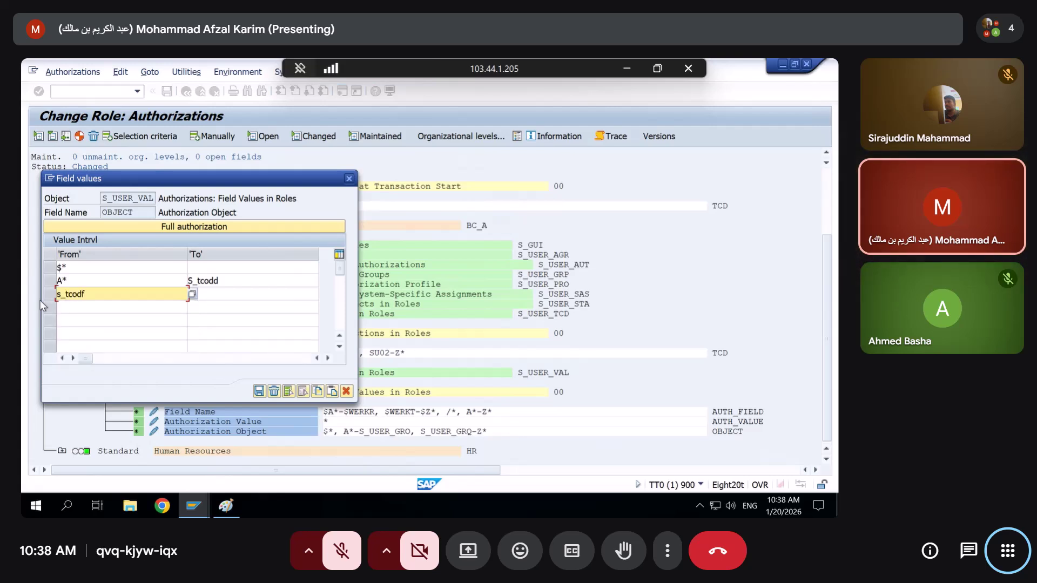
key("Tab")
type("Z*")
key("Return")
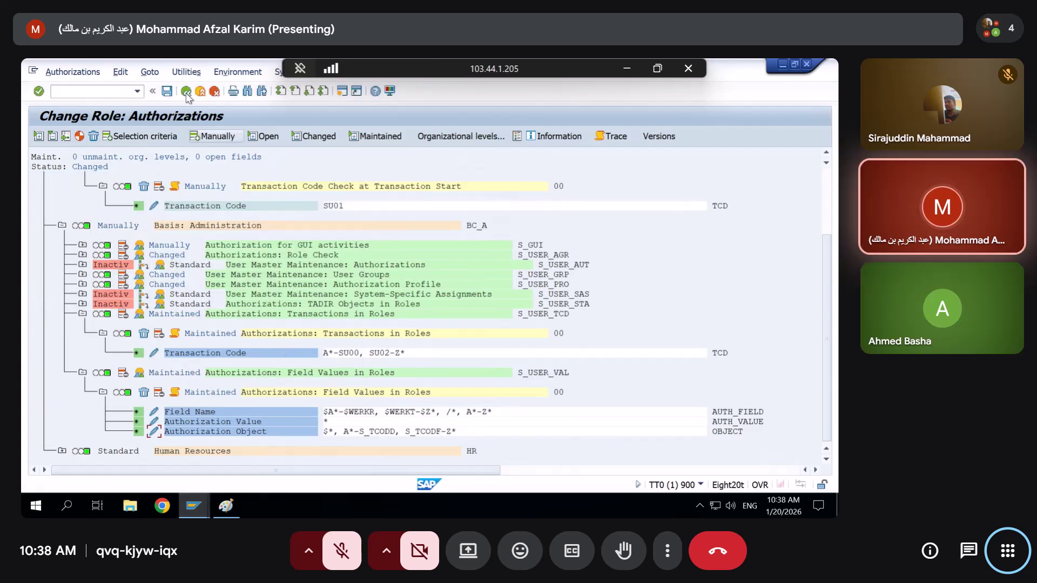
Generate the ZSEC123 authorization profile and reopen its authorization data for editing
left_click(80, 136)
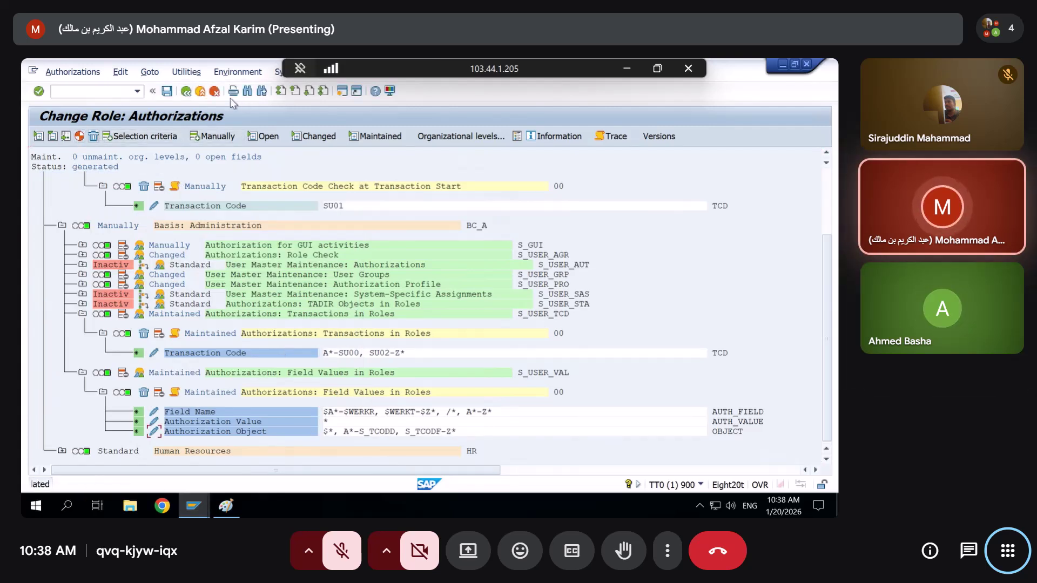
left_click(186, 90)
left_click(134, 233)
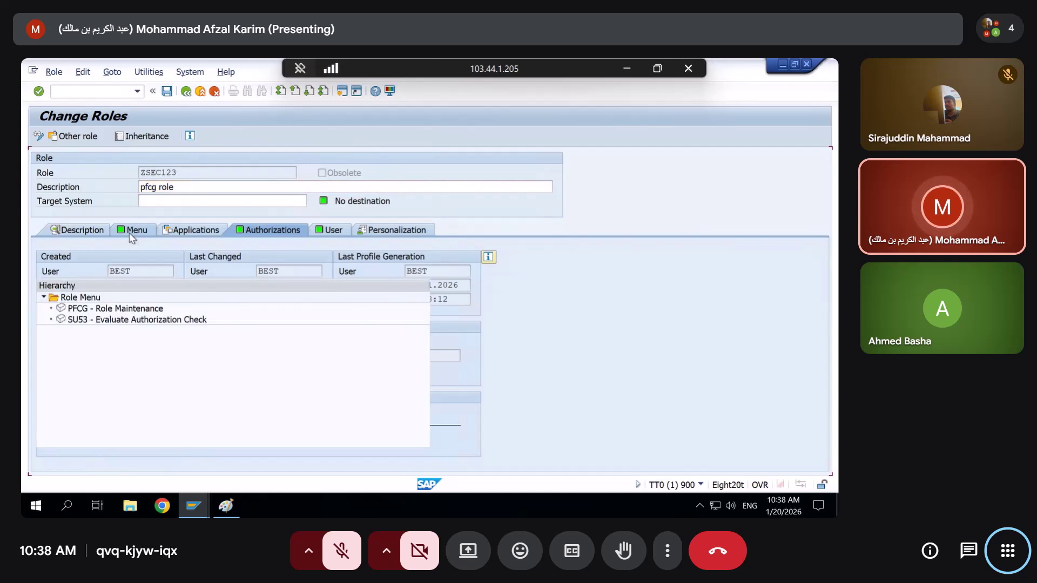
left_click(258, 233)
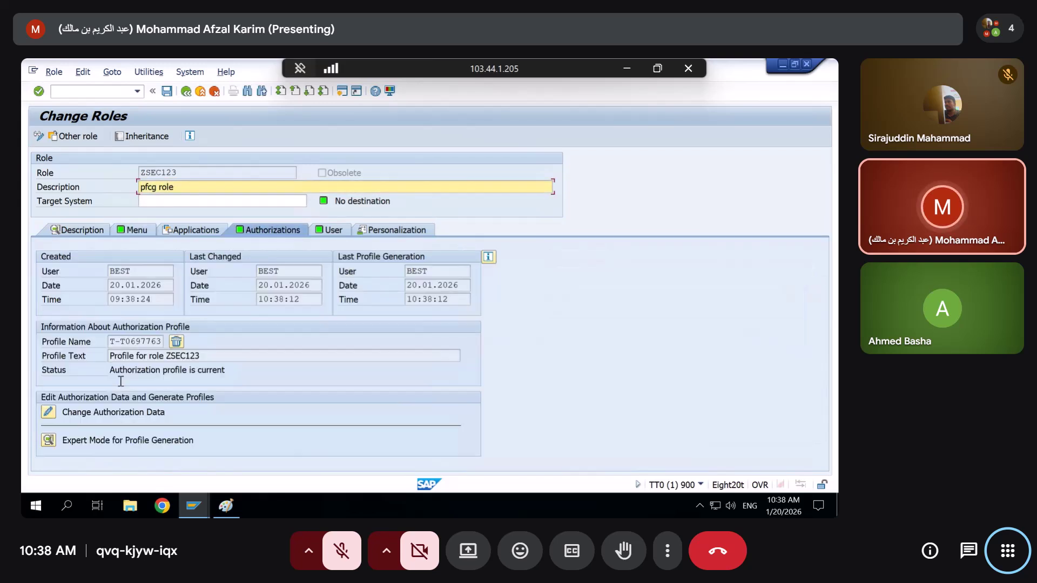
left_click(50, 415)
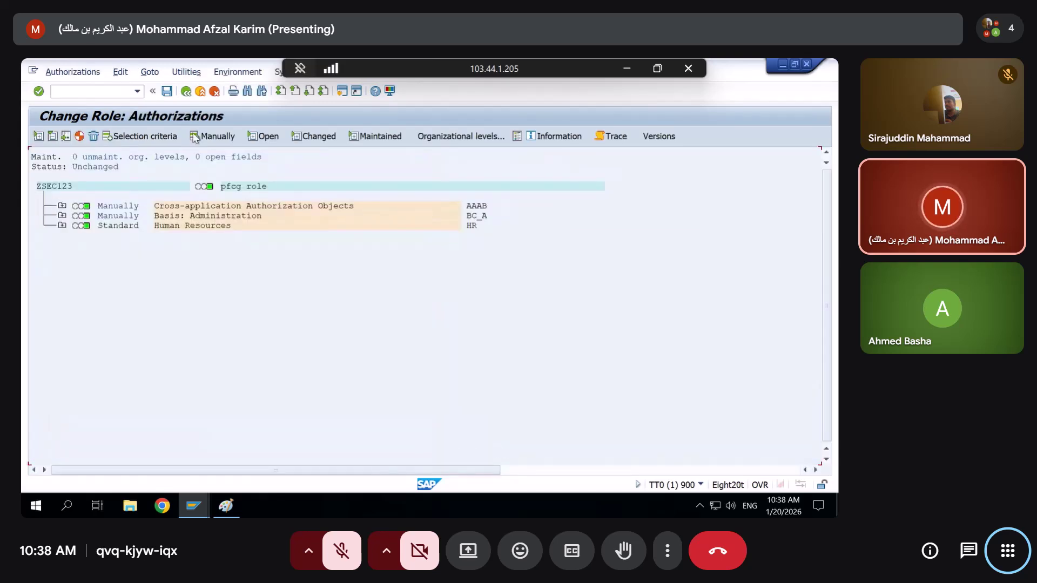
Deactivate and delete the manual S_TCODE SU01 instance, leaving PFCG, SU53
left_click(61, 207)
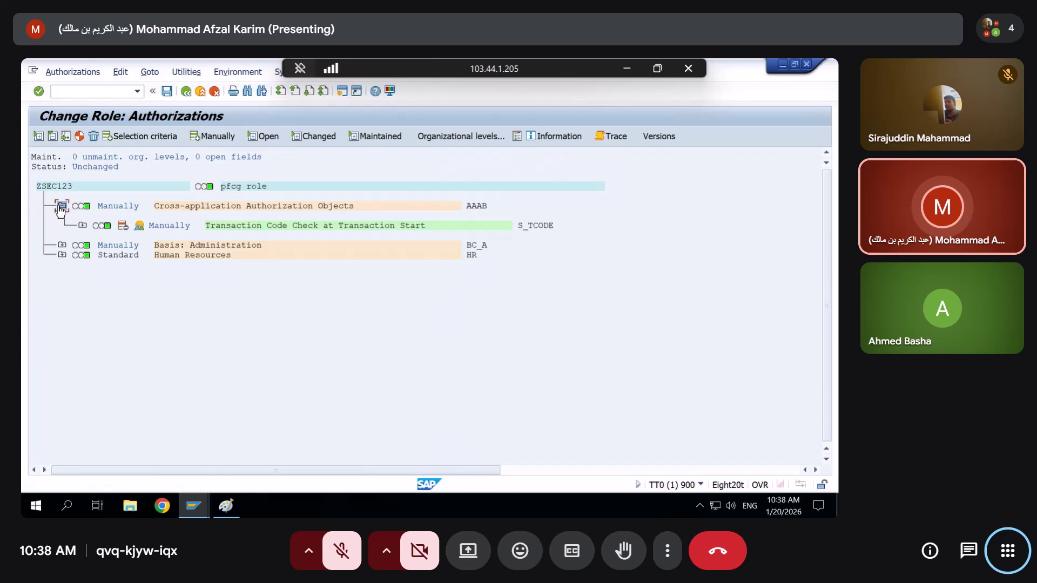
left_click(82, 226)
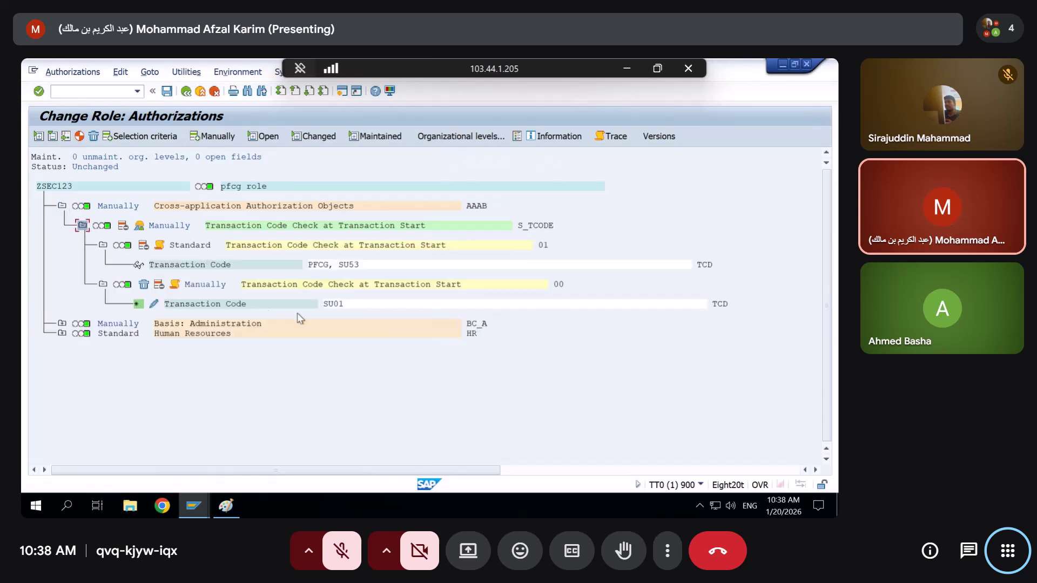
left_click(160, 286)
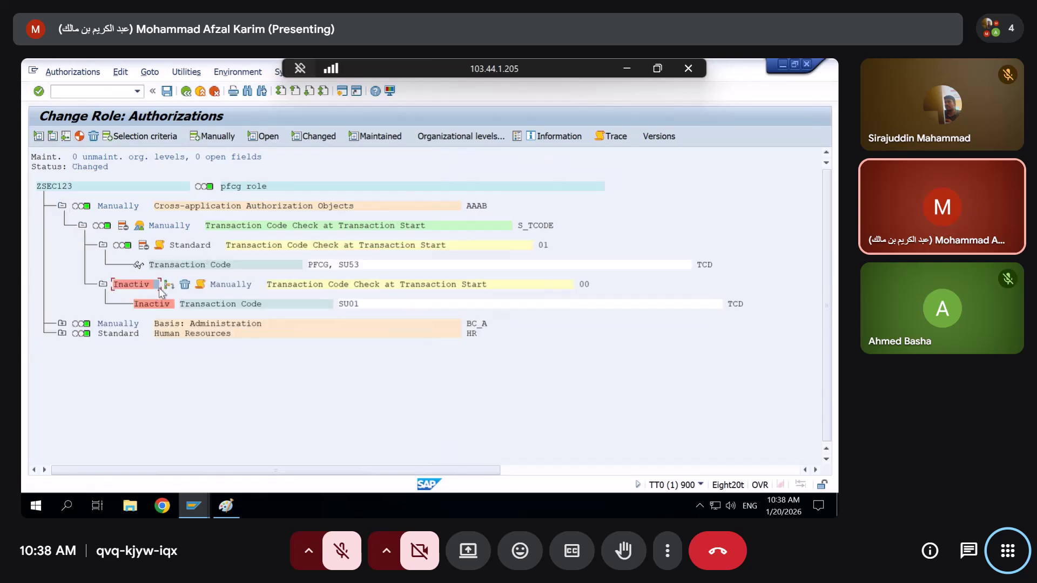
left_click(185, 284)
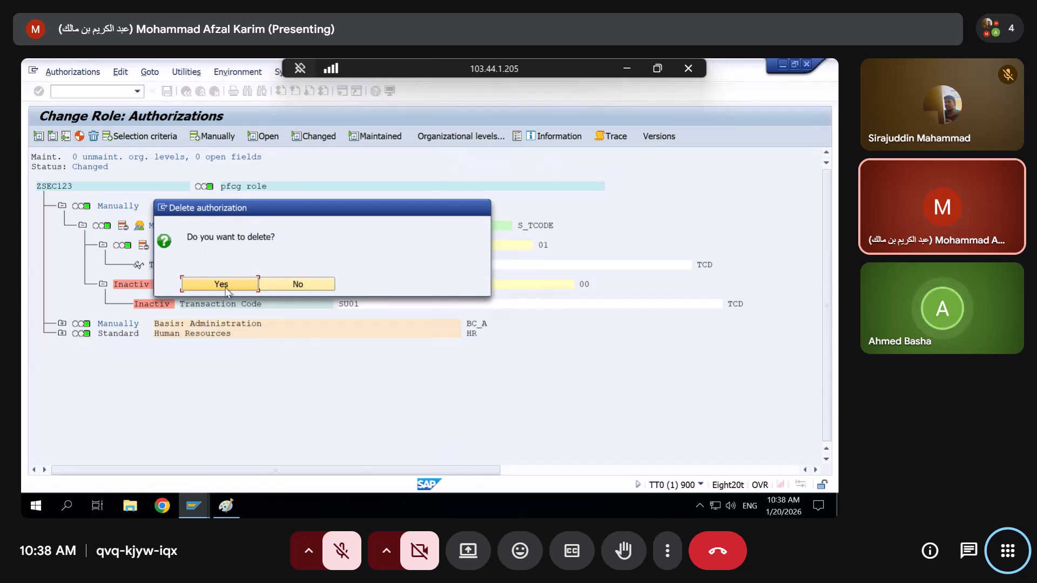
left_click(224, 287)
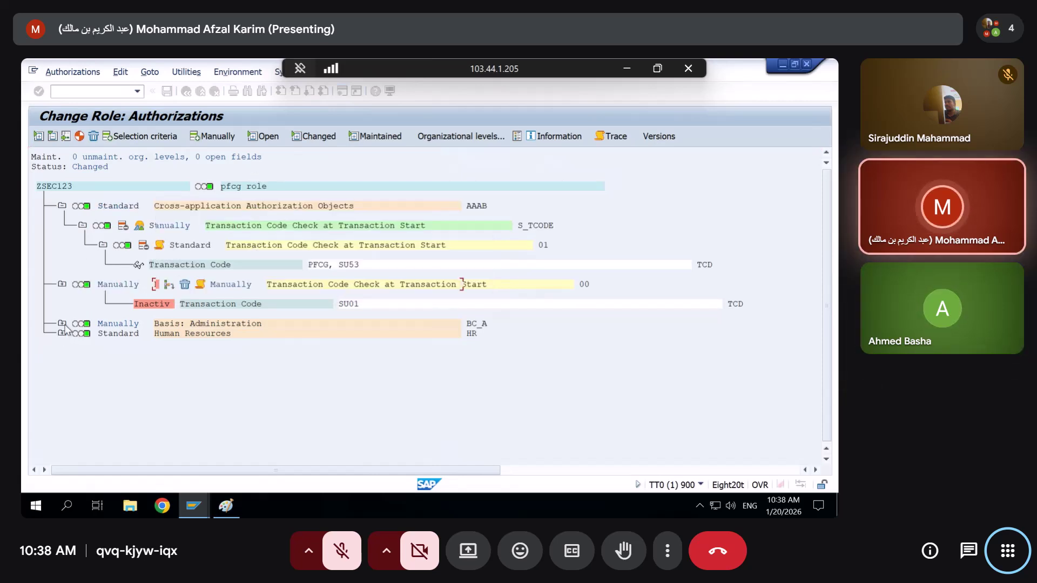
left_click(62, 286)
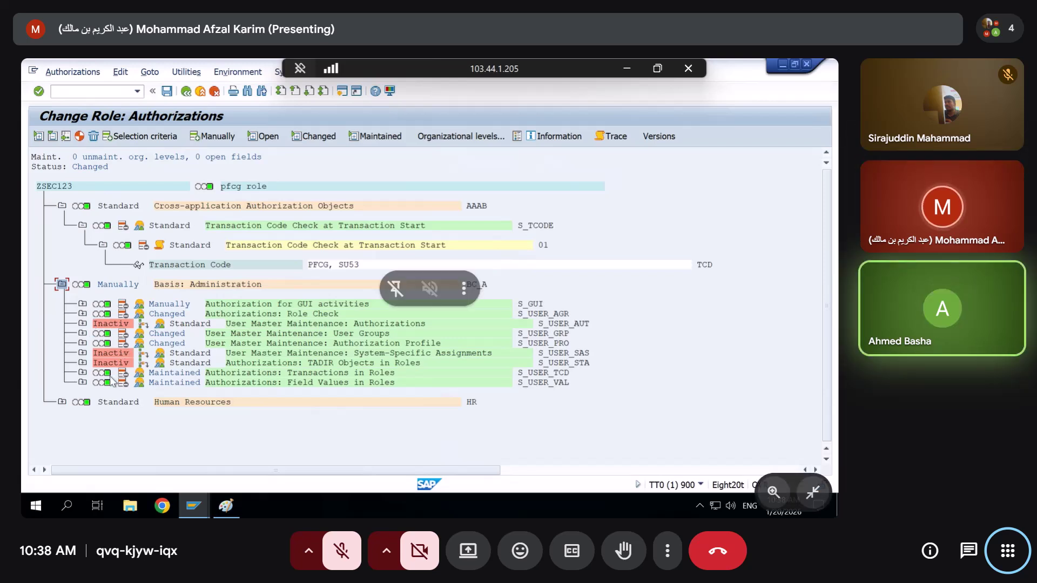
Leave Meet's full-screen view and bring the running Fine Screen Recorder window to the front
key("Escape")
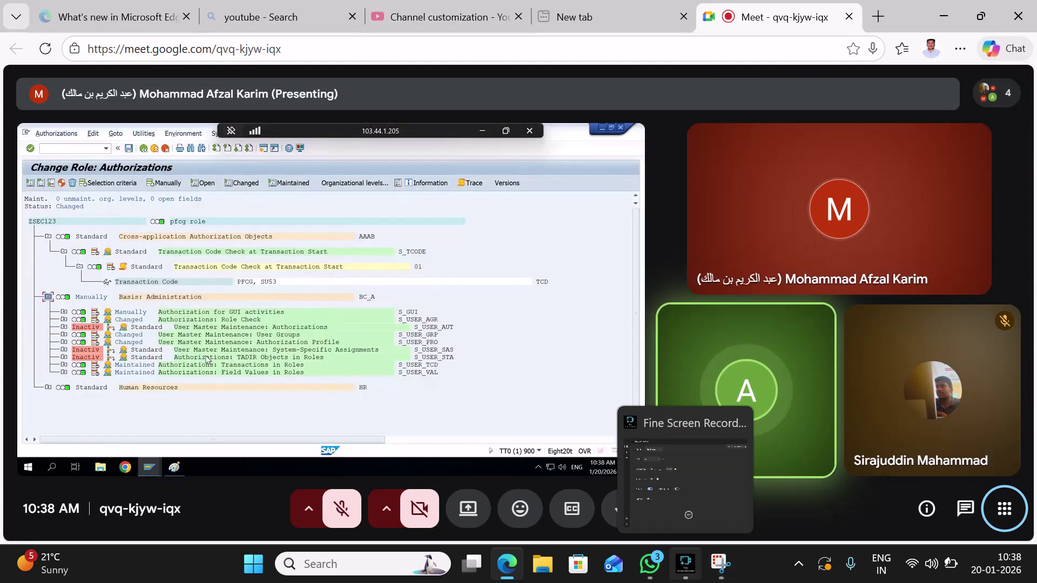
left_click(685, 563)
left_click(686, 483)
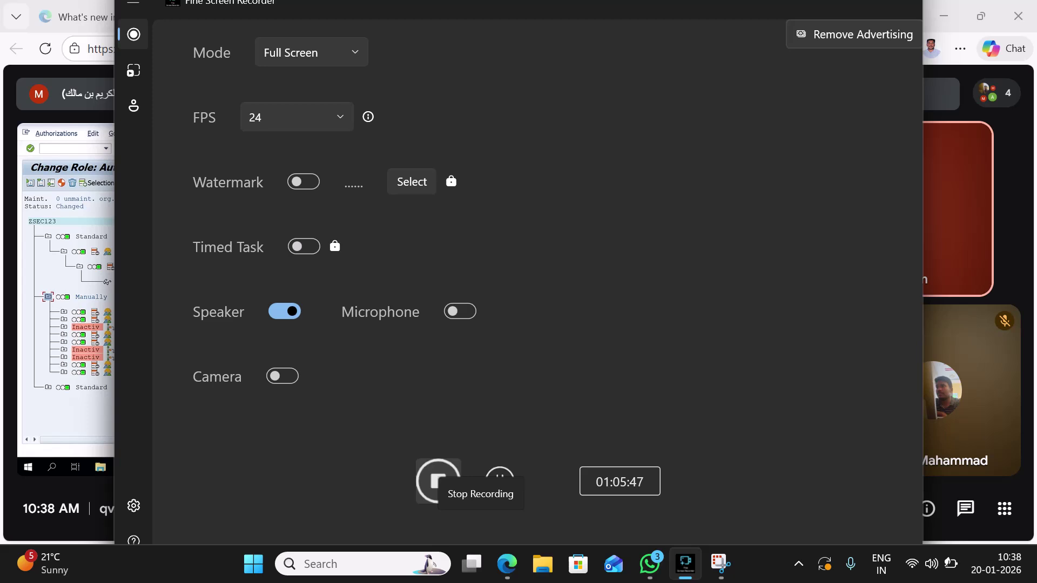
mouse_move(685, 564)
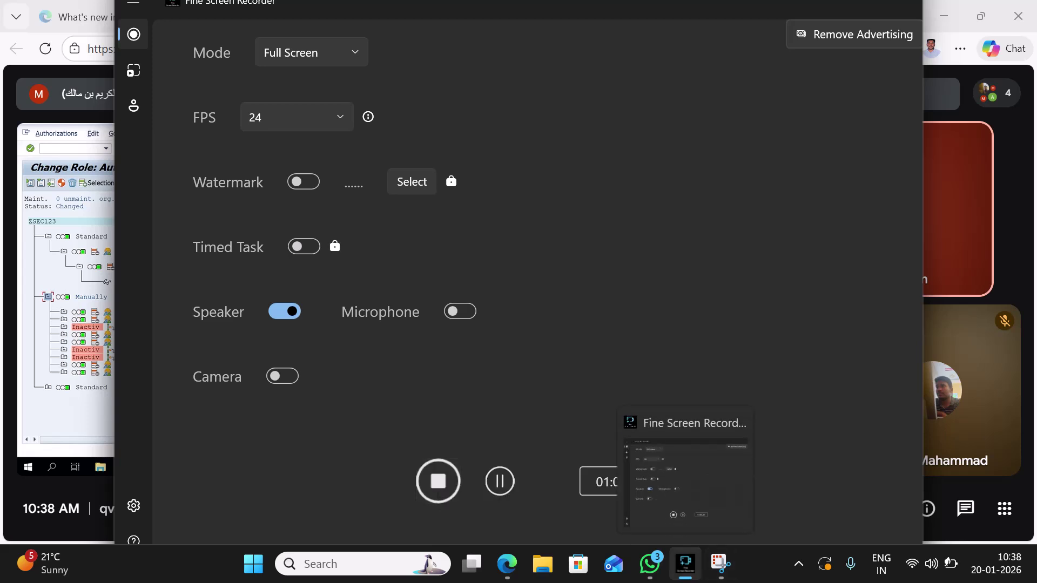